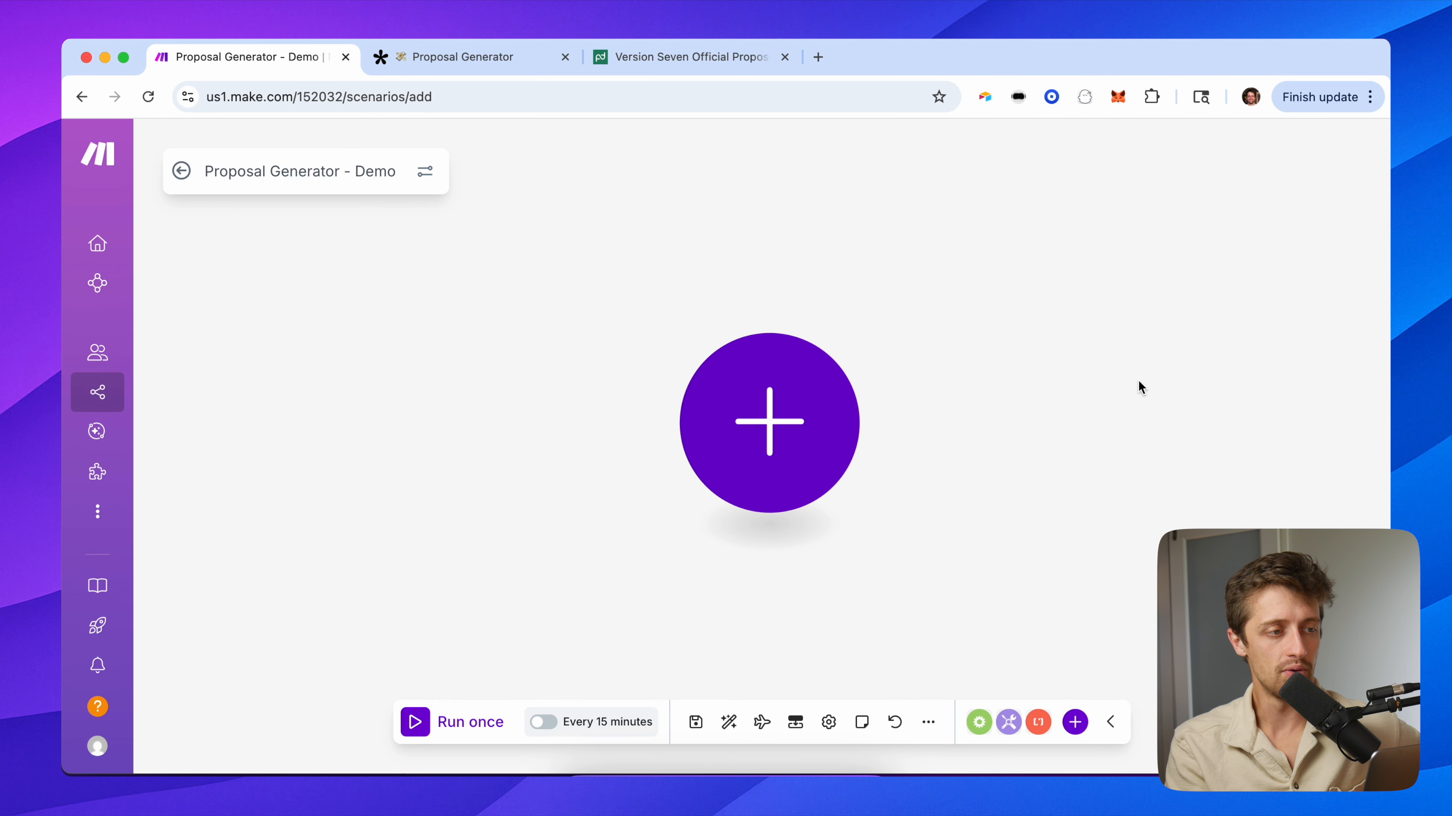
Scroll through the Proposal Generator form's questions to the Submit button, then bring up the PandaDoc template.
{"action": "left_click", "coordinate": [490, 61]}
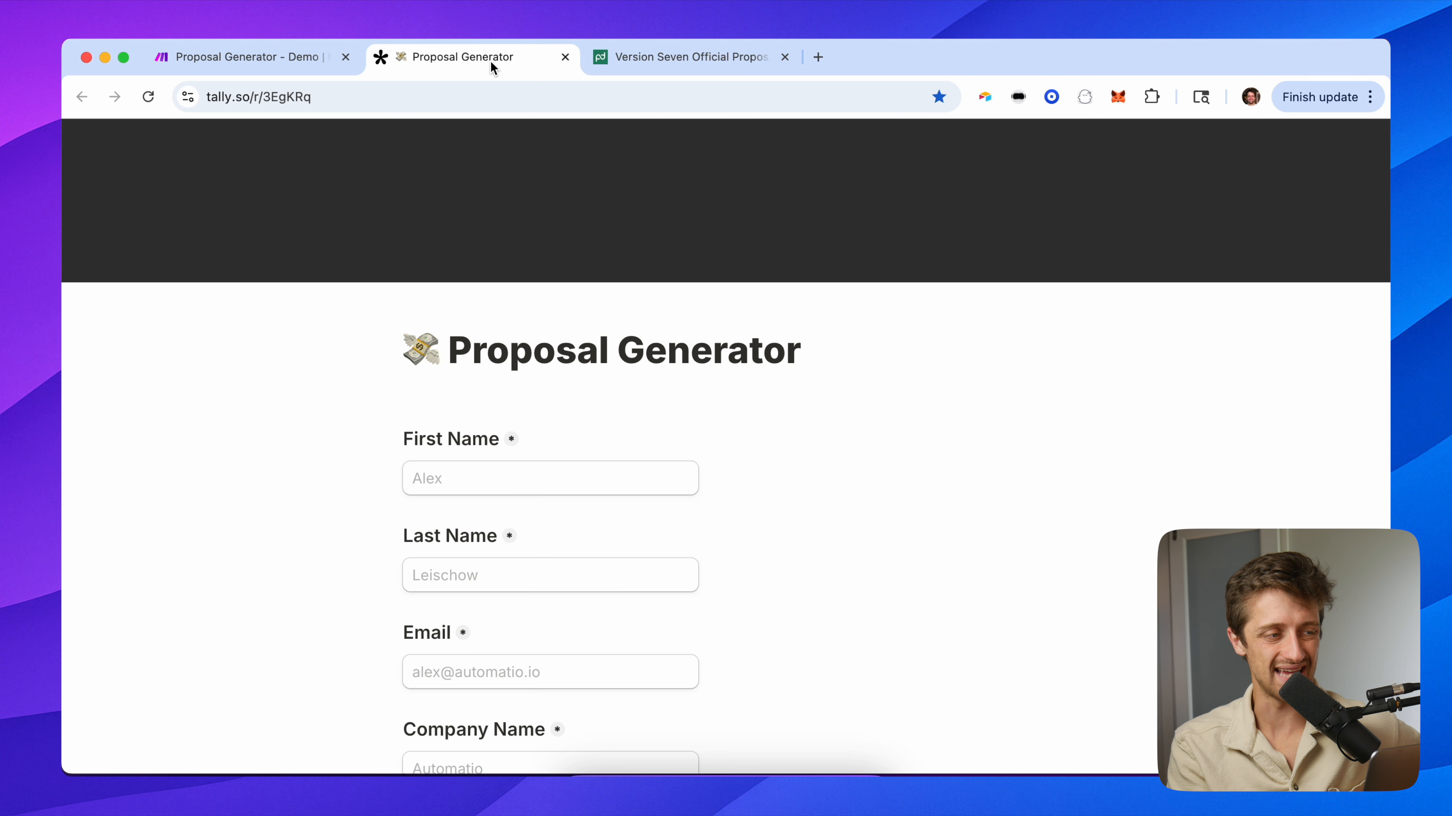
{"action": "left_click", "coordinate": [323, 98]}
{"action": "left_click", "coordinate": [283, 273]}
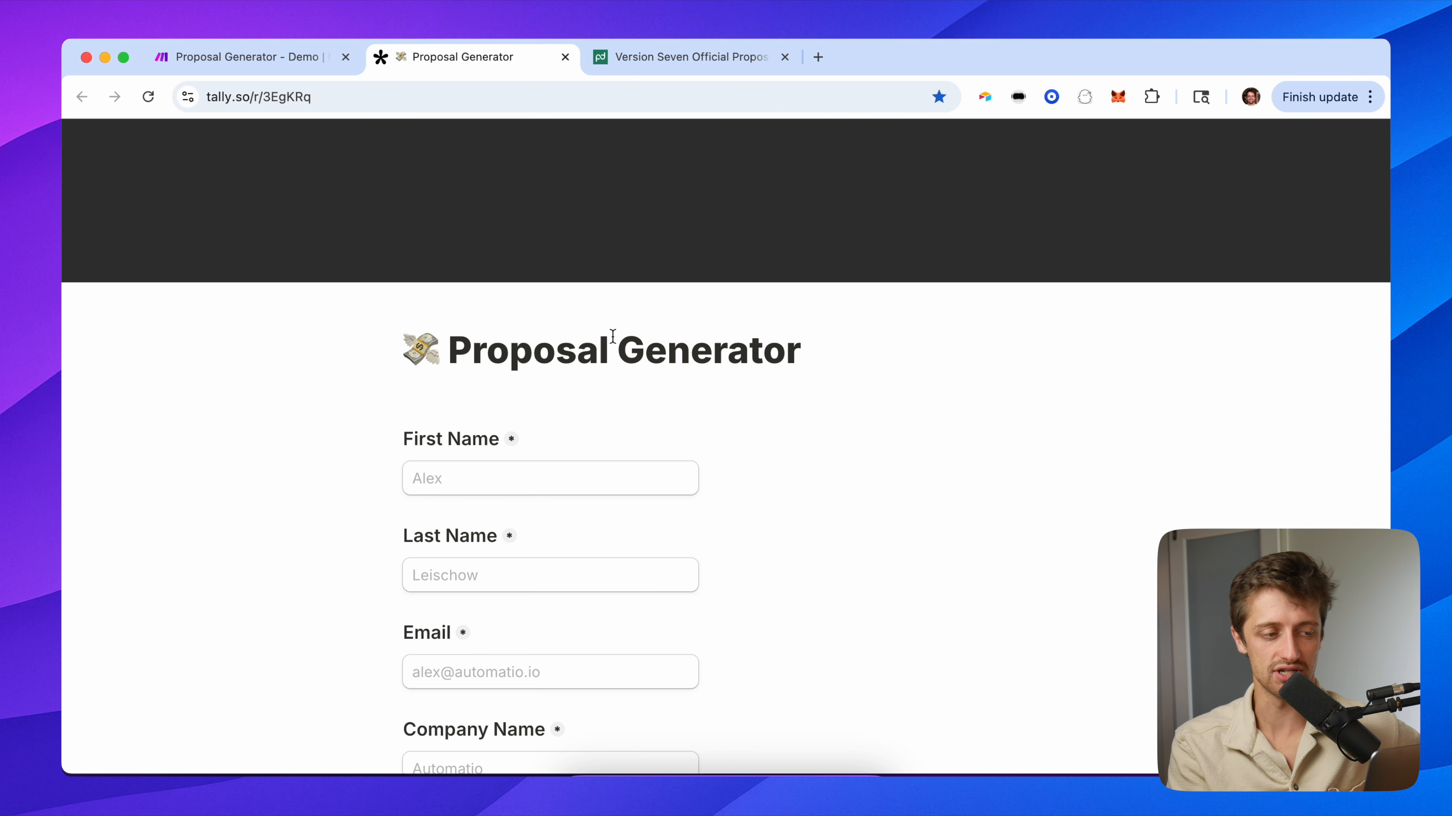
{"action": "scroll", "coordinate": [381, 509], "scroll_direction": "down", "scroll_amount": 2}
{"action": "scroll", "coordinate": [382, 508], "scroll_direction": "down", "scroll_amount": 20}
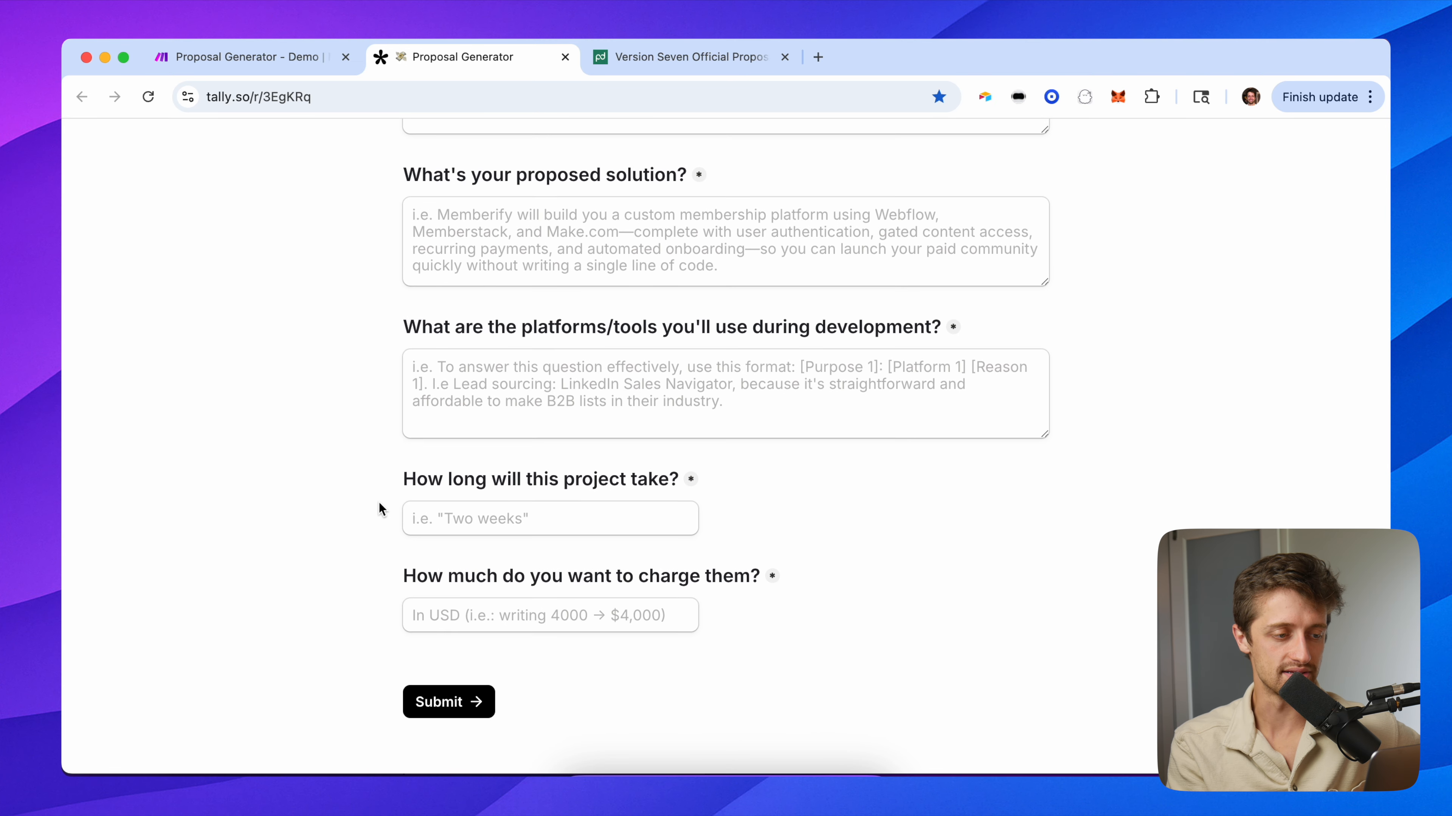
{"action": "scroll", "coordinate": [381, 508], "scroll_direction": "up", "scroll_amount": 20}
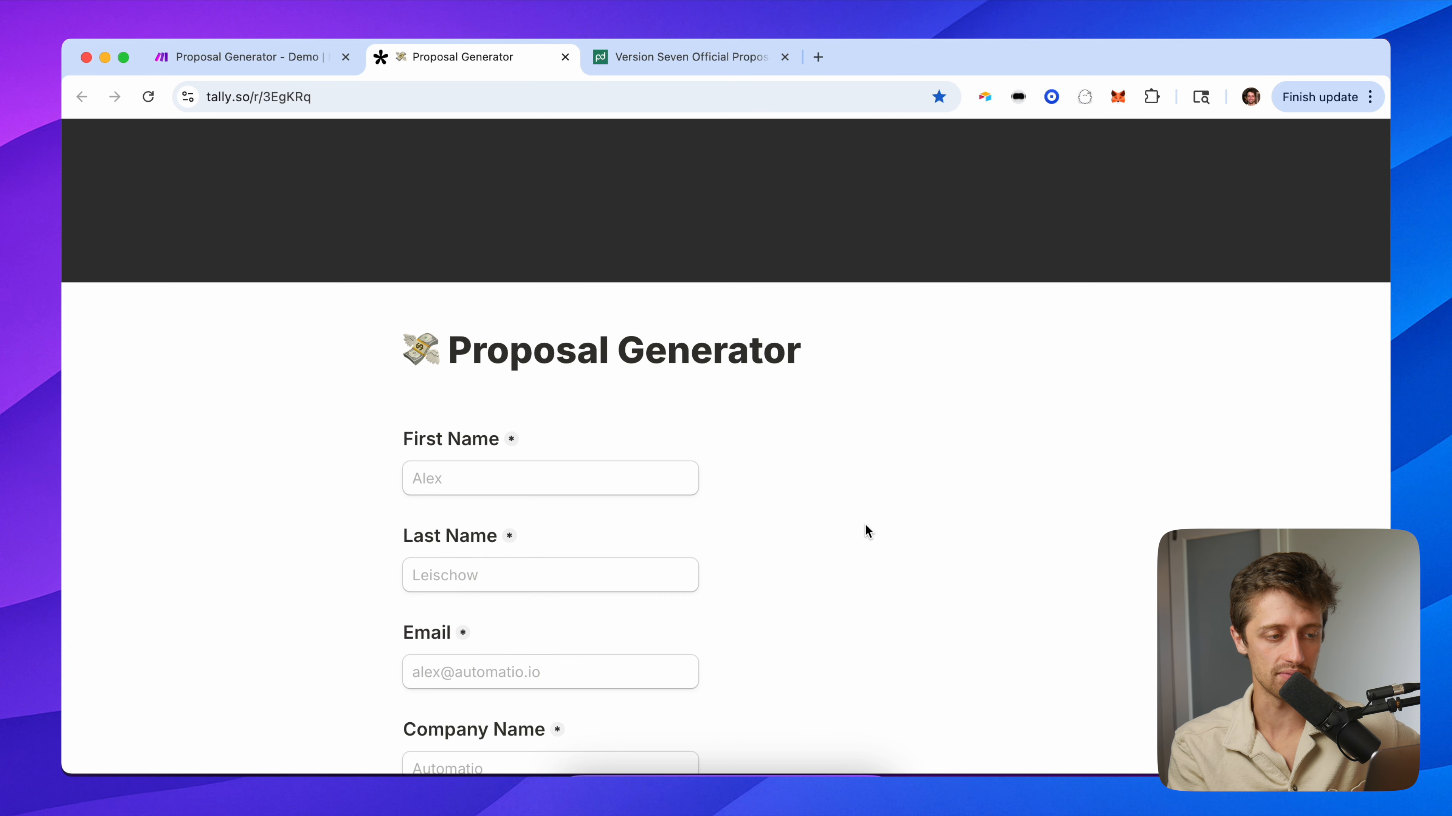
{"action": "scroll", "coordinate": [866, 529], "scroll_direction": "down", "scroll_amount": 10}
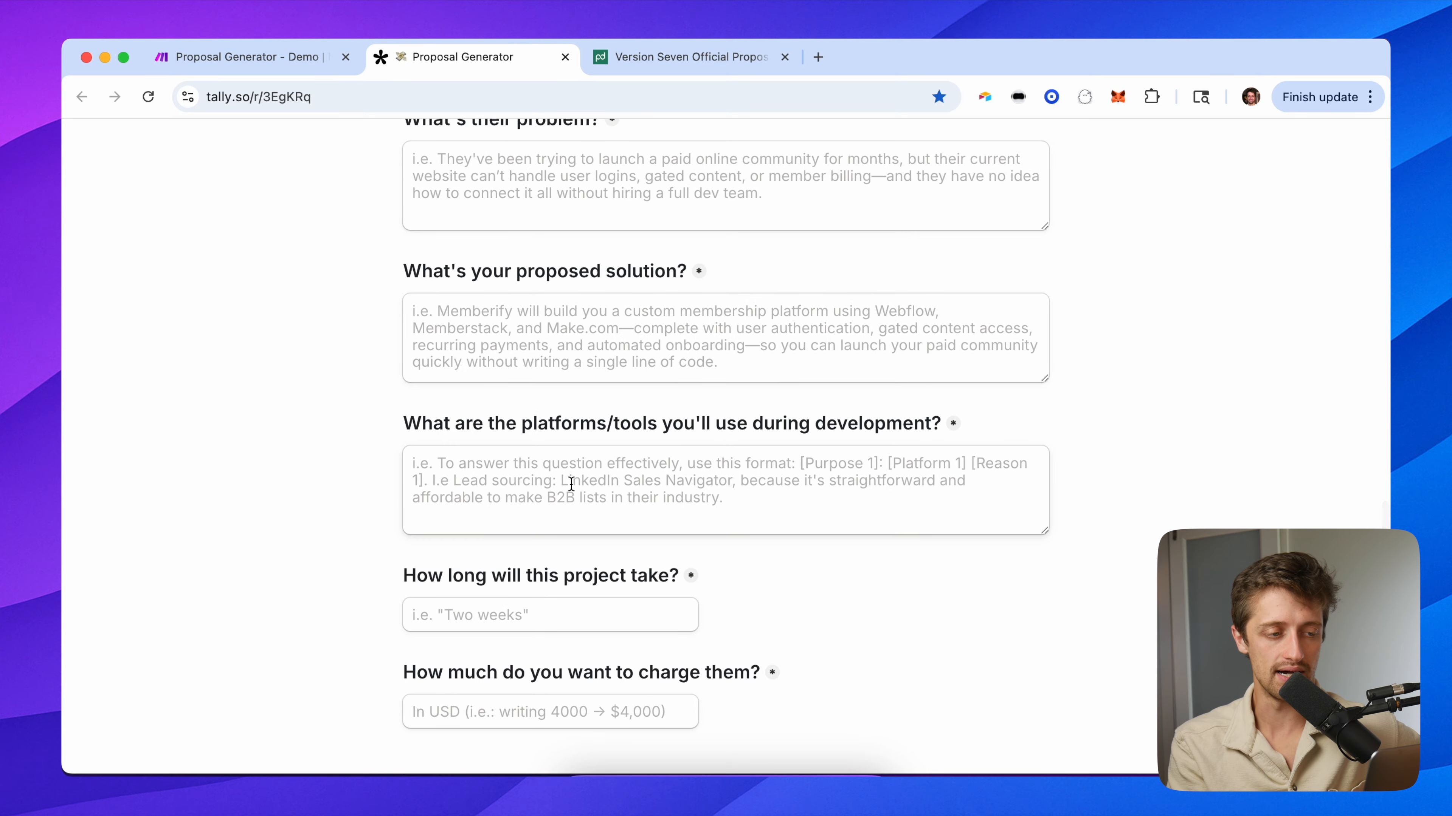
{"action": "scroll", "coordinate": [567, 486], "scroll_direction": "down", "scroll_amount": 3}
{"action": "scroll", "coordinate": [571, 489], "scroll_direction": "up", "scroll_amount": 15}
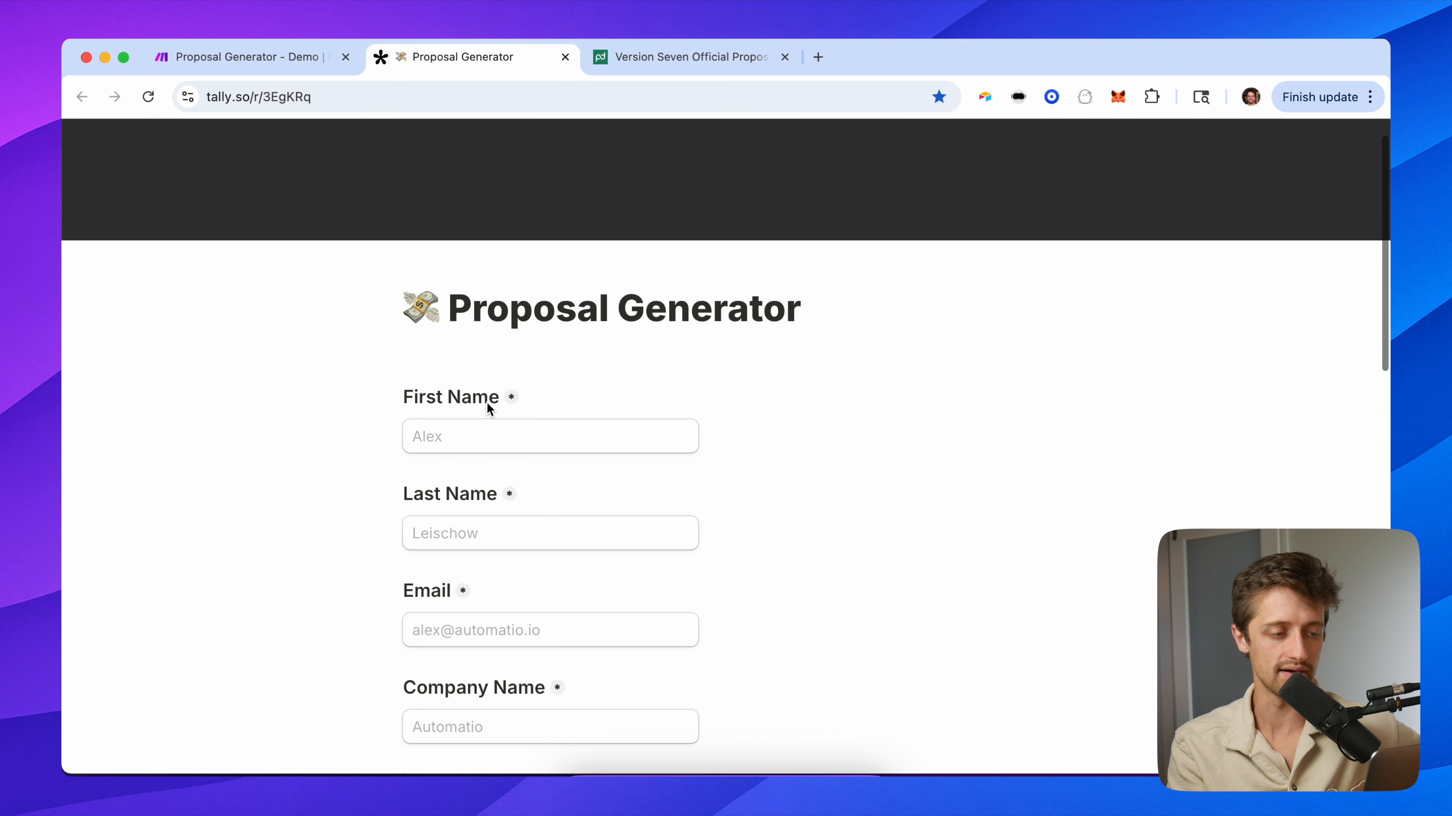
{"action": "left_click", "coordinate": [741, 54]}
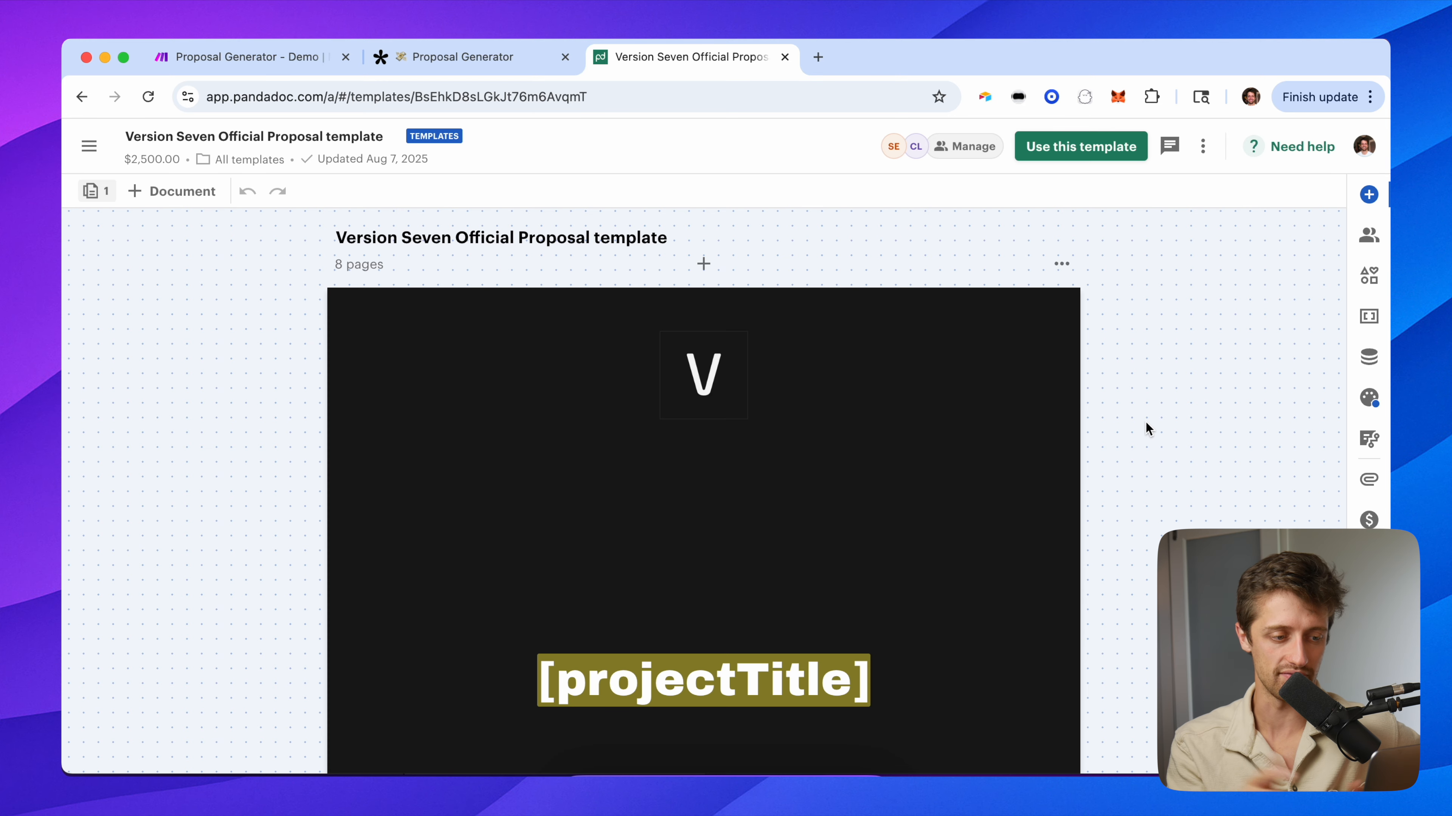
Scroll through the cover pages of the Version Seven Official Proposal template.
{"action": "scroll", "coordinate": [1051, 540], "scroll_direction": "down", "scroll_amount": 1}
{"action": "scroll", "coordinate": [1052, 538], "scroll_direction": "down", "scroll_amount": 2}
{"action": "scroll", "coordinate": [1050, 537], "scroll_direction": "up", "scroll_amount": 3}
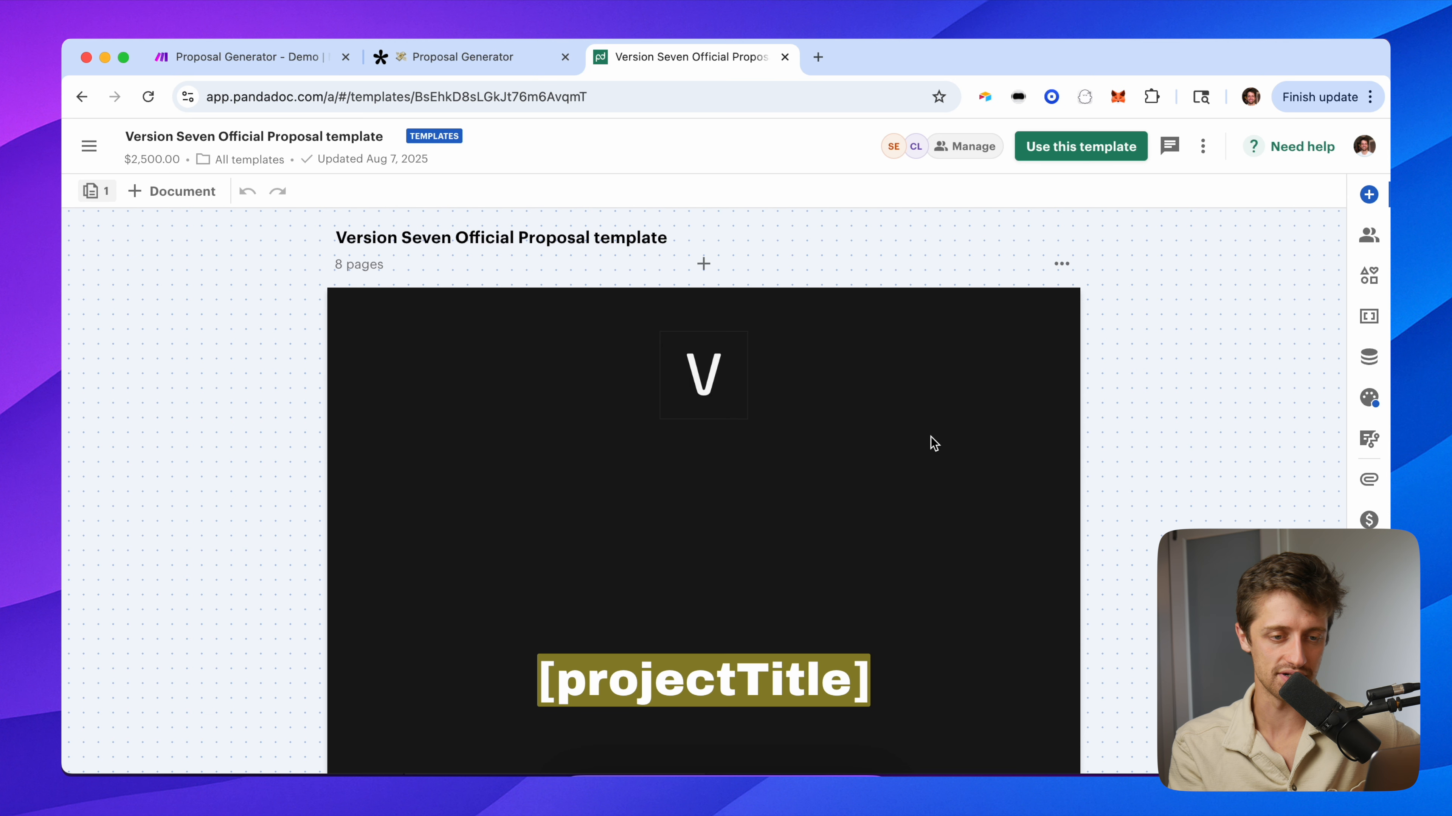
{"action": "scroll", "coordinate": [1037, 554], "scroll_direction": "down", "scroll_amount": 5}
{"action": "scroll", "coordinate": [1038, 555], "scroll_direction": "up", "scroll_amount": 5}
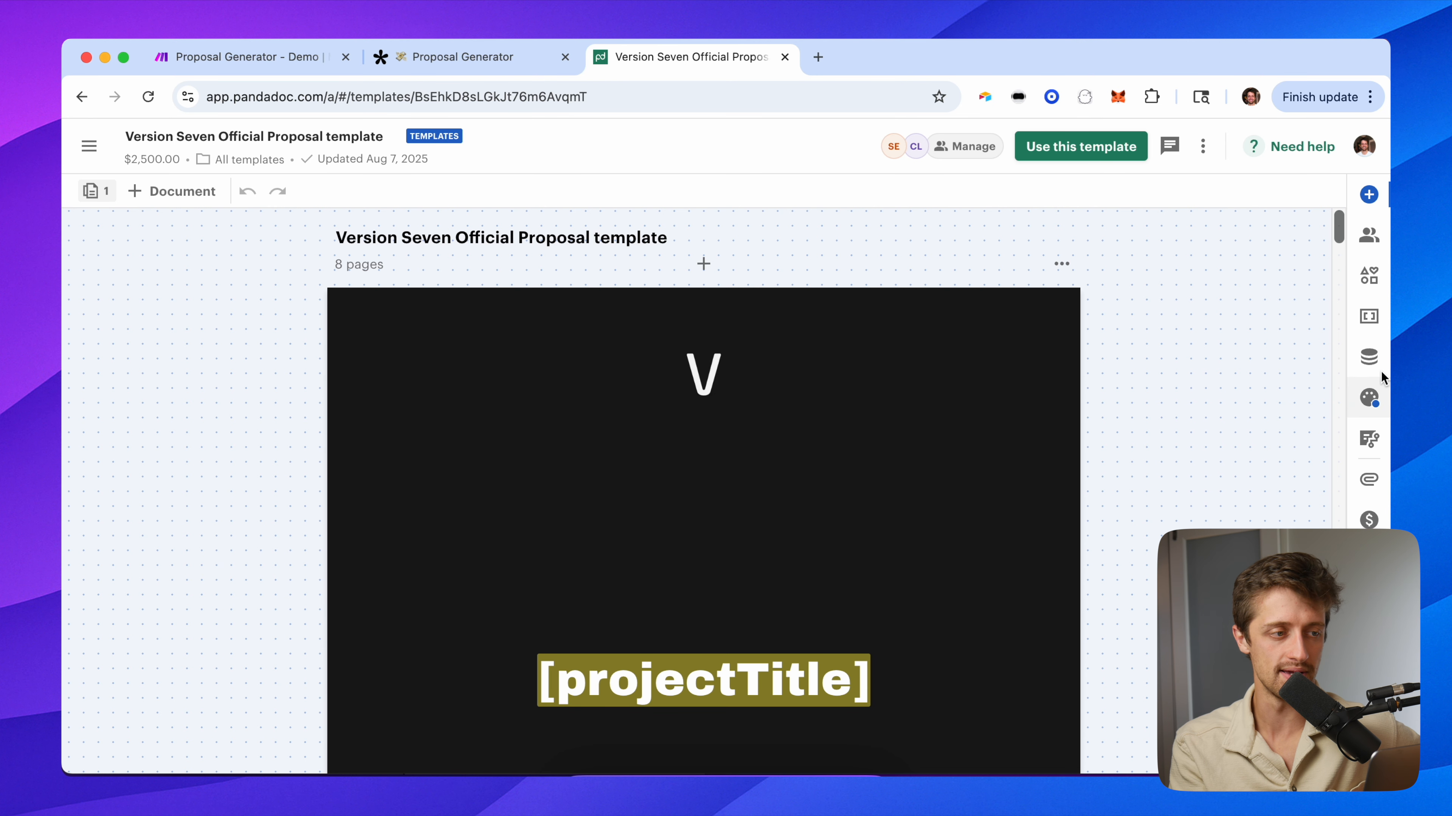
{"action": "left_click", "coordinate": [492, 57]}
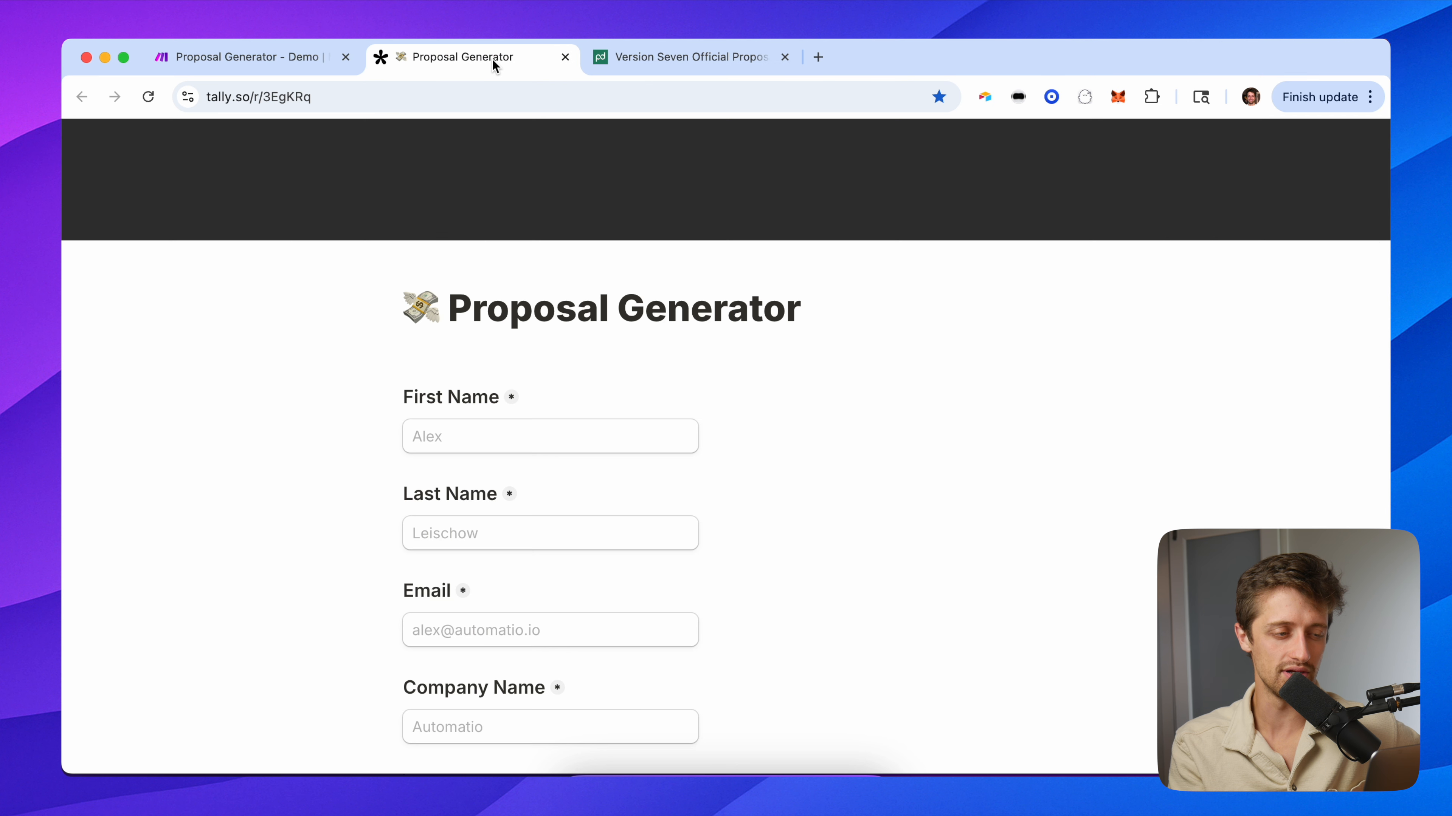
{"action": "left_click_drag", "start_coordinate": [419, 302], "coordinate": [839, 332]}
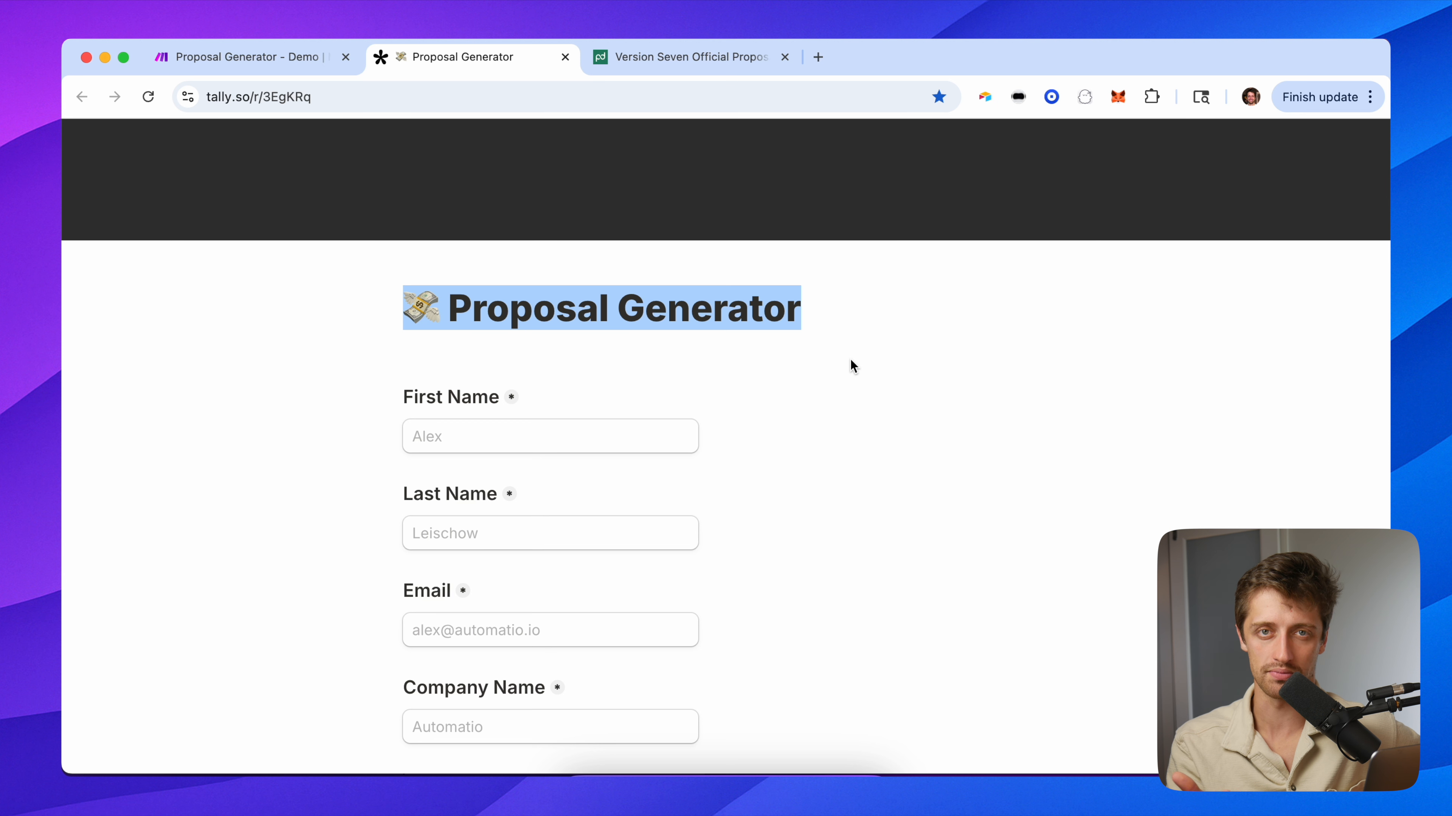
{"action": "left_click", "coordinate": [859, 377]}
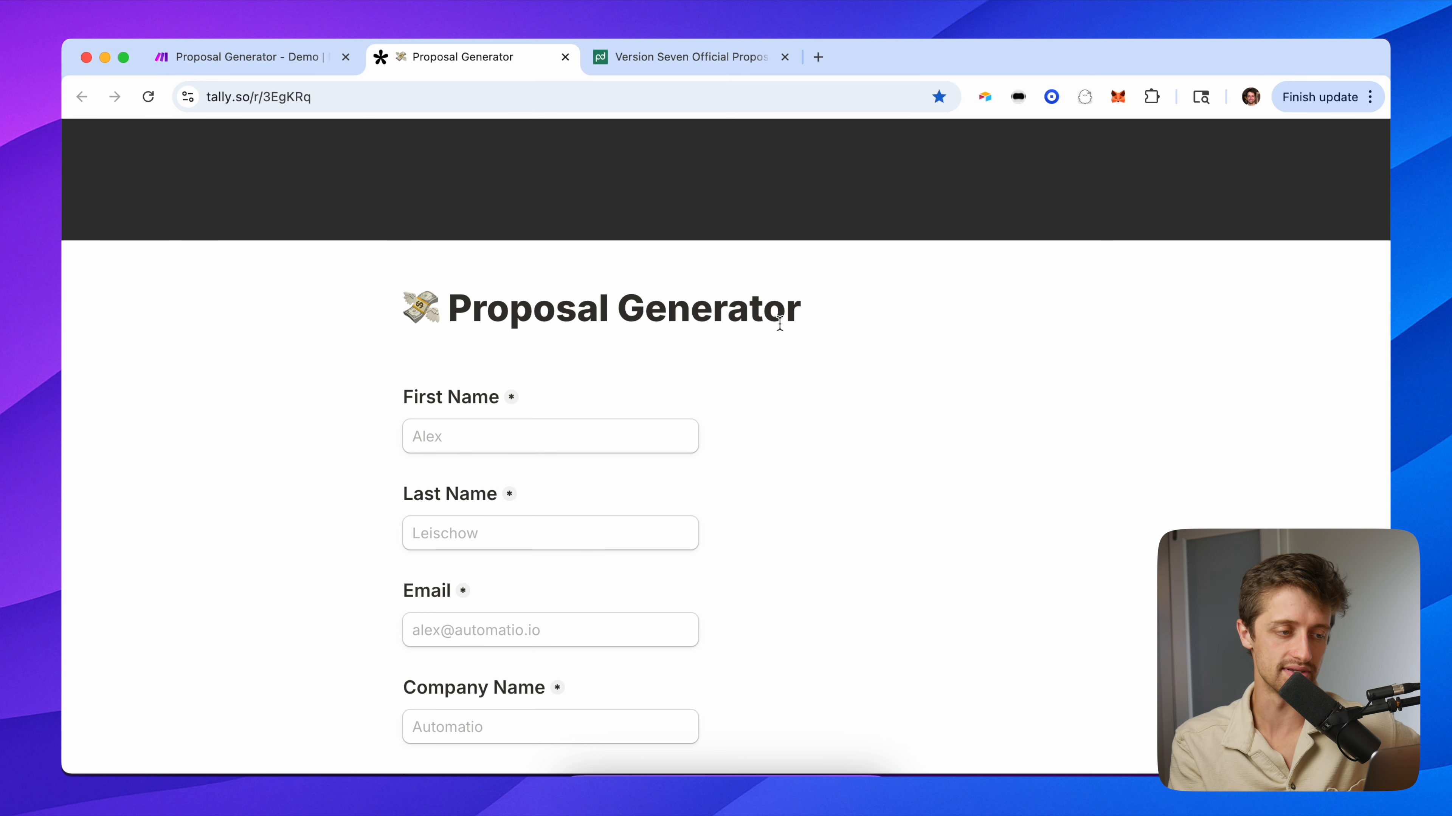
{"action": "left_click_drag", "start_coordinate": [805, 315], "coordinate": [344, 320]}
{"action": "left_click", "coordinate": [343, 315]}
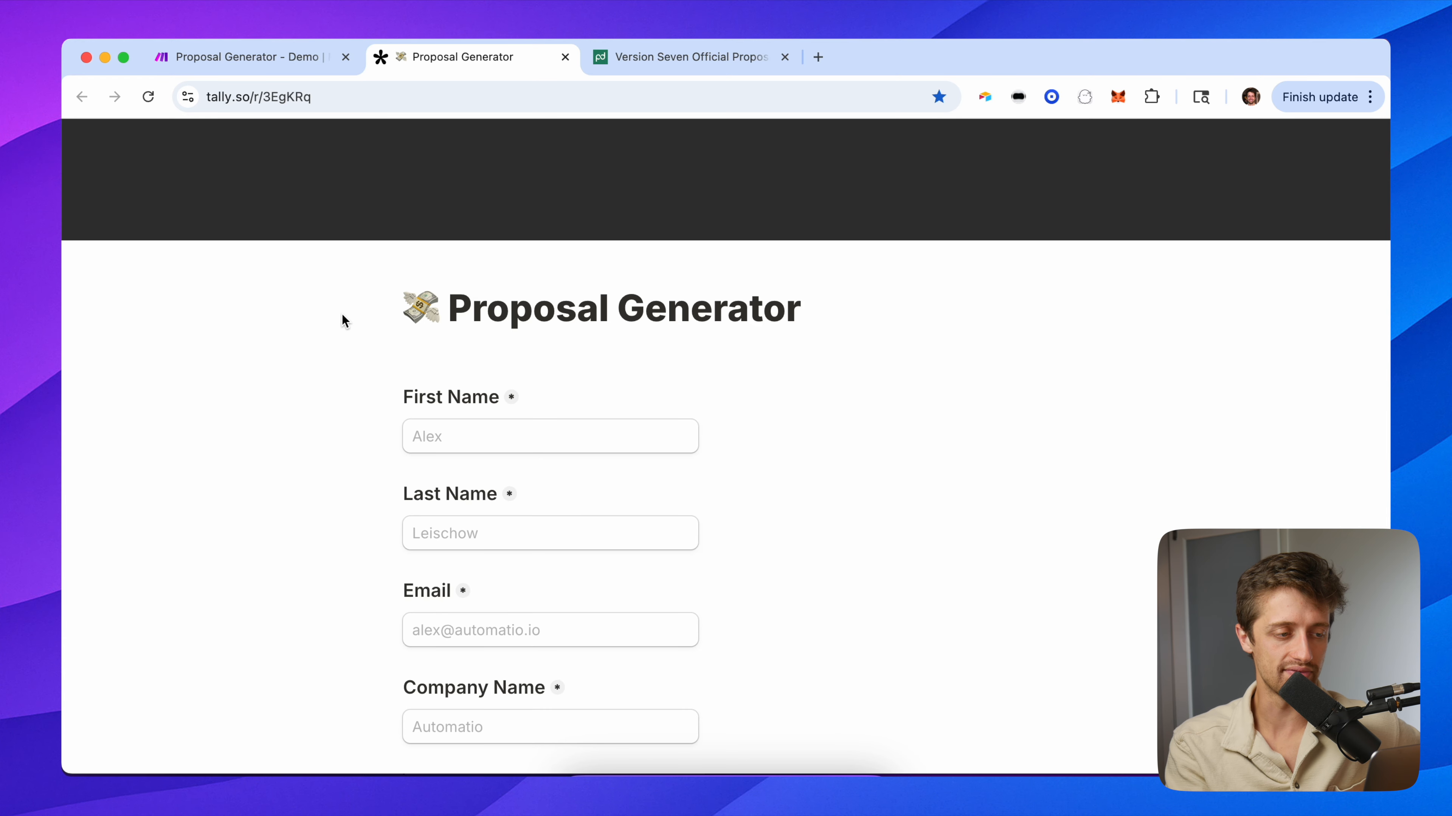
{"action": "left_click_drag", "start_coordinate": [382, 299], "coordinate": [821, 438]}
{"action": "left_click", "coordinate": [752, 544]}
{"action": "scroll", "coordinate": [752, 544], "scroll_direction": "down", "scroll_amount": 2}
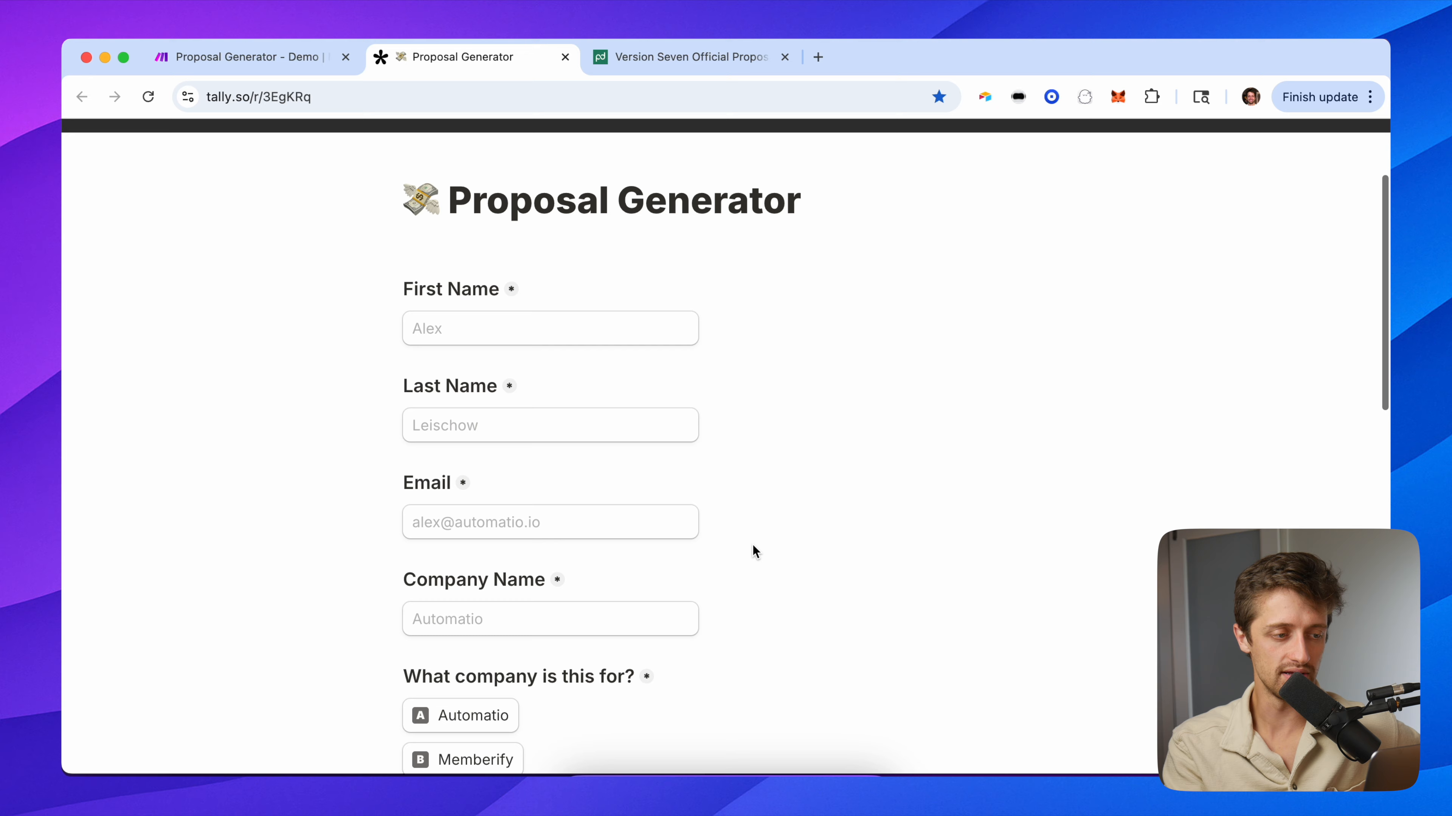
{"action": "scroll", "coordinate": [752, 546], "scroll_direction": "down", "scroll_amount": 12}
{"action": "scroll", "coordinate": [601, 604], "scroll_direction": "down", "scroll_amount": 5}
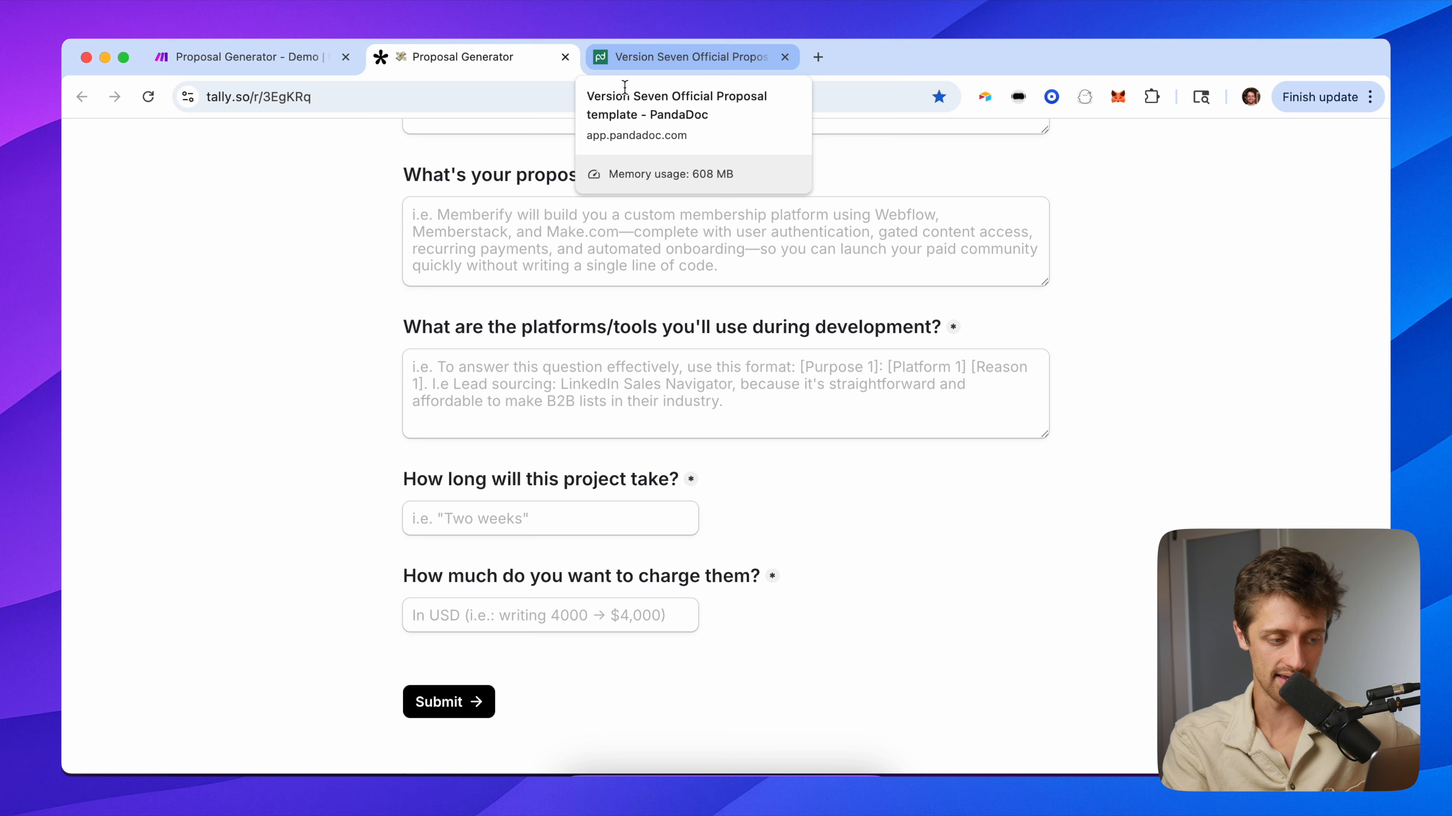
{"action": "scroll", "coordinate": [342, 216], "scroll_direction": "up", "scroll_amount": 15}
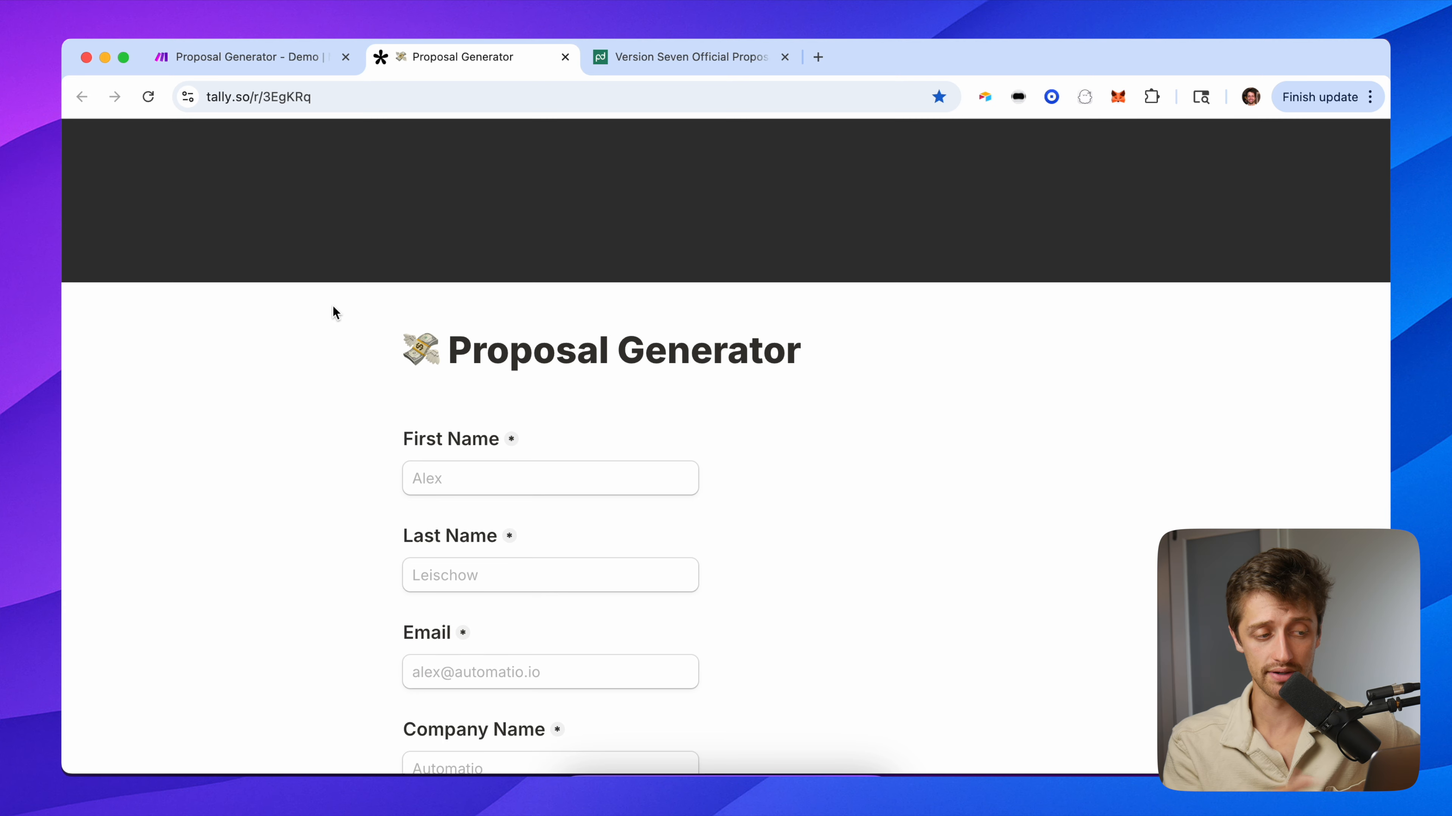
{"action": "scroll", "coordinate": [363, 431], "scroll_direction": "down", "scroll_amount": 20}
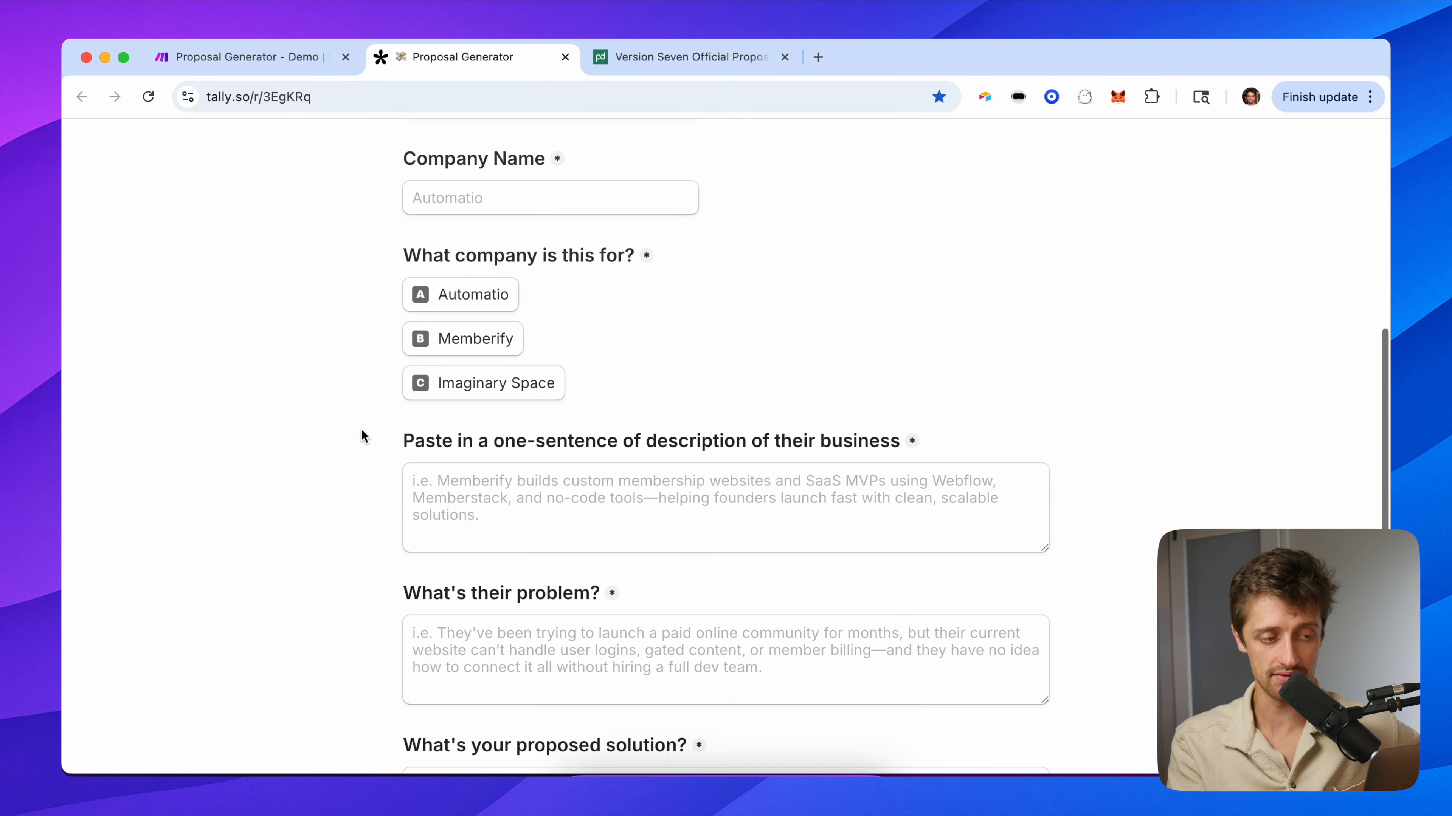
{"action": "scroll", "coordinate": [617, 639], "scroll_direction": "up", "scroll_amount": 2}
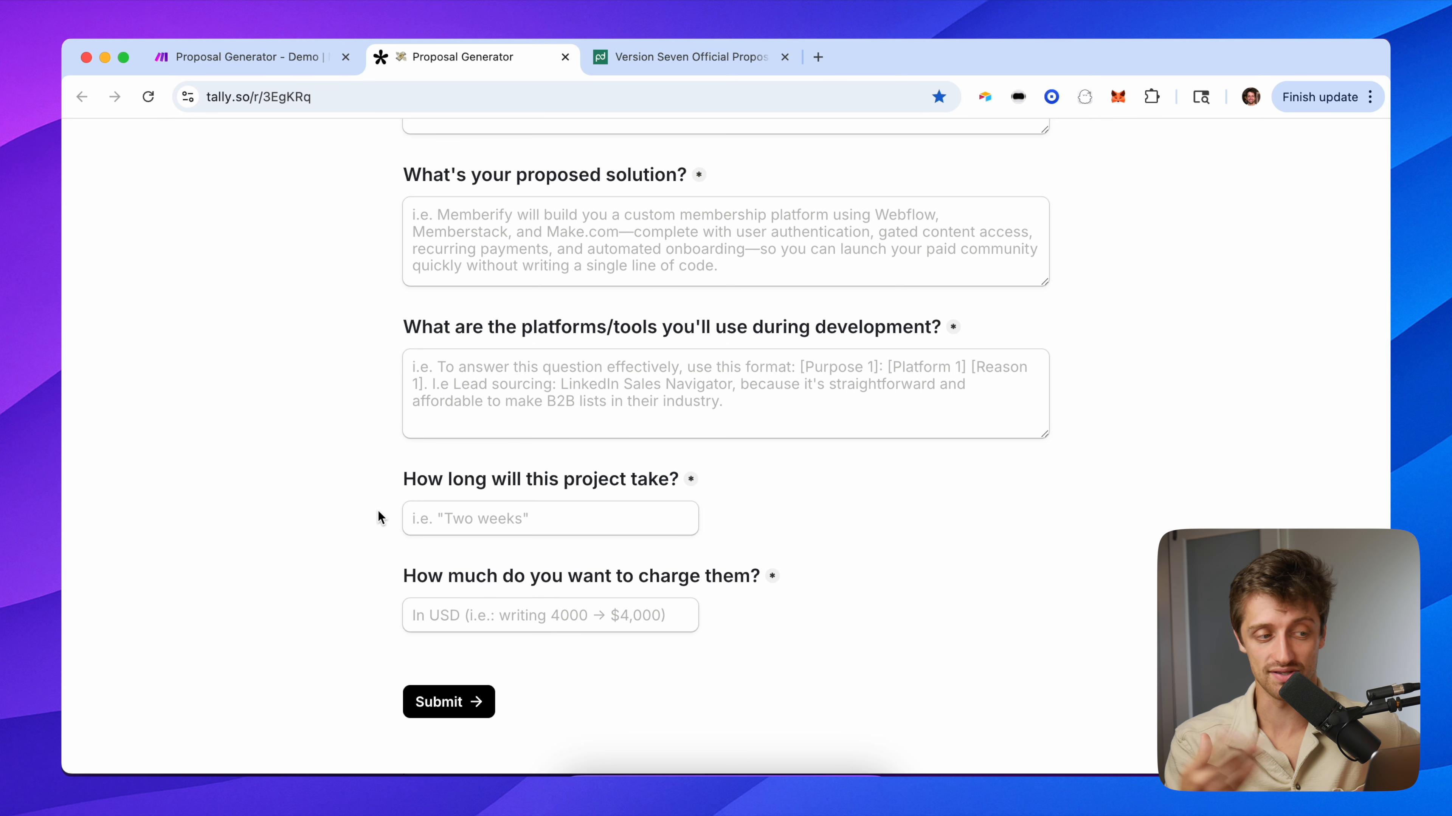
{"action": "scroll", "coordinate": [378, 510], "scroll_direction": "up", "scroll_amount": 18}
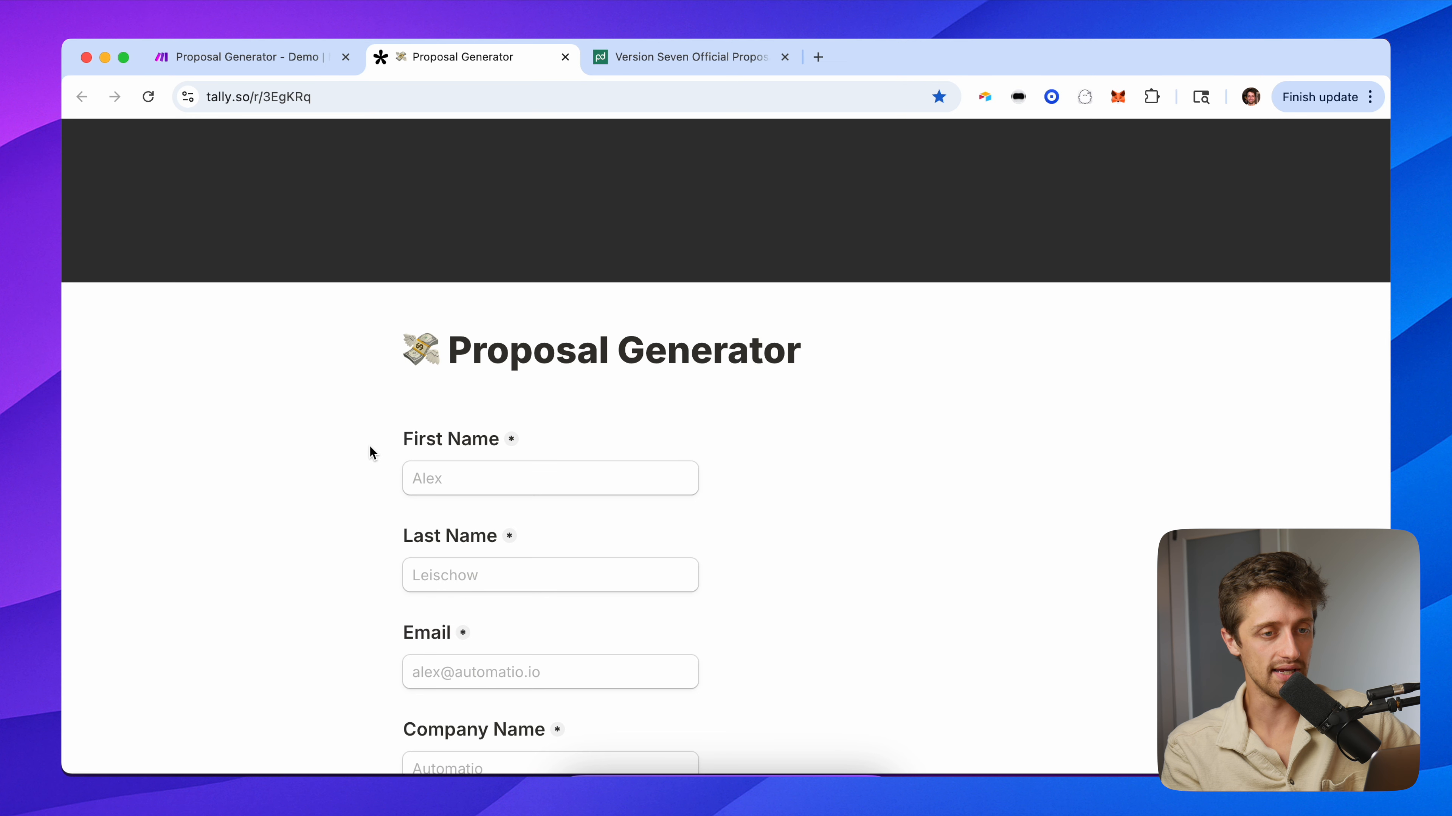
{"action": "scroll", "coordinate": [376, 484], "scroll_direction": "down", "scroll_amount": 3}
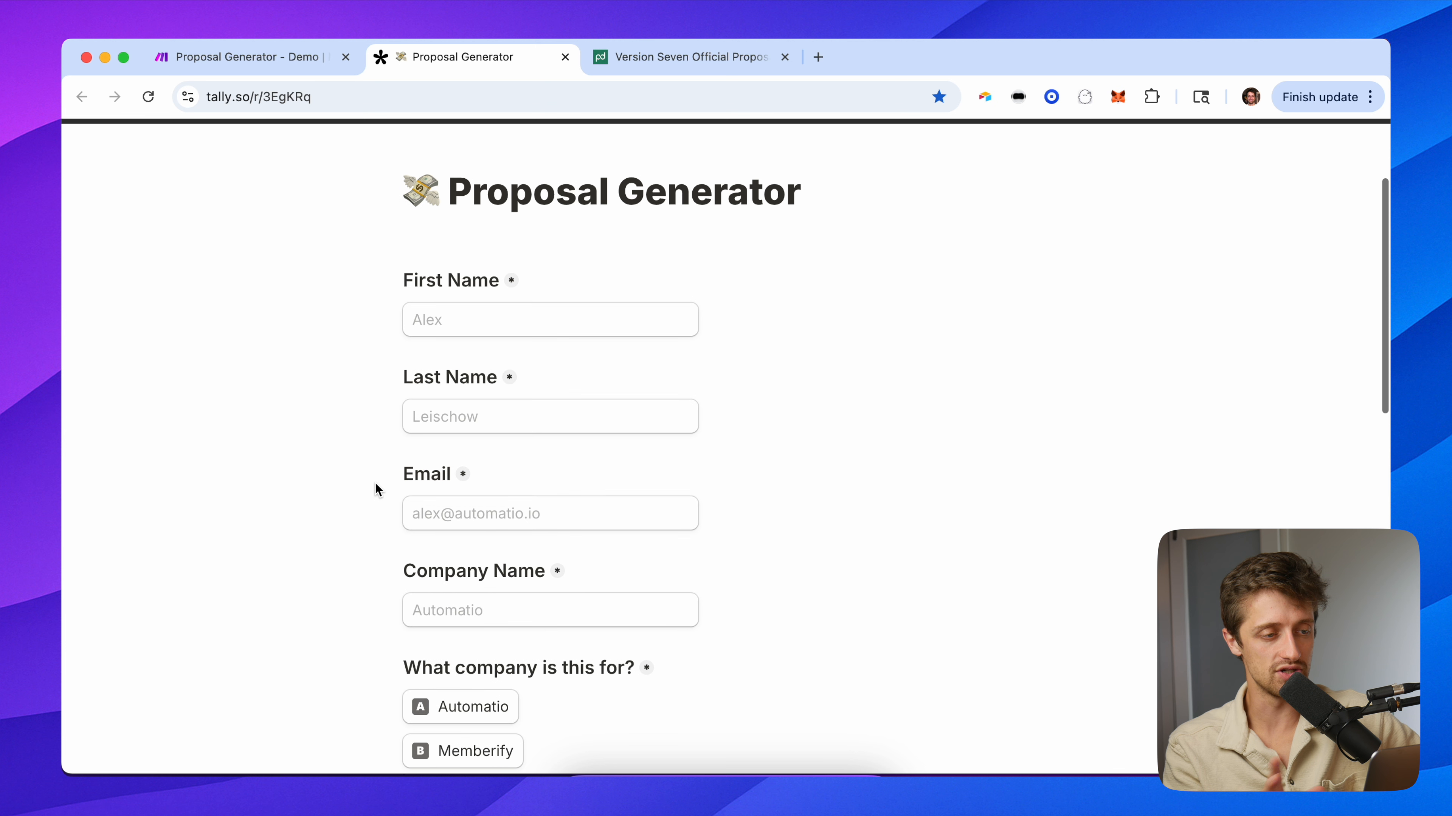
{"action": "scroll", "coordinate": [371, 390], "scroll_direction": "down", "scroll_amount": 1}
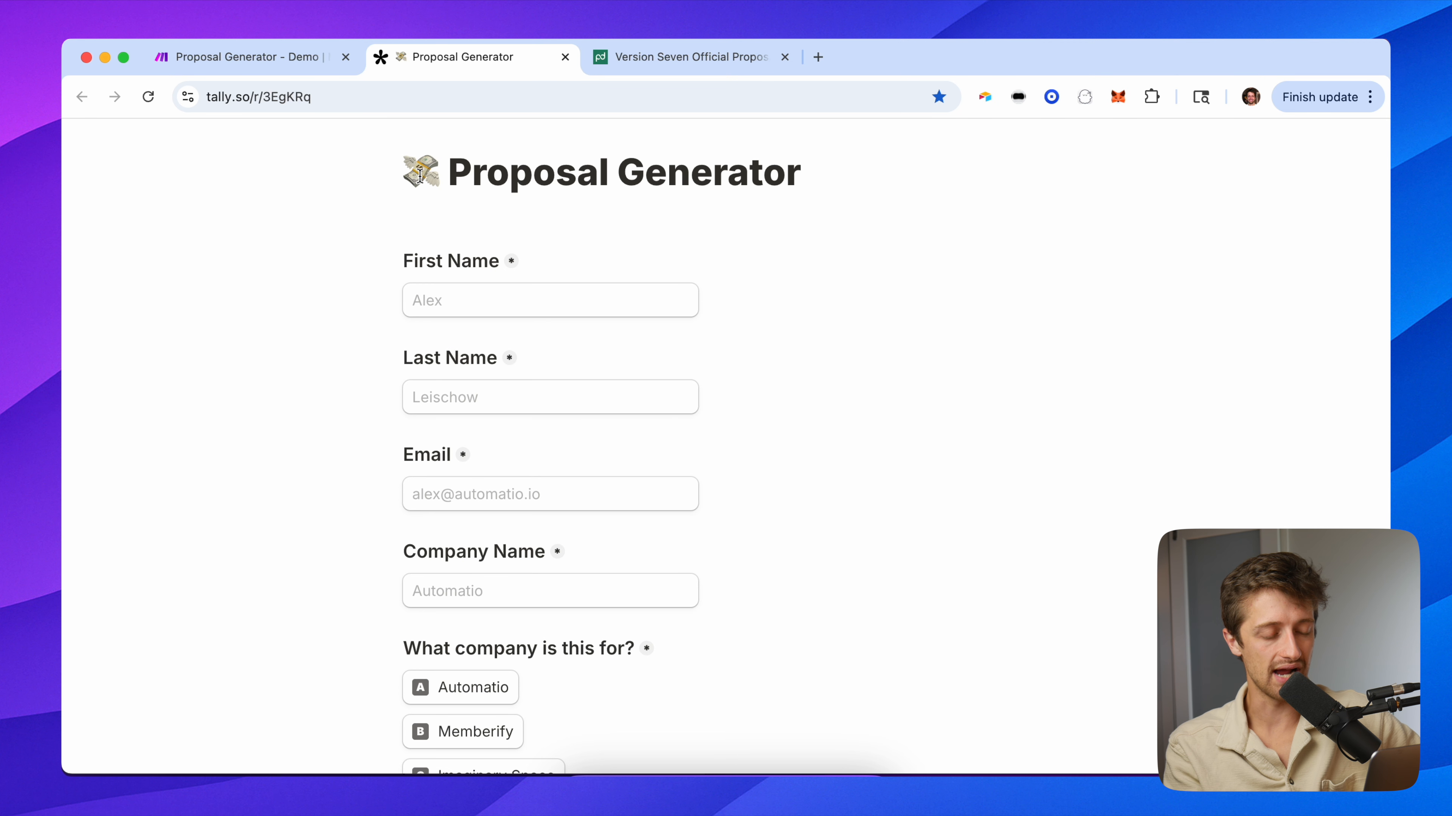
{"action": "left_click", "coordinate": [474, 293]}
{"action": "left_click", "coordinate": [345, 336]}
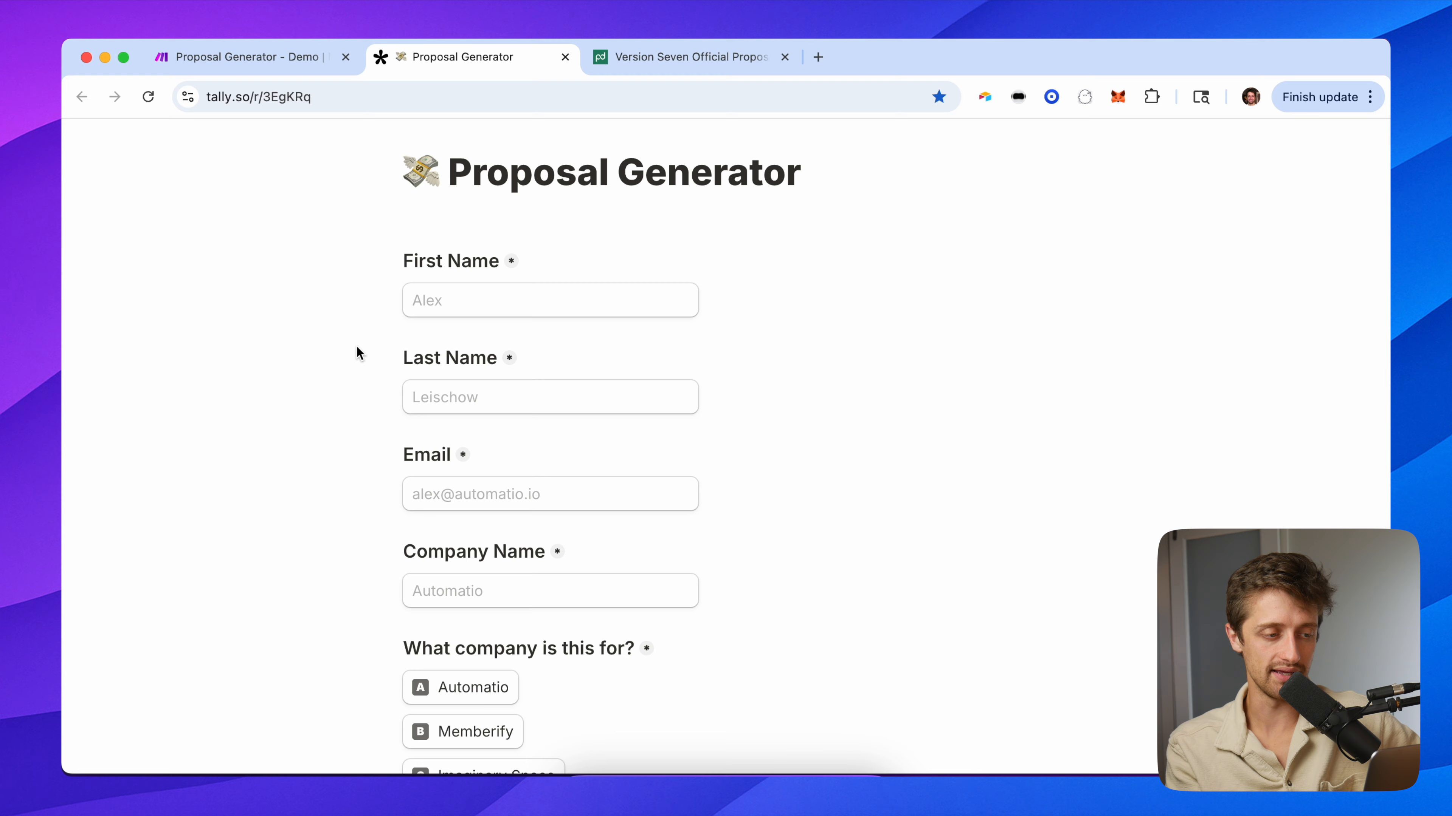
{"action": "left_click", "coordinate": [463, 393]}
{"action": "left_click", "coordinate": [346, 396]}
{"action": "scroll", "coordinate": [334, 508], "scroll_direction": "down", "scroll_amount": 1}
{"action": "scroll", "coordinate": [334, 507], "scroll_direction": "down", "scroll_amount": 3}
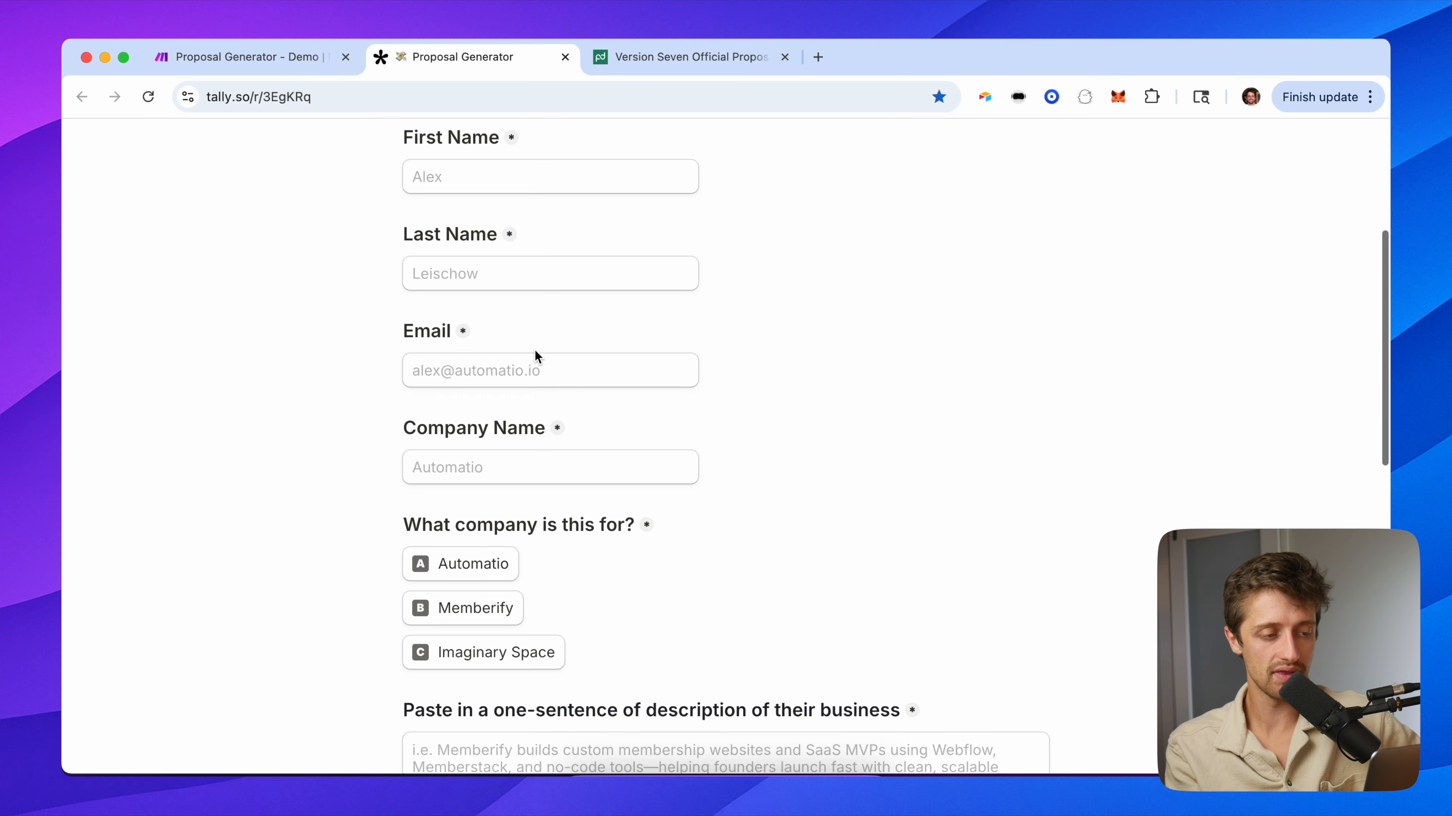
{"action": "left_click", "coordinate": [534, 360]}
{"action": "left_click", "coordinate": [331, 466]}
{"action": "left_click", "coordinate": [500, 467]}
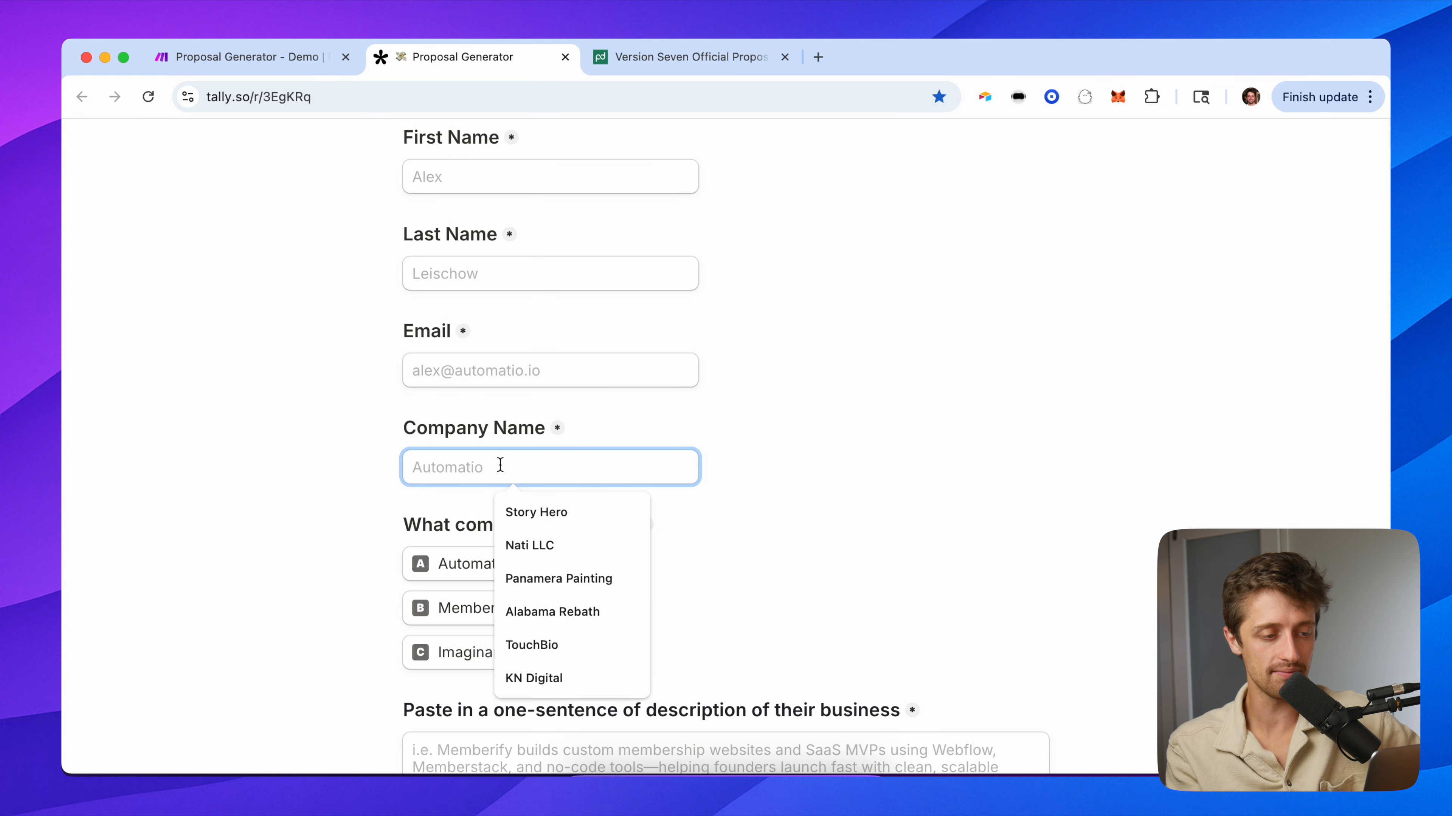
{"action": "left_click", "coordinate": [344, 459]}
{"action": "scroll", "coordinate": [343, 541], "scroll_direction": "down", "scroll_amount": 10}
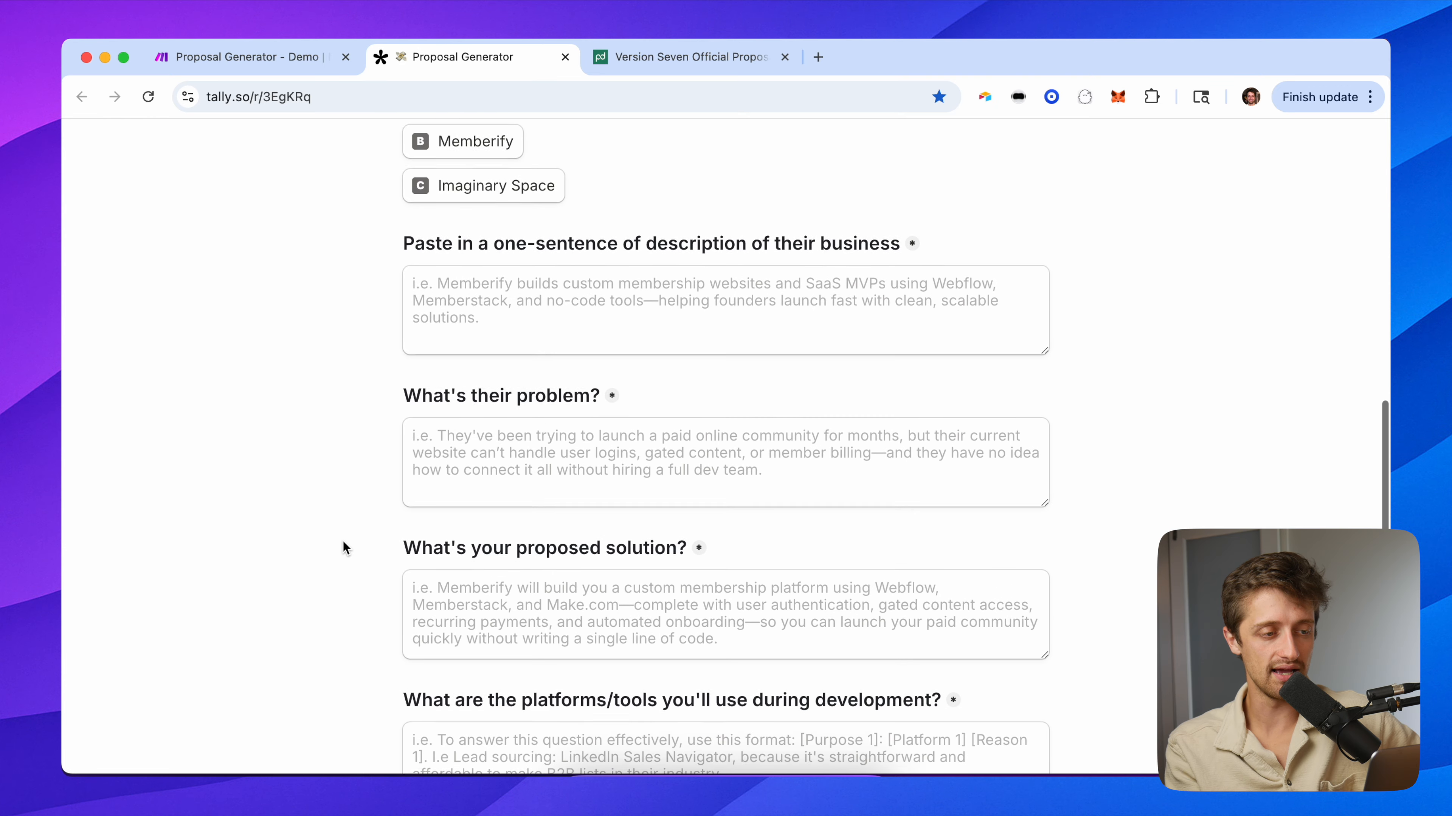
{"action": "scroll", "coordinate": [343, 541], "scroll_direction": "down", "scroll_amount": 1}
{"action": "scroll", "coordinate": [503, 298], "scroll_direction": "down", "scroll_amount": 1}
{"action": "left_click", "coordinate": [541, 254]}
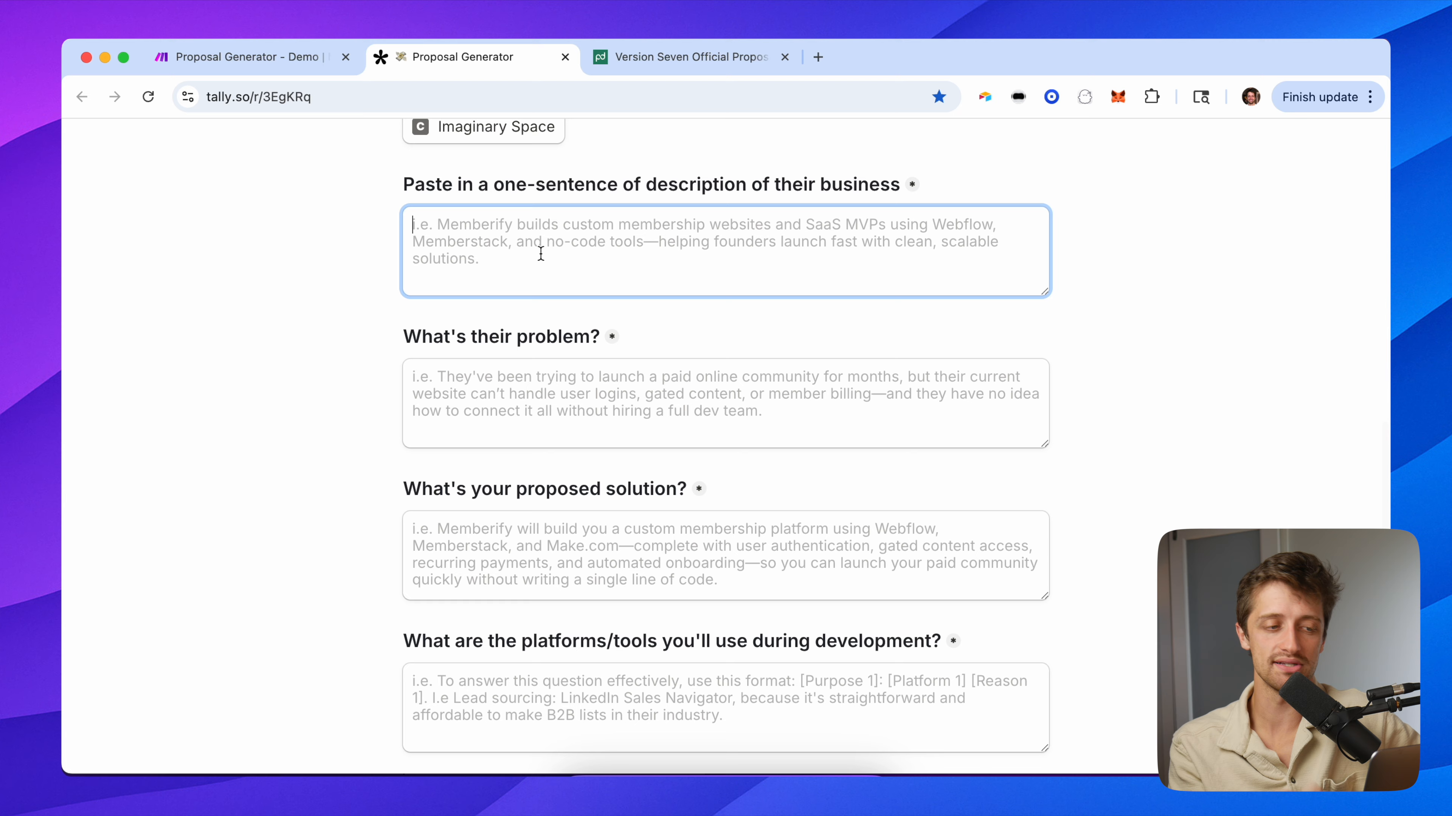
{"action": "left_click", "coordinate": [506, 434]}
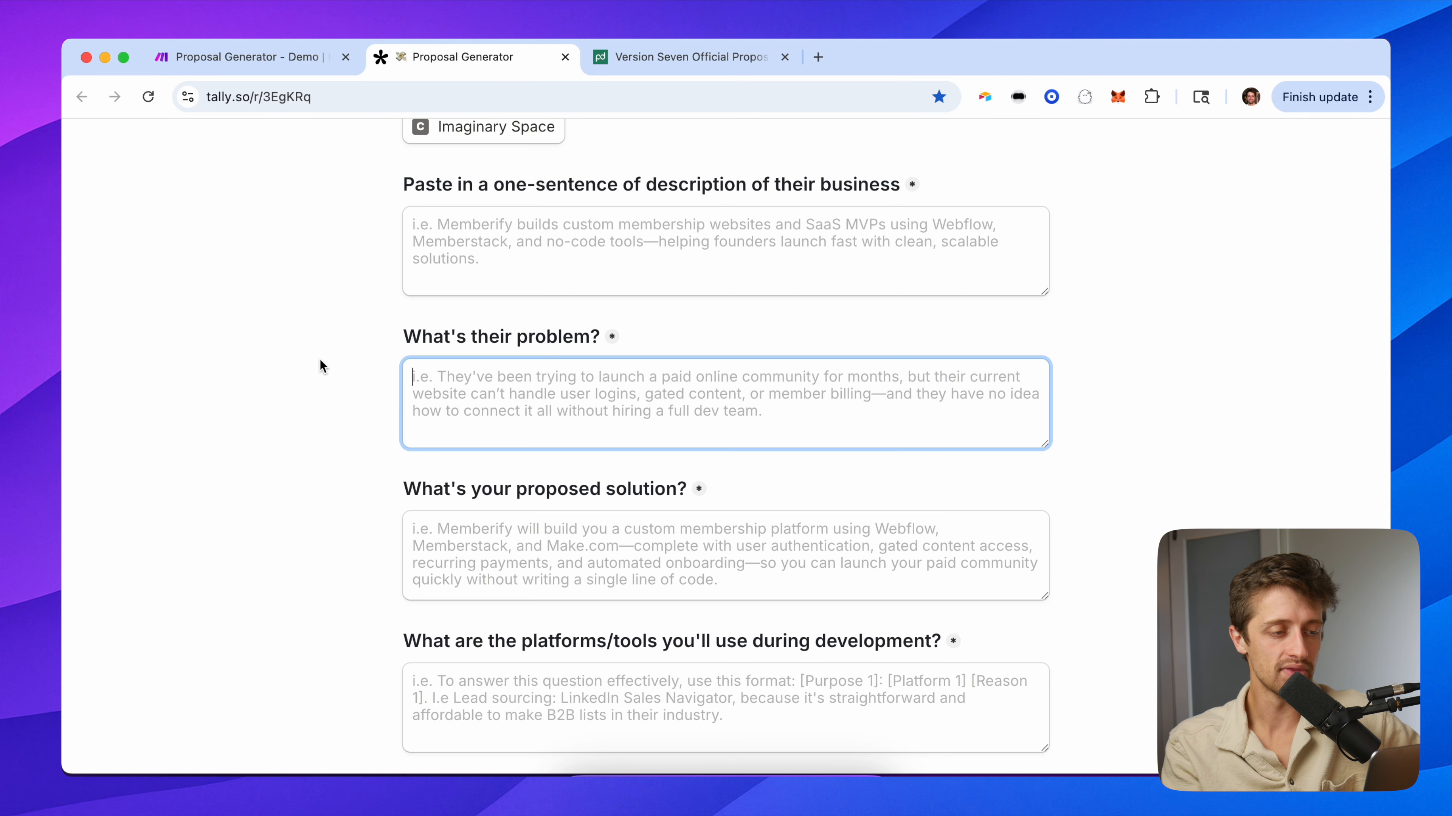
{"action": "scroll", "coordinate": [320, 359], "scroll_direction": "down", "scroll_amount": 4}
{"action": "key", "text": "Tab"}
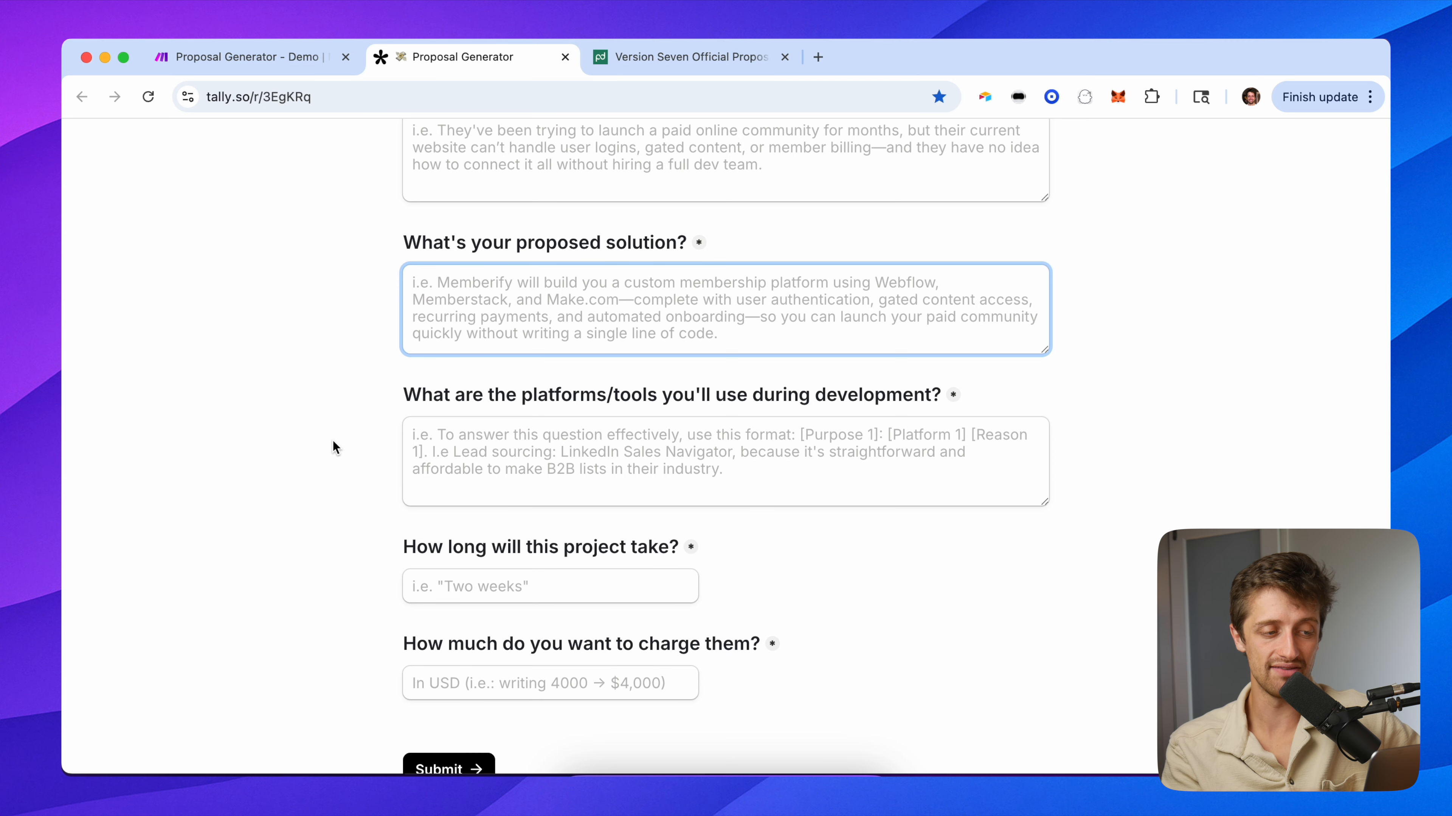
{"action": "scroll", "coordinate": [371, 443], "scroll_direction": "down", "scroll_amount": 1}
{"action": "left_click", "coordinate": [407, 443]}
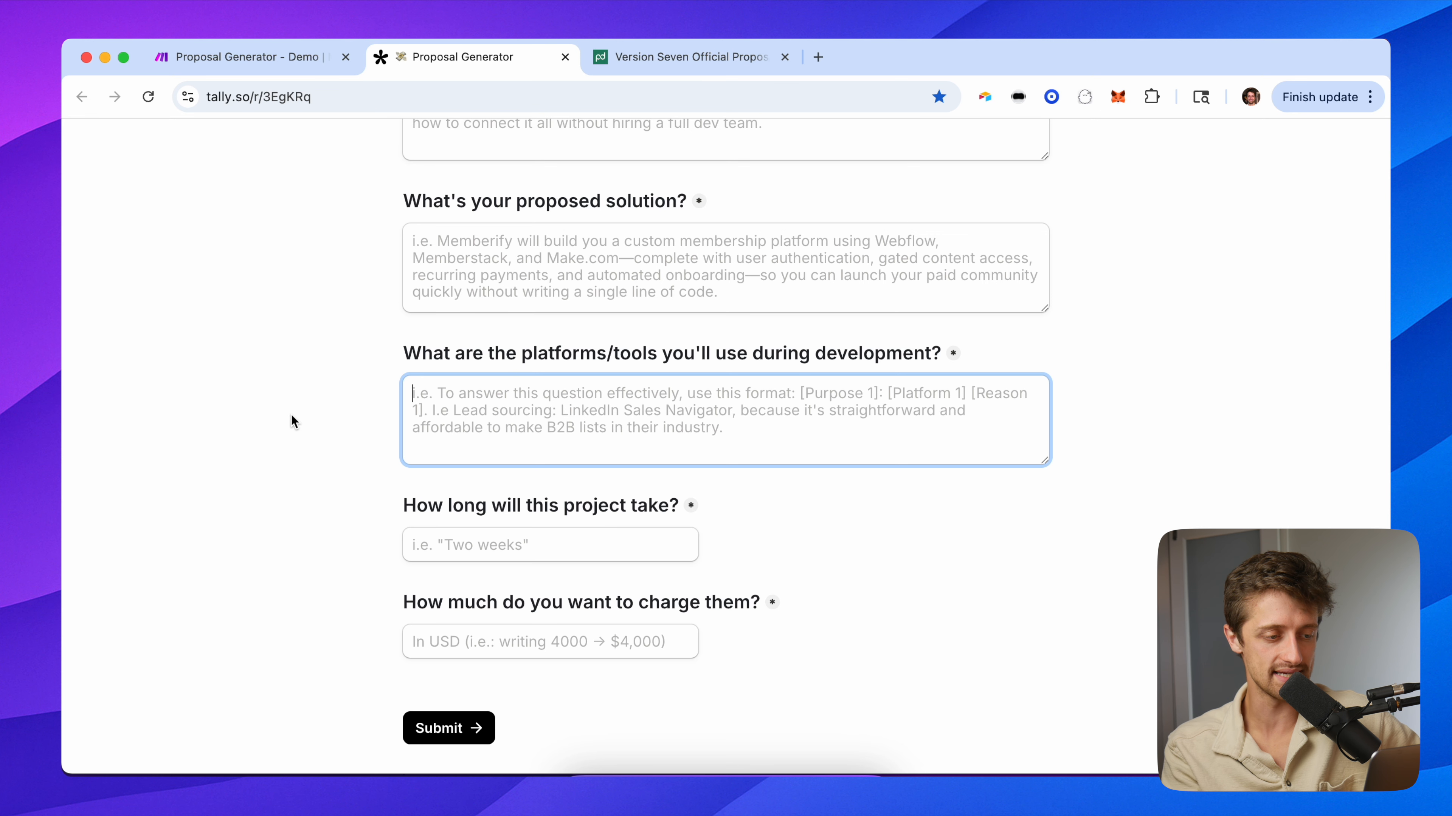
{"action": "left_click", "coordinate": [508, 546]}
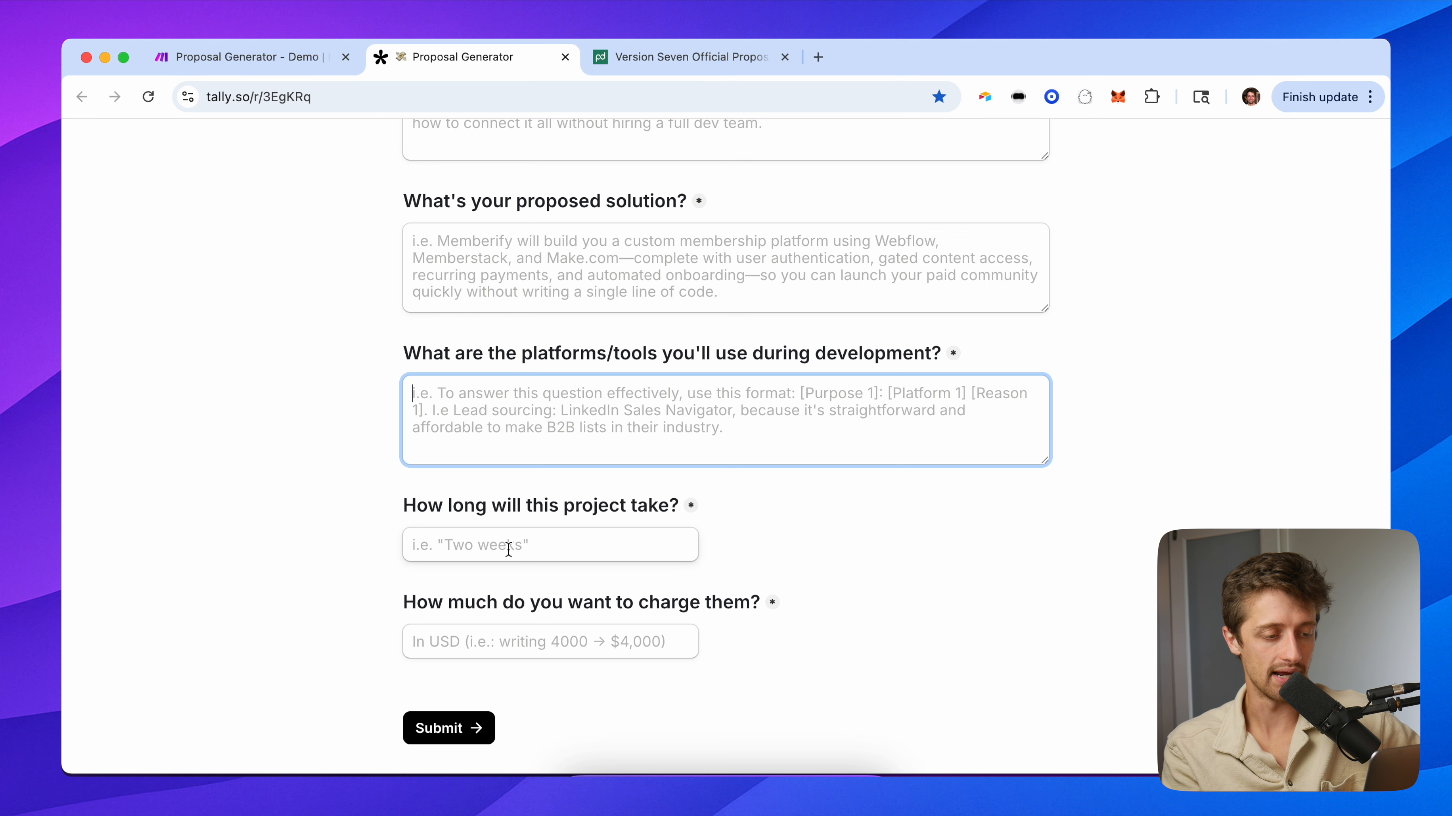
{"action": "left_click", "coordinate": [482, 640]}
{"action": "left_click", "coordinate": [345, 575]}
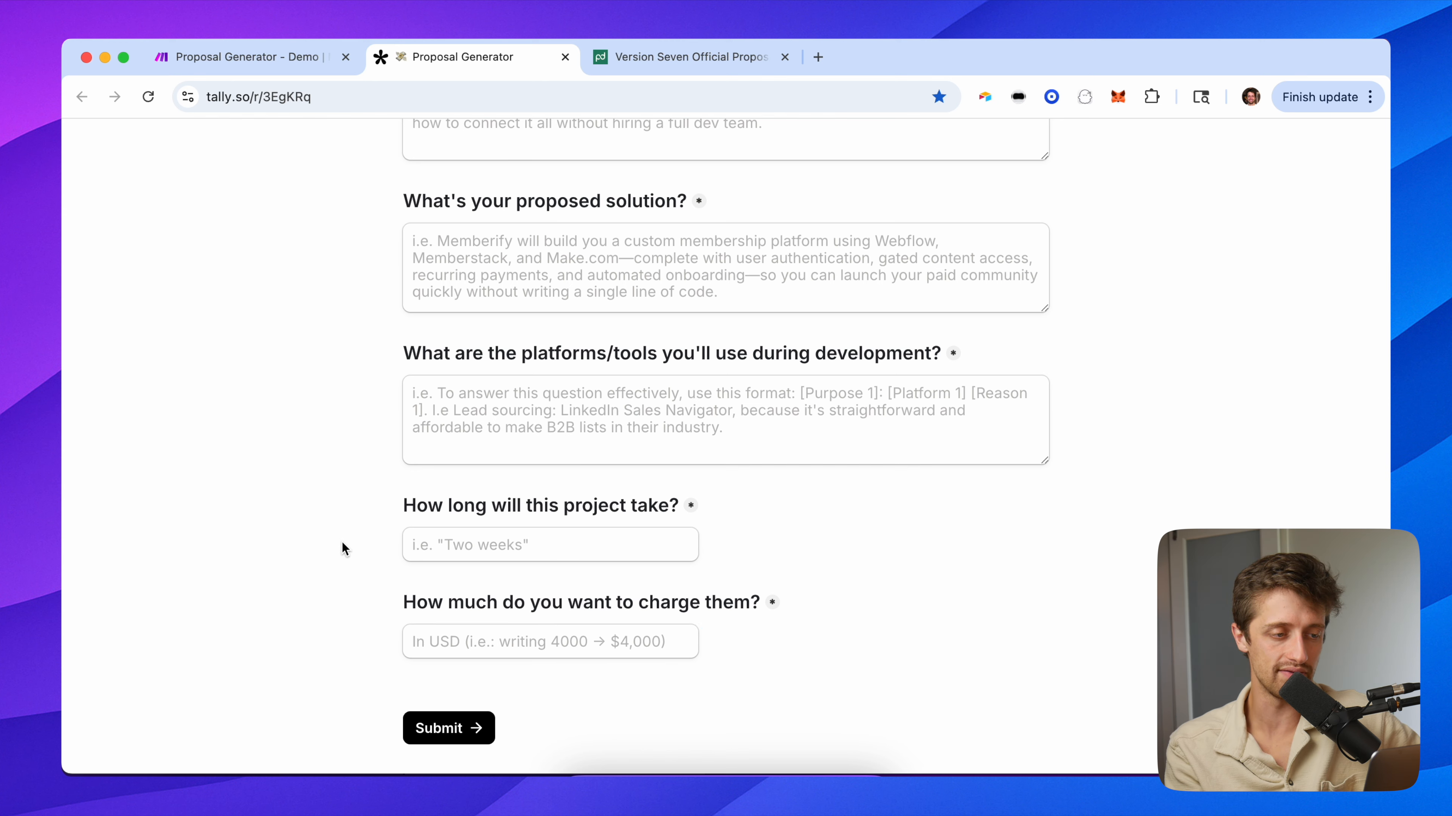
{"action": "scroll", "coordinate": [546, 252], "scroll_direction": "up", "scroll_amount": 10}
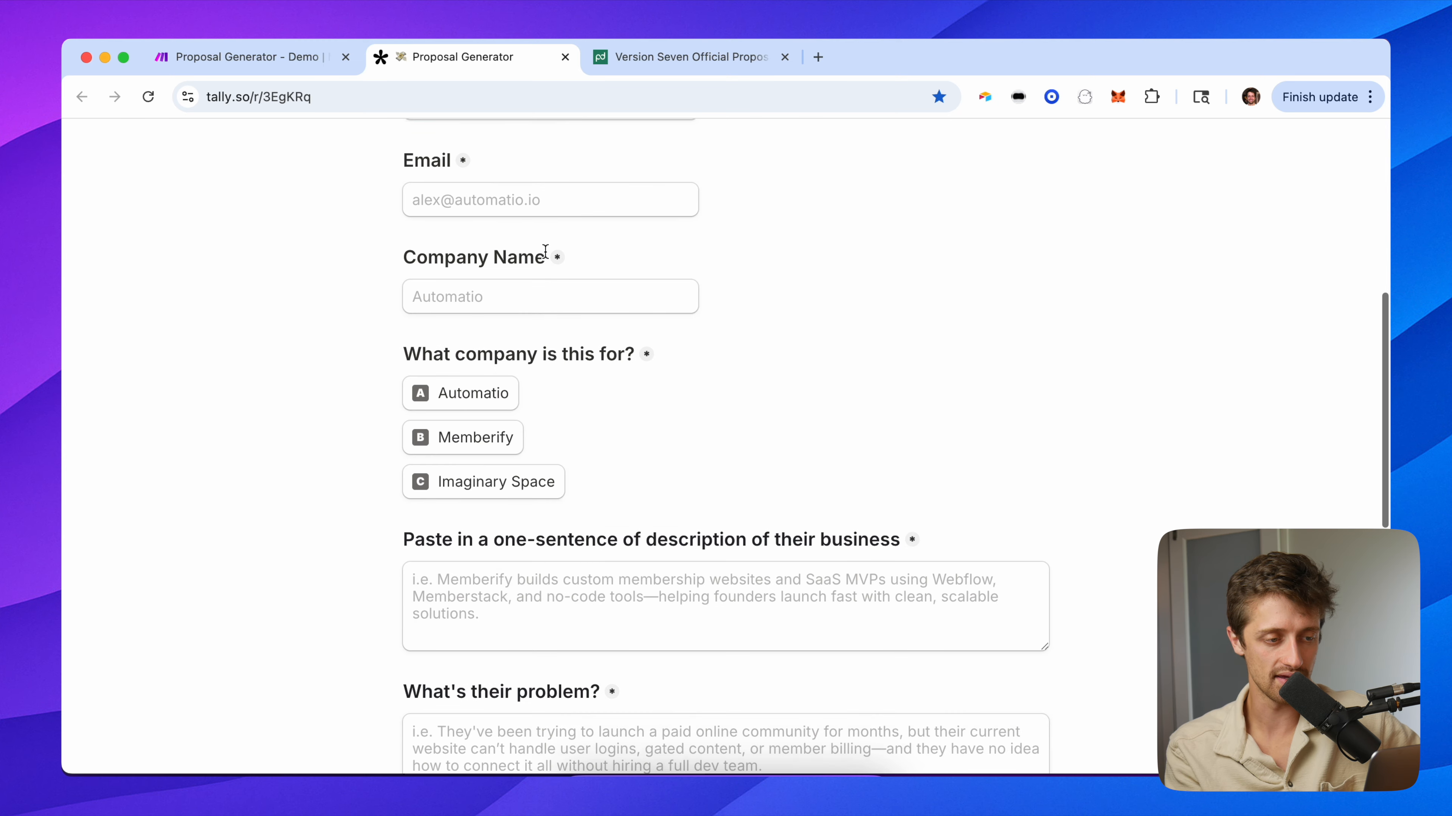
{"action": "scroll", "coordinate": [546, 252], "scroll_direction": "up", "scroll_amount": 10}
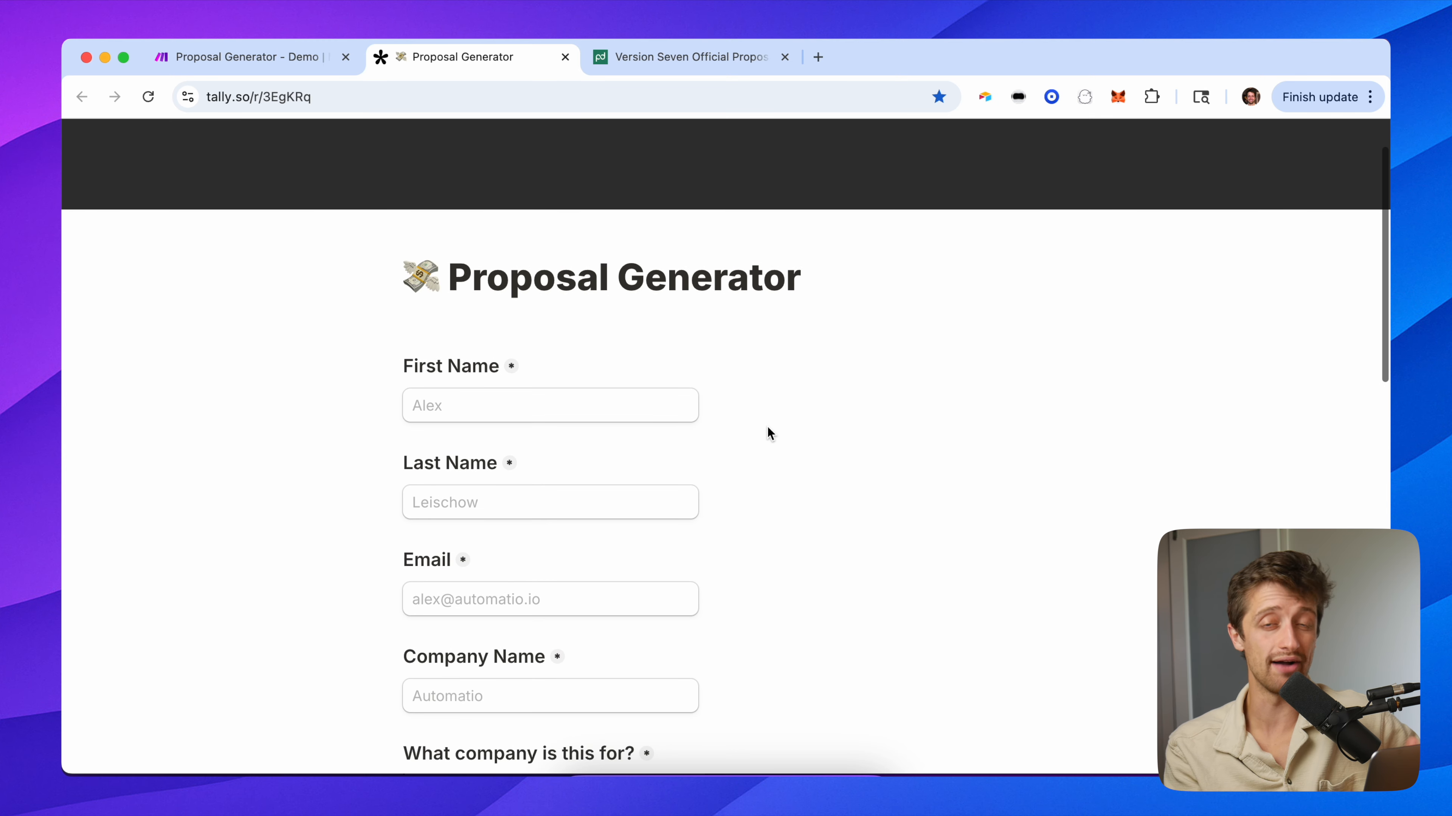
{"action": "scroll", "coordinate": [770, 432], "scroll_direction": "down", "scroll_amount": 2}
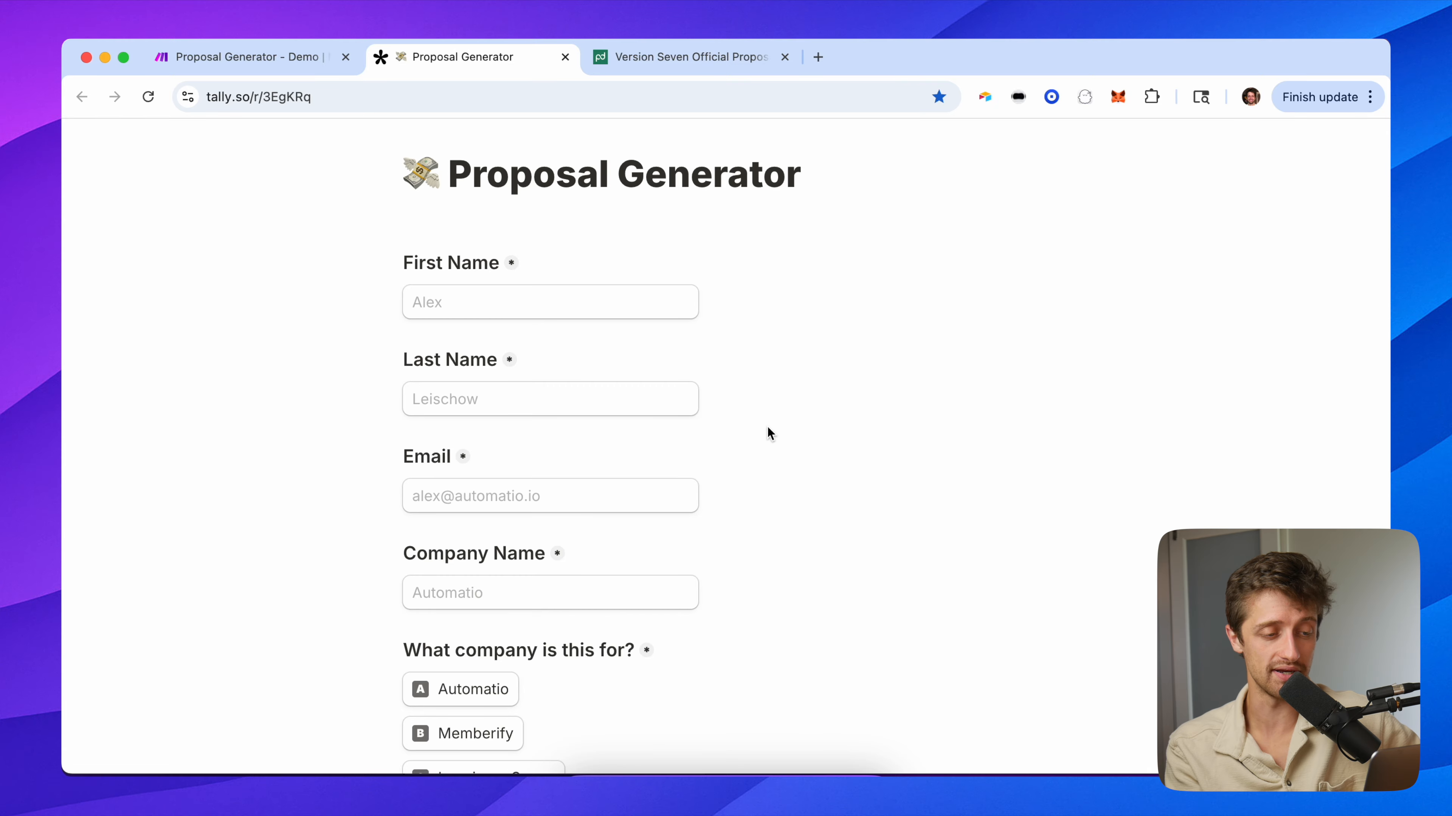
{"action": "scroll", "coordinate": [770, 433], "scroll_direction": "down", "scroll_amount": 20}
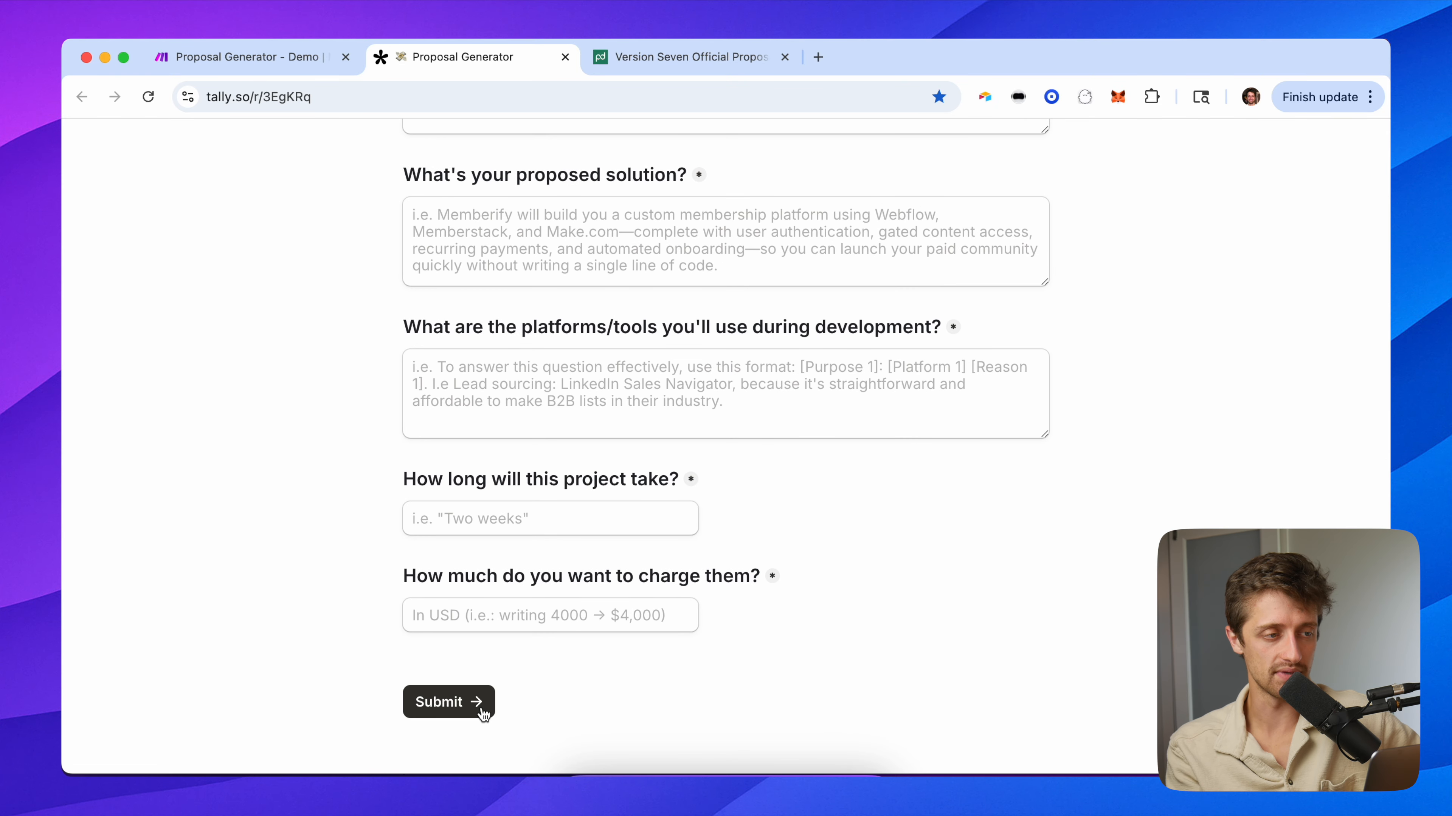
{"action": "scroll", "coordinate": [307, 386], "scroll_direction": "up", "scroll_amount": 20}
{"action": "scroll", "coordinate": [687, 509], "scroll_direction": "down", "scroll_amount": 5}
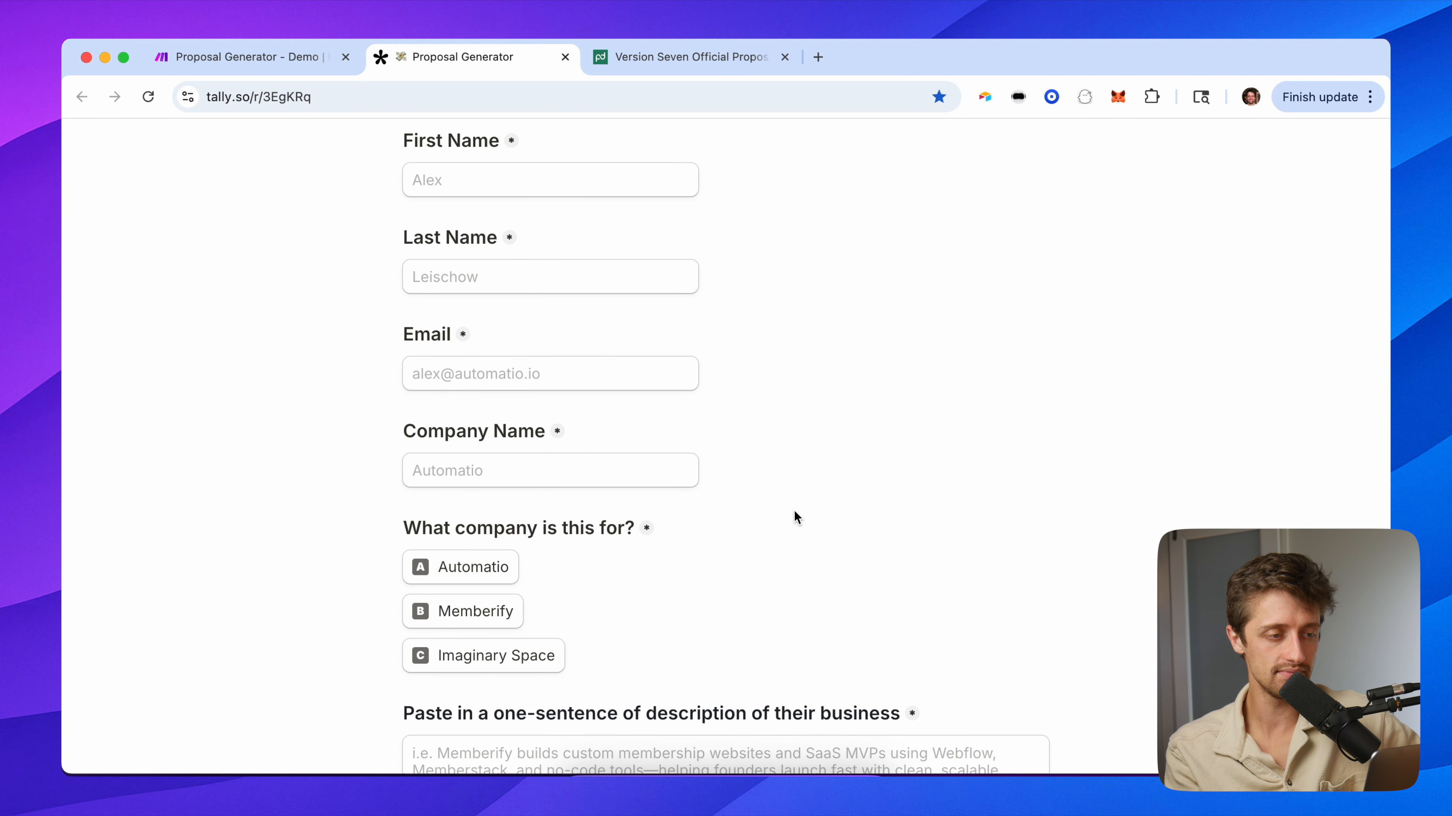
{"action": "scroll", "coordinate": [794, 511], "scroll_direction": "down", "scroll_amount": 10}
{"action": "scroll", "coordinate": [612, 460], "scroll_direction": "up", "scroll_amount": 3}
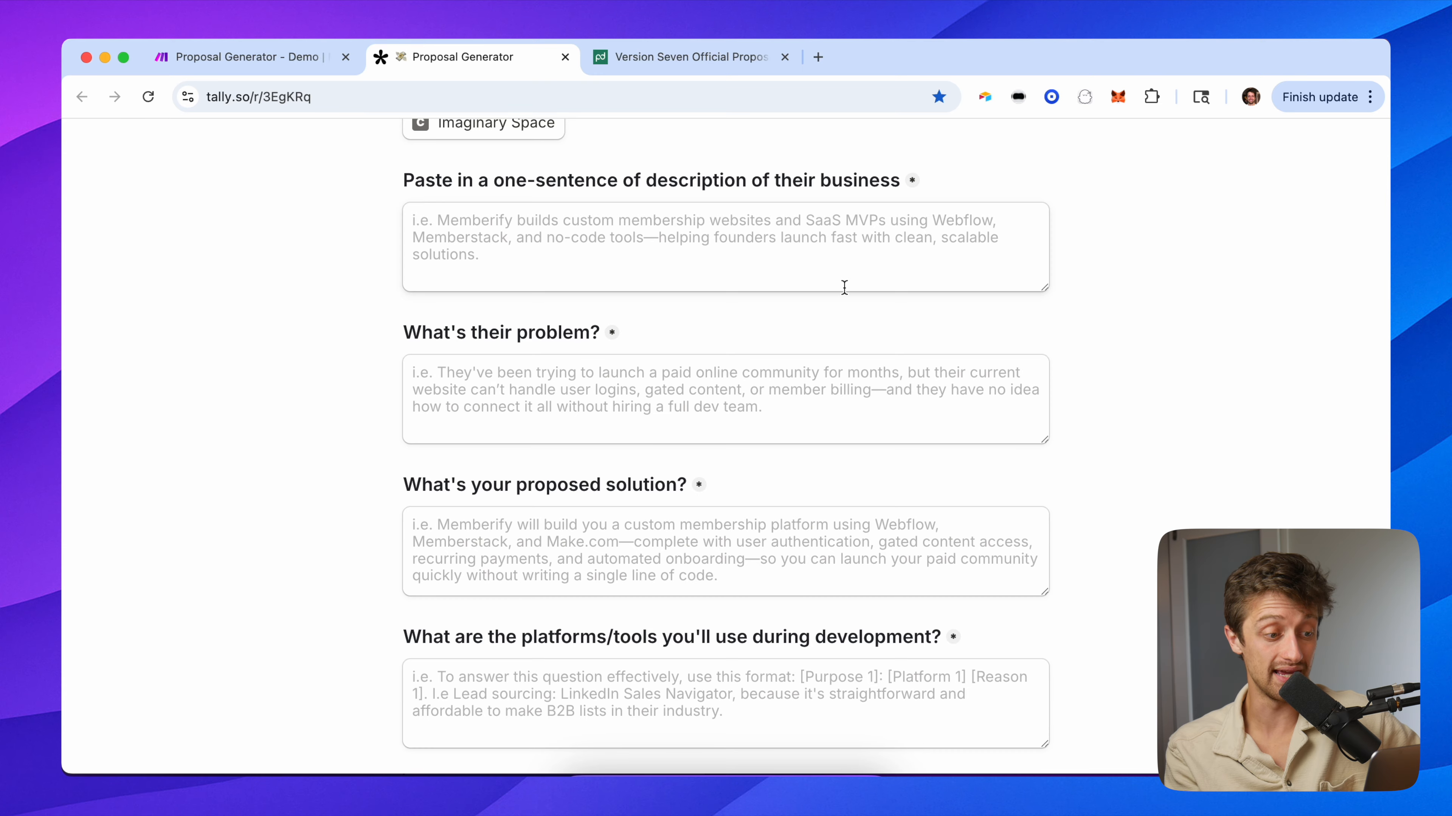
{"action": "scroll", "coordinate": [735, 583], "scroll_direction": "down", "scroll_amount": 3}
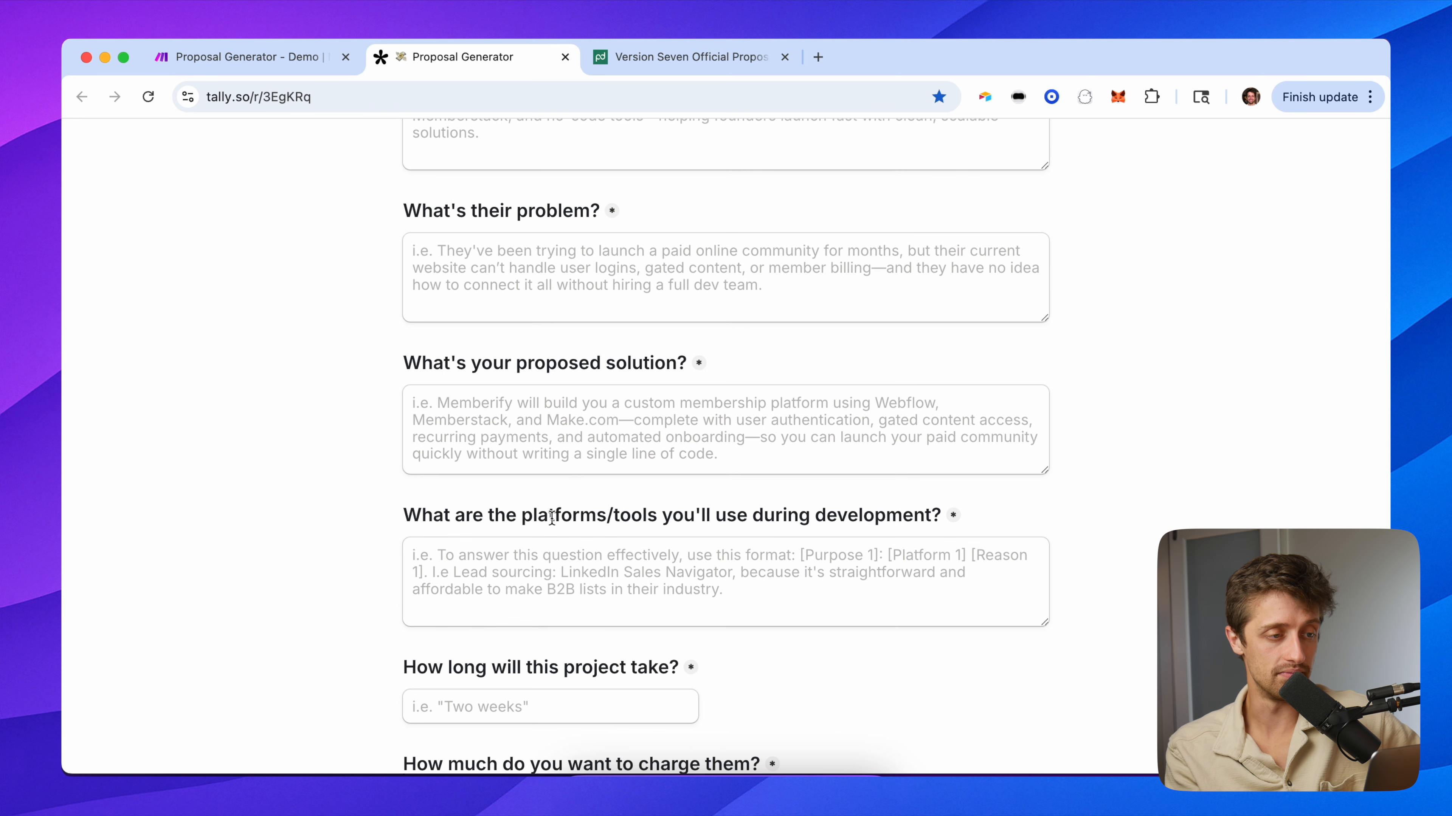
{"action": "scroll", "coordinate": [433, 433], "scroll_direction": "up", "scroll_amount": 15}
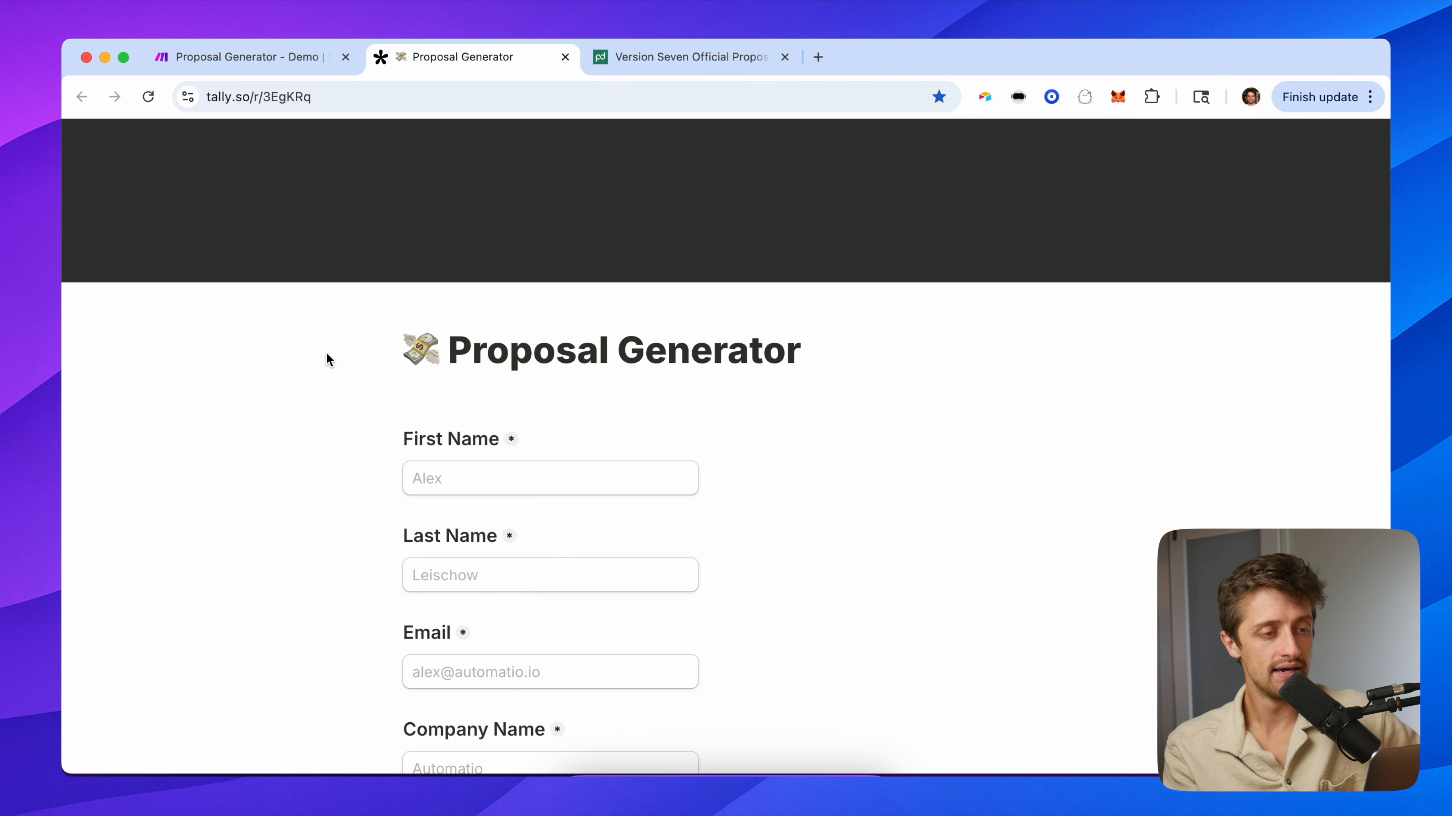
Bring up the PandaDoc template and select the [projectTitle] heading block on its cover.
{"action": "left_click", "coordinate": [724, 57]}
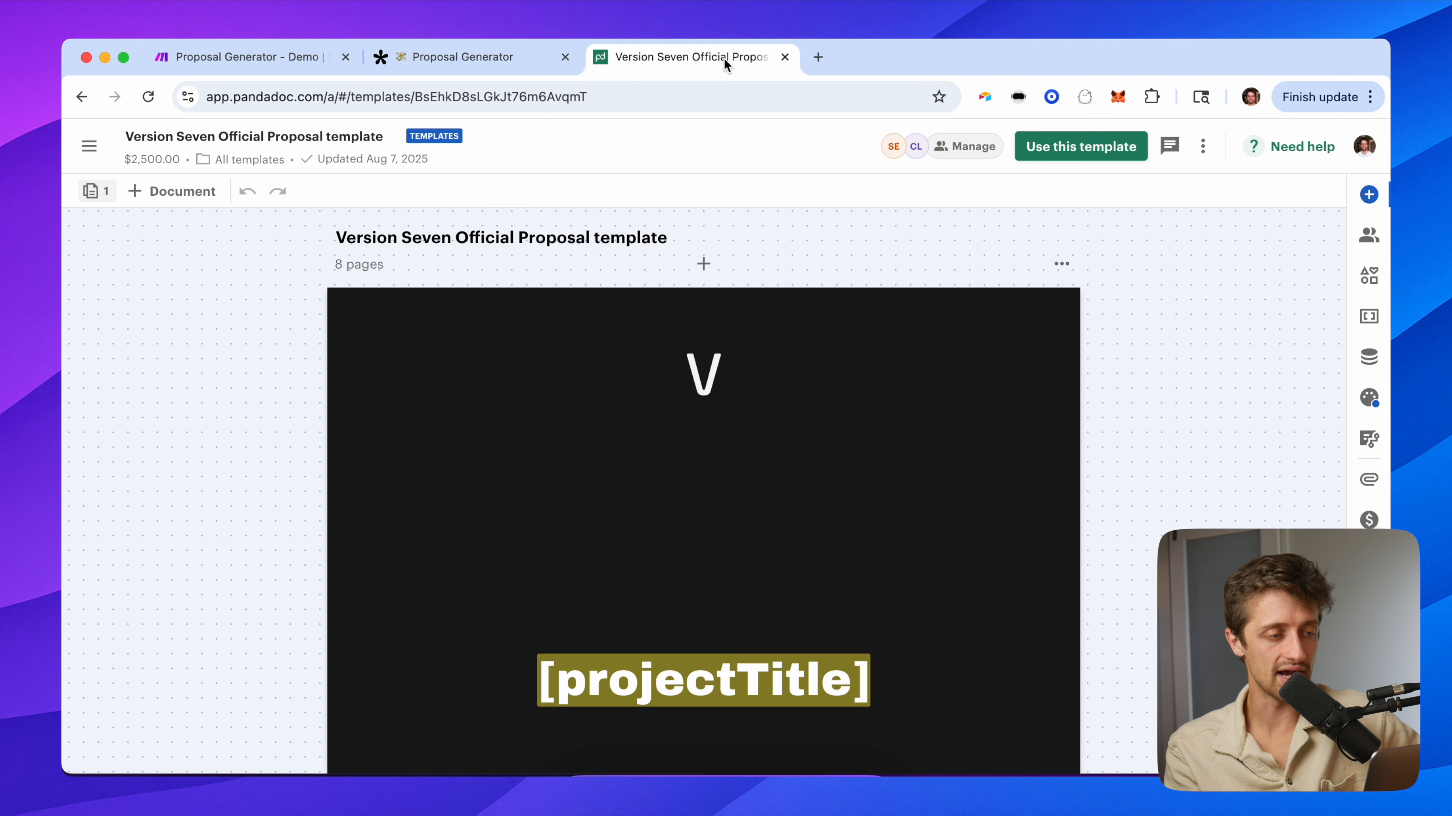
{"action": "scroll", "coordinate": [383, 443], "scroll_direction": "down", "scroll_amount": 5}
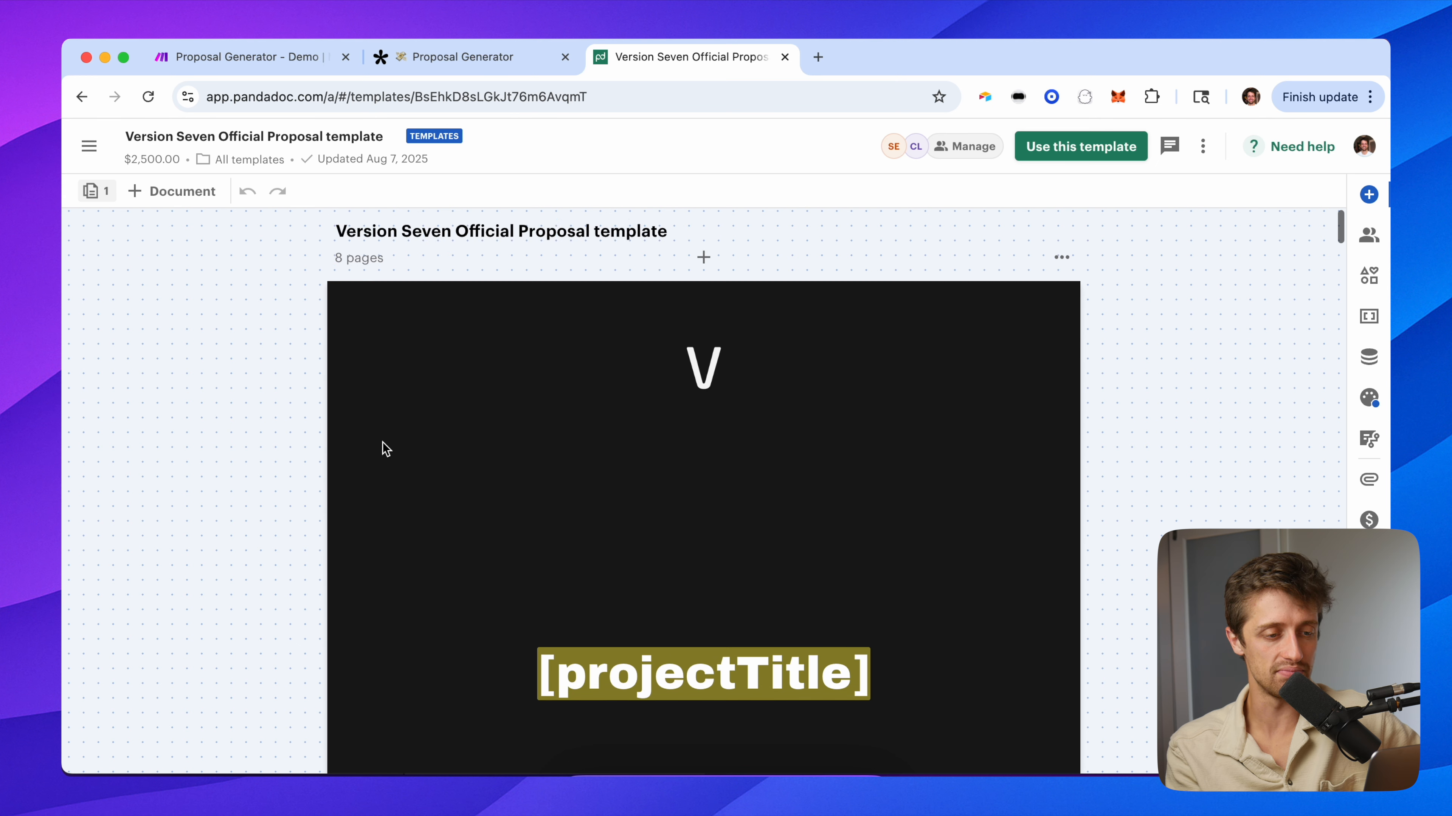
{"action": "scroll", "coordinate": [383, 449], "scroll_direction": "down", "scroll_amount": 2}
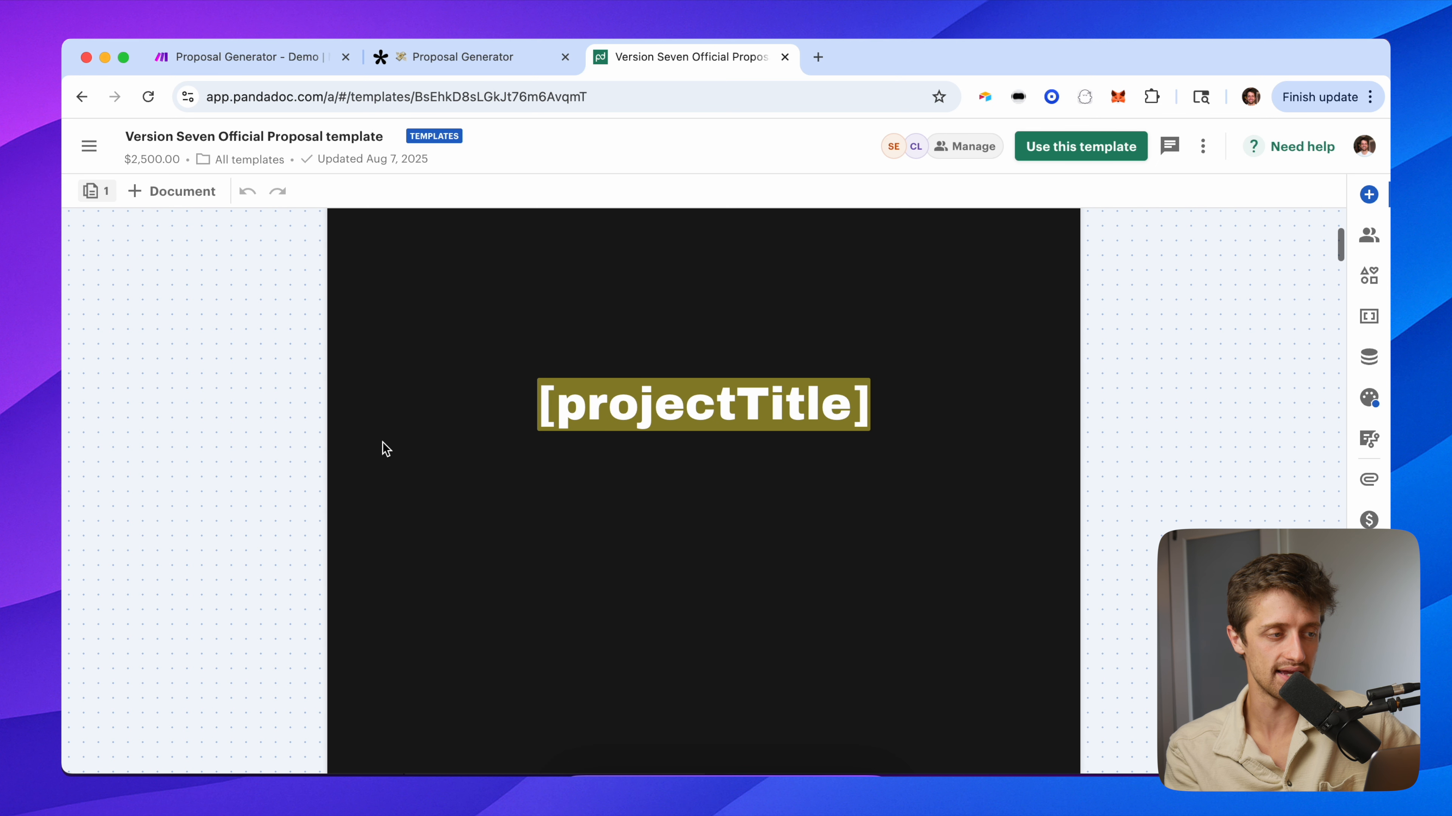
{"action": "scroll", "coordinate": [399, 510], "scroll_direction": "down", "scroll_amount": 1}
{"action": "scroll", "coordinate": [398, 510], "scroll_direction": "up", "scroll_amount": 7}
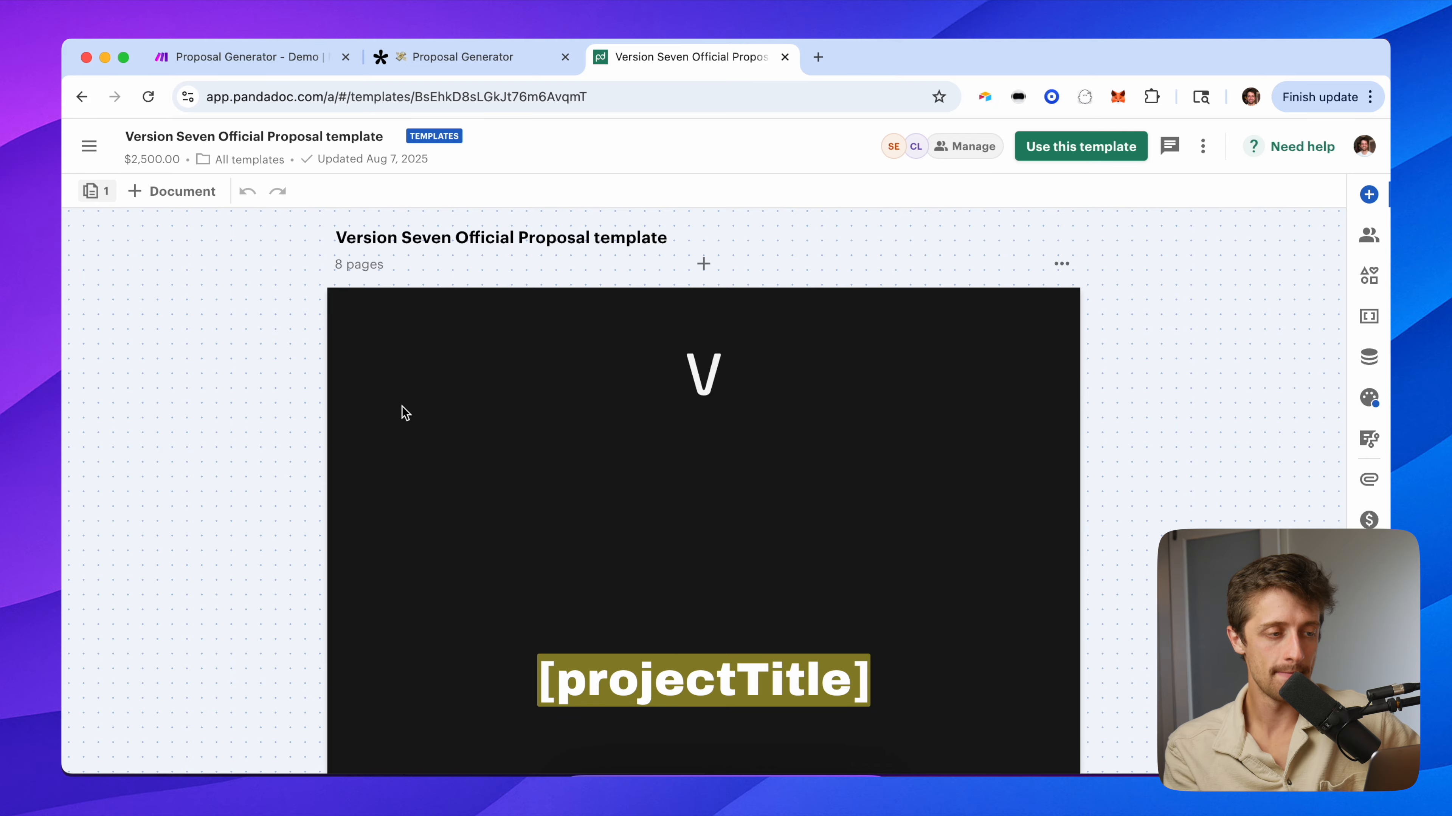
{"action": "scroll", "coordinate": [437, 555], "scroll_direction": "down", "scroll_amount": 4}
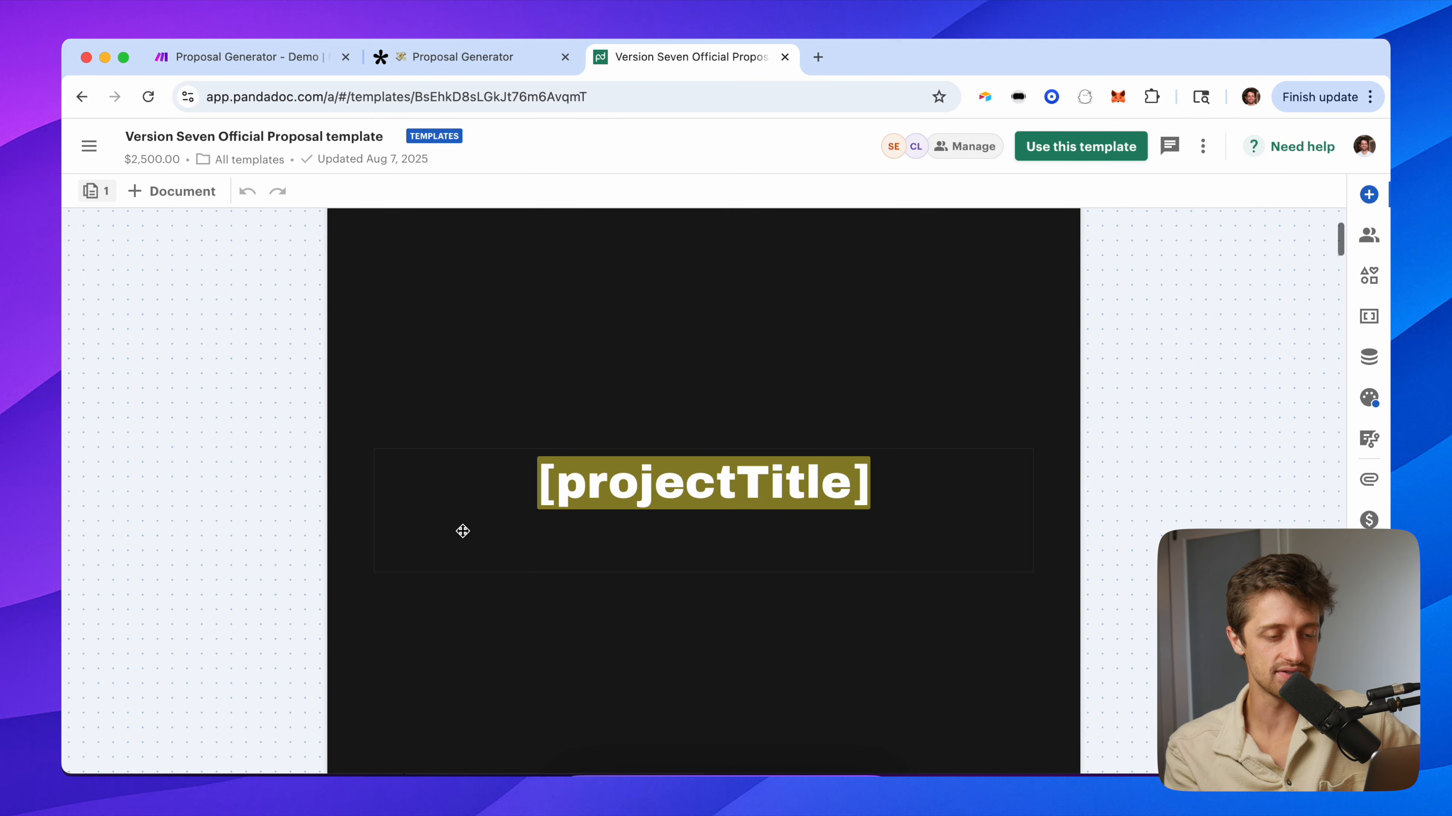
{"action": "left_click", "coordinate": [877, 496]}
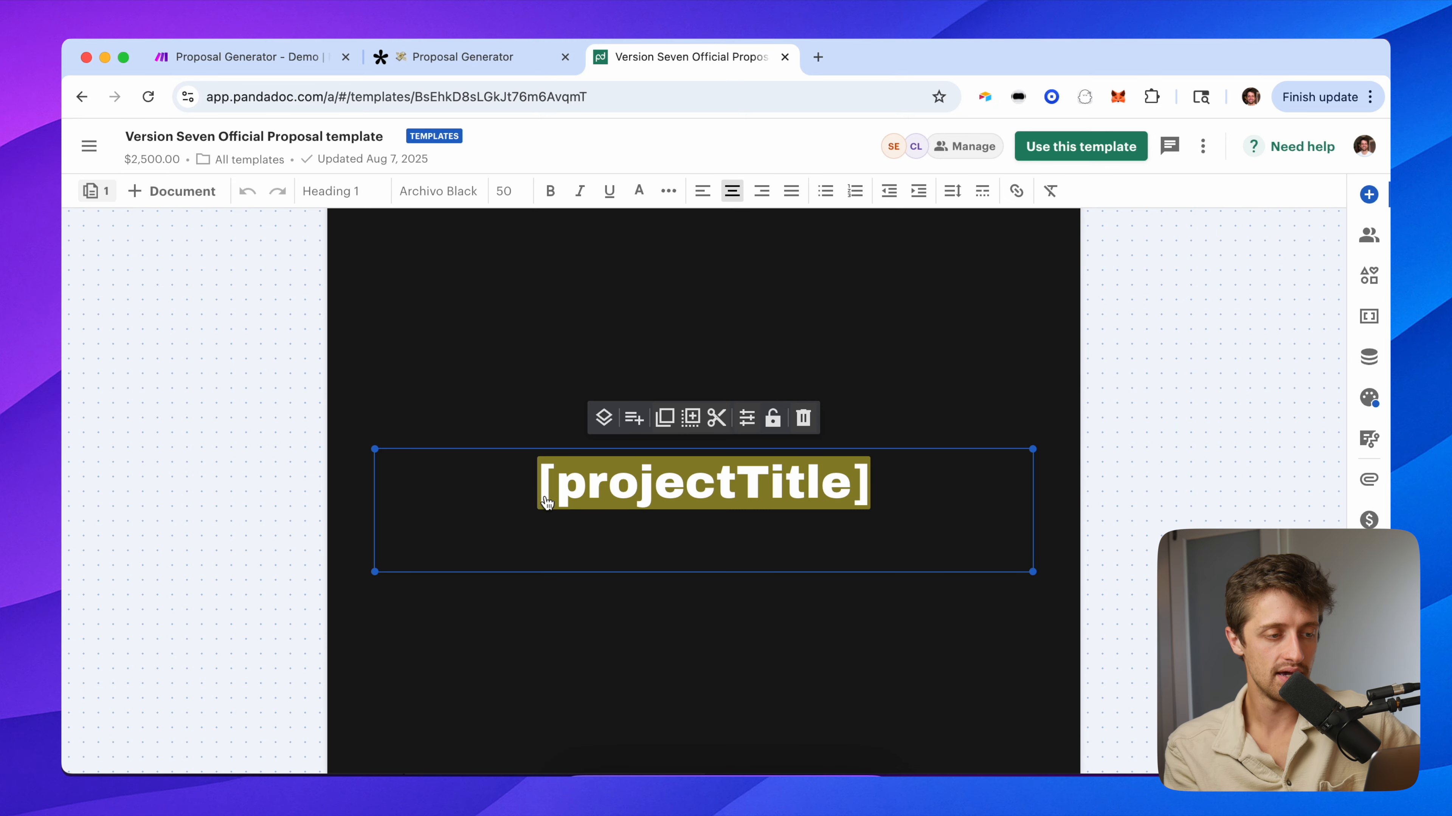
Scroll through the Intro, Our Work and Your Project sections to the [problemSummary] and [solutionSummary] placeholders.
{"action": "scroll", "coordinate": [534, 603], "scroll_direction": "down", "scroll_amount": 8}
{"action": "scroll", "coordinate": [535, 602], "scroll_direction": "up", "scroll_amount": 7}
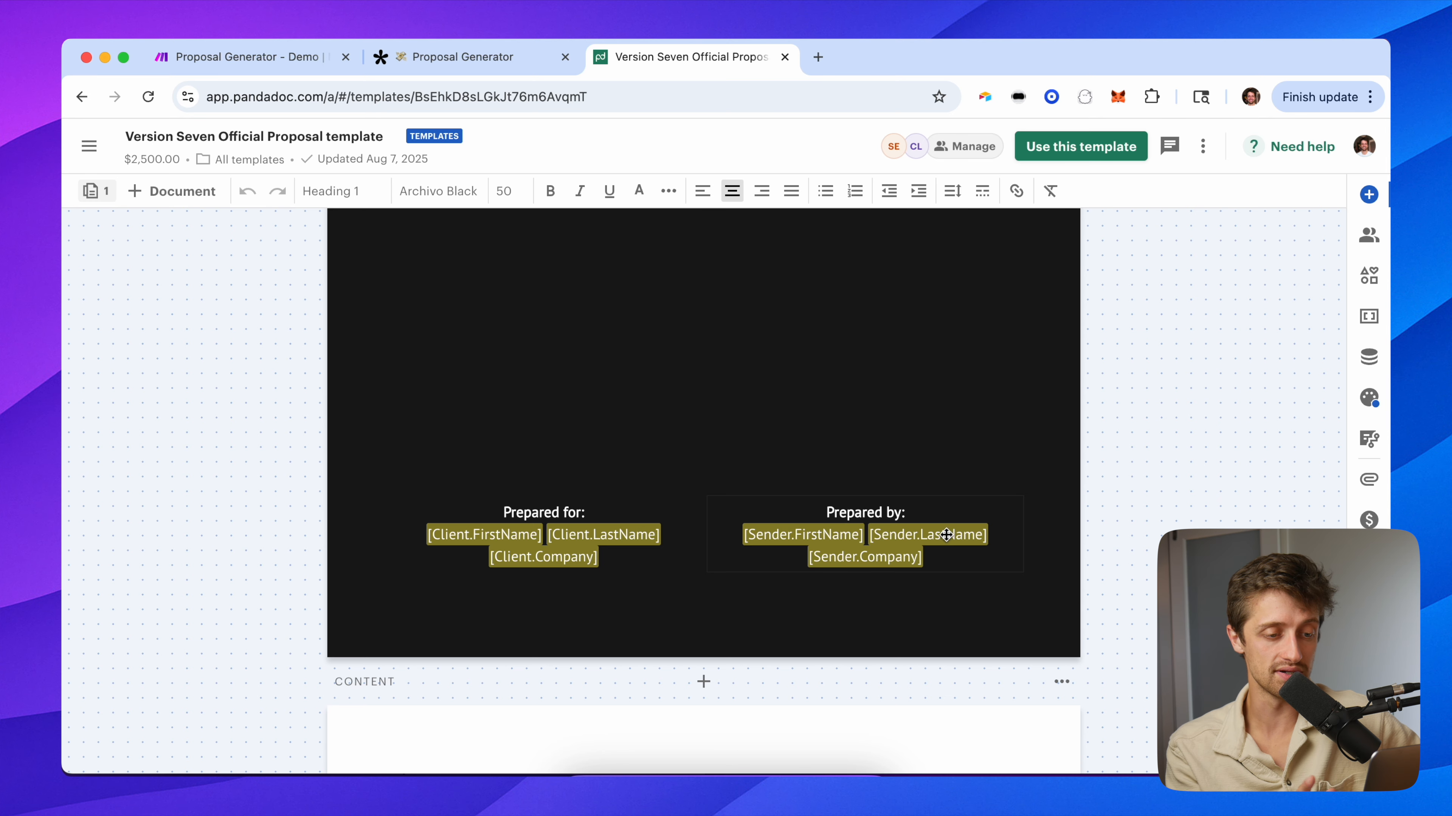
{"action": "scroll", "coordinate": [676, 479], "scroll_direction": "up", "scroll_amount": 6}
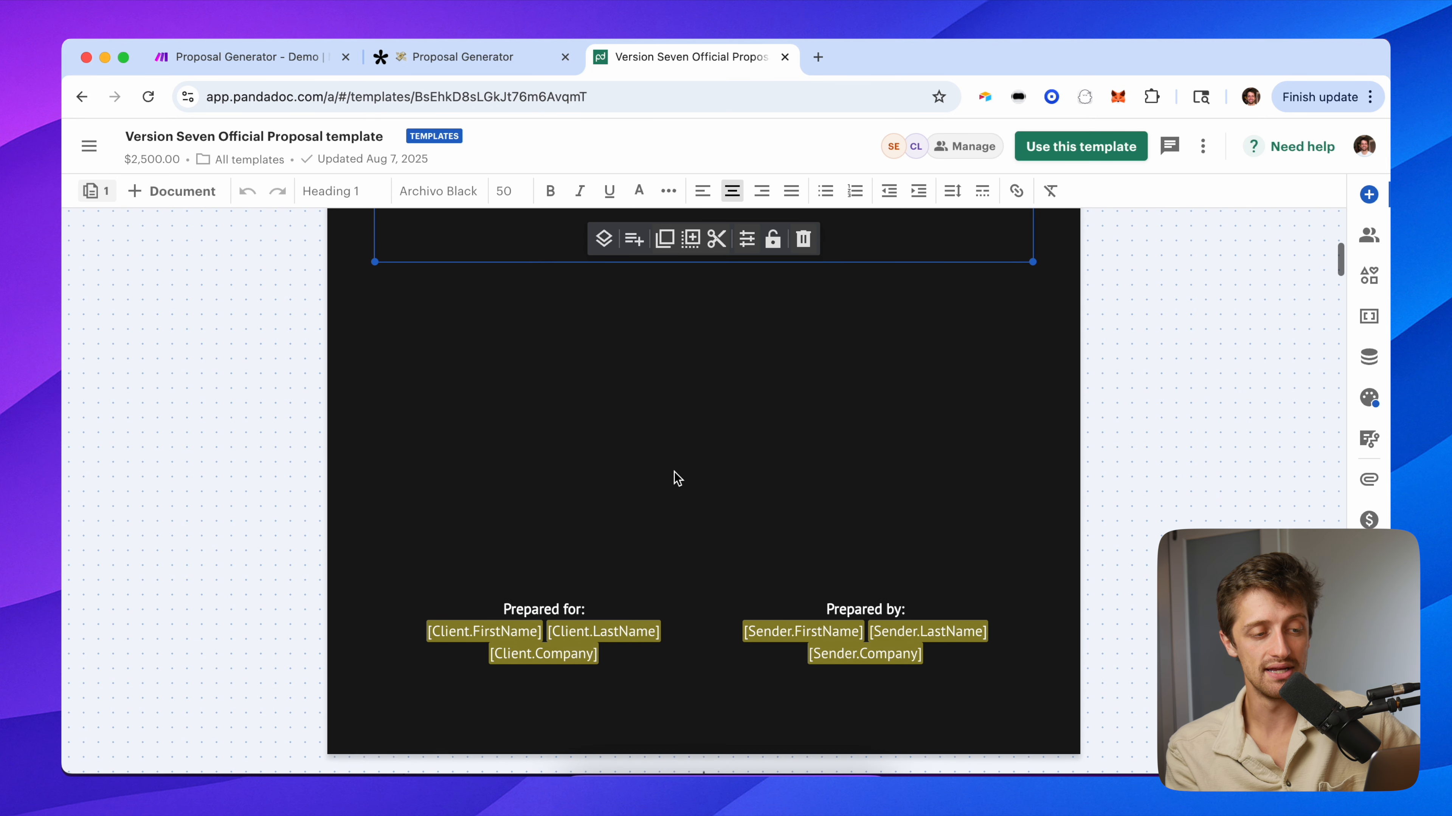
{"action": "scroll", "coordinate": [684, 544], "scroll_direction": "down", "scroll_amount": 6}
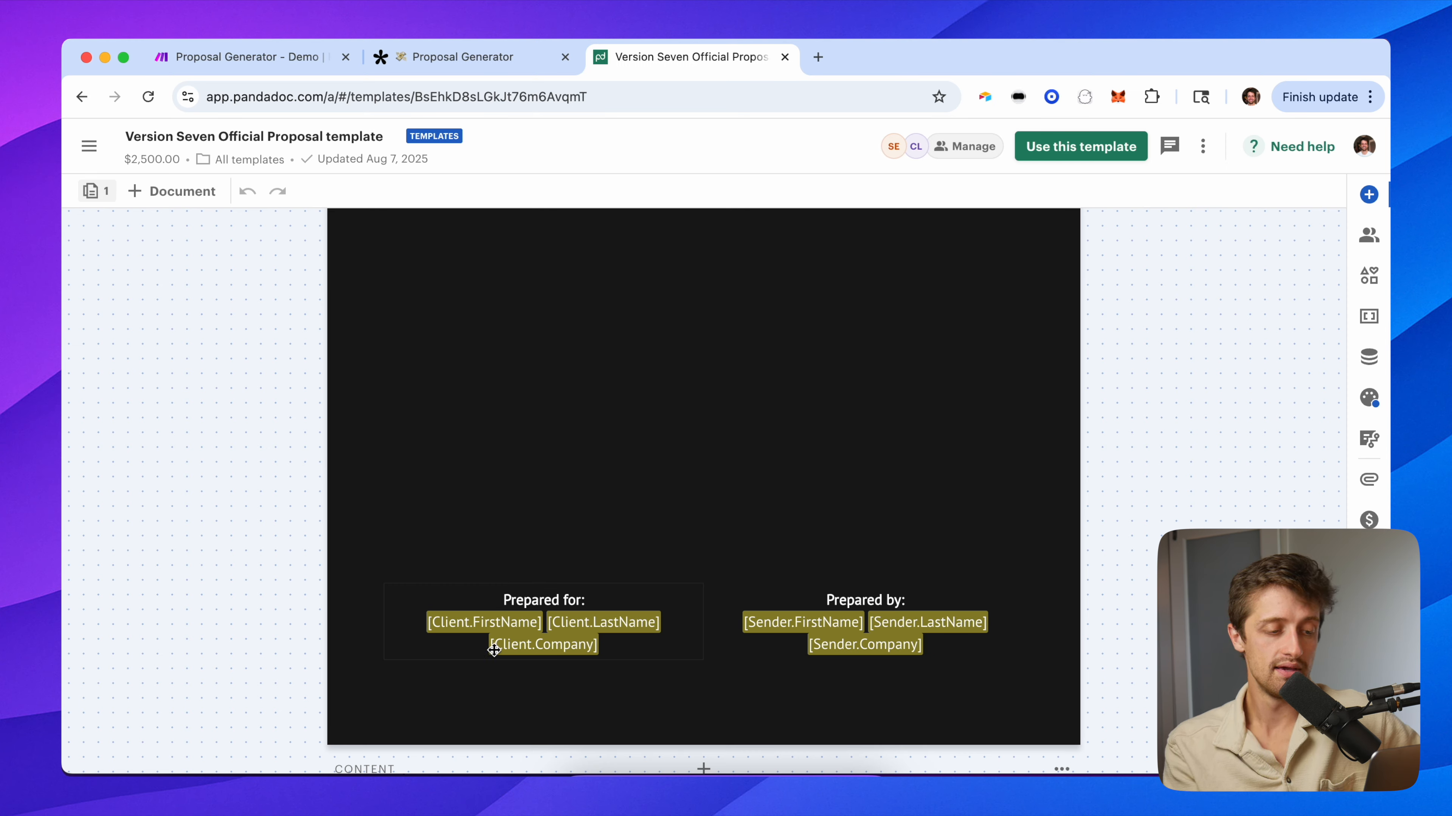
{"action": "scroll", "coordinate": [383, 583], "scroll_direction": "down", "scroll_amount": 5}
{"action": "scroll", "coordinate": [383, 584], "scroll_direction": "down", "scroll_amount": 10}
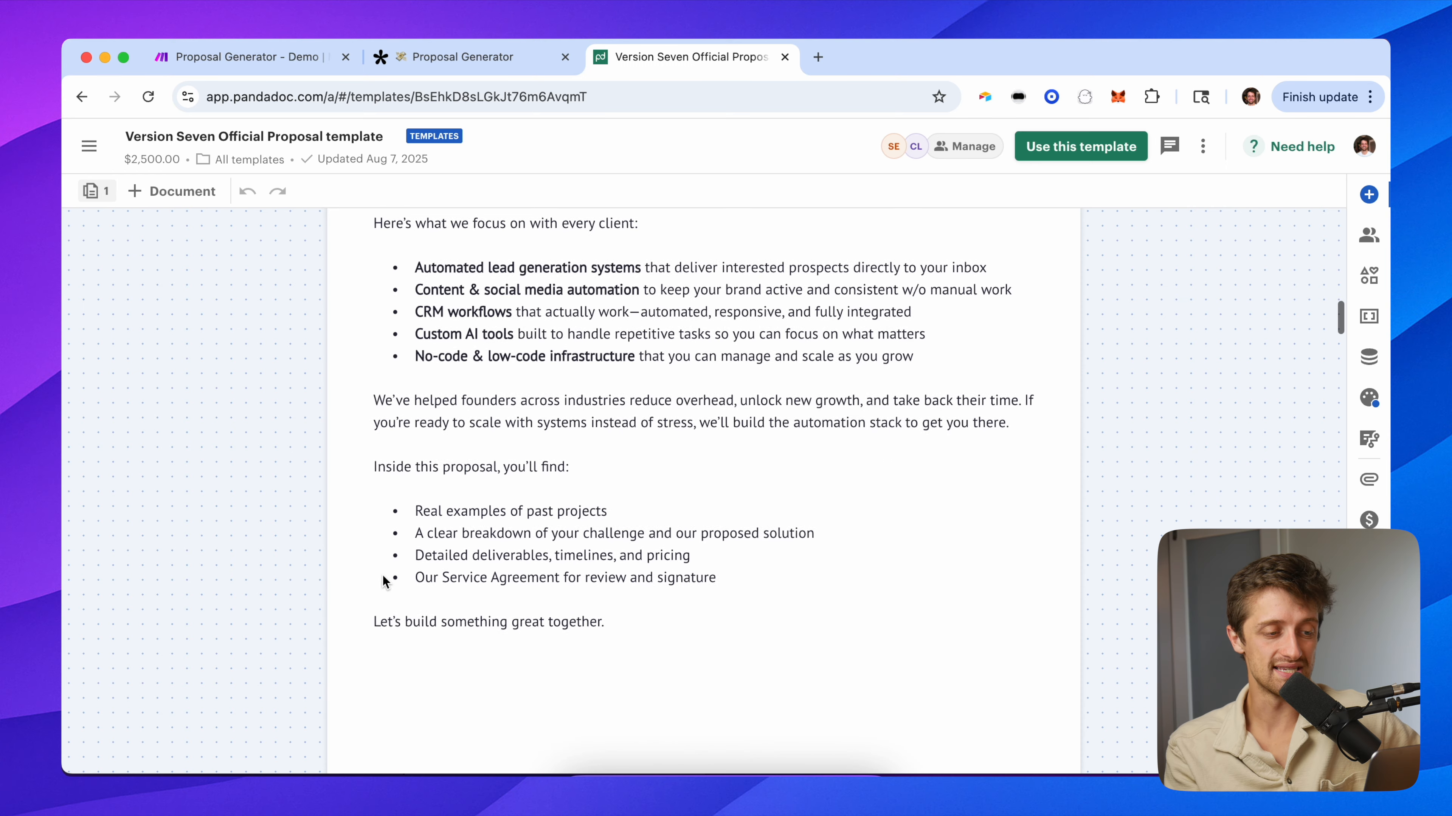
{"action": "scroll", "coordinate": [383, 584], "scroll_direction": "up", "scroll_amount": 10}
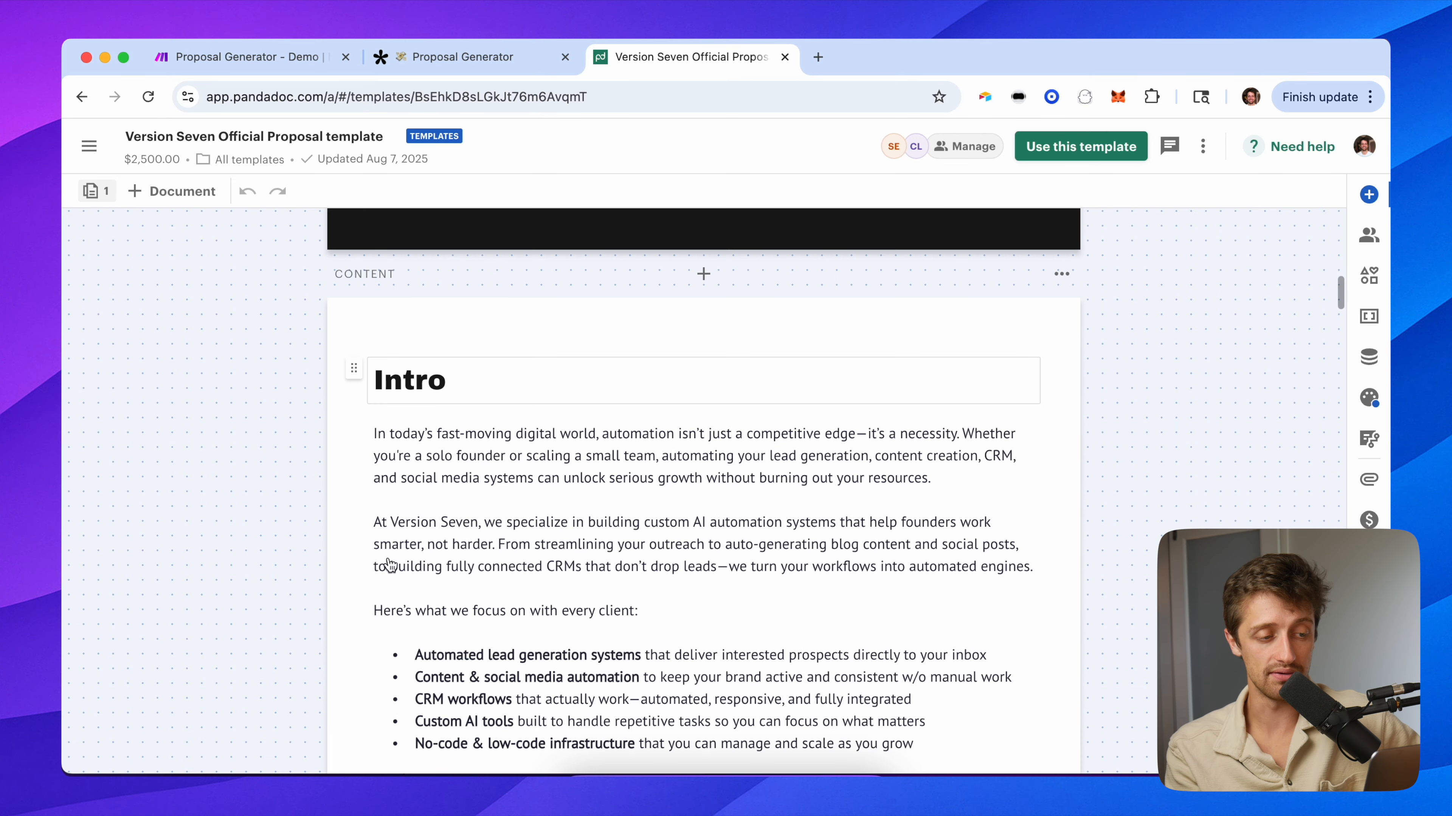
{"action": "scroll", "coordinate": [723, 572], "scroll_direction": "down", "scroll_amount": 2}
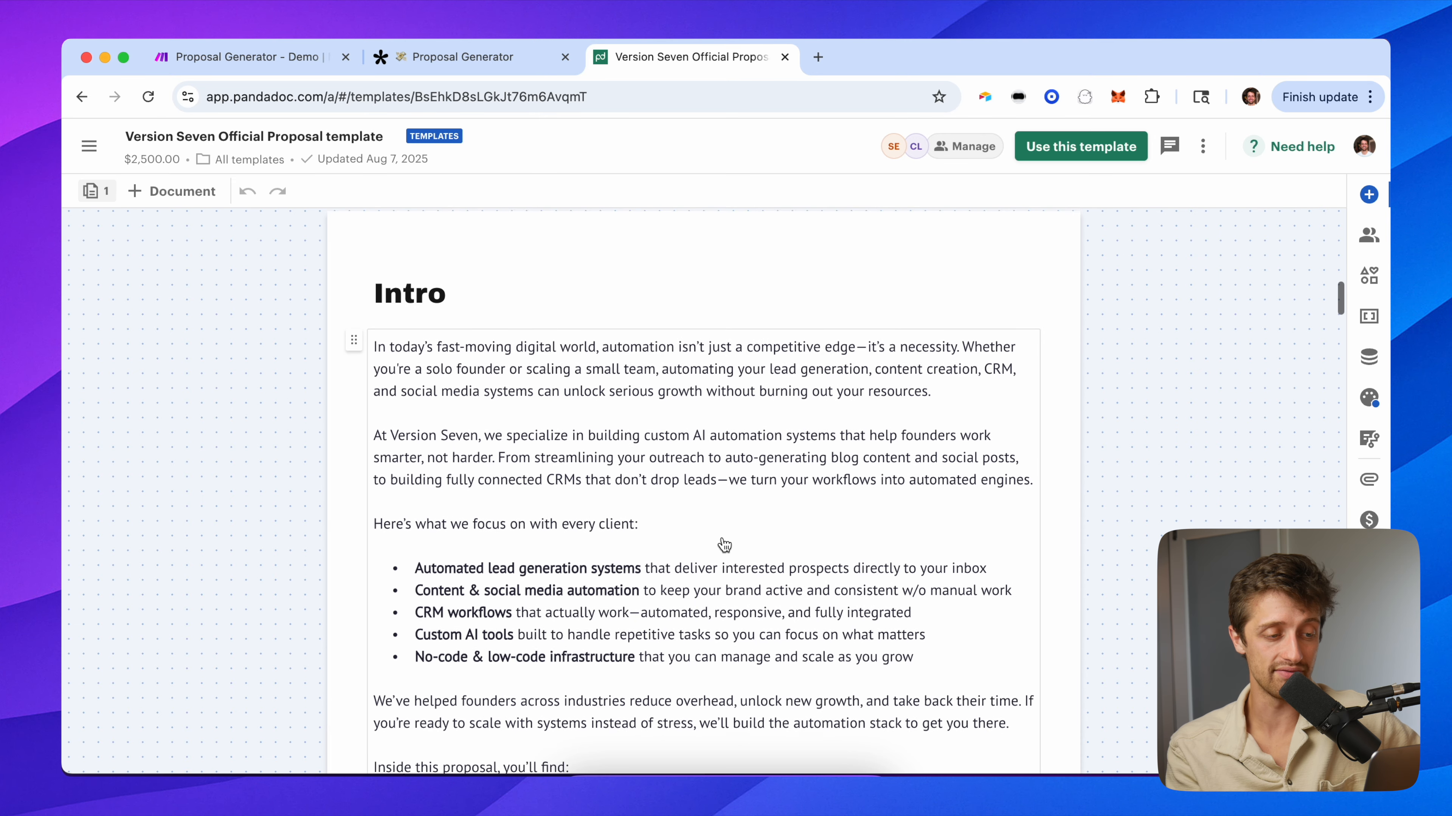
{"action": "scroll", "coordinate": [723, 543], "scroll_direction": "down", "scroll_amount": 3}
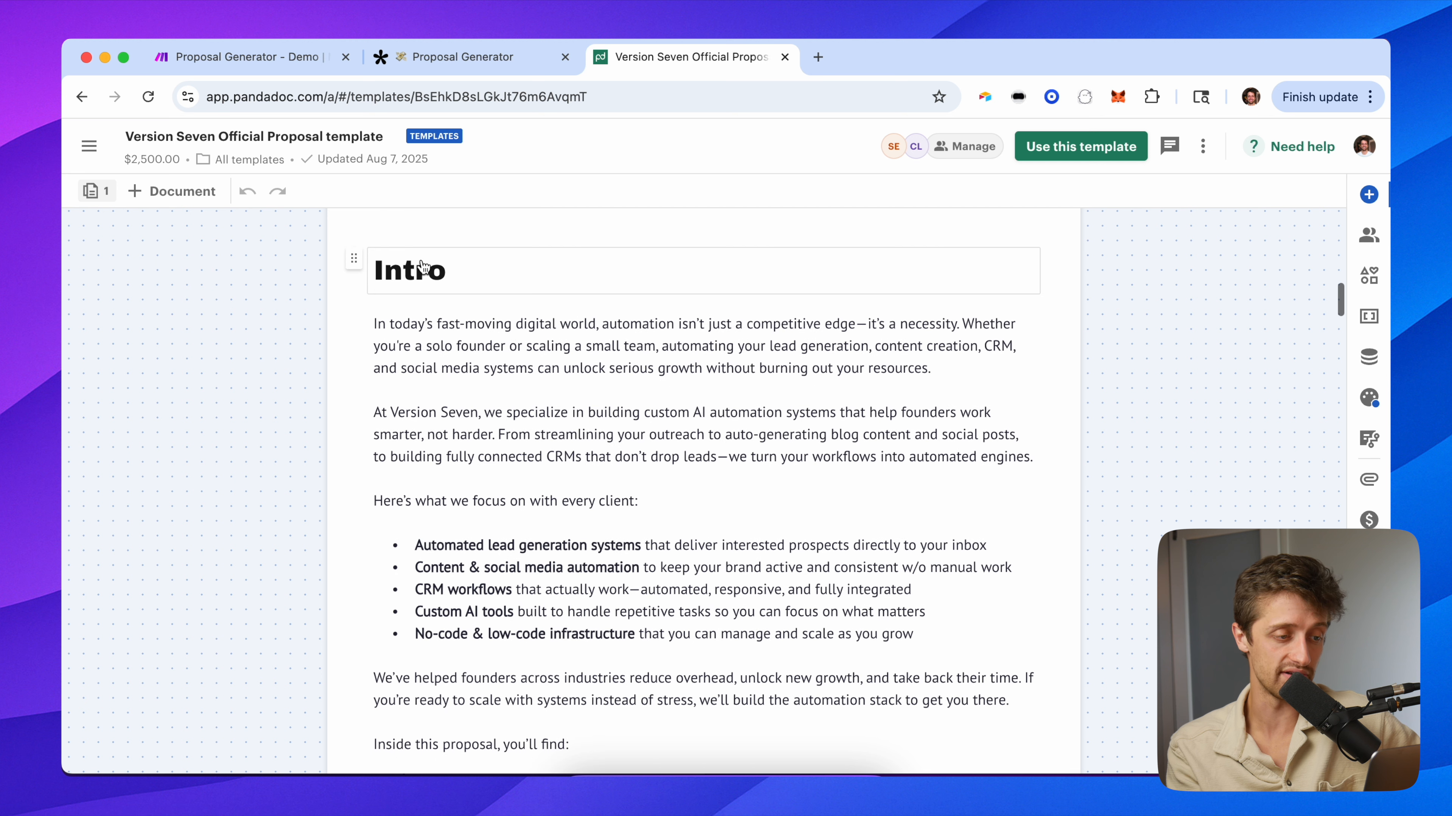
{"action": "scroll", "coordinate": [645, 463], "scroll_direction": "down", "scroll_amount": 5}
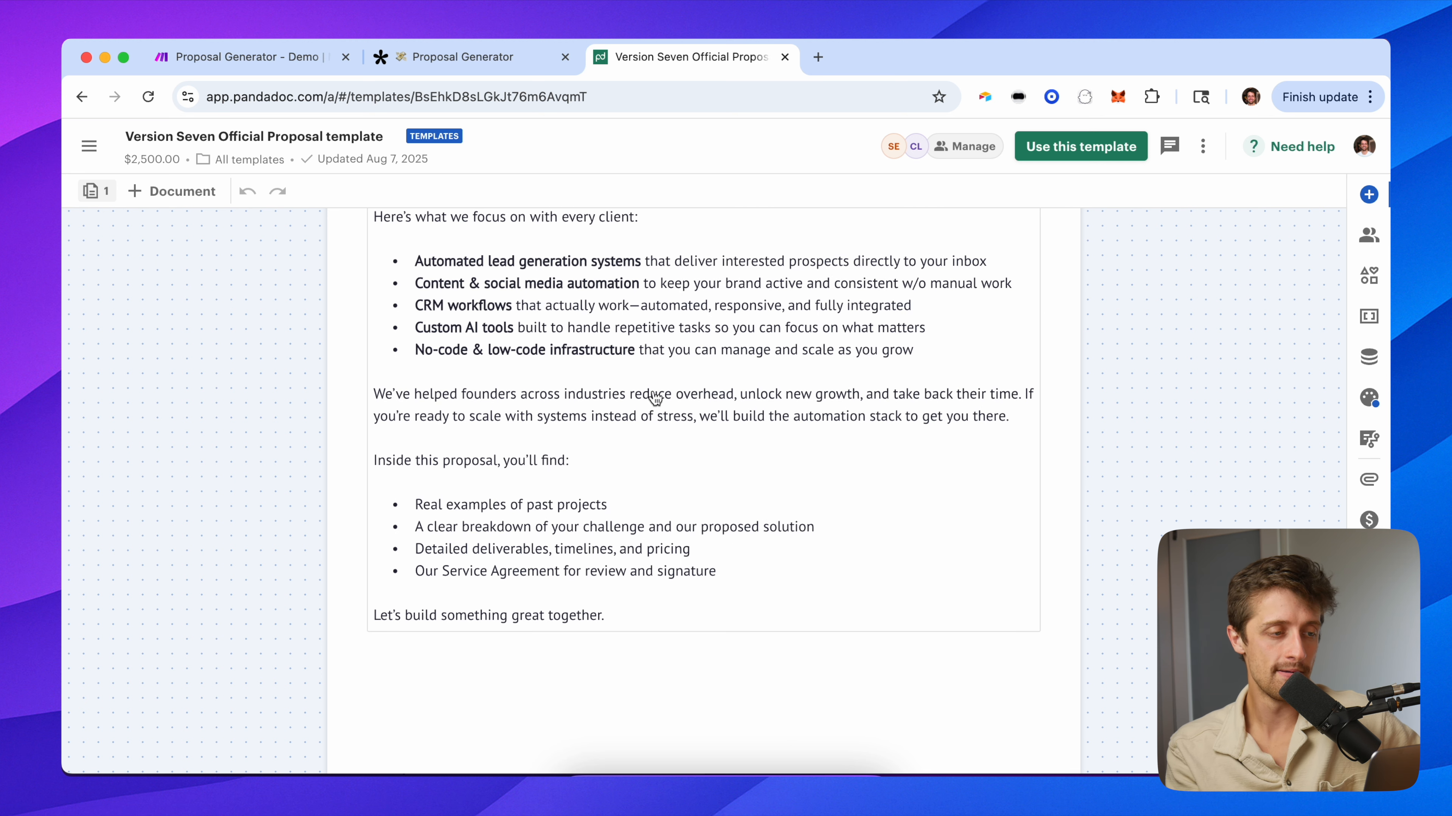
{"action": "scroll", "coordinate": [654, 398], "scroll_direction": "down", "scroll_amount": 10}
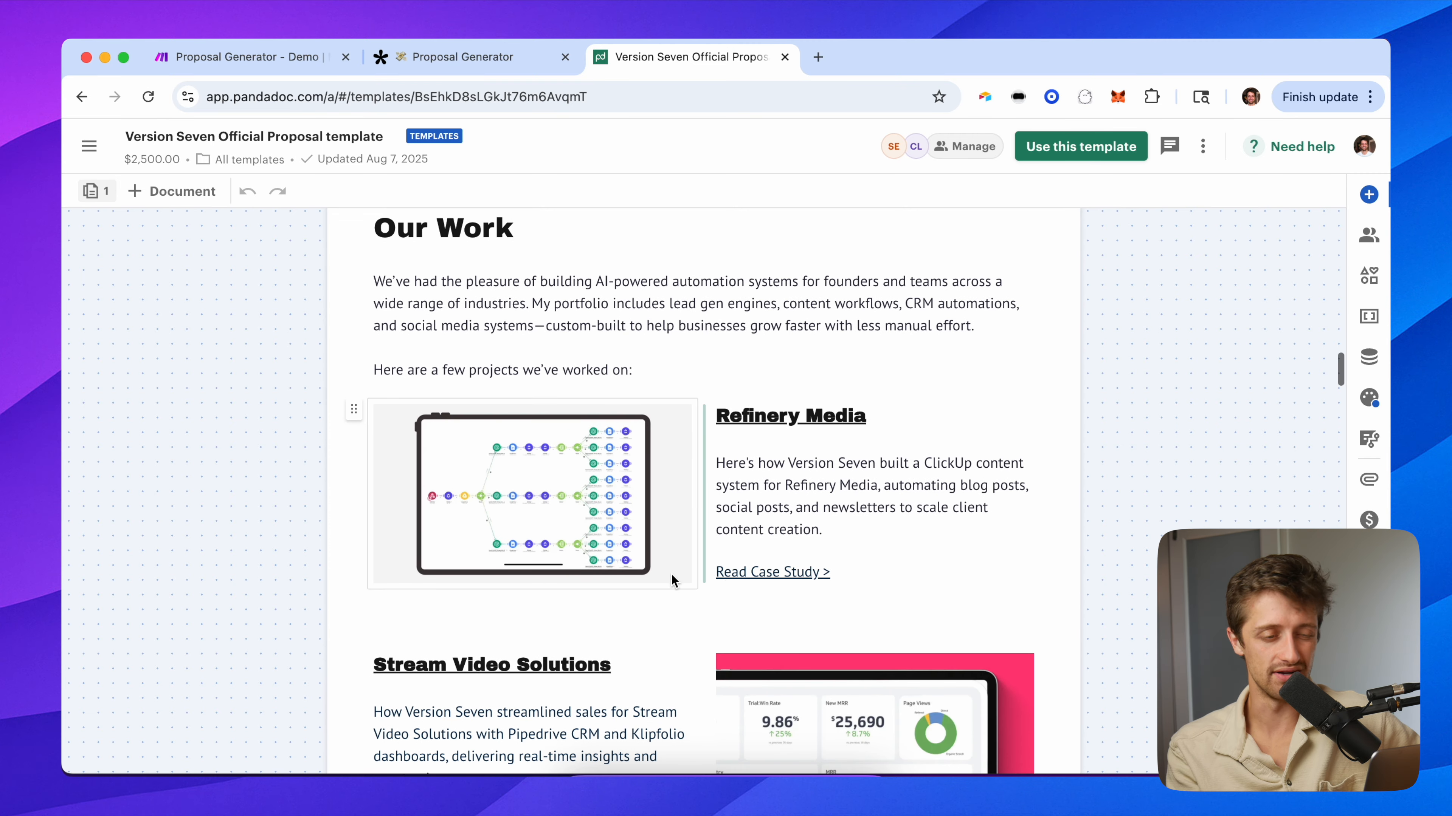
{"action": "scroll", "coordinate": [728, 569], "scroll_direction": "down", "scroll_amount": 10}
{"action": "scroll", "coordinate": [728, 568], "scroll_direction": "down", "scroll_amount": 8}
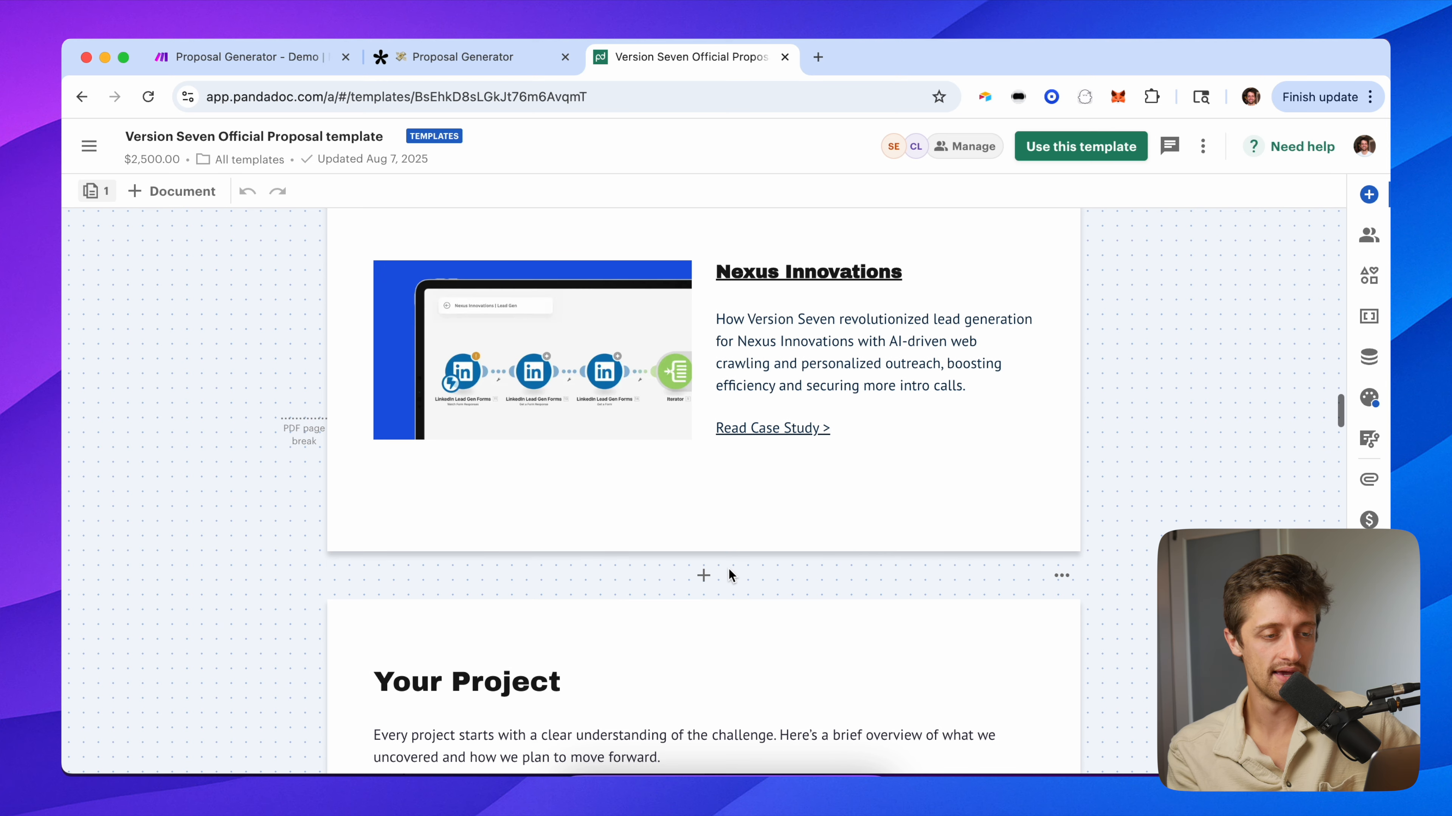
{"action": "scroll", "coordinate": [728, 568], "scroll_direction": "up", "scroll_amount": 1}
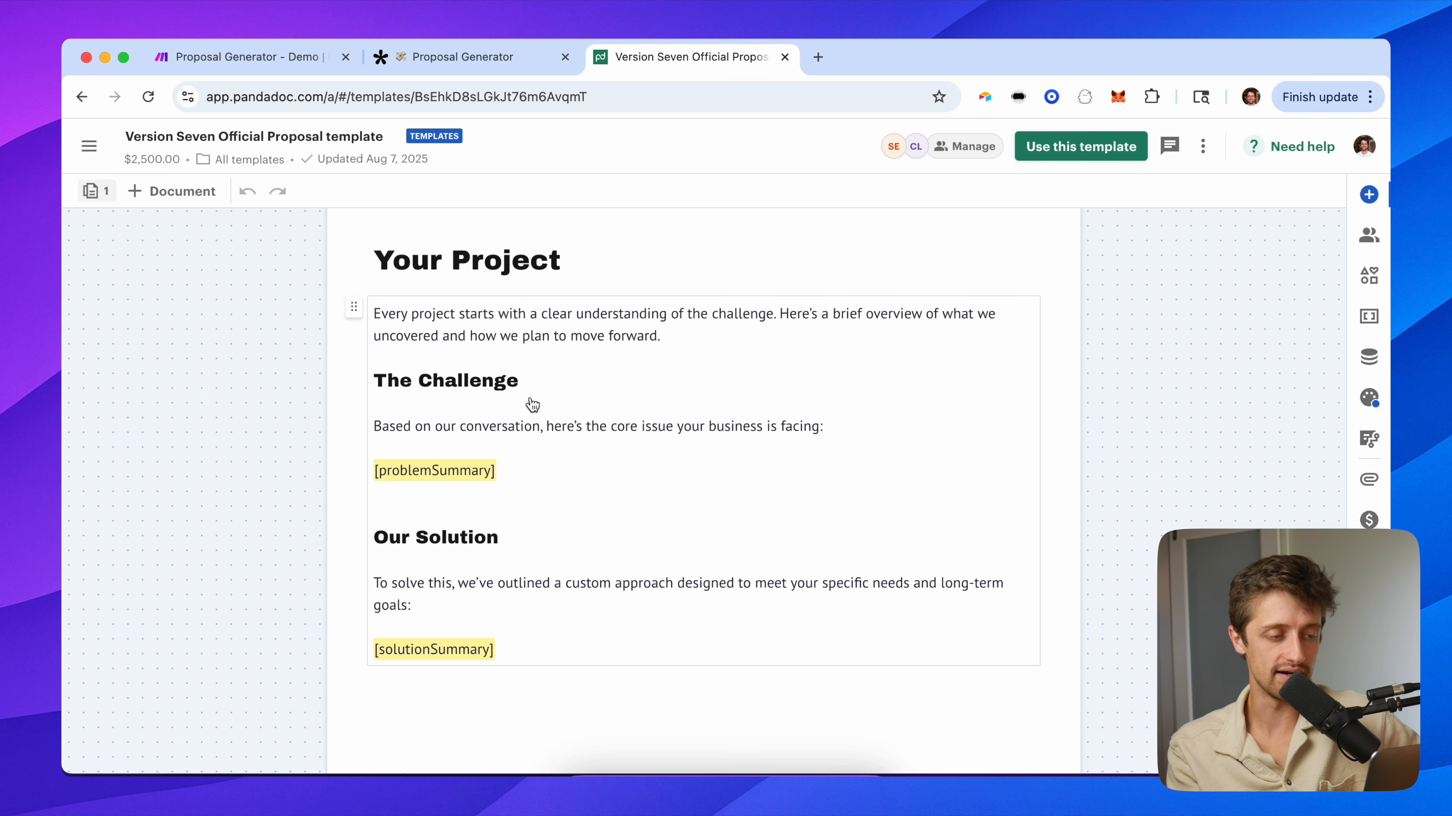
{"action": "scroll", "coordinate": [597, 617], "scroll_direction": "down", "scroll_amount": 3}
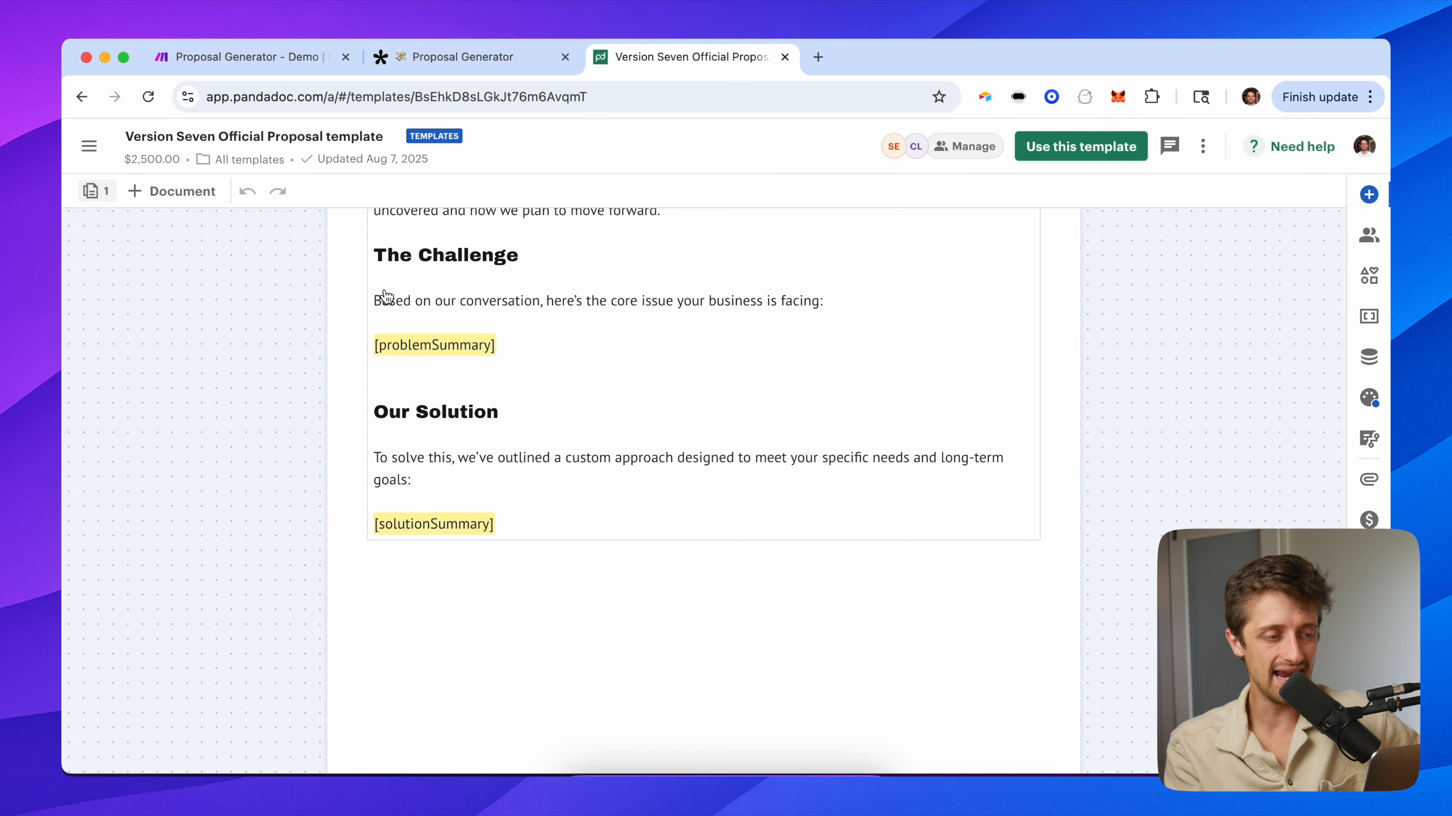
{"action": "scroll", "coordinate": [388, 305], "scroll_direction": "up", "scroll_amount": 2}
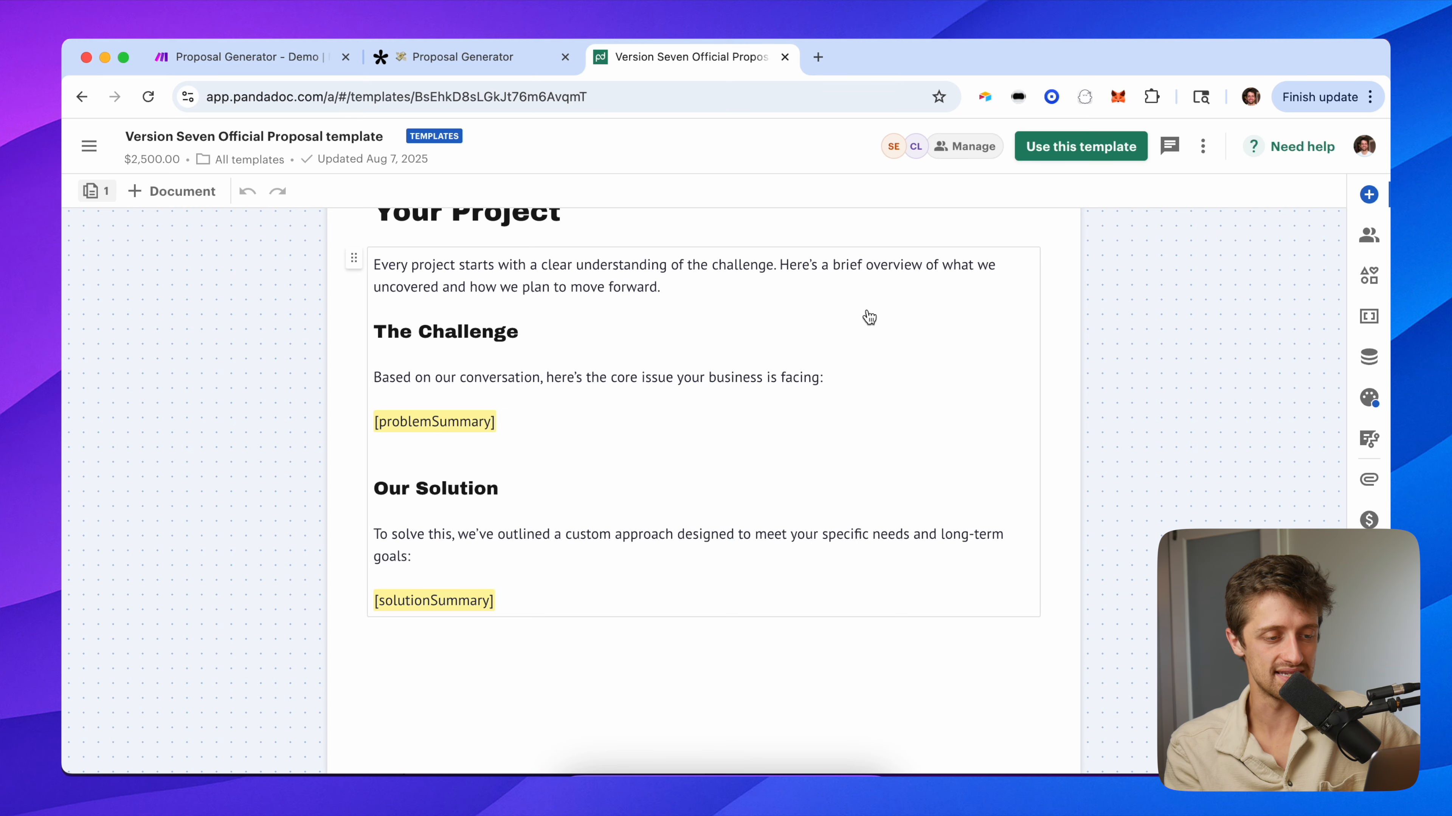
{"action": "scroll", "coordinate": [880, 331], "scroll_direction": "up", "scroll_amount": 2}
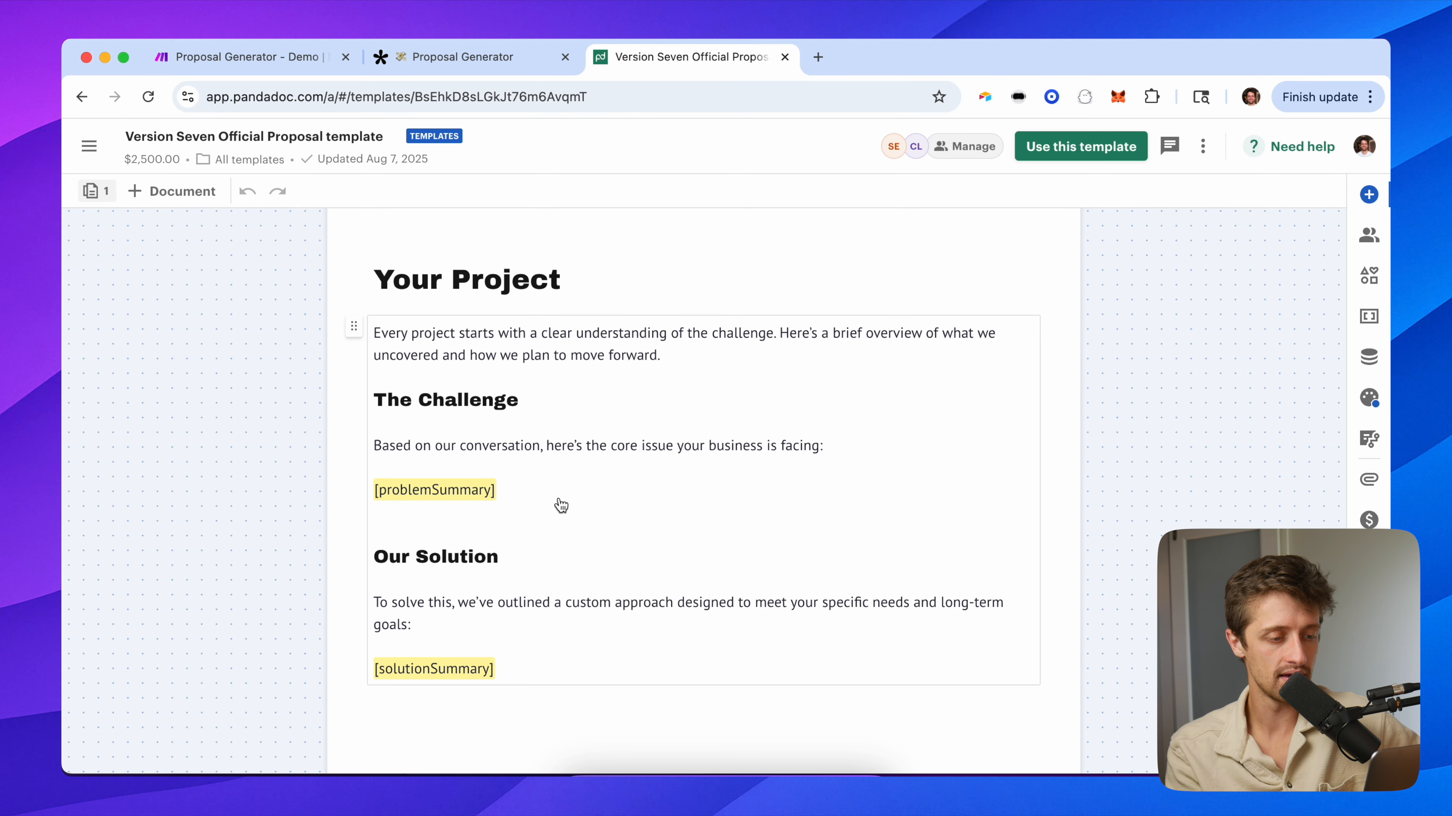
{"action": "scroll", "coordinate": [586, 549], "scroll_direction": "down", "scroll_amount": 10}
{"action": "scroll", "coordinate": [585, 542], "scroll_direction": "down", "scroll_amount": 5}
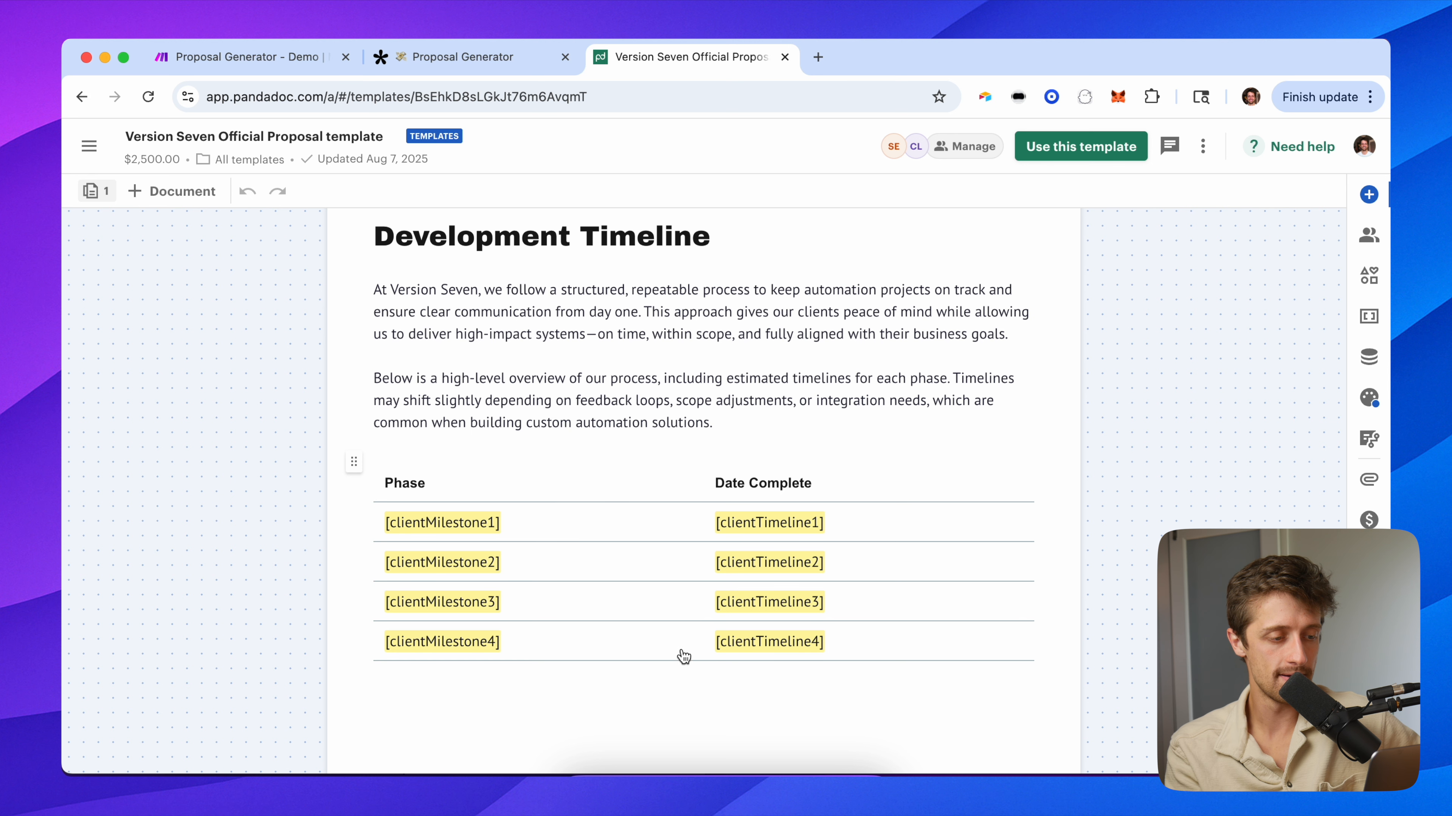
{"action": "scroll", "coordinate": [606, 474], "scroll_direction": "down", "scroll_amount": 15}
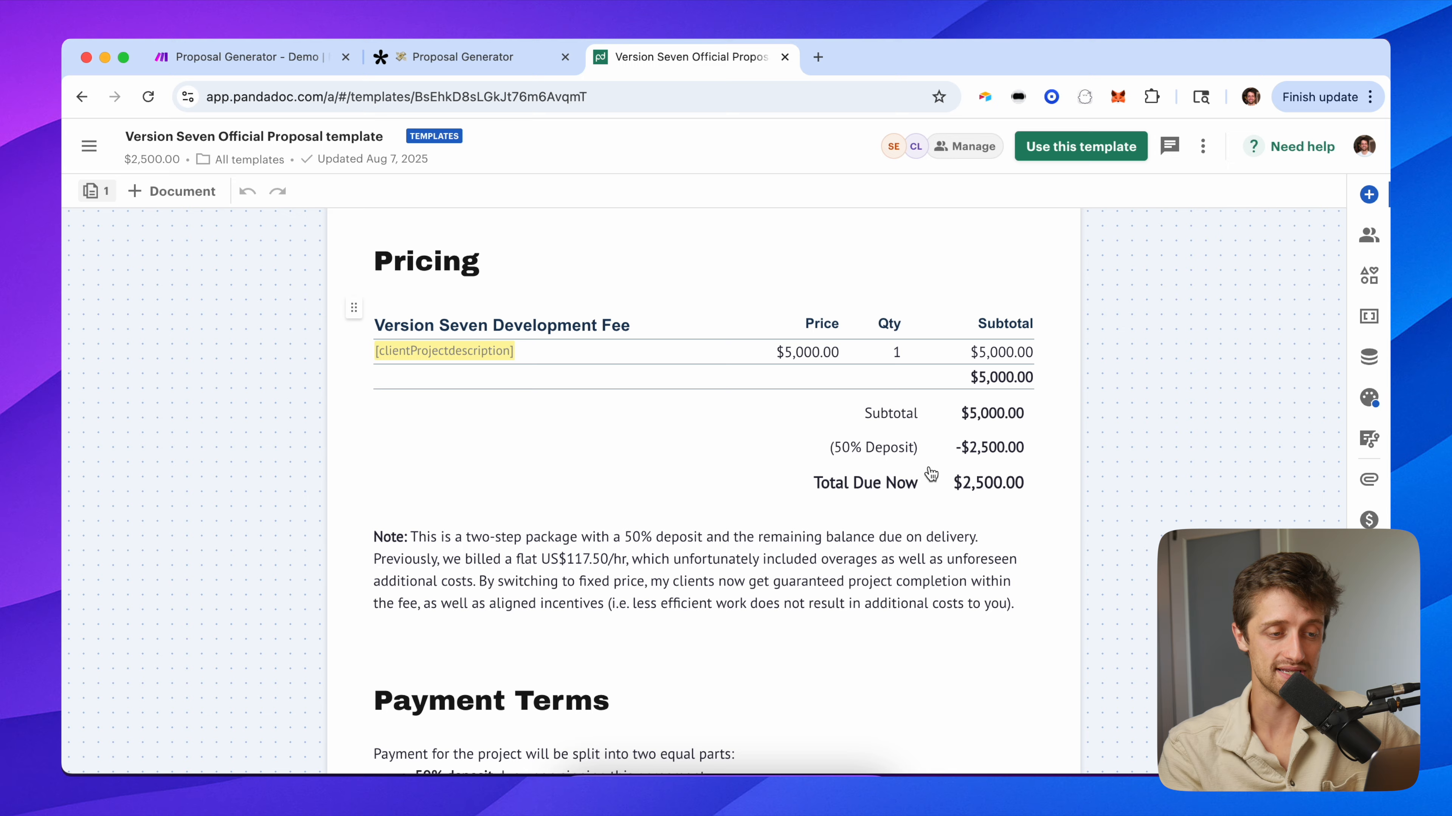
{"action": "scroll", "coordinate": [931, 473], "scroll_direction": "down", "scroll_amount": 20}
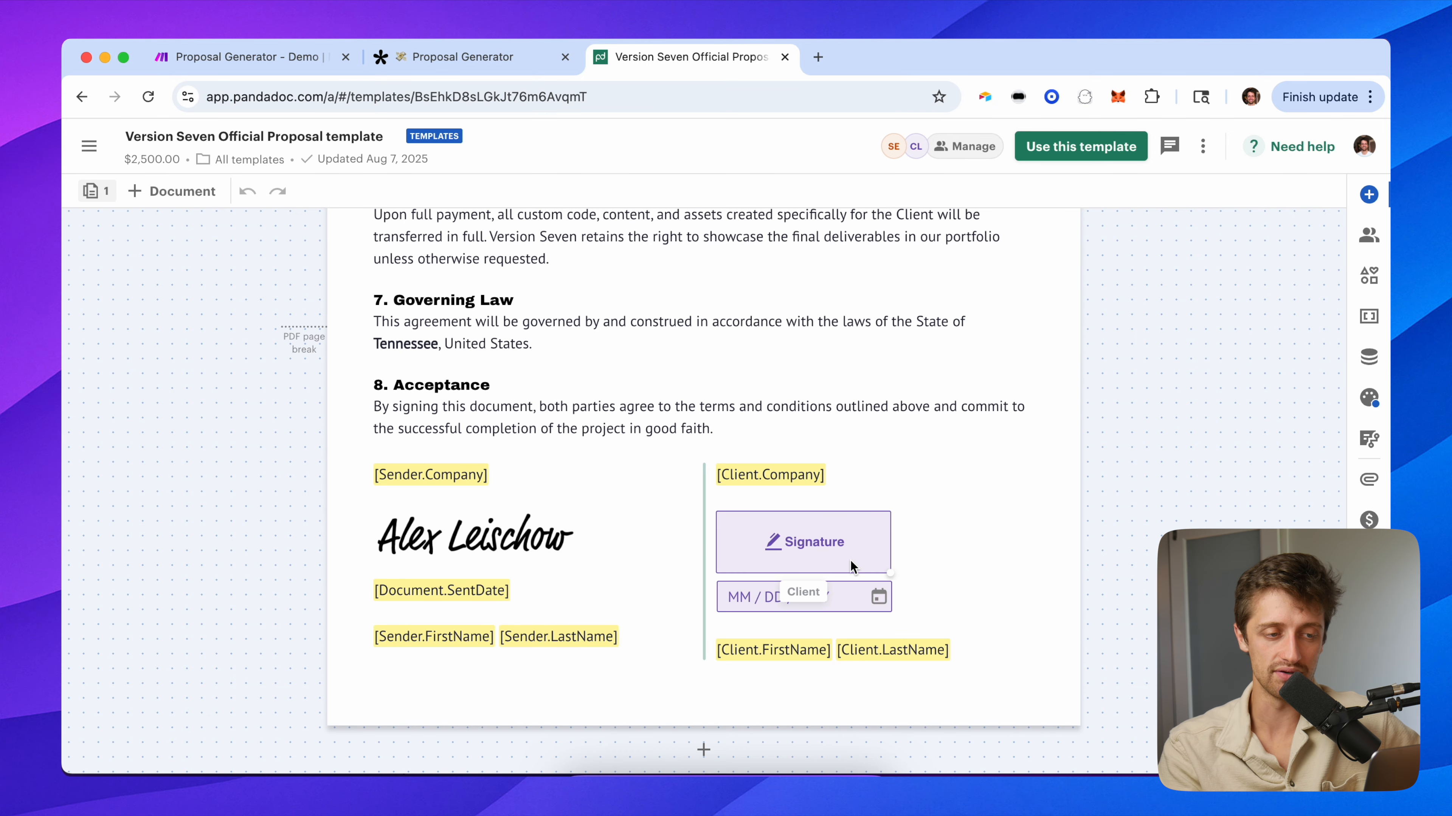
{"action": "scroll", "coordinate": [850, 560], "scroll_direction": "up", "scroll_amount": 20}
{"action": "scroll", "coordinate": [827, 382], "scroll_direction": "down", "scroll_amount": 15}
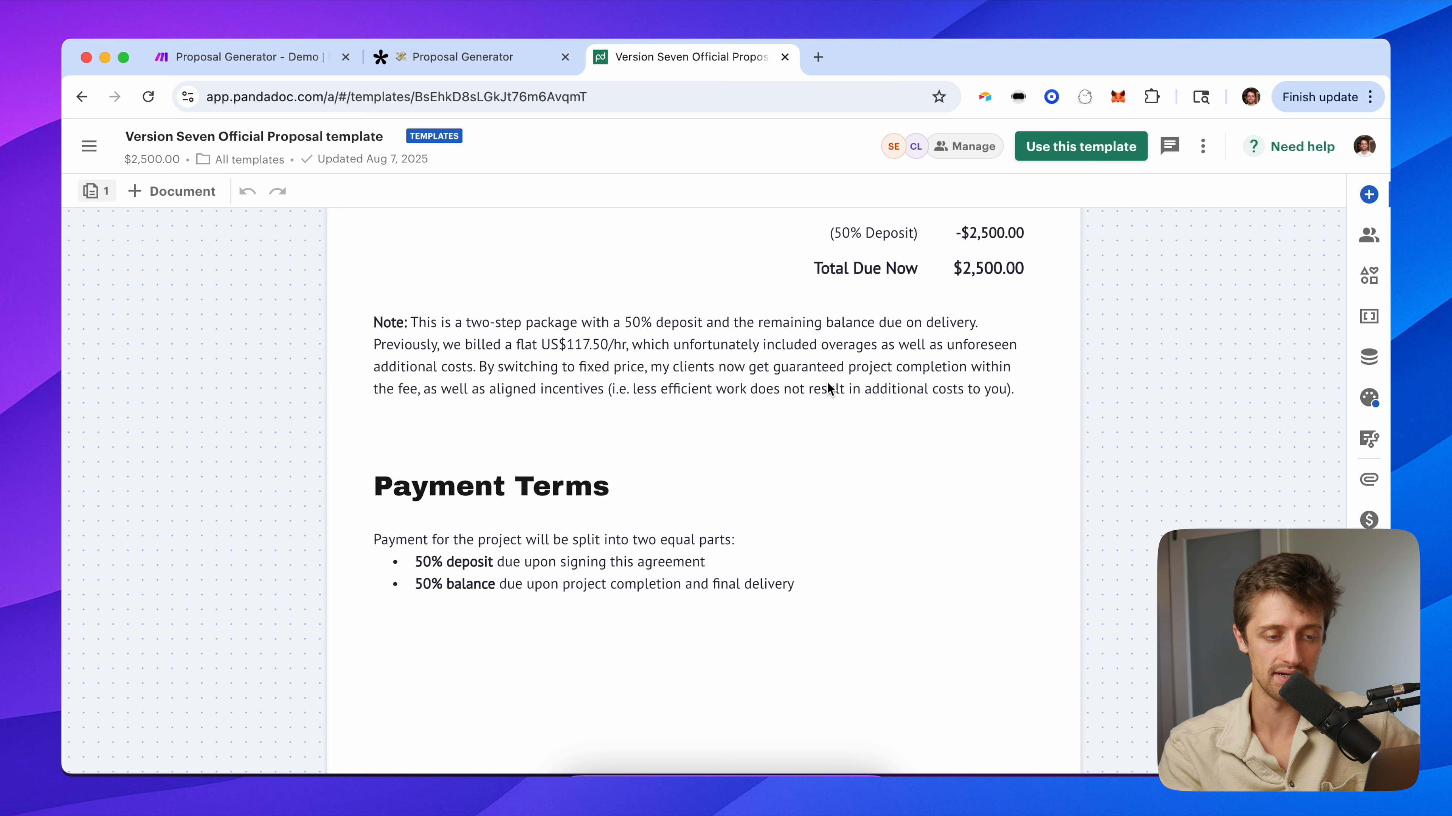
{"action": "scroll", "coordinate": [829, 389], "scroll_direction": "down", "scroll_amount": 4}
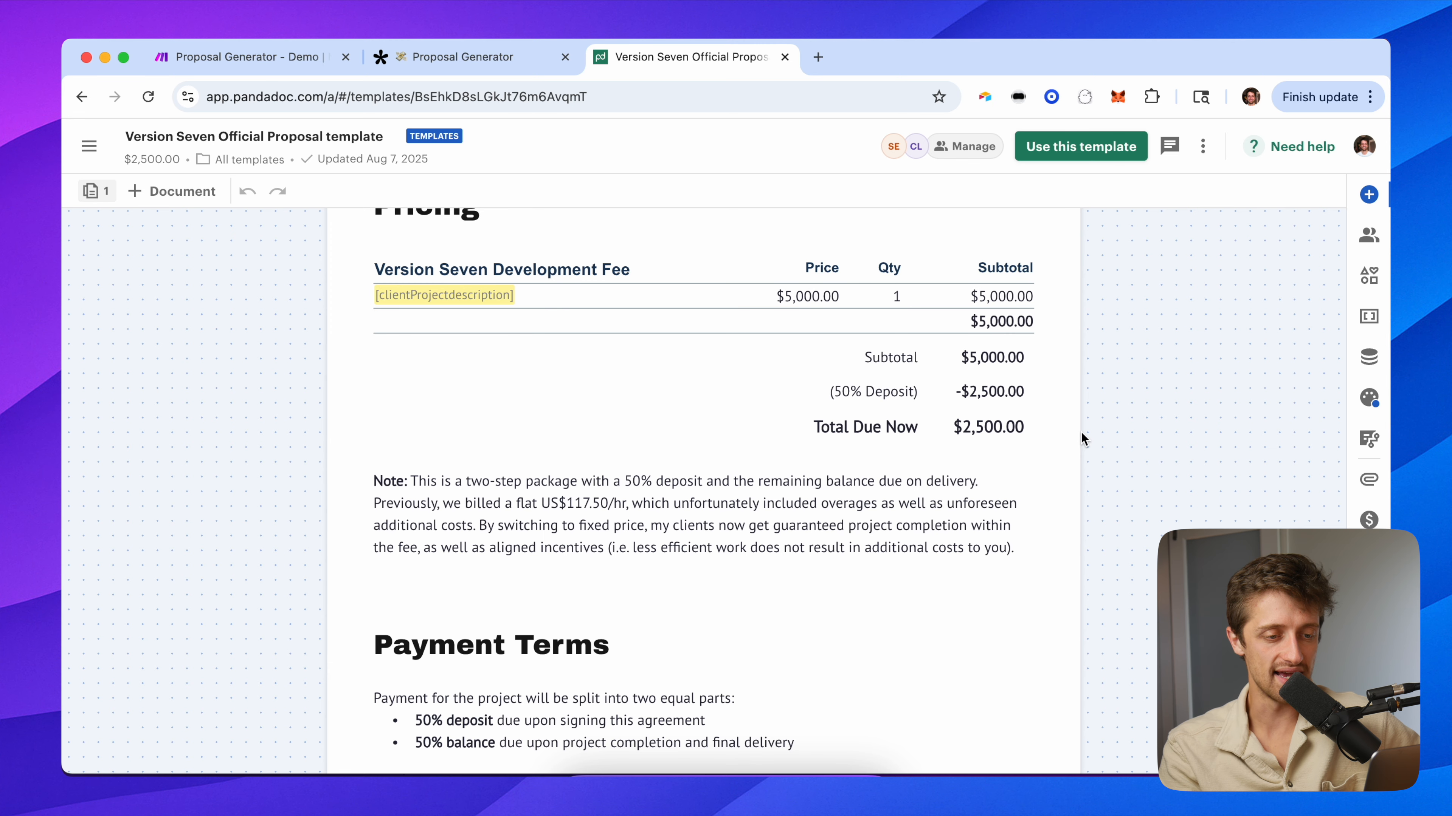
{"action": "scroll", "coordinate": [1081, 432], "scroll_direction": "up", "scroll_amount": 20}
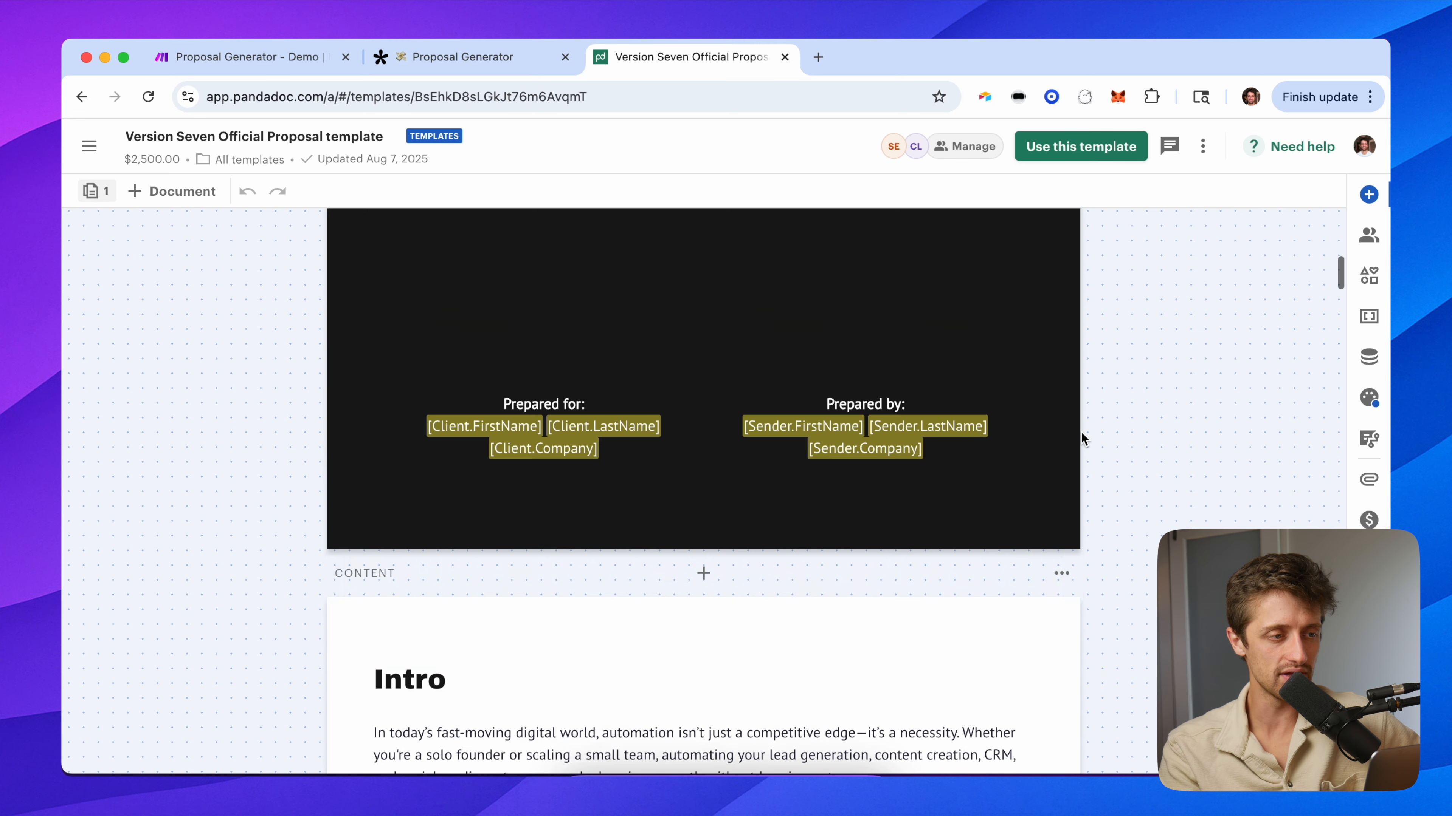
Glance over the Proposal Generator form and PandaDoc template, then return to Make's app picker.
{"action": "left_click", "coordinate": [483, 68]}
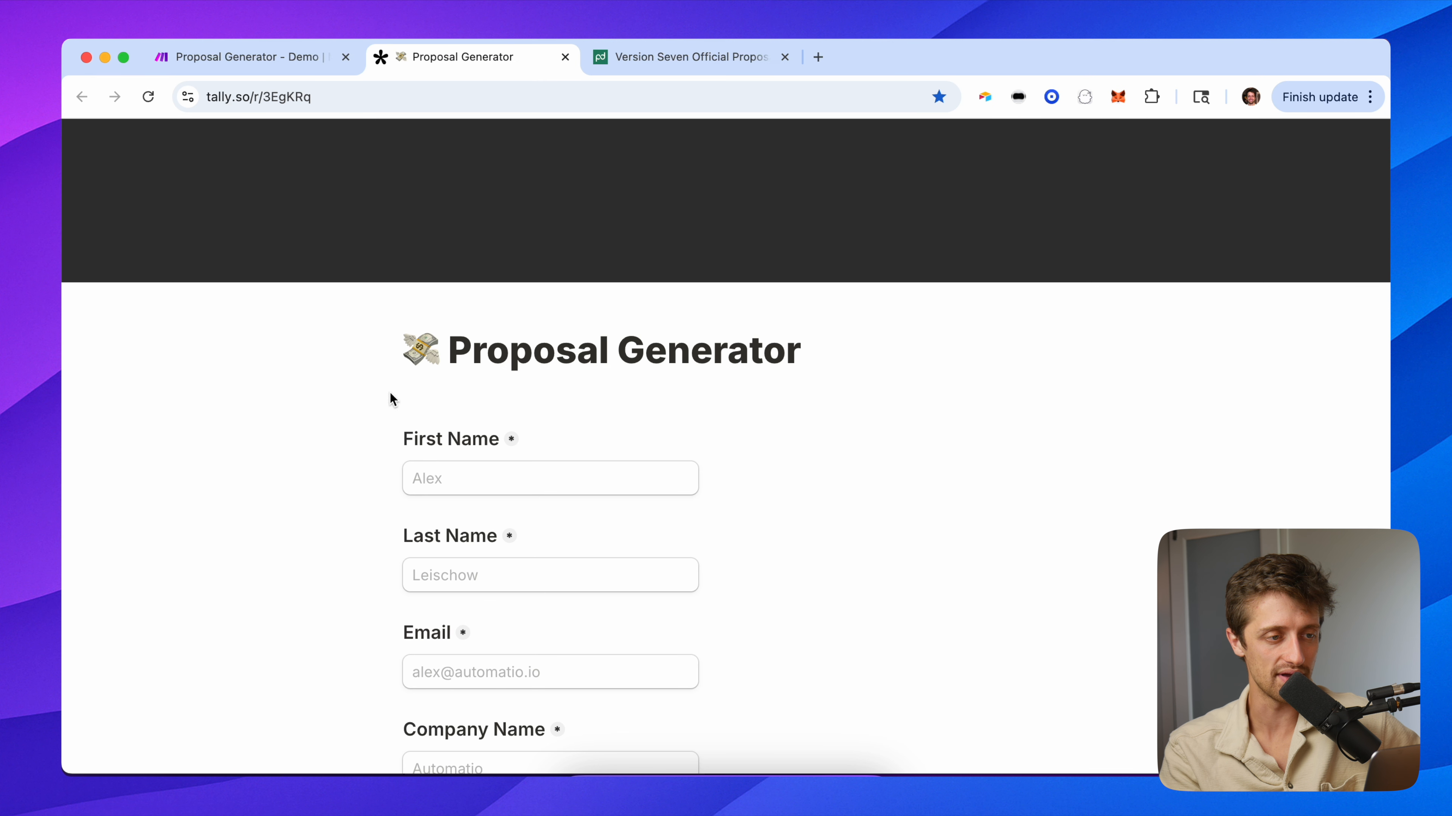
{"action": "left_click", "coordinate": [680, 59]}
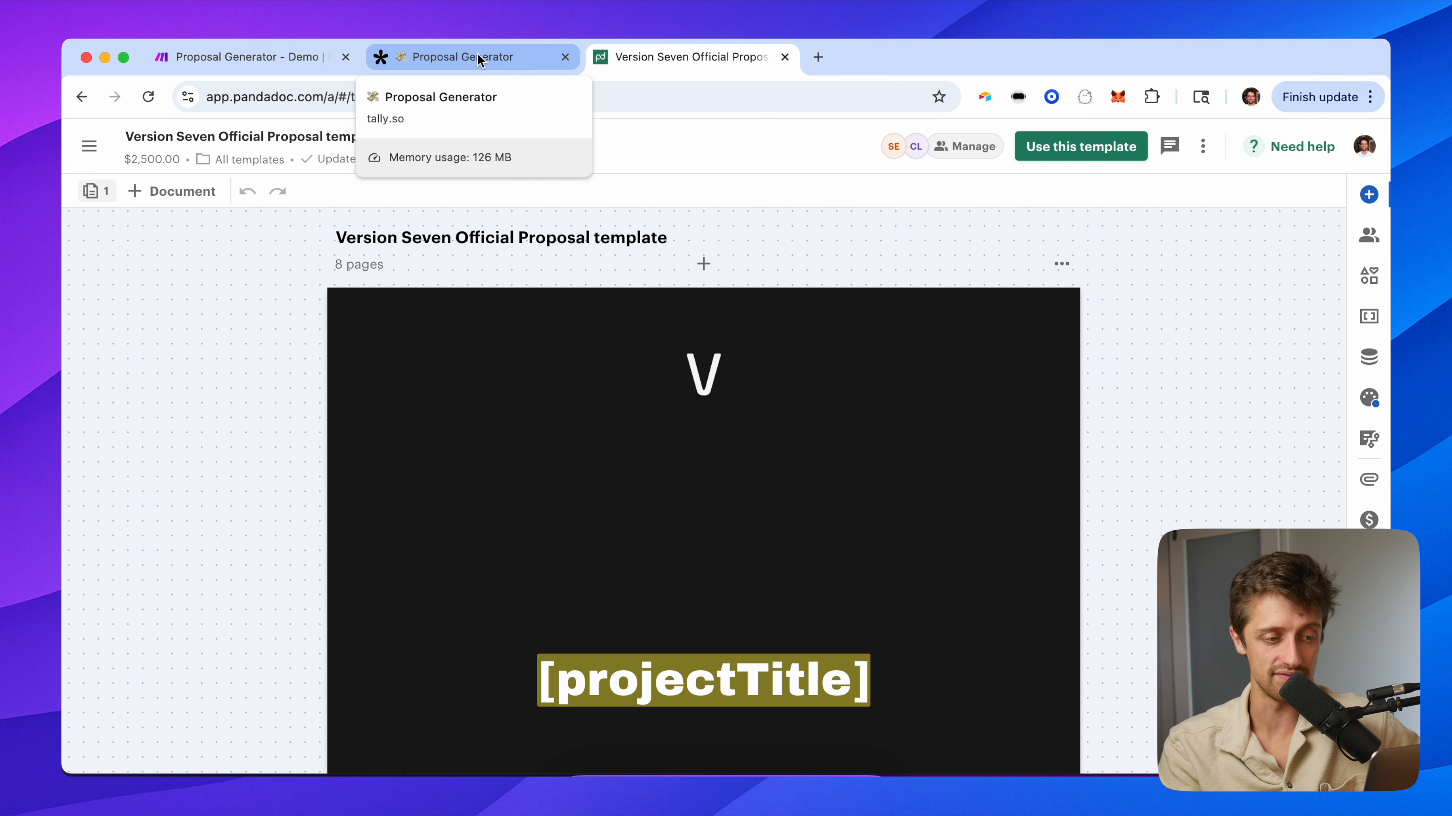
{"action": "scroll", "coordinate": [758, 600], "scroll_direction": "down", "scroll_amount": 2}
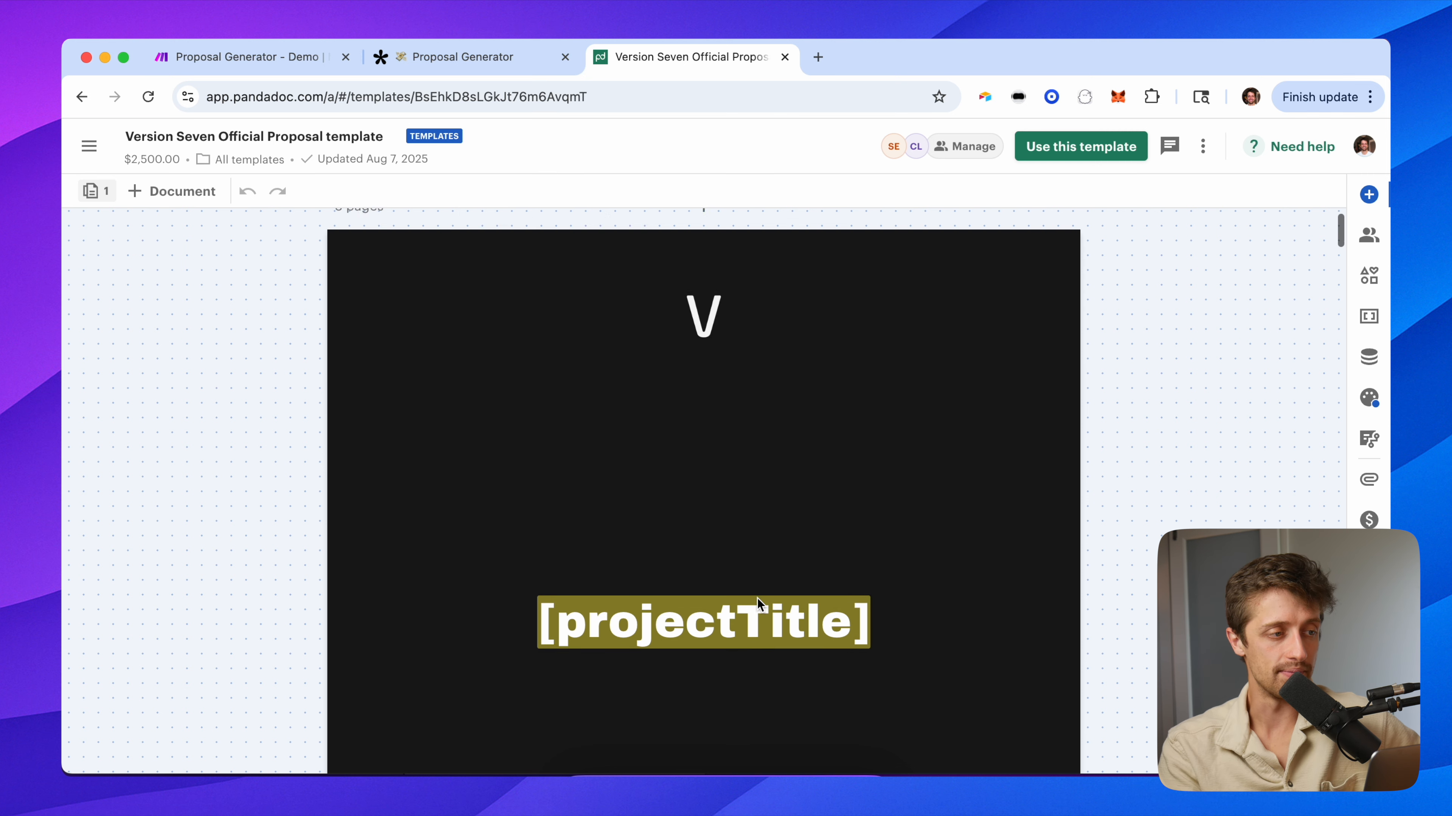
{"action": "scroll", "coordinate": [758, 600], "scroll_direction": "up", "scroll_amount": 2}
{"action": "left_click", "coordinate": [251, 67]}
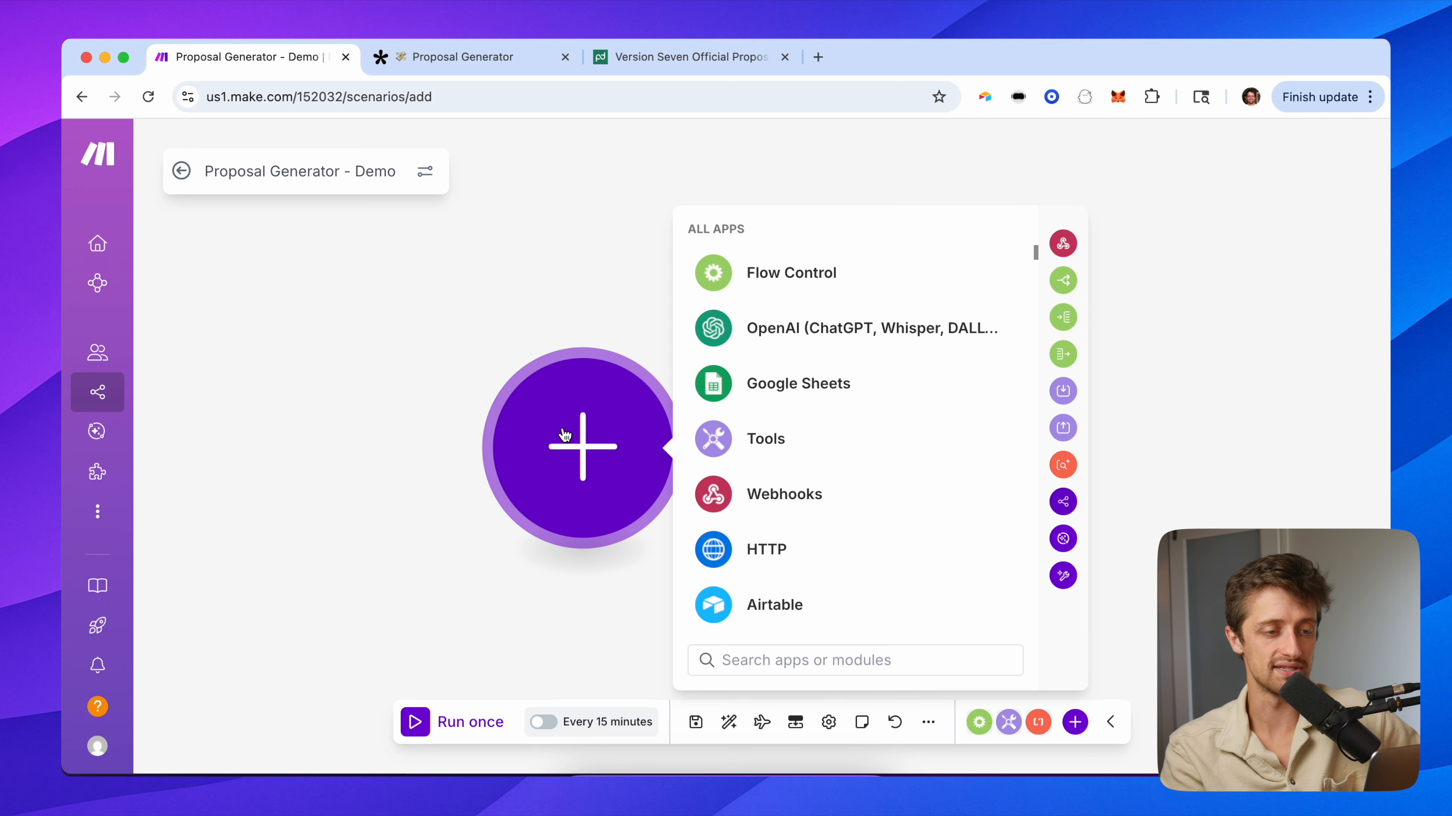
Search for tally and add the Watch New Responses trigger, checking the Proposal Generator form.
{"action": "type", "text": "tally"}
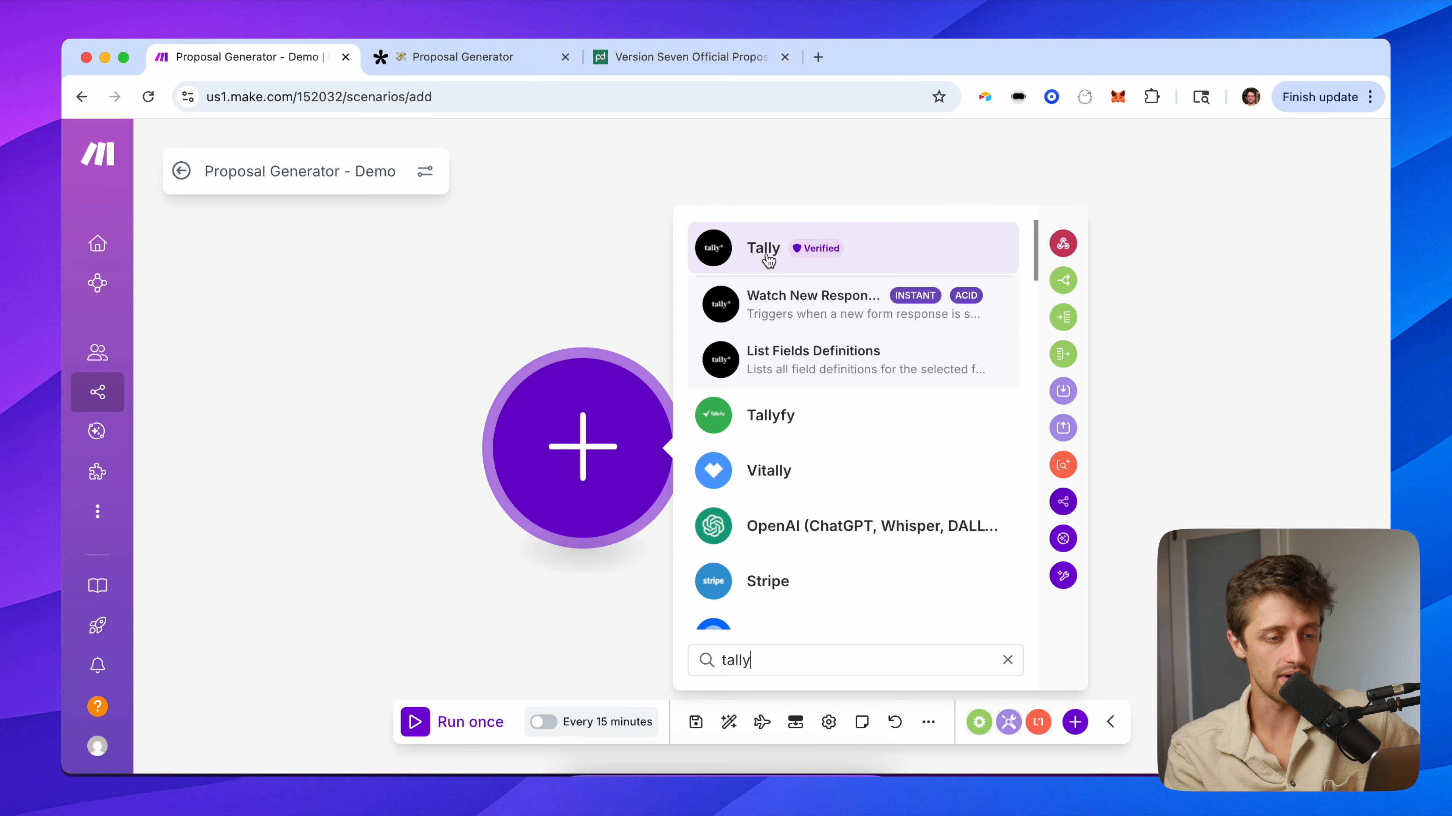
{"action": "left_click", "coordinate": [798, 307]}
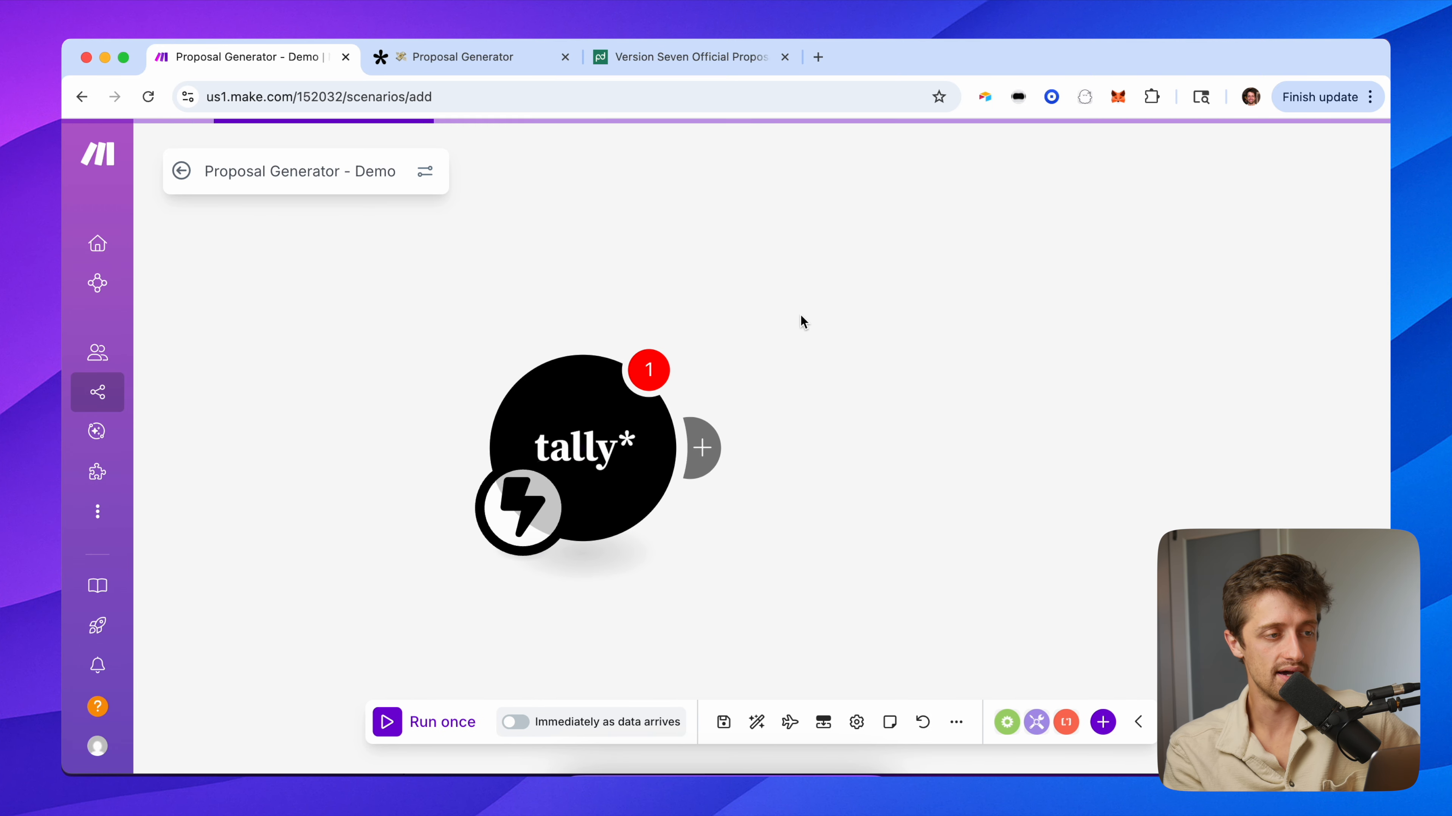
{"action": "left_click", "coordinate": [486, 57]}
{"action": "scroll", "coordinate": [548, 565], "scroll_direction": "down", "scroll_amount": 15}
{"action": "scroll", "coordinate": [478, 390], "scroll_direction": "up", "scroll_amount": 15}
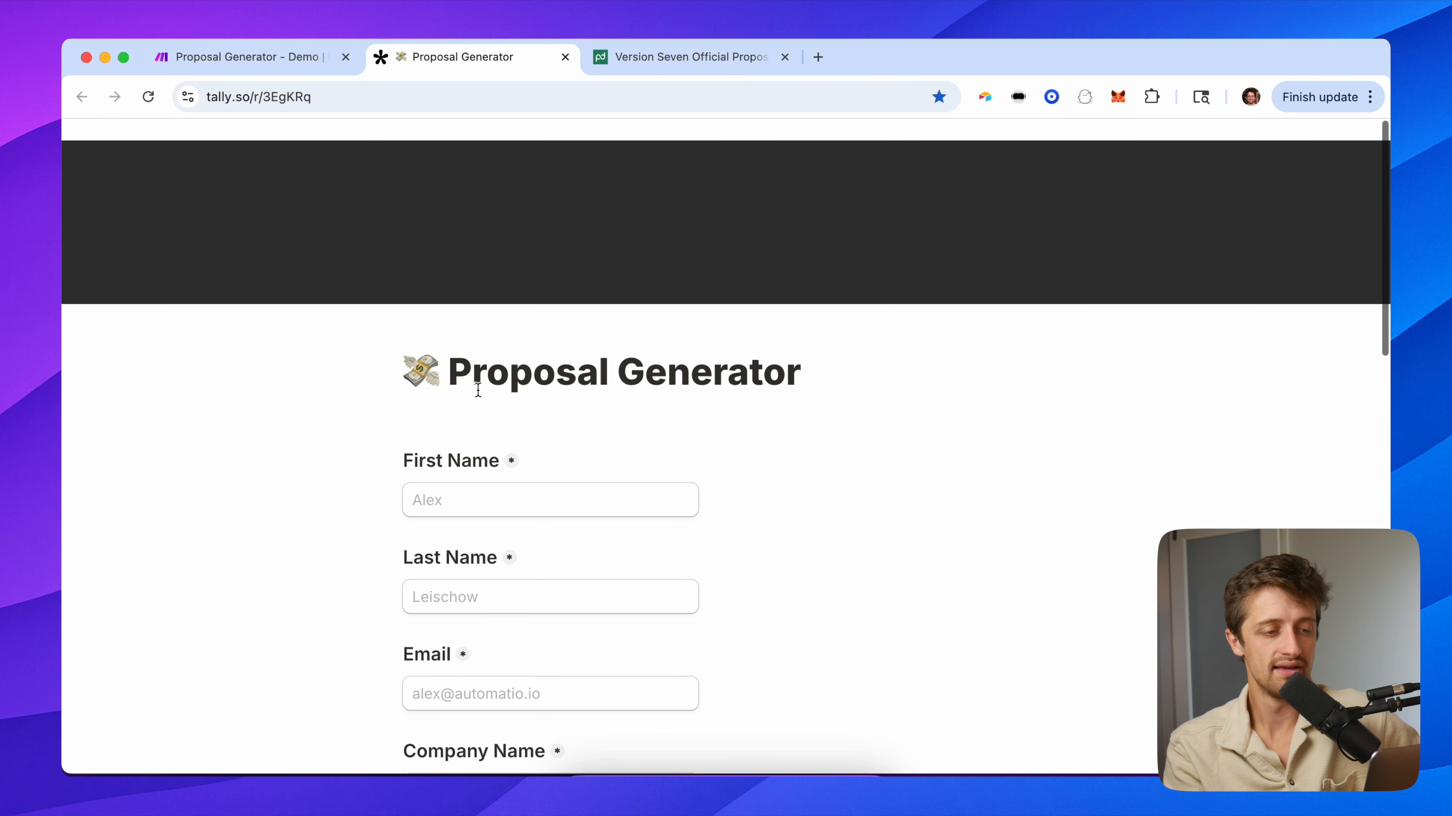
{"action": "left_click", "coordinate": [239, 49]}
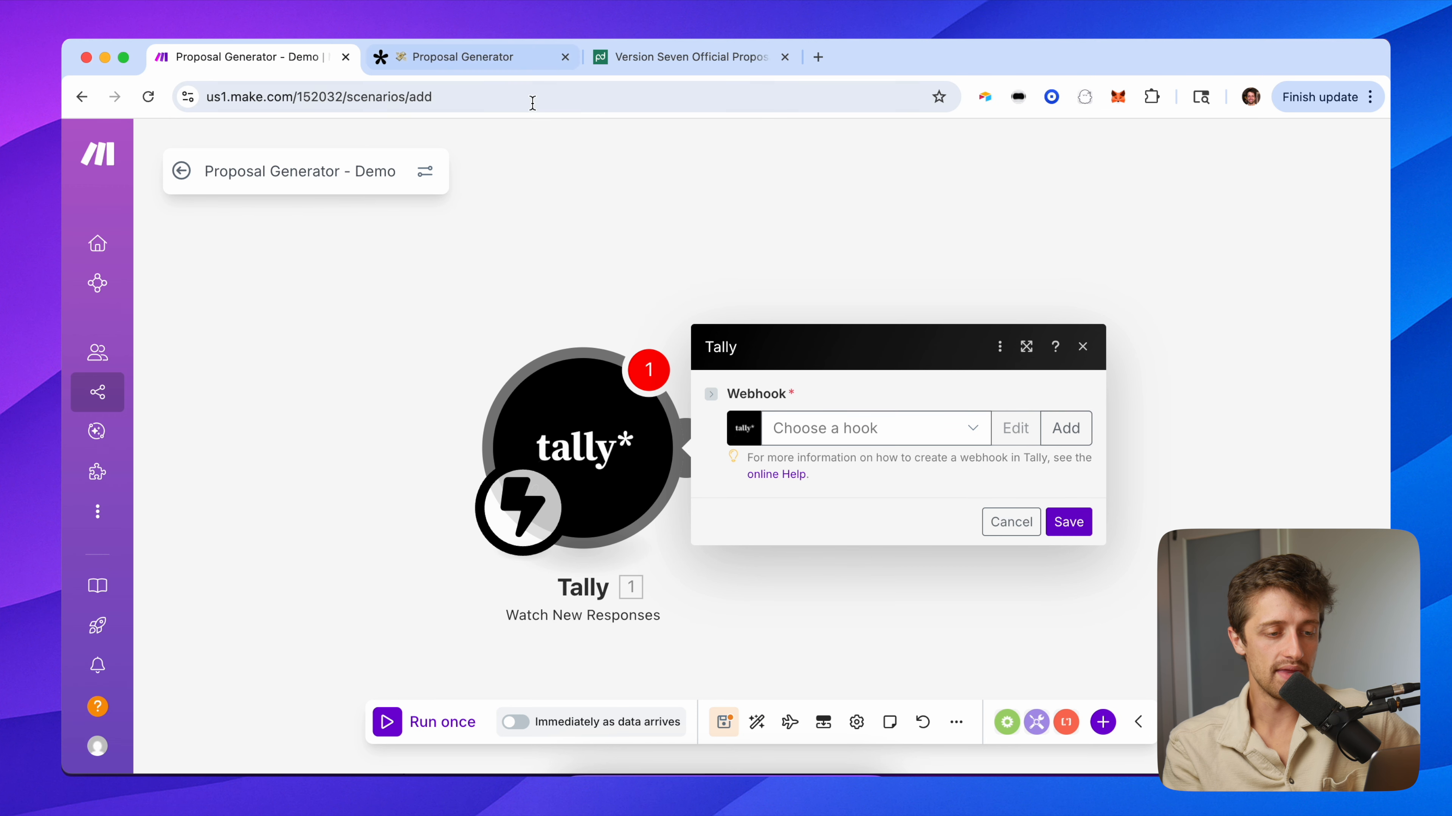
Pick the Blog Demo Webhook, then try a new webhook for the Proposal Generator form and cancel it.
{"action": "left_click", "coordinate": [847, 427]}
{"action": "left_click", "coordinate": [857, 464]}
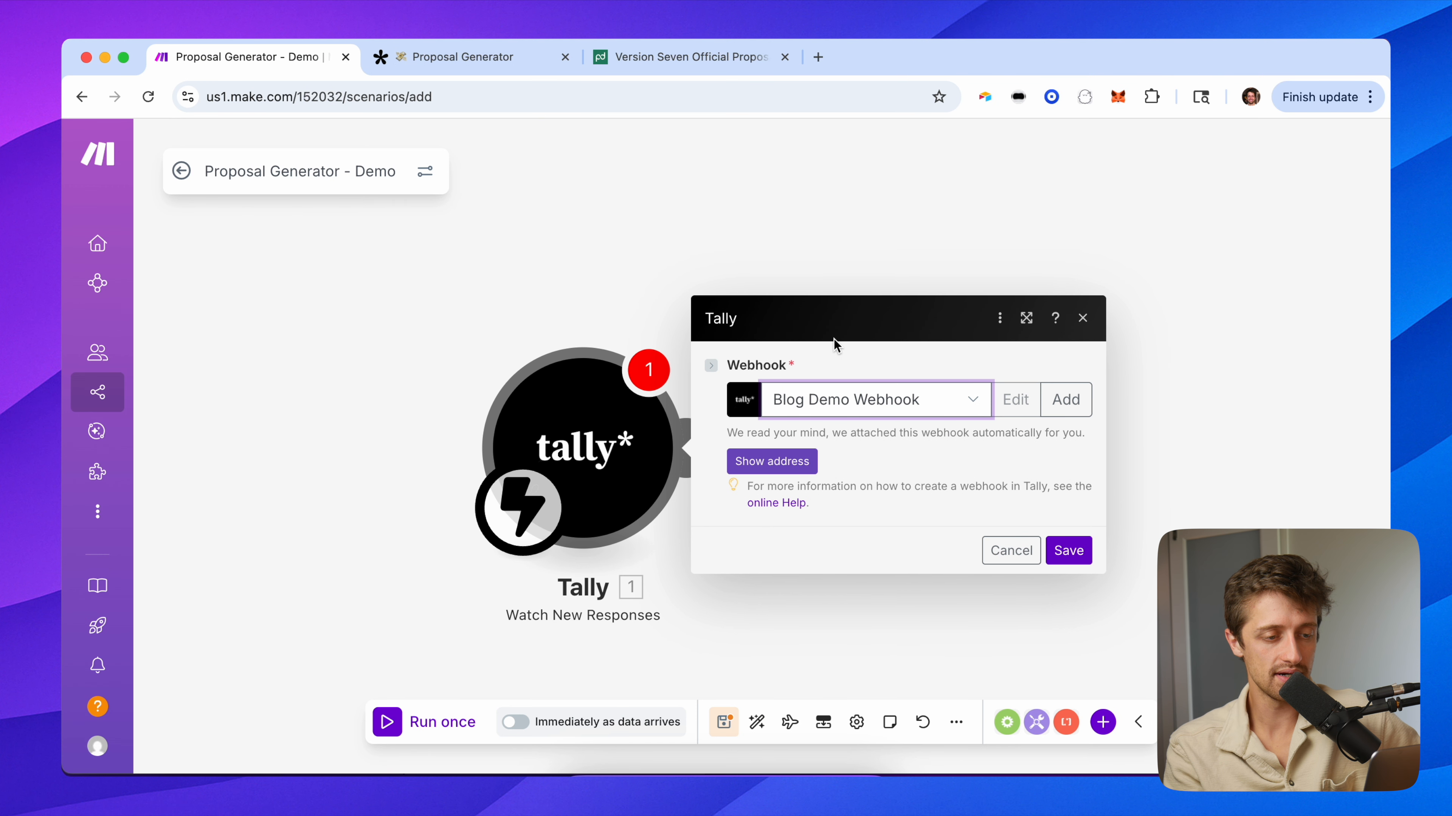
{"action": "left_click", "coordinate": [1066, 399]}
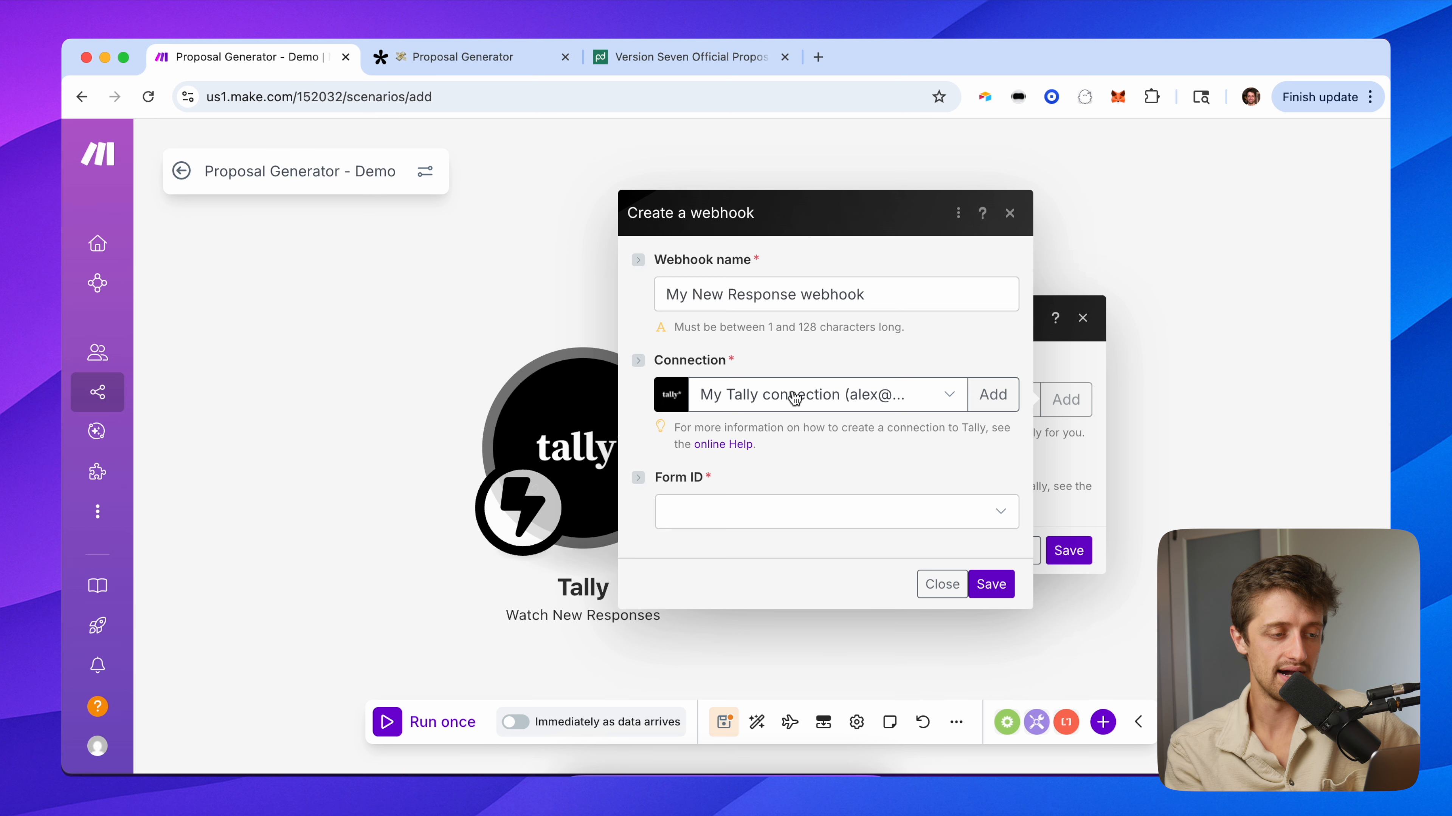
{"action": "left_click_drag", "start_coordinate": [547, 320], "coordinate": [434, 293]}
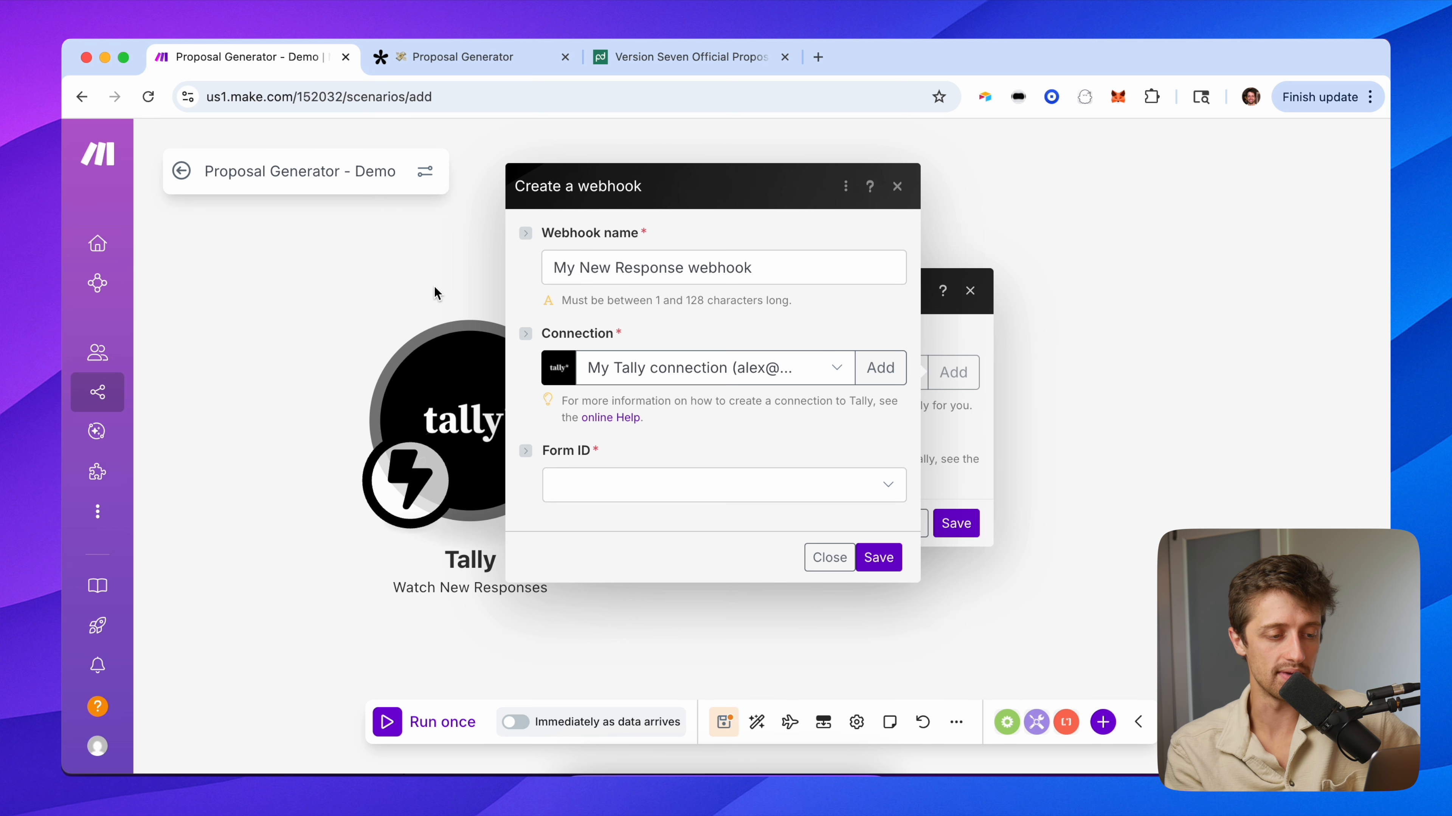
{"action": "left_click", "coordinate": [617, 480]}
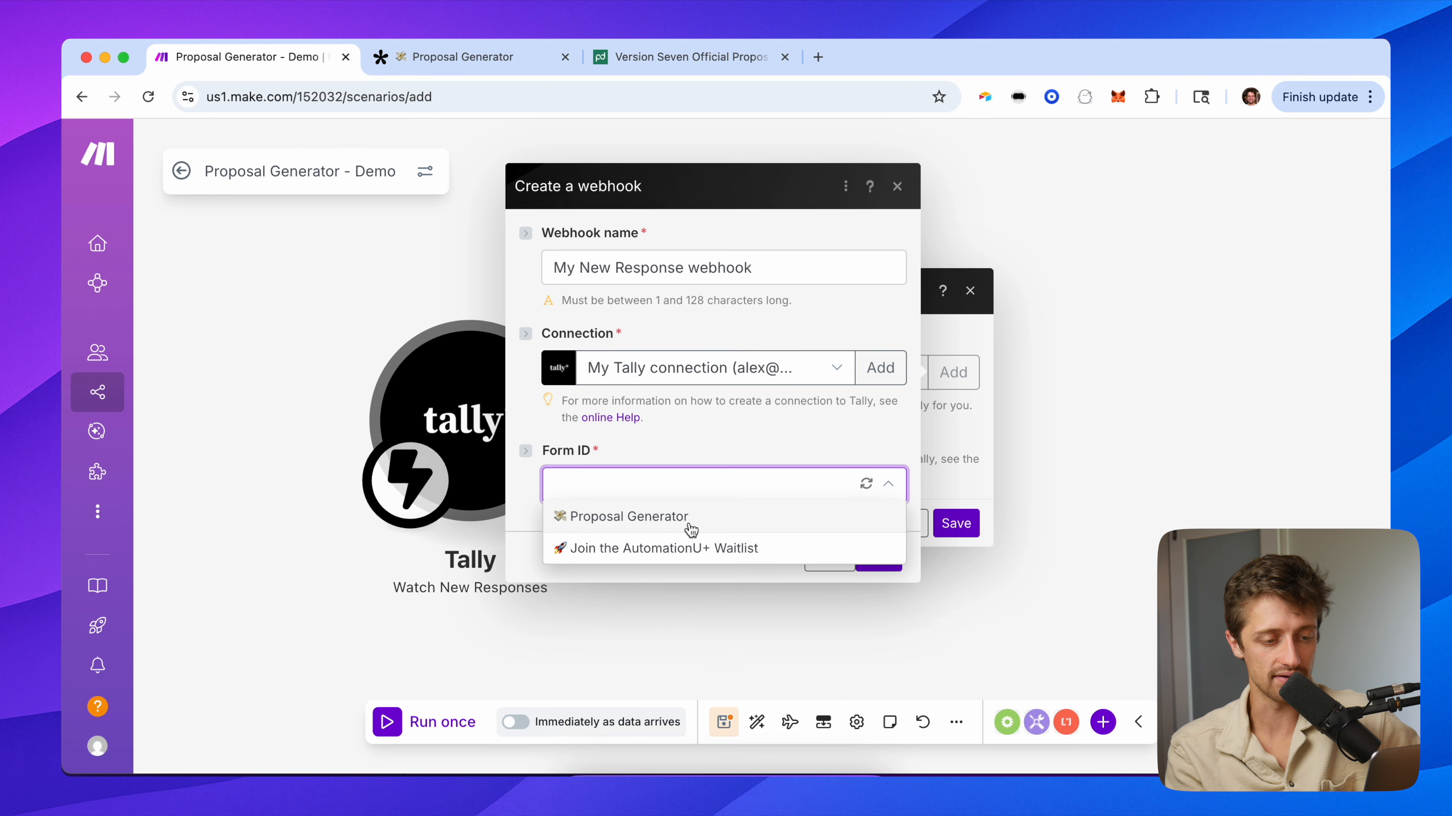
{"action": "left_click", "coordinate": [660, 523]}
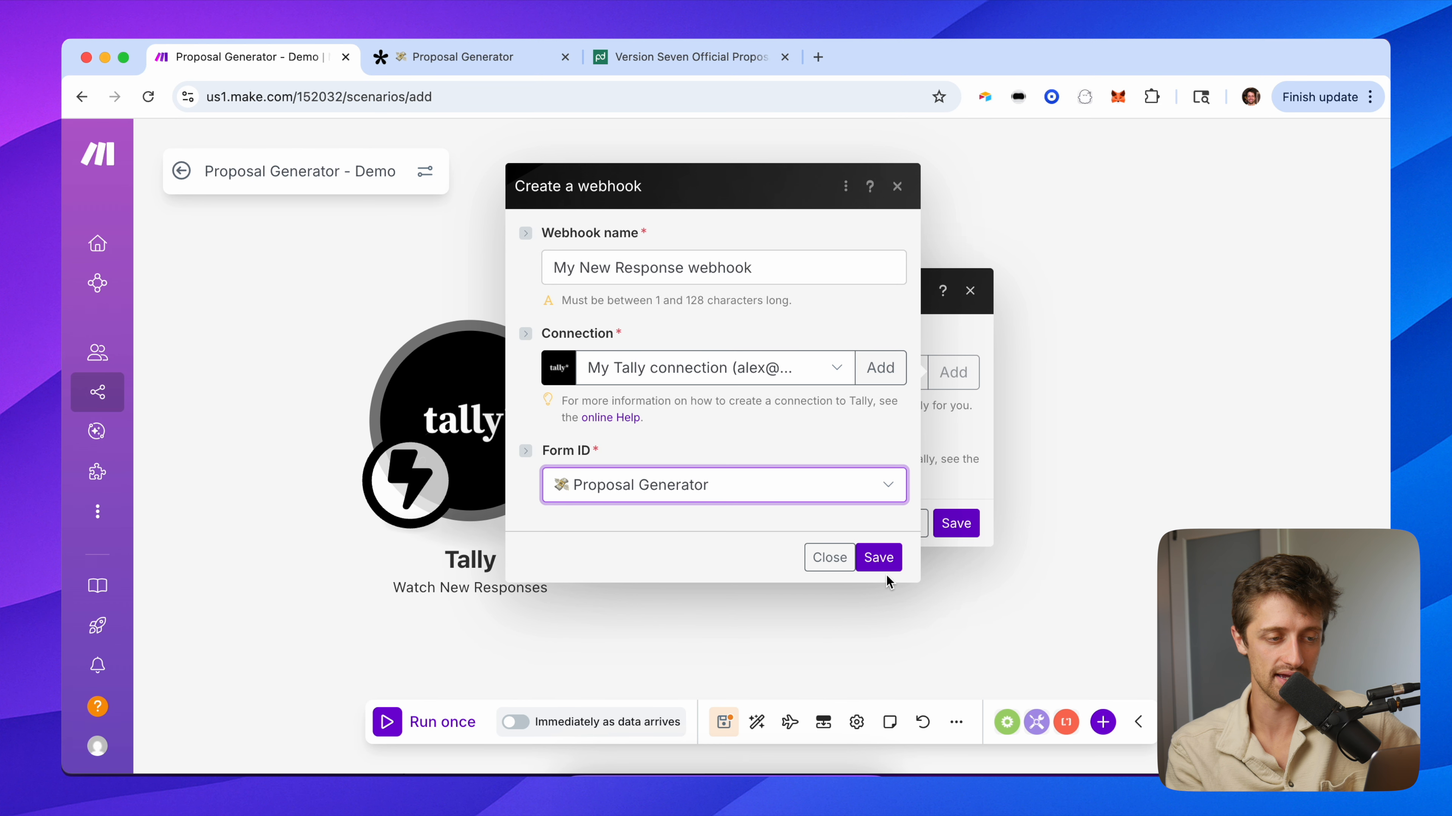
{"action": "left_click", "coordinate": [837, 564]}
Keep the Blog Demo Webhook selected and save the Tally trigger.
{"action": "left_click", "coordinate": [748, 386]}
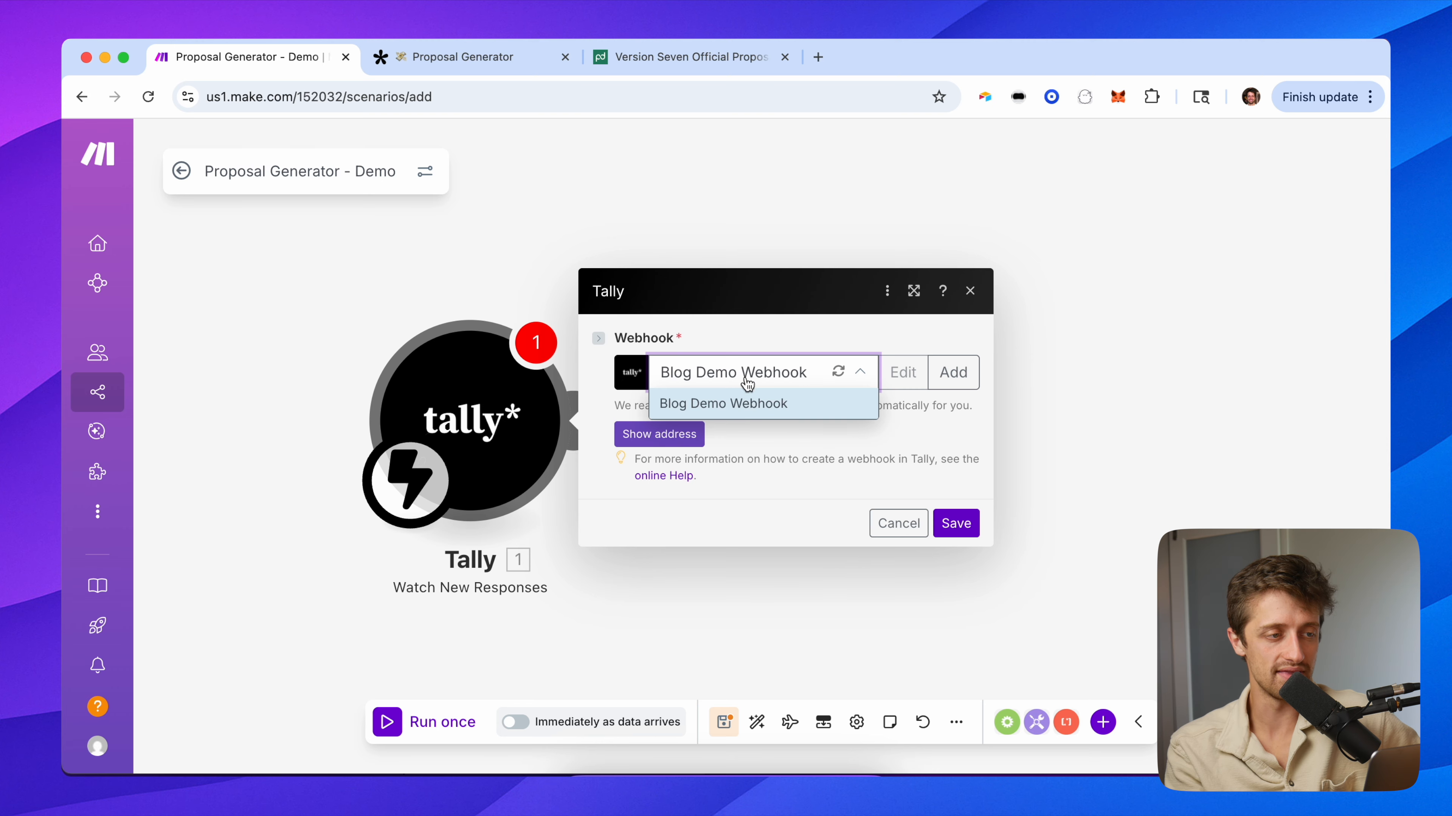
{"action": "left_click", "coordinate": [726, 403]}
{"action": "left_click", "coordinate": [500, 53]}
{"action": "scroll", "coordinate": [606, 535], "scroll_direction": "down", "scroll_amount": 15}
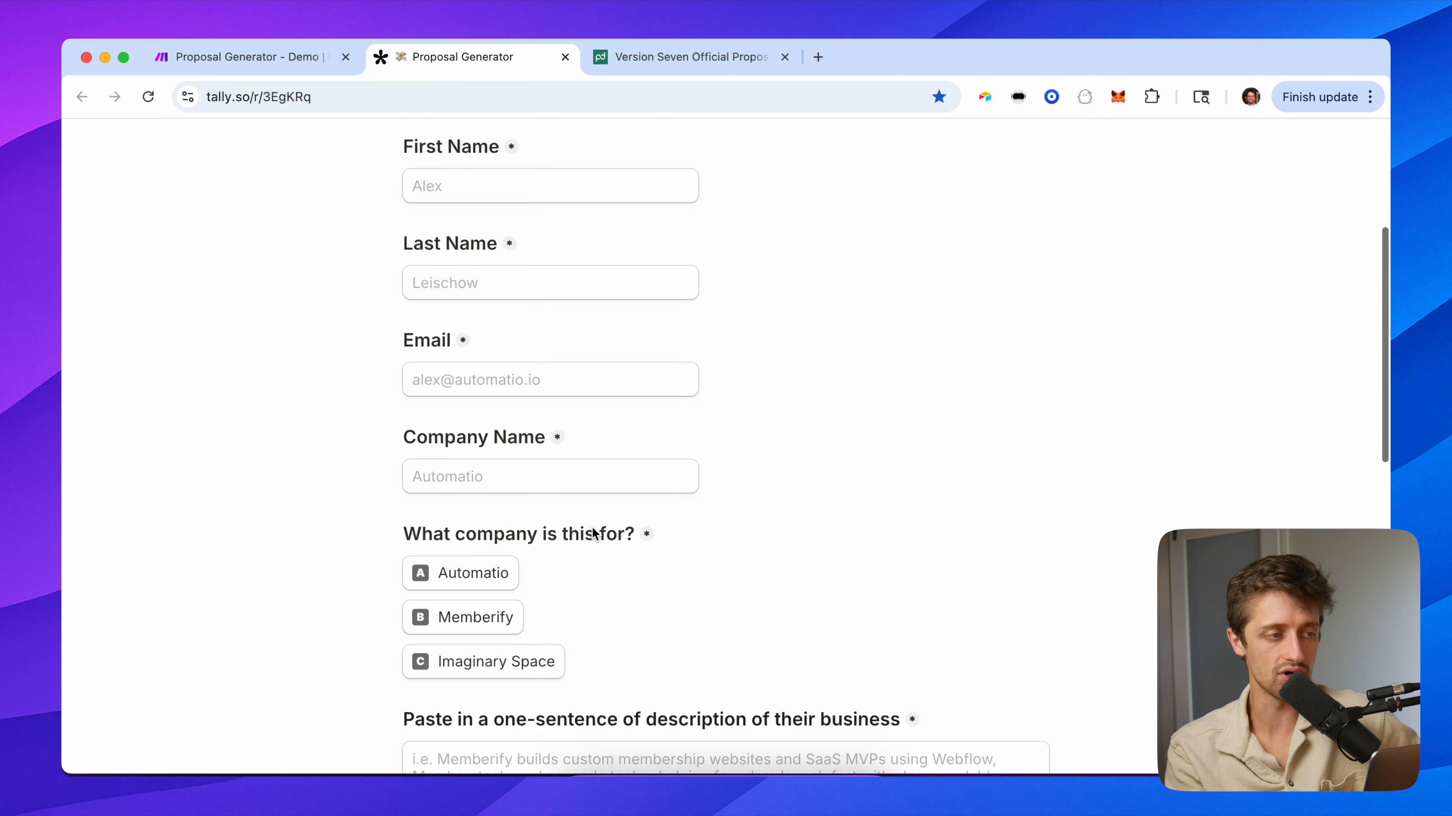
{"action": "left_click", "coordinate": [289, 66]}
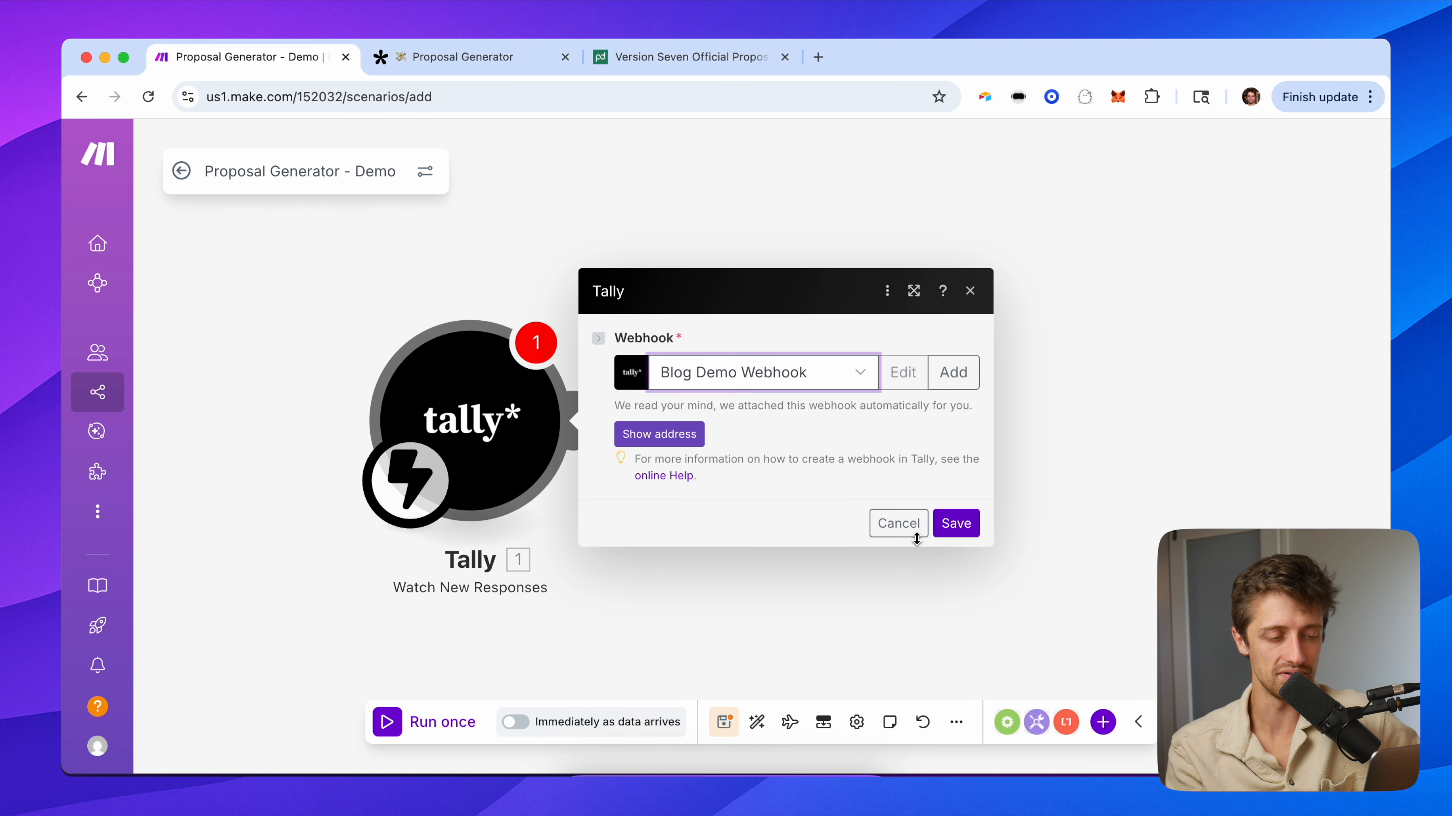
{"action": "left_click", "coordinate": [965, 524]}
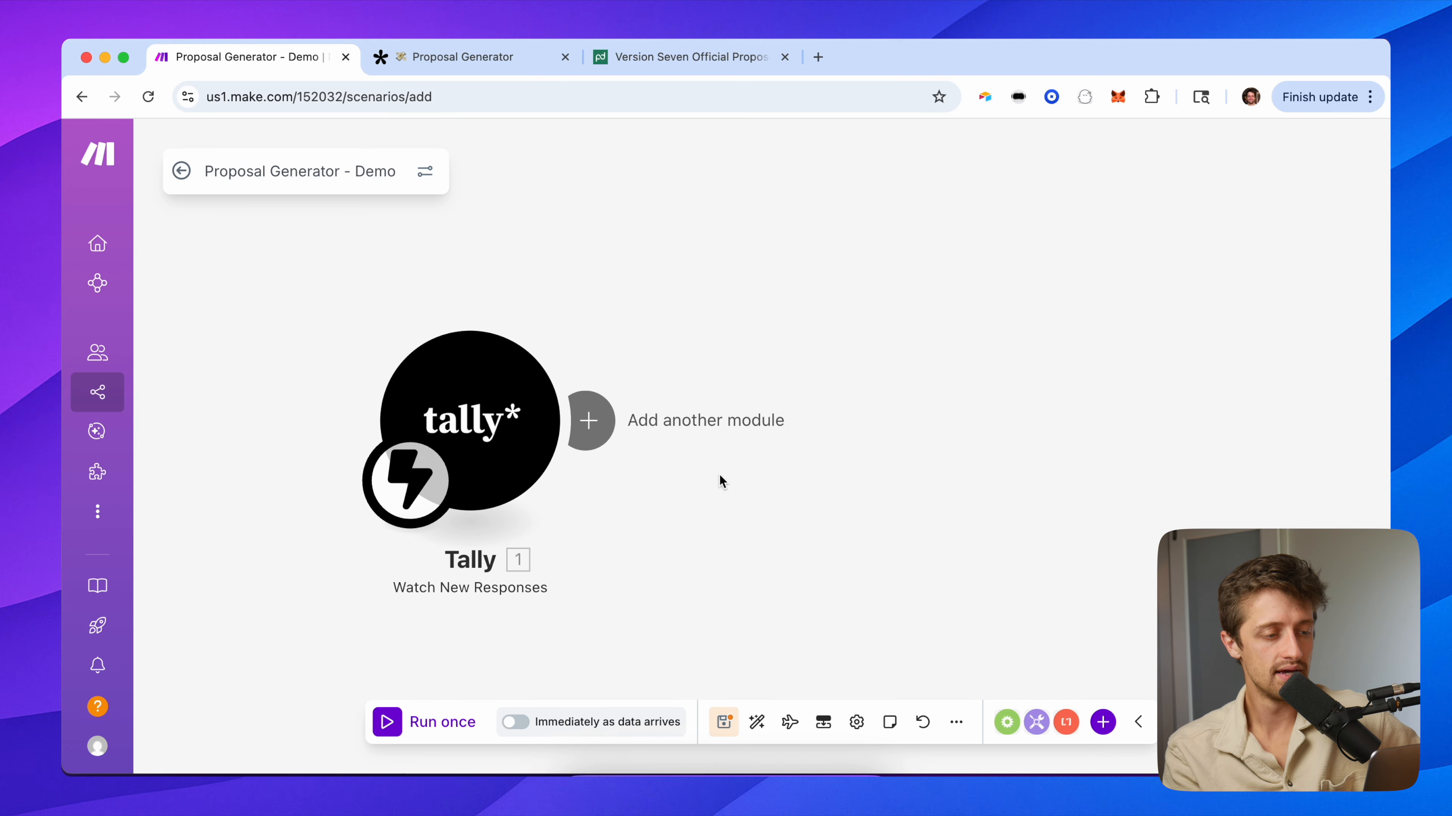
Run only the Tally trigger so it waits for a test submission.
{"action": "right_click", "coordinate": [379, 389]}
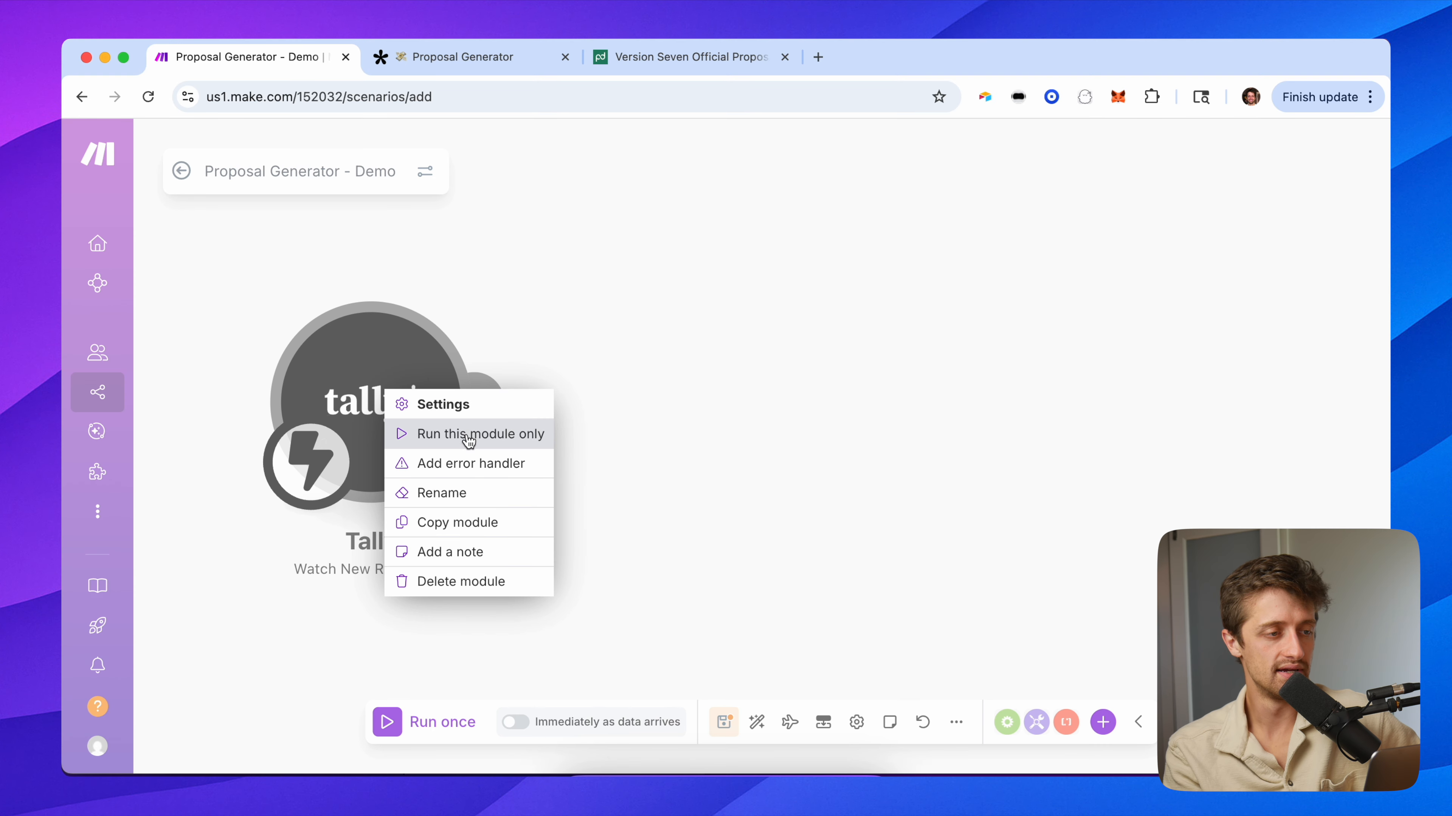
{"action": "left_click", "coordinate": [468, 434]}
{"action": "left_click", "coordinate": [464, 57]}
Fill in the contact's first name, last name, e-mail address and company in the test form.
{"action": "type", "text": "Luke"}
{"action": "key", "text": "Tab"}
{"action": "type", "text": "Sk"}
{"action": "left_click", "coordinate": [514, 567]}
{"action": "left_click", "coordinate": [501, 615]}
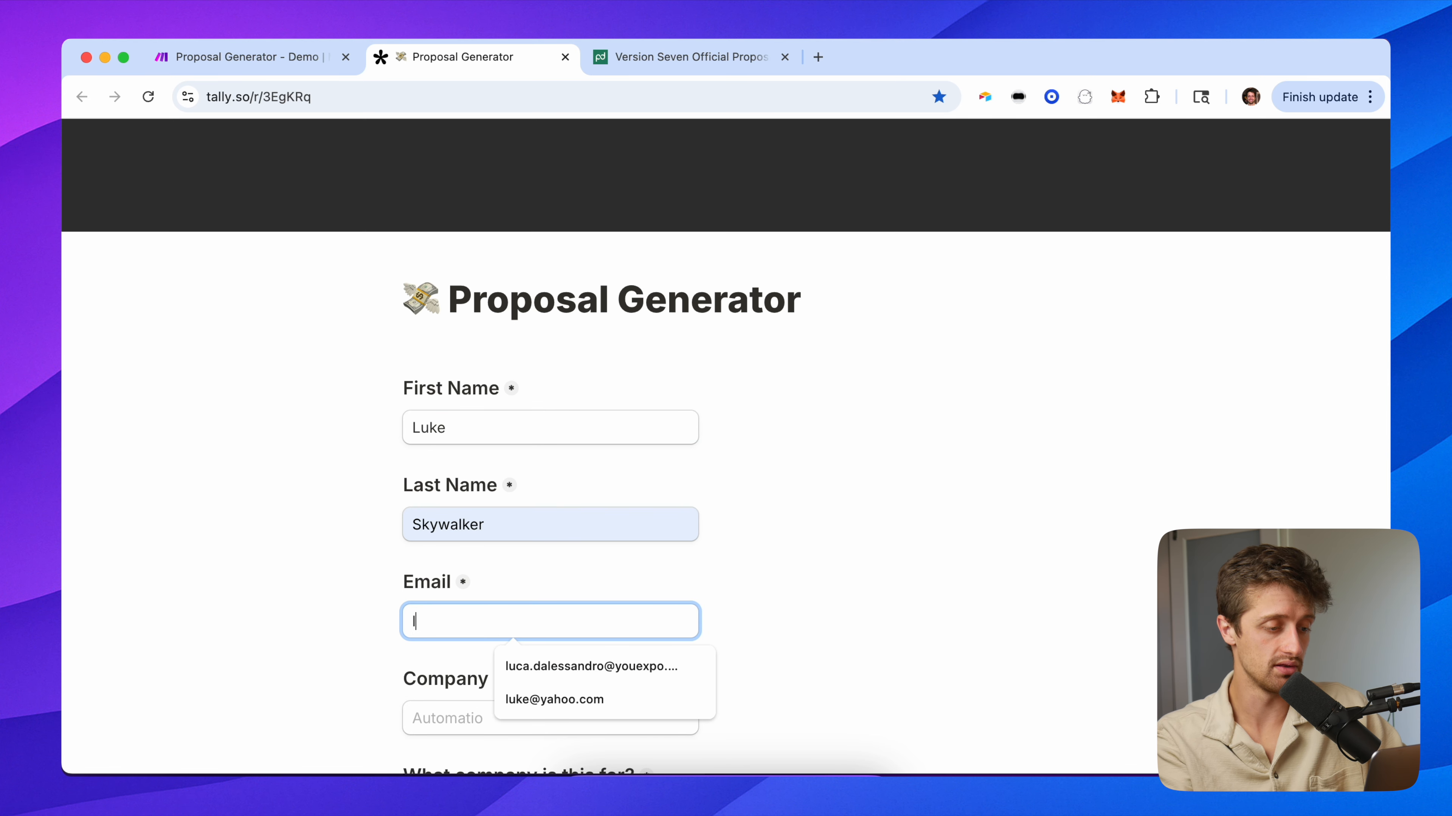
{"action": "key", "text": "Tab"}
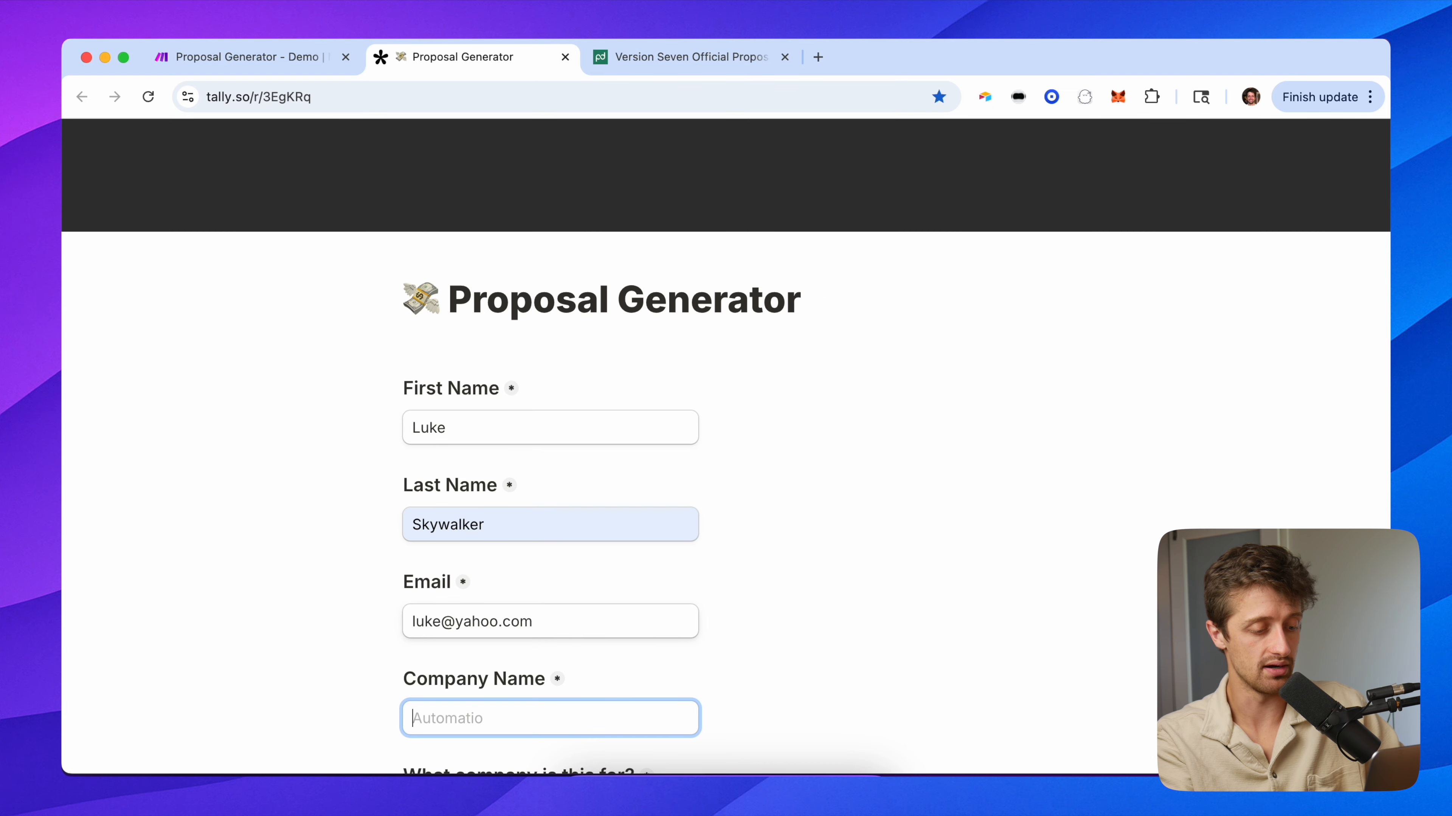
{"action": "type", "text": "Rebel Alliance"}
{"action": "scroll", "coordinate": [396, 599], "scroll_direction": "down", "scroll_amount": 5}
{"action": "left_click", "coordinate": [426, 499]}
{"action": "scroll", "coordinate": [372, 543], "scroll_direction": "down", "scroll_amount": 3}
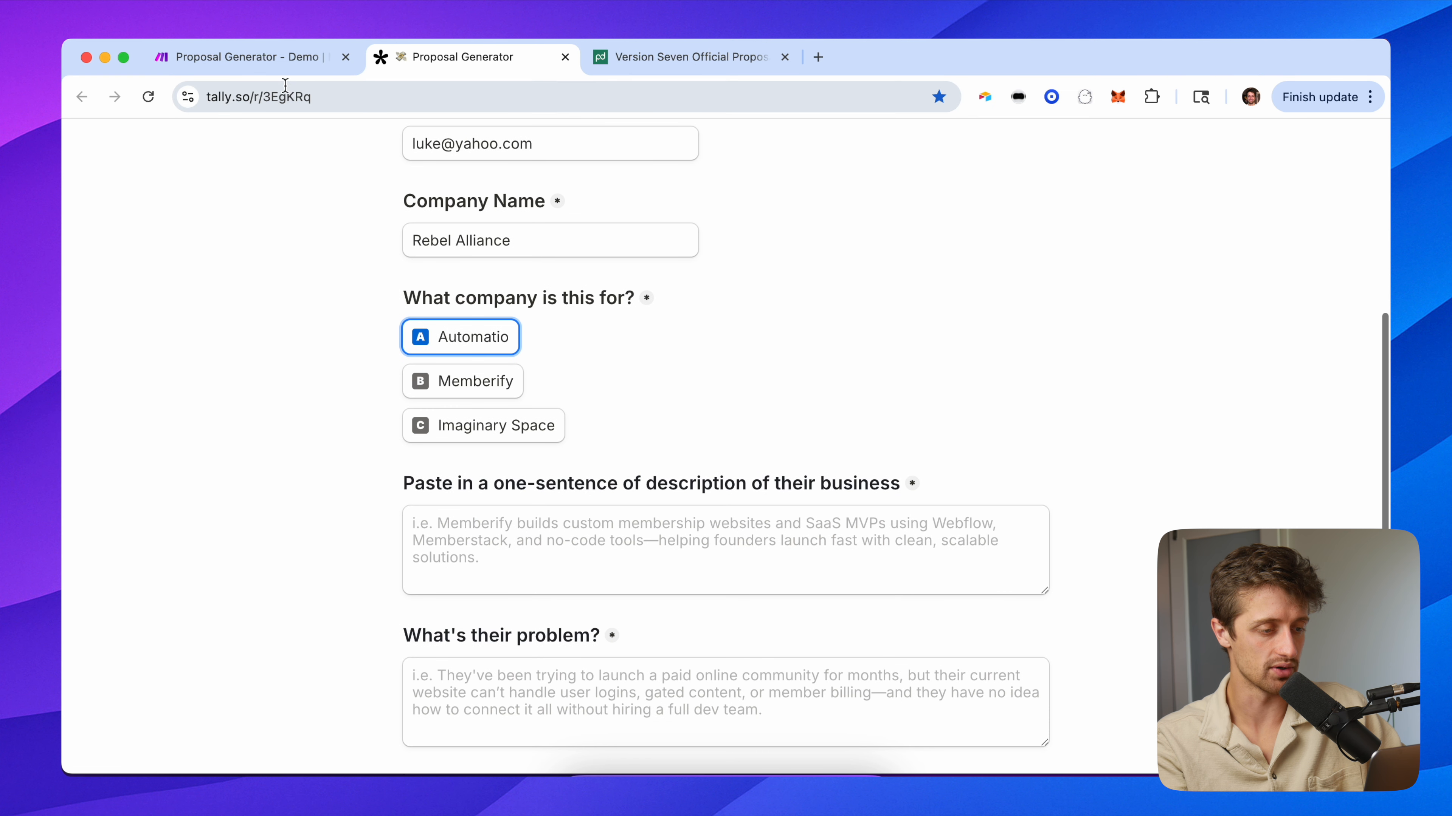
{"action": "scroll", "coordinate": [422, 491], "scroll_direction": "down", "scroll_amount": 2}
Answer the business, problem, solution, tools, 'two weeks' and '5000' questions, then submit the form.
{"action": "left_click", "coordinate": [423, 487]}
{"action": "type", "text": "Te"}
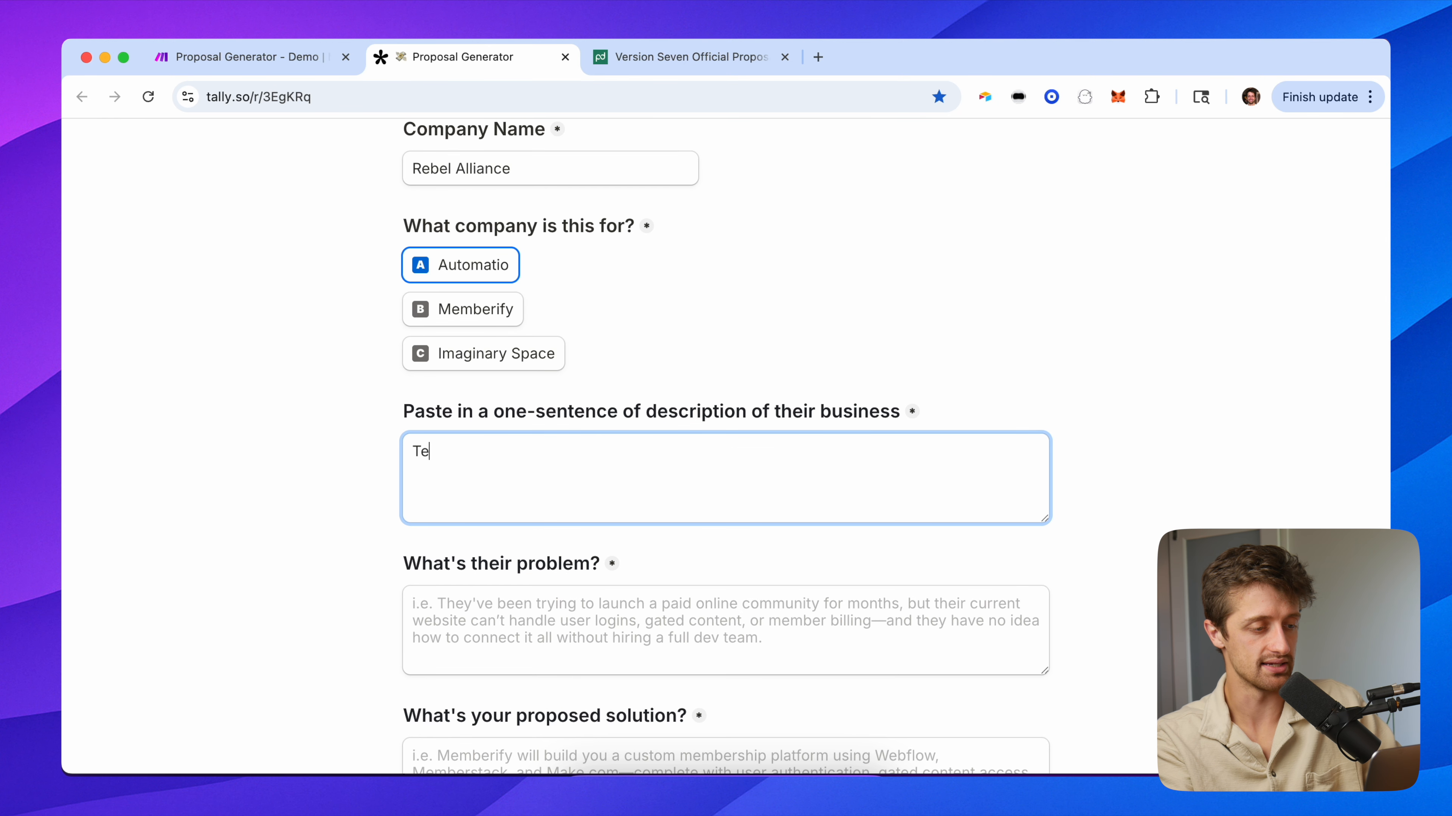
{"action": "type", "text": "st test test"}
{"action": "key", "text": "Tab"}
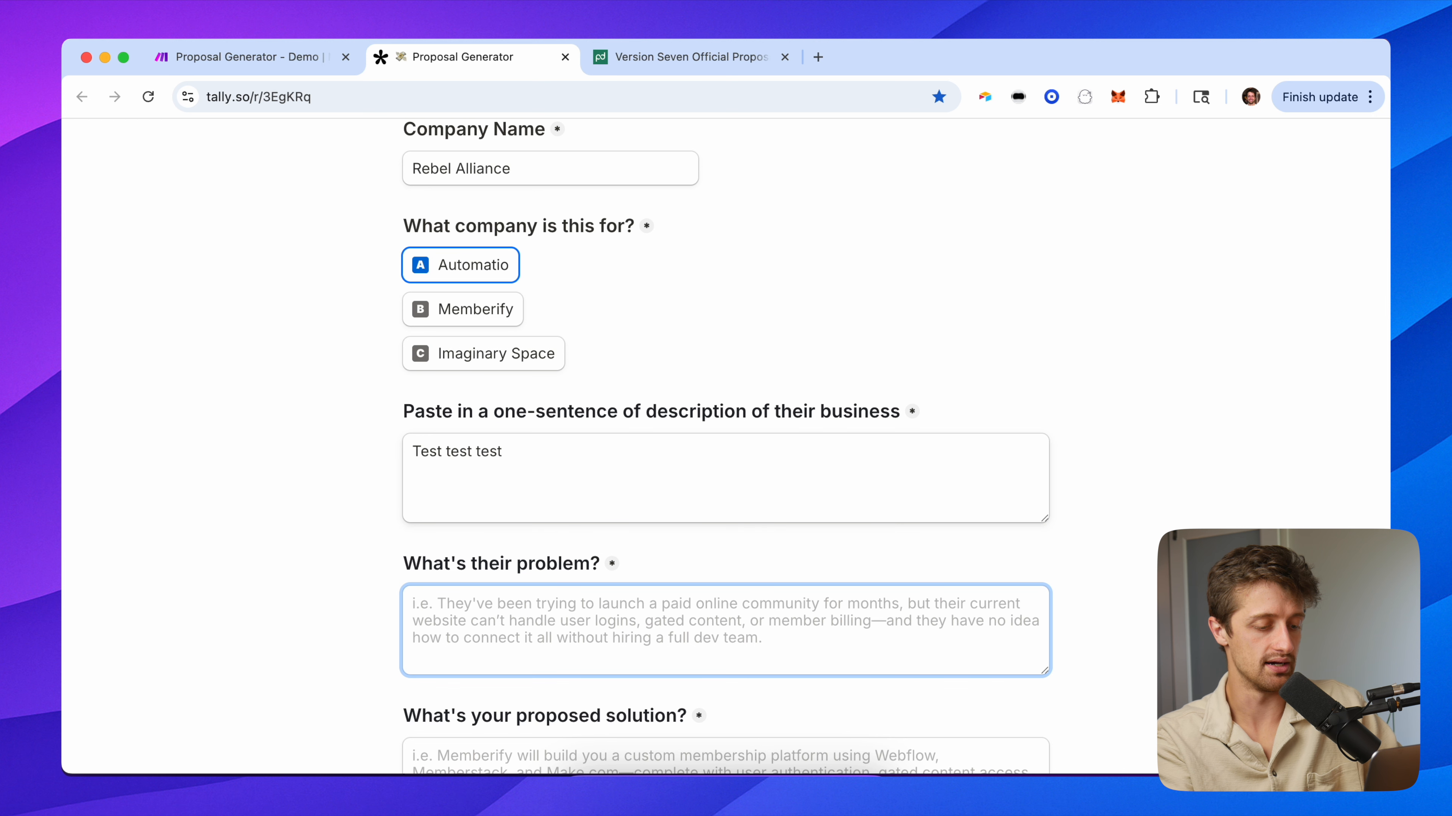
{"action": "type", "text": "This is my pro"}
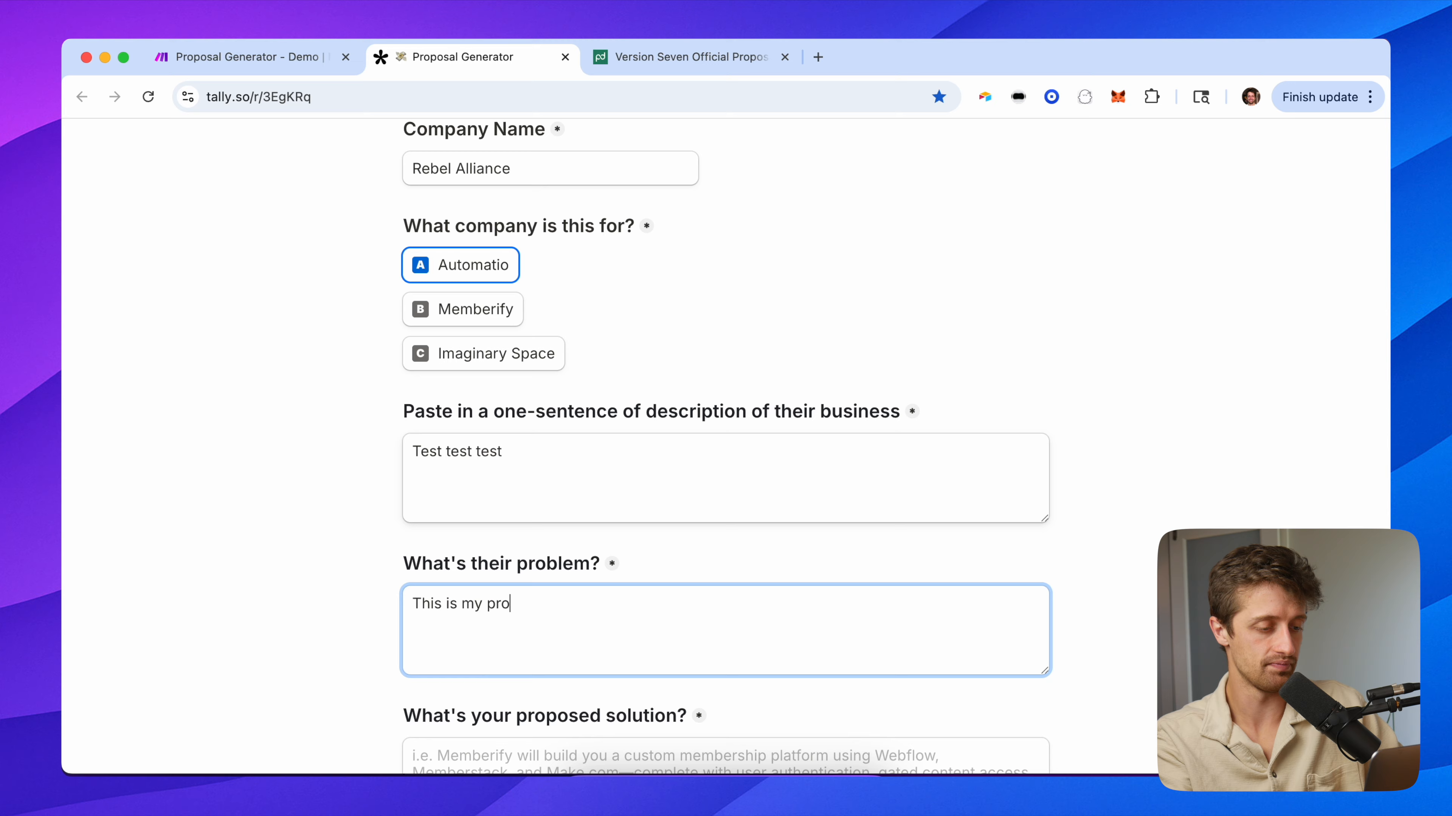
{"action": "key", "text": "Tab"}
{"action": "type", "text": "Here is my sol"}
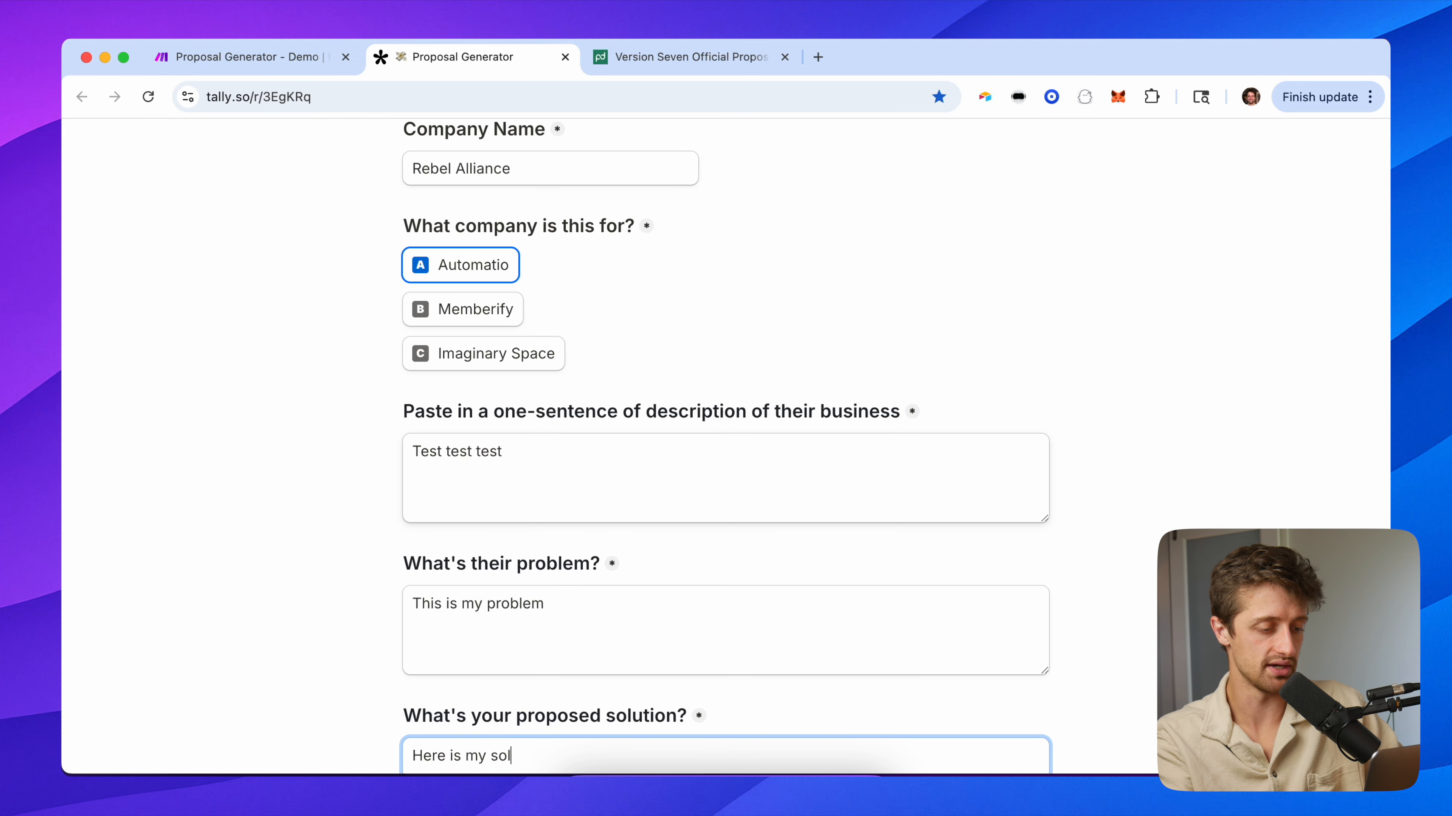
{"action": "type", "text": "ution"}
{"action": "key", "text": "Tab"}
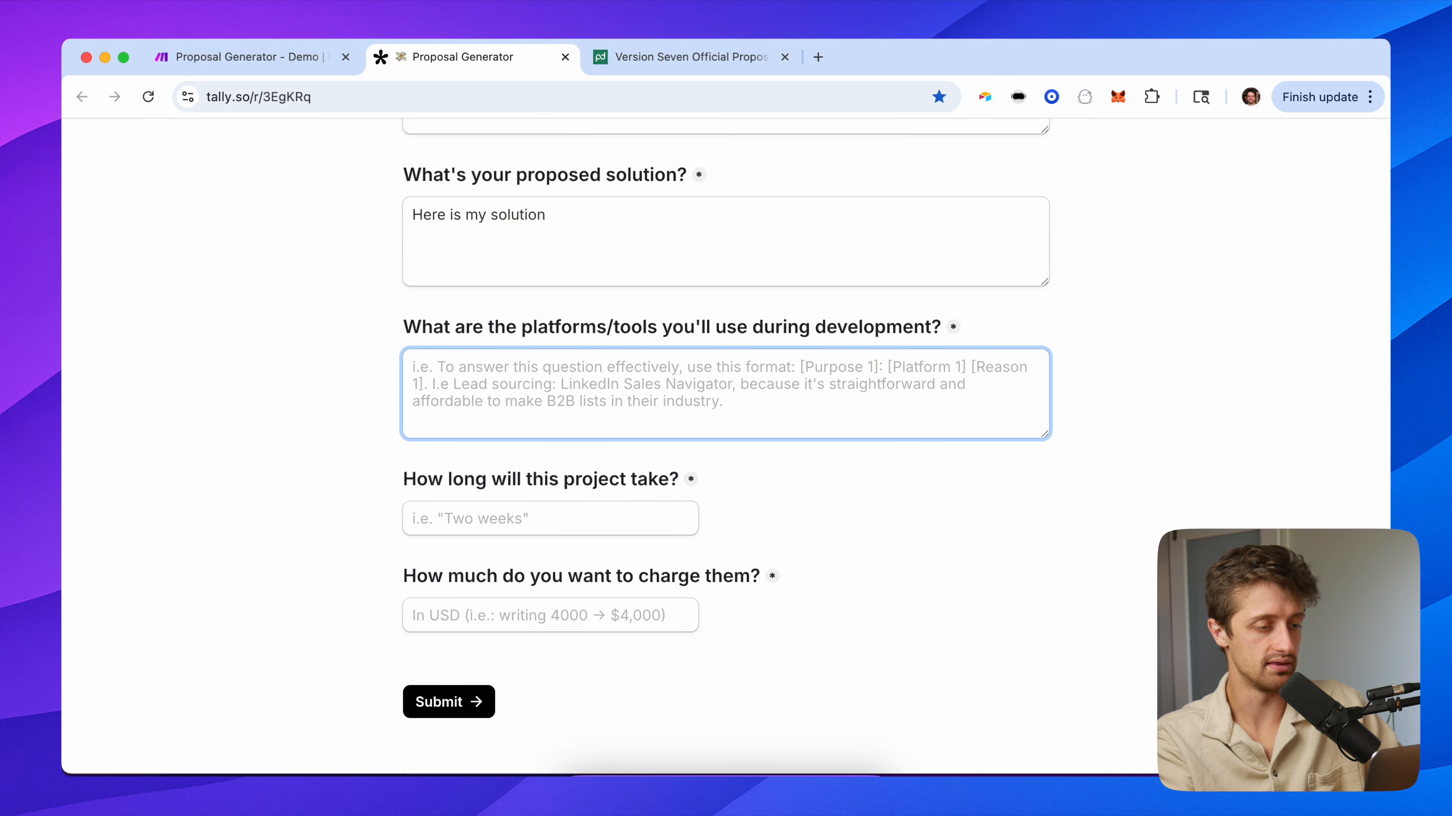
{"action": "type", "text": "Here are my tools"}
{"action": "key", "text": "Tab"}
{"action": "type", "text": "two weeks"}
{"action": "key", "text": "Tab"}
{"action": "type", "text": "5000"}
{"action": "left_click", "coordinate": [454, 702]}
Inspect the Tally trigger's output Fields, then reload the Proposal Generator form for a fresh entry.
{"action": "left_click", "coordinate": [314, 57]}
{"action": "left_click_drag", "start_coordinate": [718, 245], "coordinate": [326, 273]}
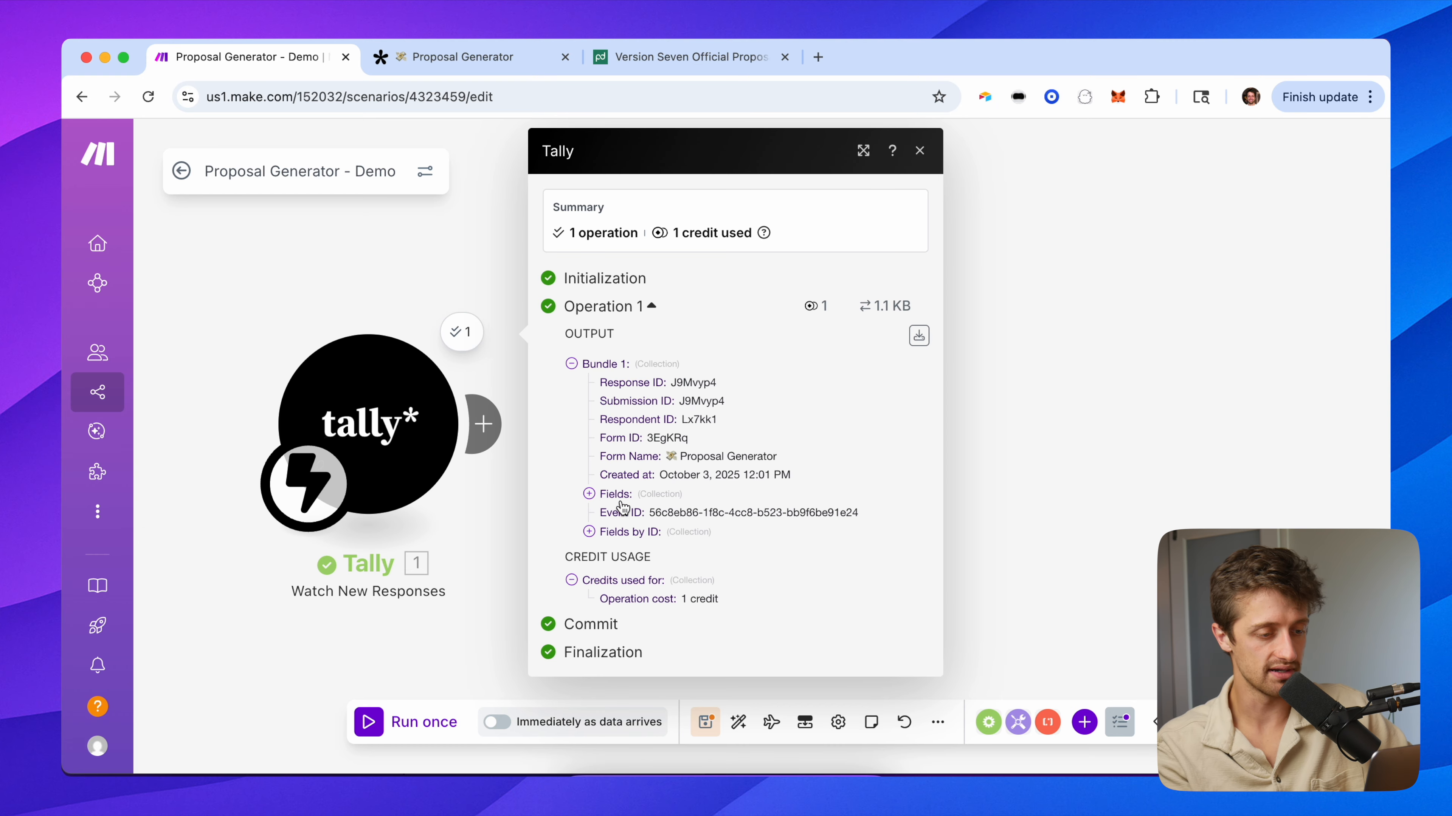
{"action": "left_click", "coordinate": [618, 495]}
{"action": "scroll", "coordinate": [651, 463], "scroll_direction": "down", "scroll_amount": 4}
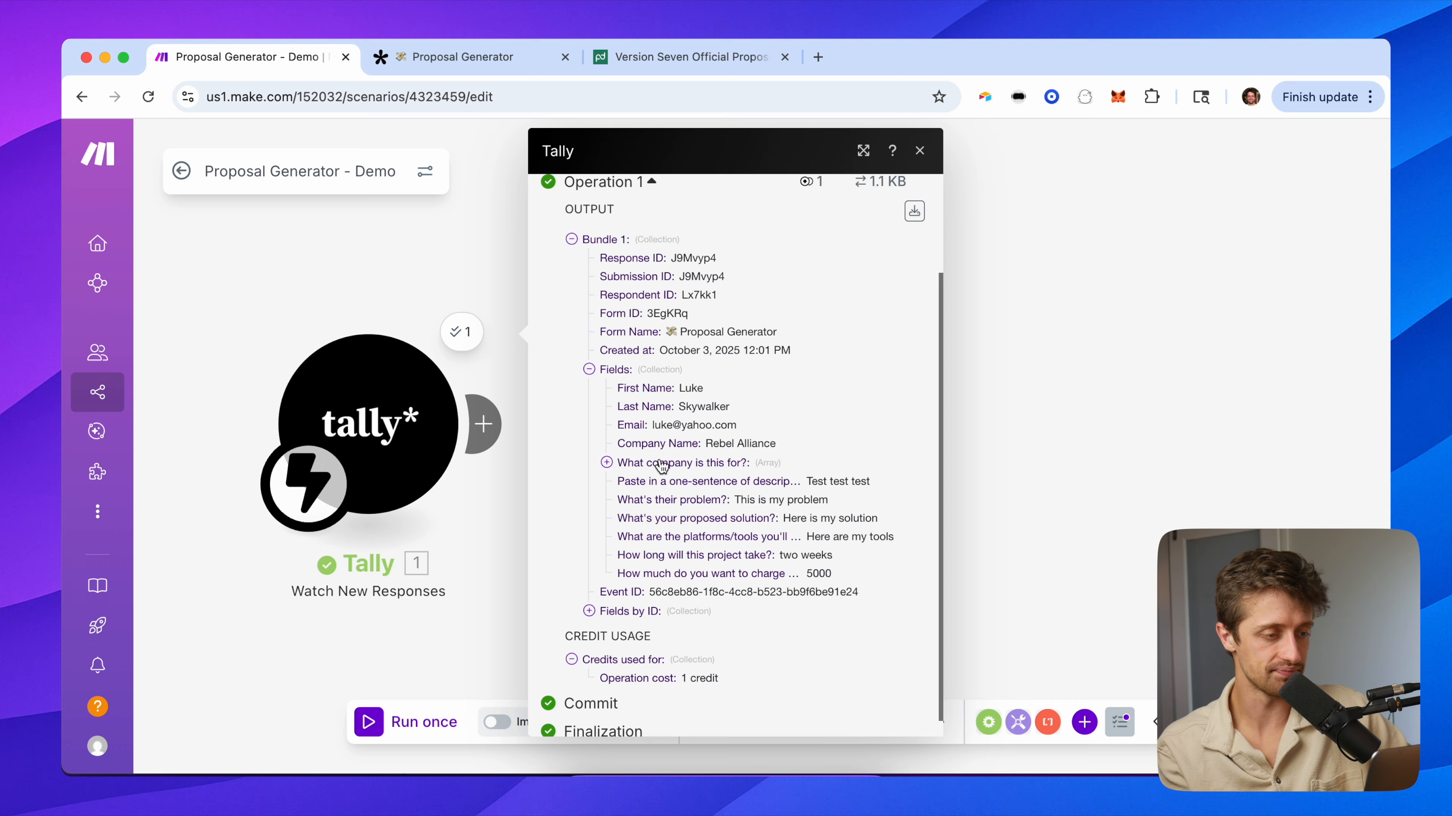
{"action": "left_click", "coordinate": [378, 314]}
{"action": "left_click_drag", "start_coordinate": [553, 275], "coordinate": [534, 270]}
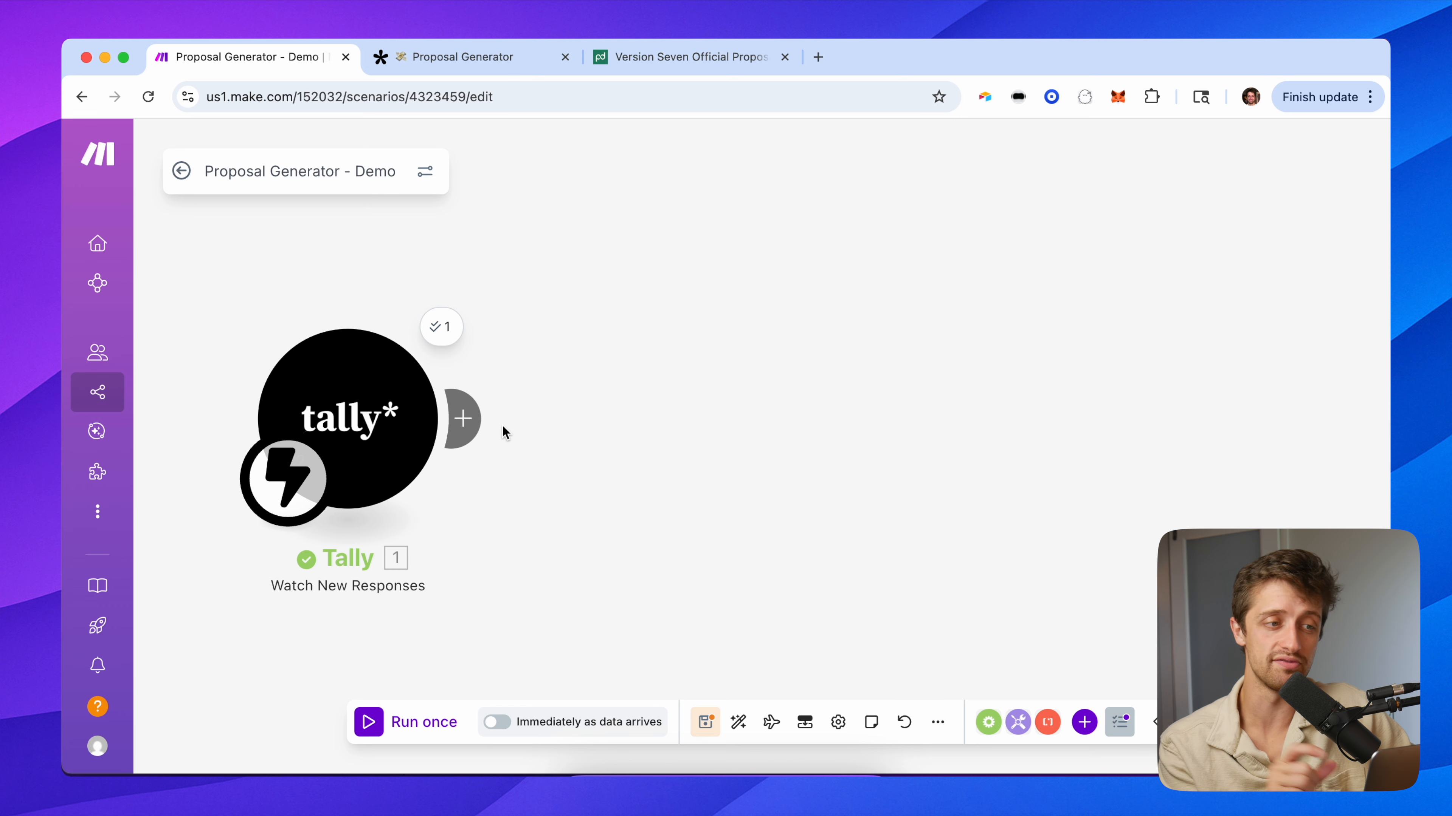
{"action": "left_click", "coordinate": [469, 57]}
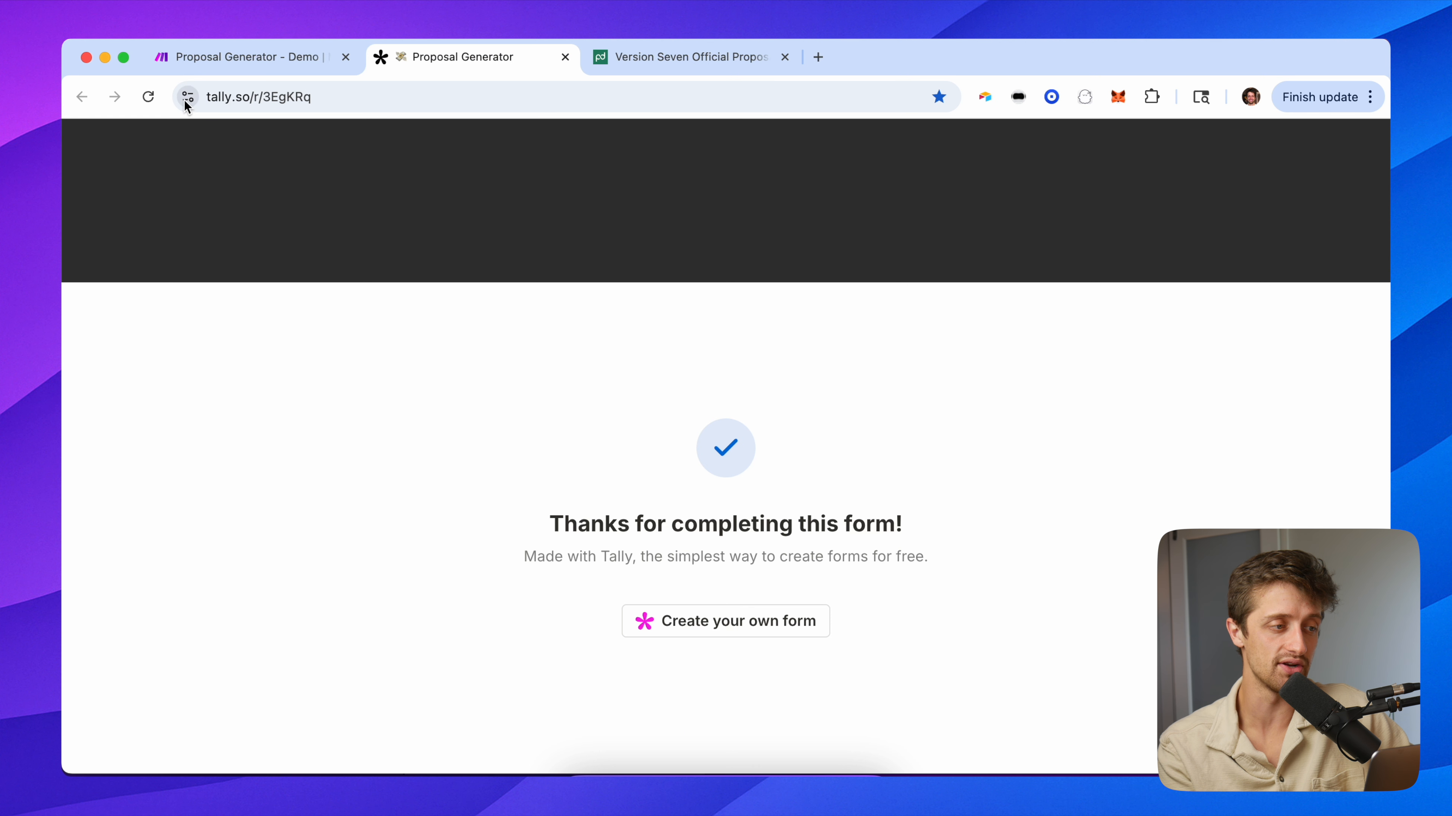
{"action": "left_click", "coordinate": [156, 95]}
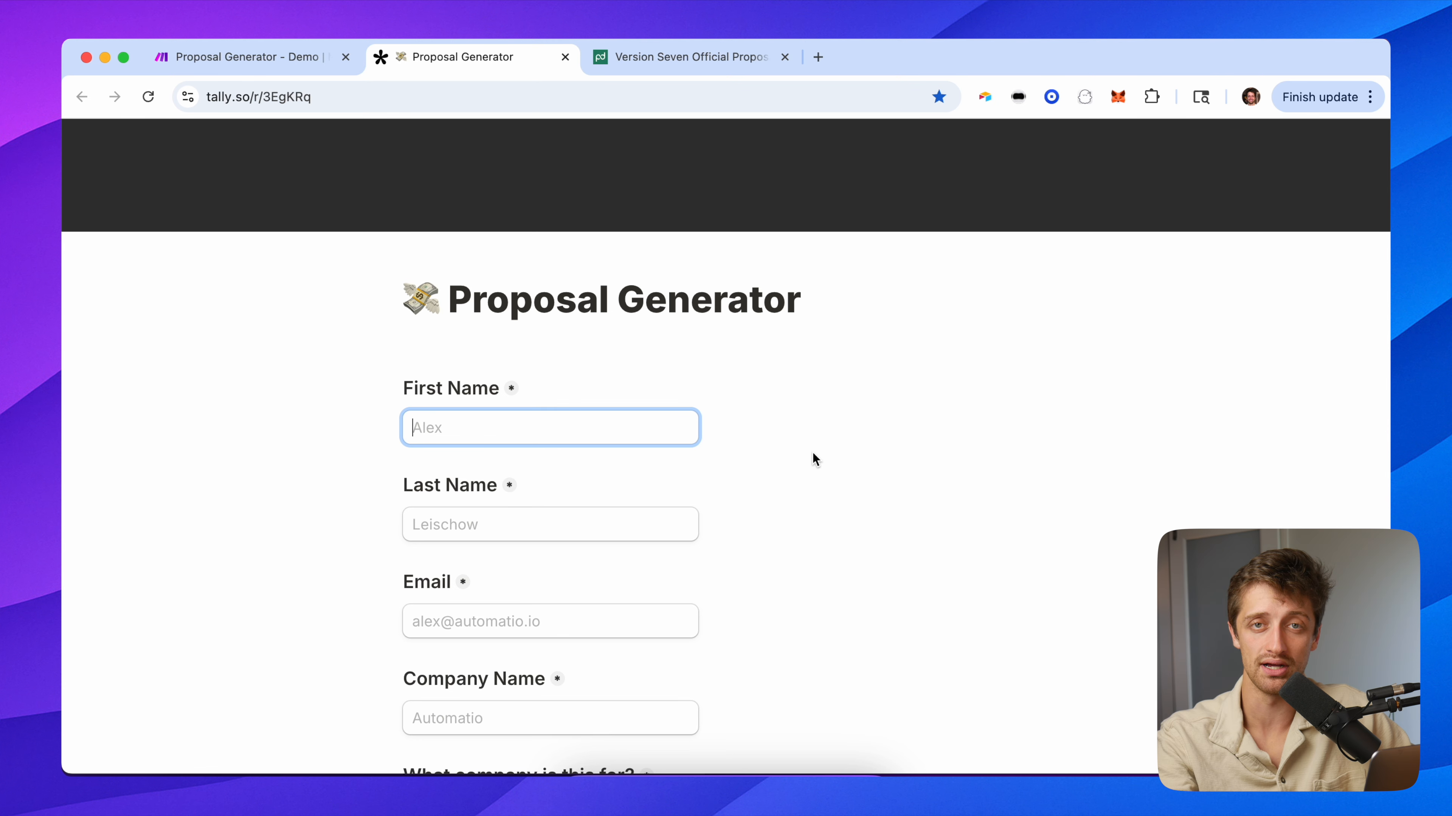
Go back to the Make scenario and paste the copied Generate Proposal module.
{"action": "left_click", "coordinate": [679, 61]}
{"action": "scroll", "coordinate": [657, 625], "scroll_direction": "down", "scroll_amount": 3}
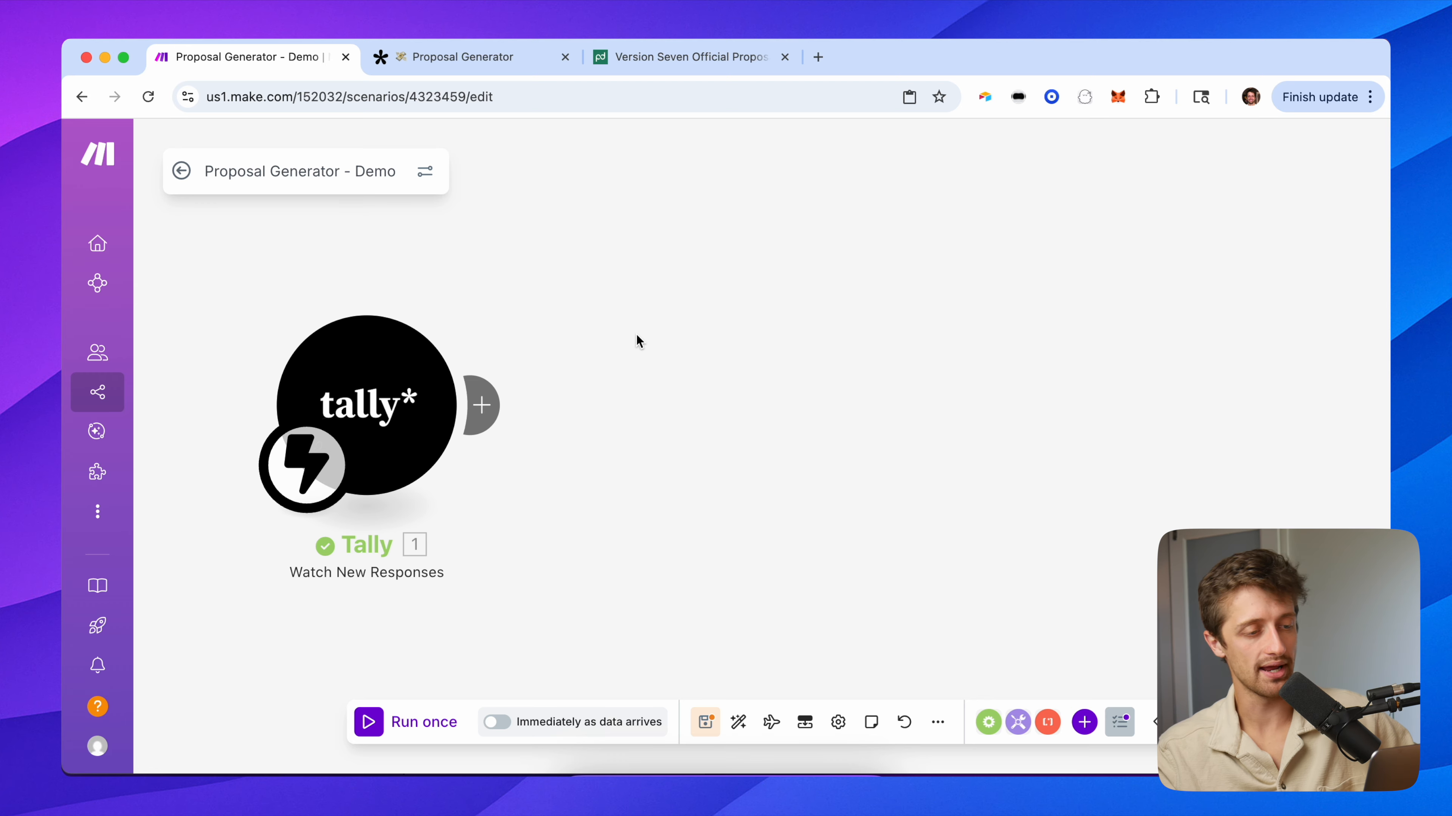
{"action": "key", "text": "super+v"}
Connect the pasted Generate Proposal module after the Tally trigger, then recheck the form and template.
{"action": "left_click_drag", "start_coordinate": [634, 338], "coordinate": [704, 422]}
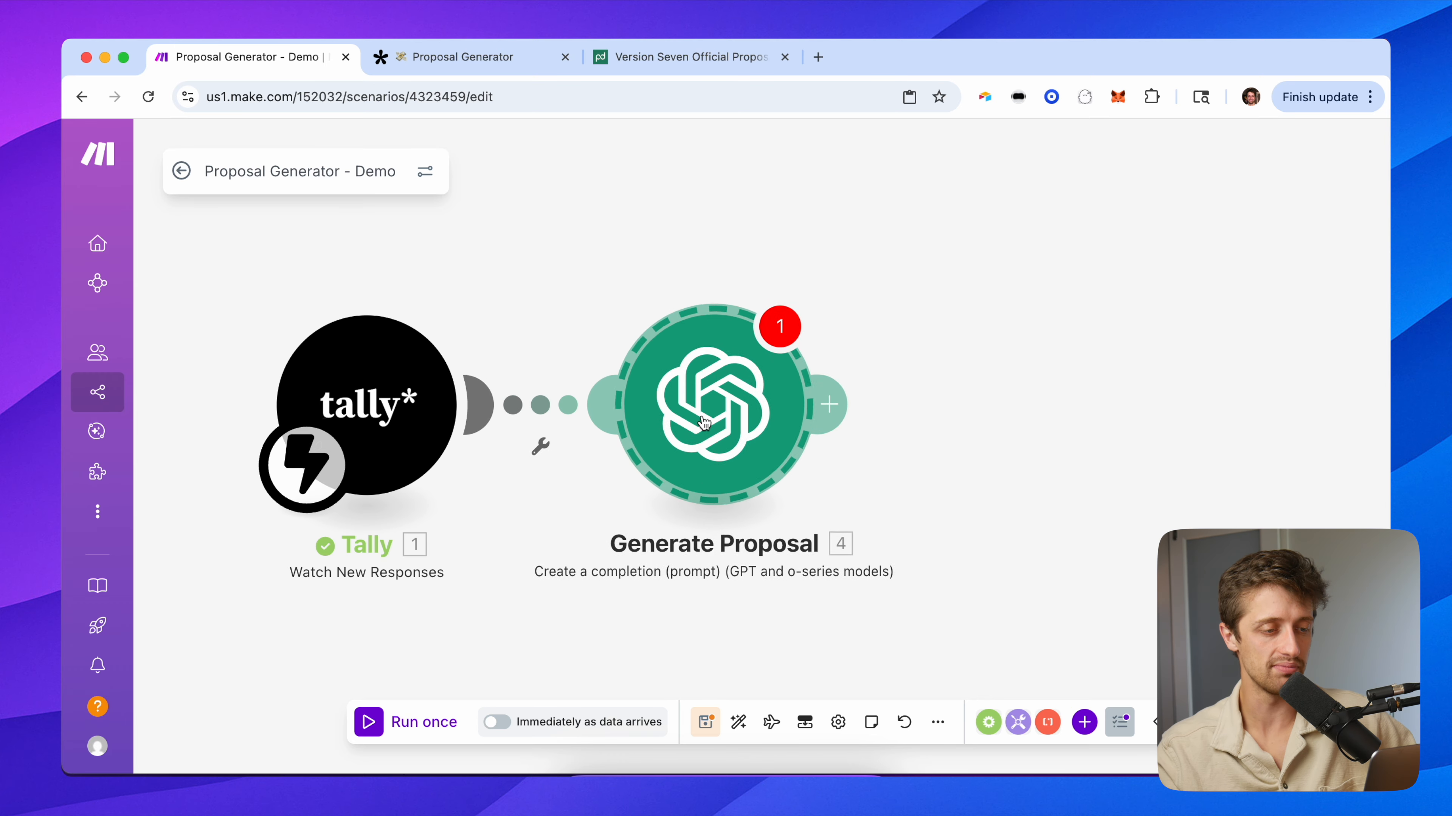
{"action": "left_click_drag", "start_coordinate": [609, 296], "coordinate": [563, 305]}
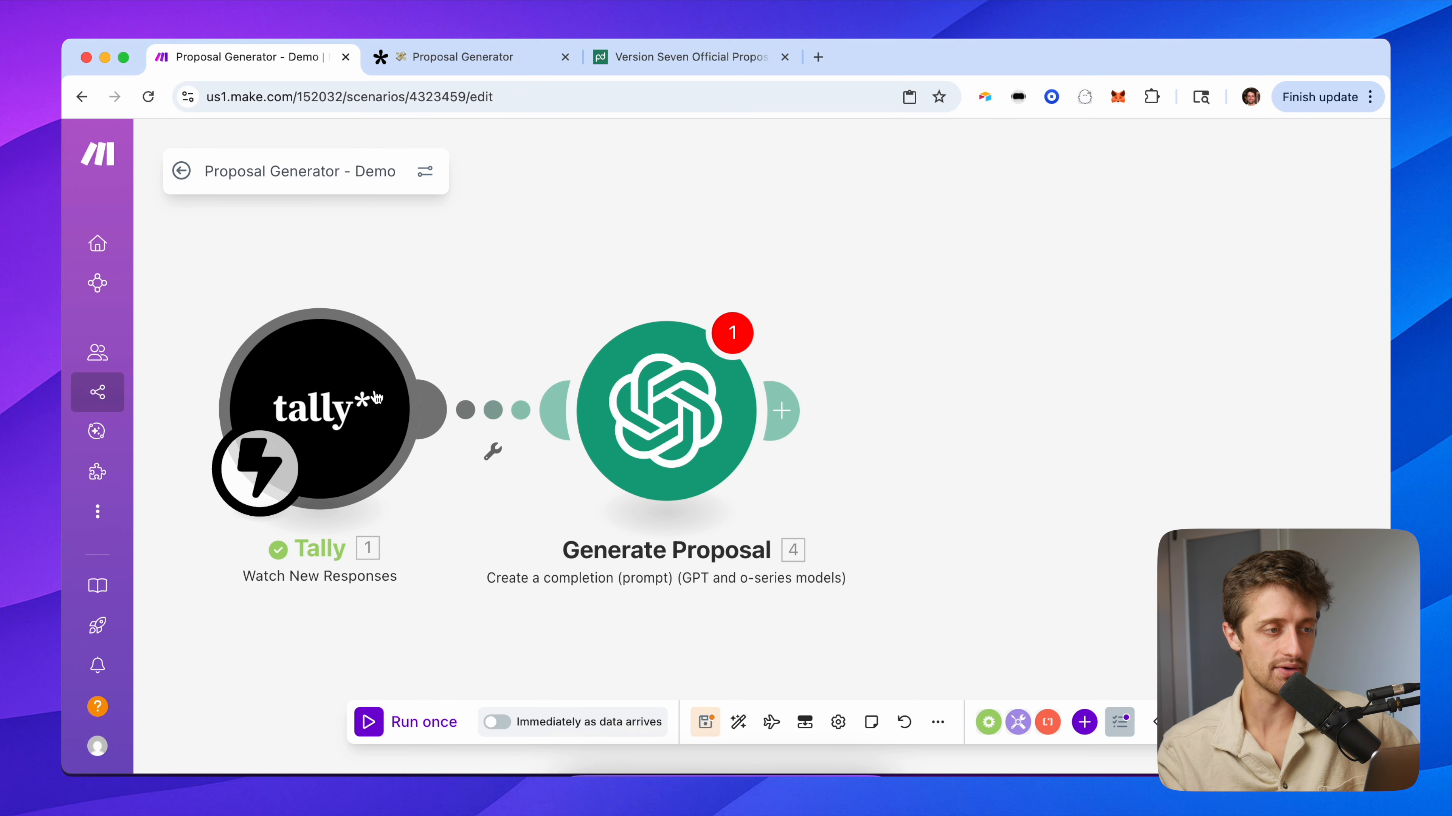
{"action": "left_click", "coordinate": [451, 57]}
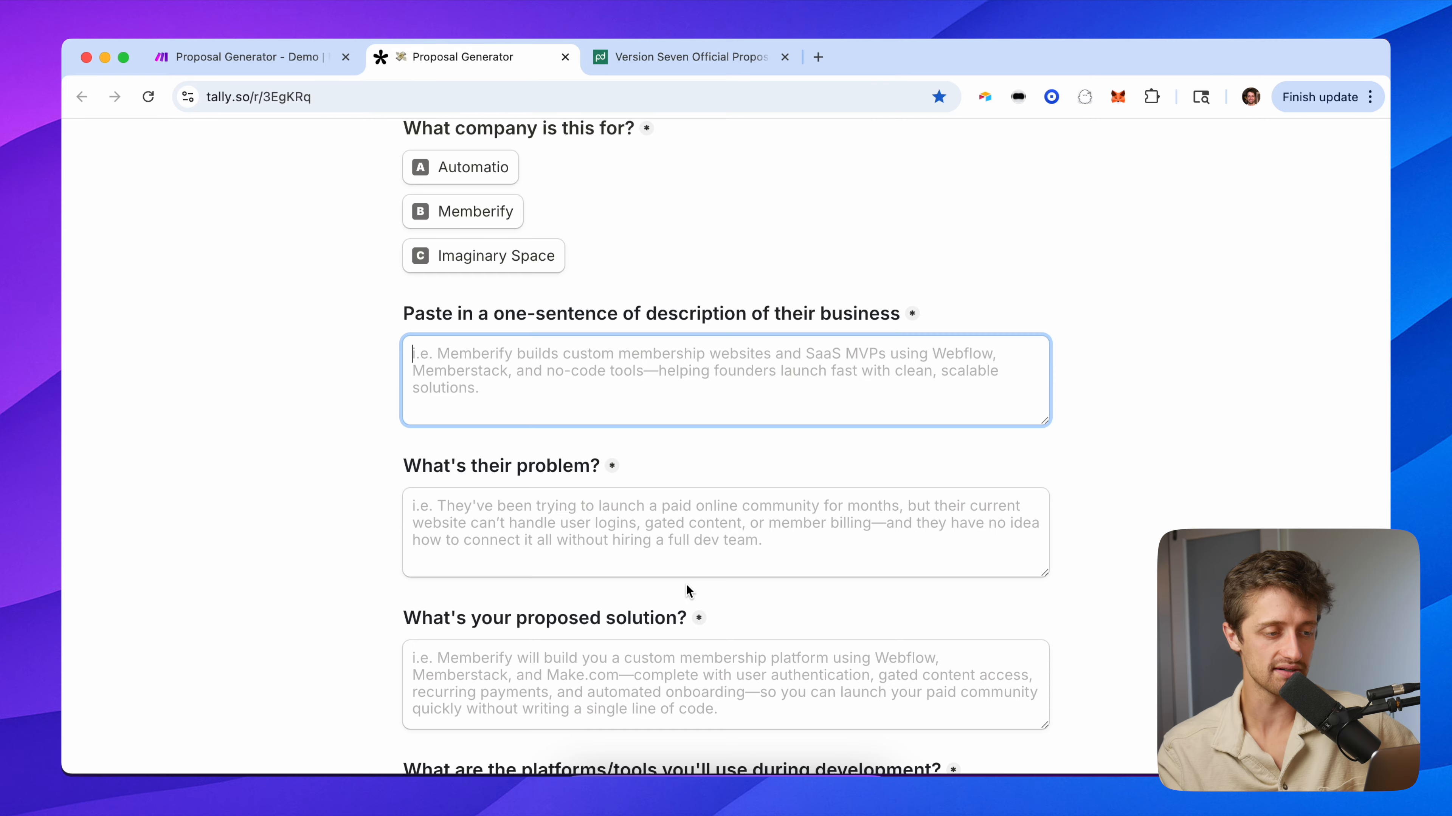
{"action": "scroll", "coordinate": [686, 584], "scroll_direction": "down", "scroll_amount": 4}
{"action": "scroll", "coordinate": [687, 584], "scroll_direction": "up", "scroll_amount": 7}
{"action": "scroll", "coordinate": [617, 419], "scroll_direction": "up", "scroll_amount": 4}
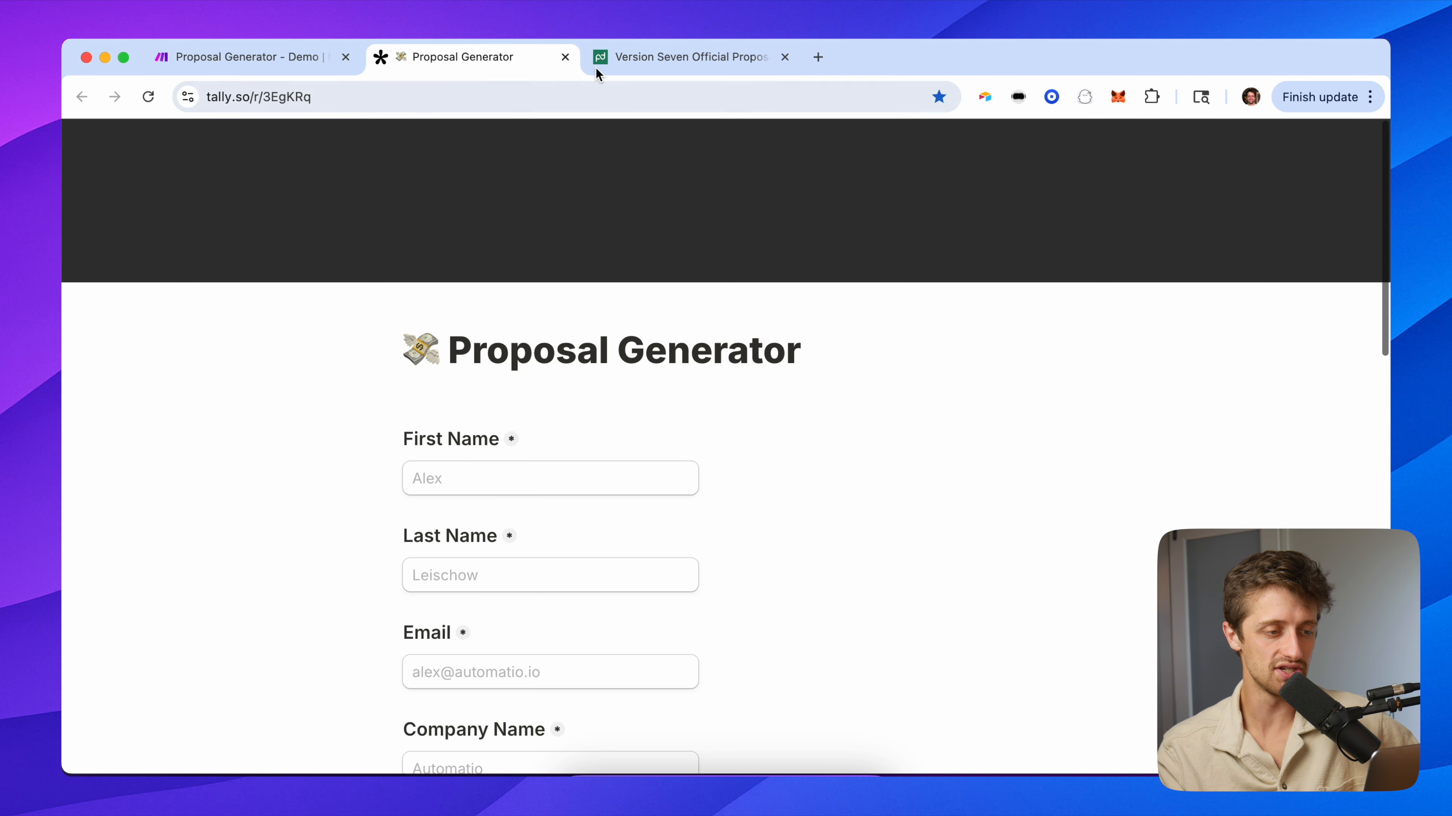
{"action": "left_click", "coordinate": [251, 57]}
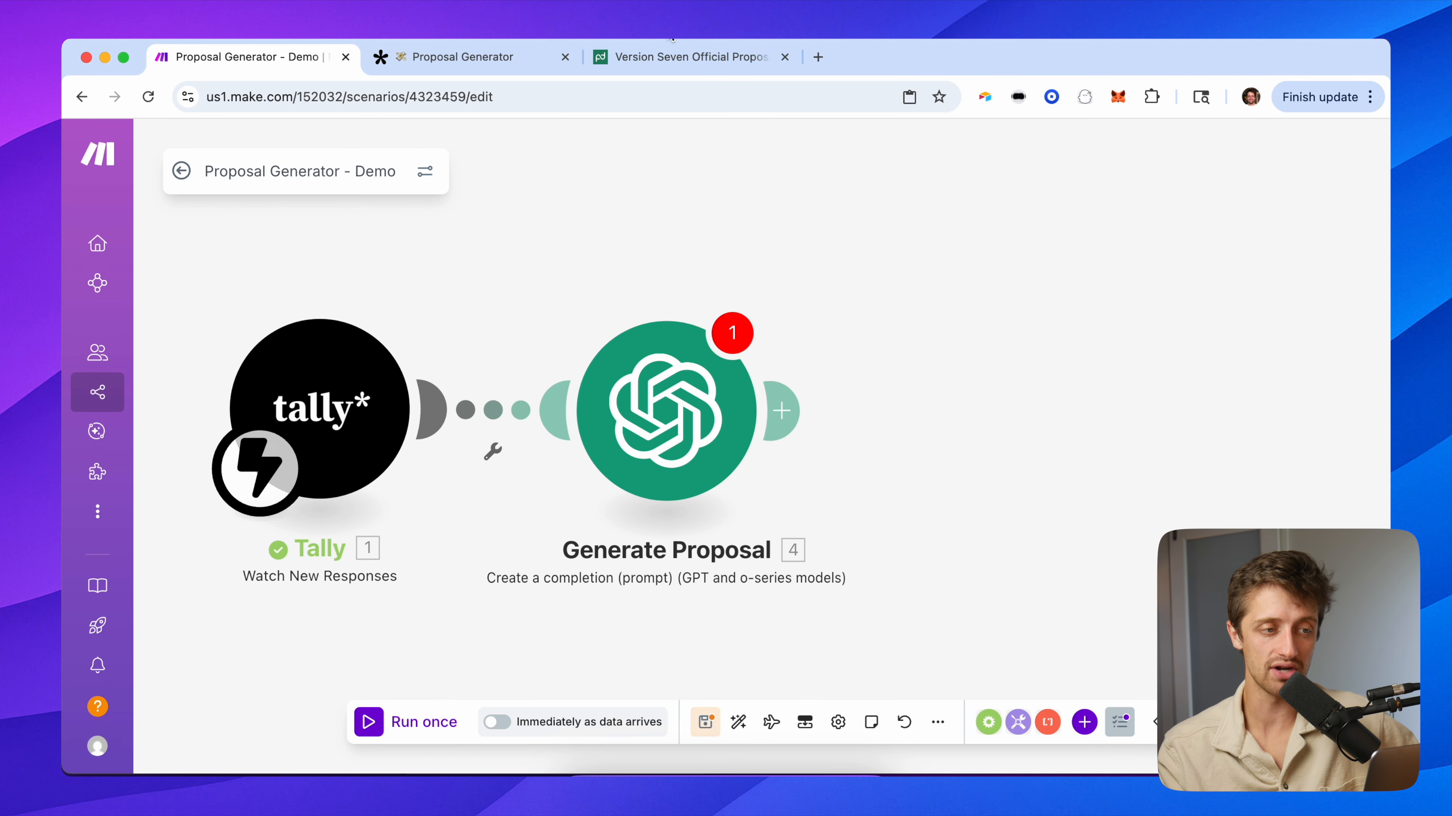
{"action": "left_click", "coordinate": [683, 55]}
{"action": "scroll", "coordinate": [819, 483], "scroll_direction": "down", "scroll_amount": 20}
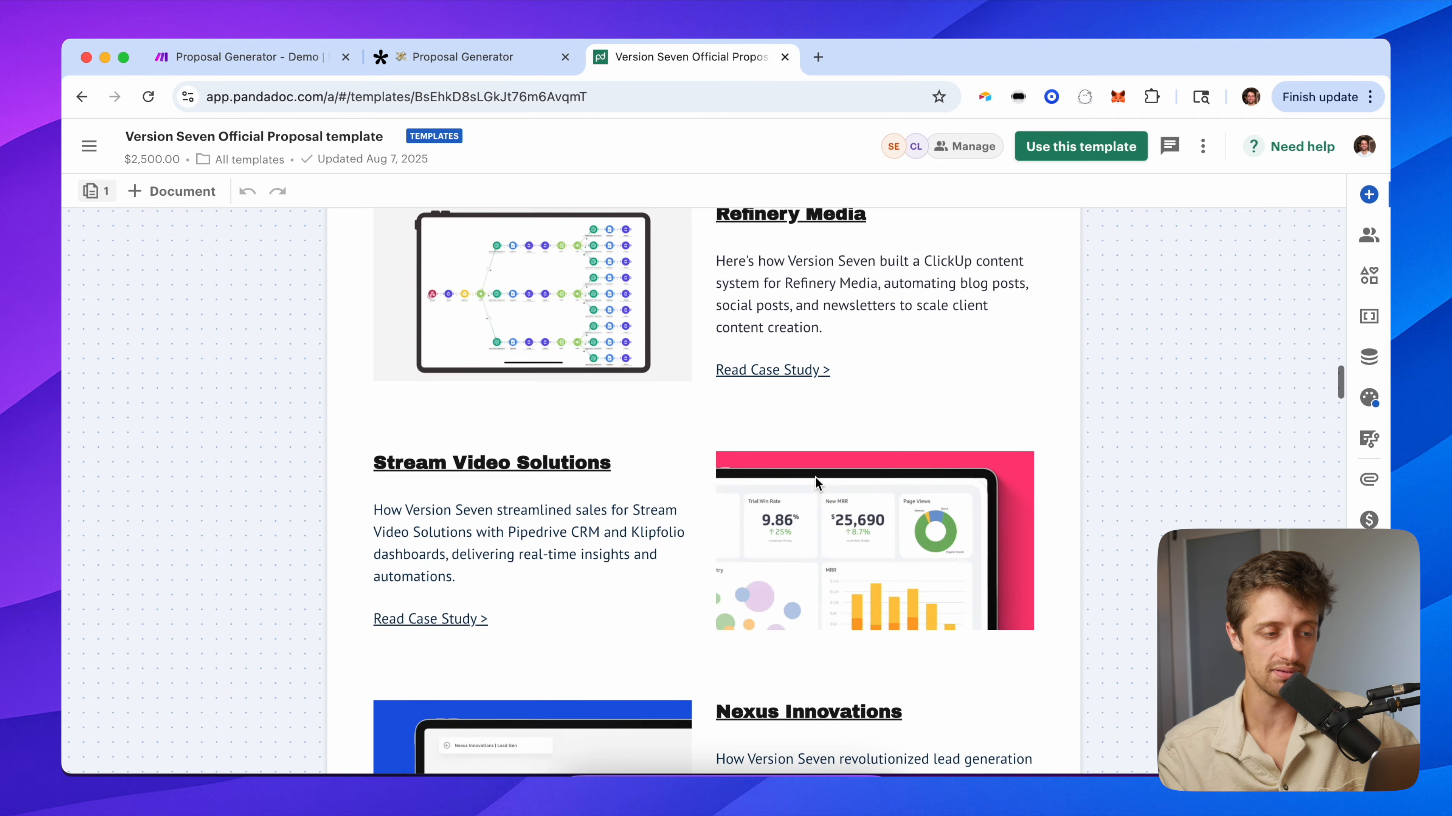
Scroll the template to The Challenge section, then open Generate Proposal's settings in Make.
{"action": "scroll", "coordinate": [818, 485], "scroll_direction": "down", "scroll_amount": 1}
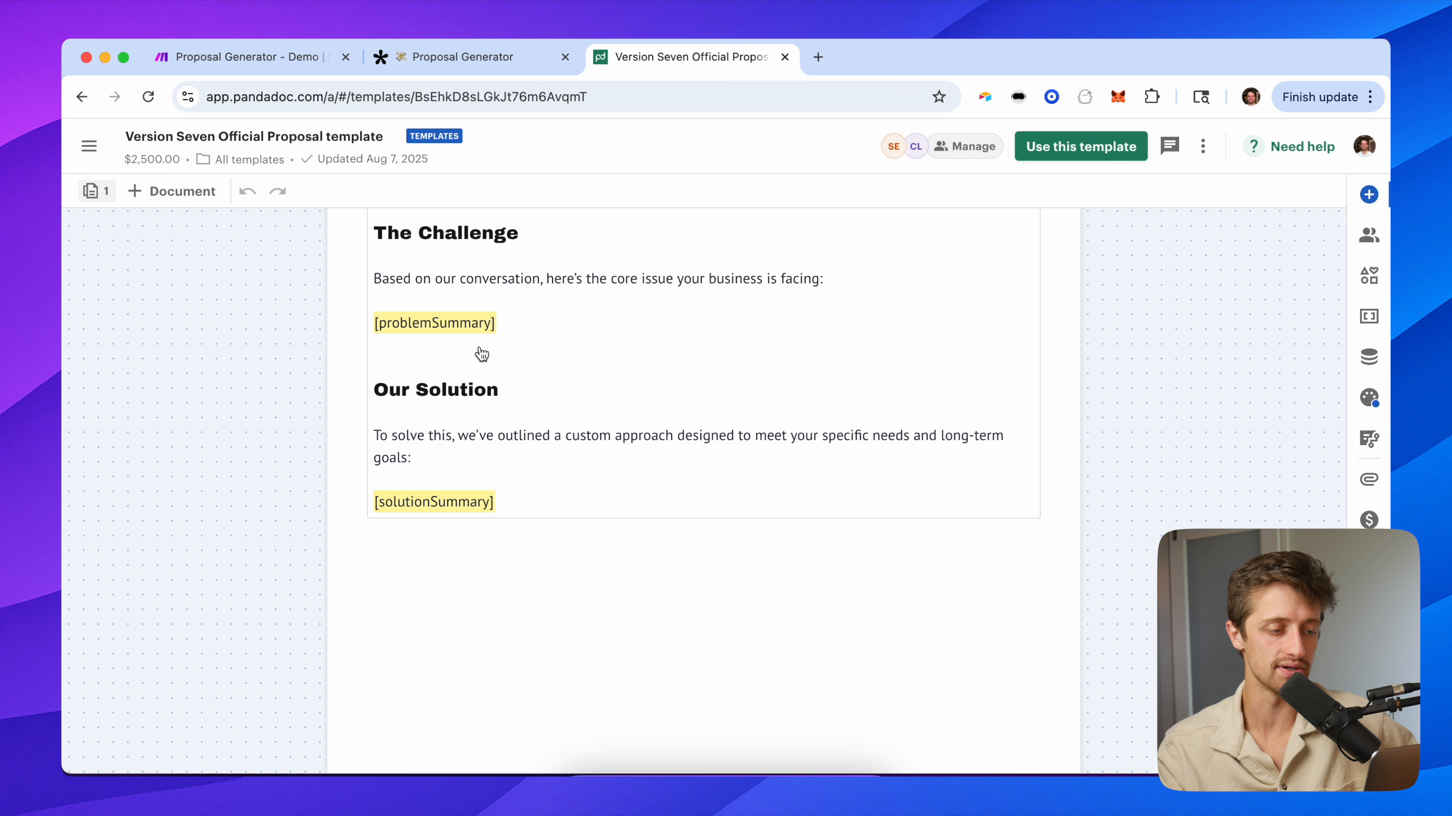
{"action": "left_click", "coordinate": [245, 67]}
{"action": "left_click", "coordinate": [658, 375]}
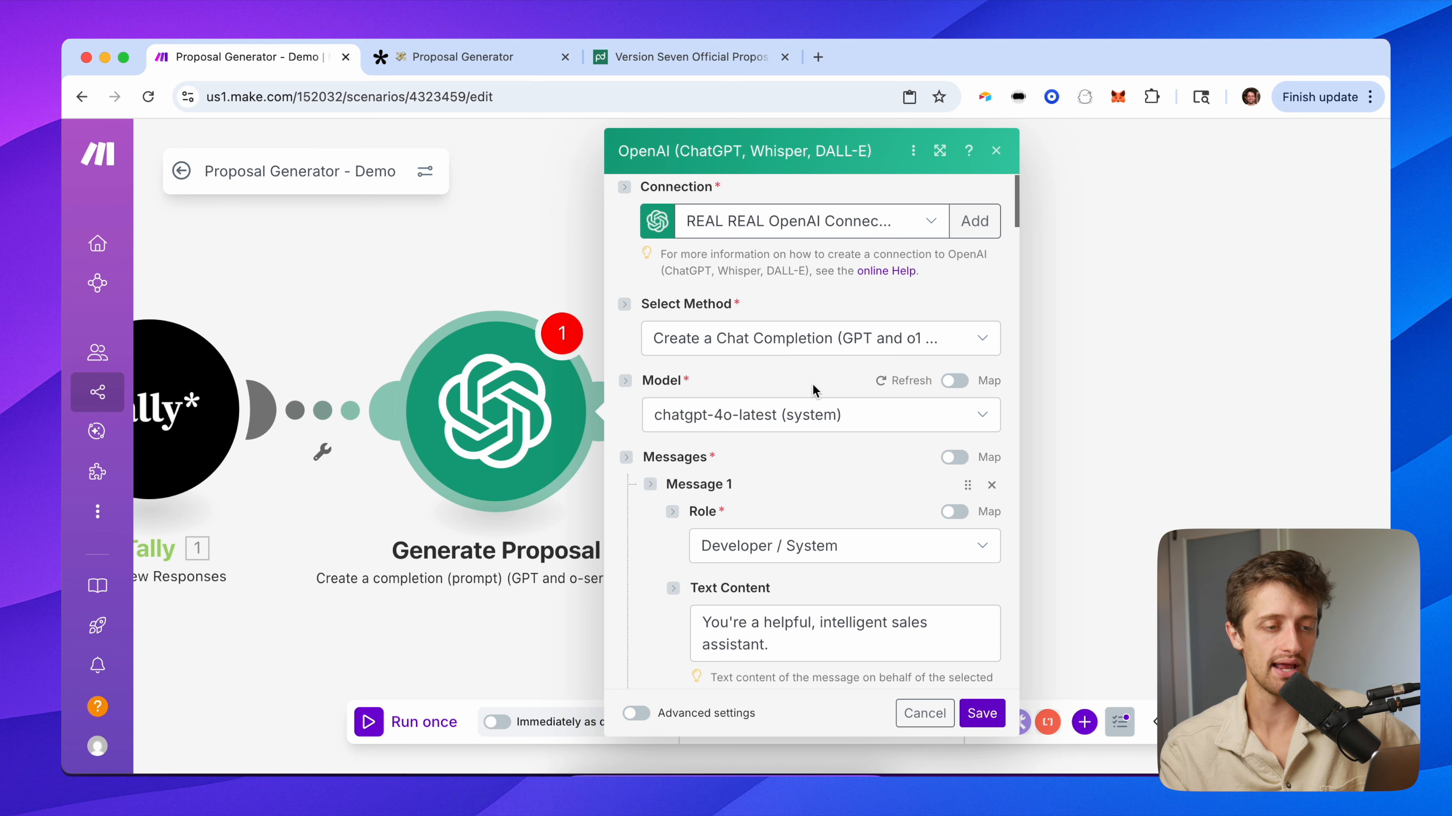
{"action": "scroll", "coordinate": [812, 383], "scroll_direction": "down", "scroll_amount": 2}
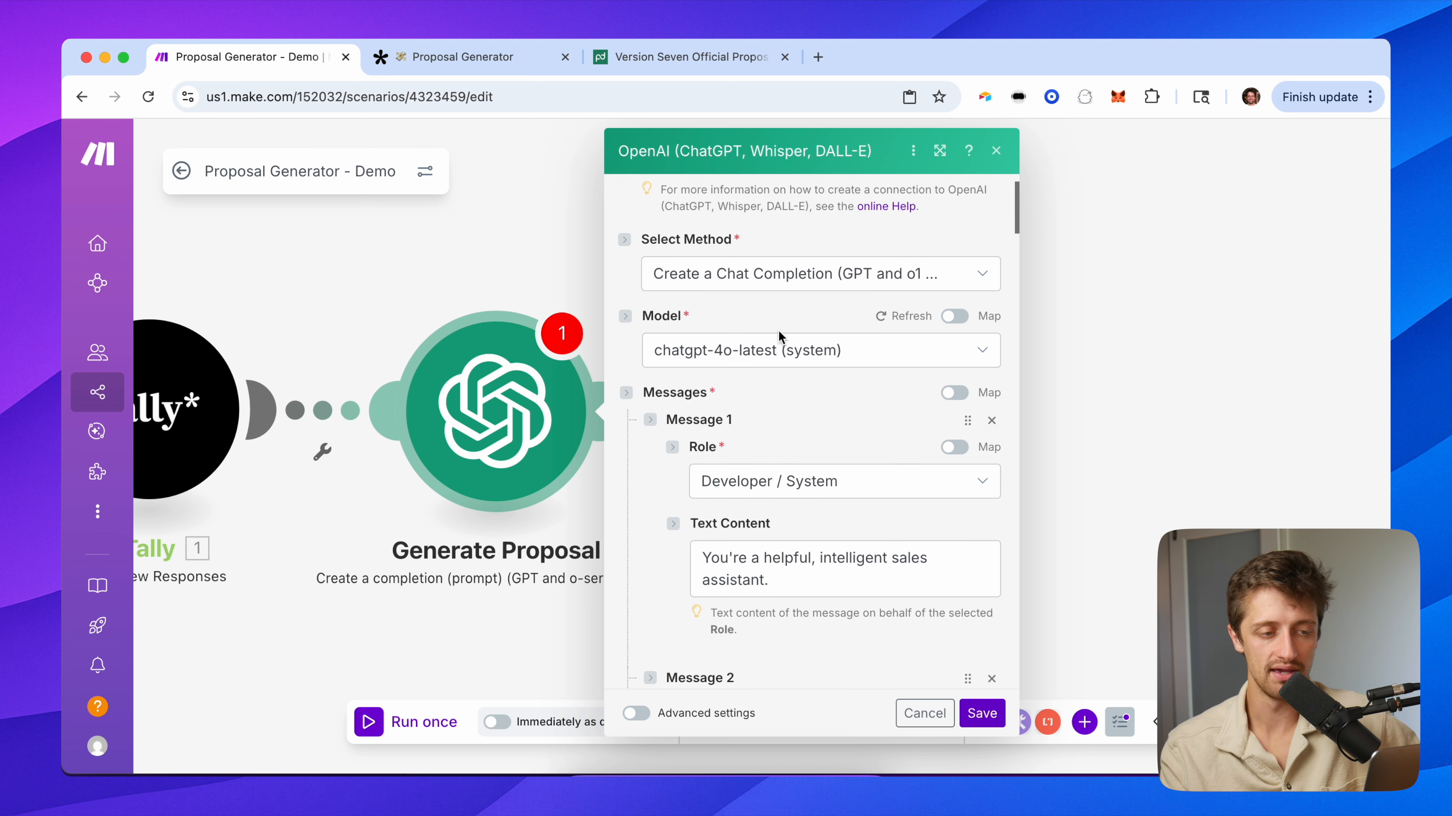
{"action": "scroll", "coordinate": [738, 379], "scroll_direction": "down", "scroll_amount": 6}
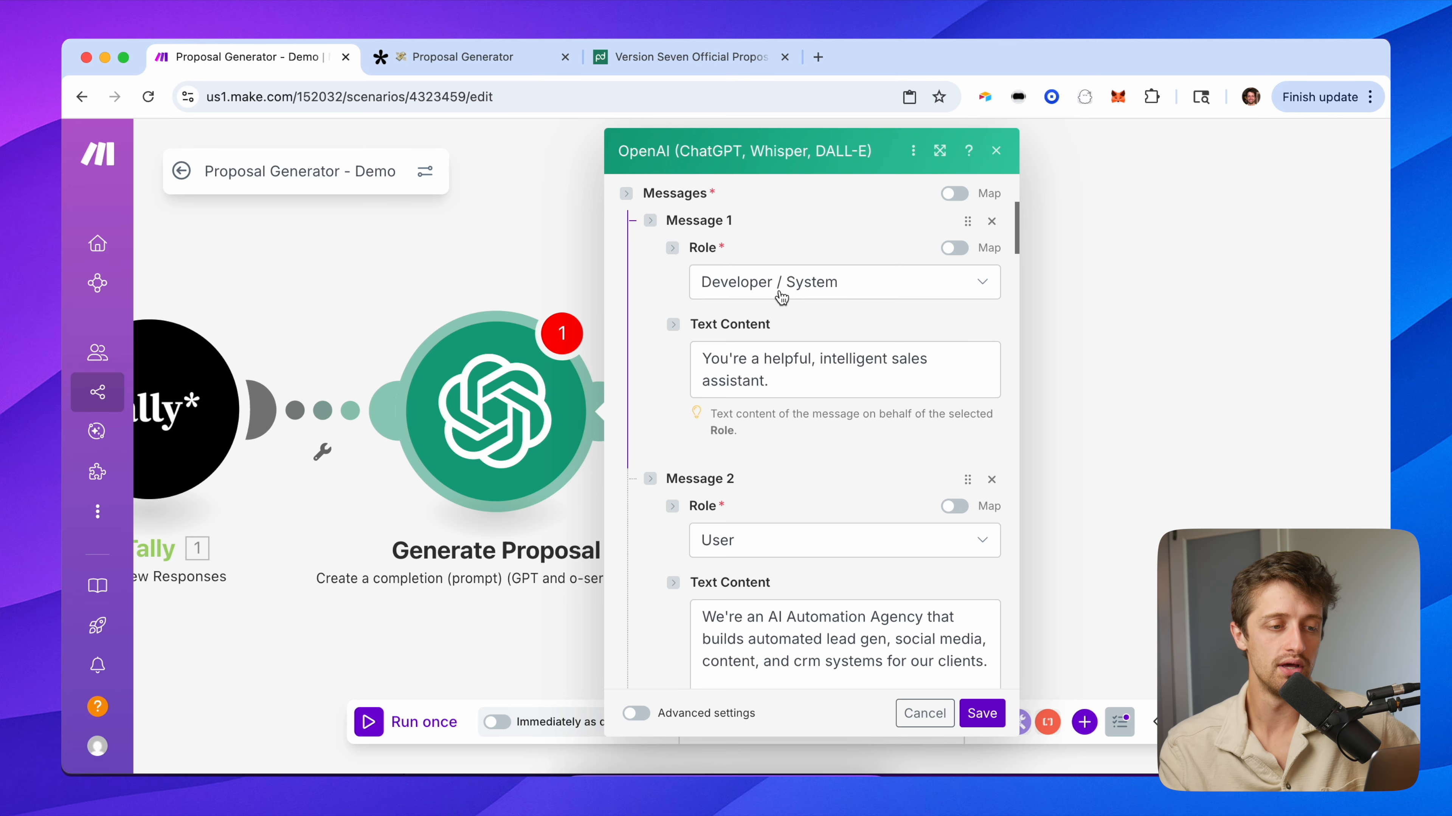
{"action": "left_click_drag", "start_coordinate": [802, 382], "coordinate": [664, 318]}
{"action": "left_click", "coordinate": [666, 392]}
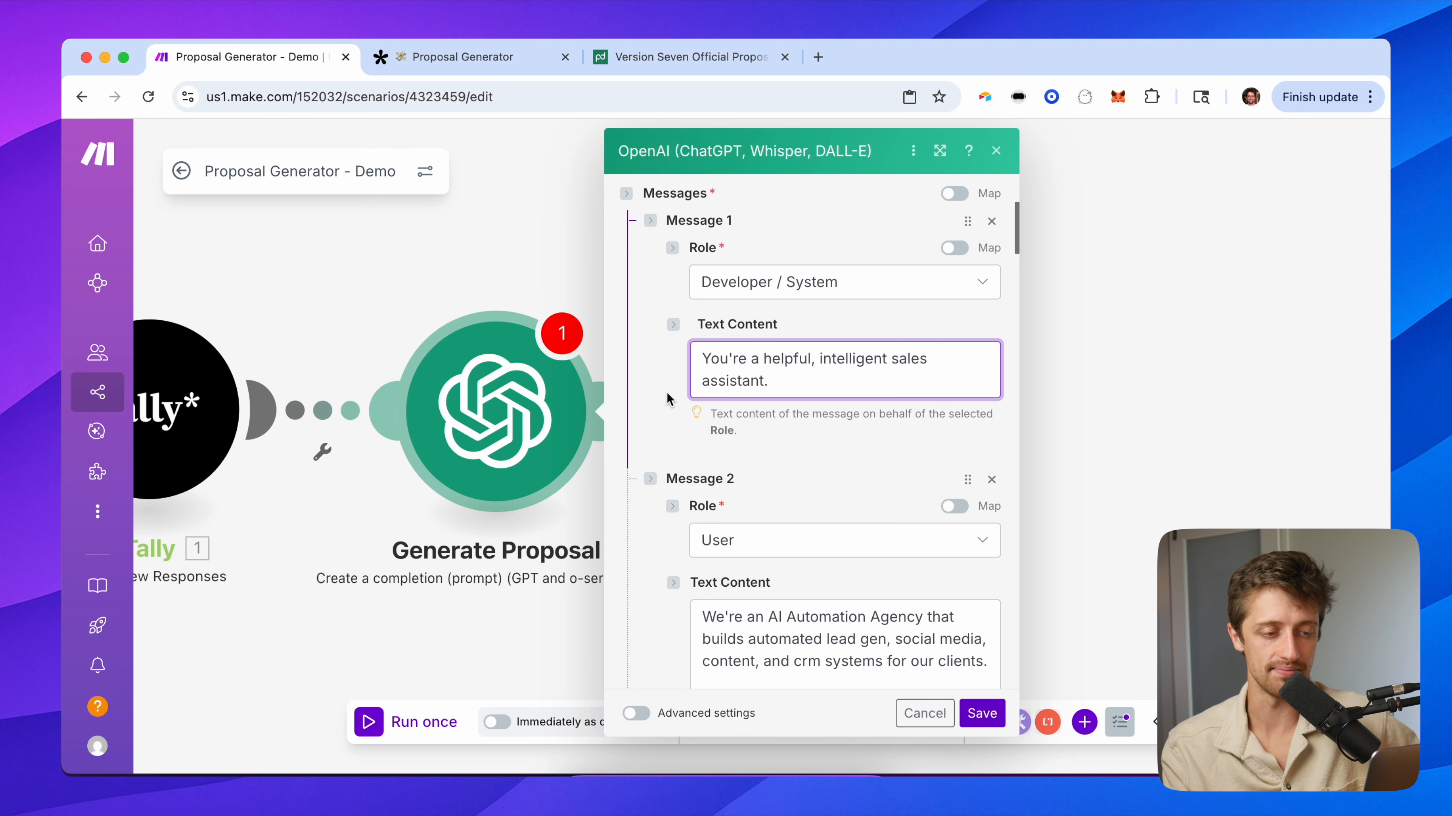
{"action": "scroll", "coordinate": [663, 433], "scroll_direction": "down", "scroll_amount": 8}
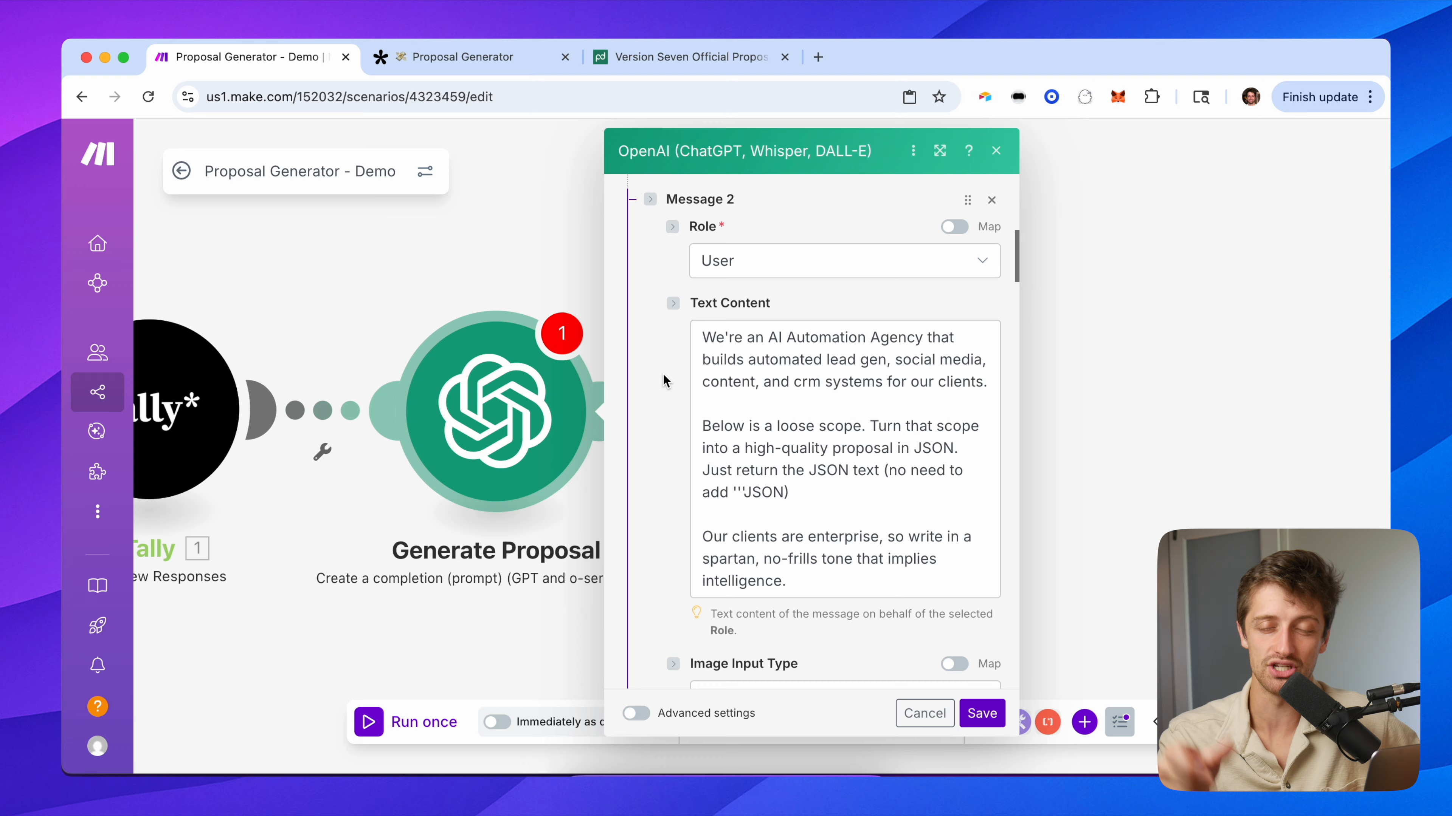
{"action": "scroll", "coordinate": [663, 381], "scroll_direction": "down", "scroll_amount": 1}
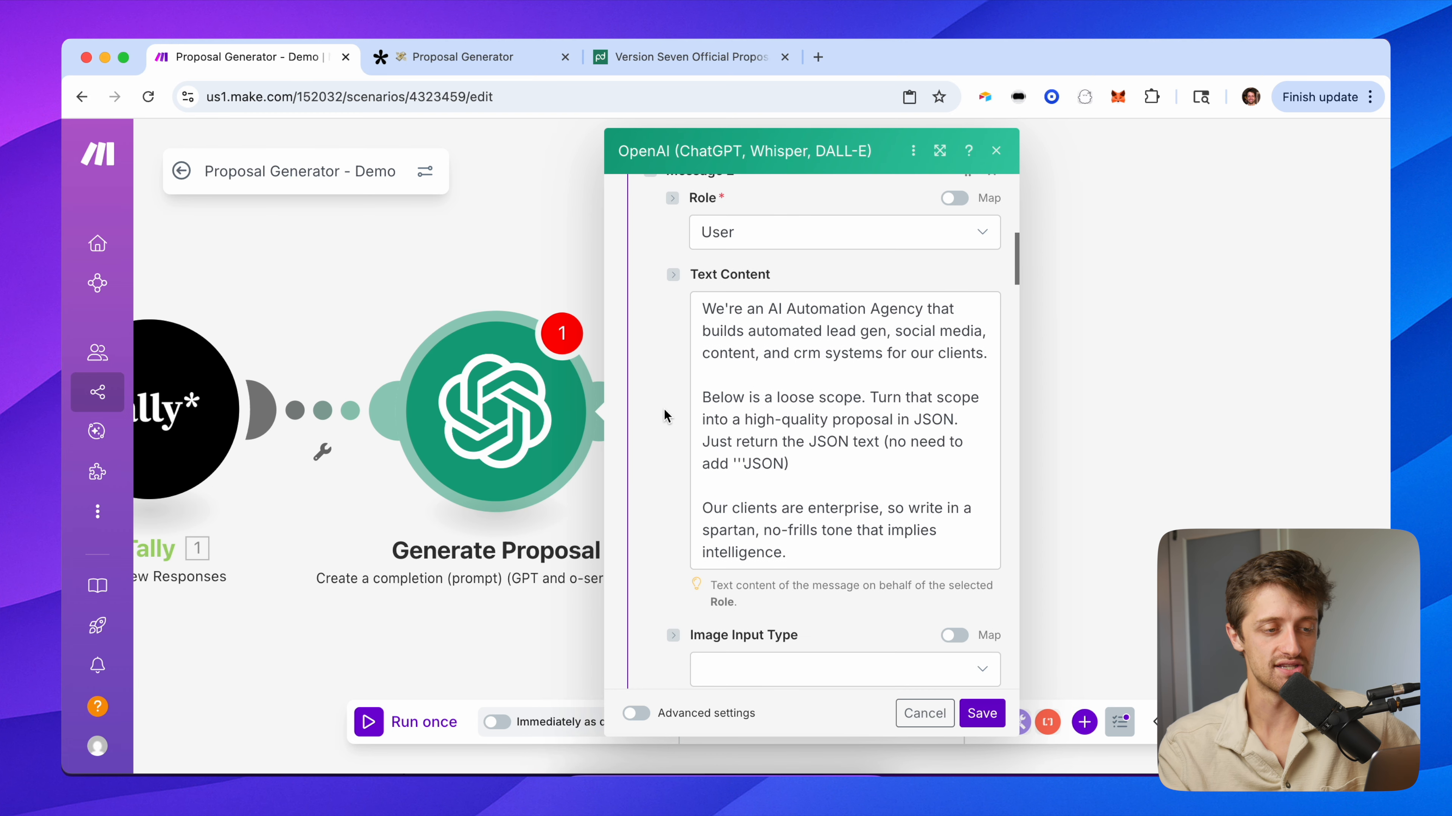
{"action": "left_click_drag", "start_coordinate": [704, 310], "coordinate": [878, 463]}
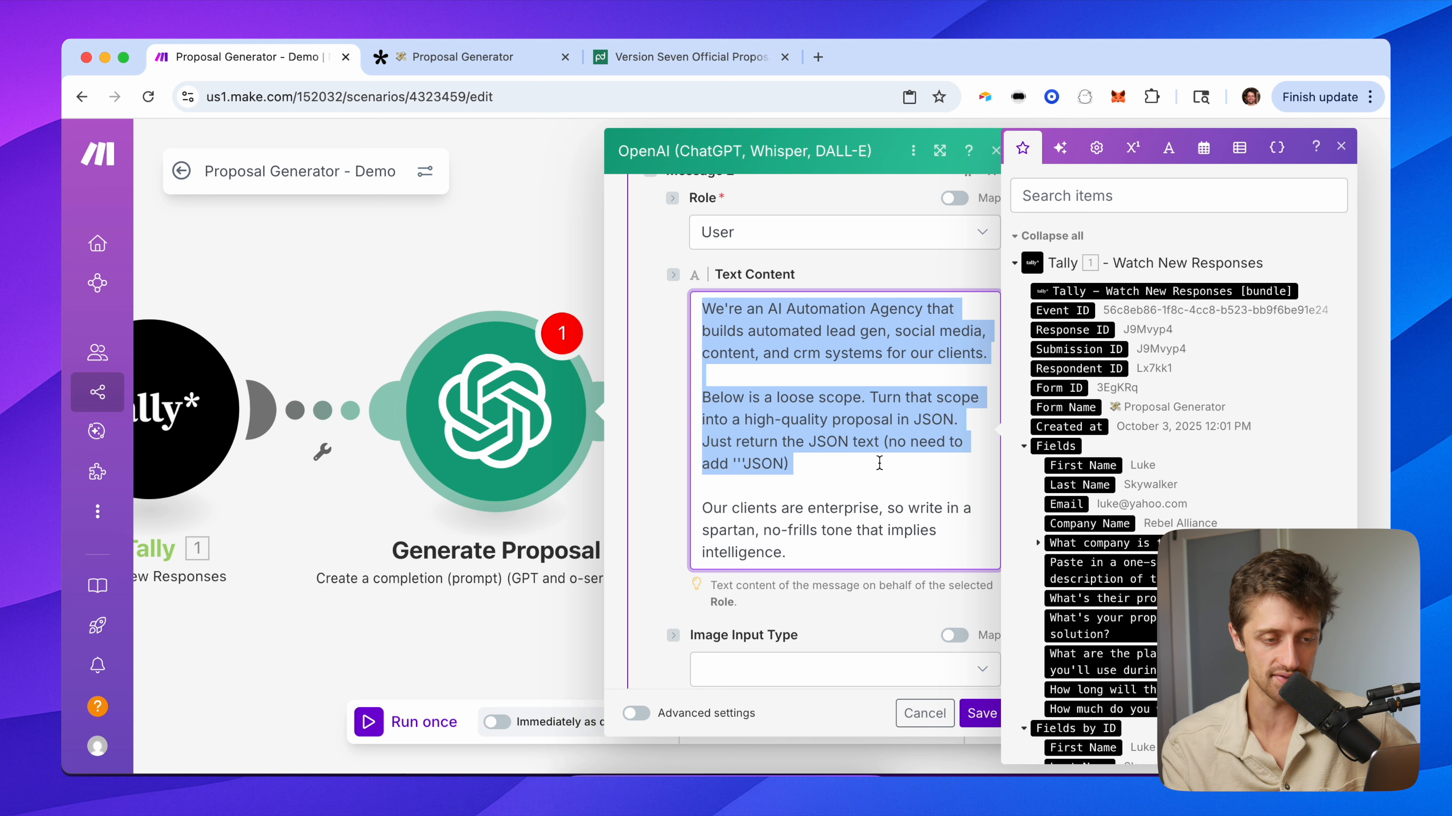
{"action": "scroll", "coordinate": [879, 463], "scroll_direction": "down", "scroll_amount": 2}
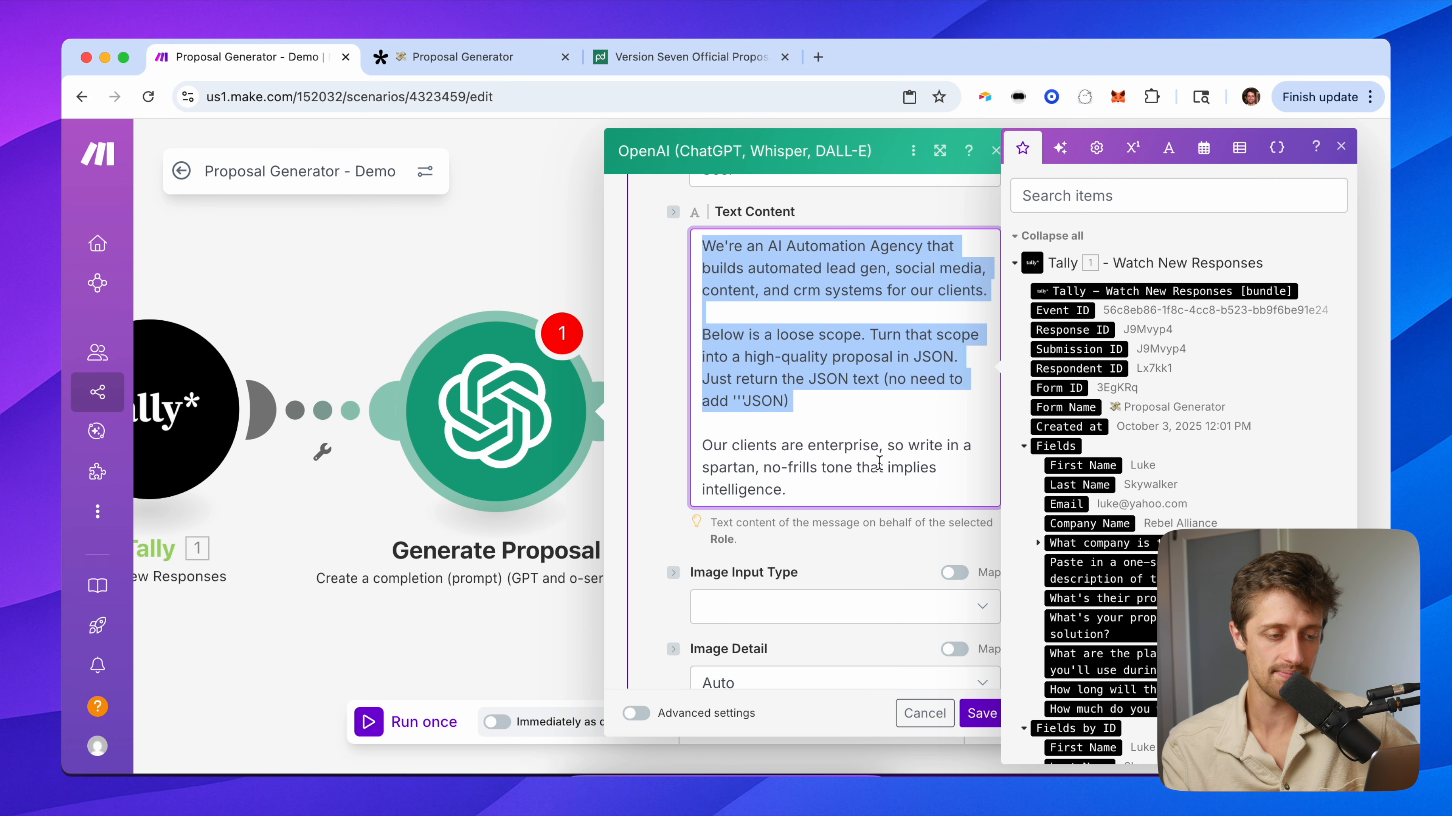
{"action": "left_click", "coordinate": [658, 472]}
{"action": "scroll", "coordinate": [663, 452], "scroll_direction": "up", "scroll_amount": 2}
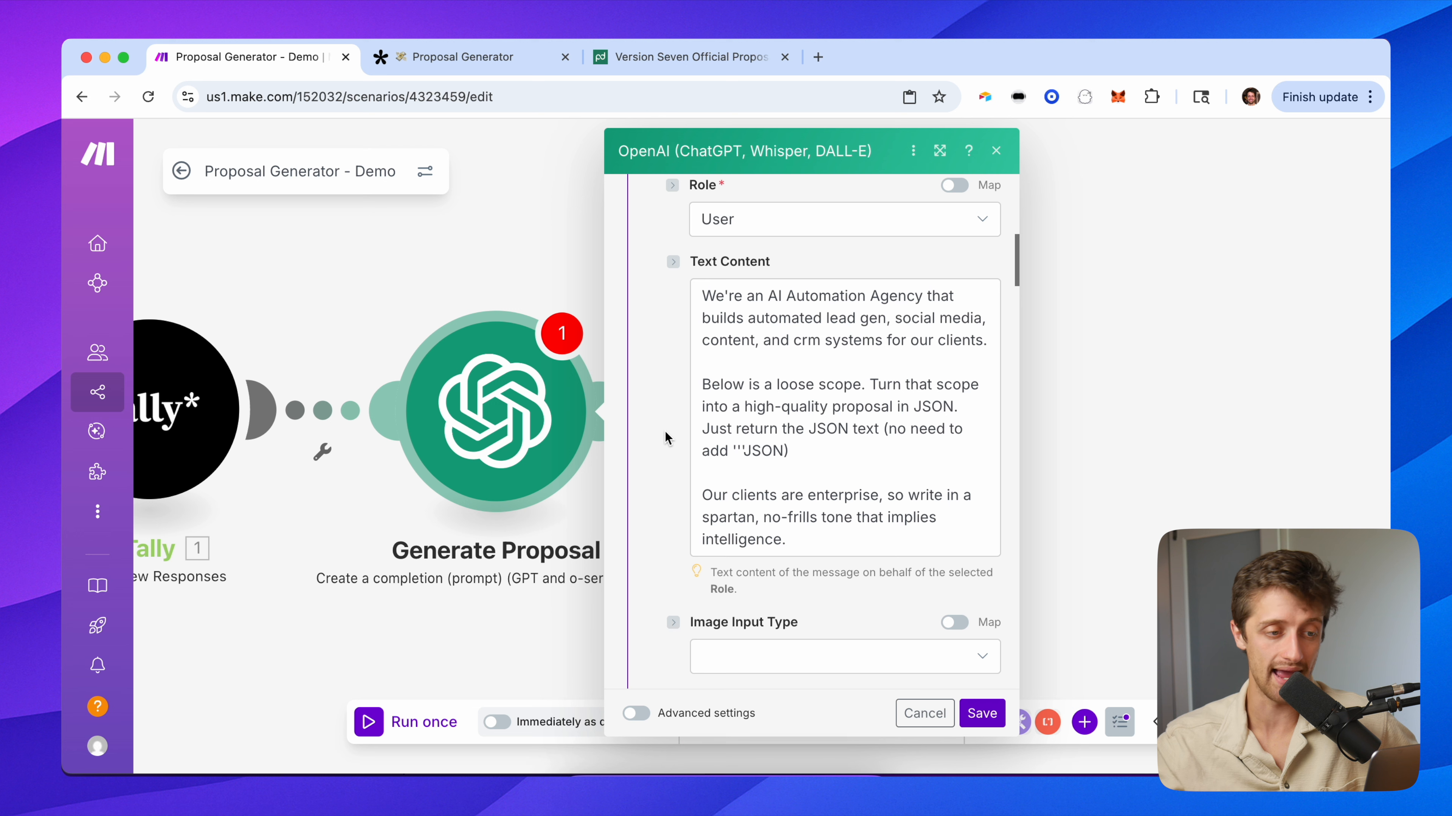
{"action": "left_click", "coordinate": [706, 293]}
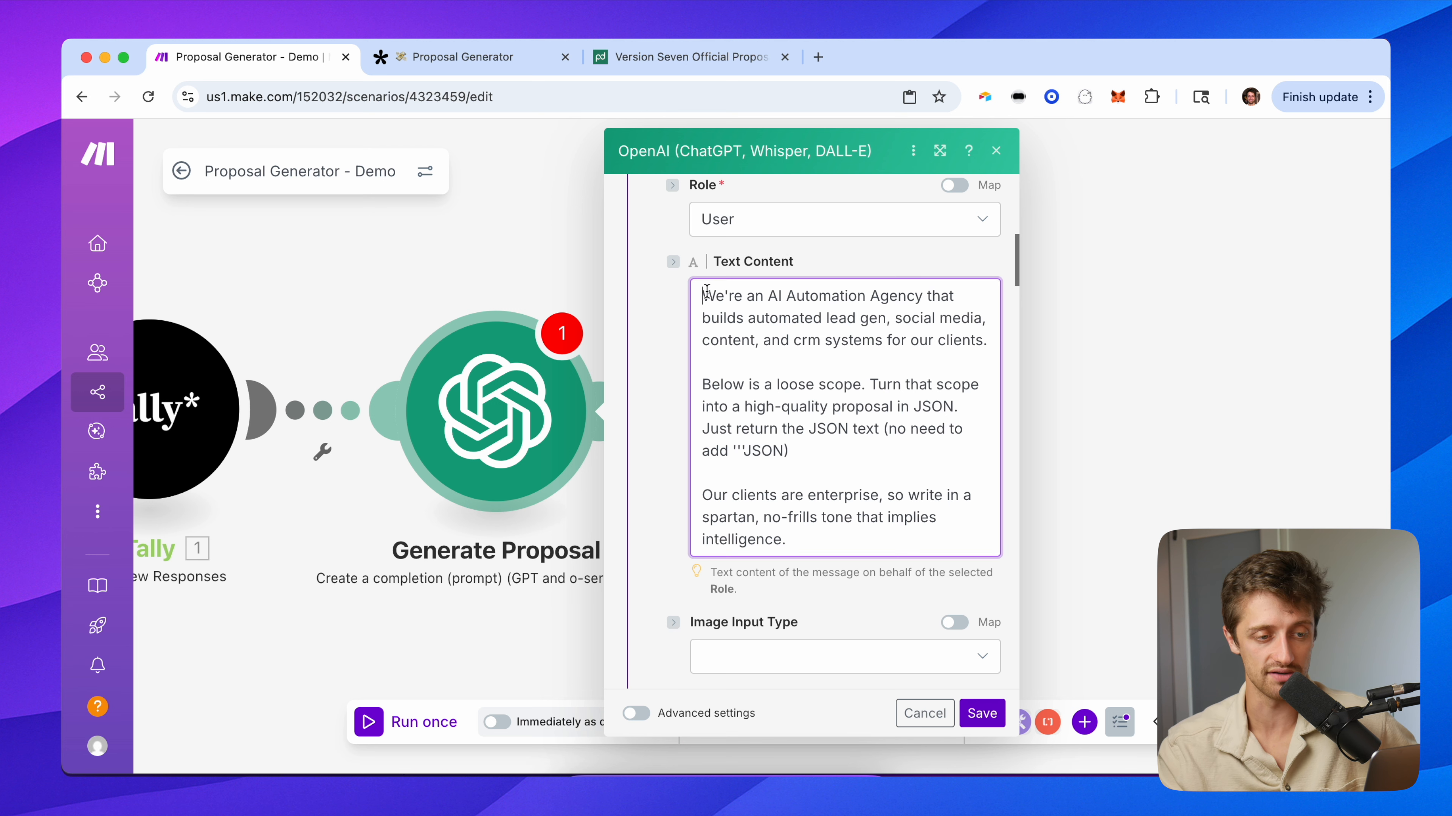
{"action": "left_click_drag", "start_coordinate": [706, 292], "coordinate": [965, 339]}
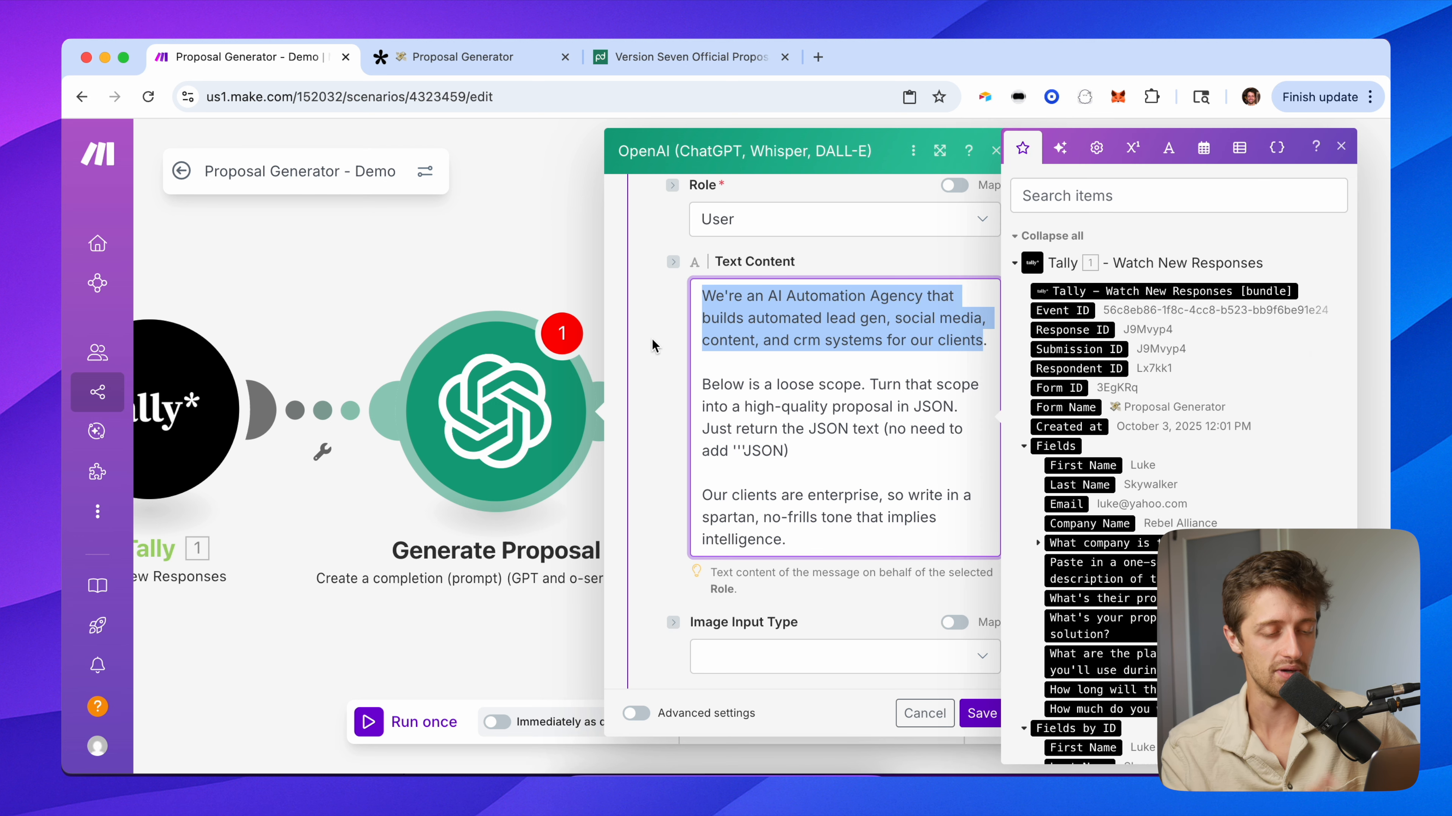
{"action": "left_click", "coordinate": [652, 345]}
{"action": "scroll", "coordinate": [672, 457], "scroll_direction": "down", "scroll_amount": 3}
{"action": "scroll", "coordinate": [672, 457], "scroll_direction": "down", "scroll_amount": 10}
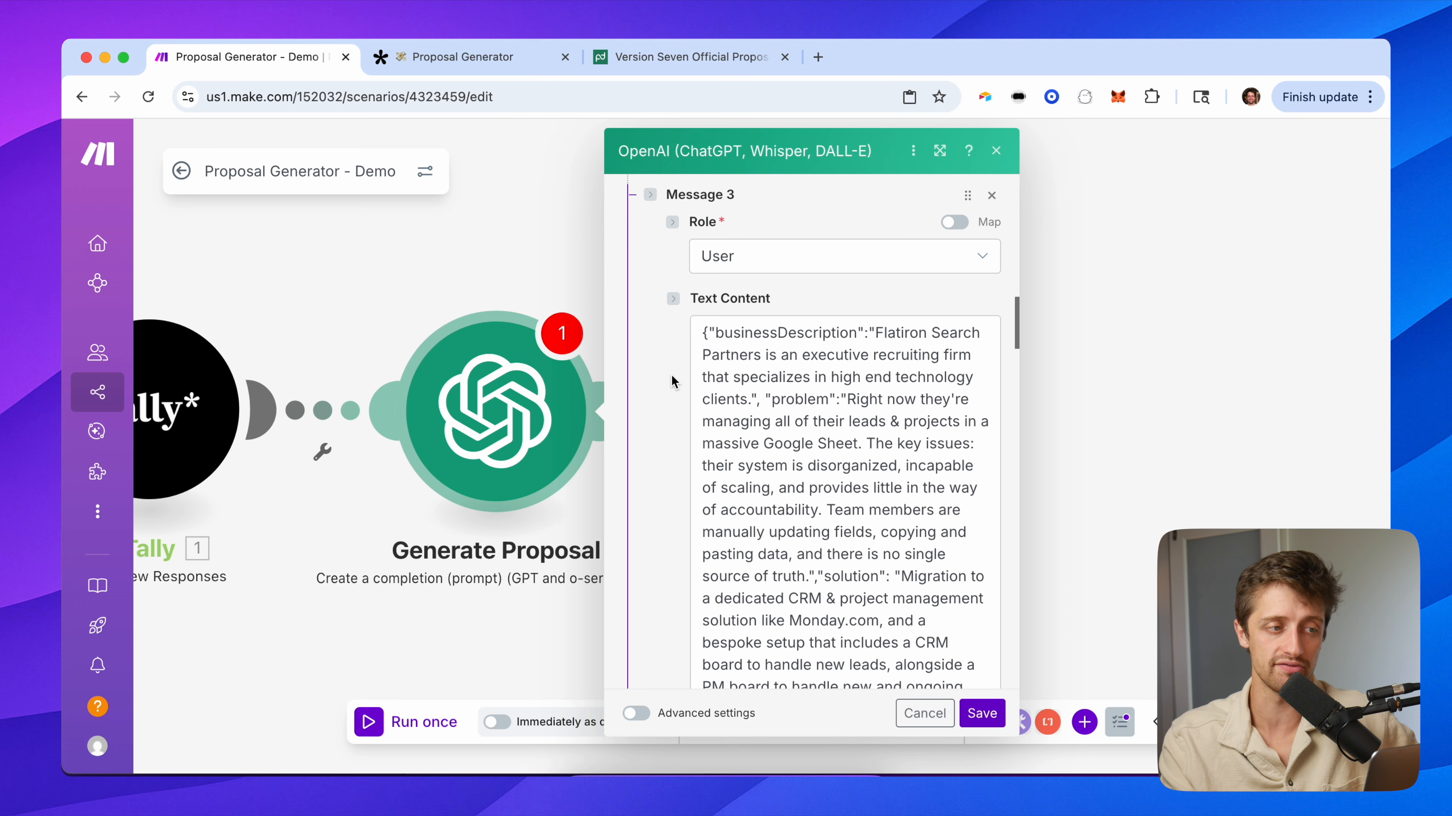
{"action": "left_click", "coordinate": [457, 57]}
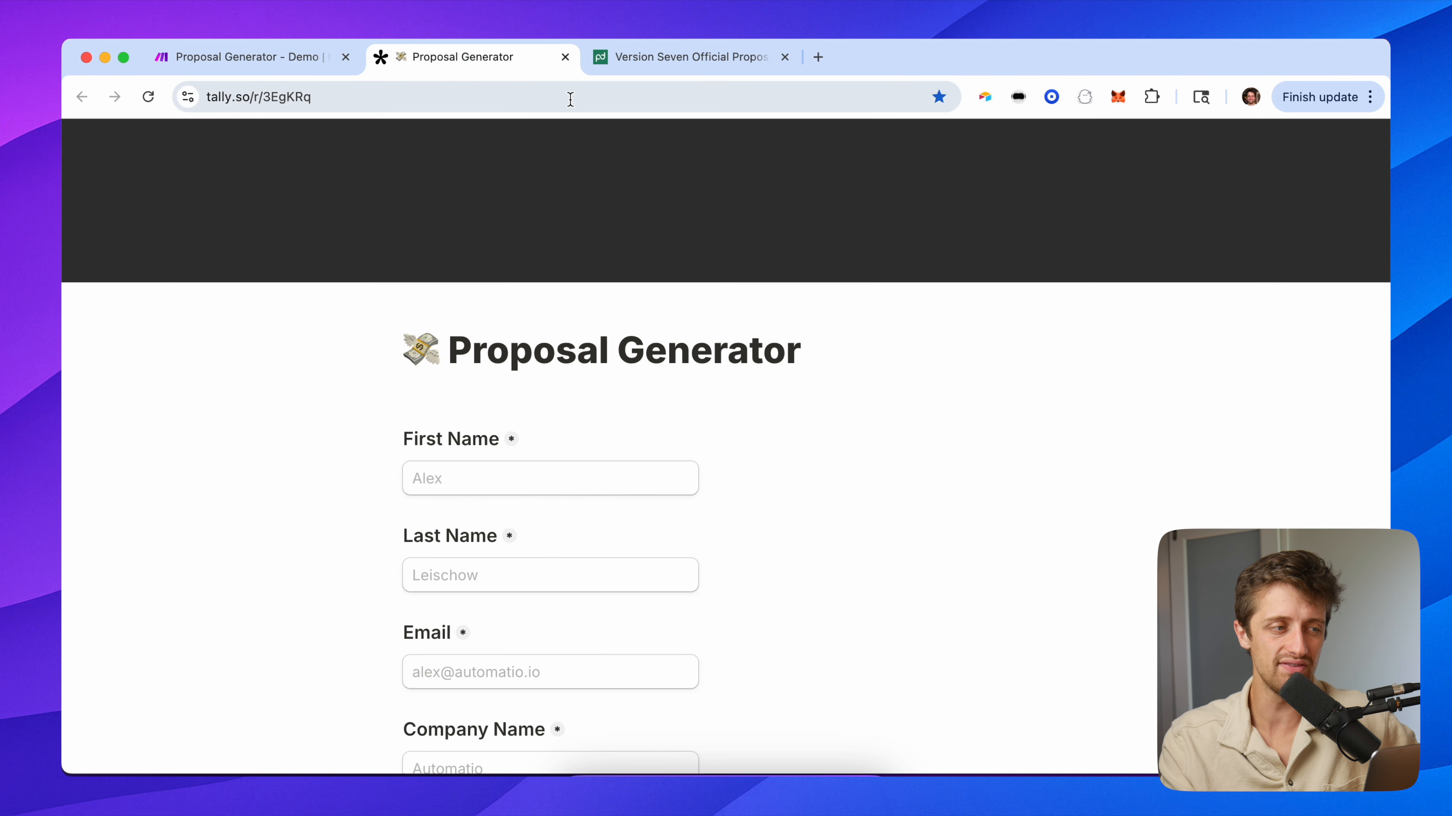
{"action": "left_click", "coordinate": [265, 46]}
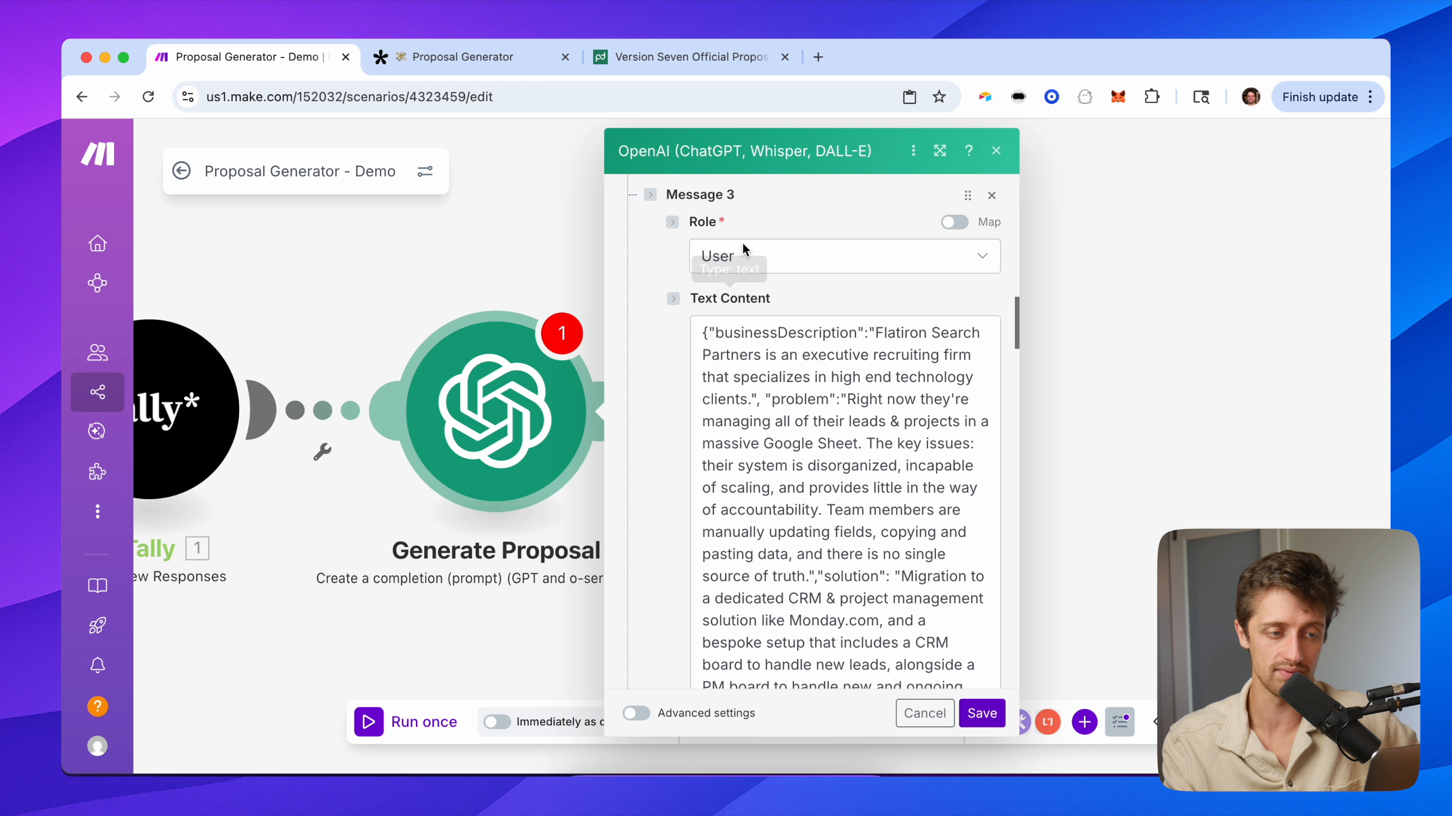
{"action": "scroll", "coordinate": [700, 298], "scroll_direction": "down", "scroll_amount": 3}
{"action": "left_click_drag", "start_coordinate": [710, 245], "coordinate": [872, 248]}
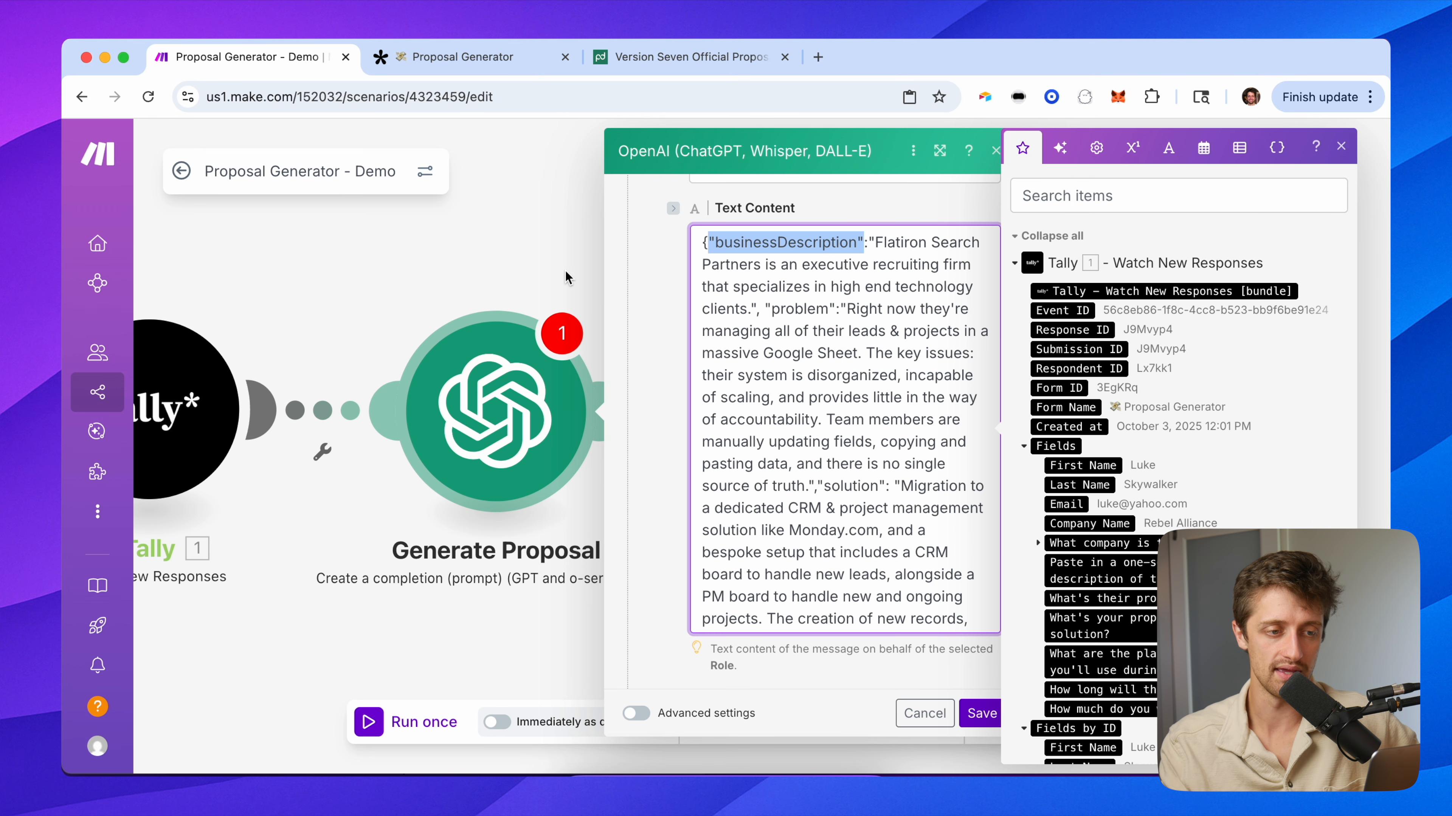
{"action": "left_click", "coordinate": [922, 266]}
{"action": "left_click_drag", "start_coordinate": [873, 241], "coordinate": [817, 492]}
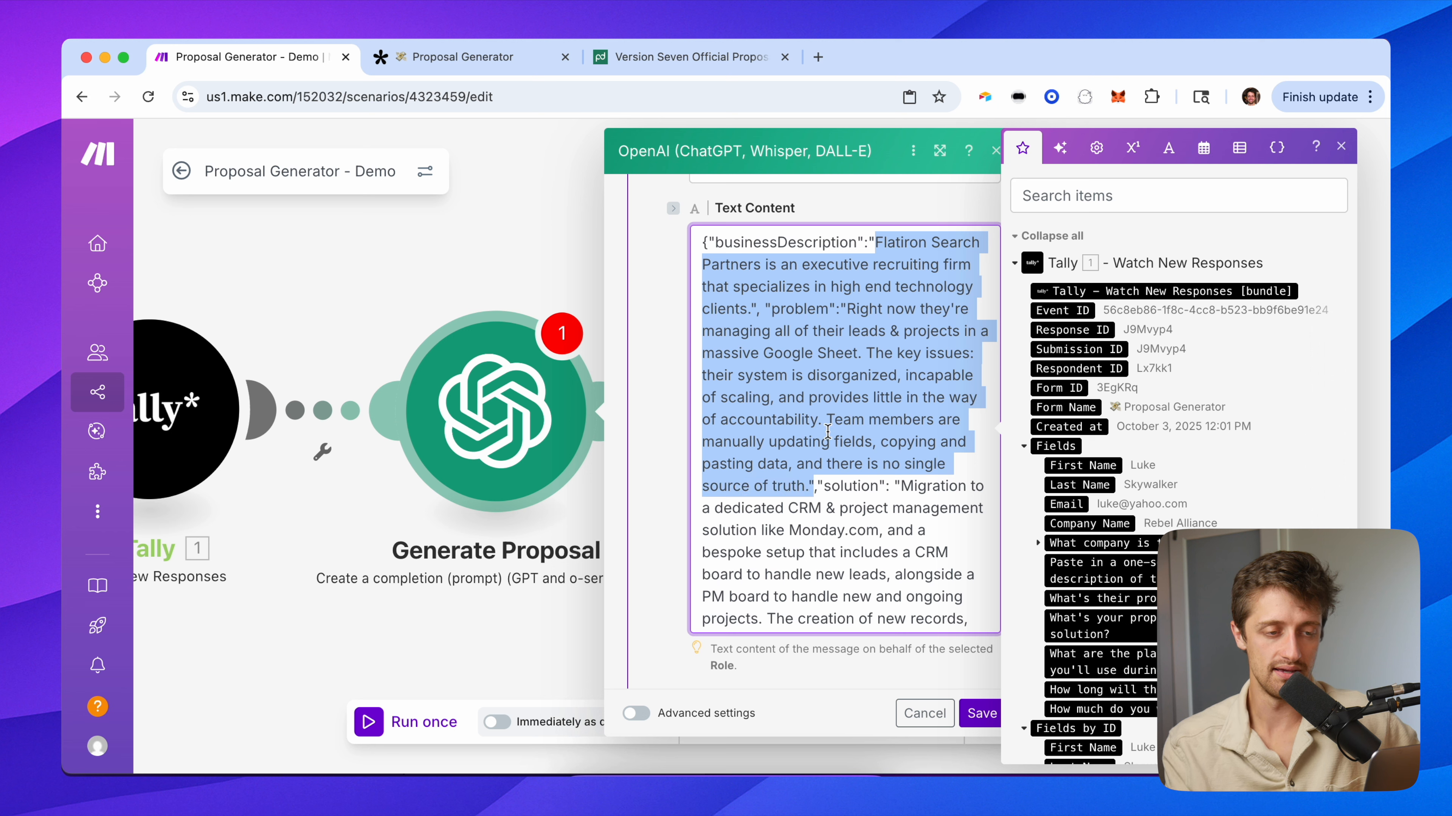
{"action": "scroll", "coordinate": [820, 479], "scroll_direction": "down", "scroll_amount": 3}
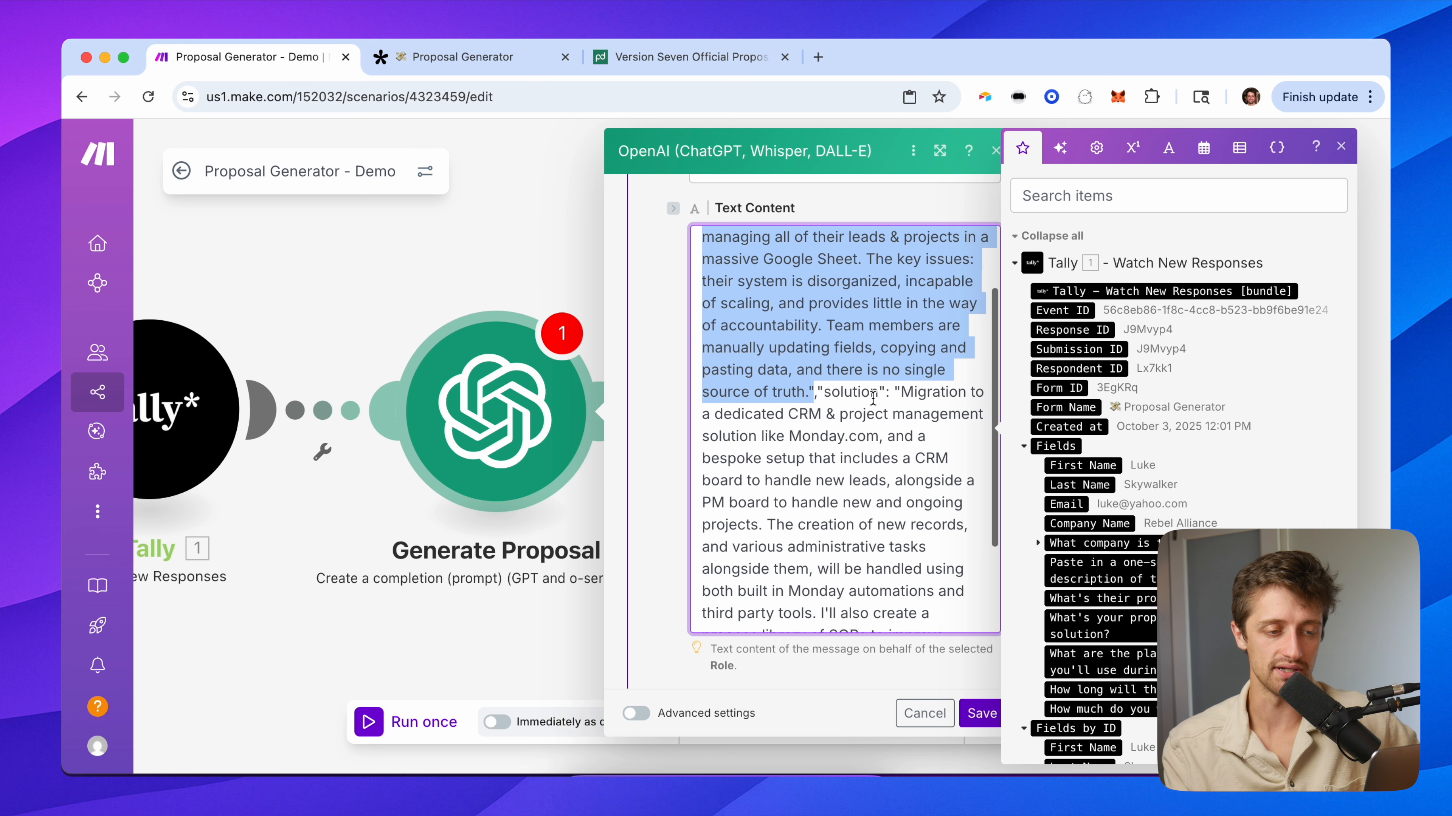
{"action": "left_click_drag", "start_coordinate": [824, 392], "coordinate": [895, 532]}
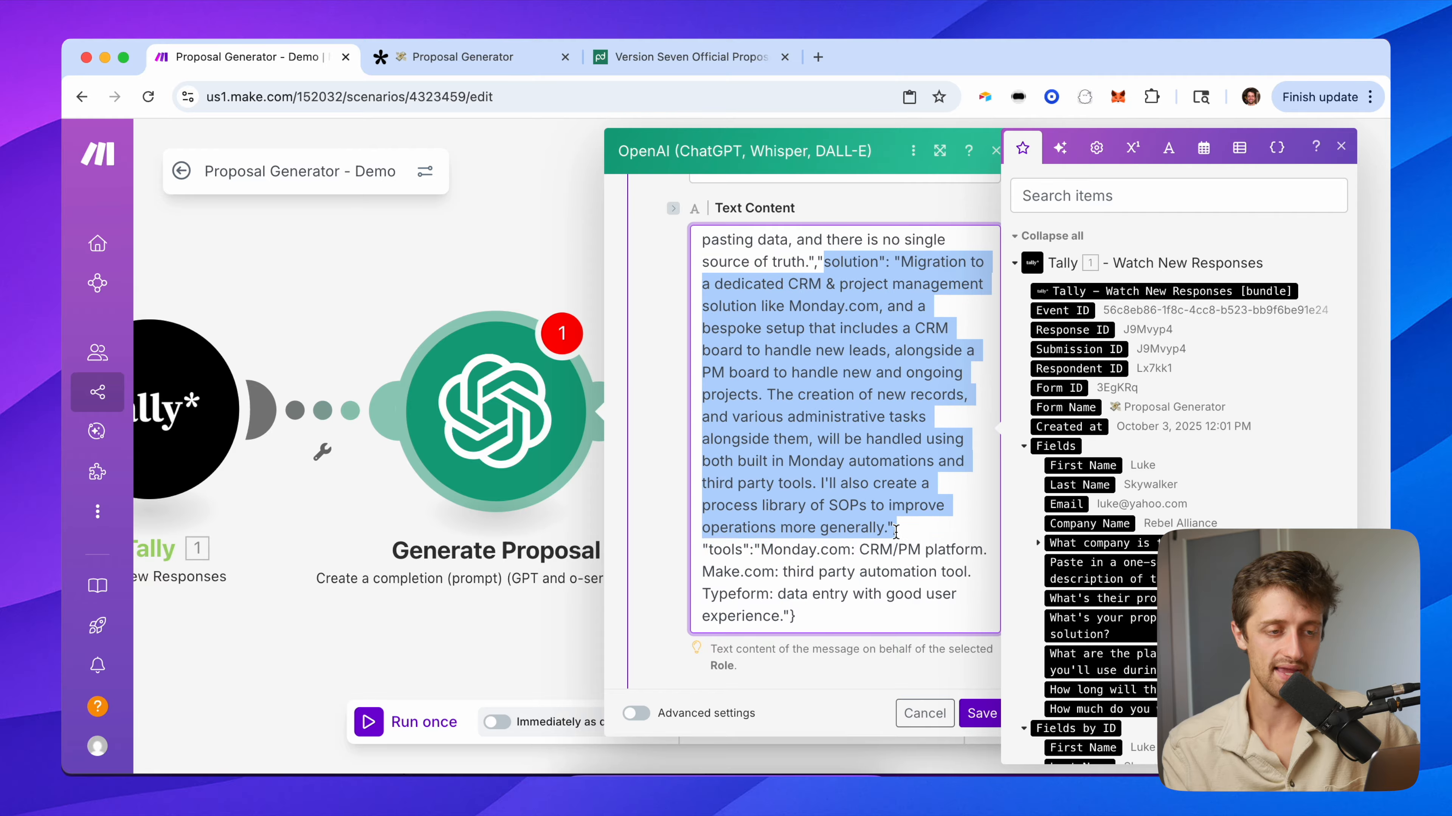
{"action": "scroll", "coordinate": [835, 558], "scroll_direction": "down", "scroll_amount": 2}
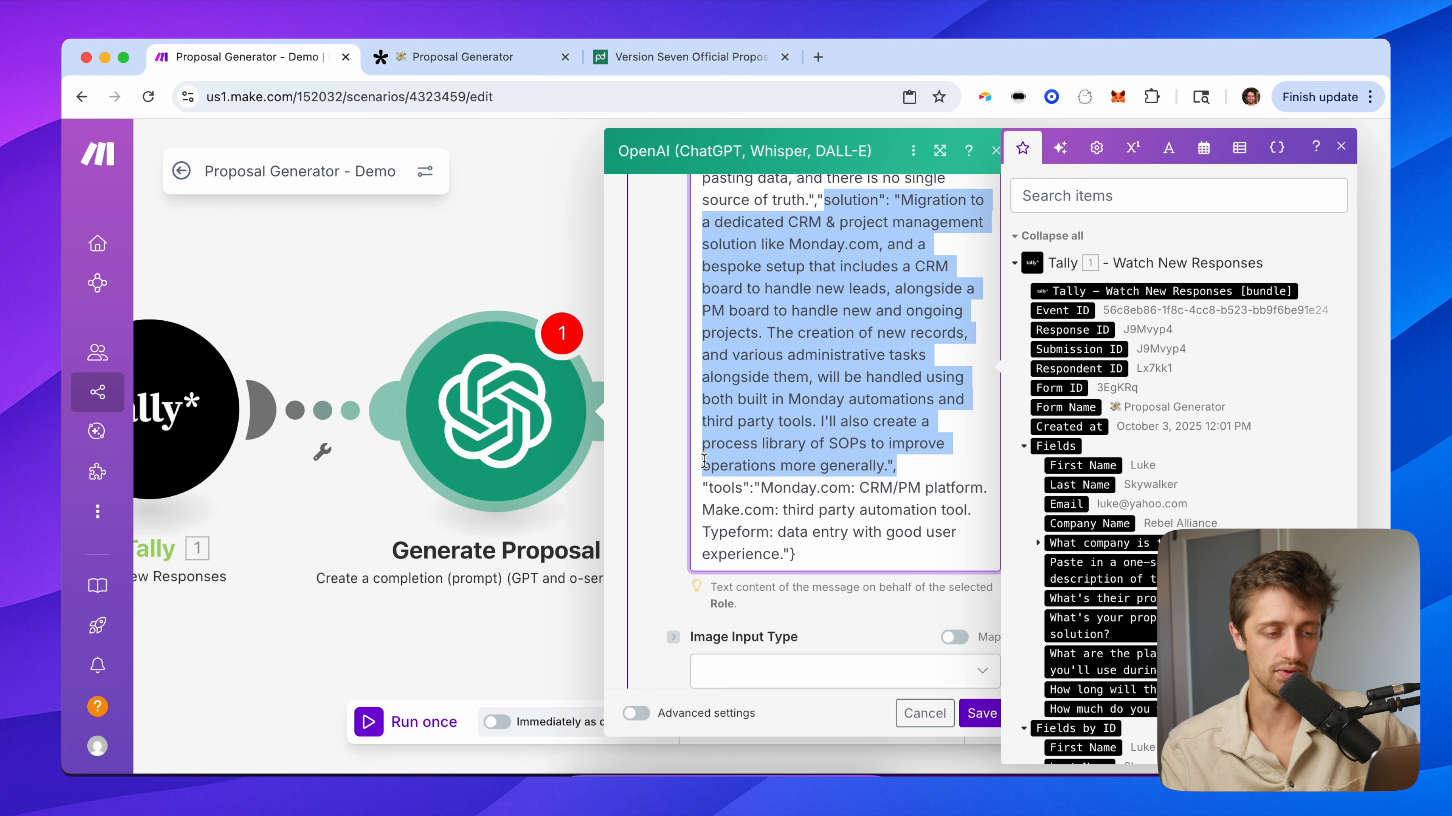
{"action": "left_click_drag", "start_coordinate": [705, 490], "coordinate": [817, 578]}
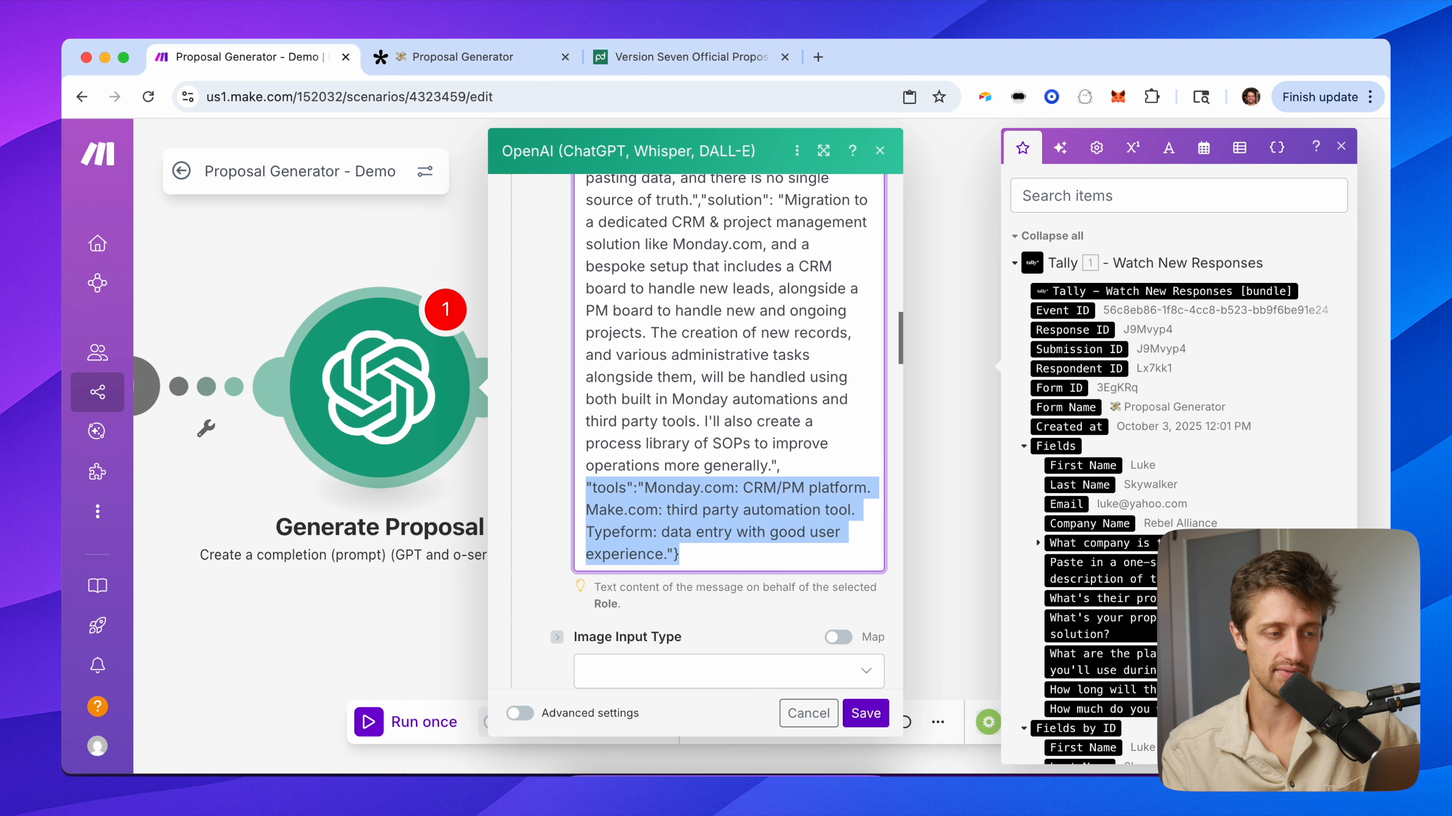
{"action": "left_click", "coordinate": [445, 57]}
{"action": "scroll", "coordinate": [587, 470], "scroll_direction": "down", "scroll_amount": 15}
{"action": "scroll", "coordinate": [586, 470], "scroll_direction": "up", "scroll_amount": 5}
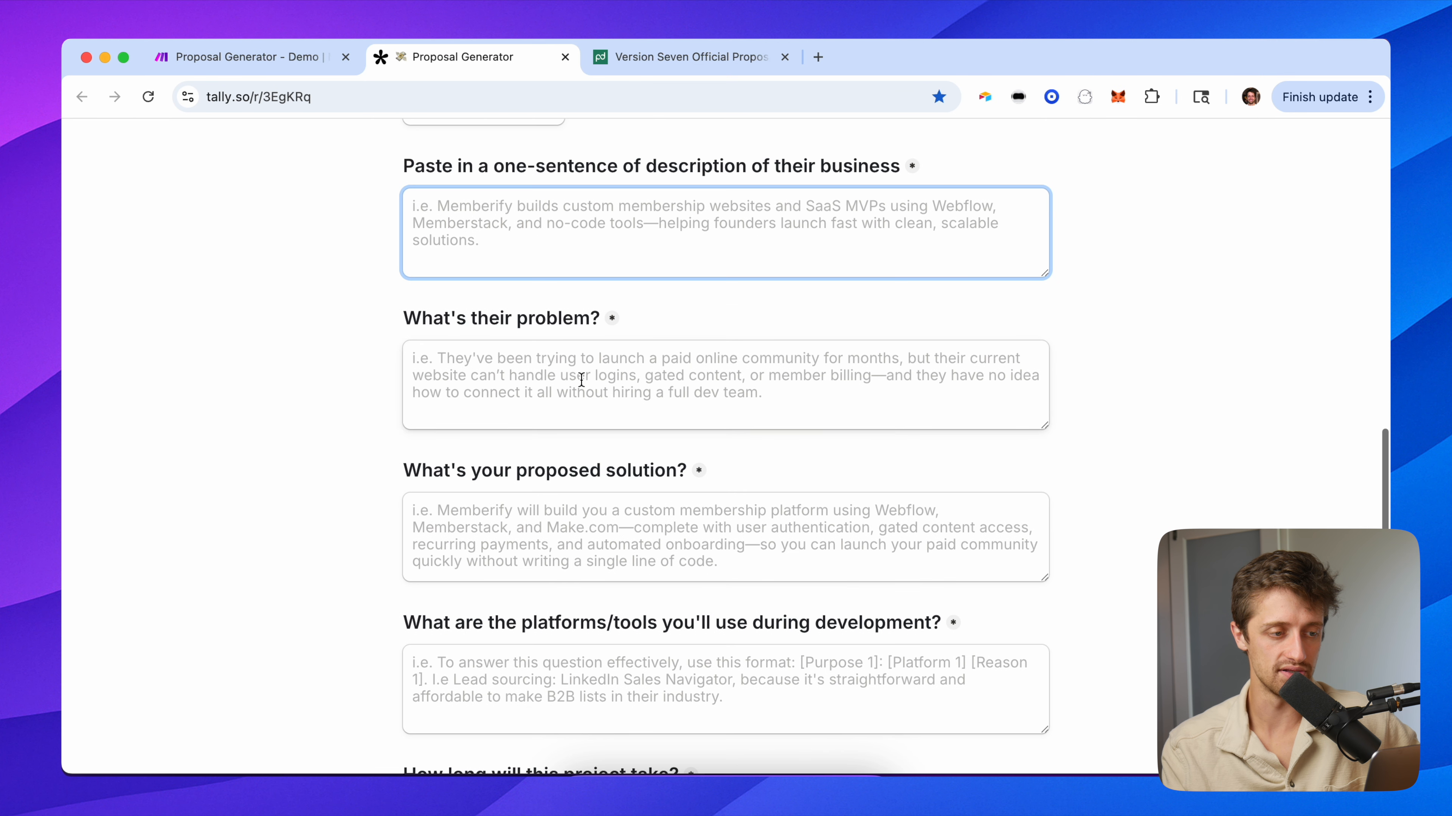
{"action": "left_click", "coordinate": [577, 384]}
{"action": "scroll", "coordinate": [581, 448], "scroll_direction": "down", "scroll_amount": 1}
{"action": "left_click", "coordinate": [584, 486]}
{"action": "left_click", "coordinate": [577, 367]}
{"action": "left_click", "coordinate": [583, 506]}
{"action": "left_click", "coordinate": [587, 689]}
{"action": "key", "text": "ctrl+shift+Tab"}
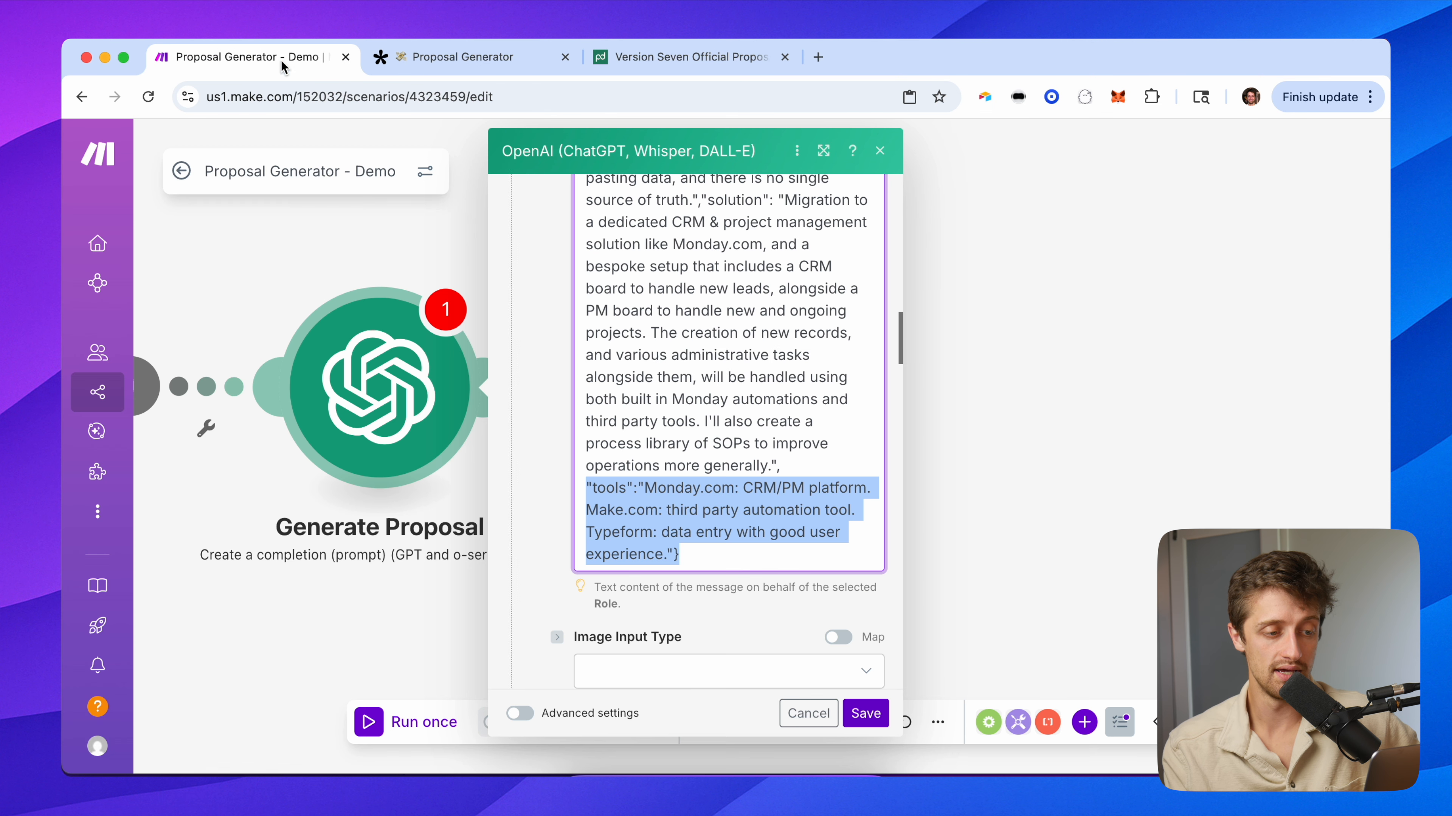
{"action": "scroll", "coordinate": [701, 456], "scroll_direction": "down", "scroll_amount": 1}
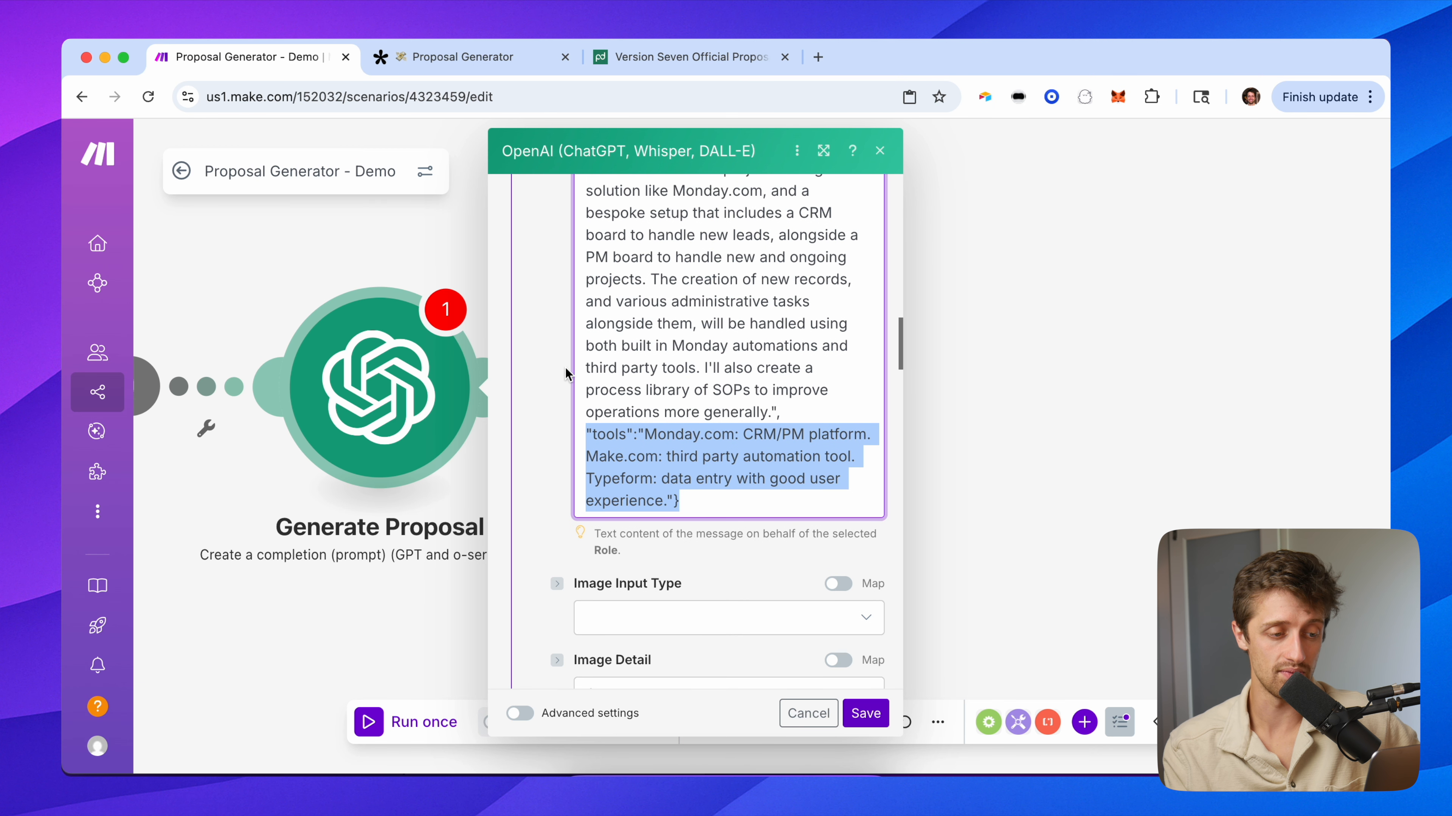
{"action": "scroll", "coordinate": [544, 415], "scroll_direction": "down", "scroll_amount": 10}
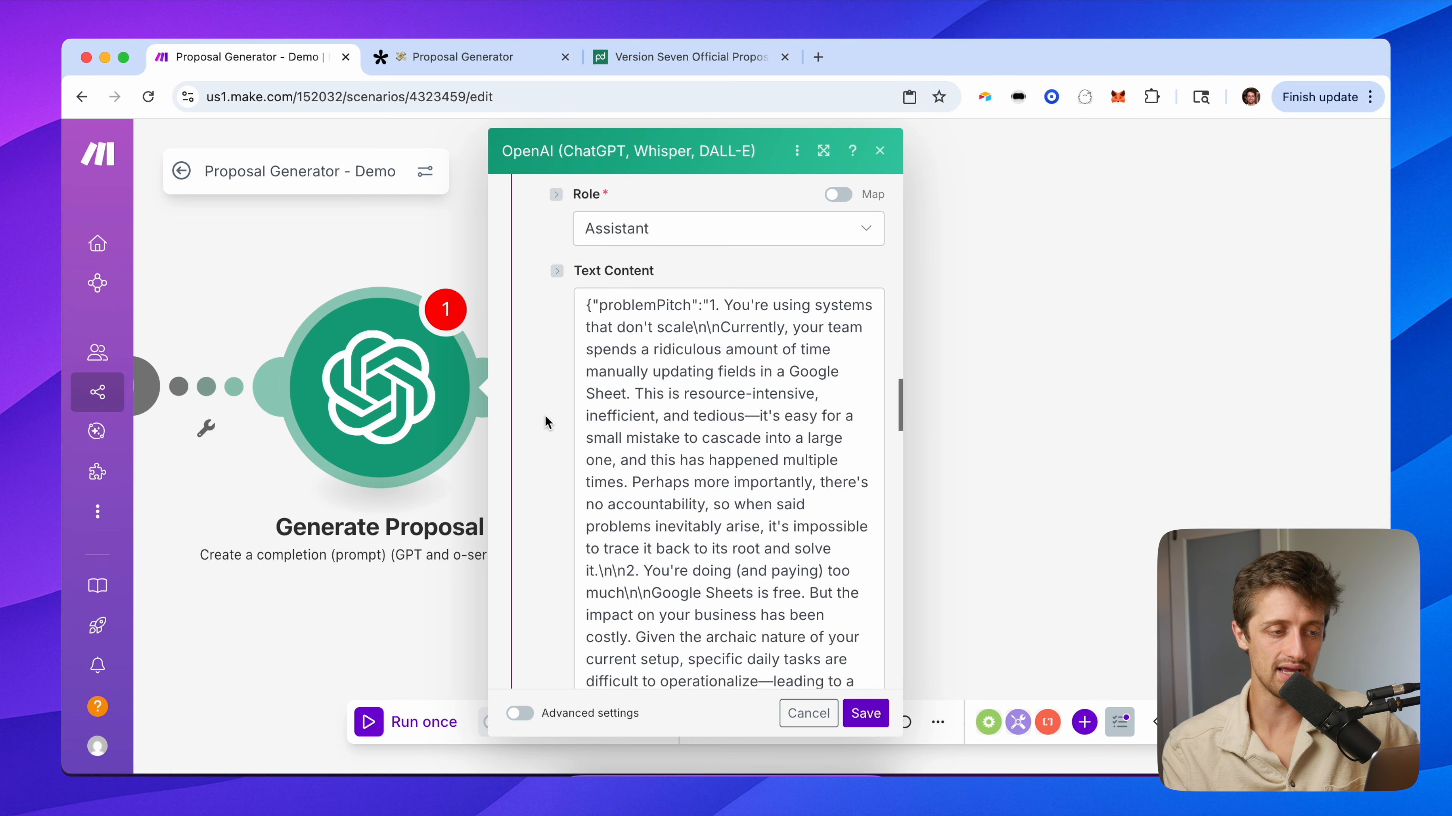
{"action": "scroll", "coordinate": [544, 415], "scroll_direction": "down", "scroll_amount": 1}
{"action": "left_click", "coordinate": [675, 284]}
{"action": "mouse_move", "coordinate": [596, 283]}
{"action": "left_mouse_down"}
{"action": "mouse_move", "coordinate": [695, 289]}
{"action": "mouse_move", "coordinate": [674, 351]}
{"action": "mouse_move", "coordinate": [788, 439]}
{"action": "mouse_move", "coordinate": [671, 527]}
{"action": "left_mouse_up"}
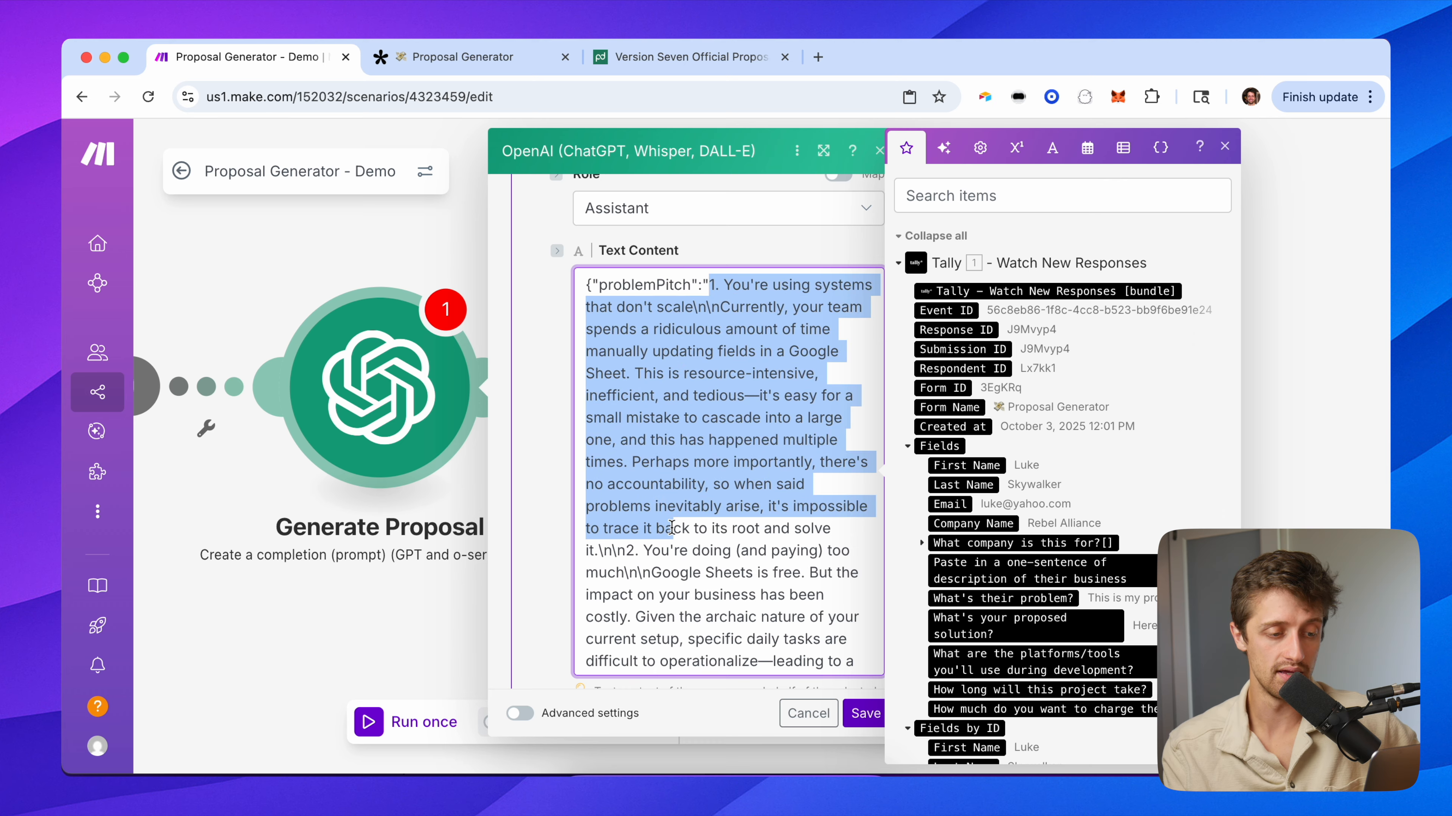
{"action": "left_click", "coordinate": [633, 550]}
{"action": "scroll", "coordinate": [663, 559], "scroll_direction": "down", "scroll_amount": 4}
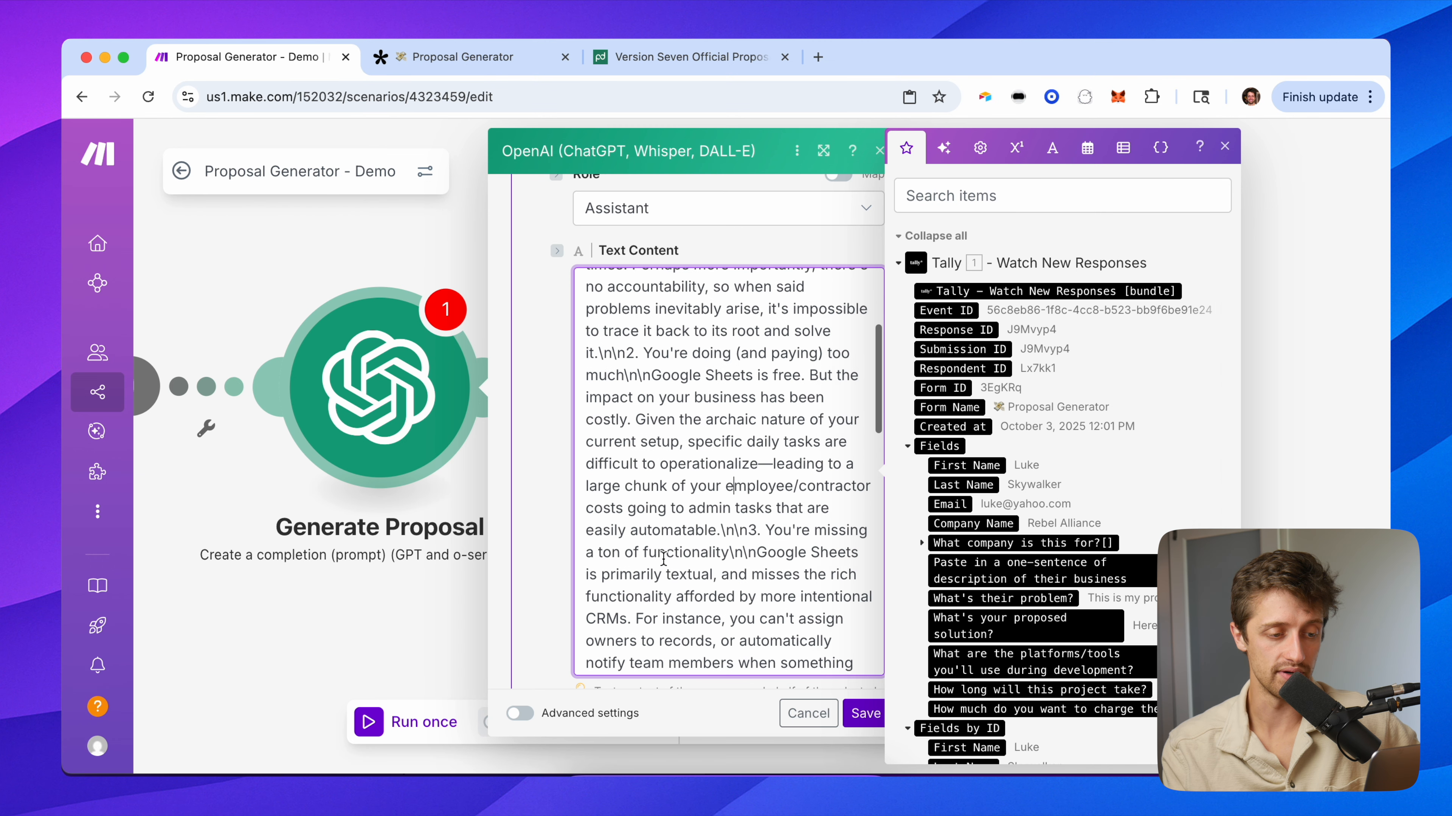
{"action": "left_click_drag", "start_coordinate": [748, 525], "coordinate": [790, 662]}
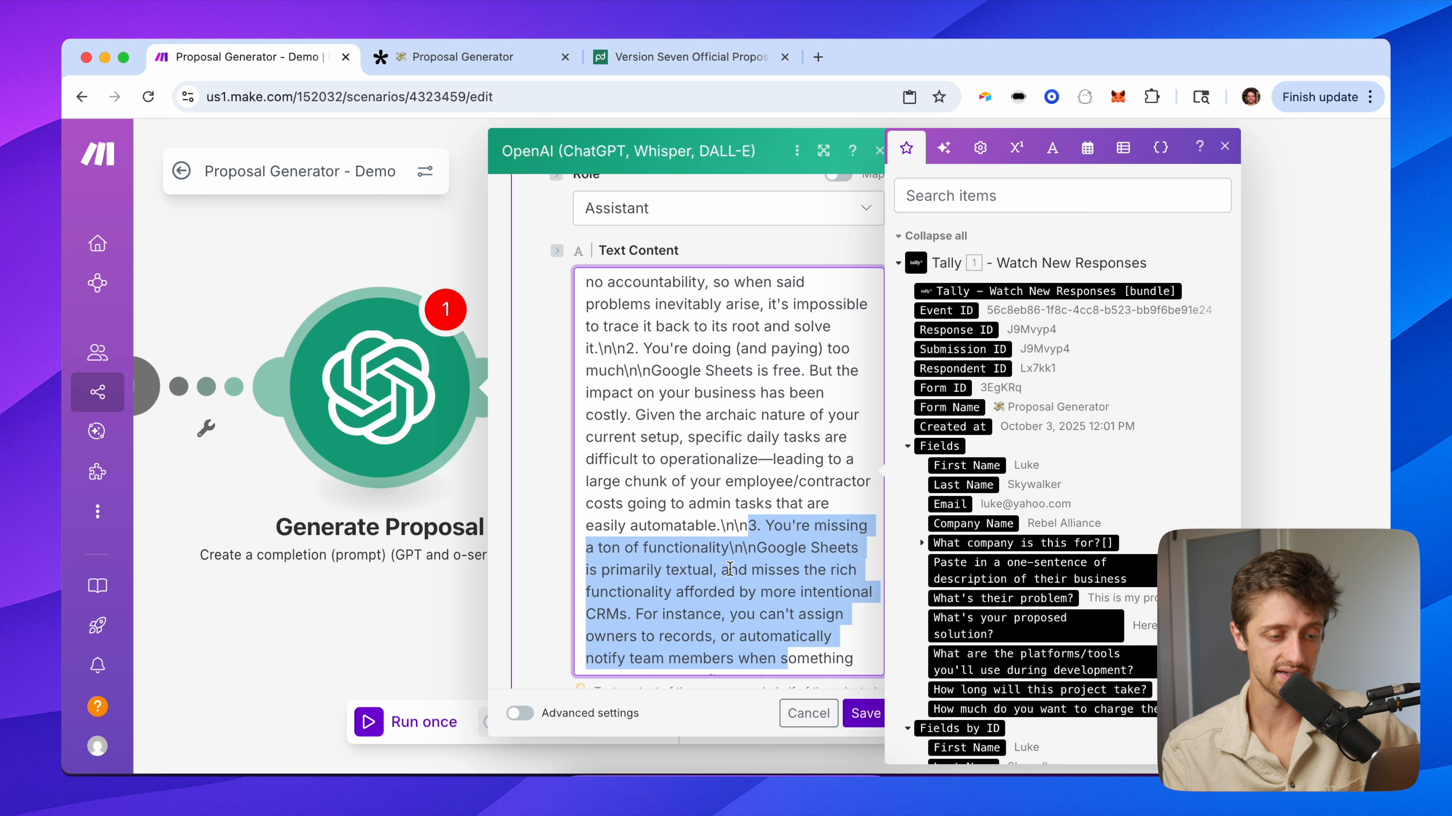
{"action": "scroll", "coordinate": [729, 570], "scroll_direction": "down", "scroll_amount": 10}
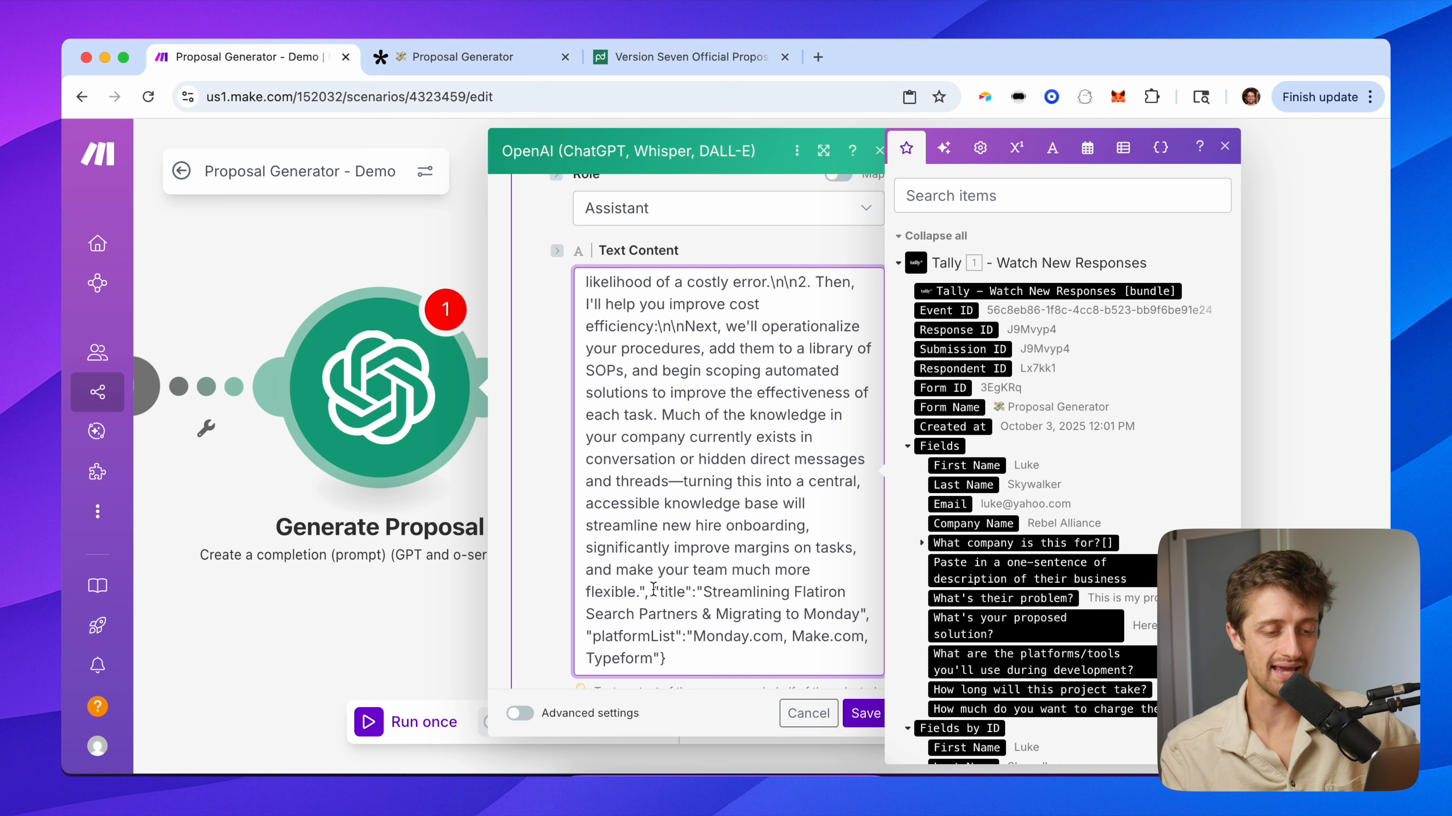
{"action": "left_click_drag", "start_coordinate": [655, 589], "coordinate": [865, 617]}
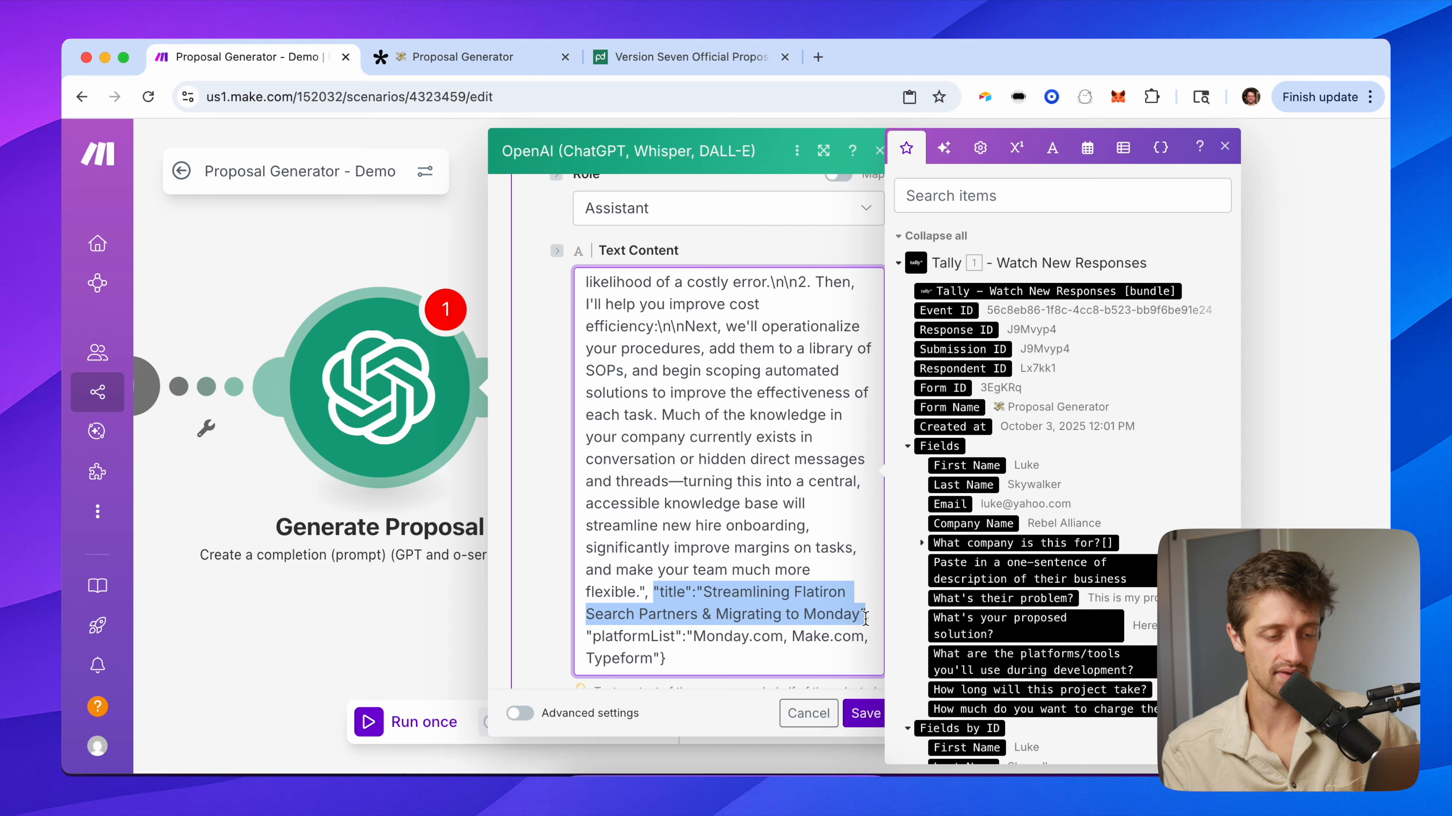
{"action": "scroll", "coordinate": [781, 637], "scroll_direction": "down", "scroll_amount": 1}
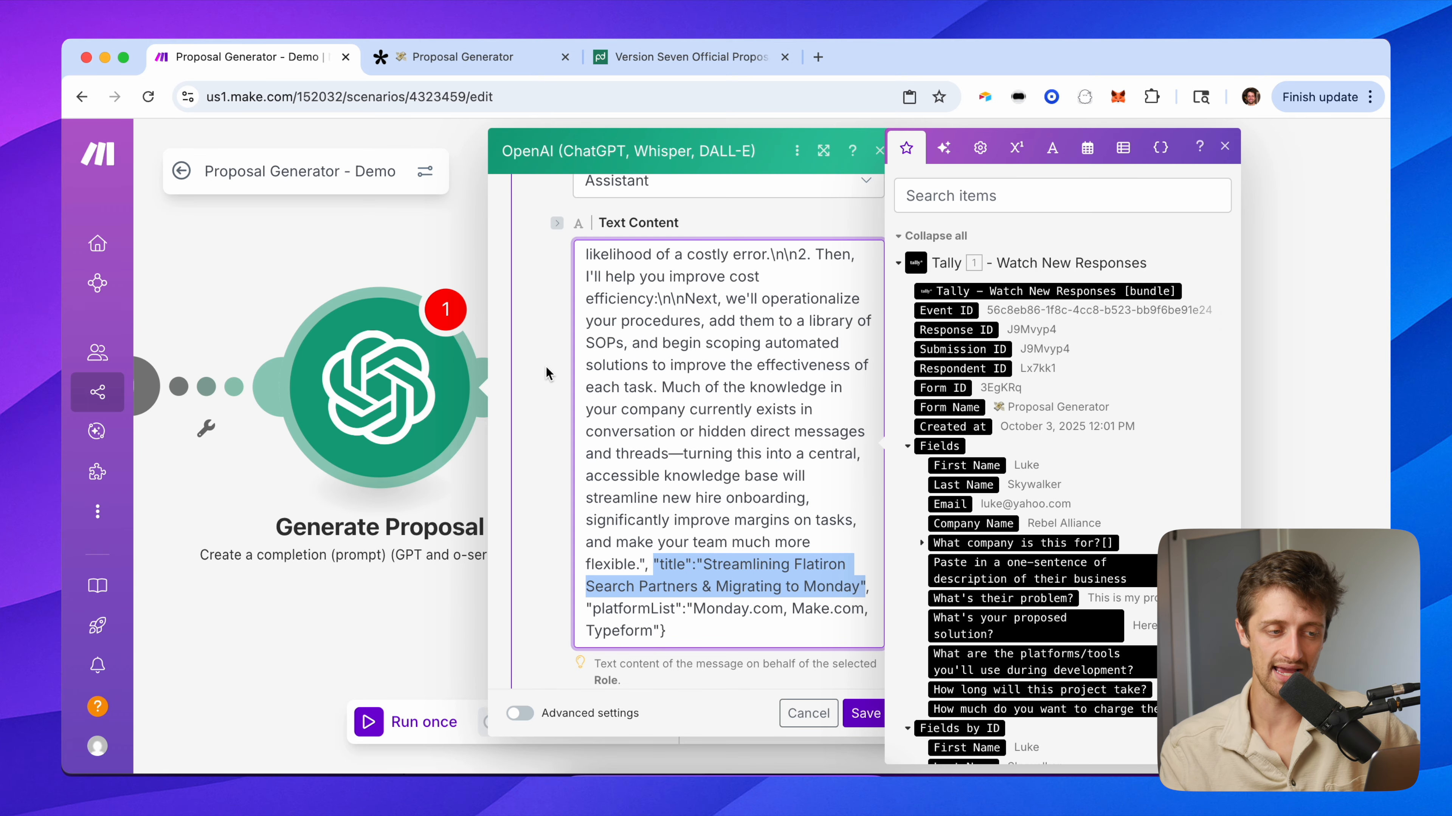
{"action": "scroll", "coordinate": [546, 373], "scroll_direction": "down", "scroll_amount": 5}
{"action": "scroll", "coordinate": [729, 360], "scroll_direction": "up", "scroll_amount": 8}
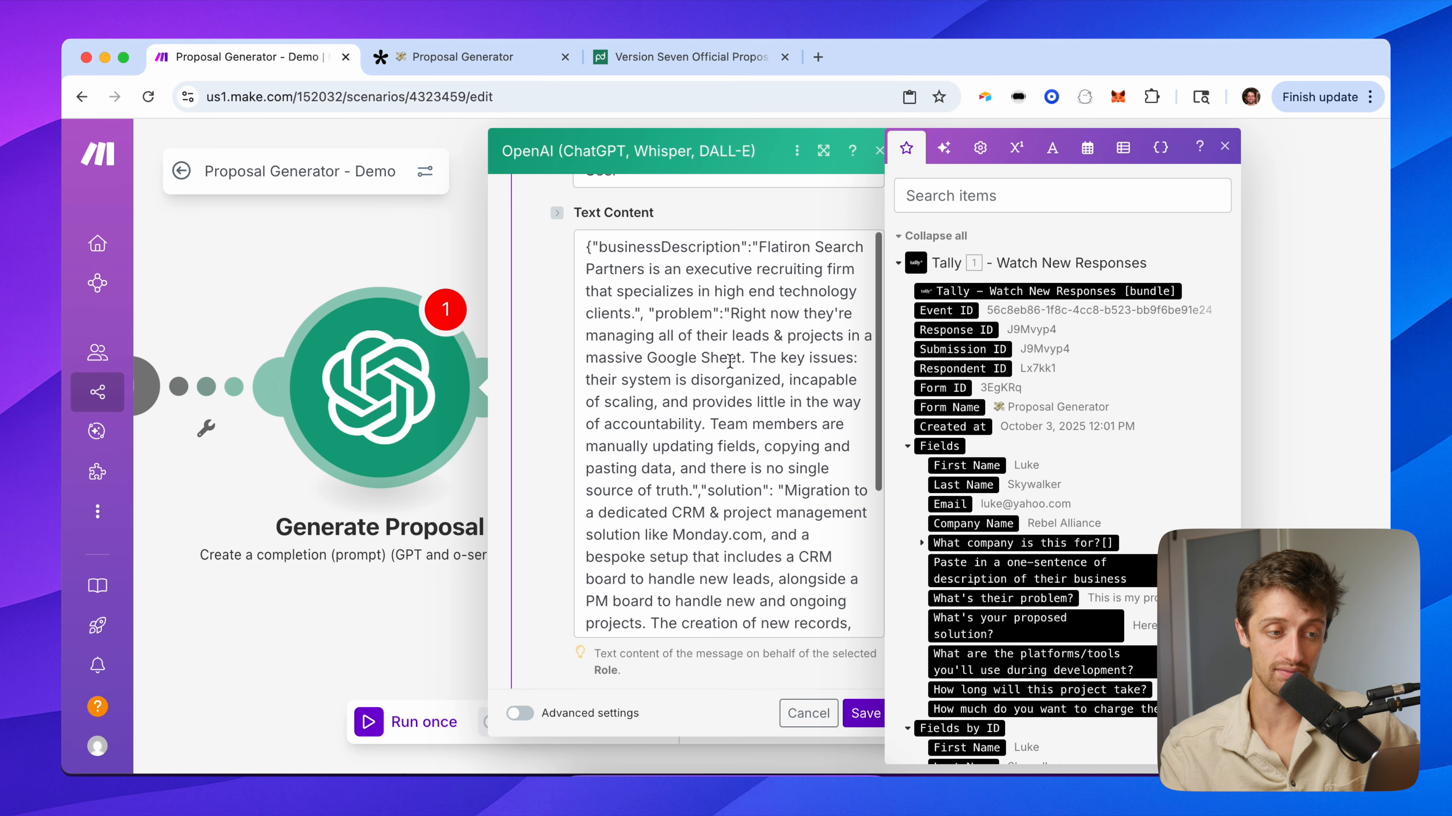
{"action": "scroll", "coordinate": [670, 382], "scroll_direction": "down", "scroll_amount": 4}
{"action": "scroll", "coordinate": [550, 490], "scroll_direction": "down", "scroll_amount": 10}
{"action": "scroll", "coordinate": [548, 490], "scroll_direction": "down", "scroll_amount": 3}
{"action": "scroll", "coordinate": [708, 339], "scroll_direction": "up", "scroll_amount": 10}
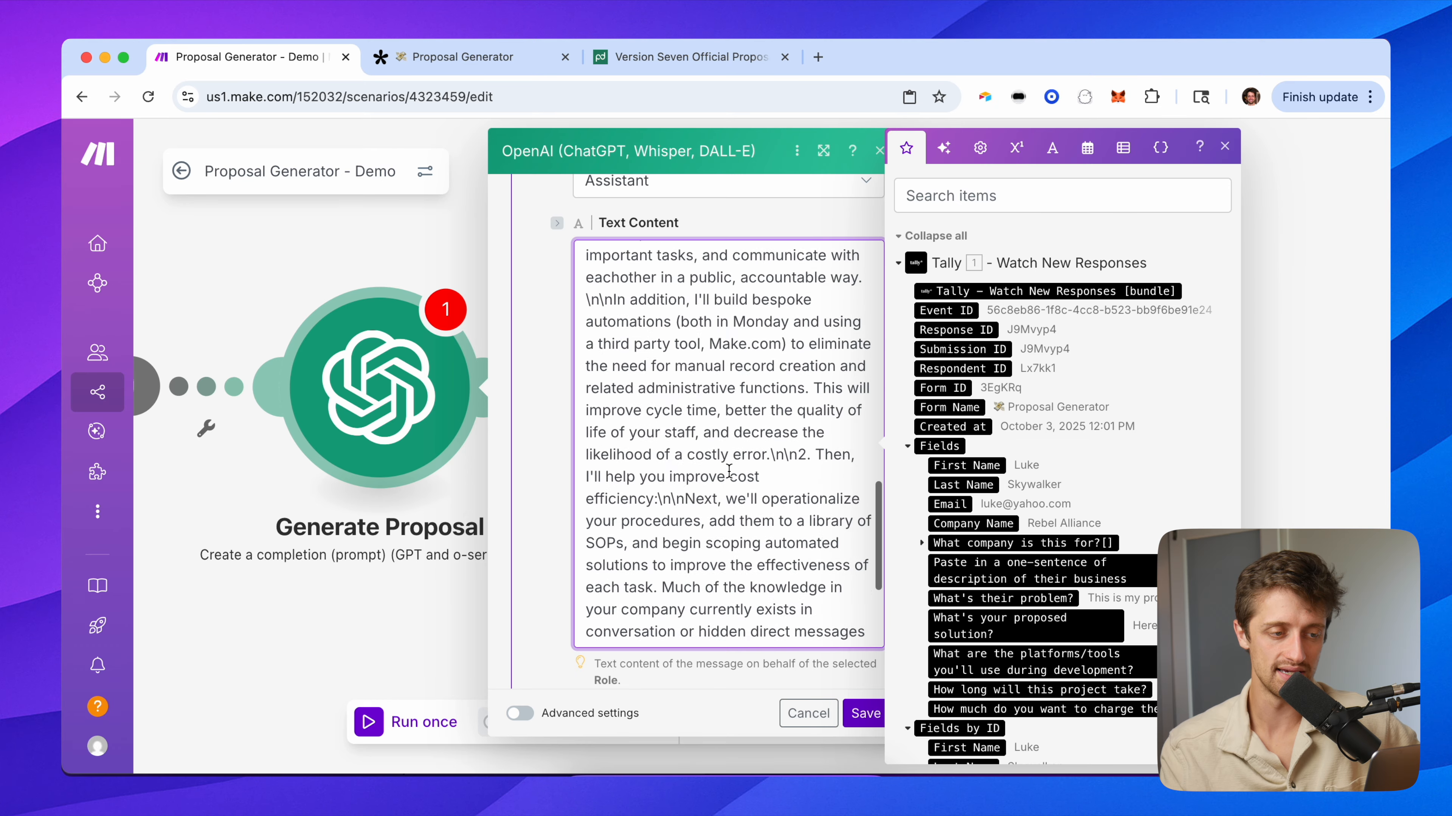
{"action": "scroll", "coordinate": [680, 359], "scroll_direction": "up", "scroll_amount": 6}
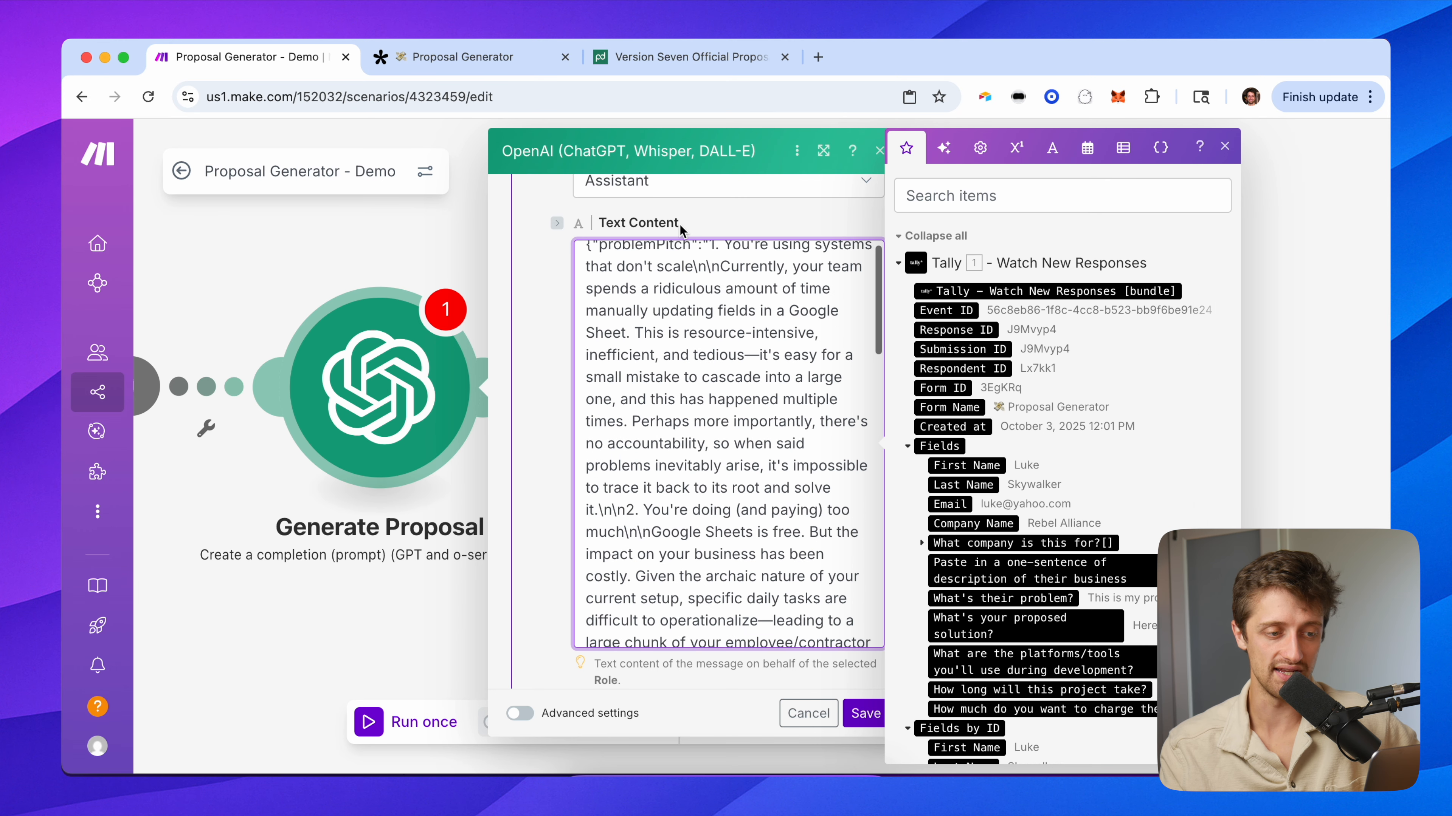
{"action": "left_click", "coordinate": [639, 58]}
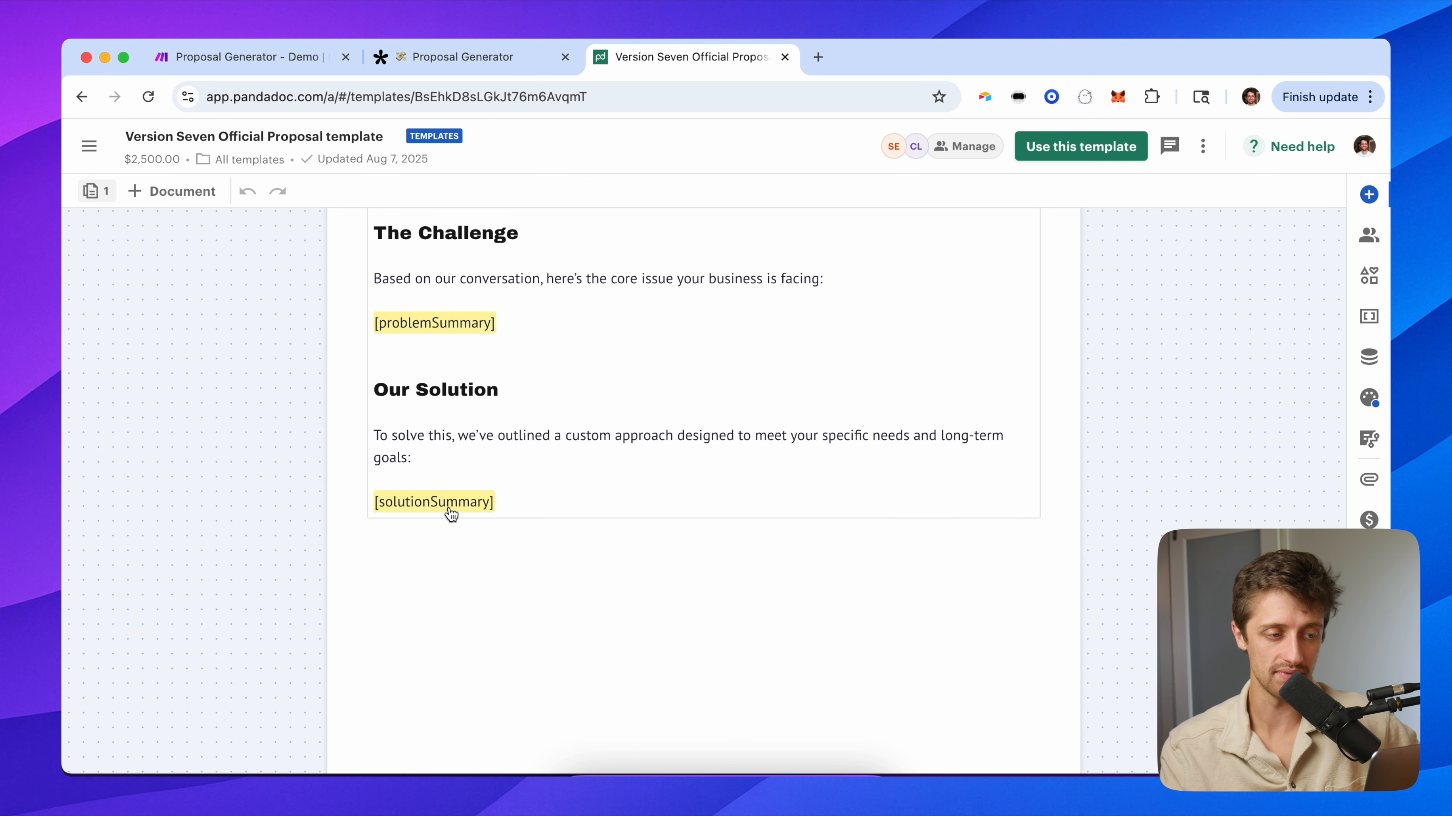
{"action": "scroll", "coordinate": [491, 492], "scroll_direction": "up", "scroll_amount": 20}
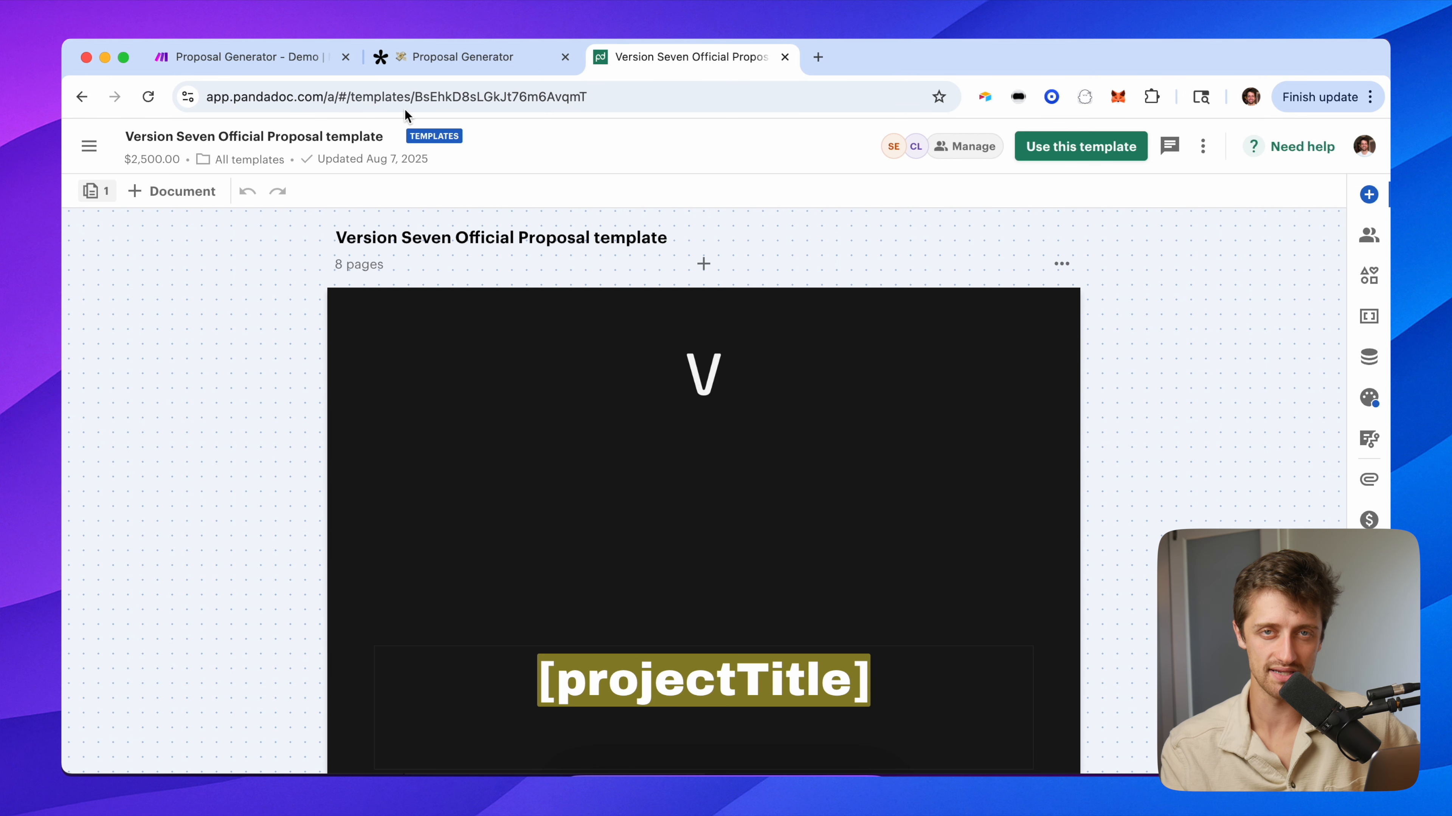
{"action": "left_click", "coordinate": [243, 55]}
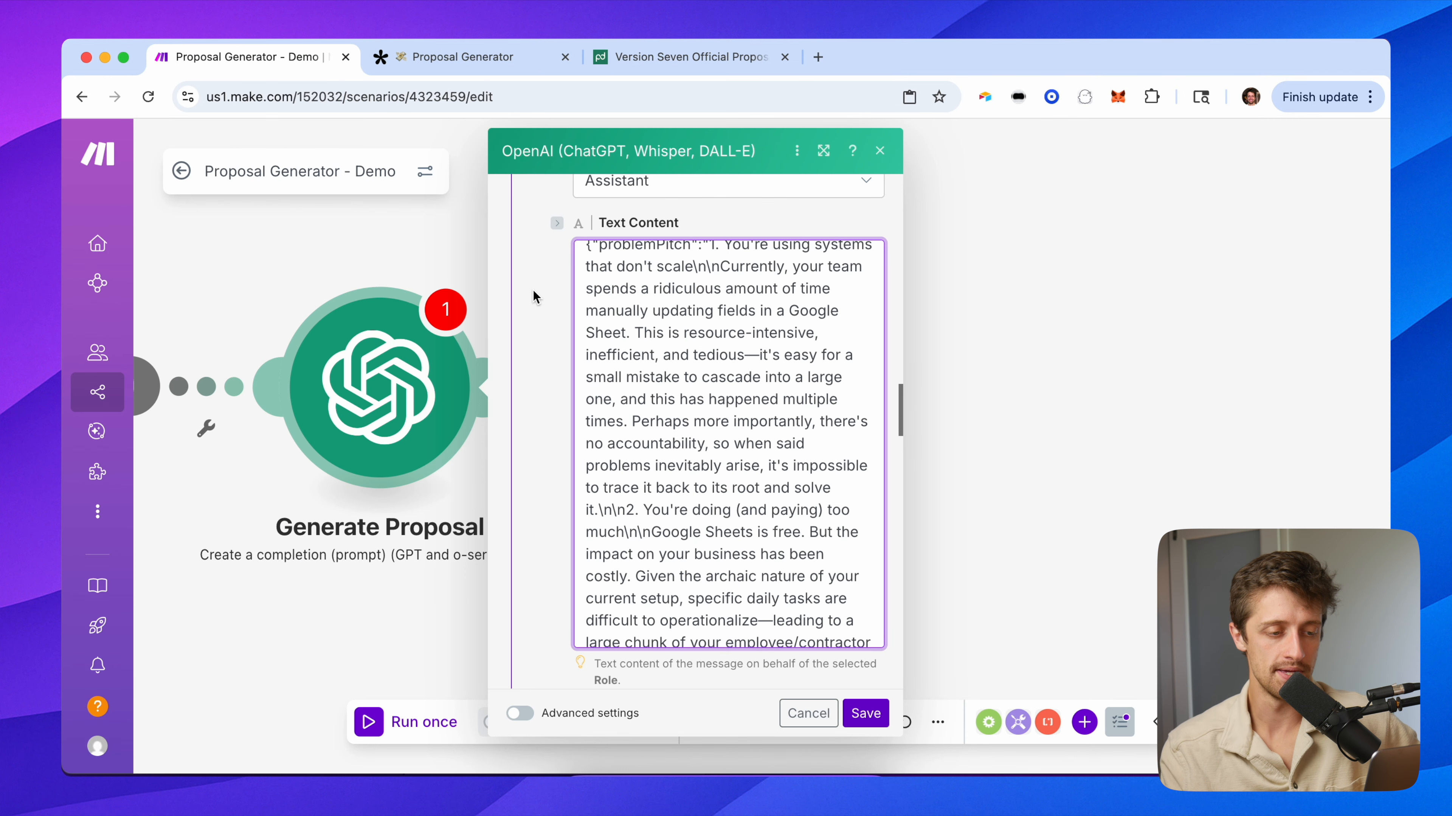
{"action": "scroll", "coordinate": [541, 478], "scroll_direction": "down", "scroll_amount": 1}
{"action": "scroll", "coordinate": [541, 478], "scroll_direction": "down", "scroll_amount": 10}
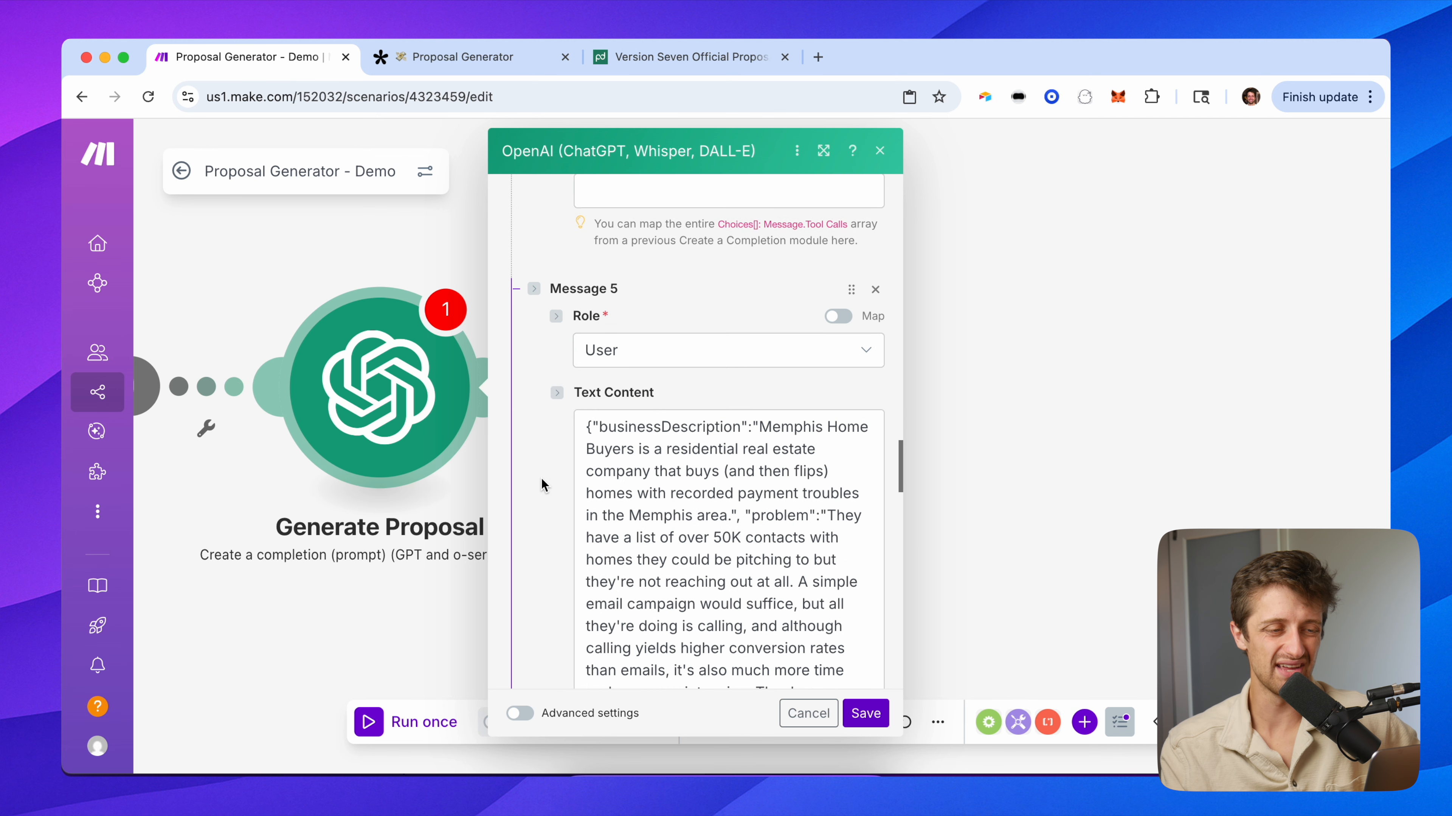
{"action": "left_click_drag", "start_coordinate": [586, 289], "coordinate": [853, 667]}
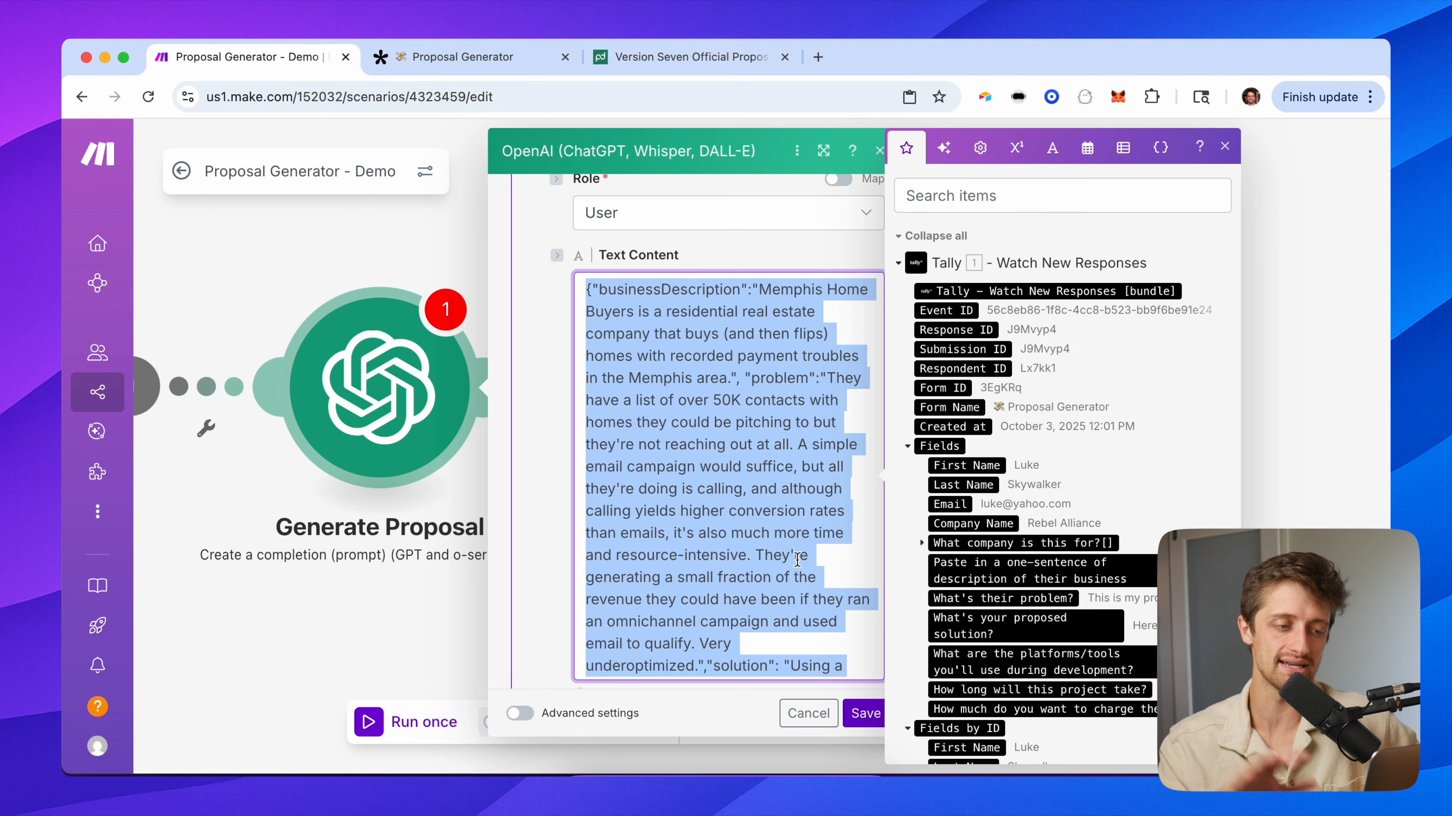
{"action": "left_click", "coordinate": [564, 434]}
{"action": "left_click_drag", "start_coordinate": [598, 295], "coordinate": [778, 597]}
{"action": "scroll", "coordinate": [544, 512], "scroll_direction": "down", "scroll_amount": 3}
{"action": "scroll", "coordinate": [549, 503], "scroll_direction": "down", "scroll_amount": 5}
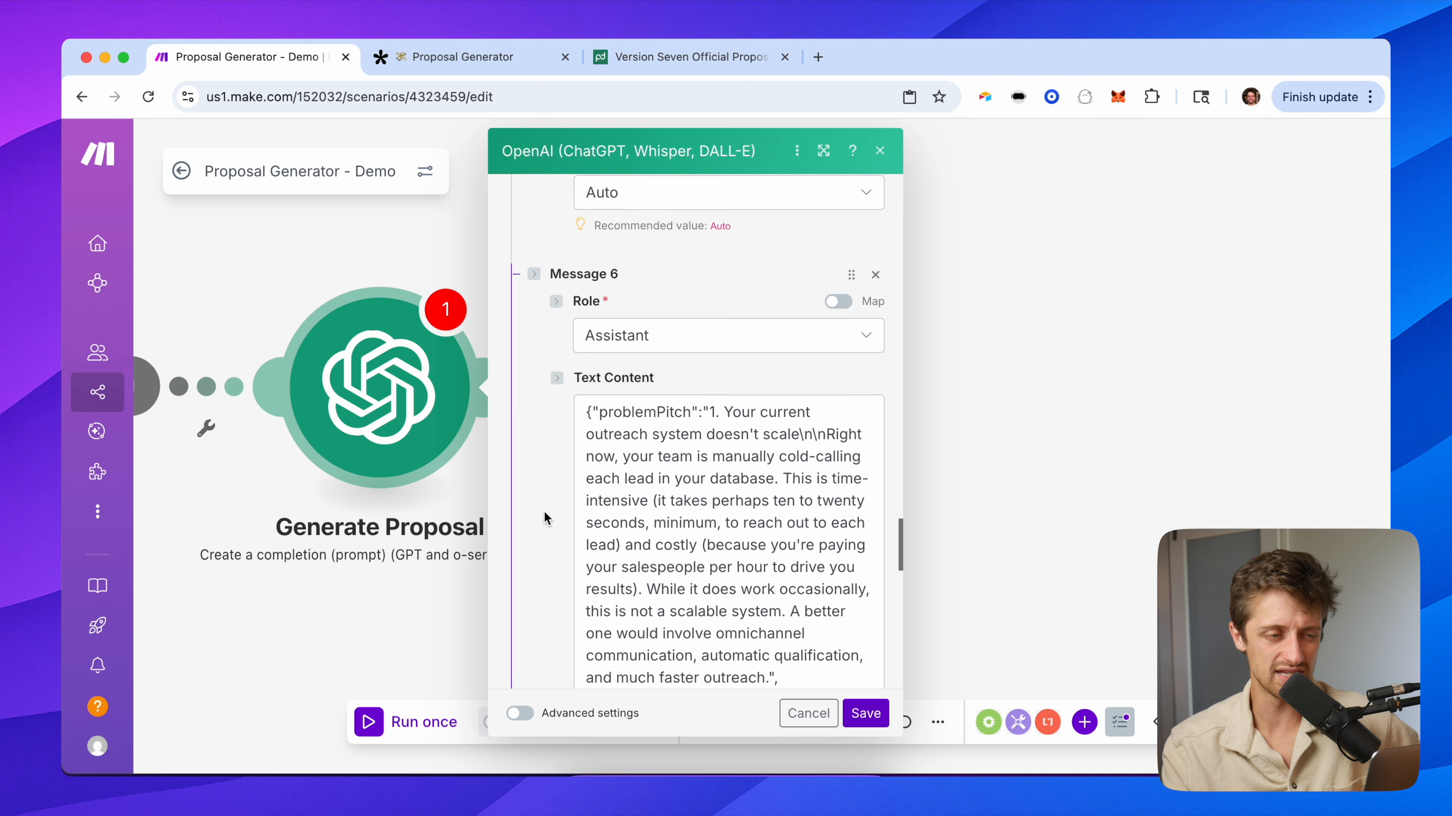
{"action": "left_click_drag", "start_coordinate": [584, 294], "coordinate": [838, 600]}
{"action": "left_click", "coordinate": [553, 492]}
{"action": "scroll", "coordinate": [552, 582], "scroll_direction": "down", "scroll_amount": 10}
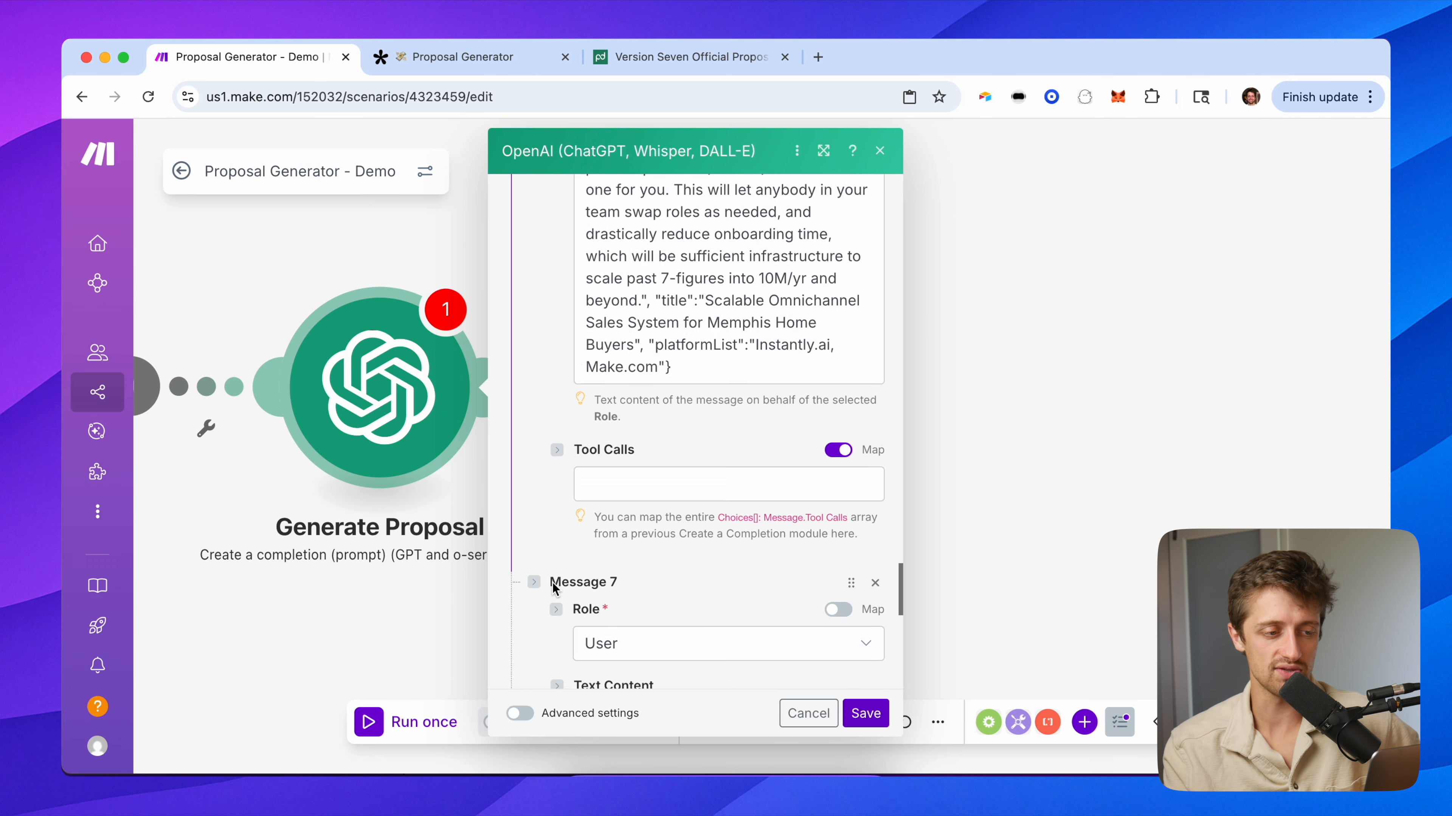
{"action": "scroll", "coordinate": [554, 528], "scroll_direction": "up", "scroll_amount": 2}
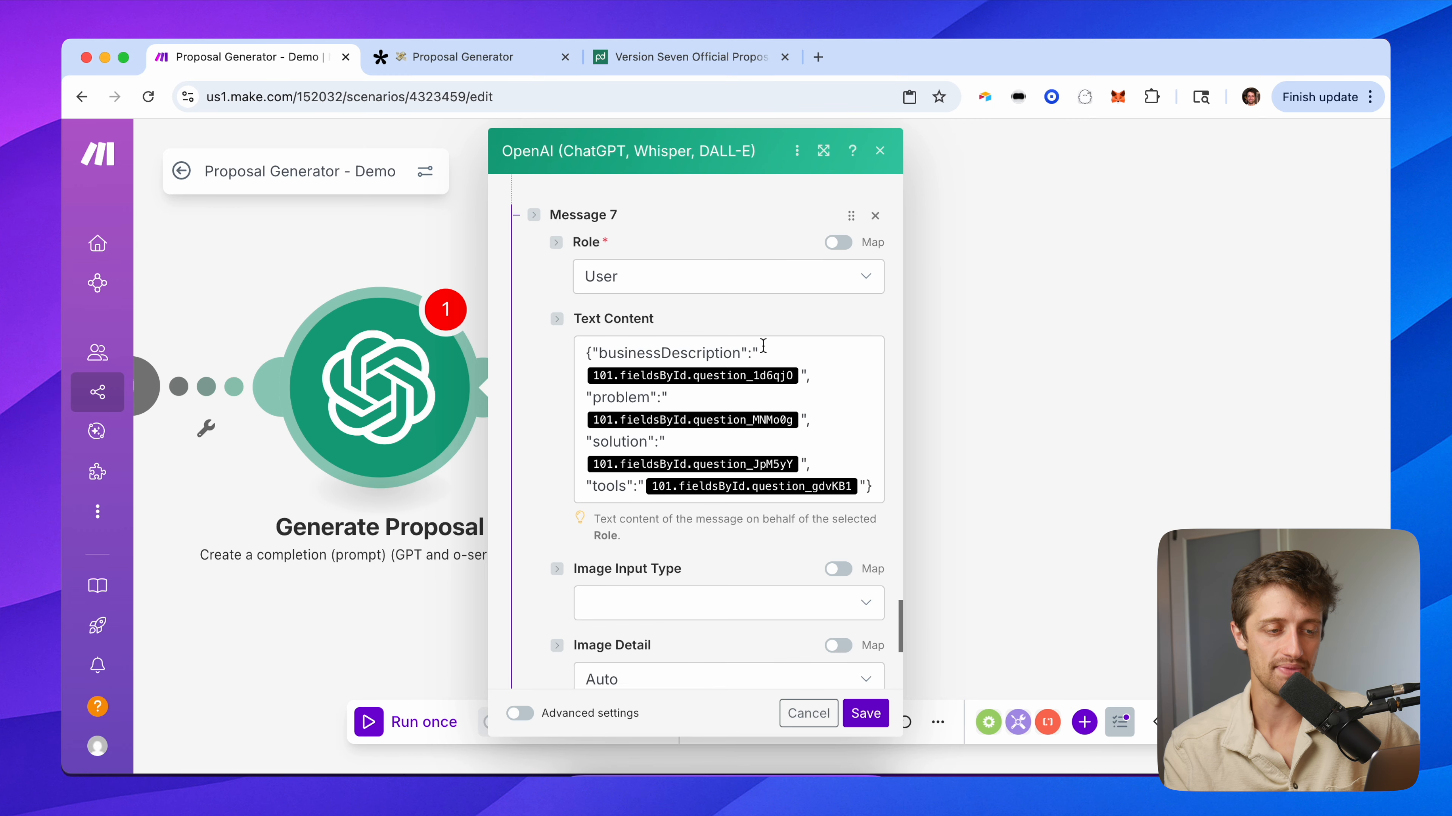
Replace the businessDescription pill with the Tally business description answer.
{"action": "left_click", "coordinate": [799, 375]}
{"action": "key", "text": "BackSpace"}
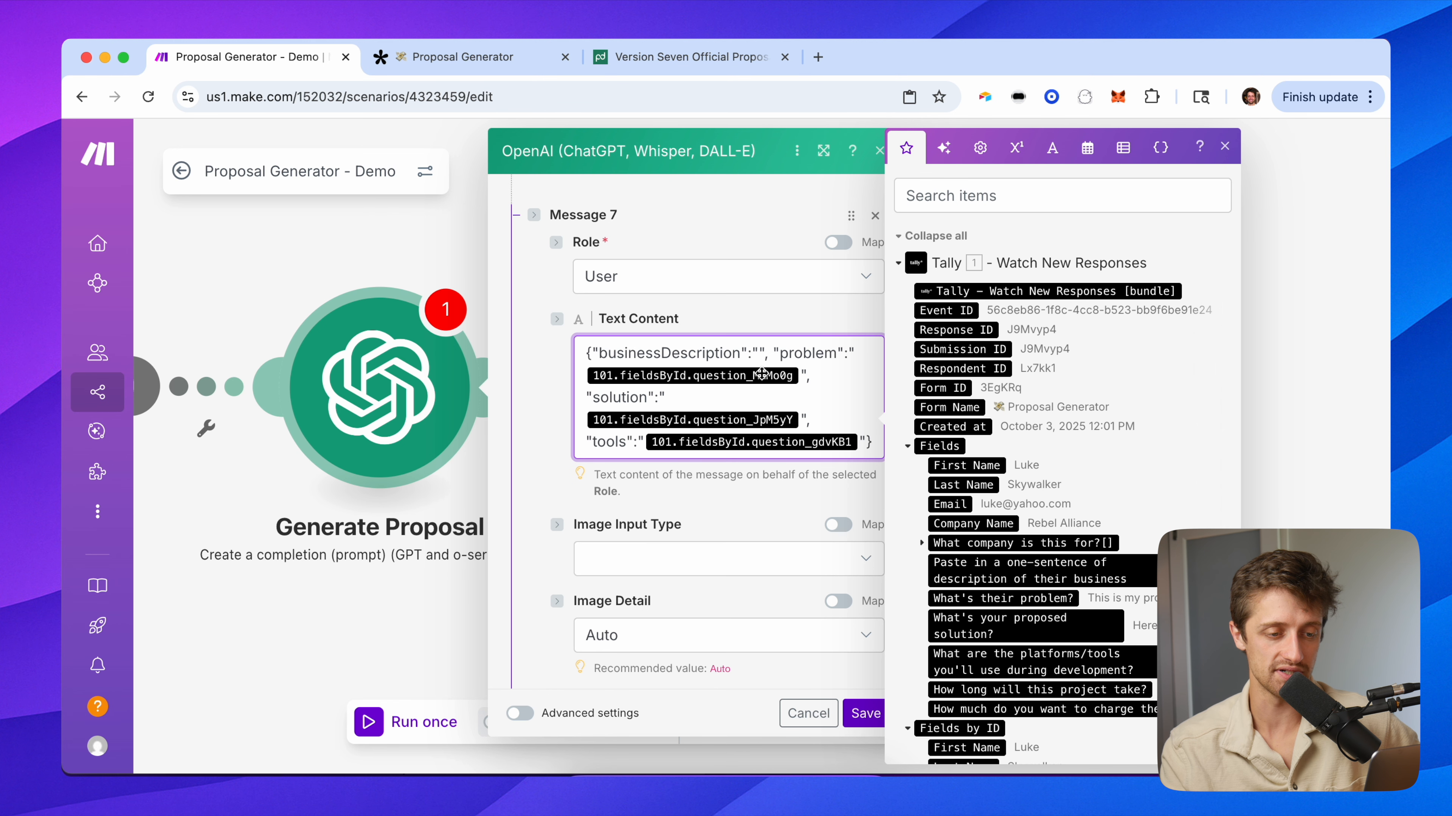
{"action": "scroll", "coordinate": [963, 491], "scroll_direction": "down", "scroll_amount": 3}
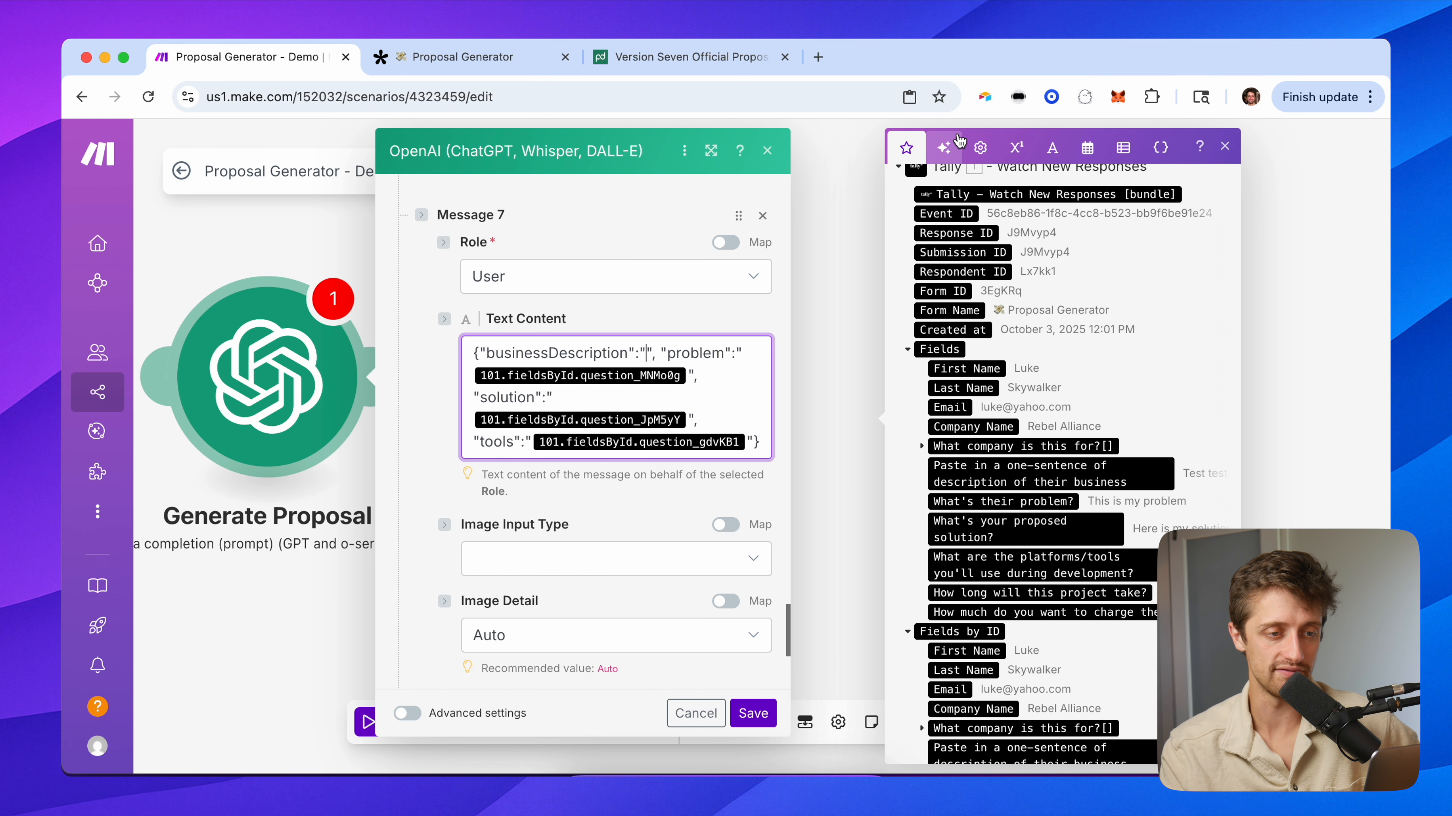
{"action": "left_click", "coordinate": [1225, 146]}
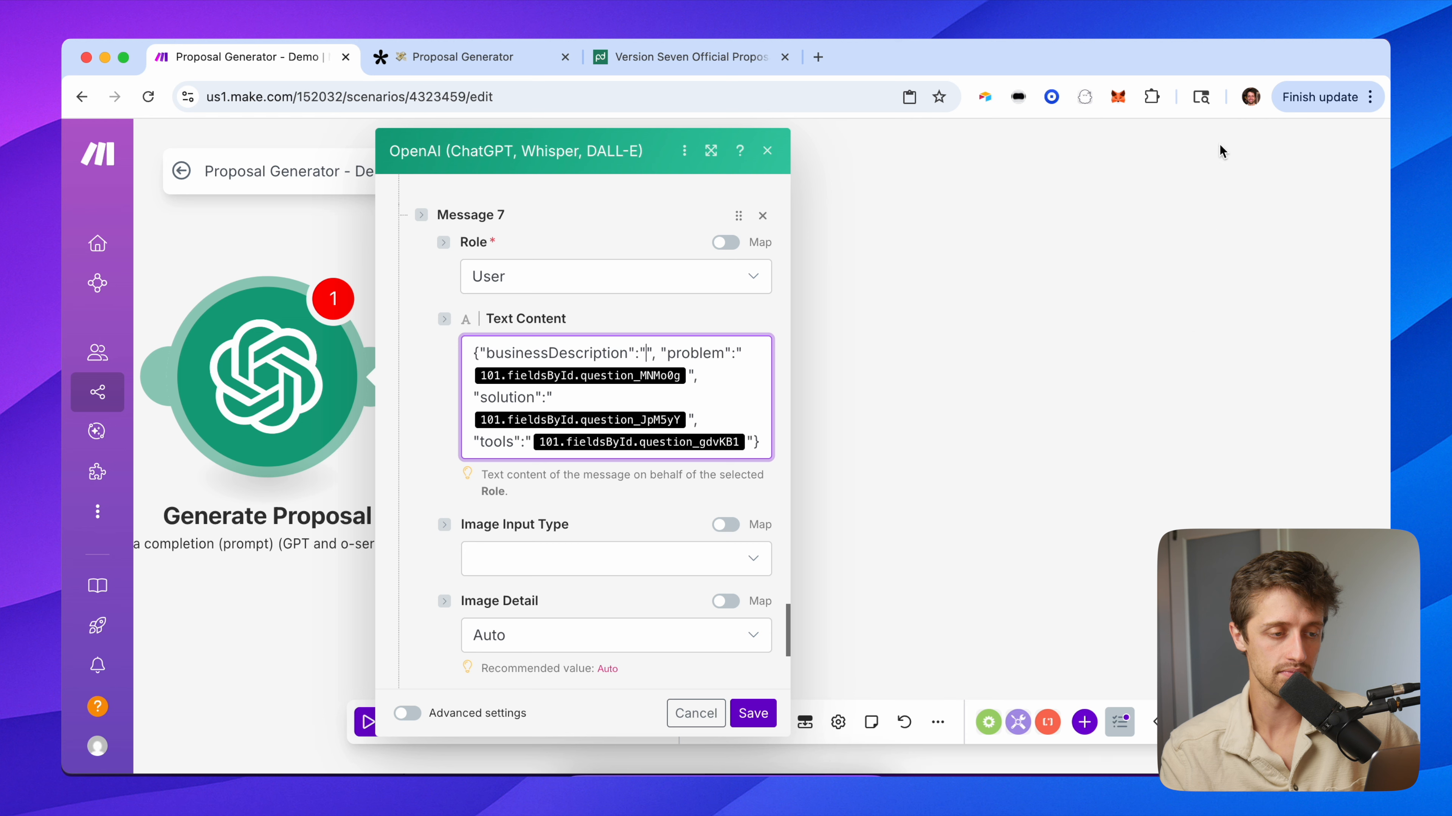
{"action": "left_click", "coordinate": [646, 353]}
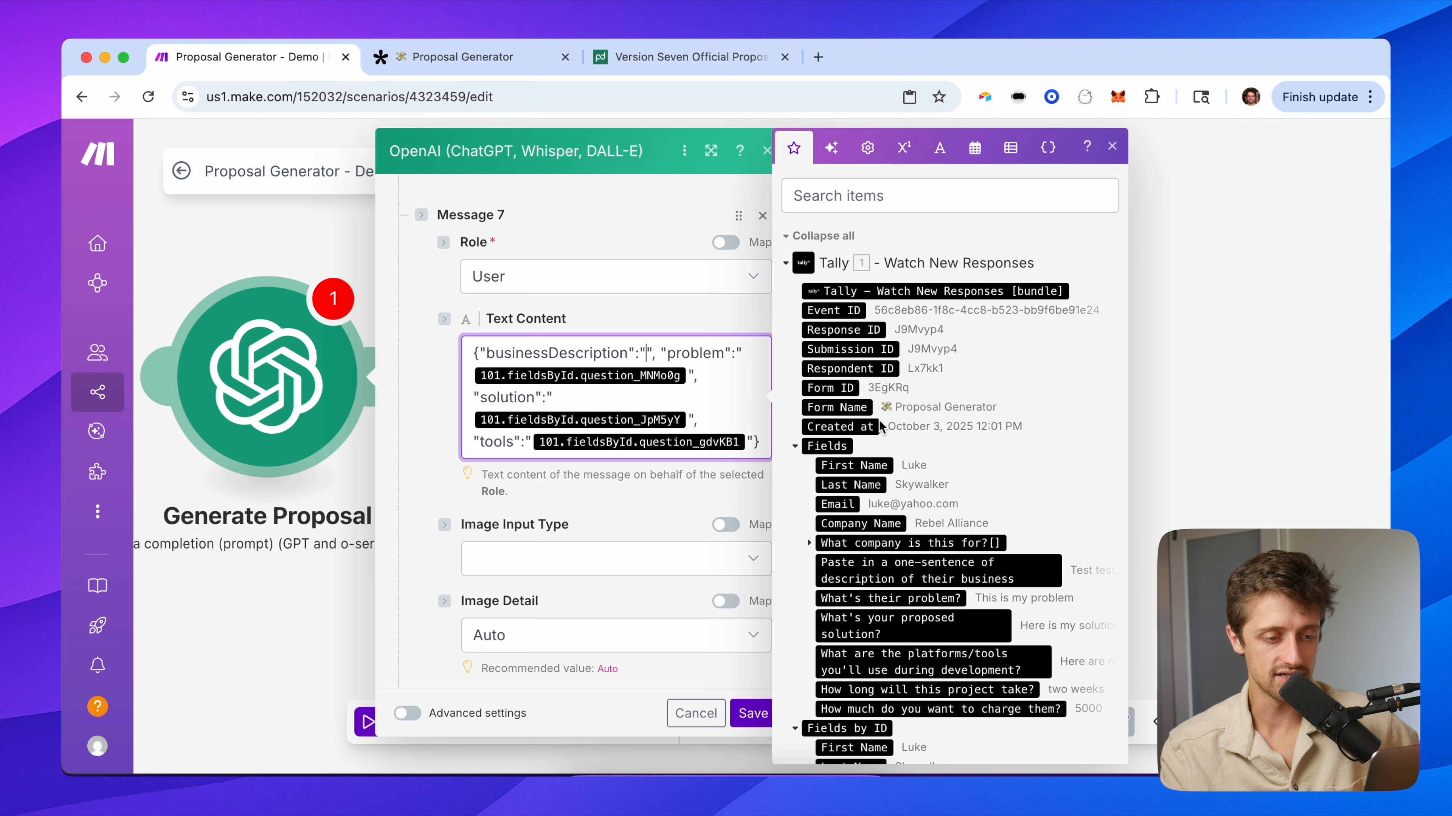
{"action": "scroll", "coordinate": [894, 501], "scroll_direction": "down", "scroll_amount": 3}
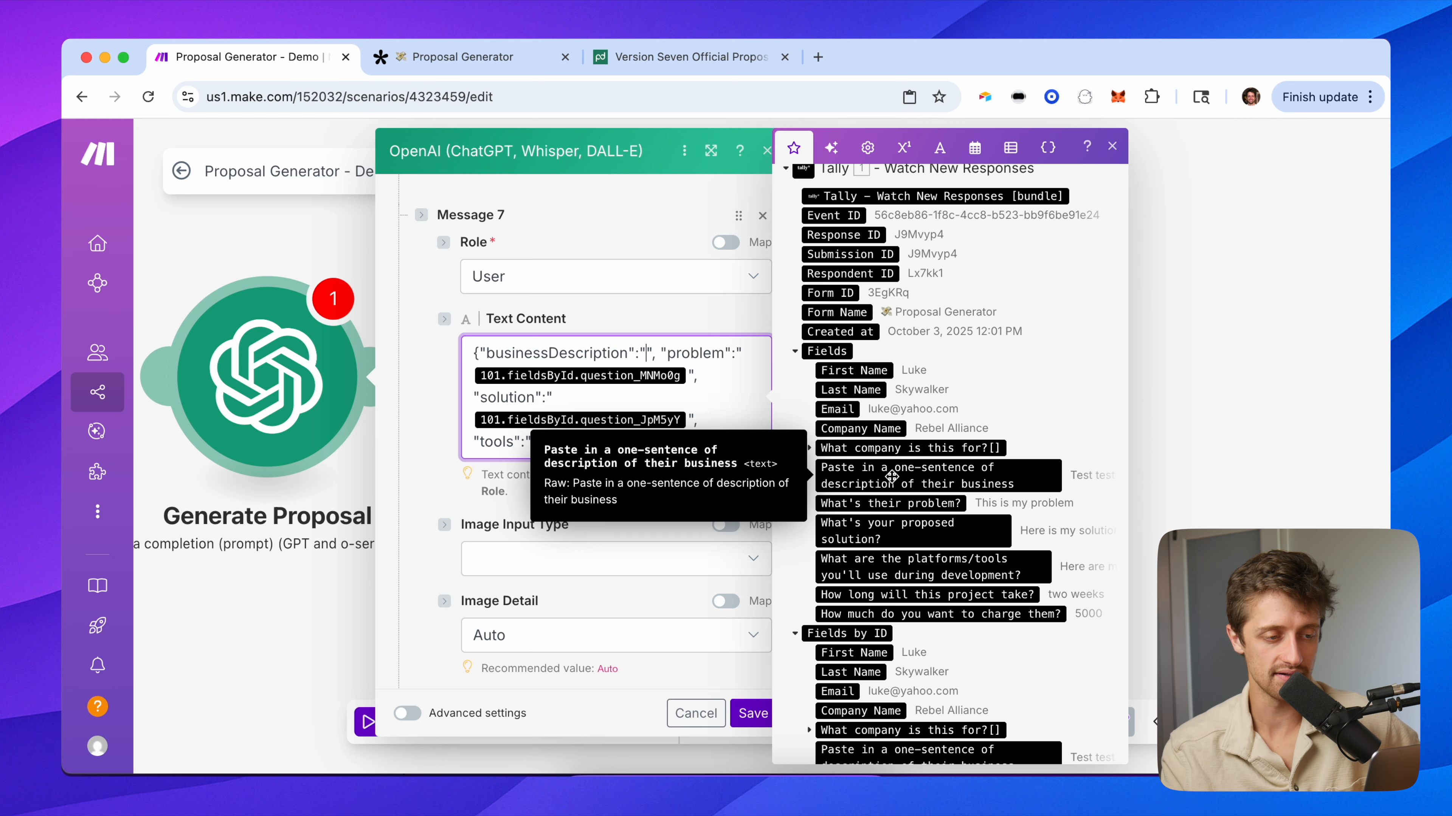
{"action": "left_click", "coordinate": [944, 478]}
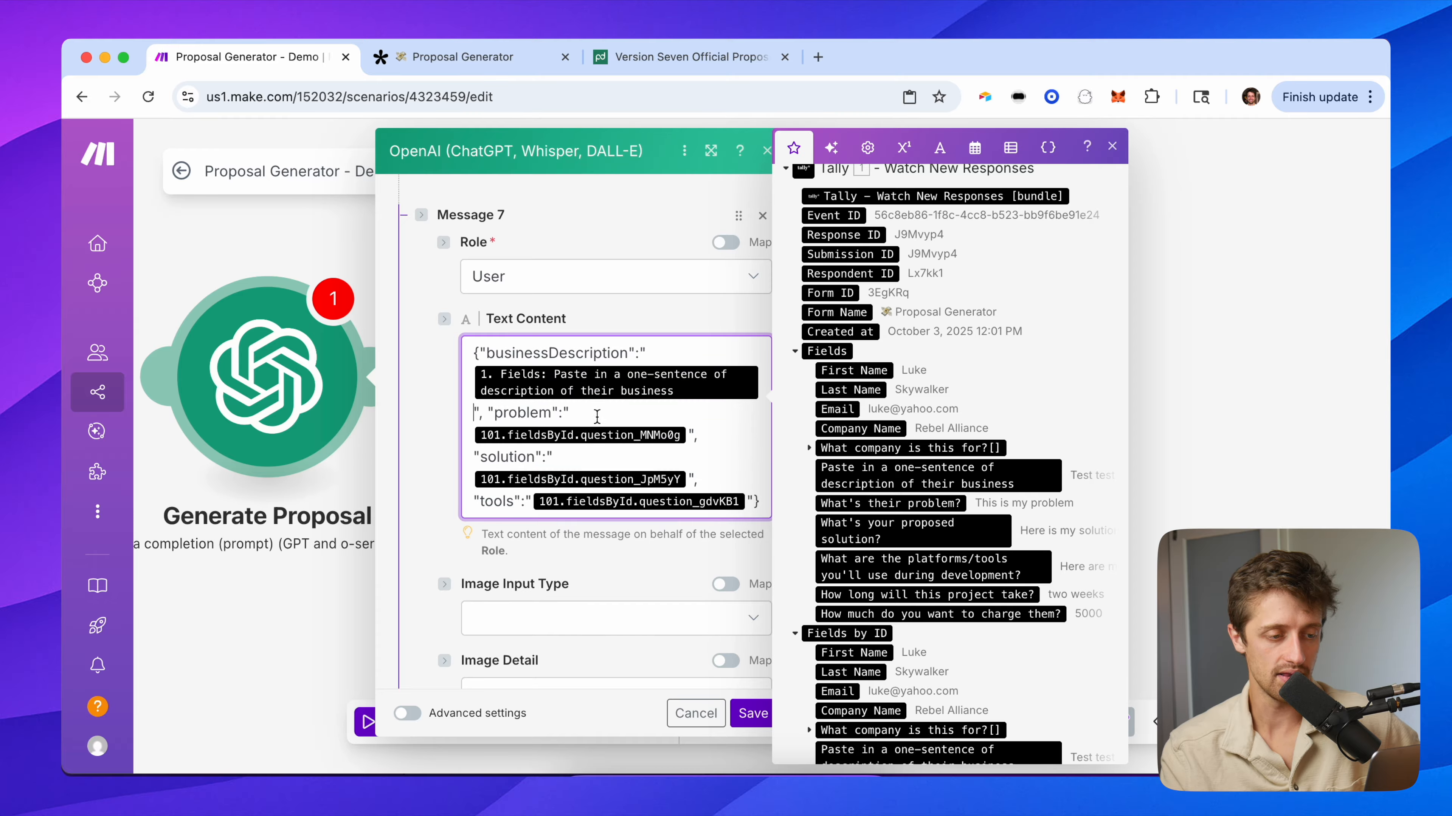
Swap the problem and solution pills for the Tally problem and proposed-solution answers.
{"action": "left_click", "coordinate": [672, 433]}
{"action": "key", "text": "BackSpace"}
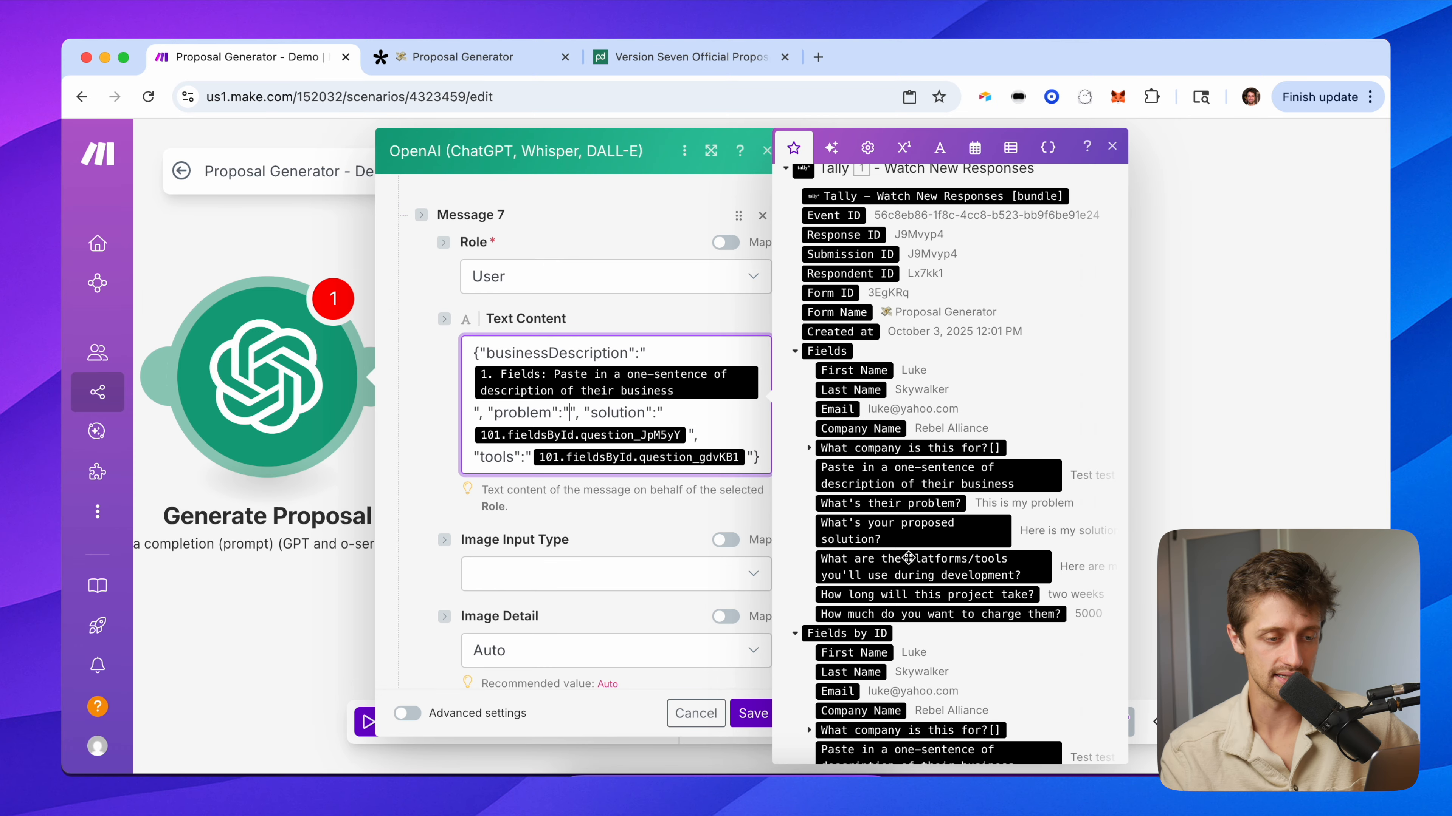
{"action": "left_click", "coordinate": [883, 503]}
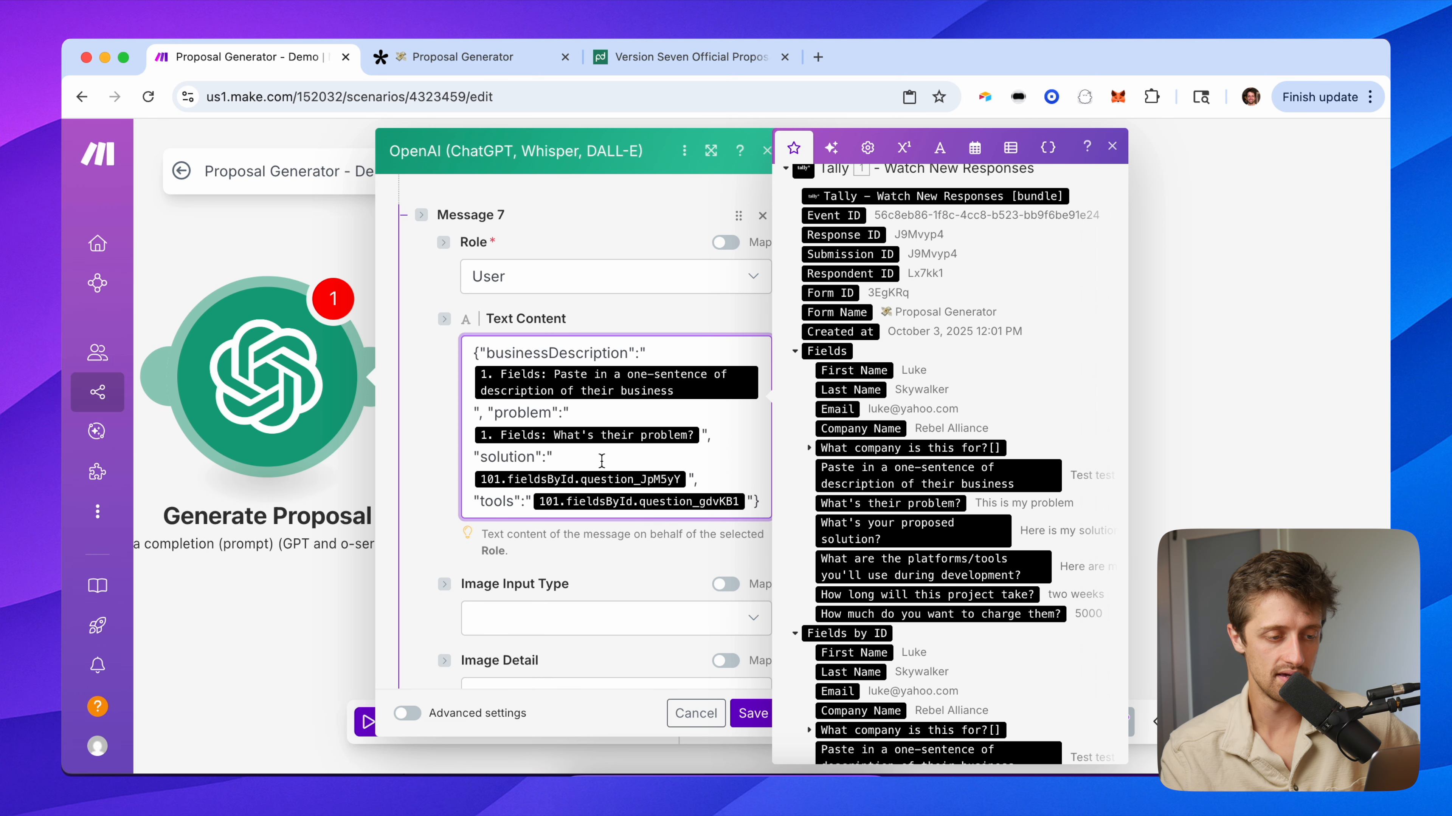
{"action": "left_click", "coordinate": [690, 478]}
{"action": "key", "text": "BackSpace"}
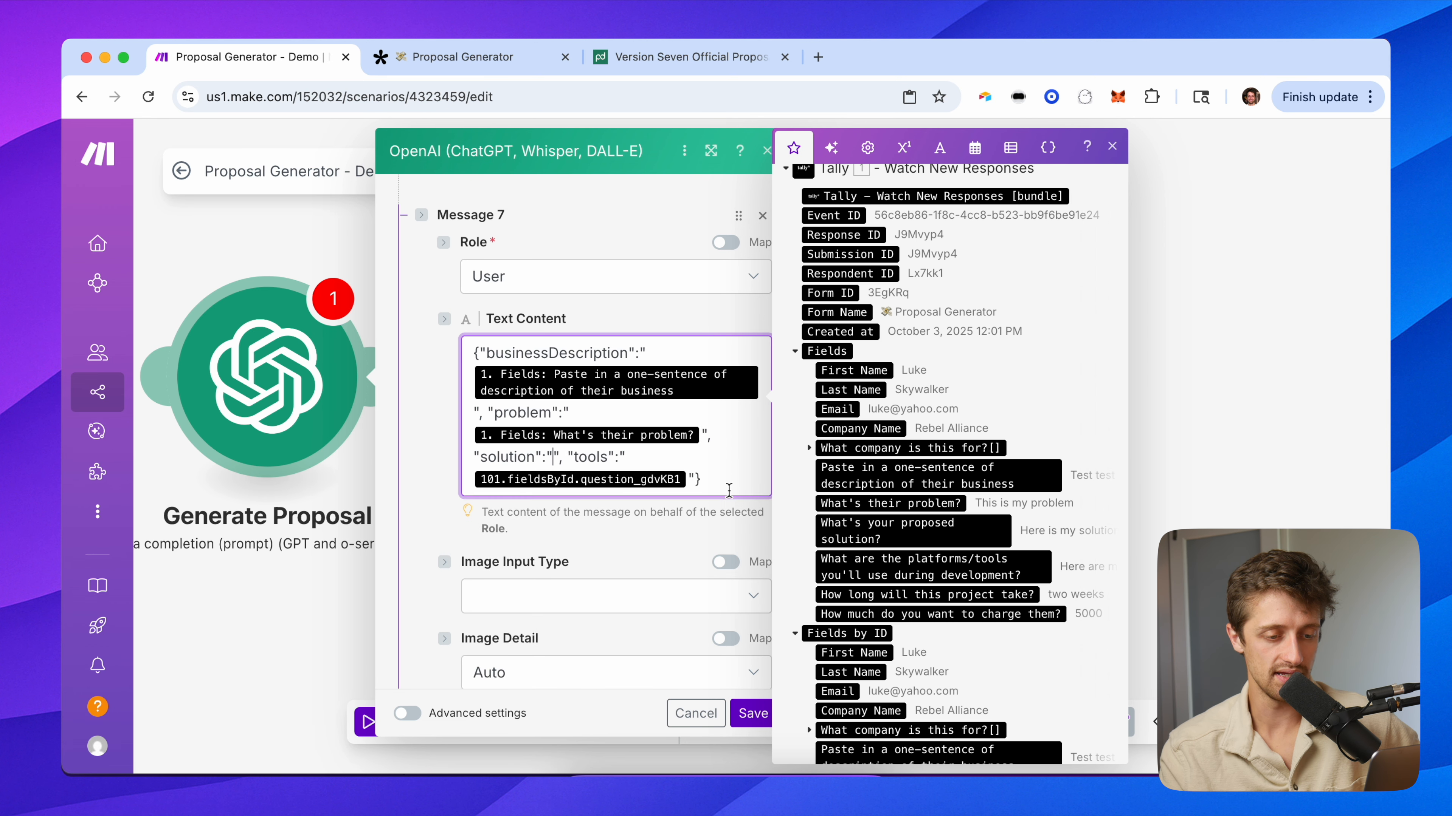
{"action": "left_click", "coordinate": [912, 532]}
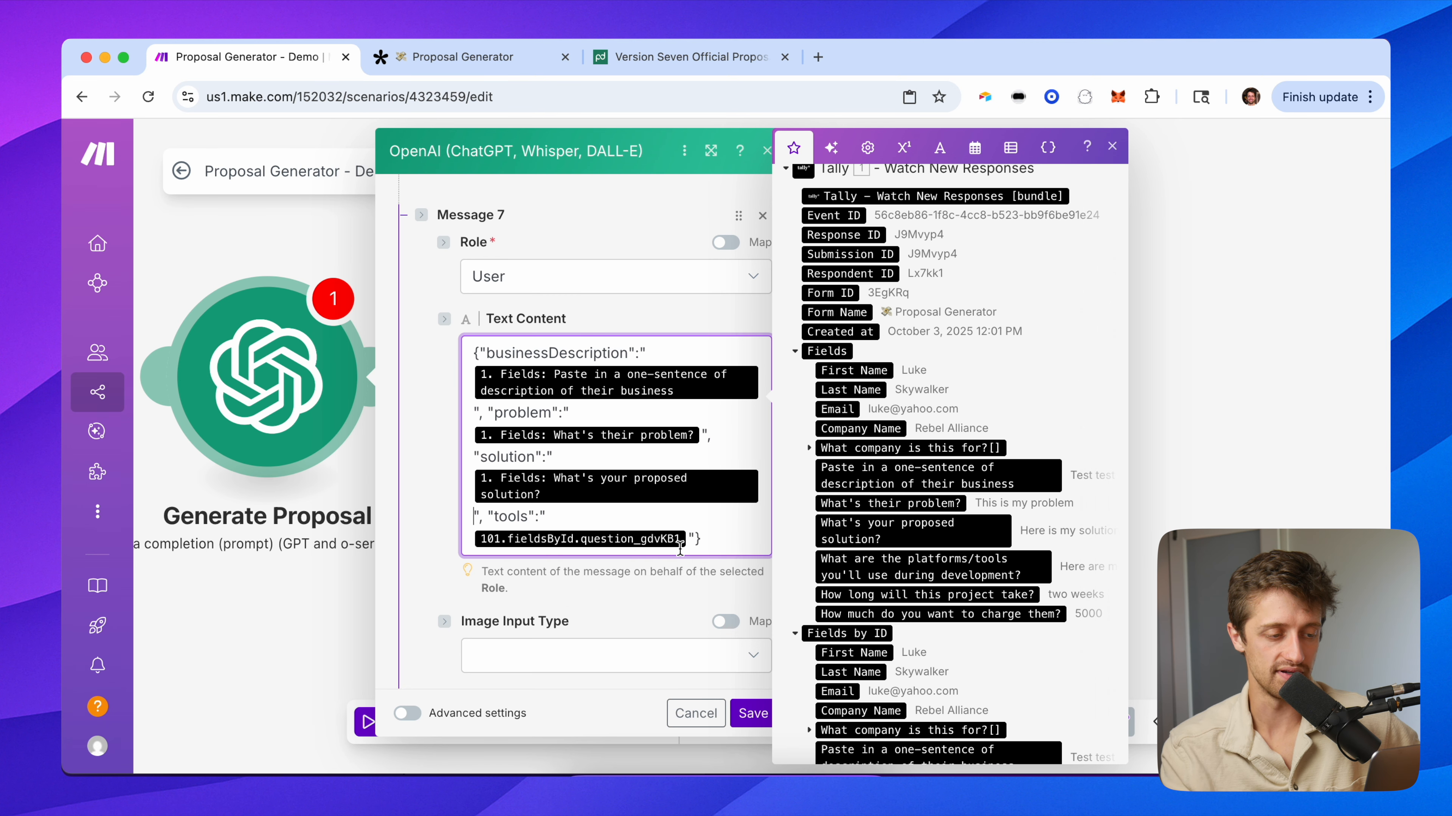
Map the tools entry to the Tally platforms/tools answer, checking it against the form's questions.
{"action": "left_click", "coordinate": [688, 539]}
{"action": "key", "text": "BackSpace"}
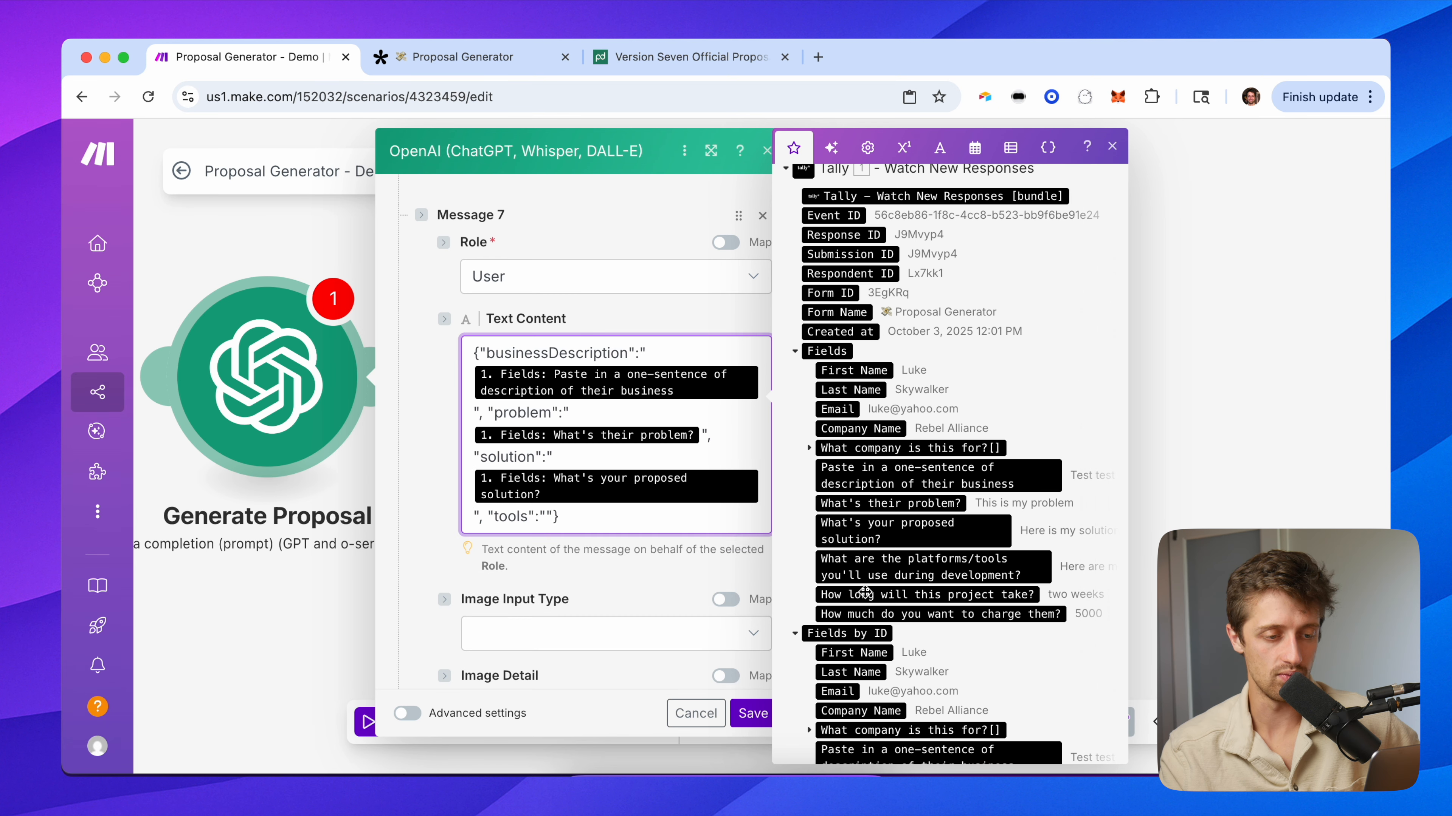
{"action": "scroll", "coordinate": [864, 592], "scroll_direction": "down", "scroll_amount": 1}
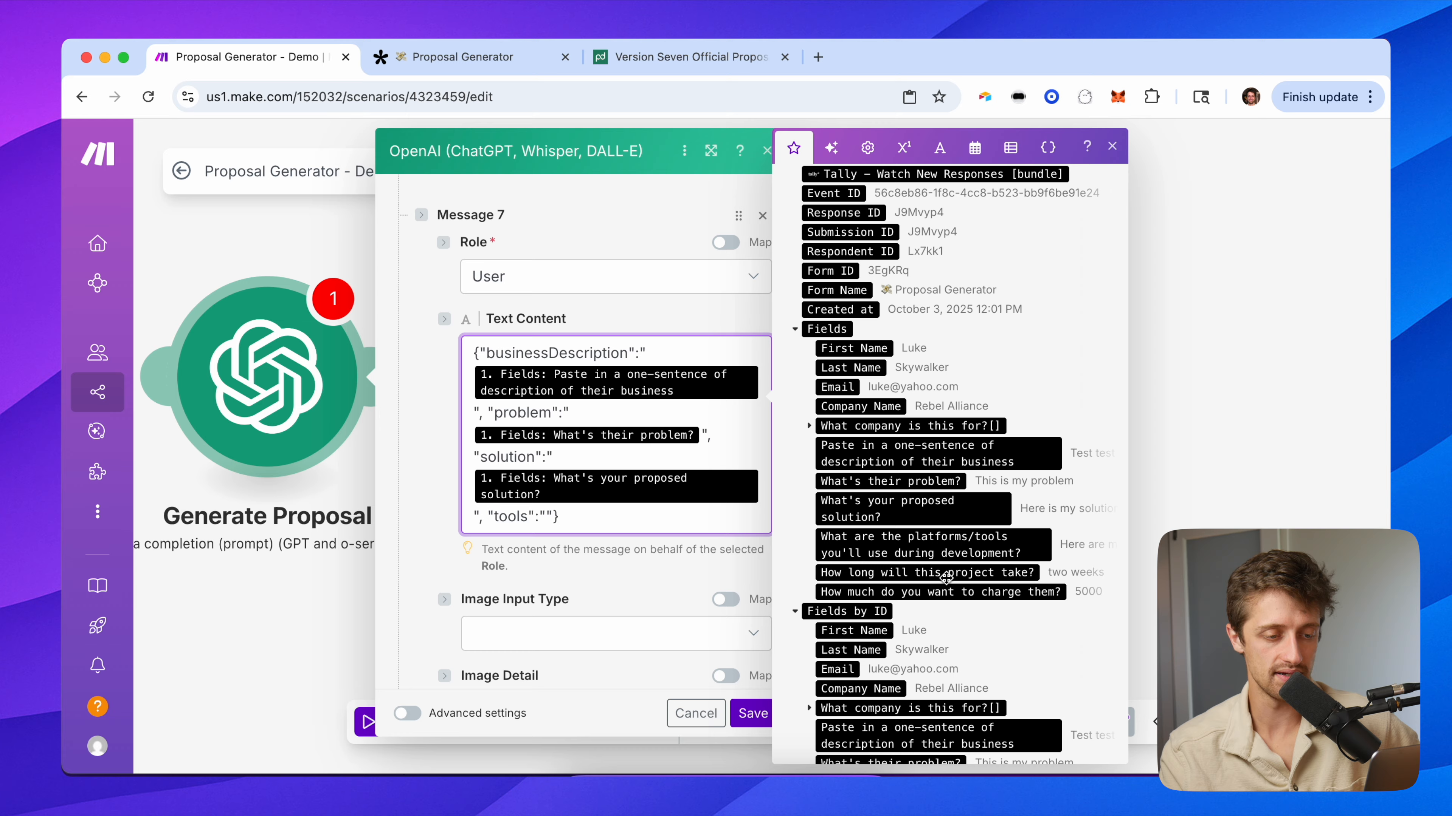
{"action": "left_click", "coordinate": [923, 549]}
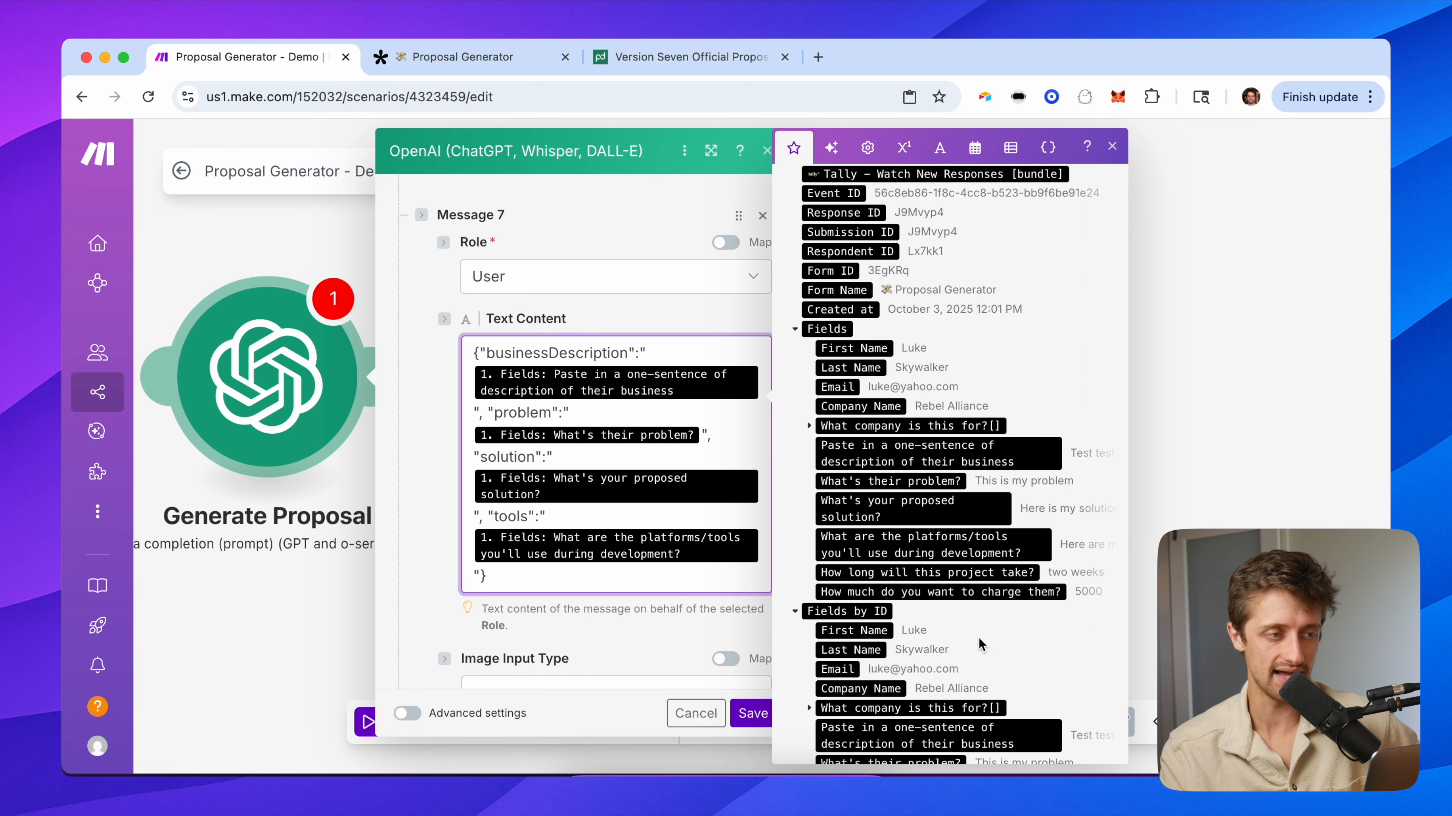
{"action": "left_click", "coordinate": [423, 57]}
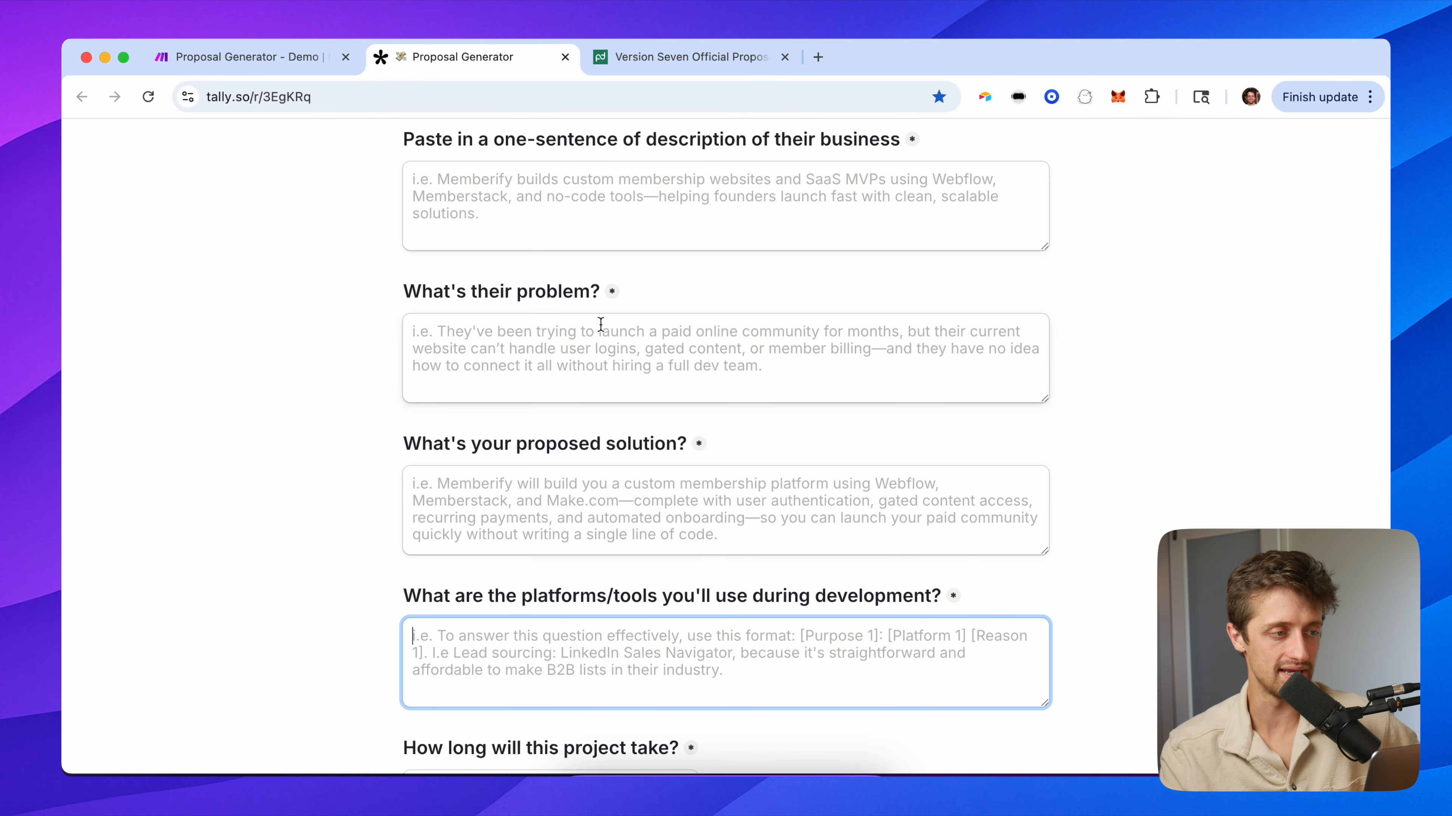
{"action": "left_click", "coordinate": [266, 61]}
{"action": "scroll", "coordinate": [543, 473], "scroll_direction": "down", "scroll_amount": 2}
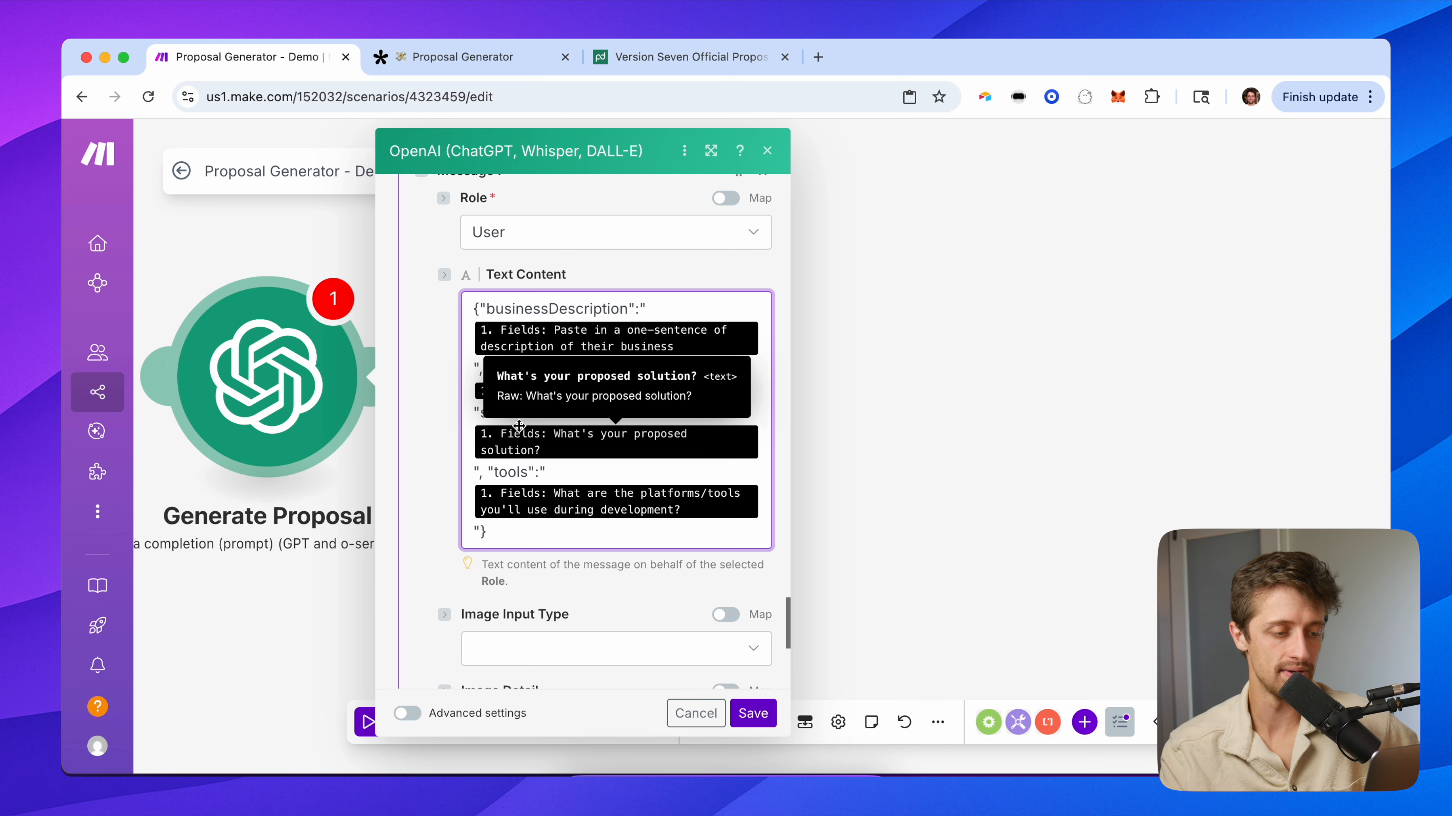
Enable advanced settings with Response Format JSON Object and Parse JSON Response set to Yes.
{"action": "scroll", "coordinate": [518, 426], "scroll_direction": "down", "scroll_amount": 7}
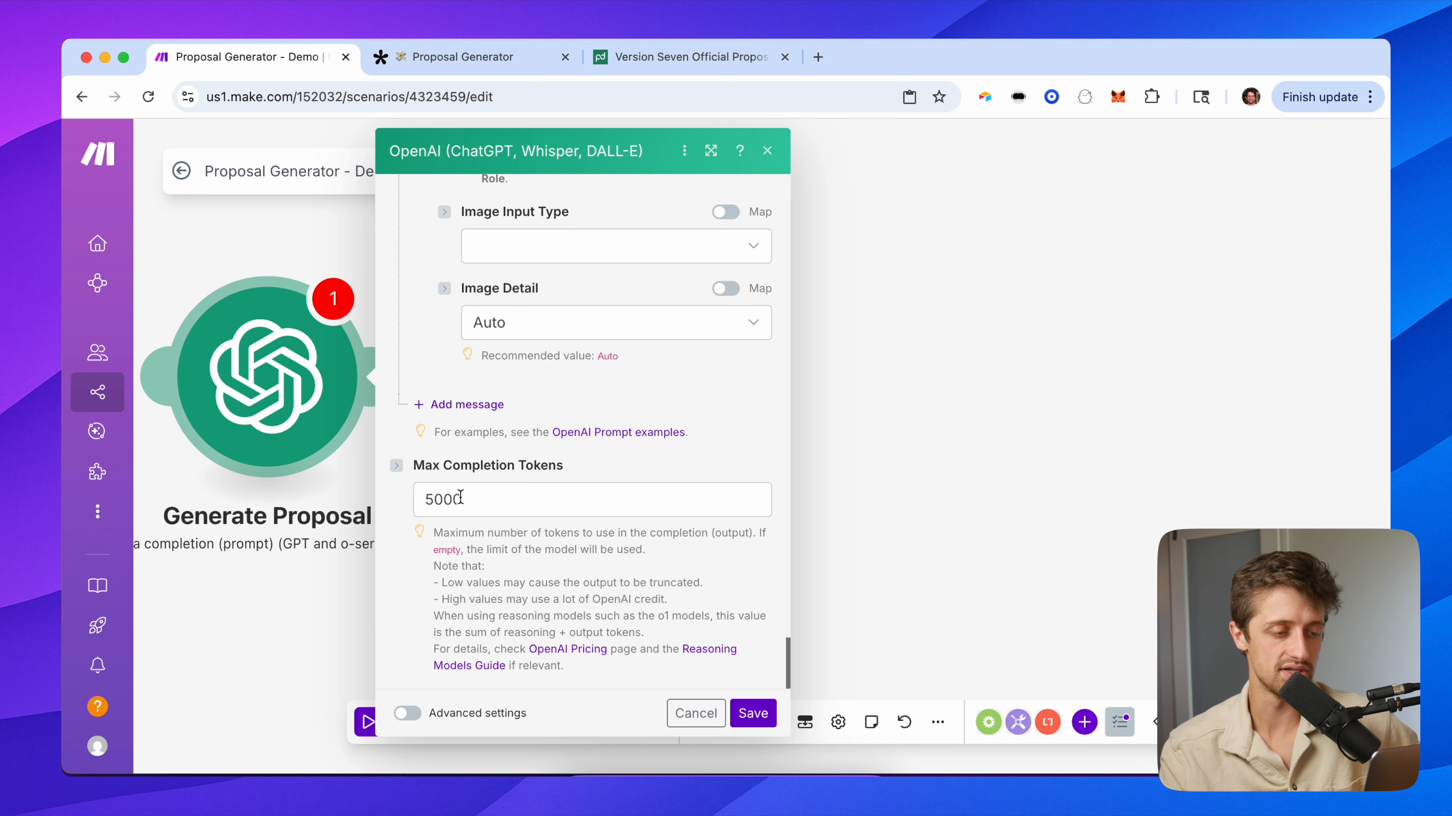
{"action": "double_click", "coordinate": [439, 496]}
{"action": "left_click", "coordinate": [417, 544]}
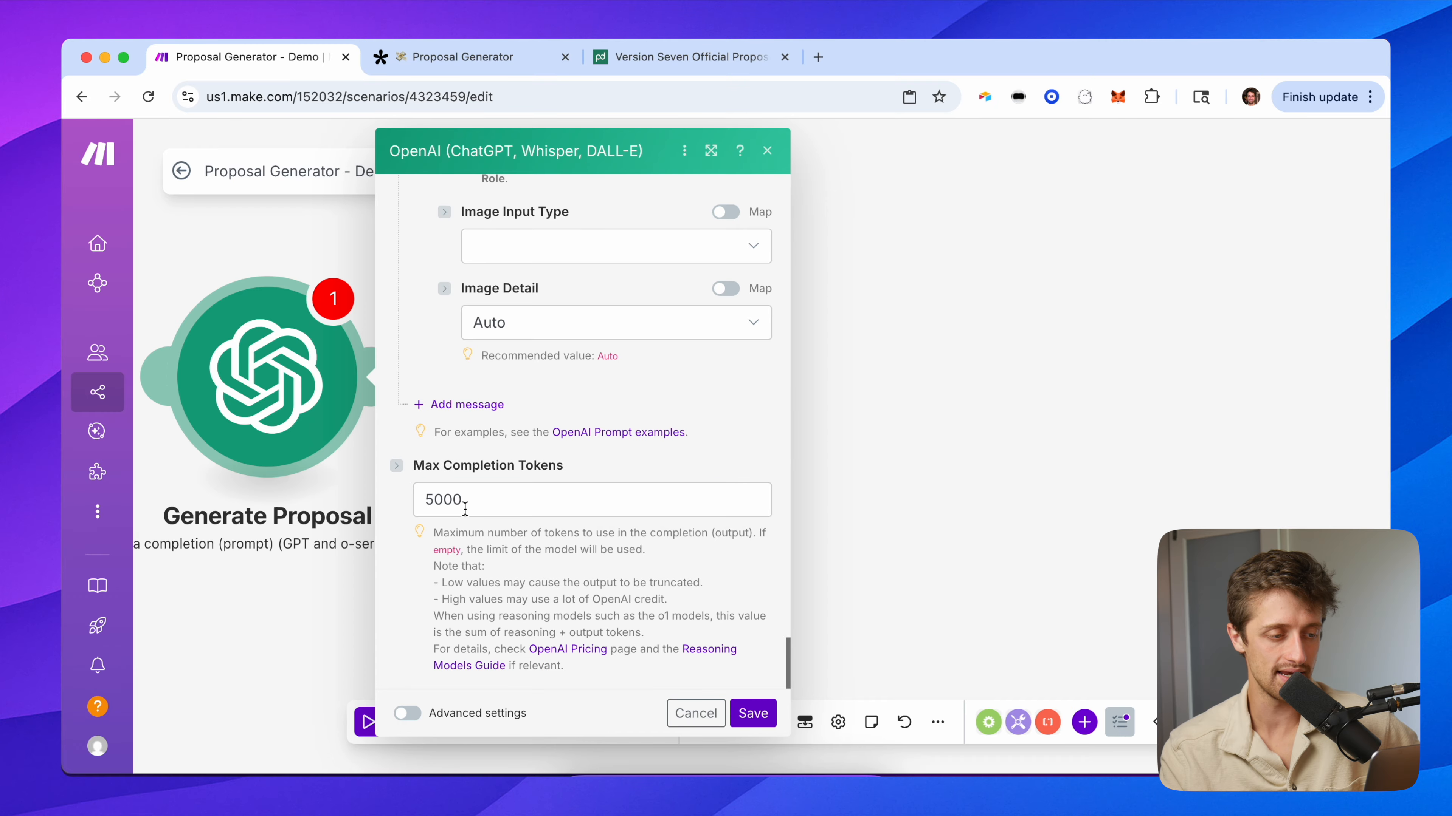
{"action": "left_click", "coordinate": [548, 712]}
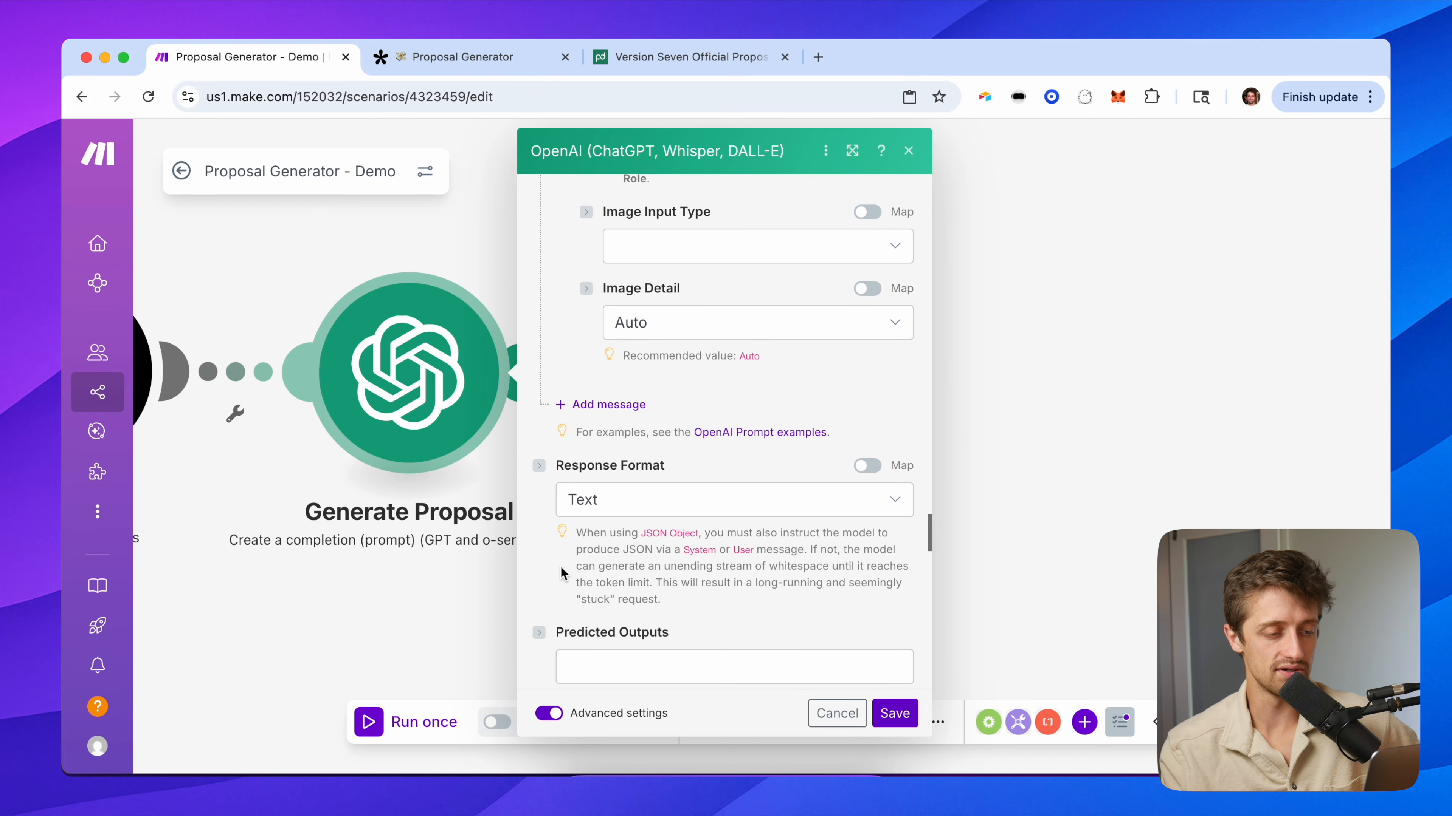
{"action": "scroll", "coordinate": [561, 572], "scroll_direction": "down", "scroll_amount": 2}
{"action": "left_click", "coordinate": [598, 423]}
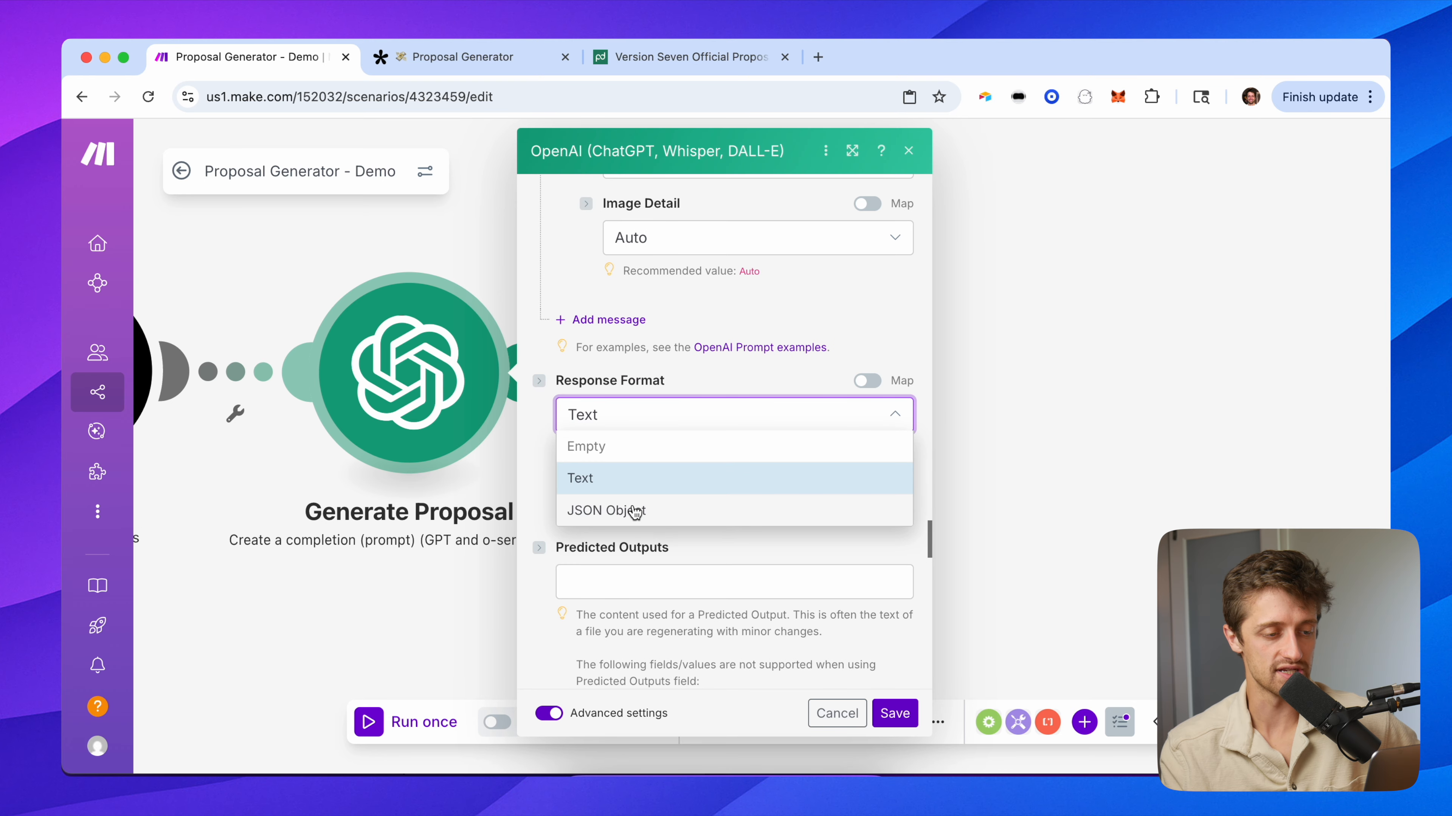
{"action": "left_click", "coordinate": [634, 512]}
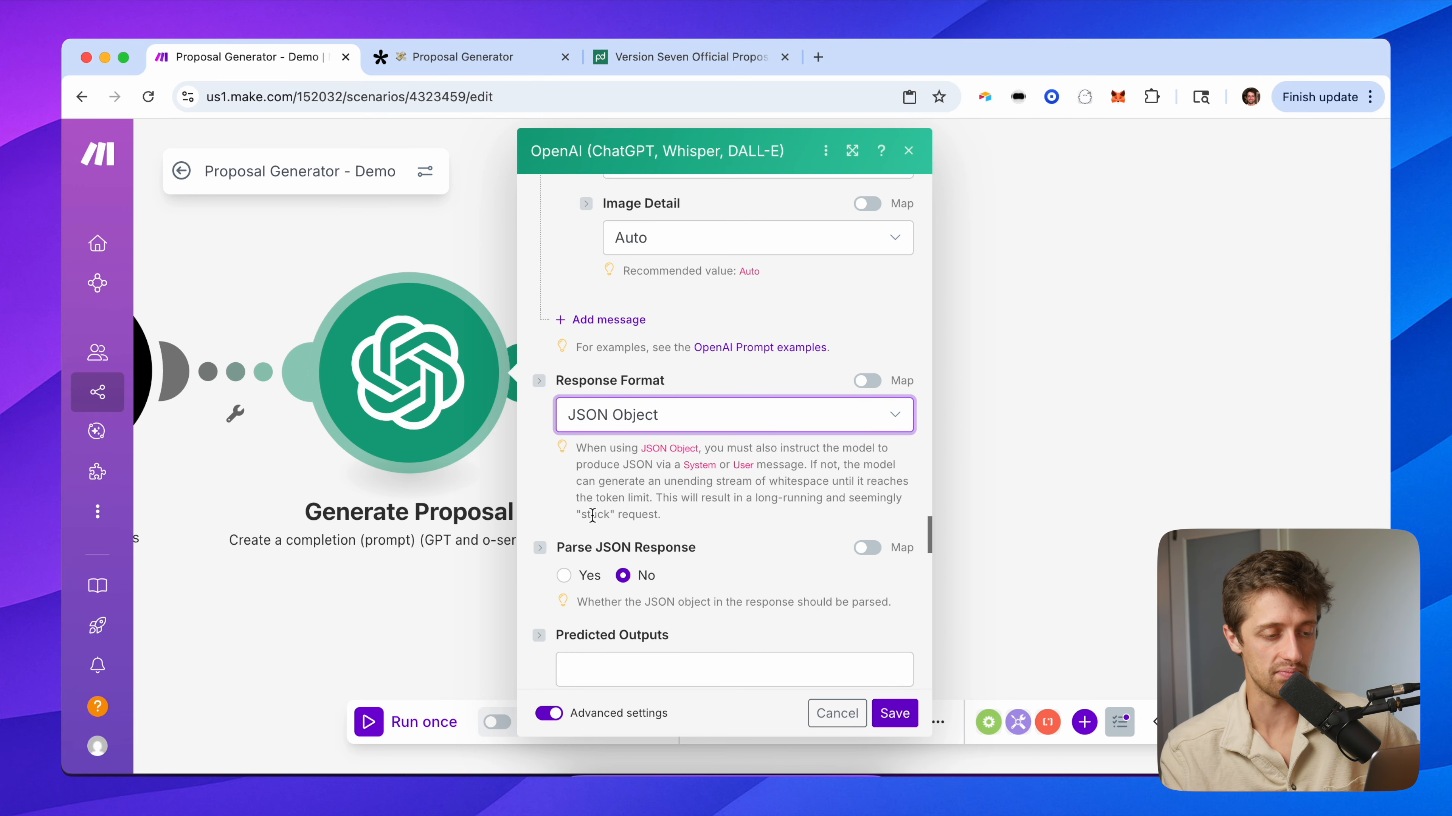
{"action": "left_click", "coordinate": [564, 576]}
{"action": "scroll", "coordinate": [549, 595], "scroll_direction": "down", "scroll_amount": 3}
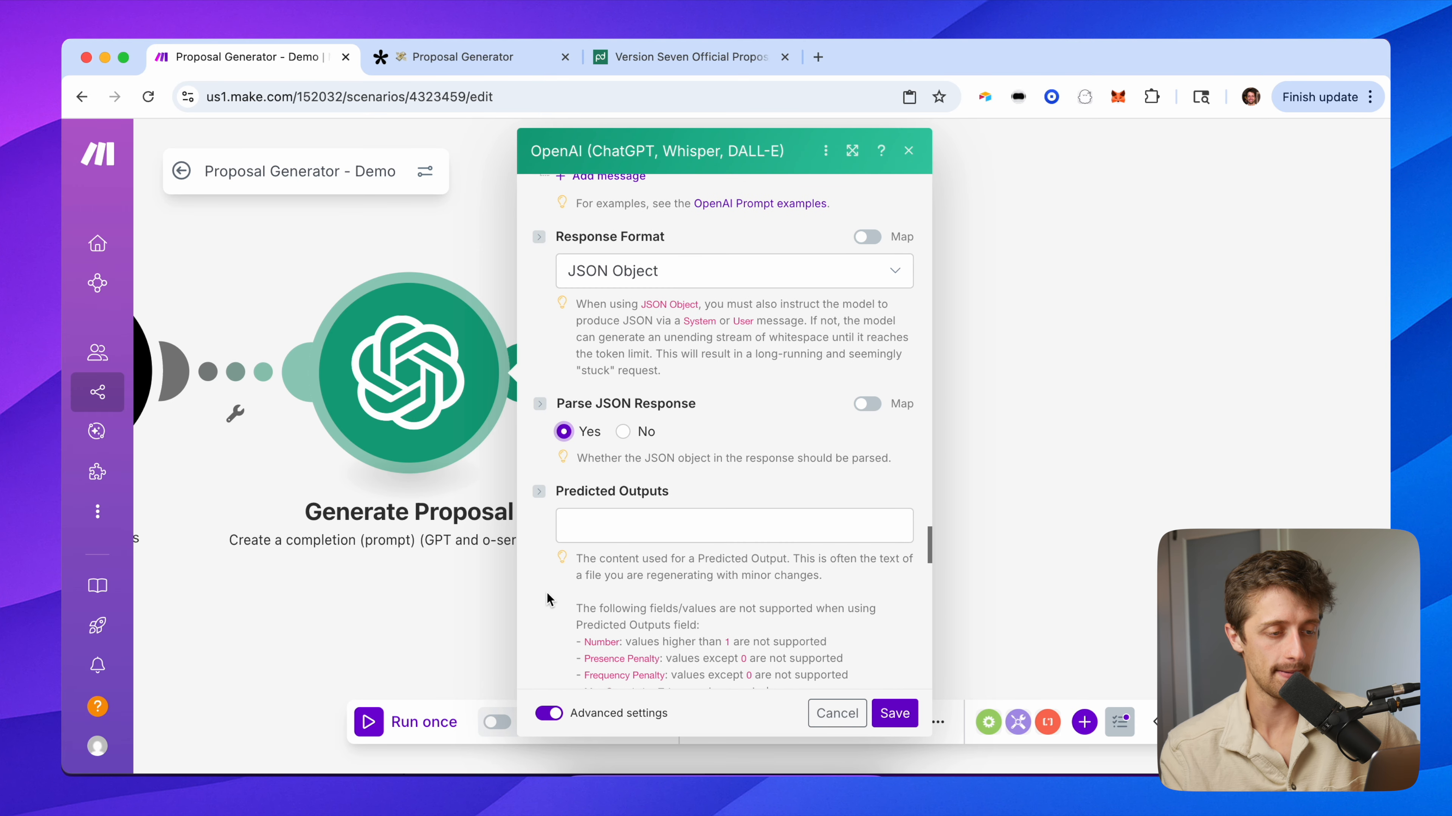
{"action": "scroll", "coordinate": [544, 584], "scroll_direction": "up", "scroll_amount": 10}
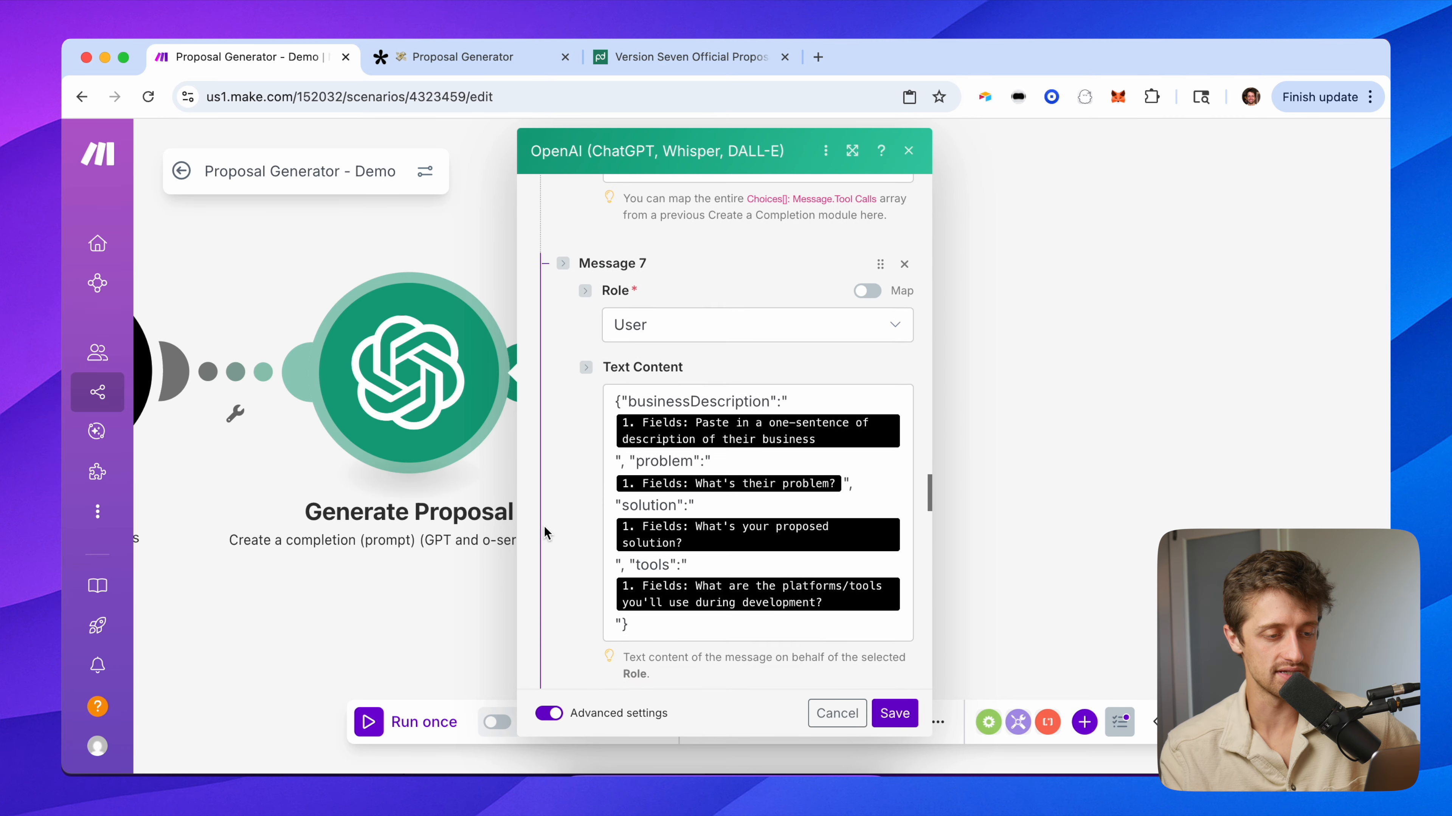
Review the prompt's businessDescription, problem and solution keys, then save the Generate Proposal module.
{"action": "left_click", "coordinate": [781, 426]}
{"action": "left_click_drag", "start_coordinate": [781, 426], "coordinate": [625, 419]}
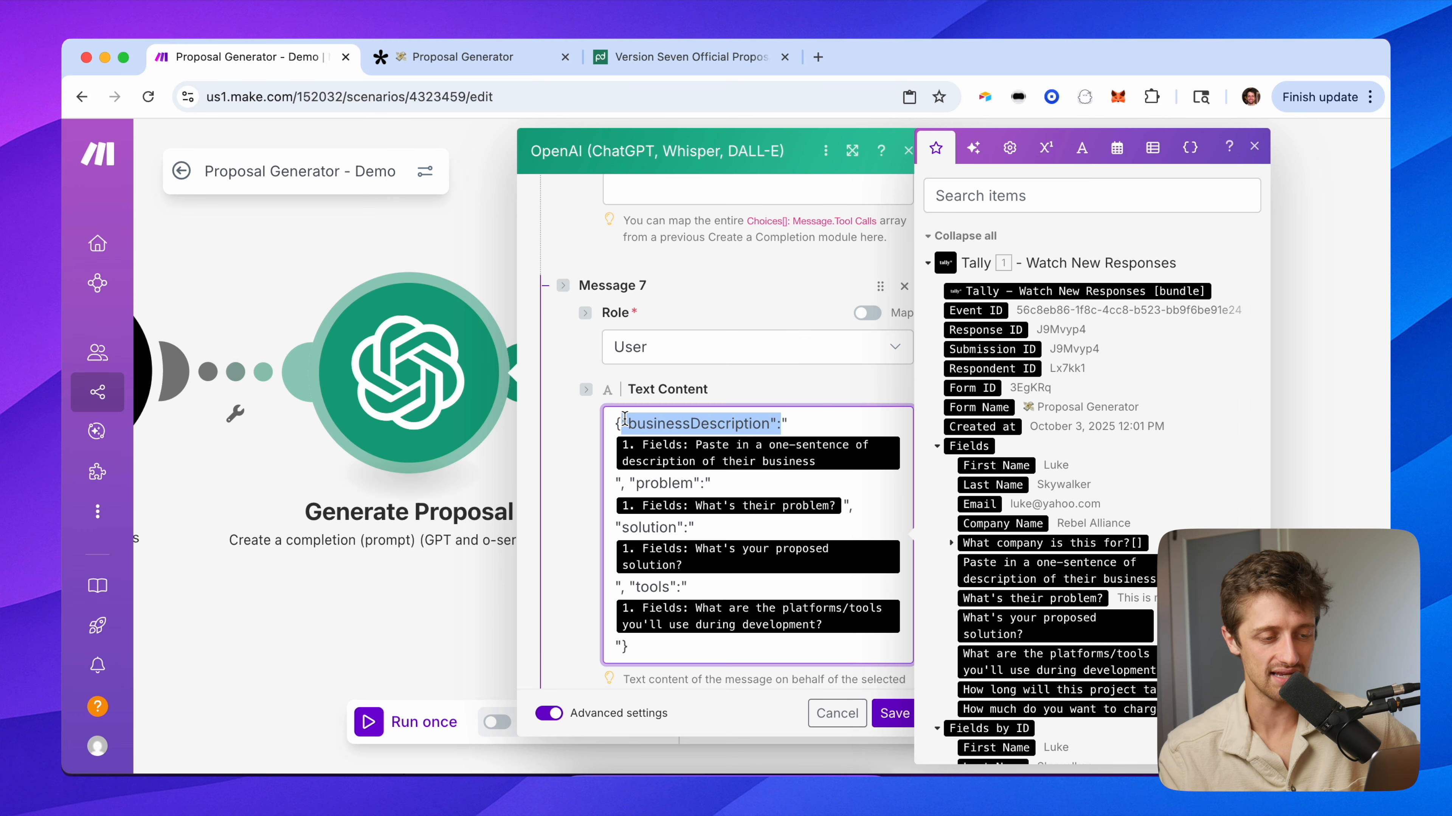
{"action": "left_click_drag", "start_coordinate": [701, 483], "coordinate": [633, 479]}
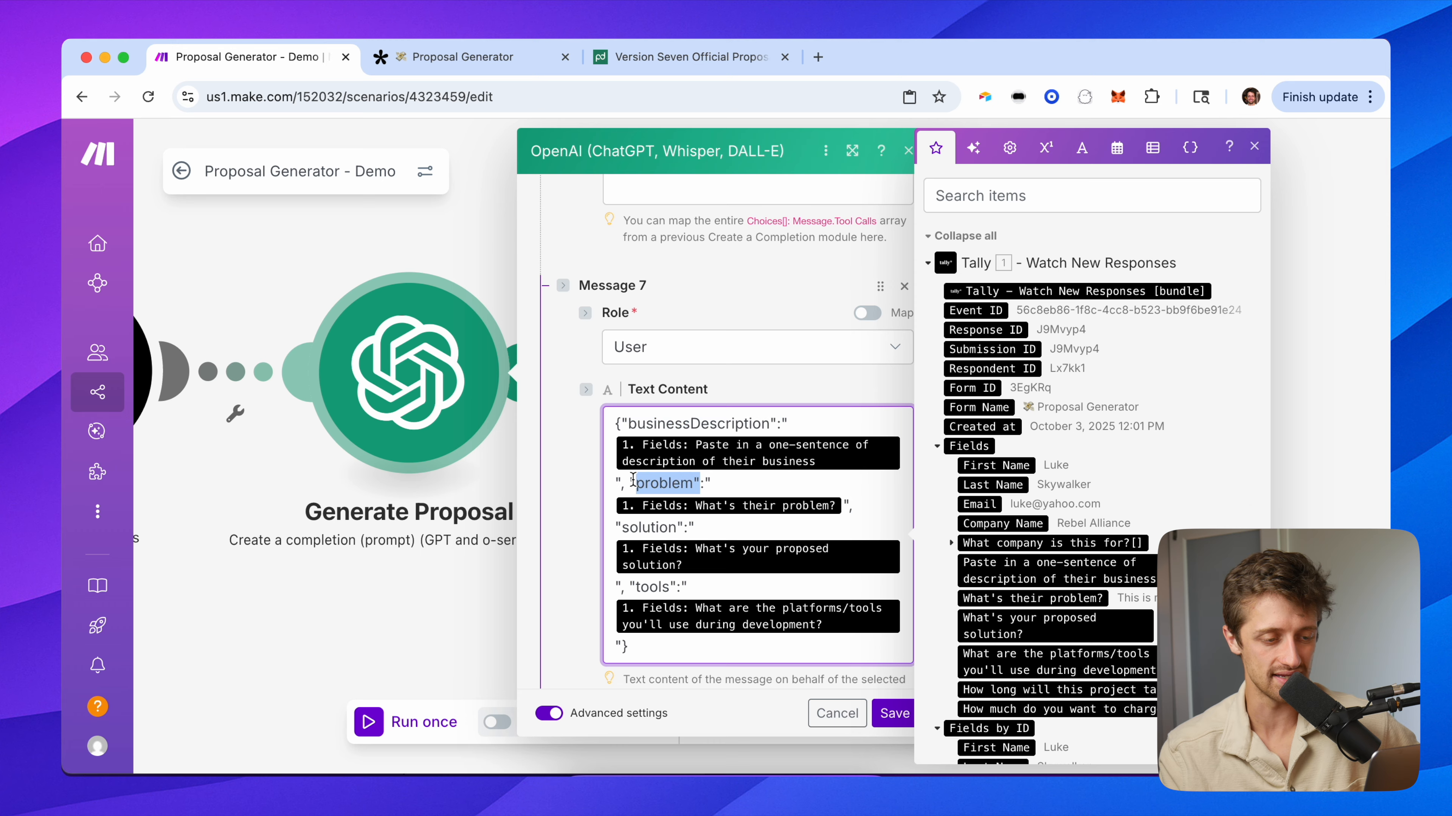
{"action": "left_click_drag", "start_coordinate": [684, 528], "coordinate": [619, 527]}
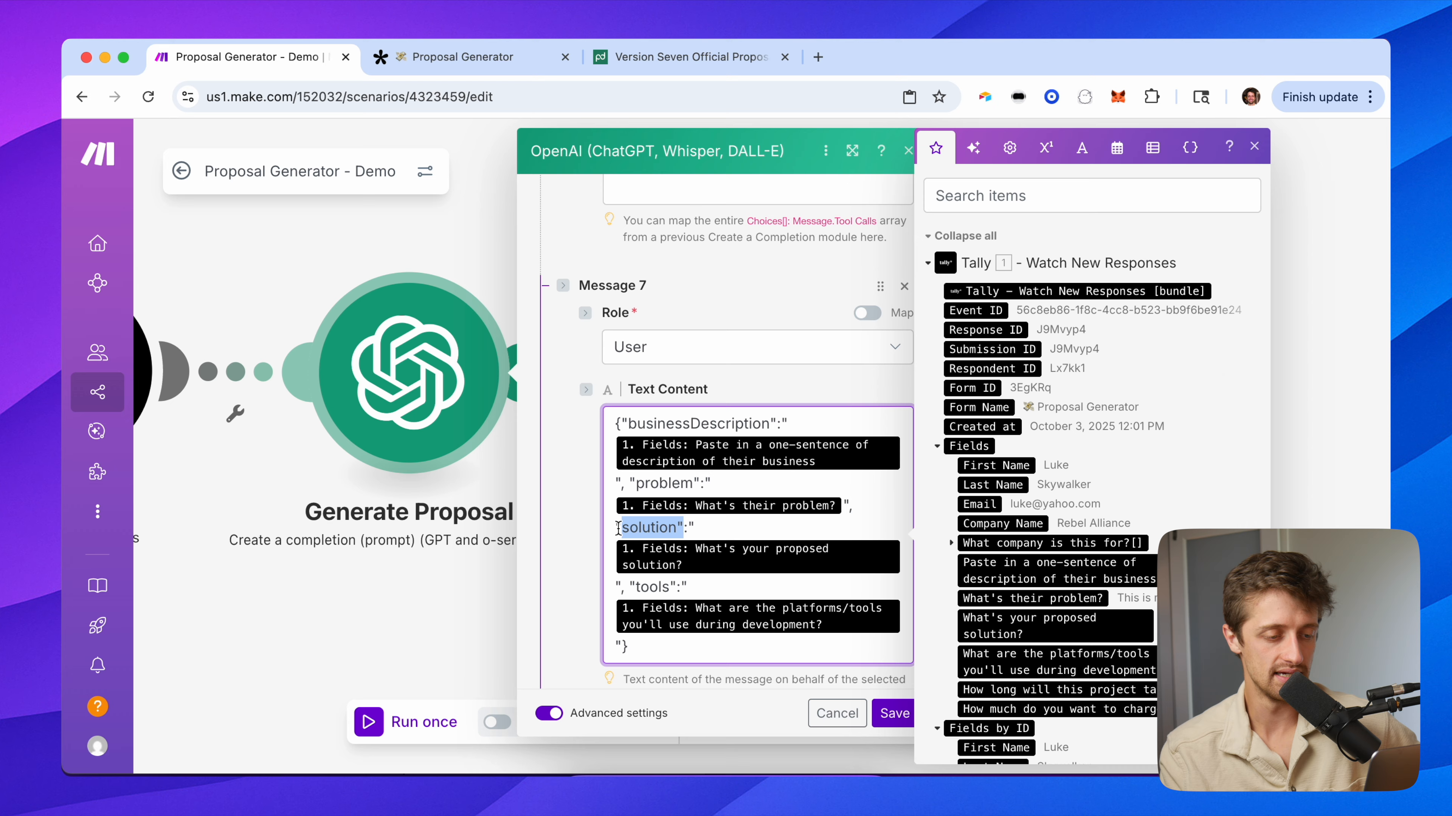
{"action": "scroll", "coordinate": [619, 543], "scroll_direction": "down", "scroll_amount": 10}
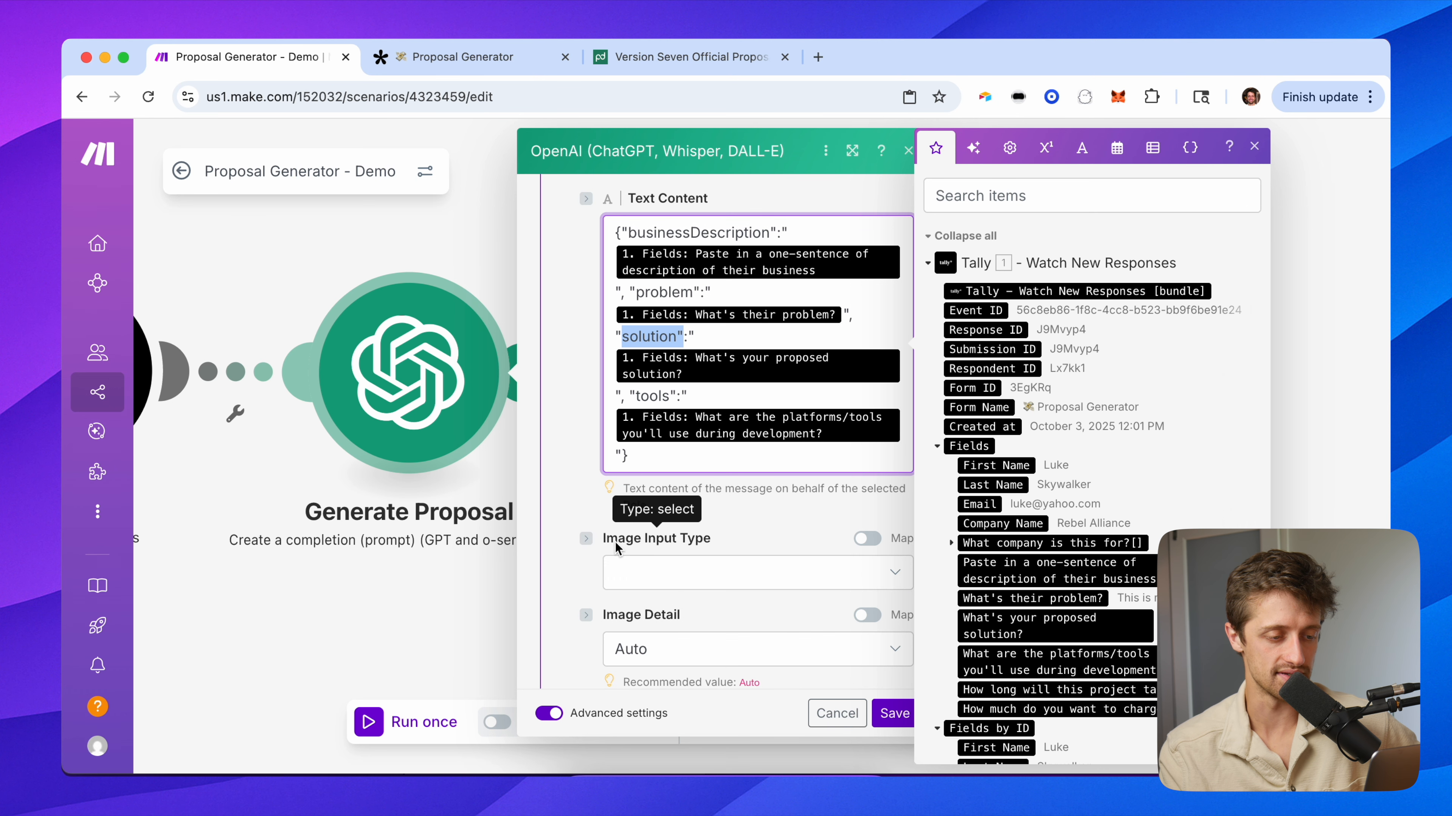
{"action": "scroll", "coordinate": [623, 456], "scroll_direction": "down", "scroll_amount": 10}
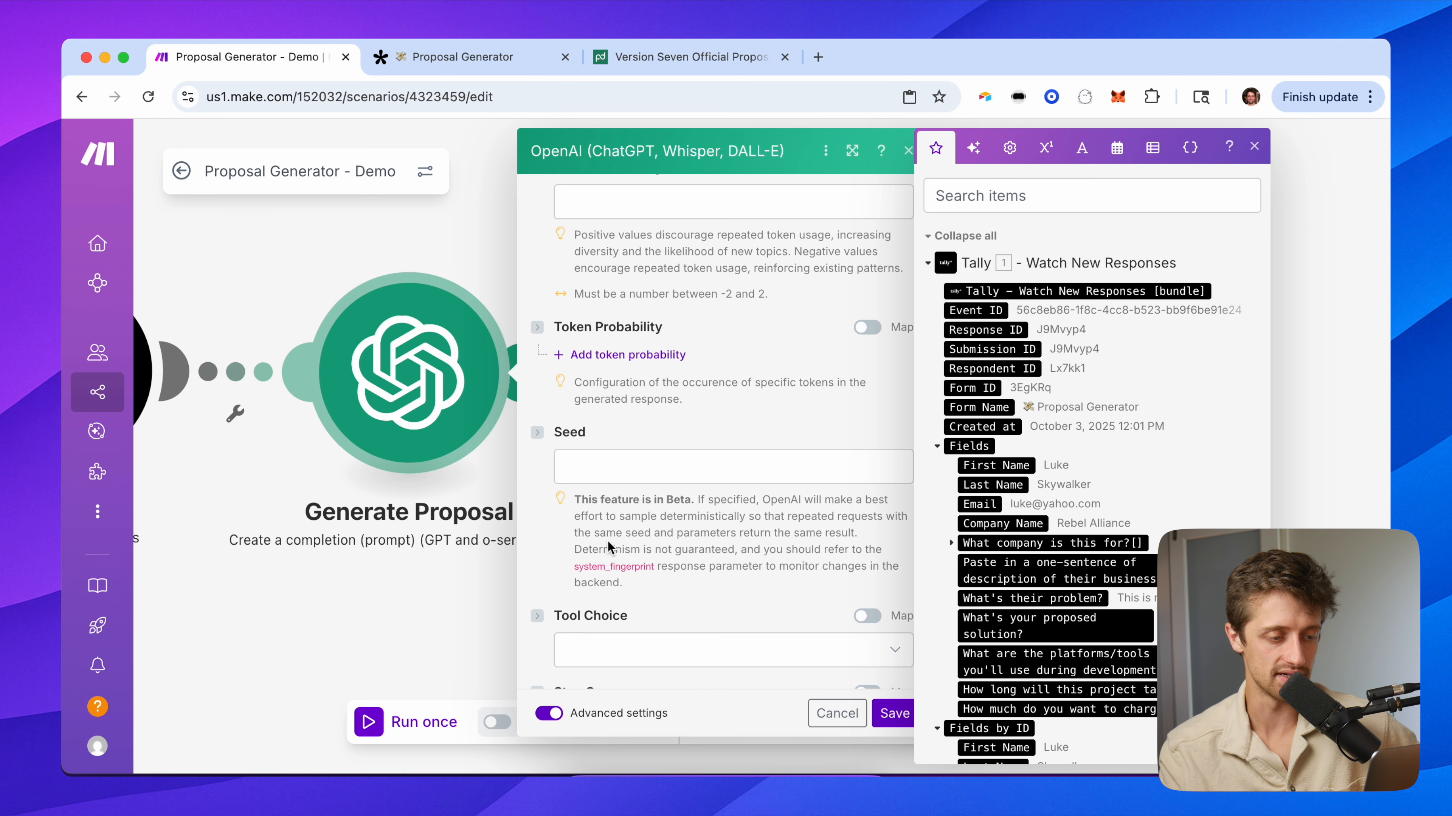
{"action": "scroll", "coordinate": [623, 456], "scroll_direction": "down", "scroll_amount": 4}
{"action": "scroll", "coordinate": [623, 456], "scroll_direction": "up", "scroll_amount": 5}
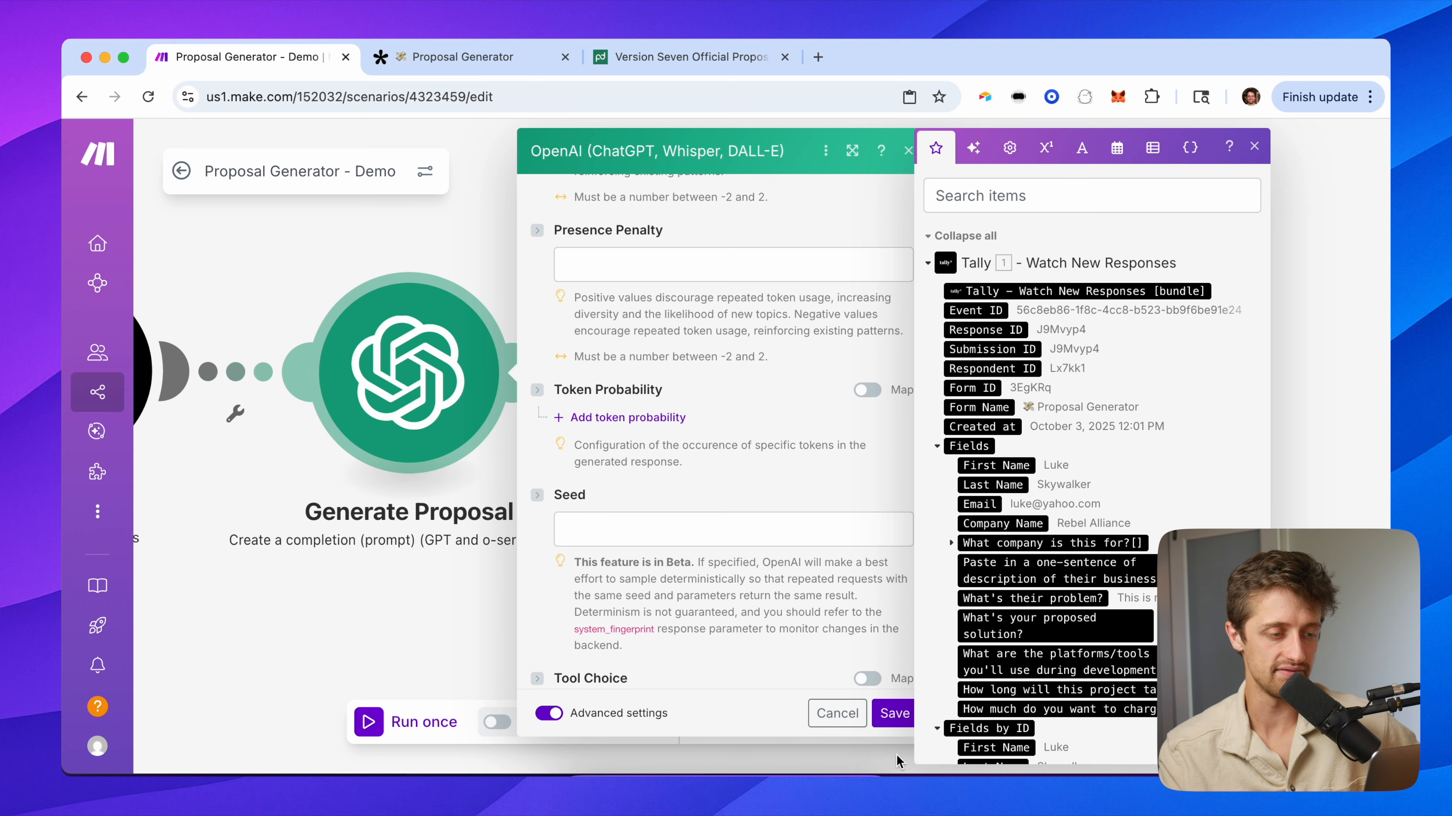
{"action": "left_click", "coordinate": [893, 713]}
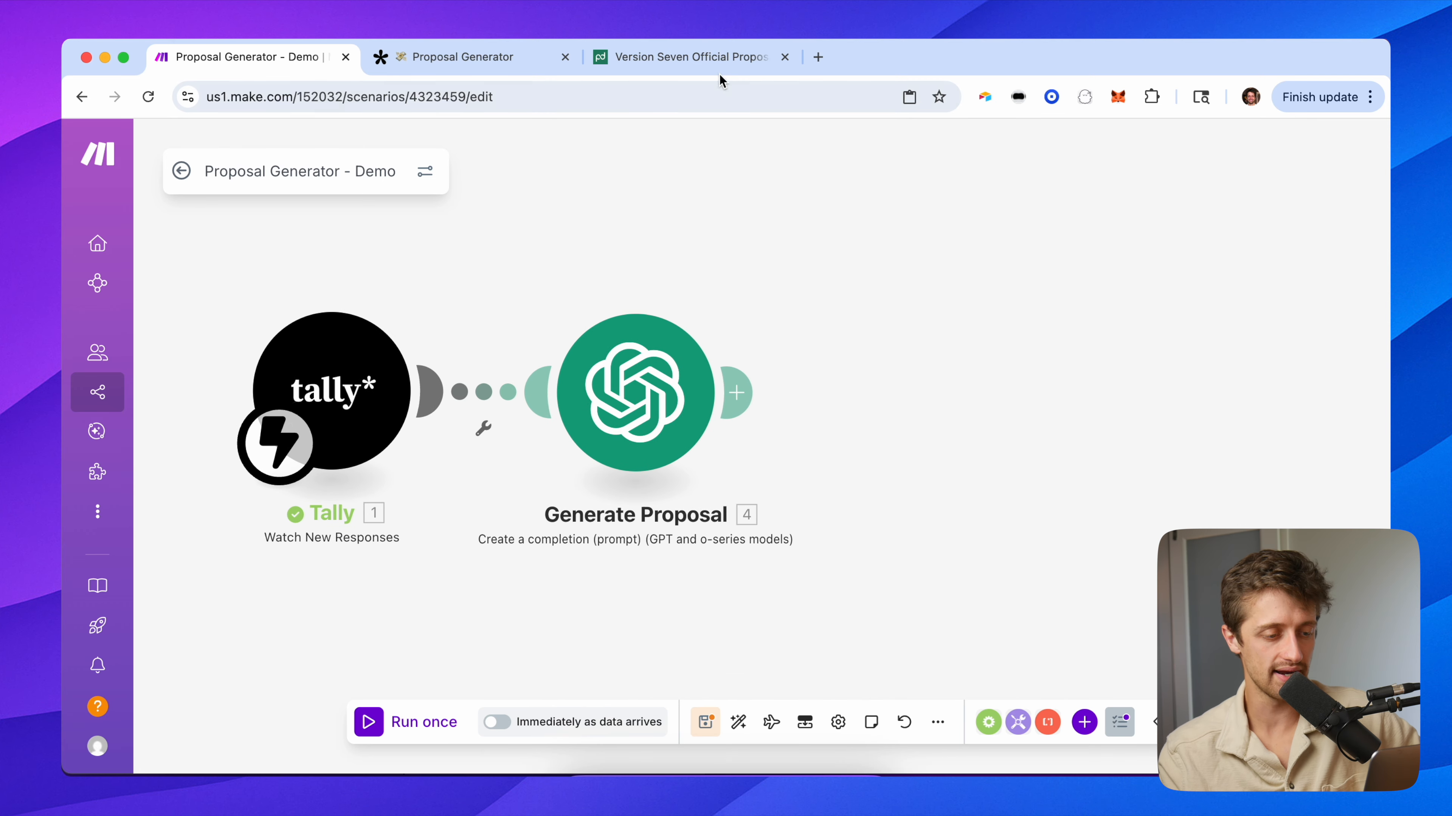
{"action": "left_click", "coordinate": [725, 57]}
{"action": "scroll", "coordinate": [742, 599], "scroll_direction": "down", "scroll_amount": 5}
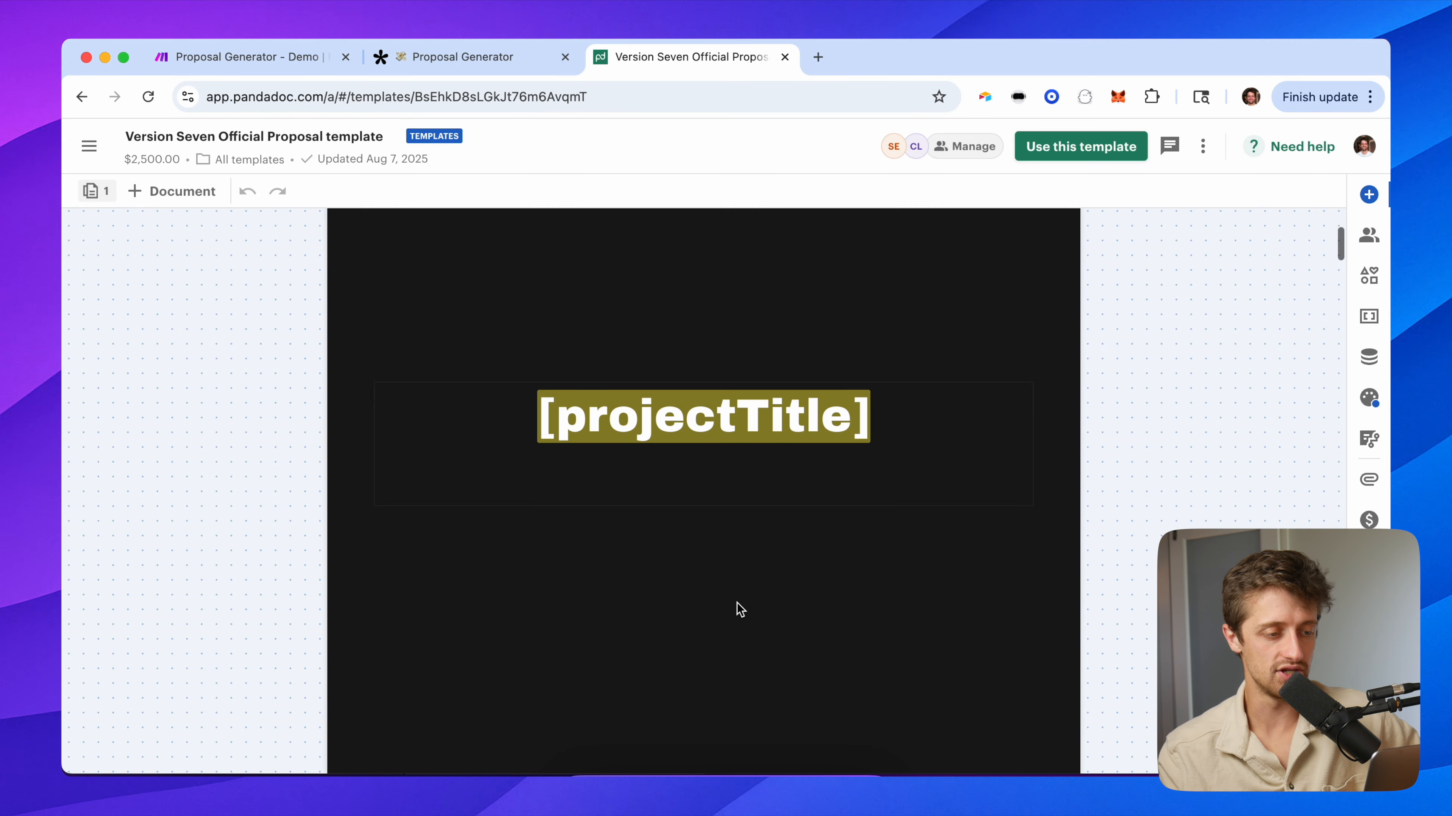
{"action": "scroll", "coordinate": [739, 605], "scroll_direction": "down", "scroll_amount": 15}
{"action": "scroll", "coordinate": [739, 607], "scroll_direction": "down", "scroll_amount": 15}
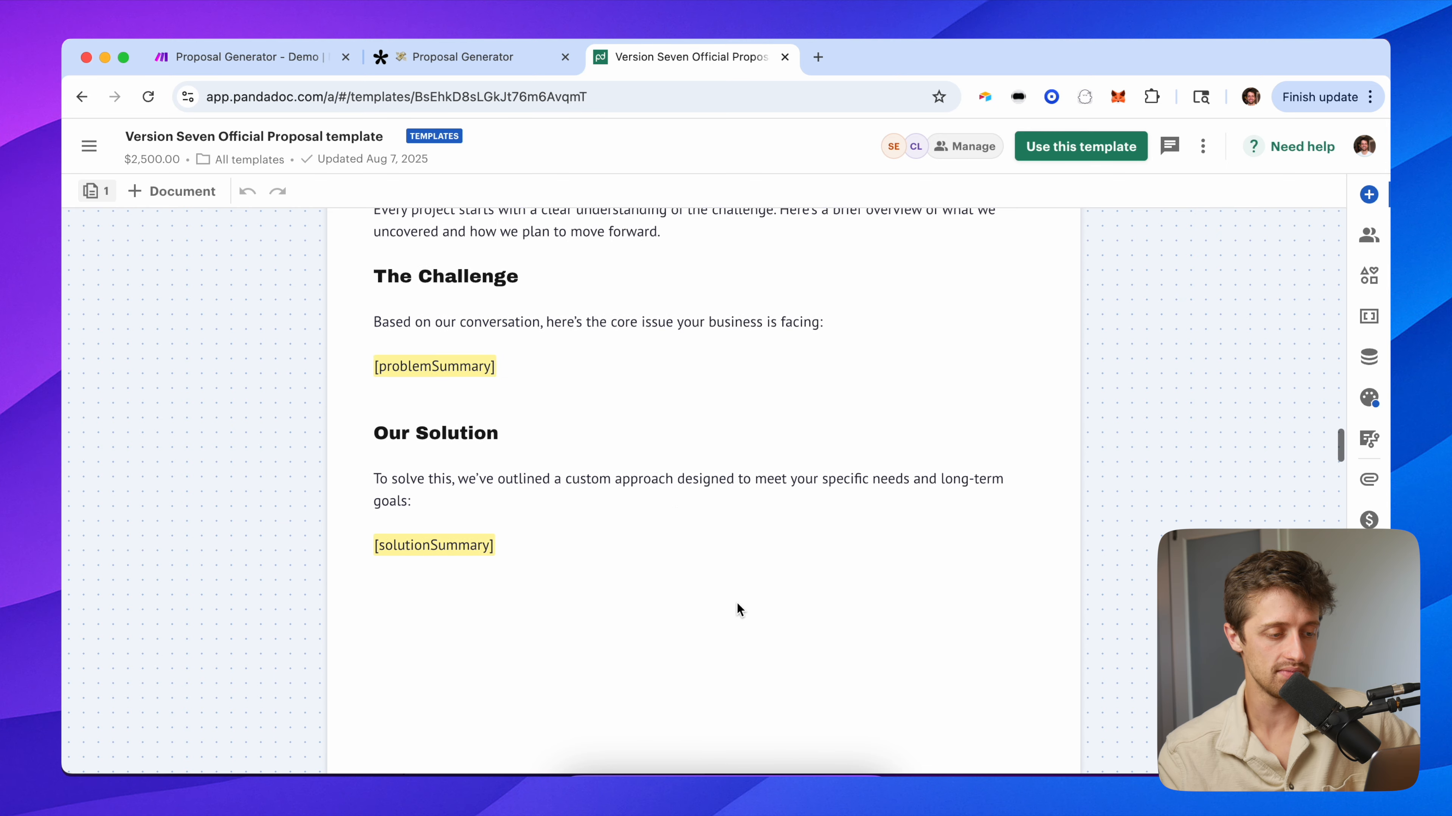
{"action": "scroll", "coordinate": [739, 605], "scroll_direction": "up", "scroll_amount": 1}
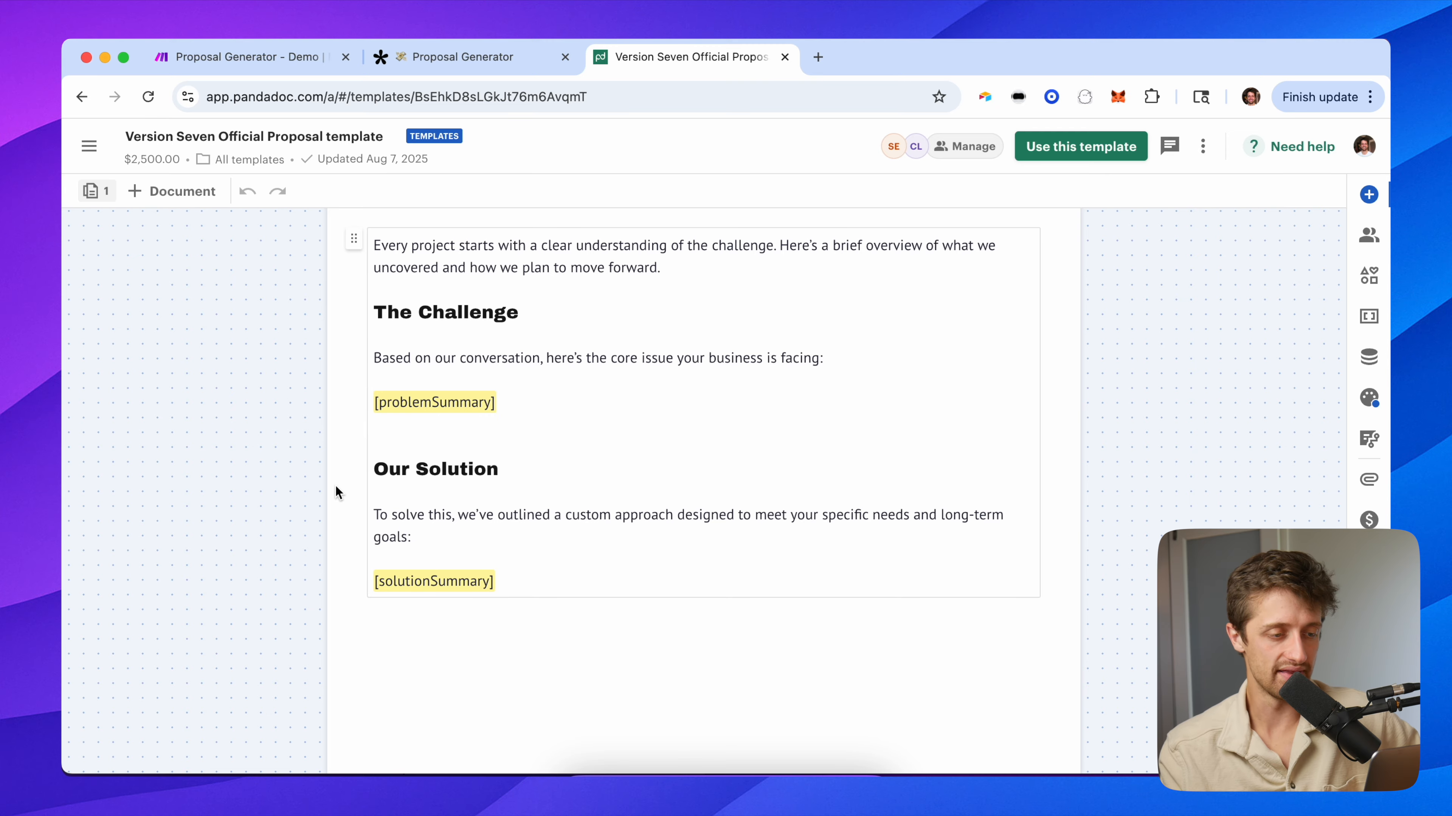
{"action": "scroll", "coordinate": [334, 476], "scroll_direction": "down", "scroll_amount": 10}
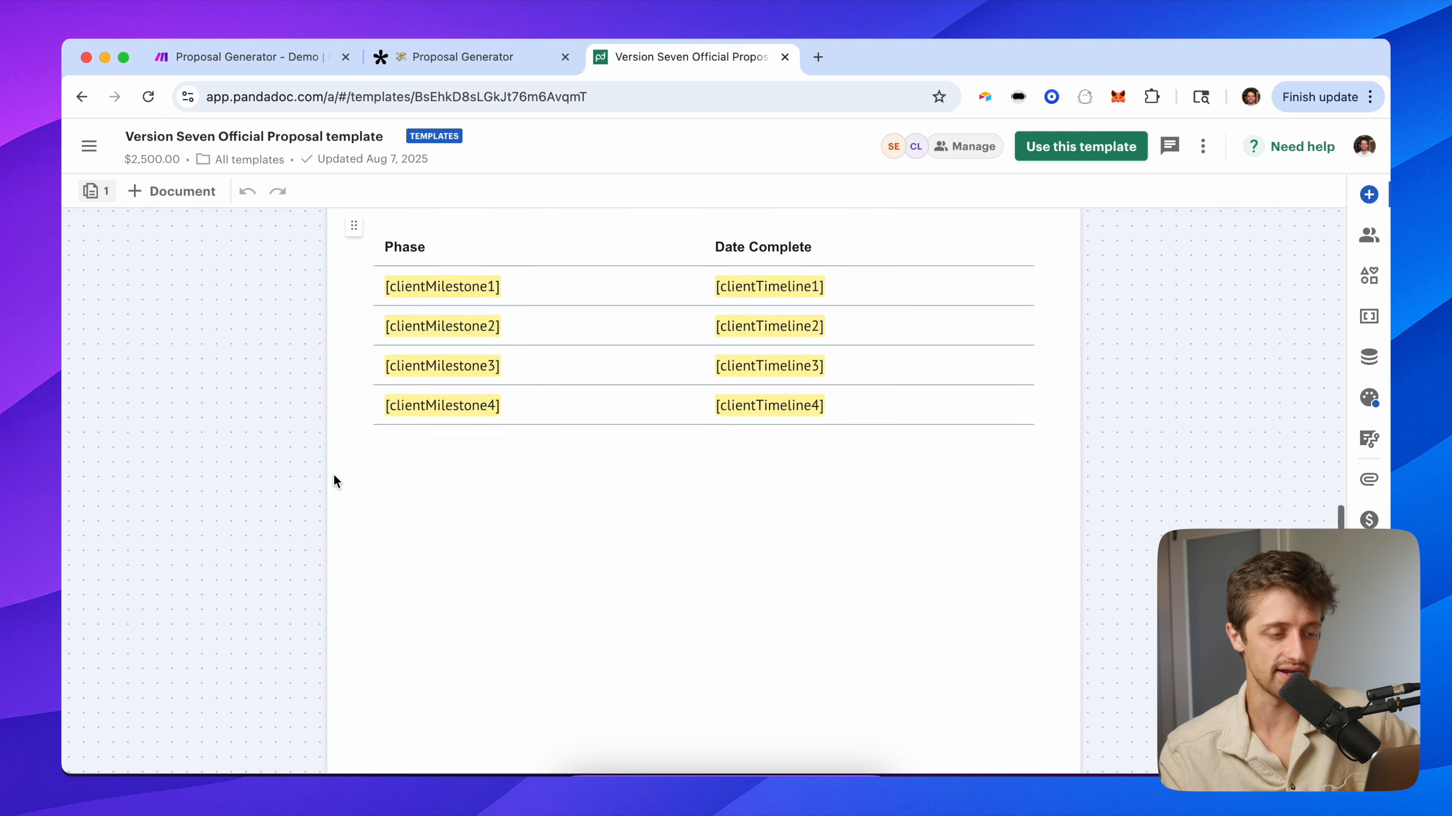
{"action": "scroll", "coordinate": [334, 475], "scroll_direction": "up", "scroll_amount": 1}
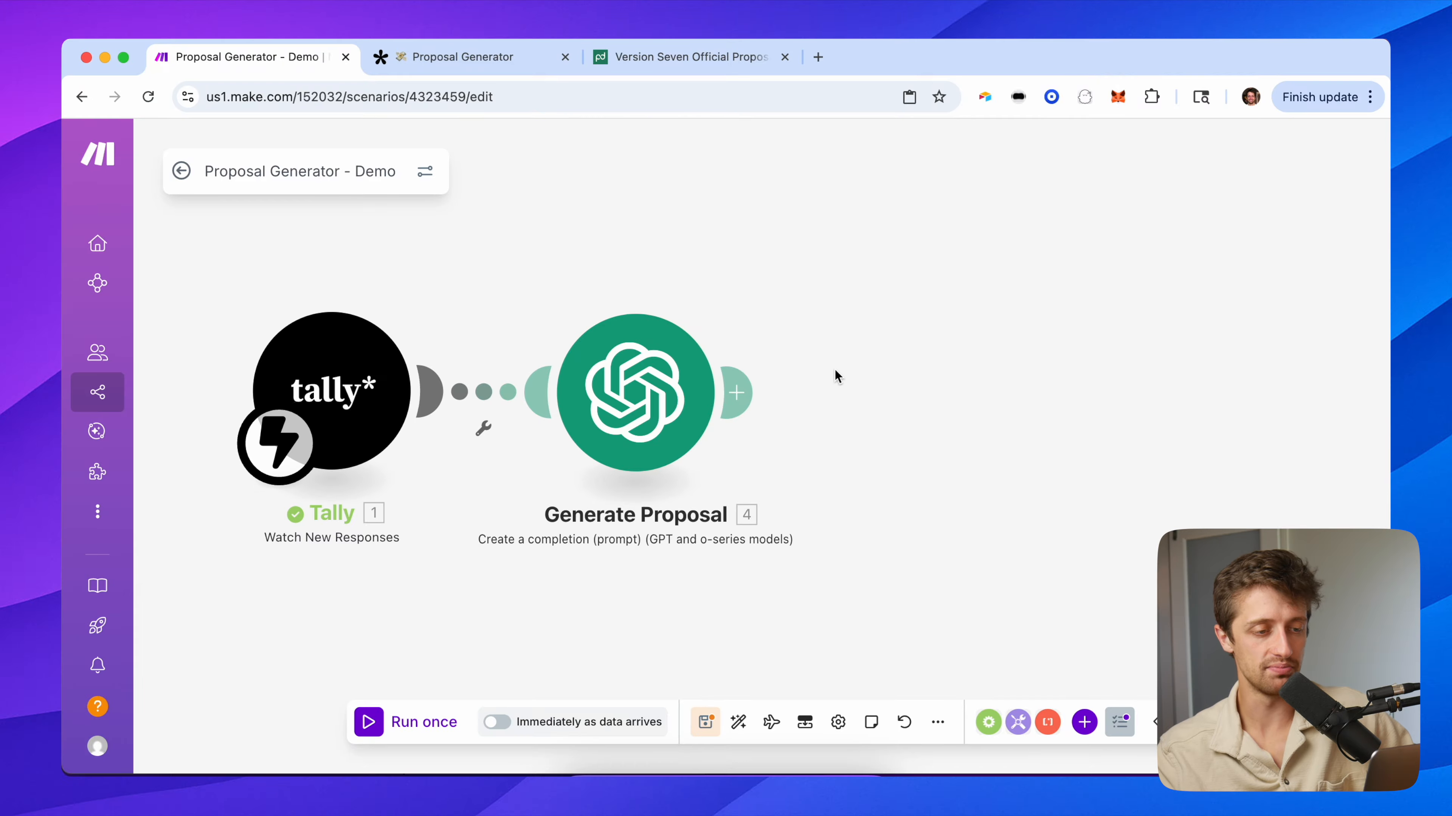
{"action": "key", "text": "super+v"}
{"action": "left_click_drag", "start_coordinate": [826, 383], "coordinate": [922, 415]}
{"action": "left_click_drag", "start_coordinate": [827, 300], "coordinate": [446, 287]}
{"action": "left_click", "coordinate": [557, 311]}
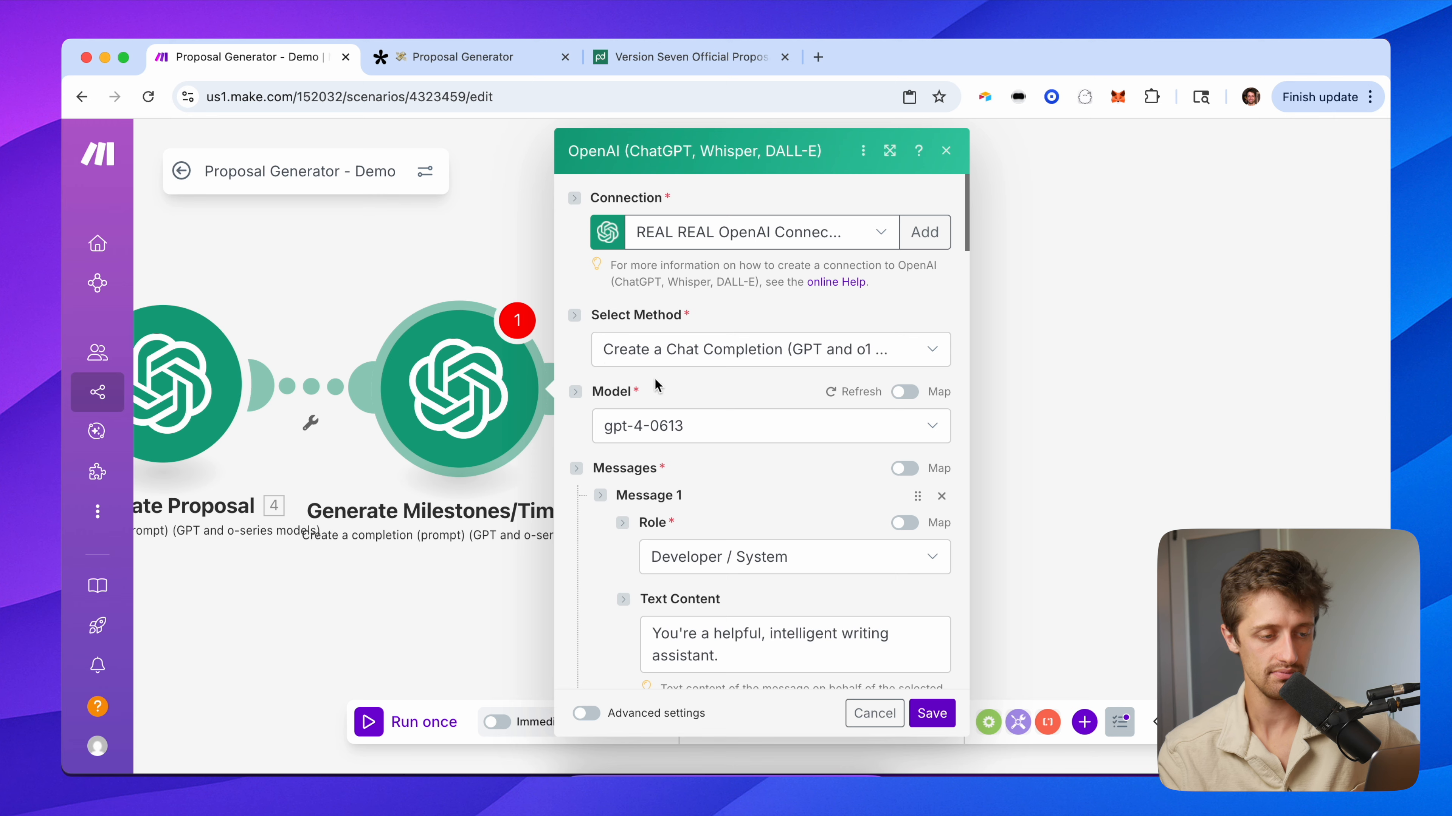
{"action": "scroll", "coordinate": [694, 487], "scroll_direction": "down", "scroll_amount": 3}
{"action": "left_click_drag", "start_coordinate": [721, 476], "coordinate": [634, 433]}
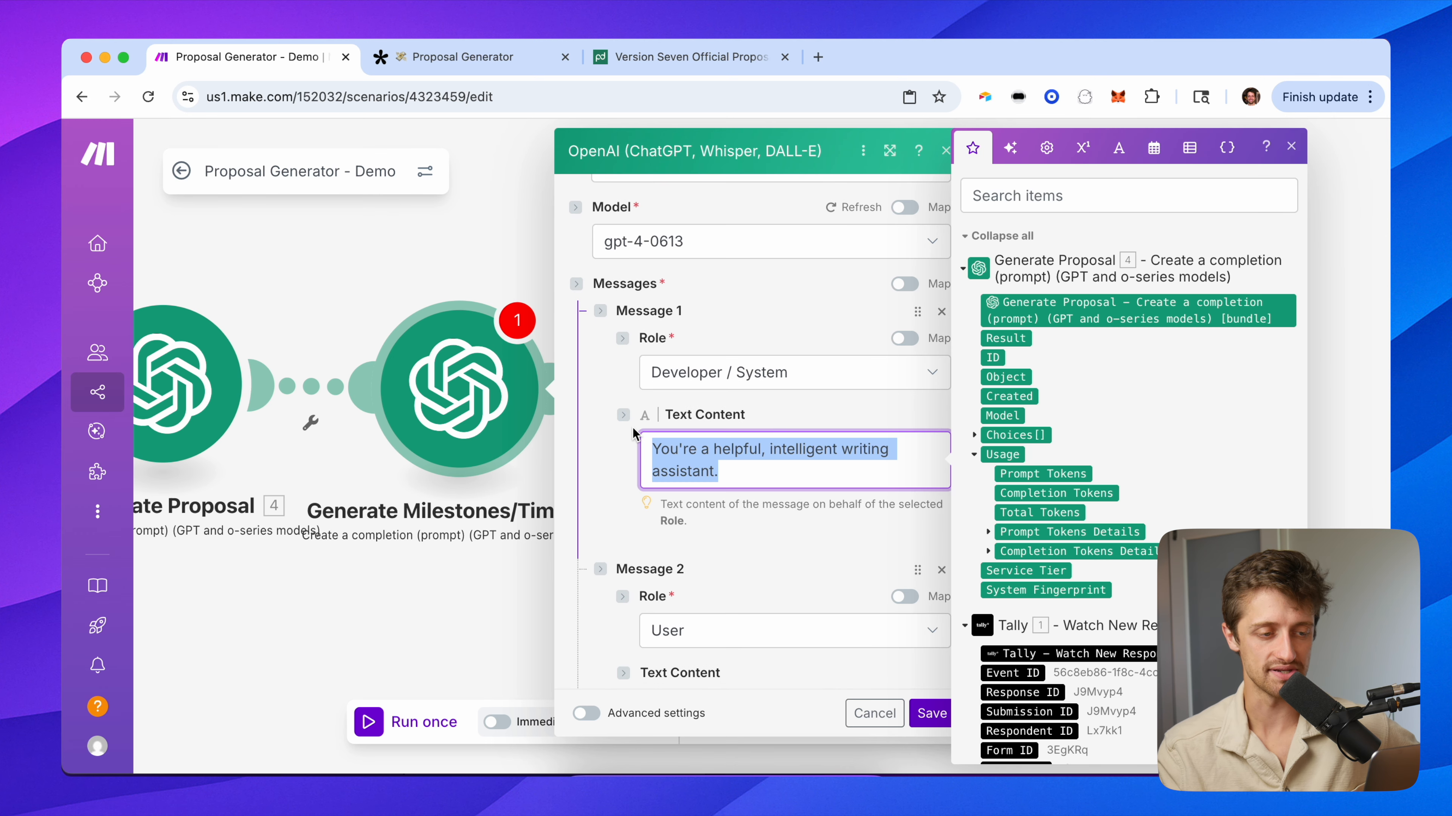
{"action": "scroll", "coordinate": [616, 511], "scroll_direction": "down", "scroll_amount": 8}
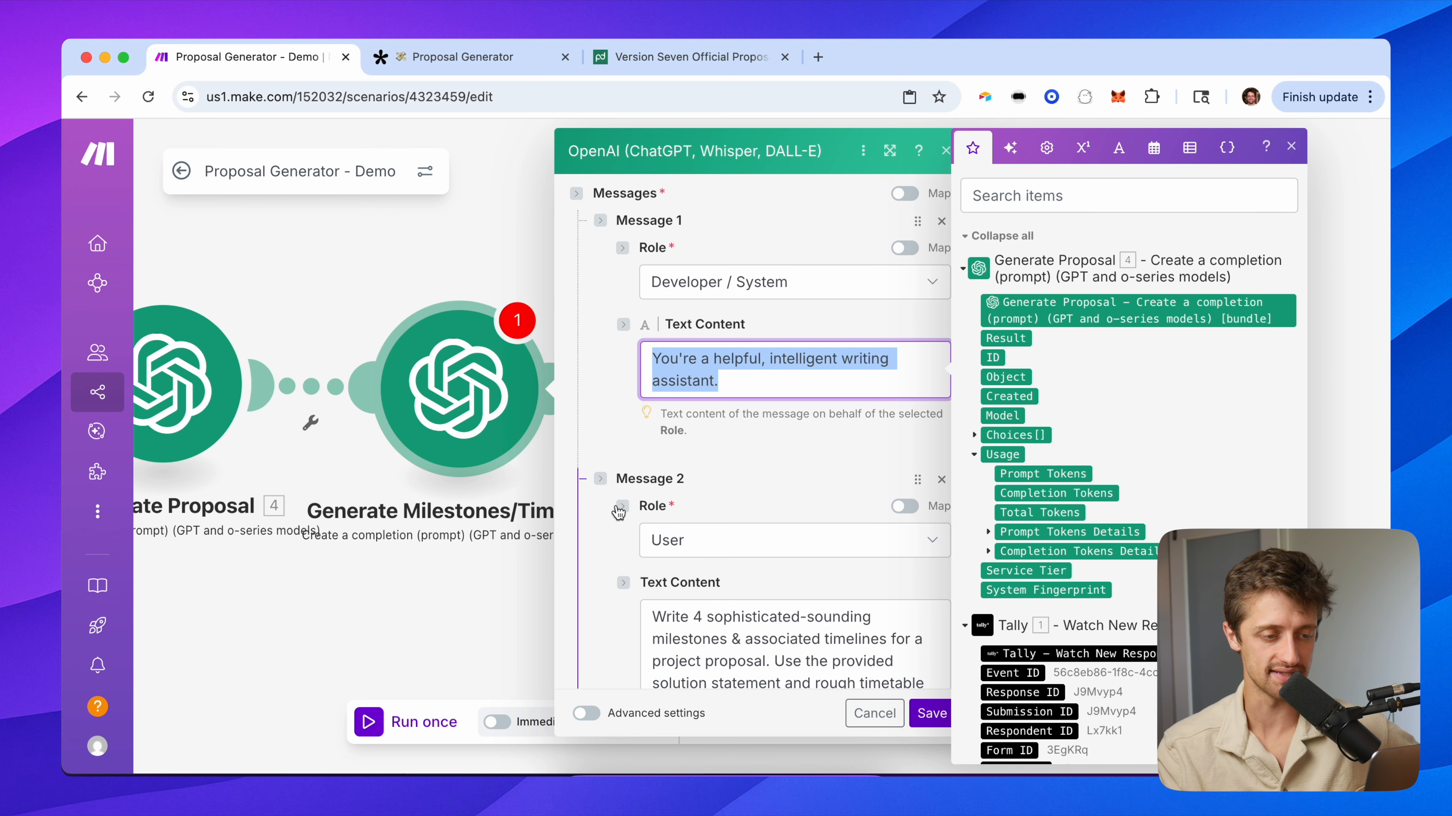
{"action": "left_click", "coordinate": [609, 483]}
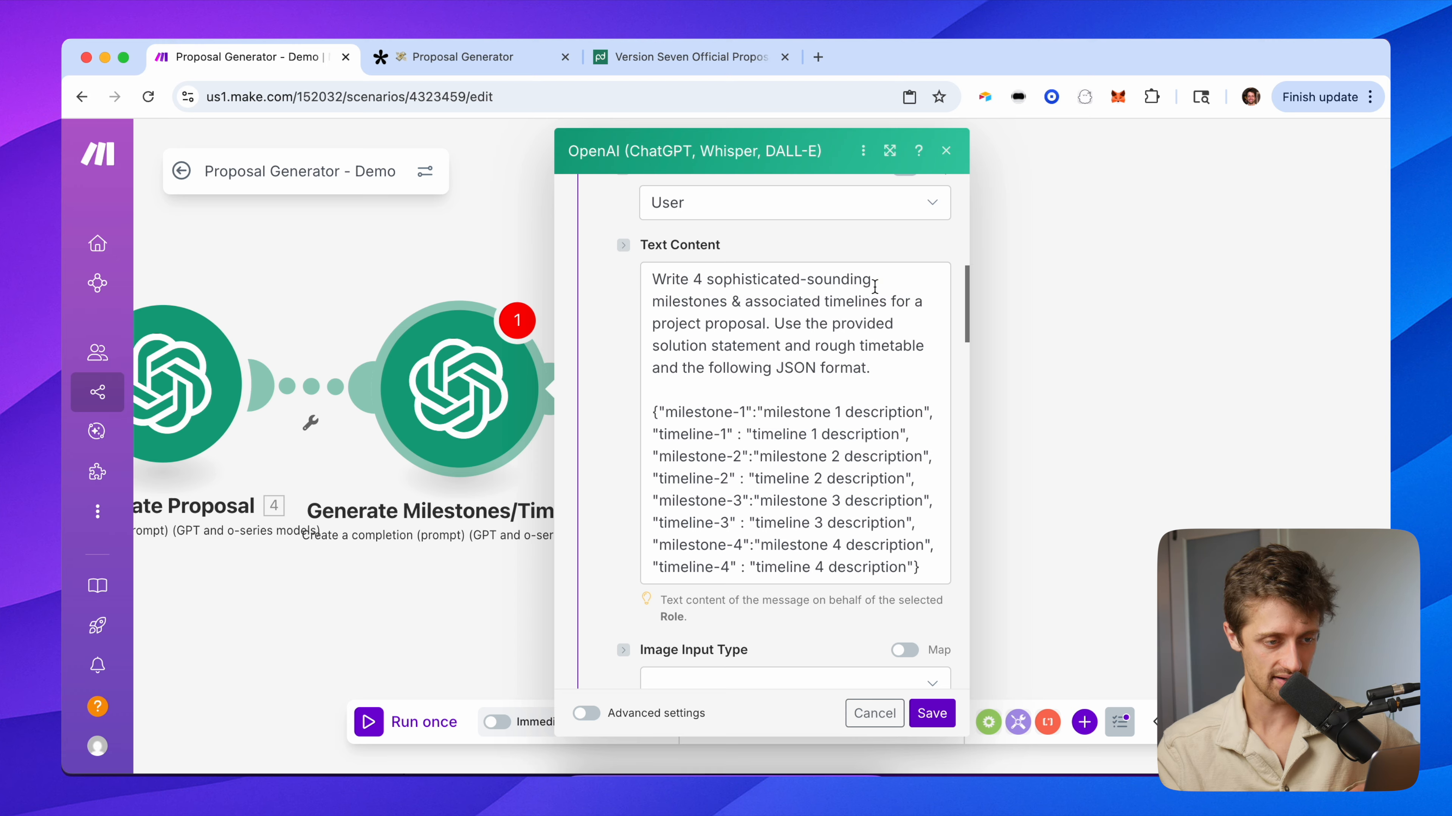
{"action": "left_click", "coordinate": [892, 369]}
{"action": "left_click_drag", "start_coordinate": [651, 404], "coordinate": [949, 576]}
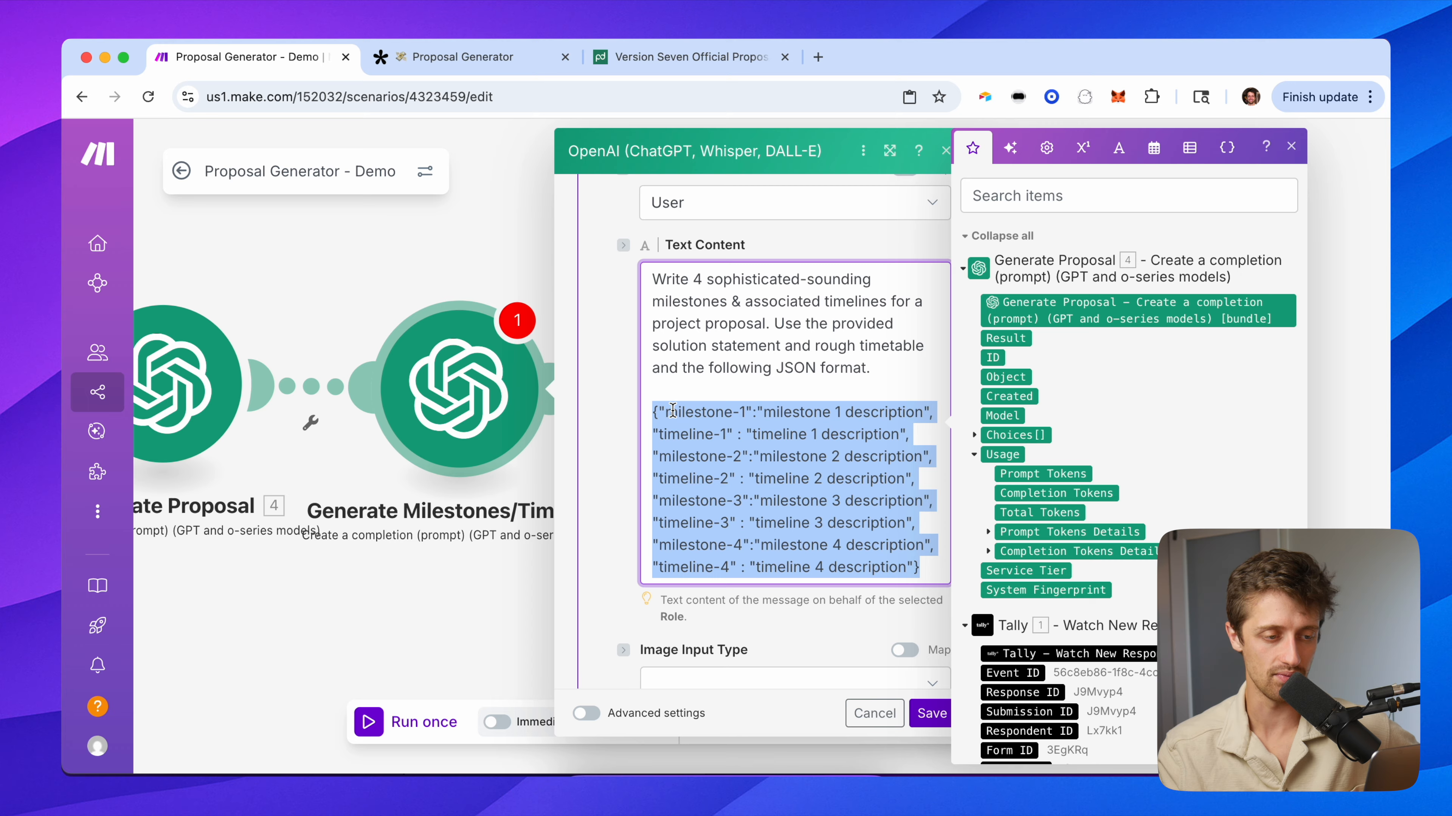
{"action": "left_click", "coordinate": [659, 412]}
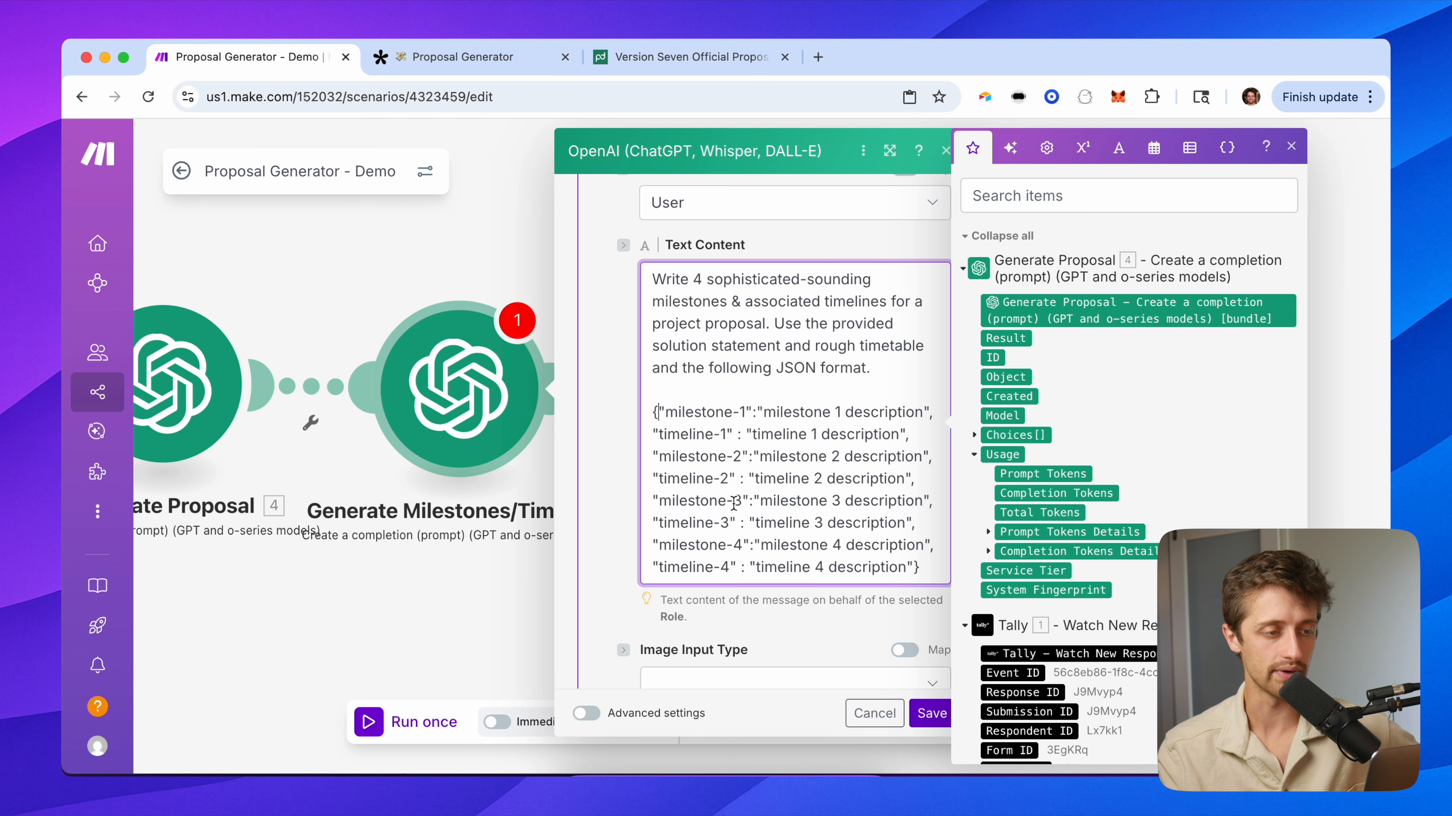
{"action": "left_click", "coordinate": [635, 60]}
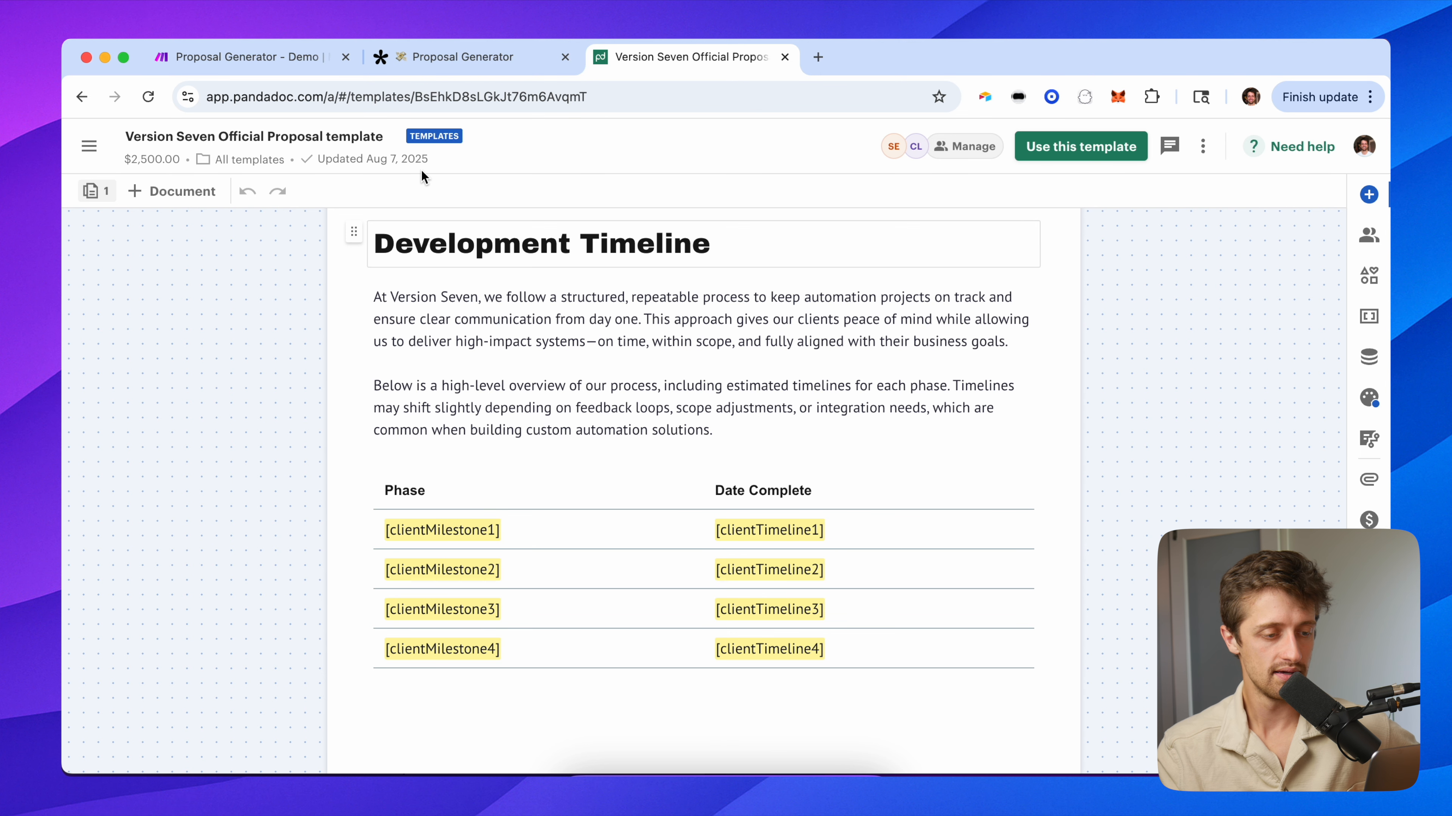
{"action": "left_click", "coordinate": [228, 58]}
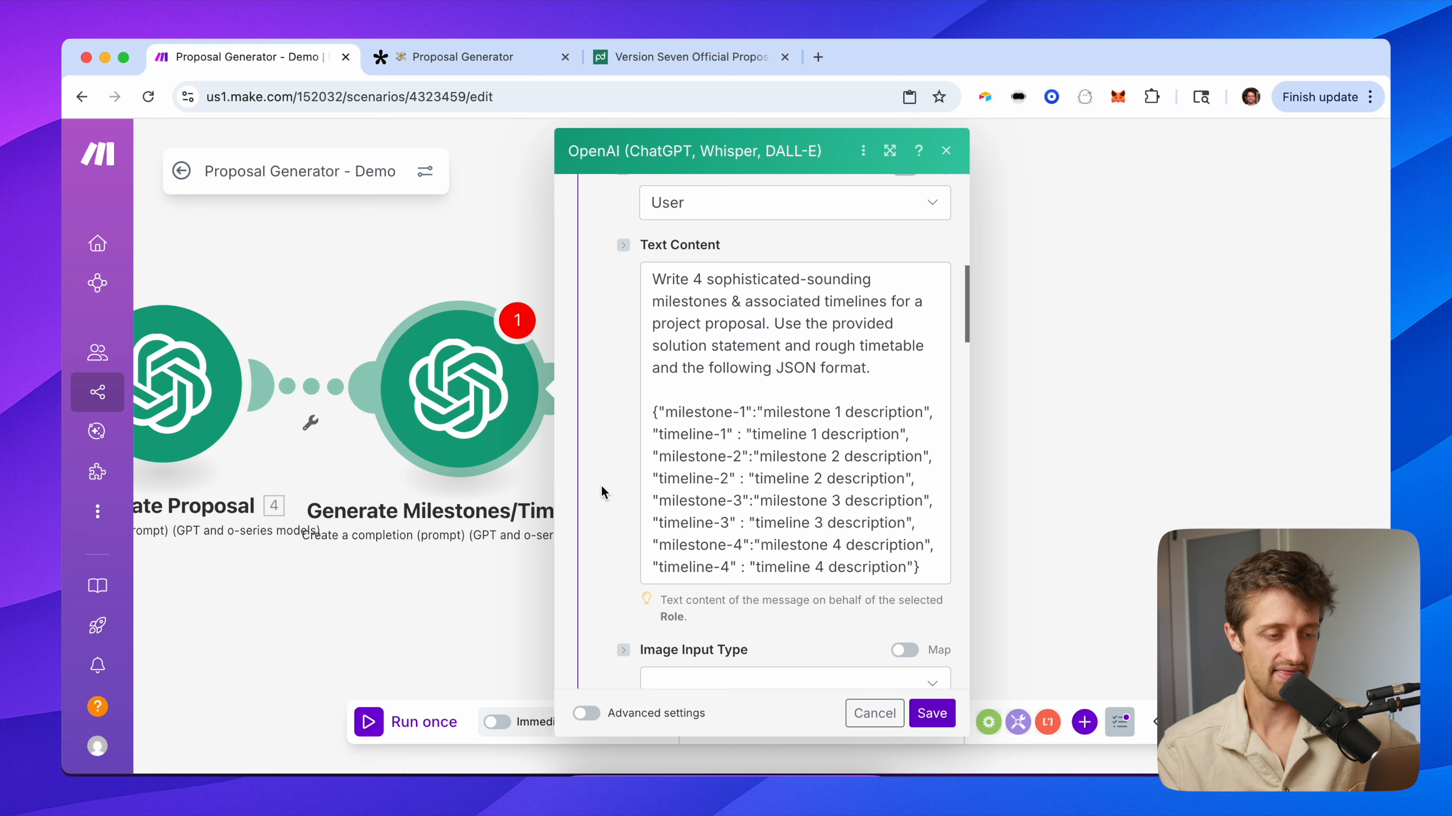
{"action": "scroll", "coordinate": [601, 472], "scroll_direction": "down", "scroll_amount": 10}
{"action": "scroll", "coordinate": [602, 491], "scroll_direction": "down", "scroll_amount": 1}
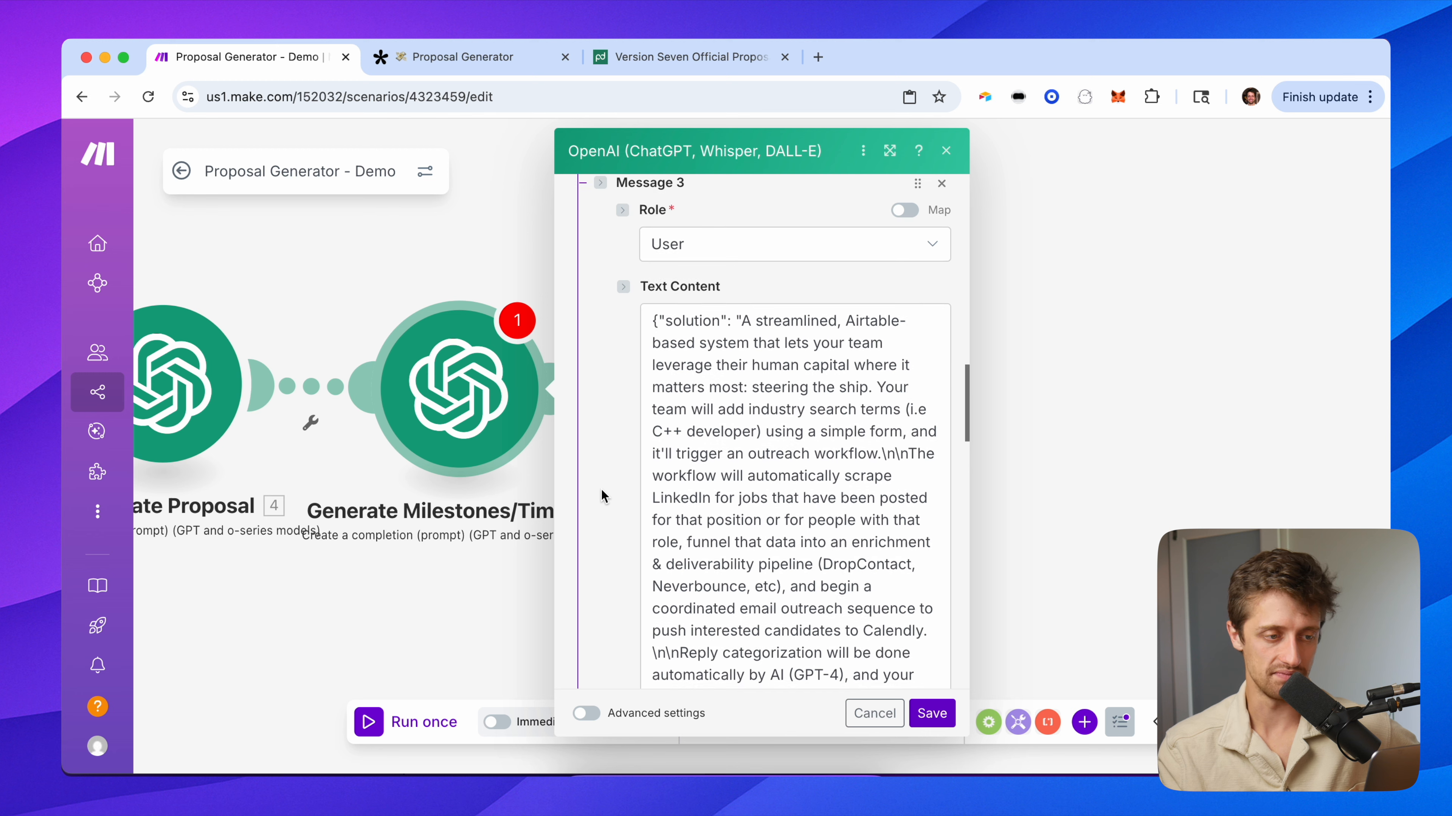
{"action": "scroll", "coordinate": [601, 489], "scroll_direction": "down", "scroll_amount": 2}
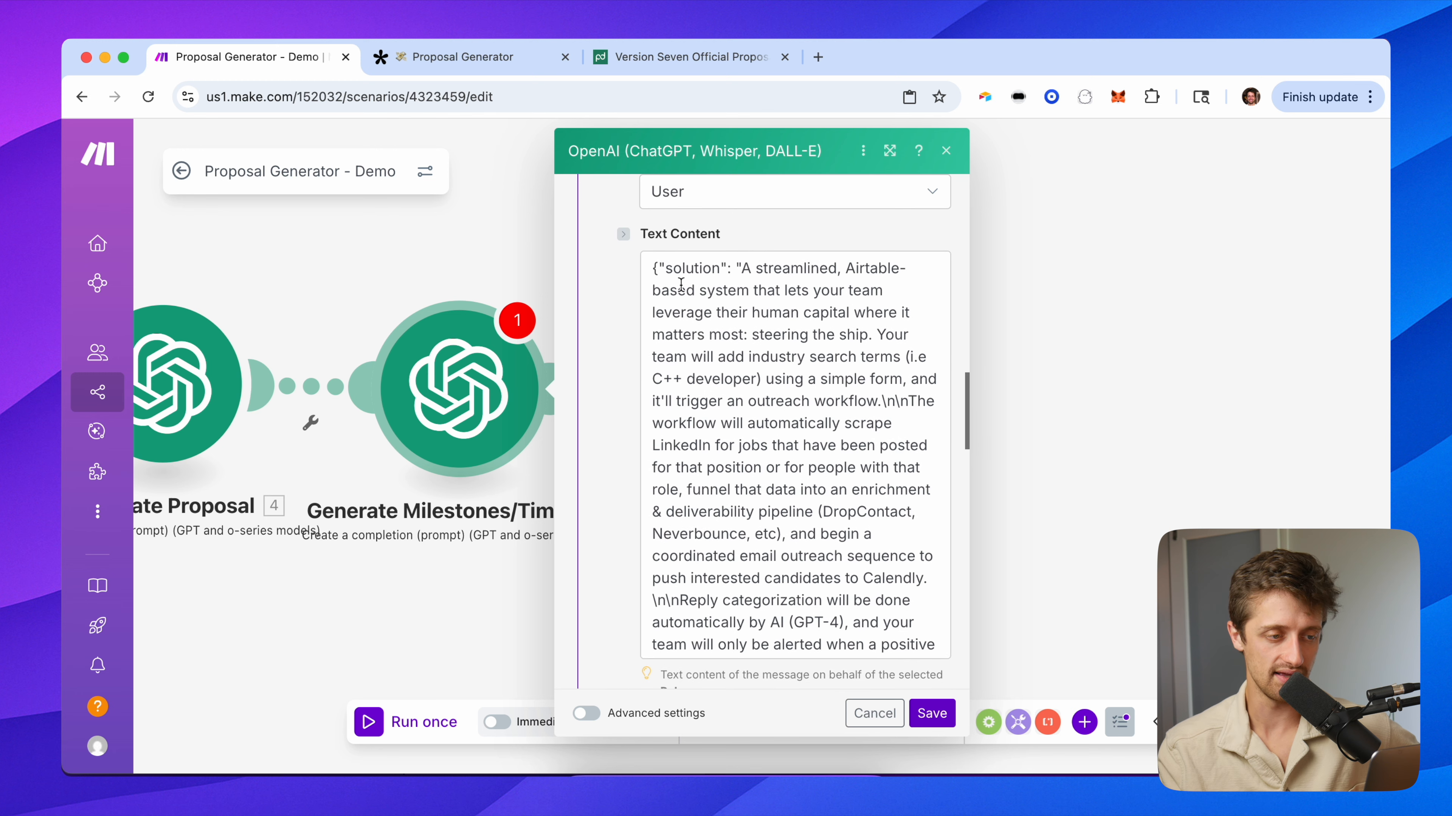
{"action": "left_click", "coordinate": [658, 267]}
{"action": "left_click_drag", "start_coordinate": [659, 266], "coordinate": [727, 276]}
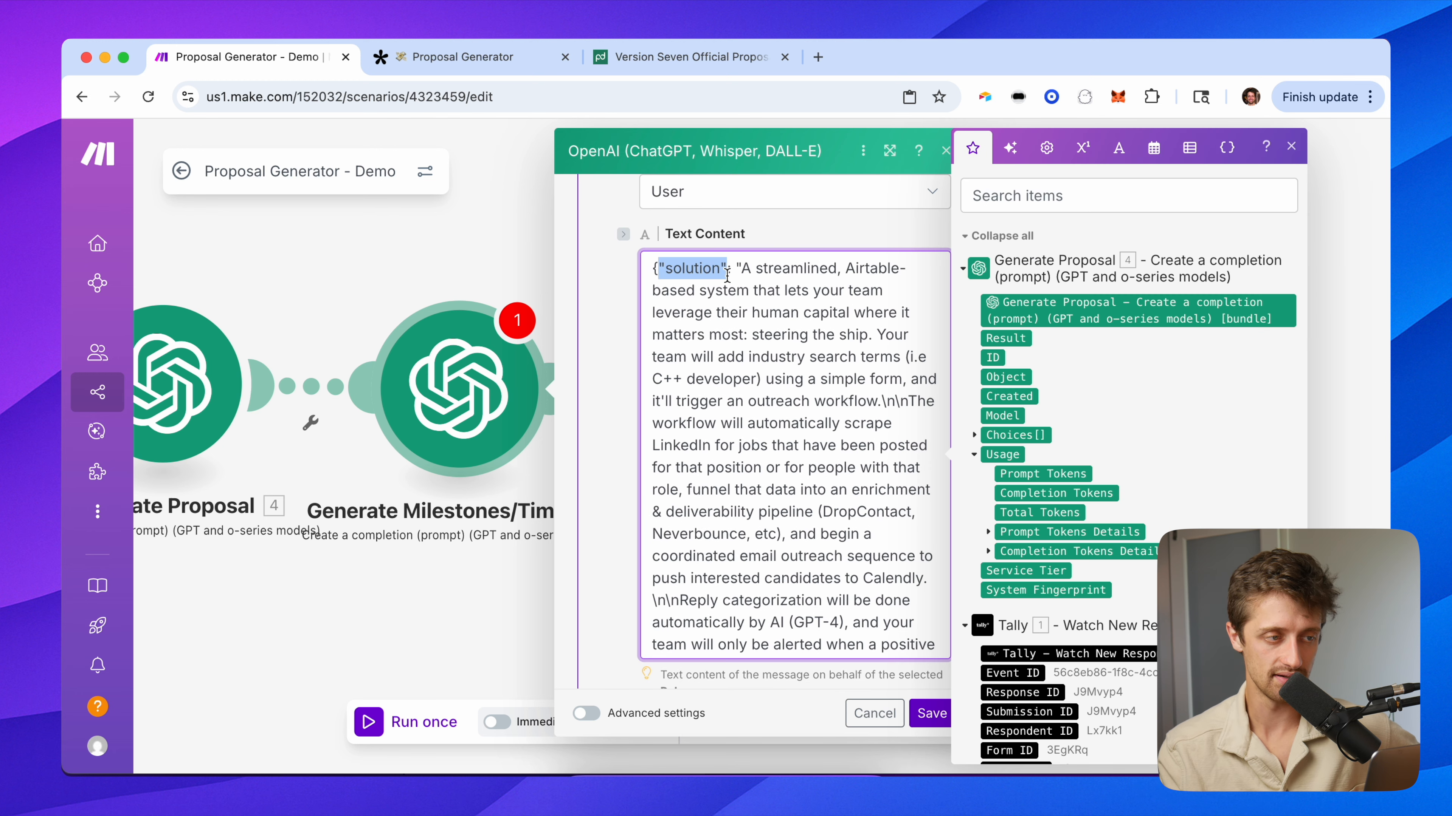
{"action": "left_click", "coordinate": [463, 56]}
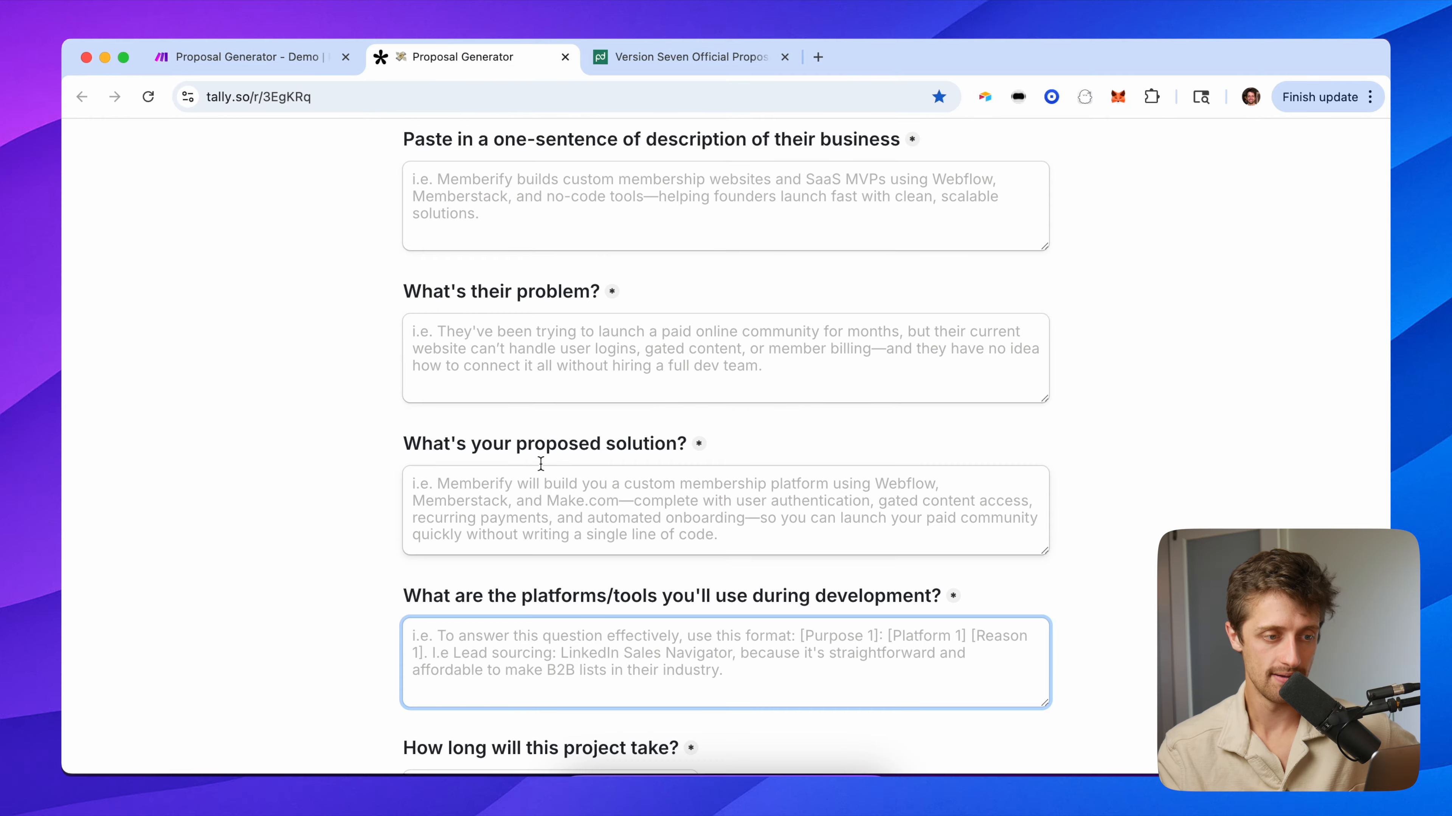
{"action": "left_click", "coordinate": [238, 52]}
{"action": "left_click", "coordinate": [659, 268]}
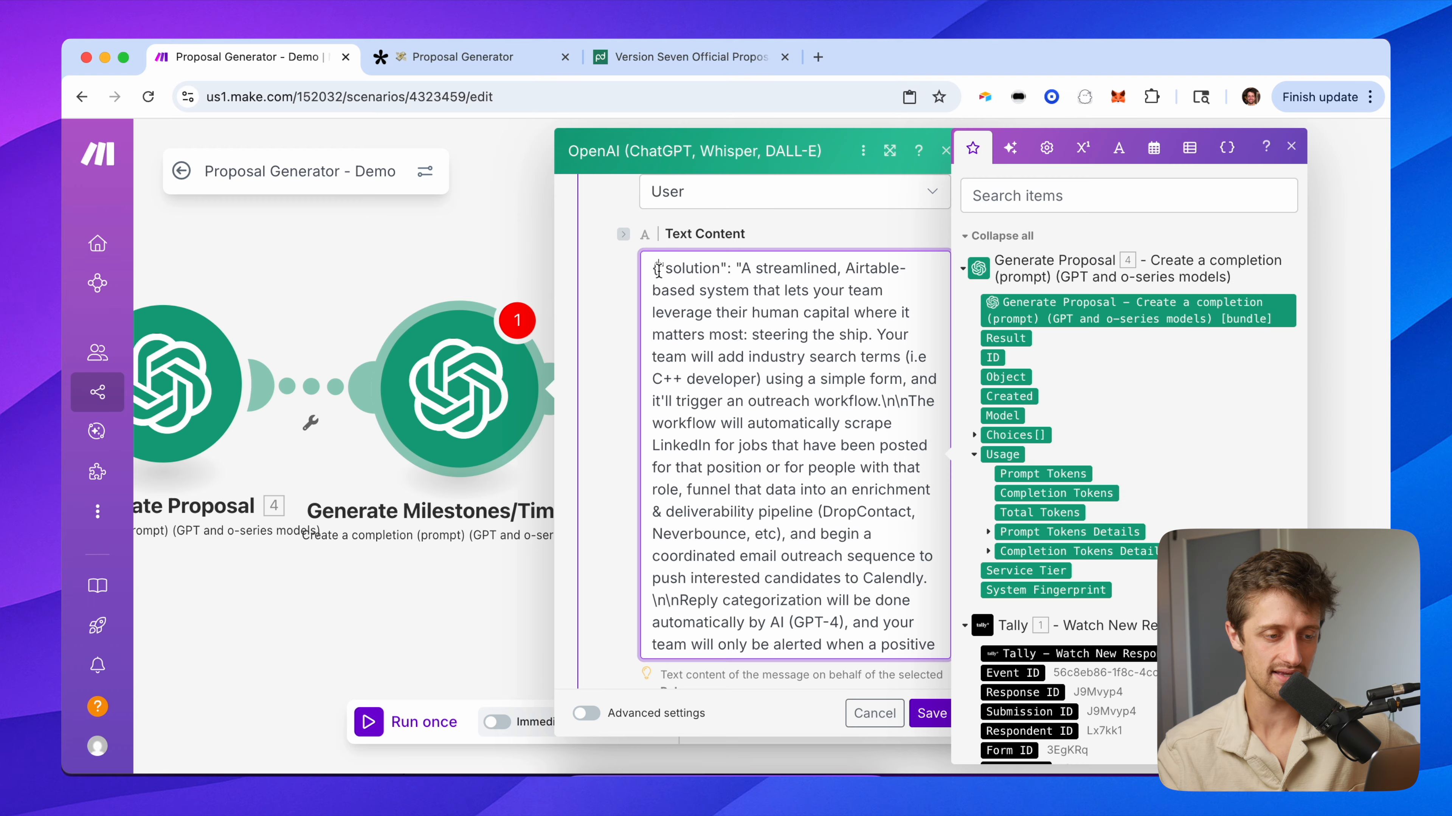
{"action": "left_click_drag", "start_coordinate": [658, 268], "coordinate": [863, 554]}
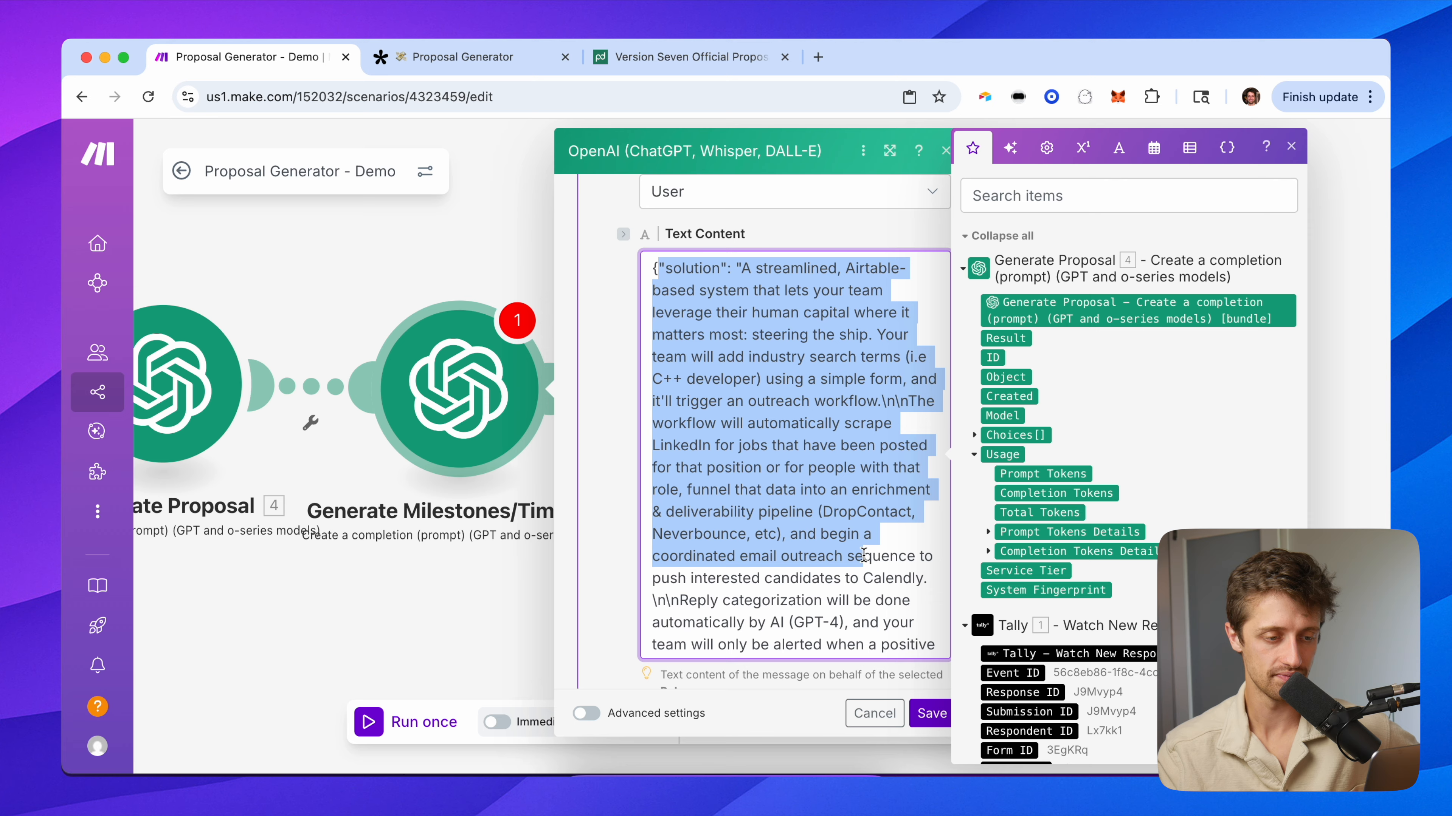
{"action": "scroll", "coordinate": [791, 507], "scroll_direction": "down", "scroll_amount": 5}
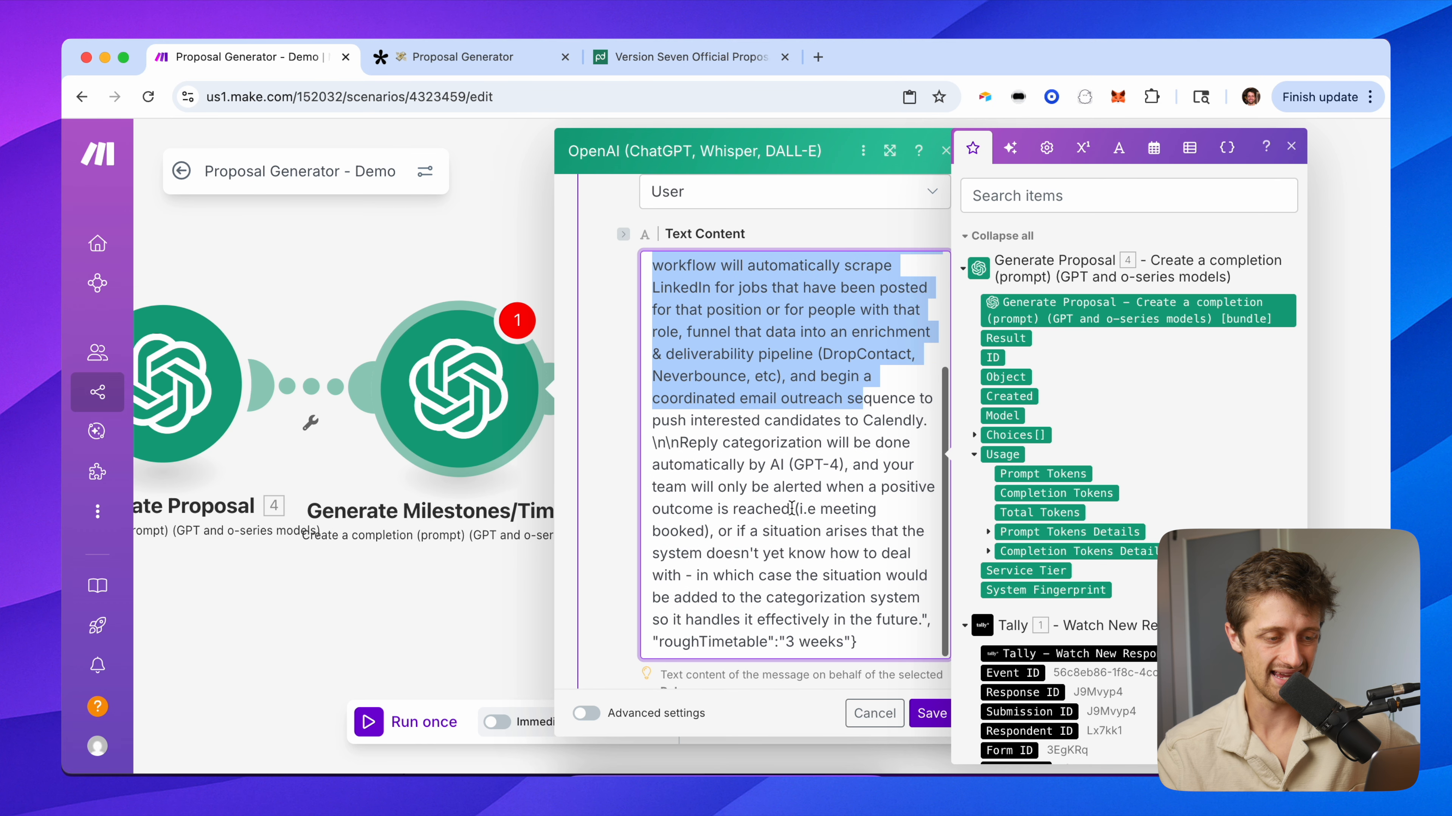
{"action": "left_click_drag", "start_coordinate": [653, 640], "coordinate": [845, 645]}
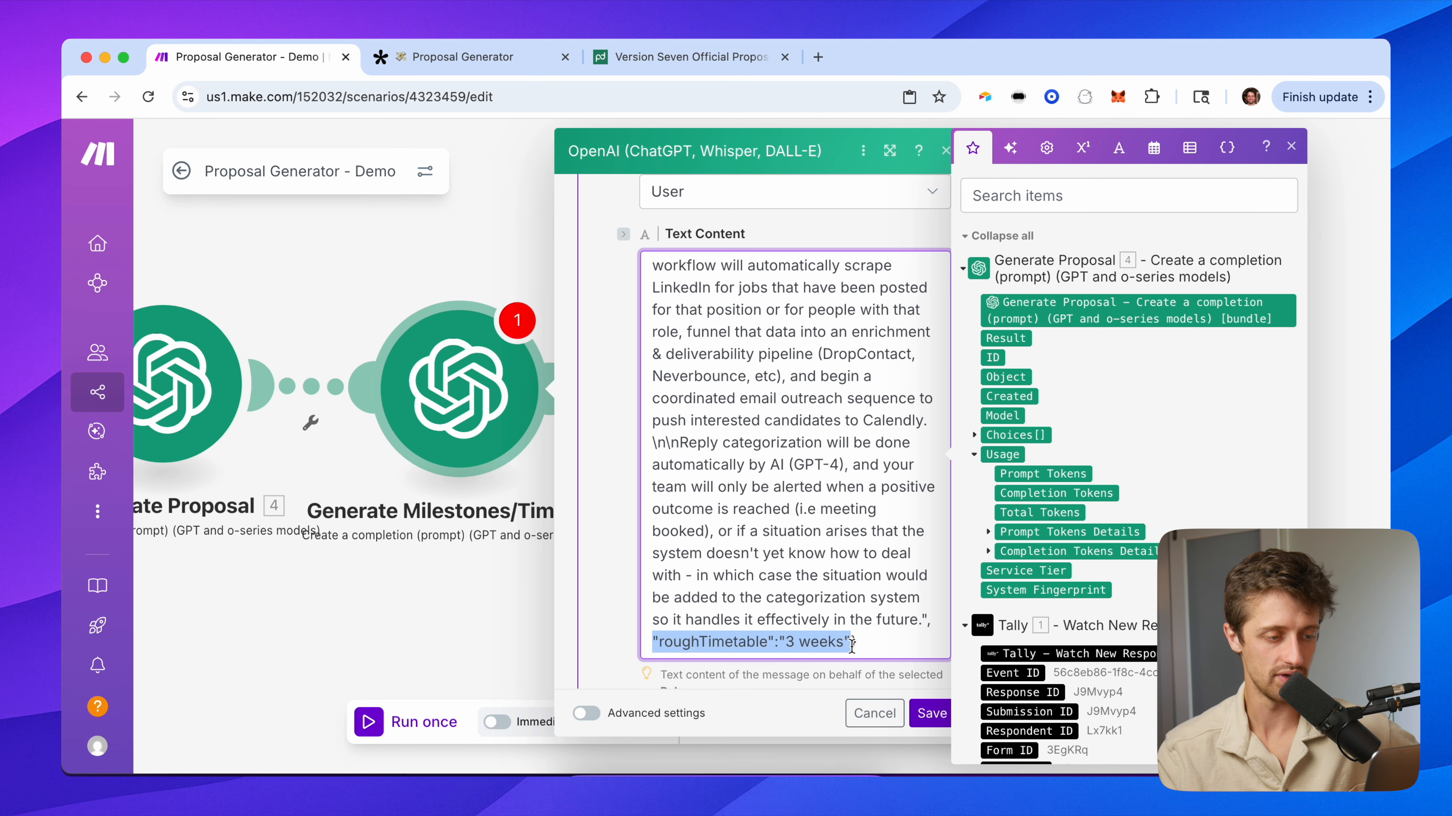
{"action": "left_click", "coordinate": [466, 57]}
{"action": "scroll", "coordinate": [457, 538], "scroll_direction": "down", "scroll_amount": 5}
{"action": "left_click", "coordinate": [548, 611]}
{"action": "left_click", "coordinate": [361, 584]}
{"action": "left_click", "coordinate": [247, 57]}
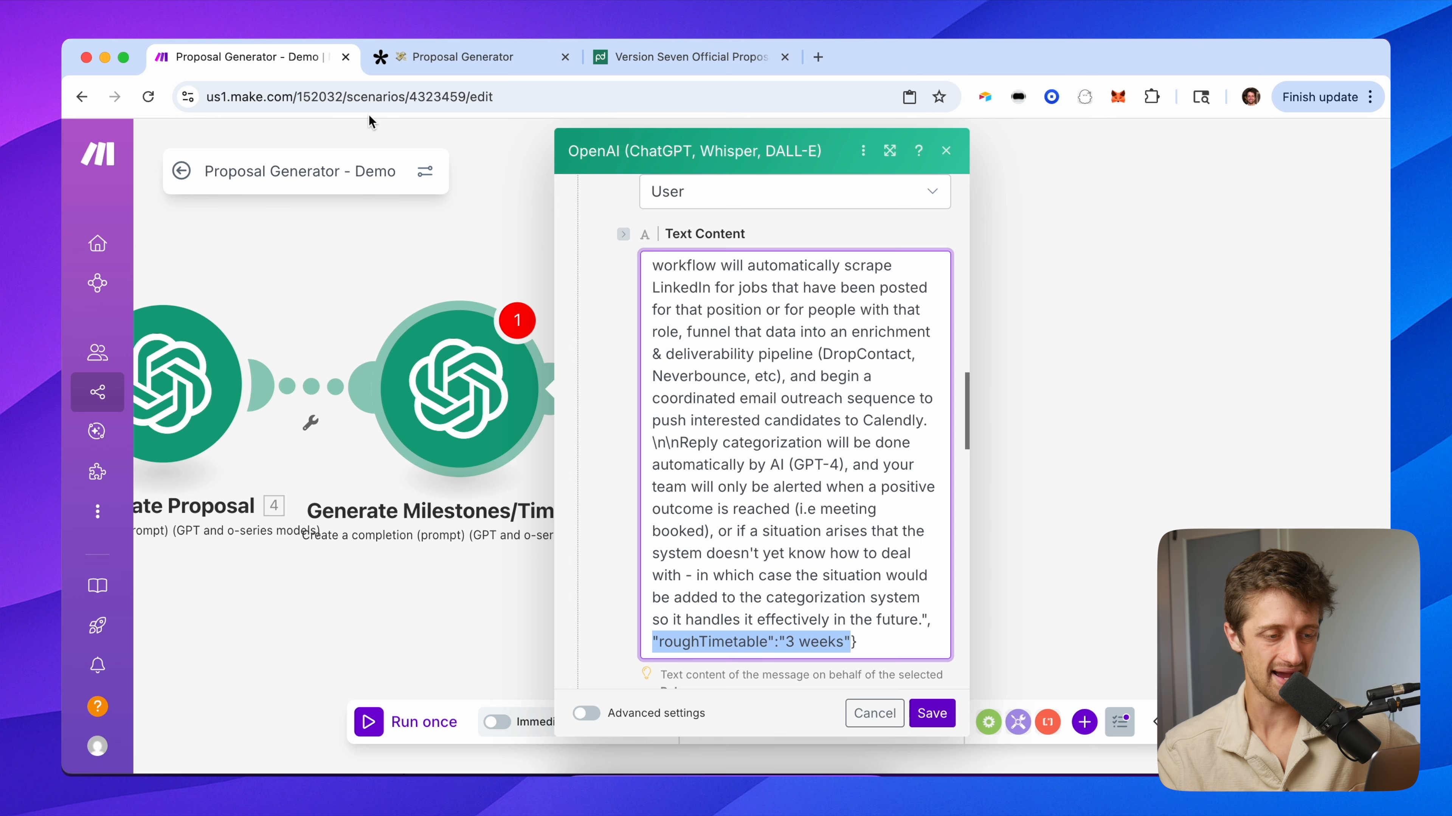
{"action": "scroll", "coordinate": [626, 478], "scroll_direction": "down", "scroll_amount": 2}
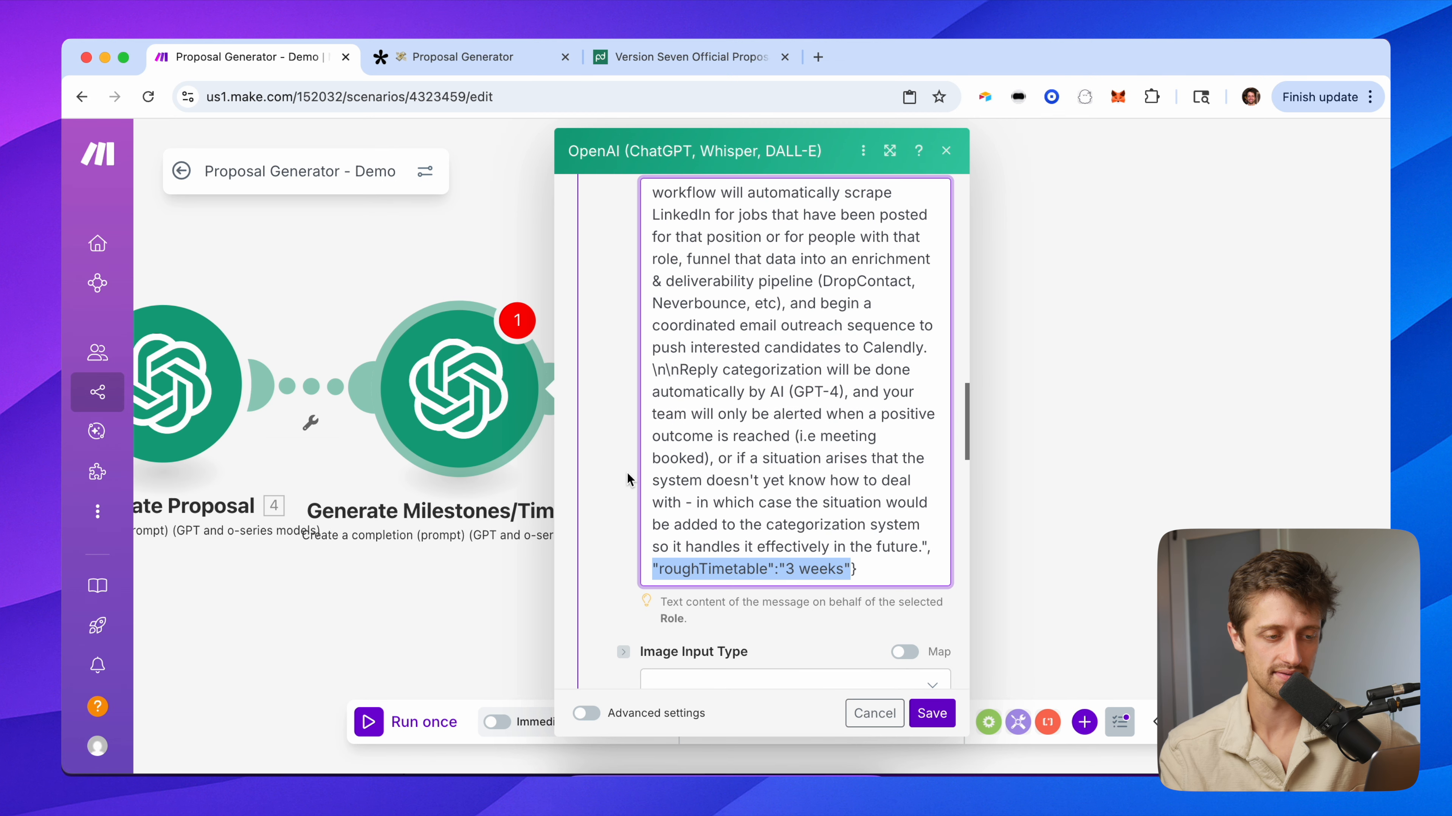
{"action": "scroll", "coordinate": [620, 514], "scroll_direction": "down", "scroll_amount": 10}
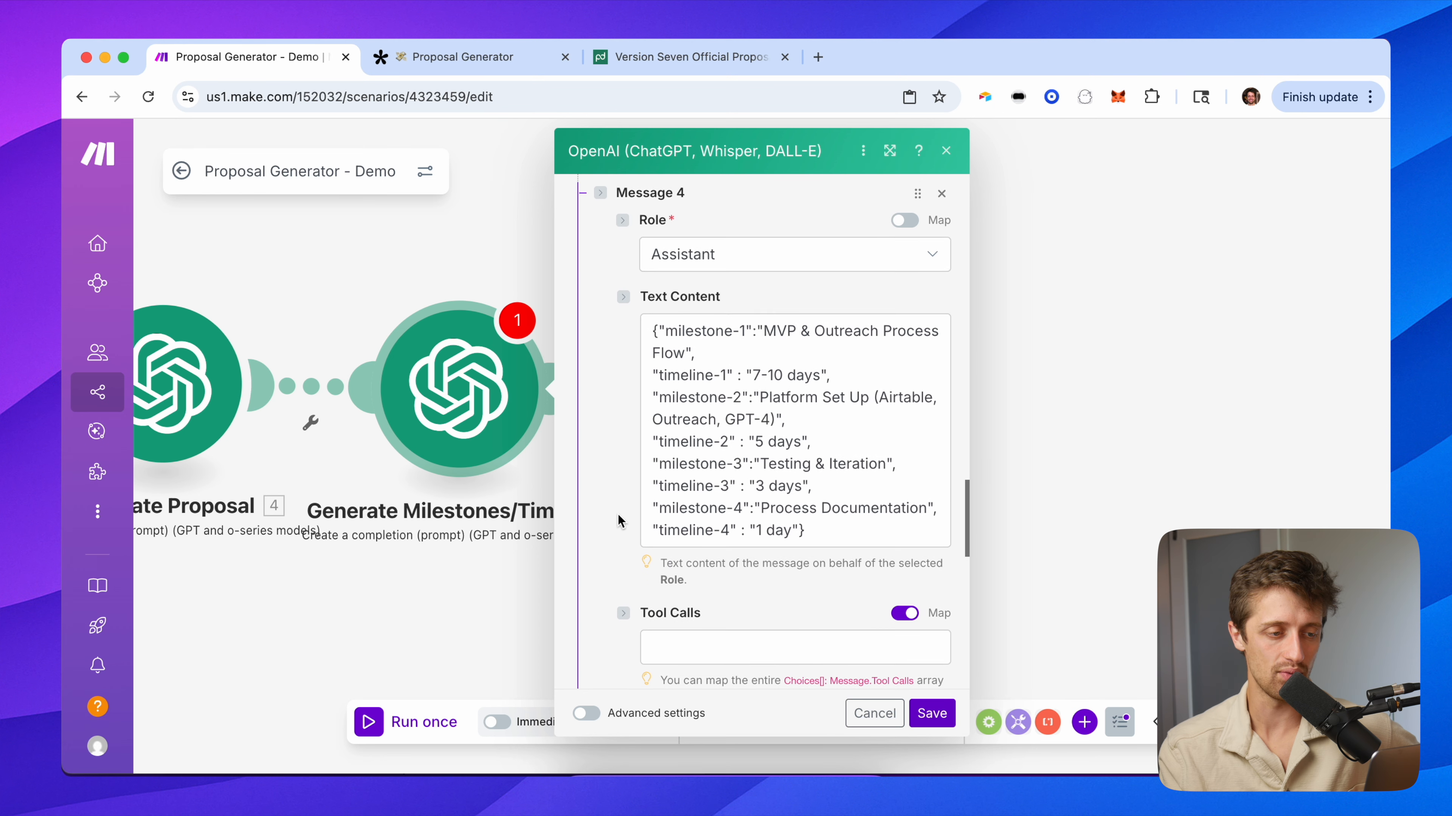
{"action": "left_click_drag", "start_coordinate": [650, 322], "coordinate": [834, 520]}
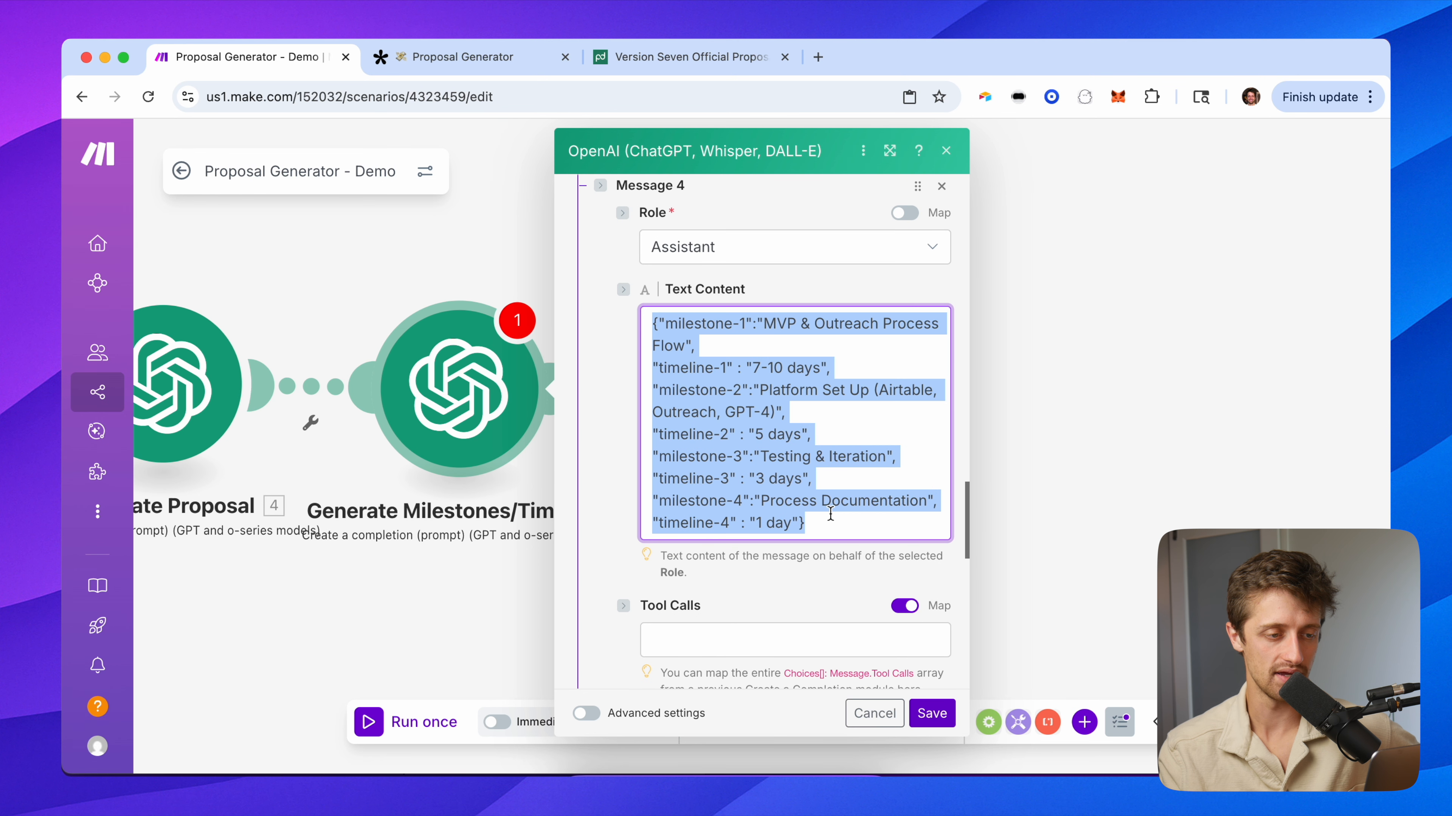
{"action": "left_click", "coordinate": [735, 333]}
{"action": "left_click_drag", "start_coordinate": [764, 324], "coordinate": [796, 427]}
{"action": "left_click_drag", "start_coordinate": [828, 524], "coordinate": [652, 323]}
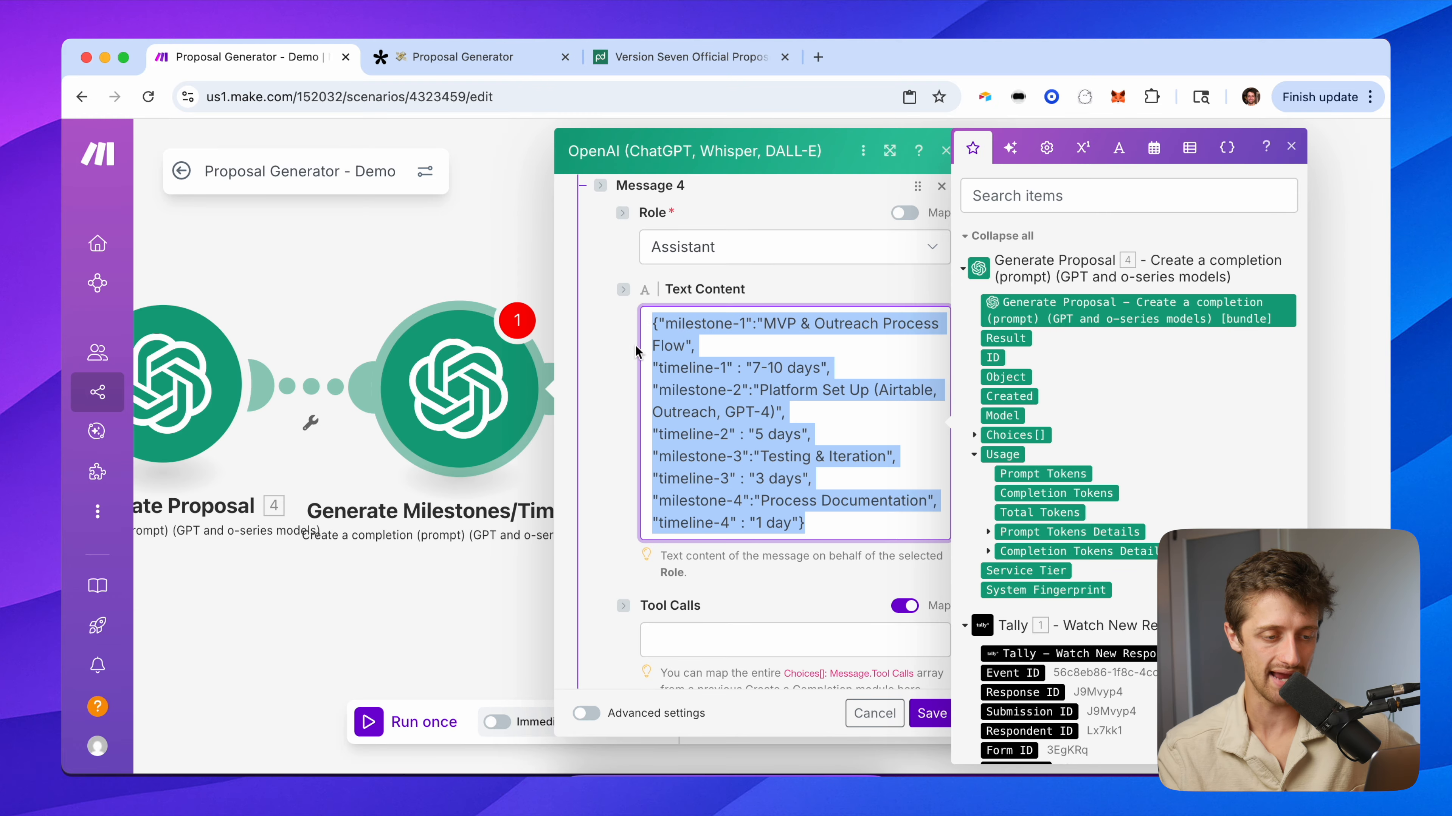
{"action": "left_click", "coordinate": [875, 540]}
{"action": "key", "text": "super+a"}
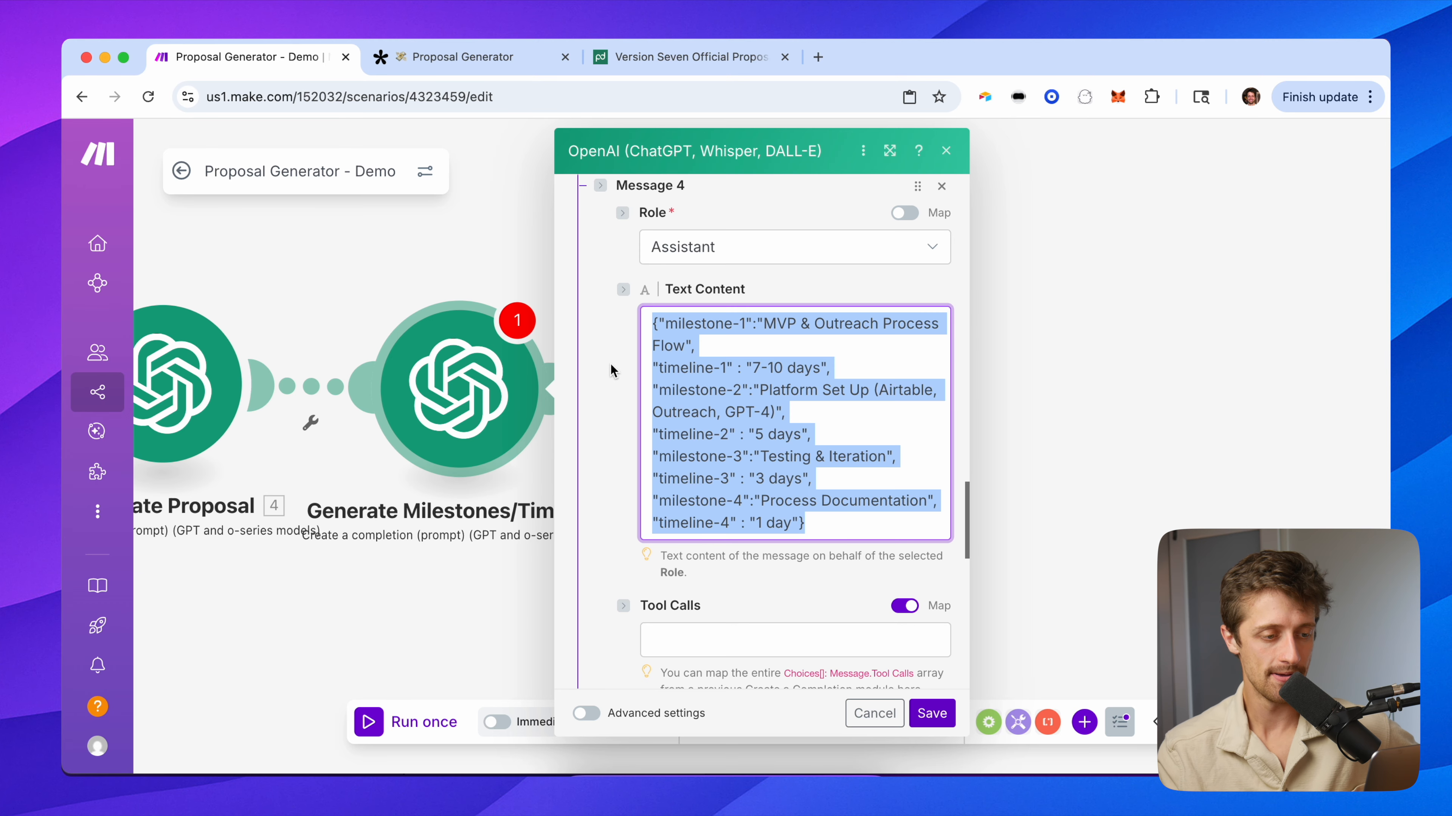
{"action": "left_click", "coordinate": [612, 361]}
{"action": "scroll", "coordinate": [594, 458], "scroll_direction": "down", "scroll_amount": 6}
{"action": "scroll", "coordinate": [594, 461], "scroll_direction": "down", "scroll_amount": 3}
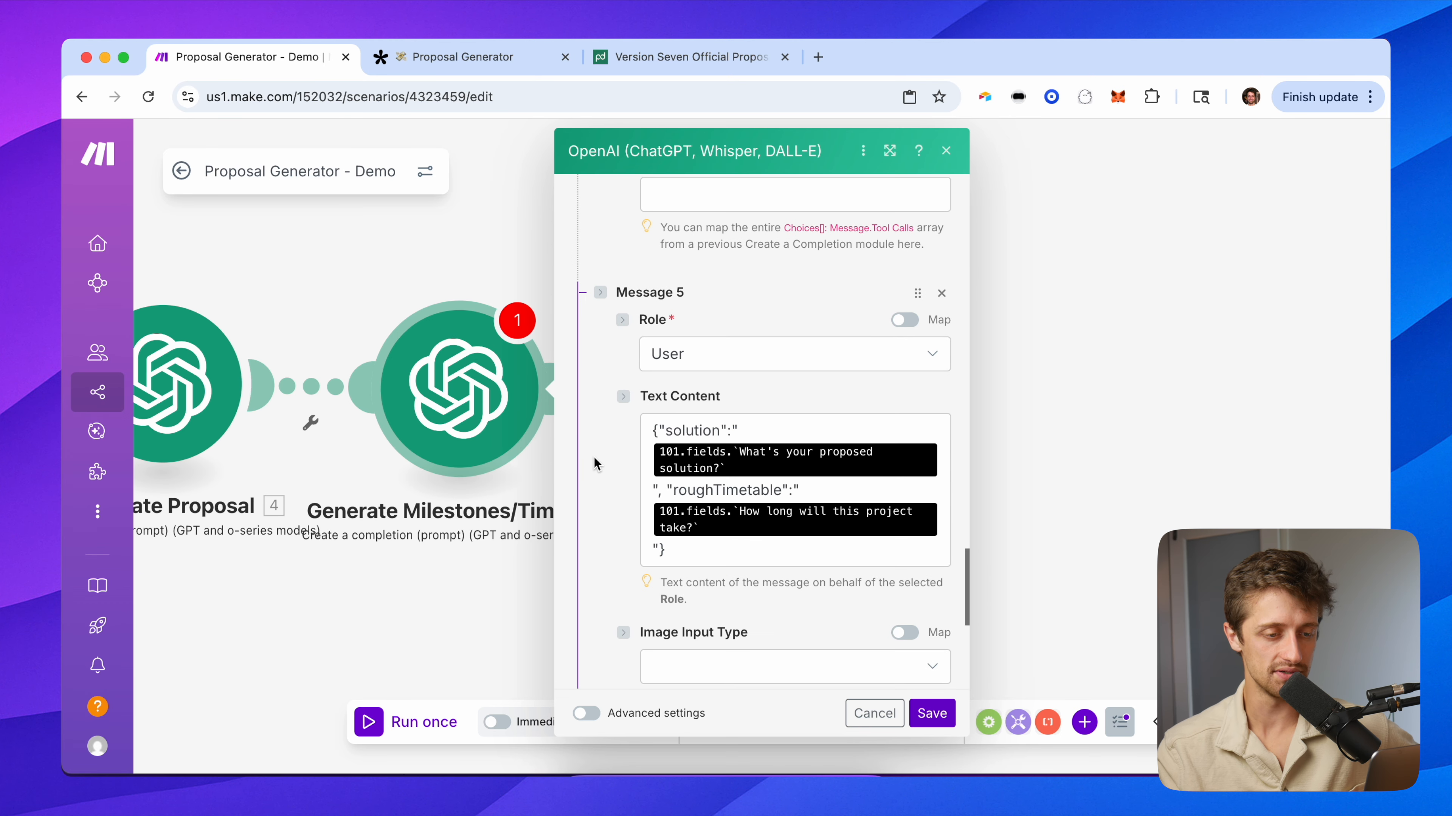
Re-map the solution quotes in Message 5 to the Tally proposed-solution answer.
{"action": "left_click", "coordinate": [939, 449]}
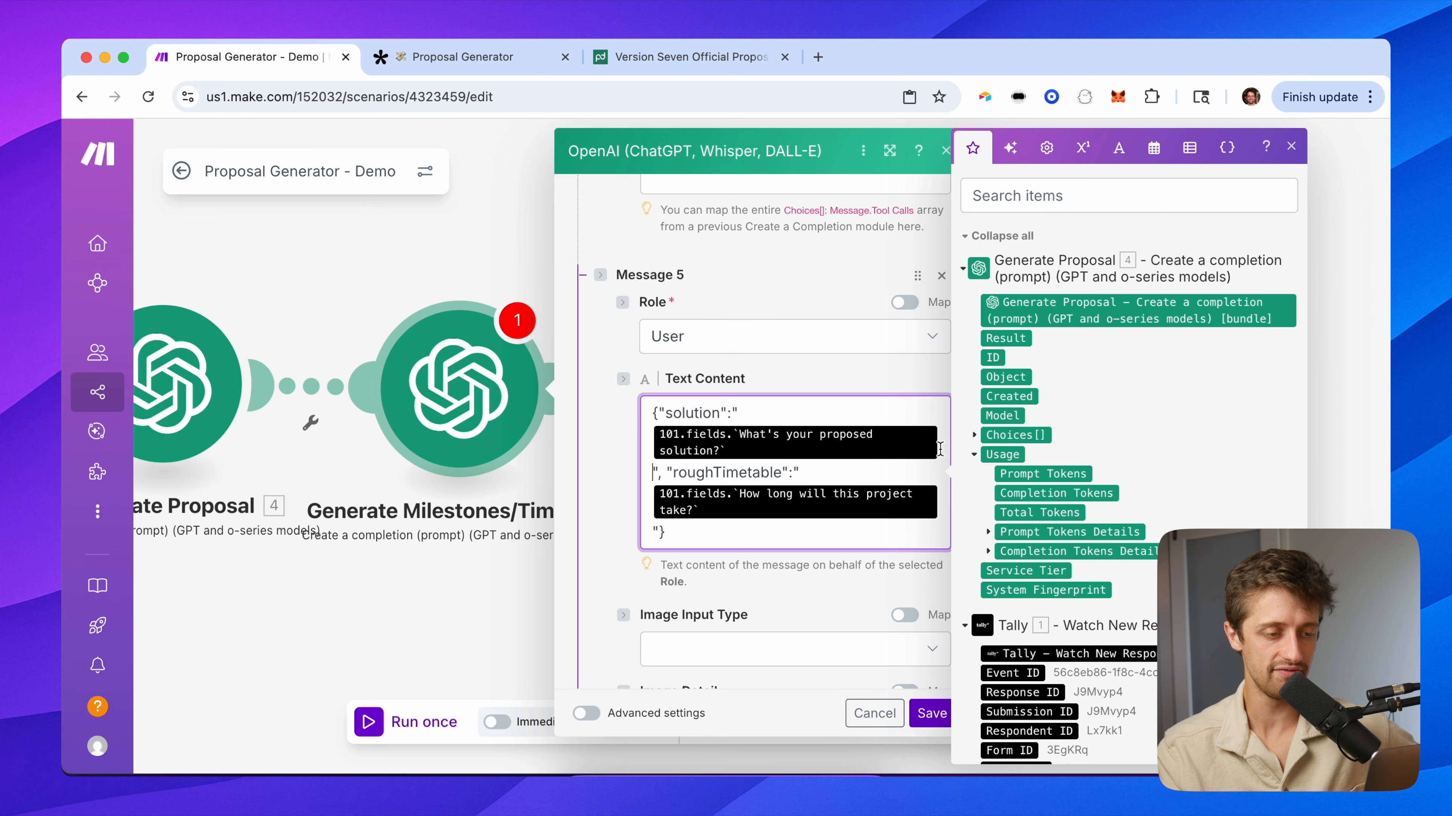
{"action": "key", "text": "BackSpace"}
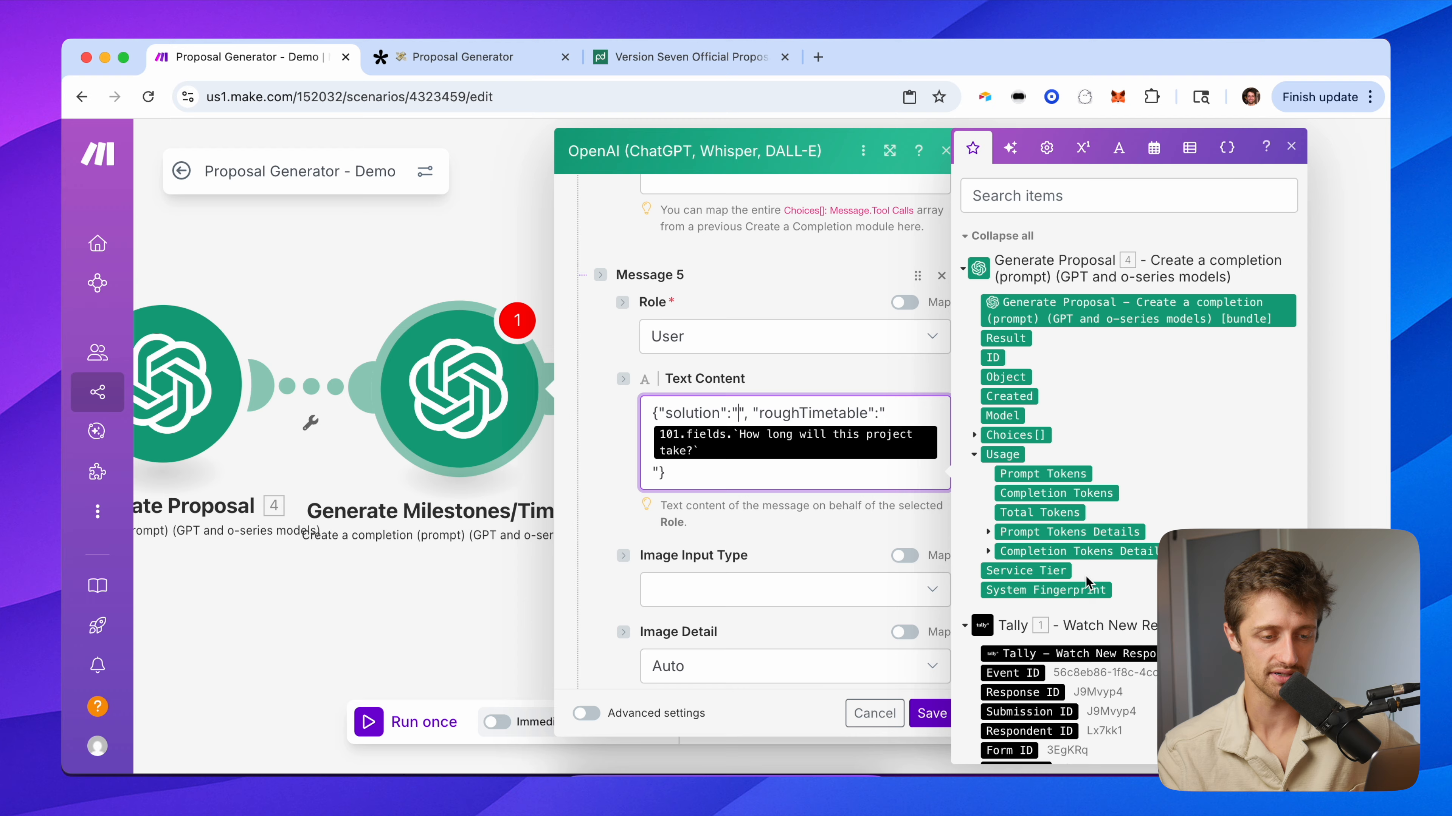
{"action": "scroll", "coordinate": [1085, 578], "scroll_direction": "down", "scroll_amount": 10}
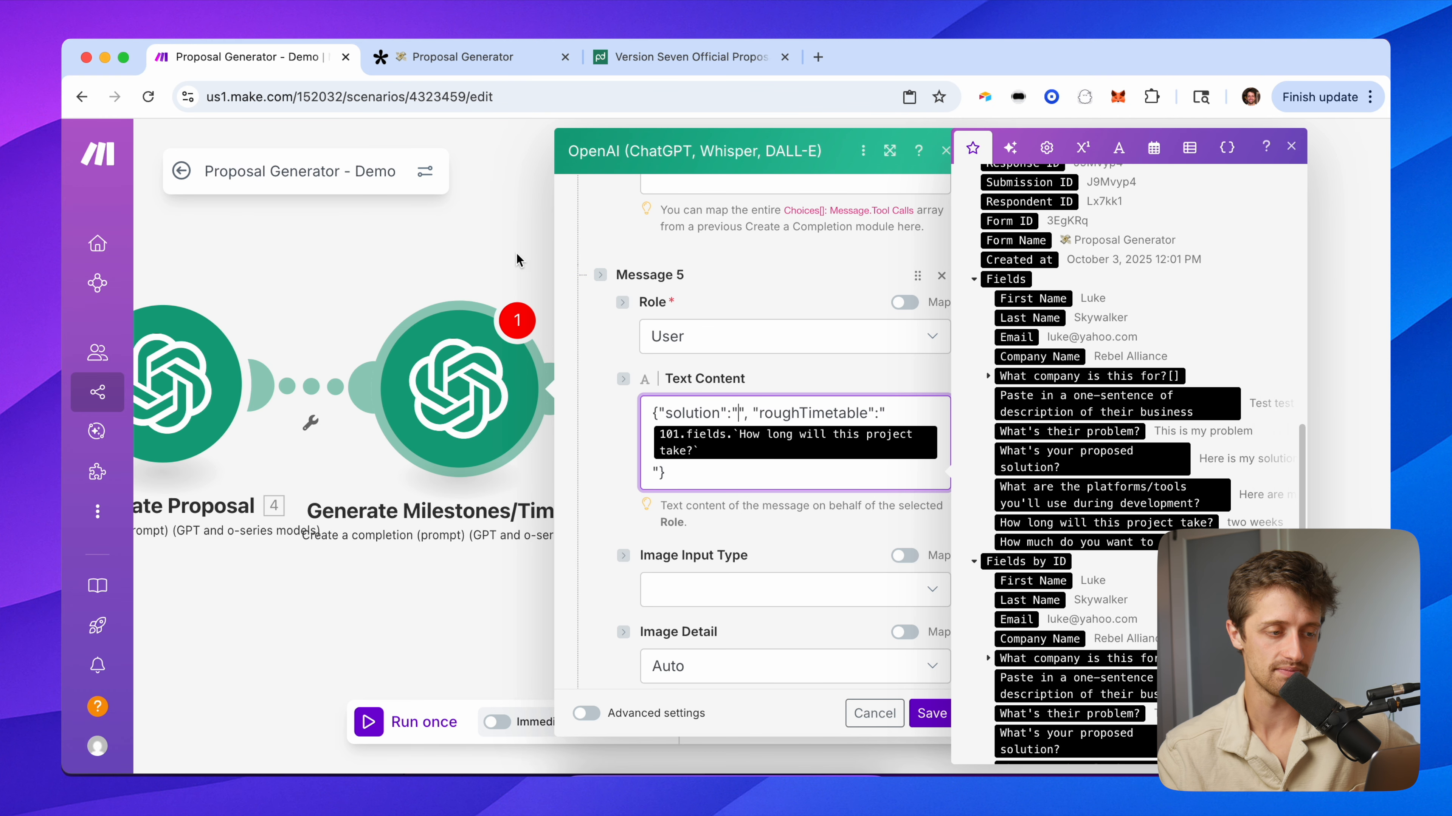
{"action": "left_click_drag", "start_coordinate": [516, 256], "coordinate": [327, 251]}
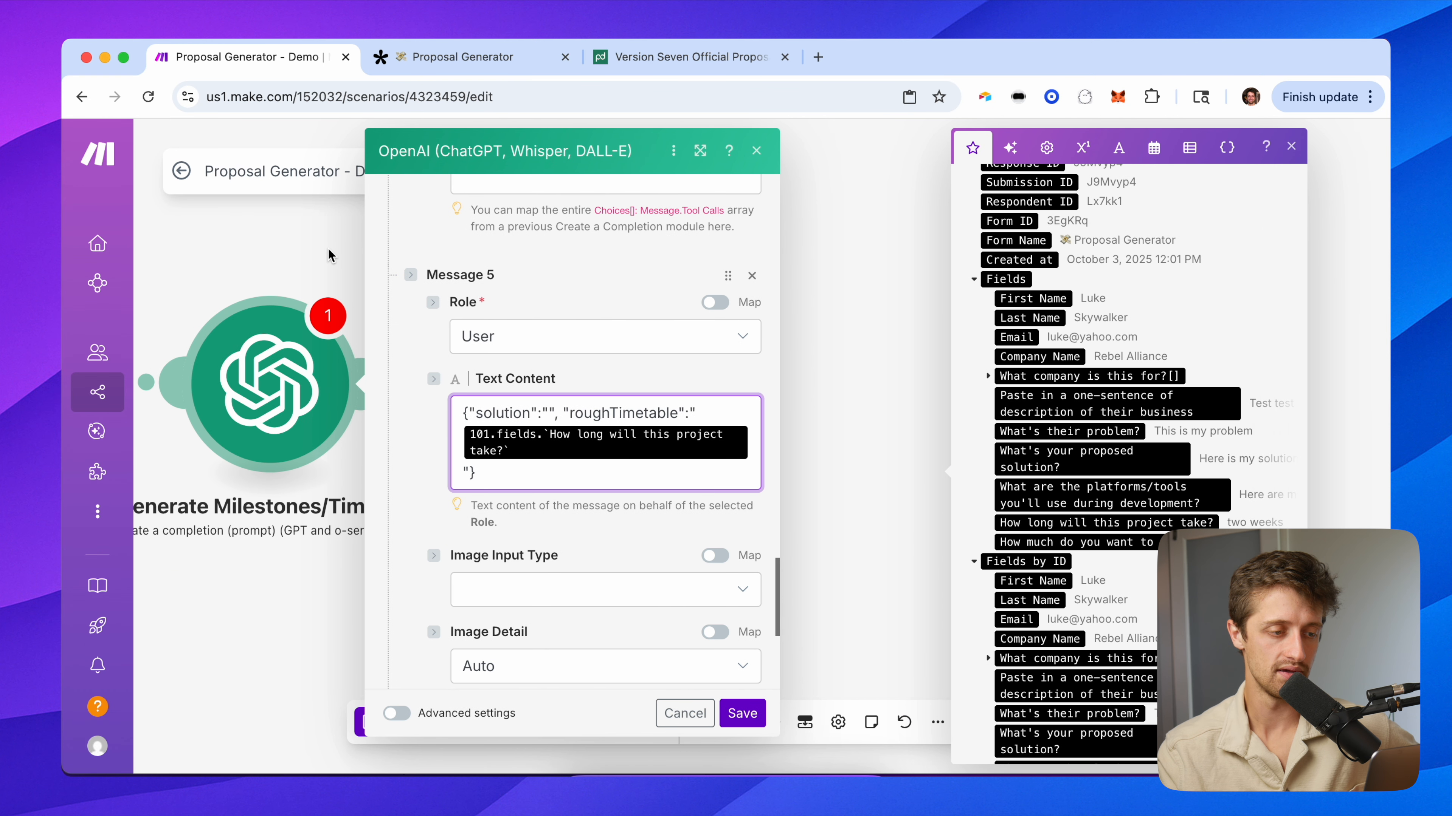
{"action": "left_click", "coordinate": [547, 413]}
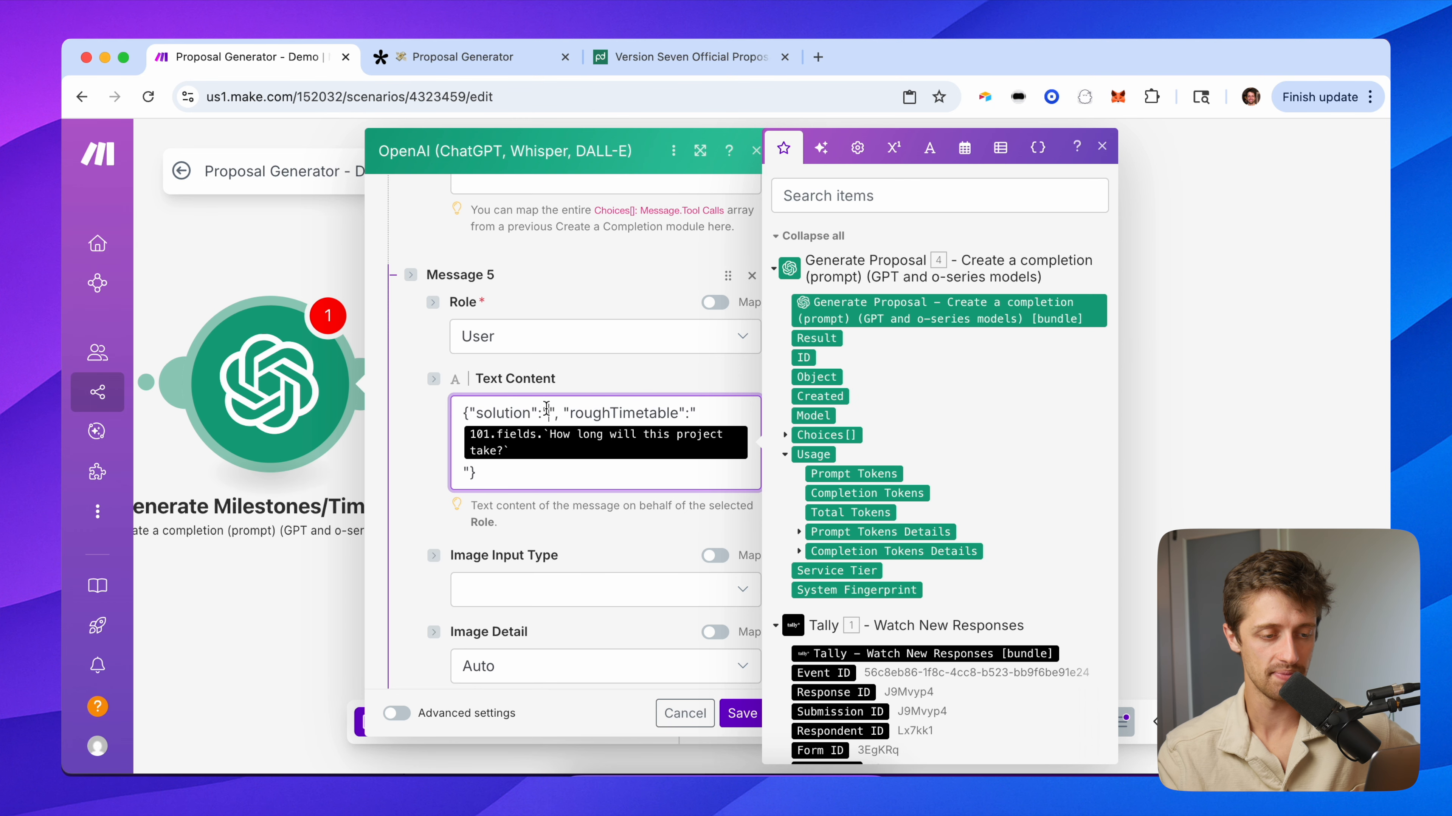
{"action": "scroll", "coordinate": [948, 537], "scroll_direction": "down", "scroll_amount": 2}
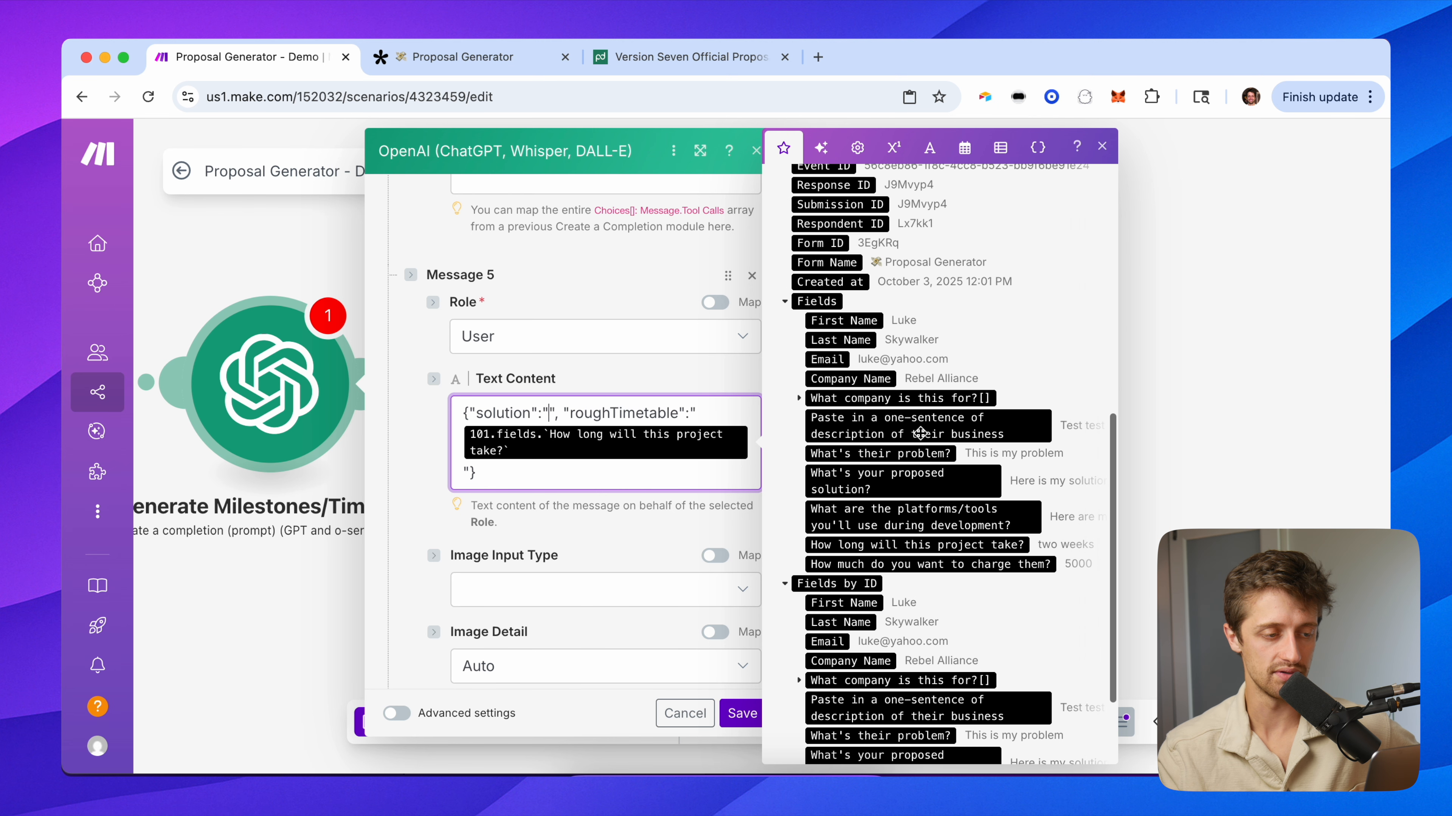
{"action": "left_click", "coordinate": [902, 481]}
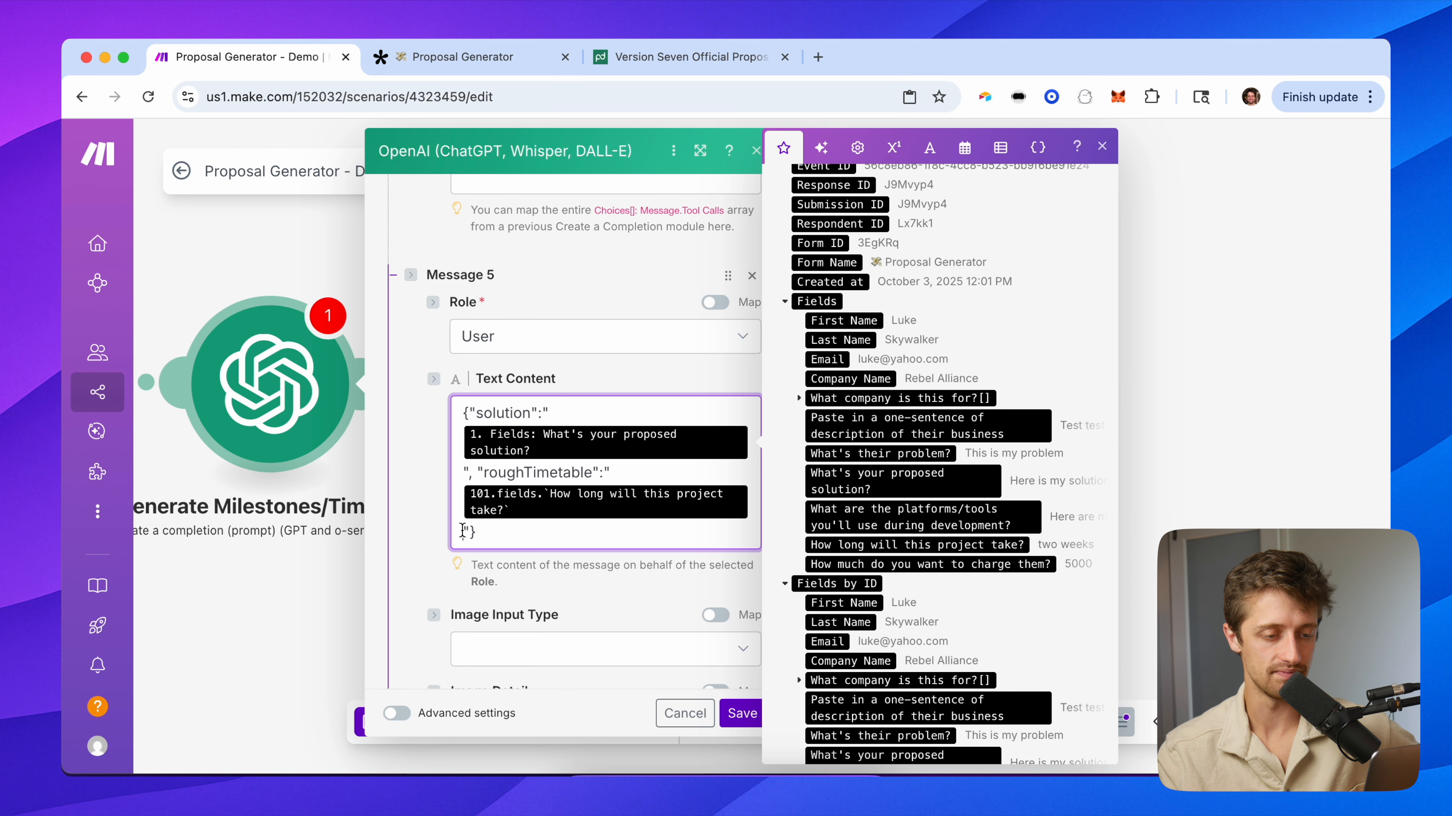
Map roughTimetable to 'How long will this project take?' and verify the form's question wording.
{"action": "key", "text": "BackSpace"}
{"action": "scroll", "coordinate": [949, 502], "scroll_direction": "down", "scroll_amount": 1}
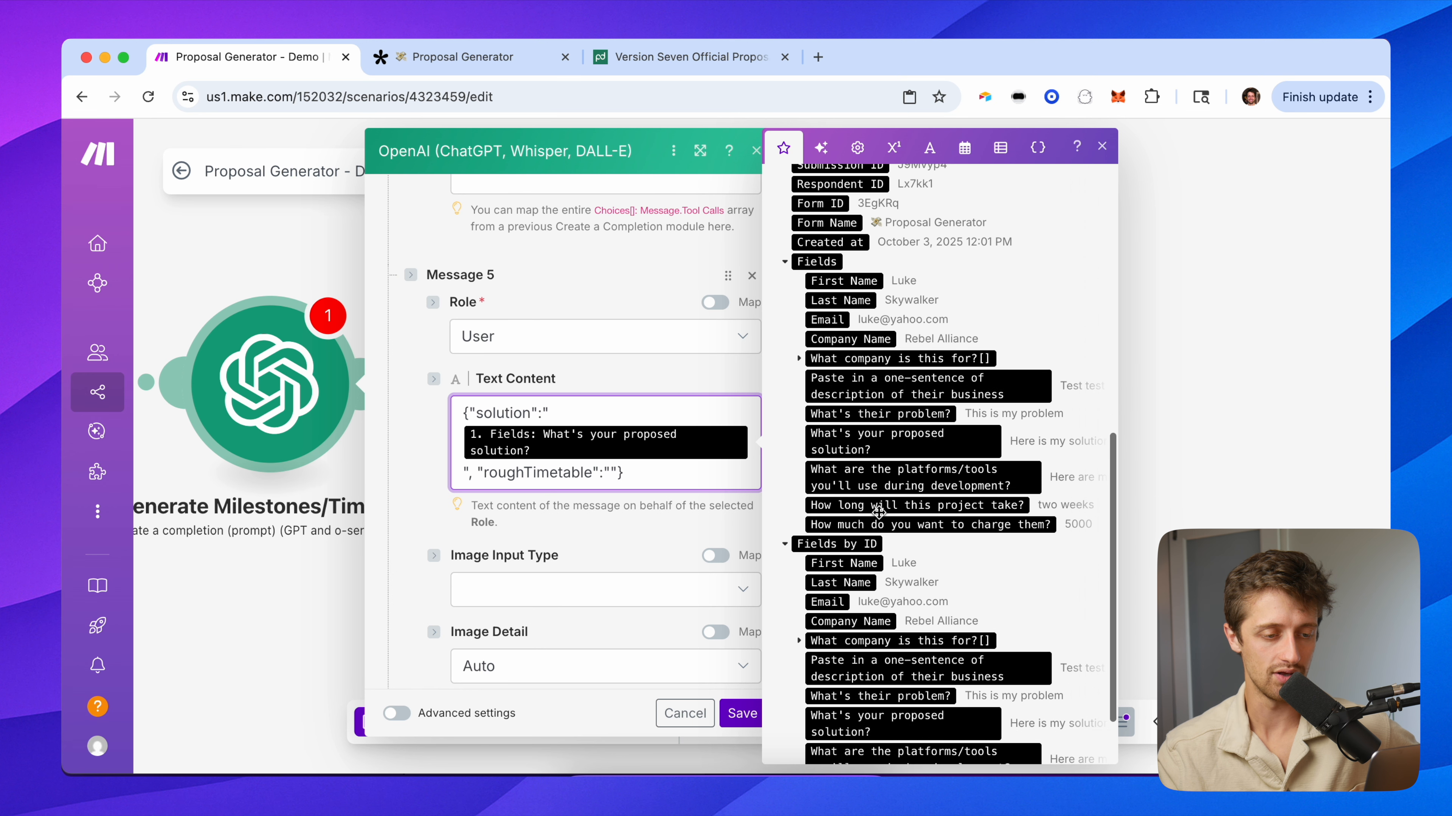
{"action": "left_click", "coordinate": [949, 502]}
{"action": "left_click", "coordinate": [410, 432]}
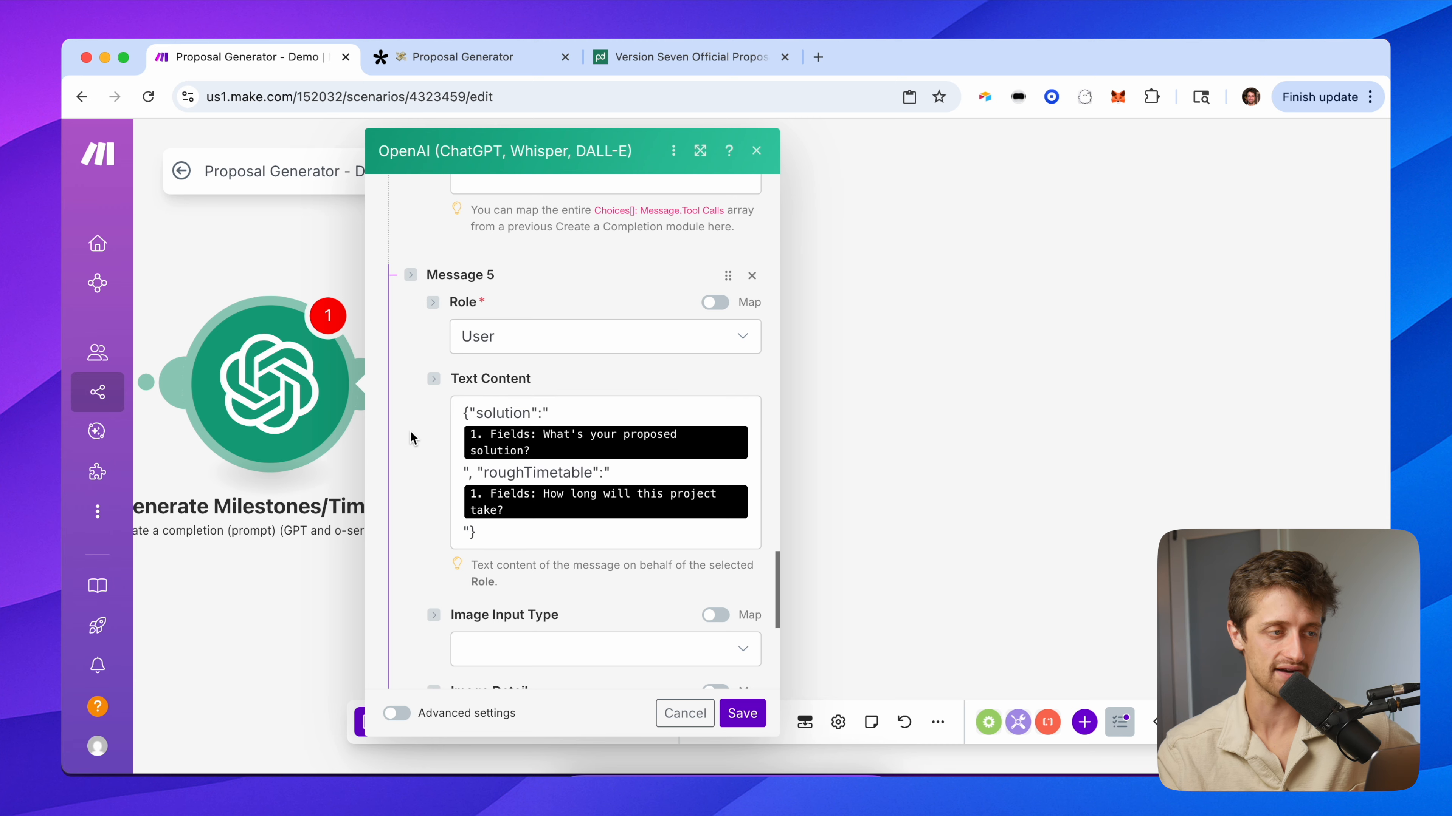
{"action": "left_click", "coordinate": [430, 52]}
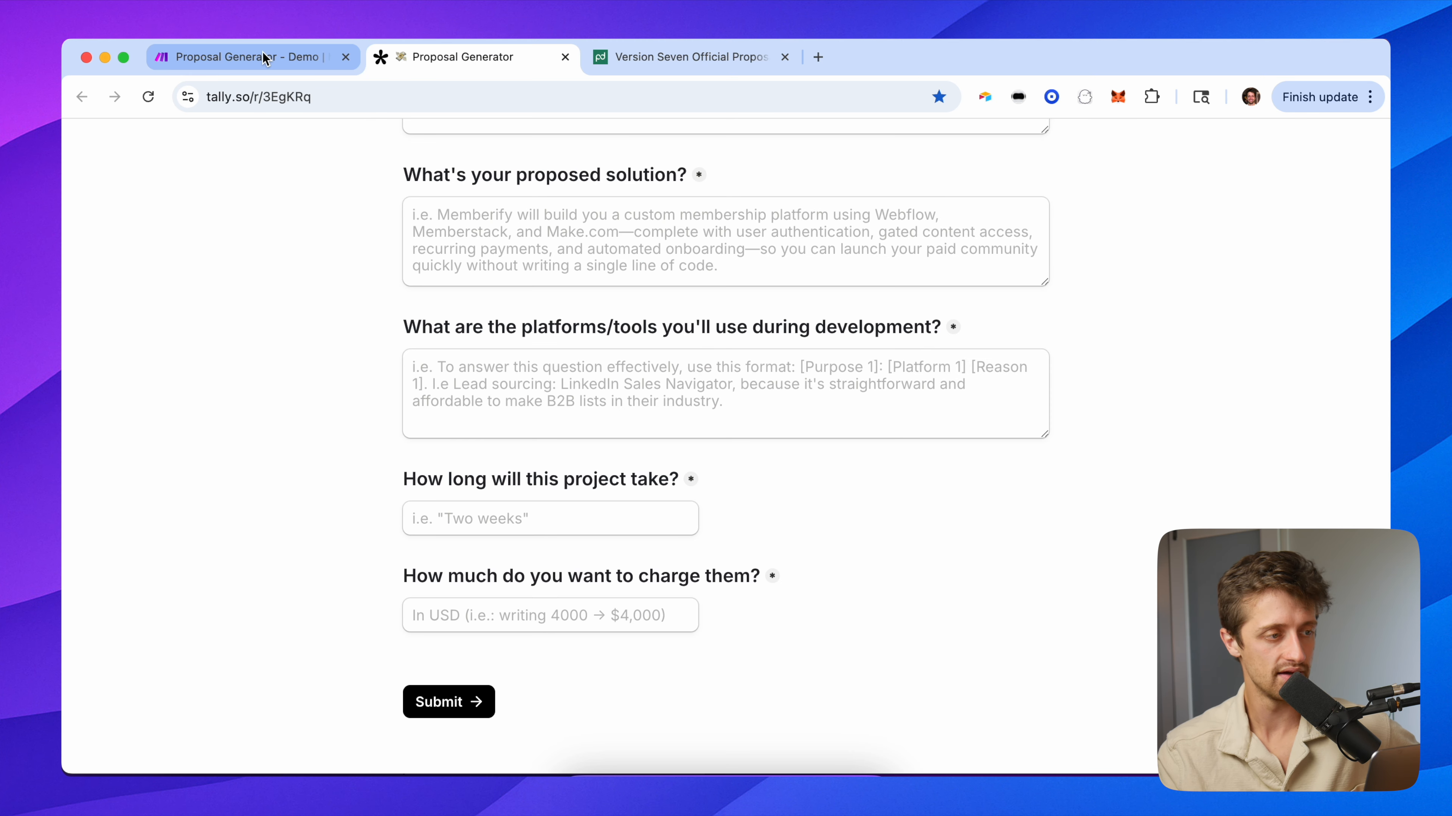
{"action": "left_click", "coordinate": [263, 57]}
{"action": "scroll", "coordinate": [503, 549], "scroll_direction": "down", "scroll_amount": 5}
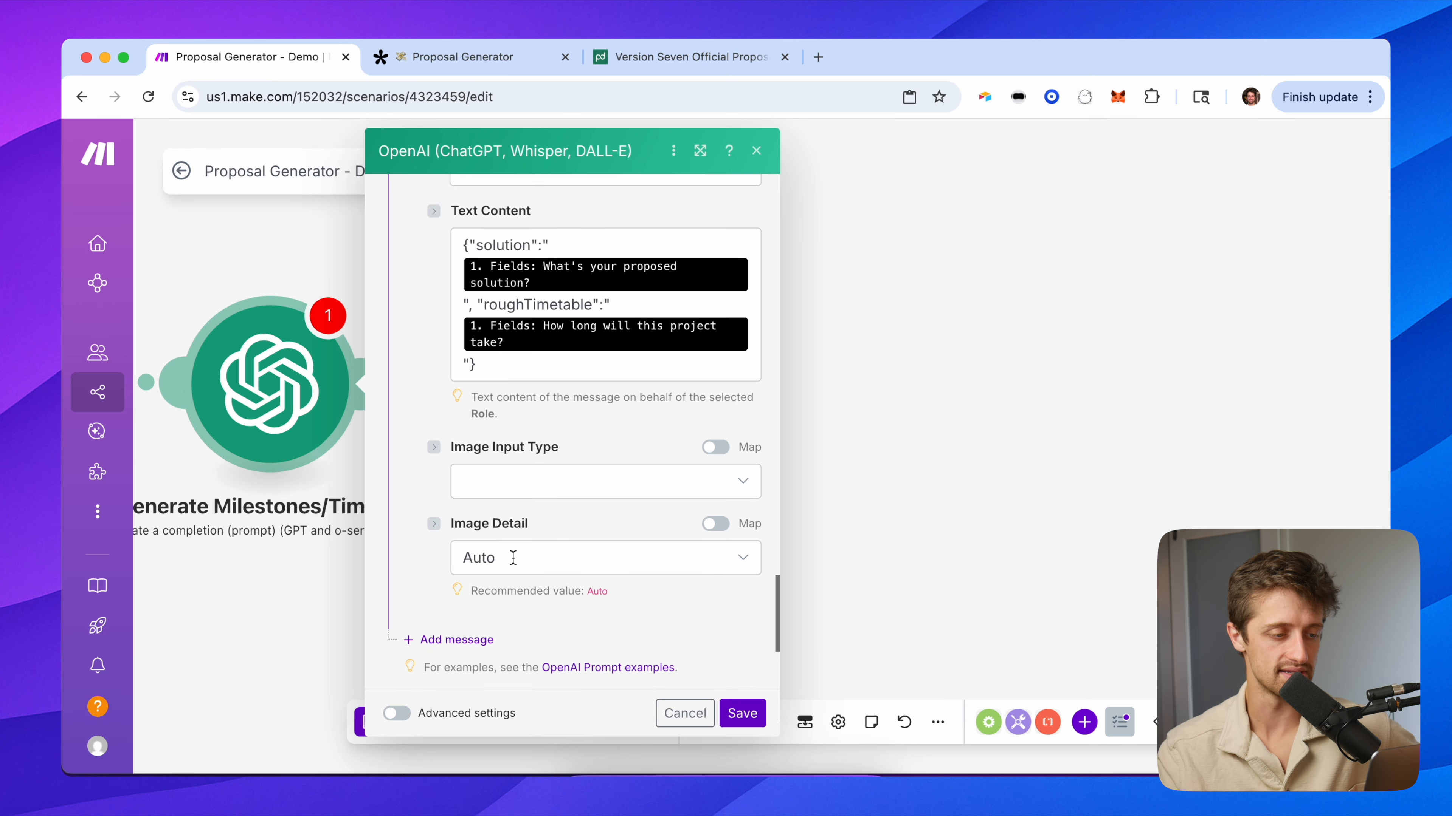
{"action": "scroll", "coordinate": [463, 426], "scroll_direction": "down", "scroll_amount": 3}
{"action": "scroll", "coordinate": [611, 395], "scroll_direction": "down", "scroll_amount": 1}
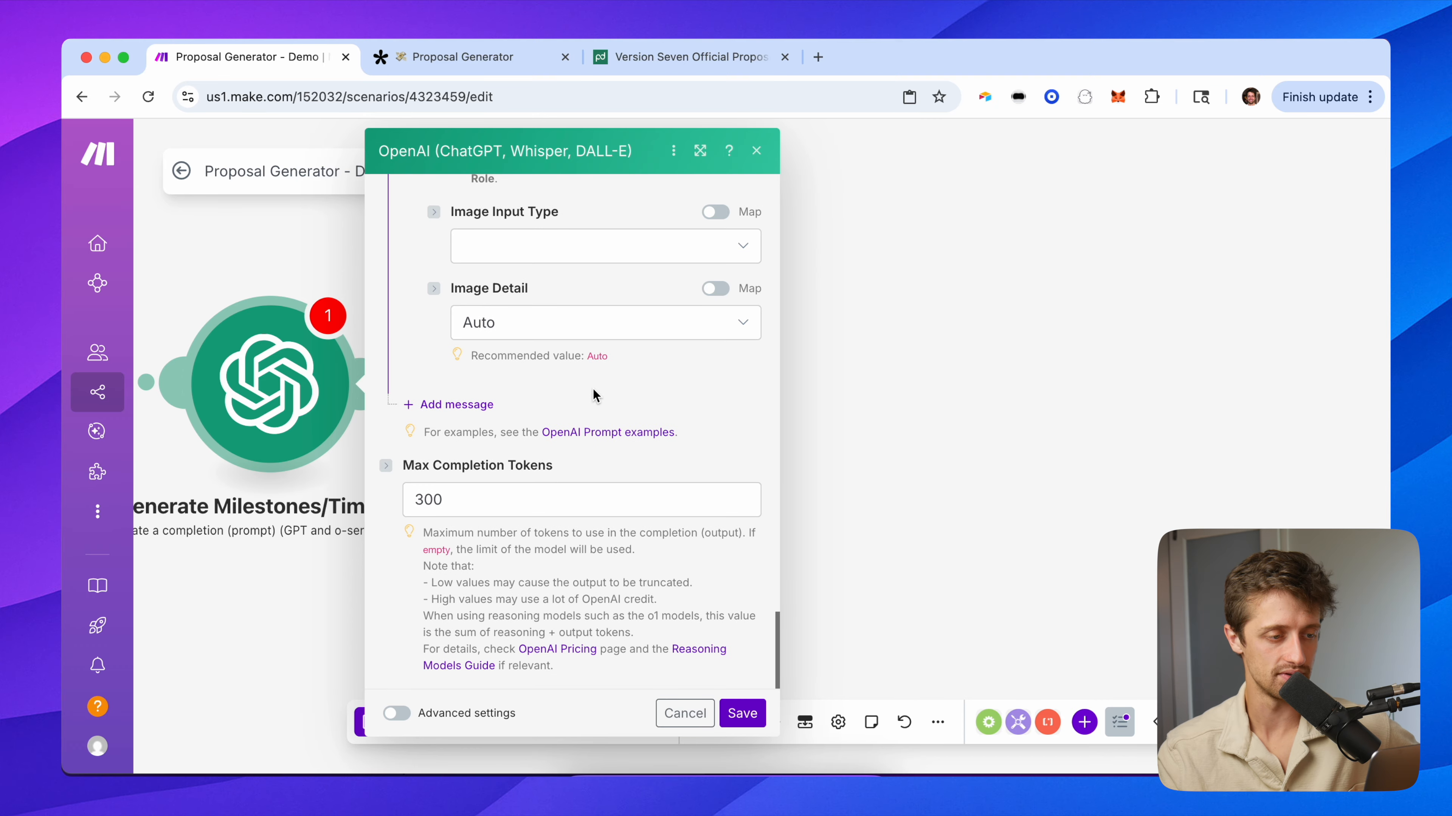
Set the milestones module's Response Format to JSON Object with Parse JSON Response Yes.
{"action": "left_click_drag", "start_coordinate": [317, 269], "coordinate": [456, 274]}
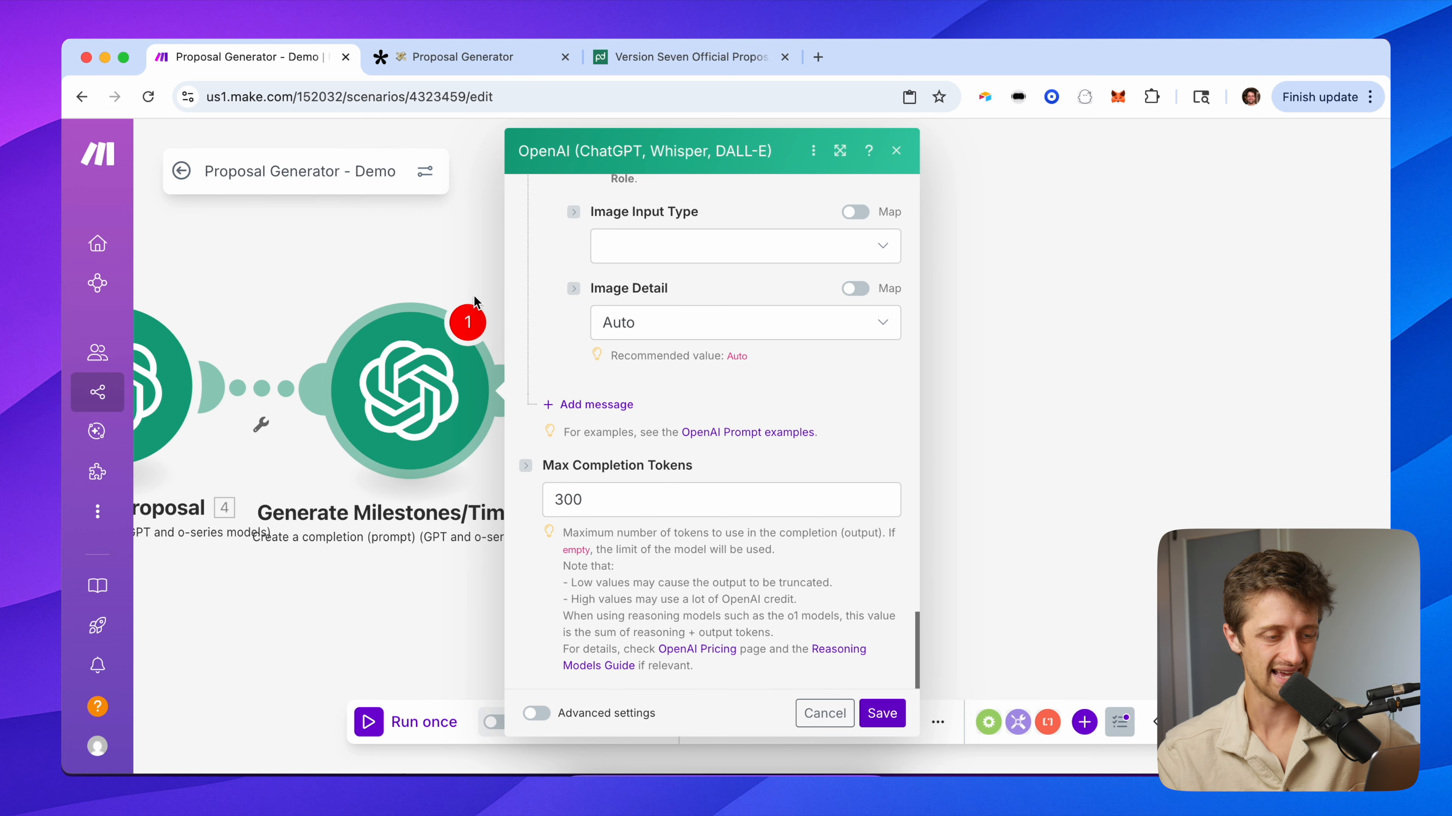
{"action": "left_click", "coordinate": [536, 713]}
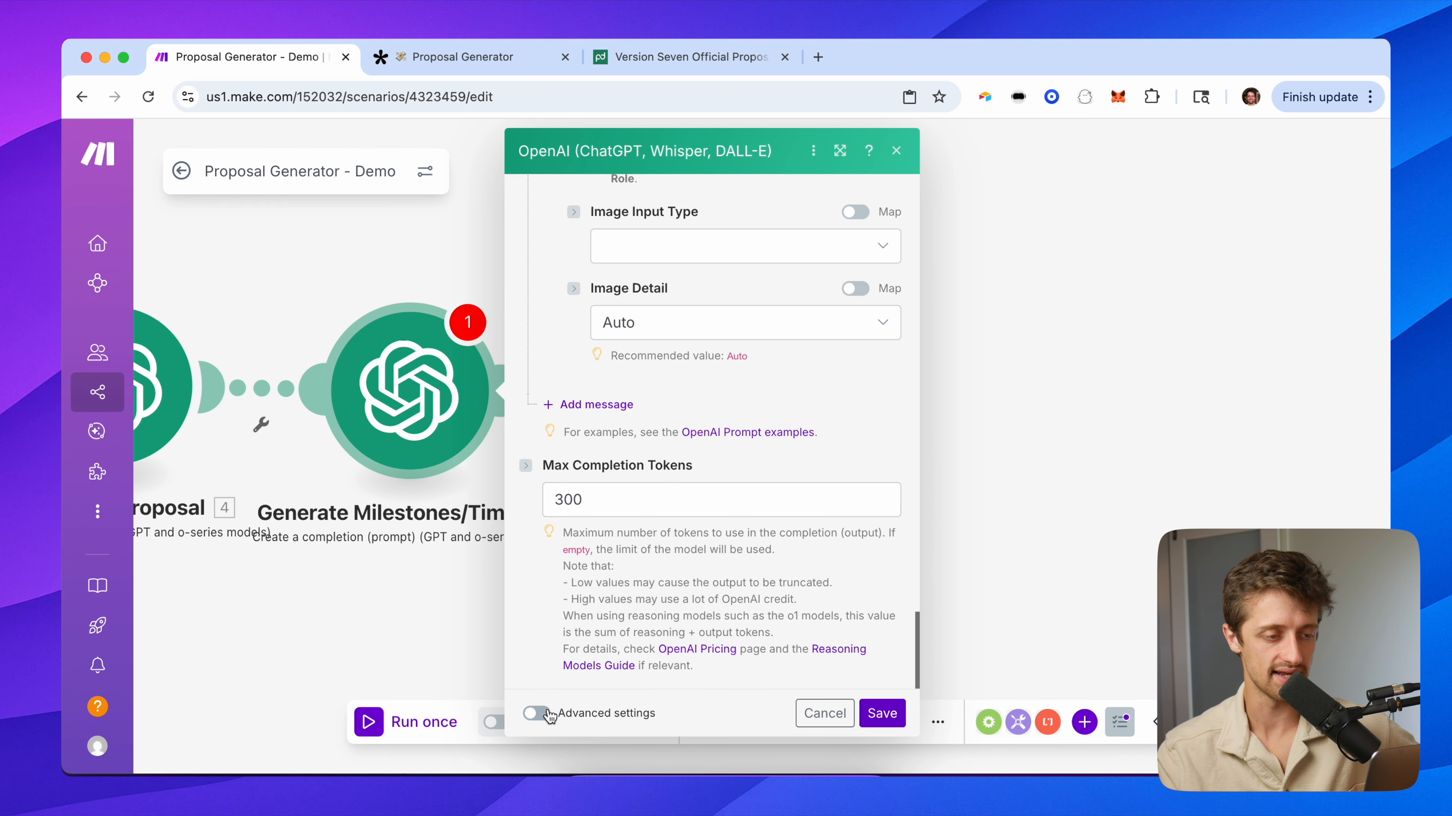
{"action": "scroll", "coordinate": [563, 561], "scroll_direction": "down", "scroll_amount": 3}
{"action": "left_click", "coordinate": [598, 348]}
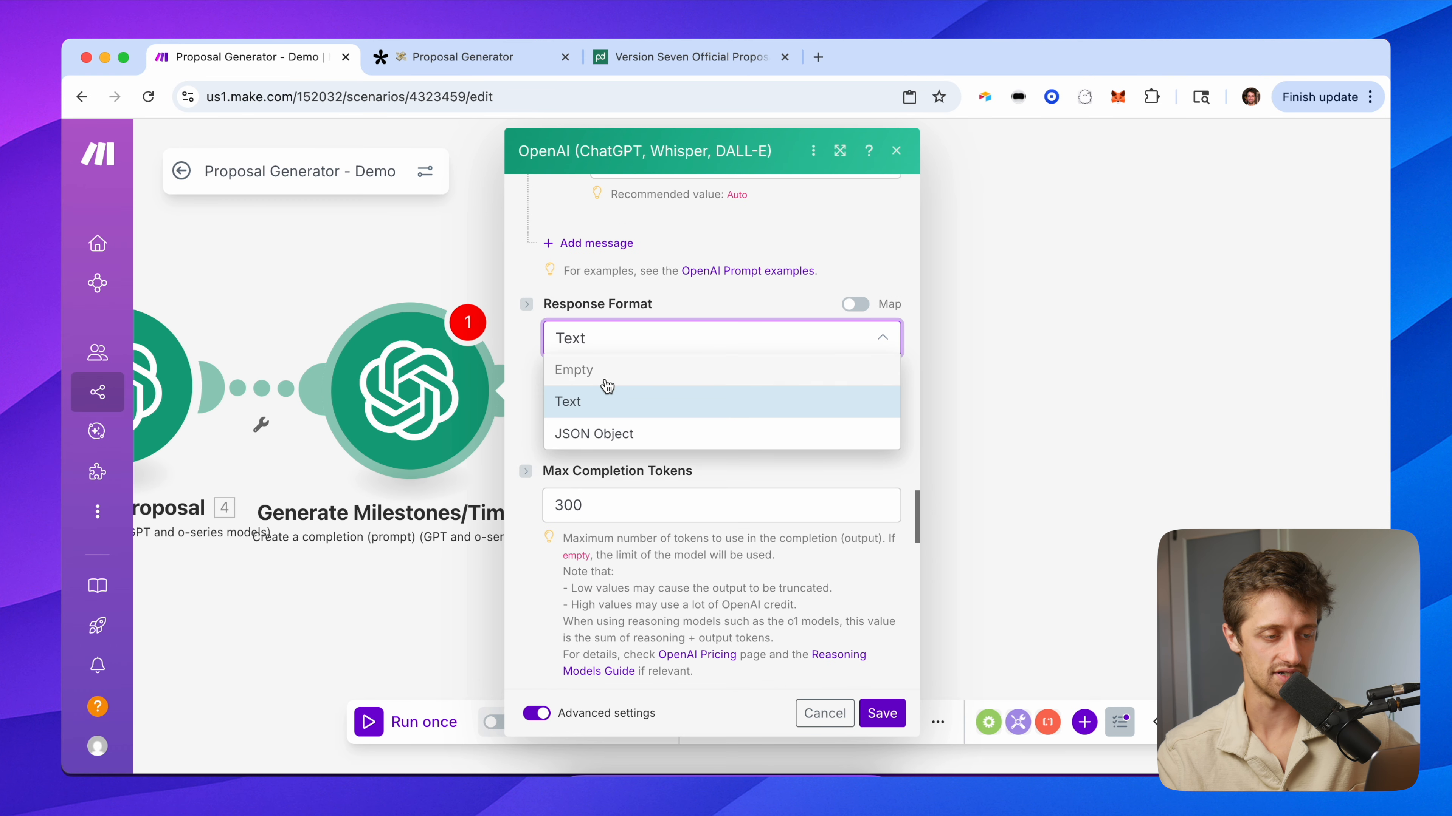
{"action": "left_click", "coordinate": [613, 428]}
{"action": "left_click", "coordinate": [561, 497]}
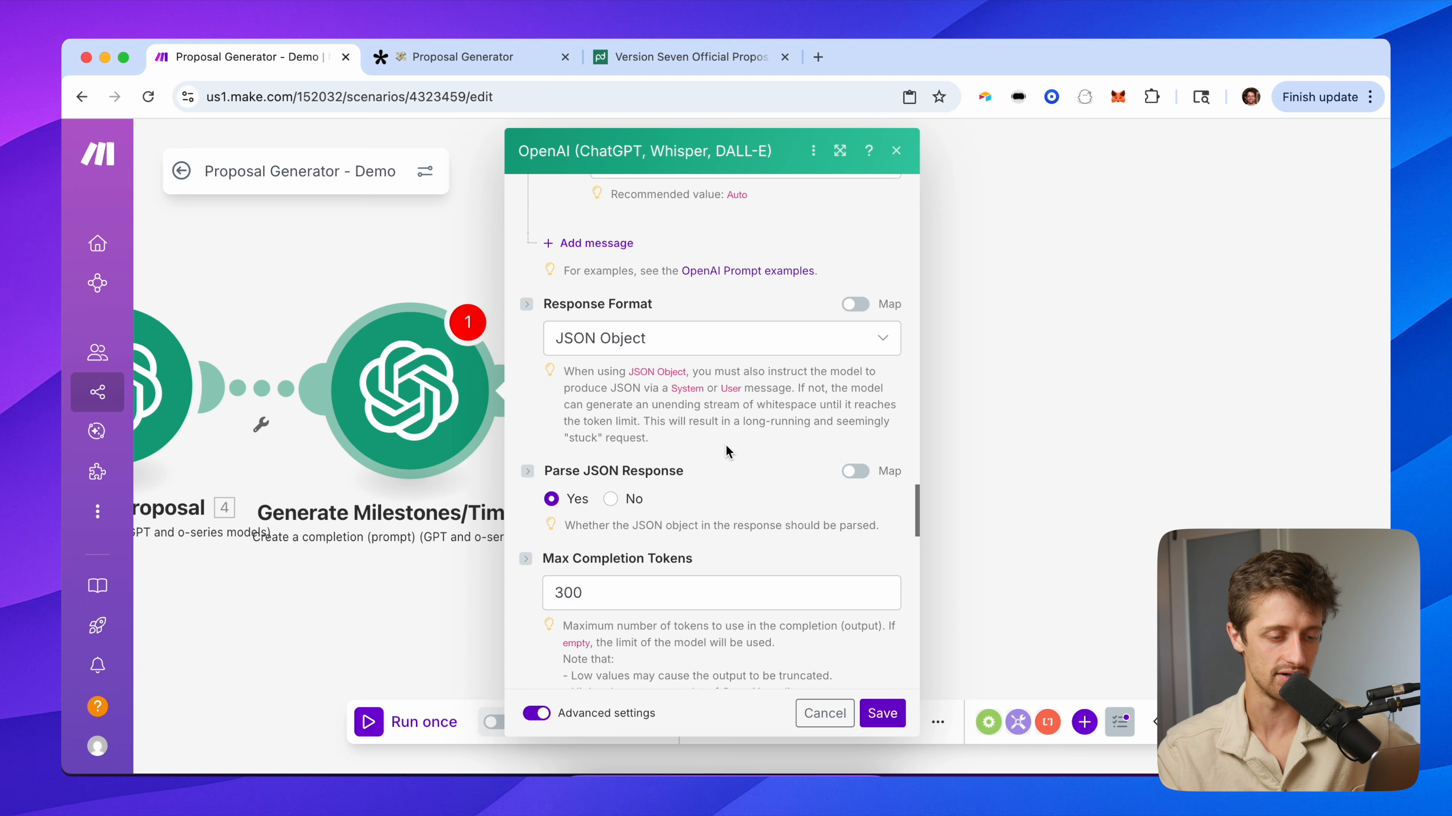
{"action": "scroll", "coordinate": [732, 536], "scroll_direction": "down", "scroll_amount": 1}
Save the module and scenario, then run it once to await Tally data.
{"action": "left_click", "coordinate": [880, 722]}
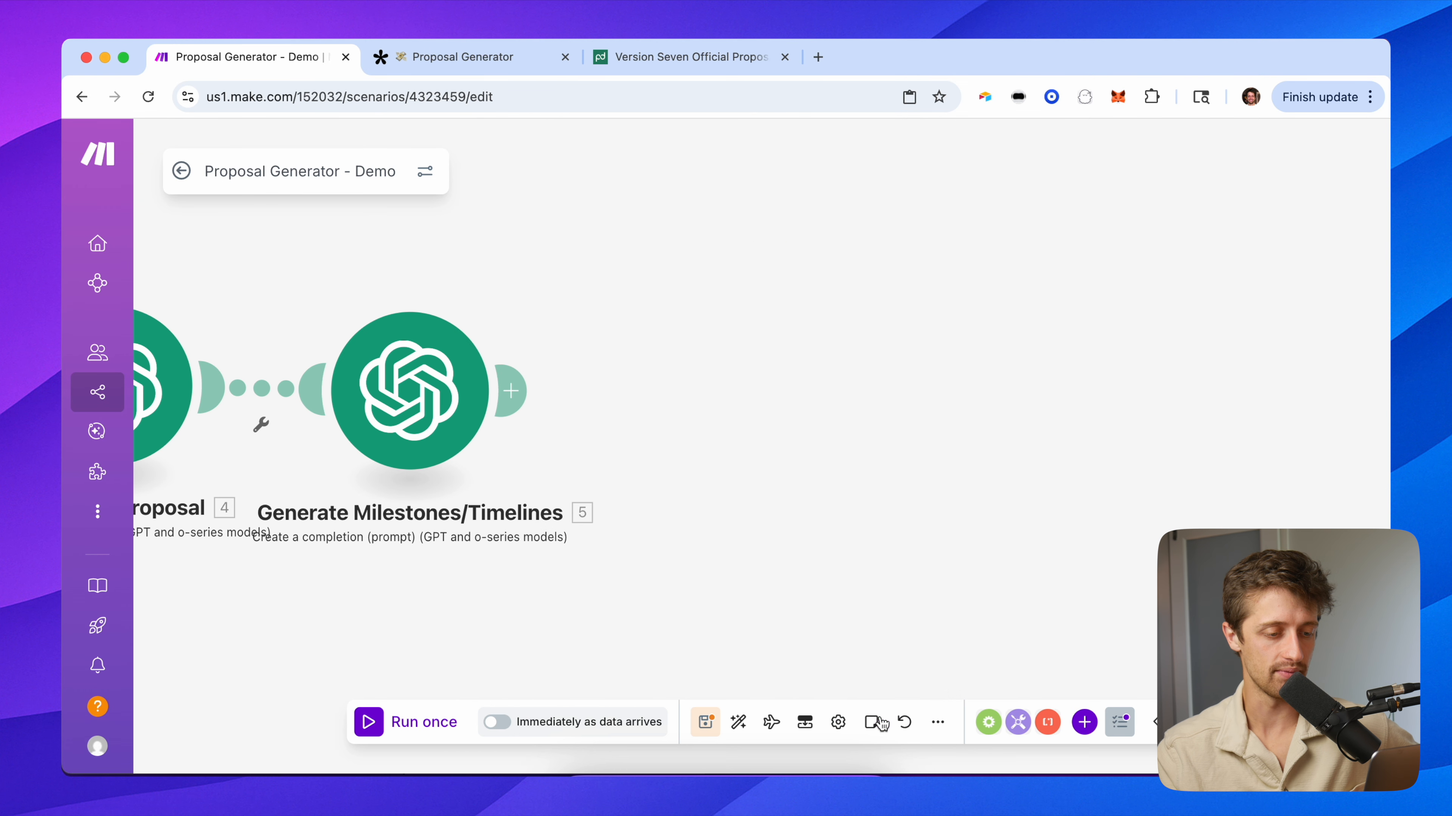
{"action": "left_click", "coordinate": [704, 724]}
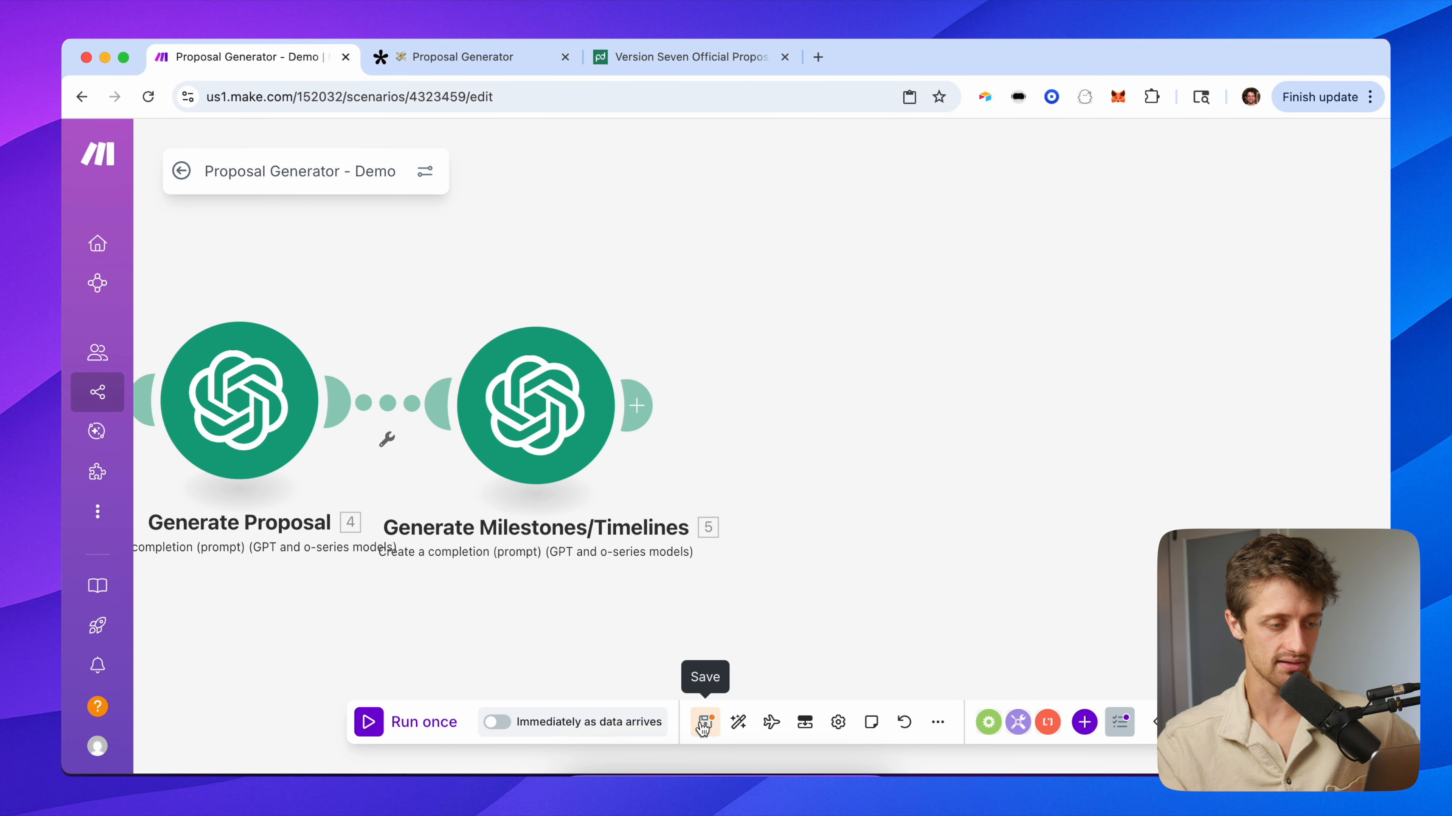
{"action": "left_click", "coordinate": [424, 722]}
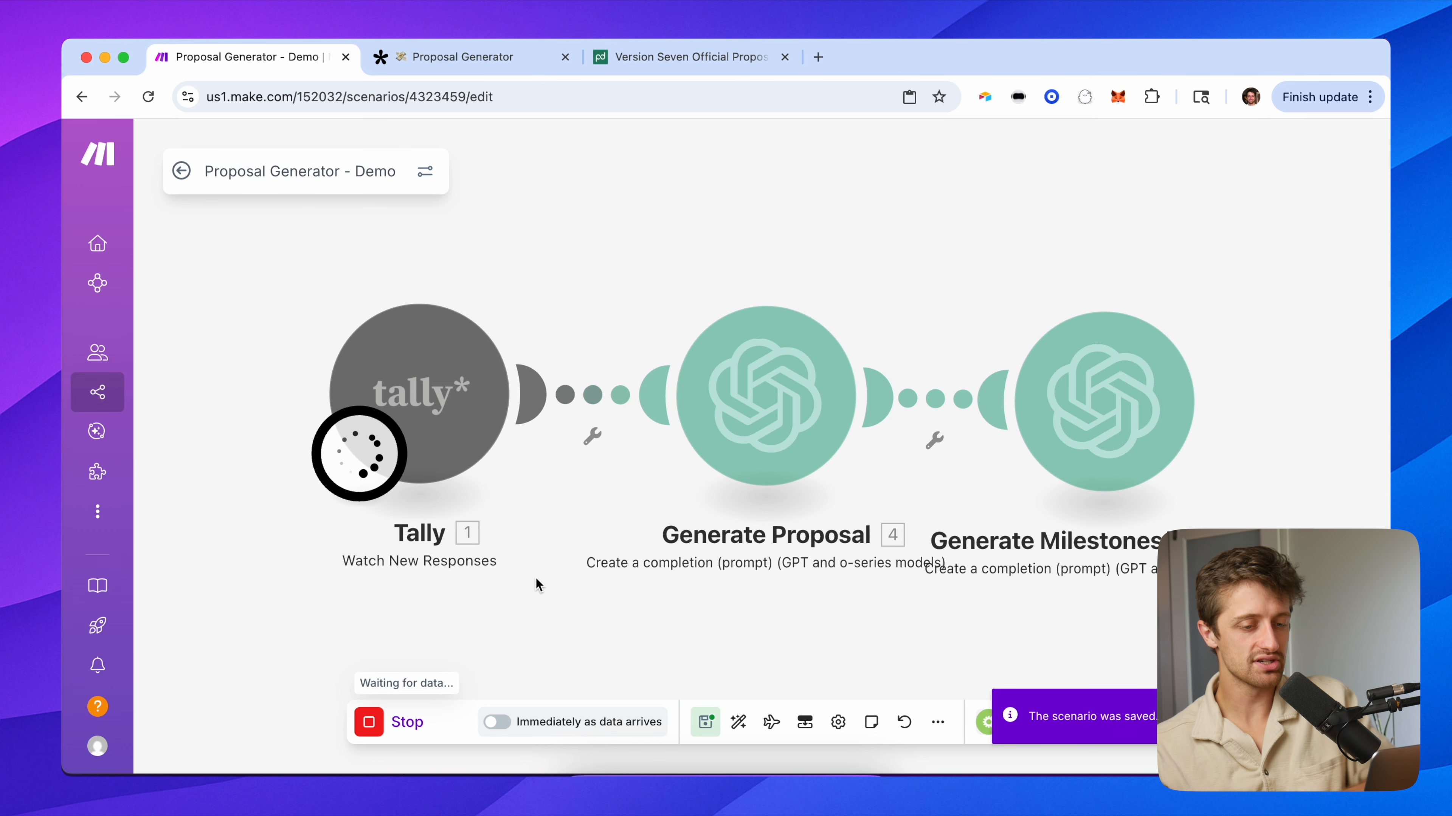
Reload the Tally form and fill in the contact's full name, e-mail and company Rebel Alliance LLC.
{"action": "left_click", "coordinate": [454, 68]}
{"action": "key", "text": "super+r"}
{"action": "type", "text": "Luke"}
{"action": "key", "text": "Tab"}
{"action": "type", "text": "Skywl"}
{"action": "type", "text": "lker"}
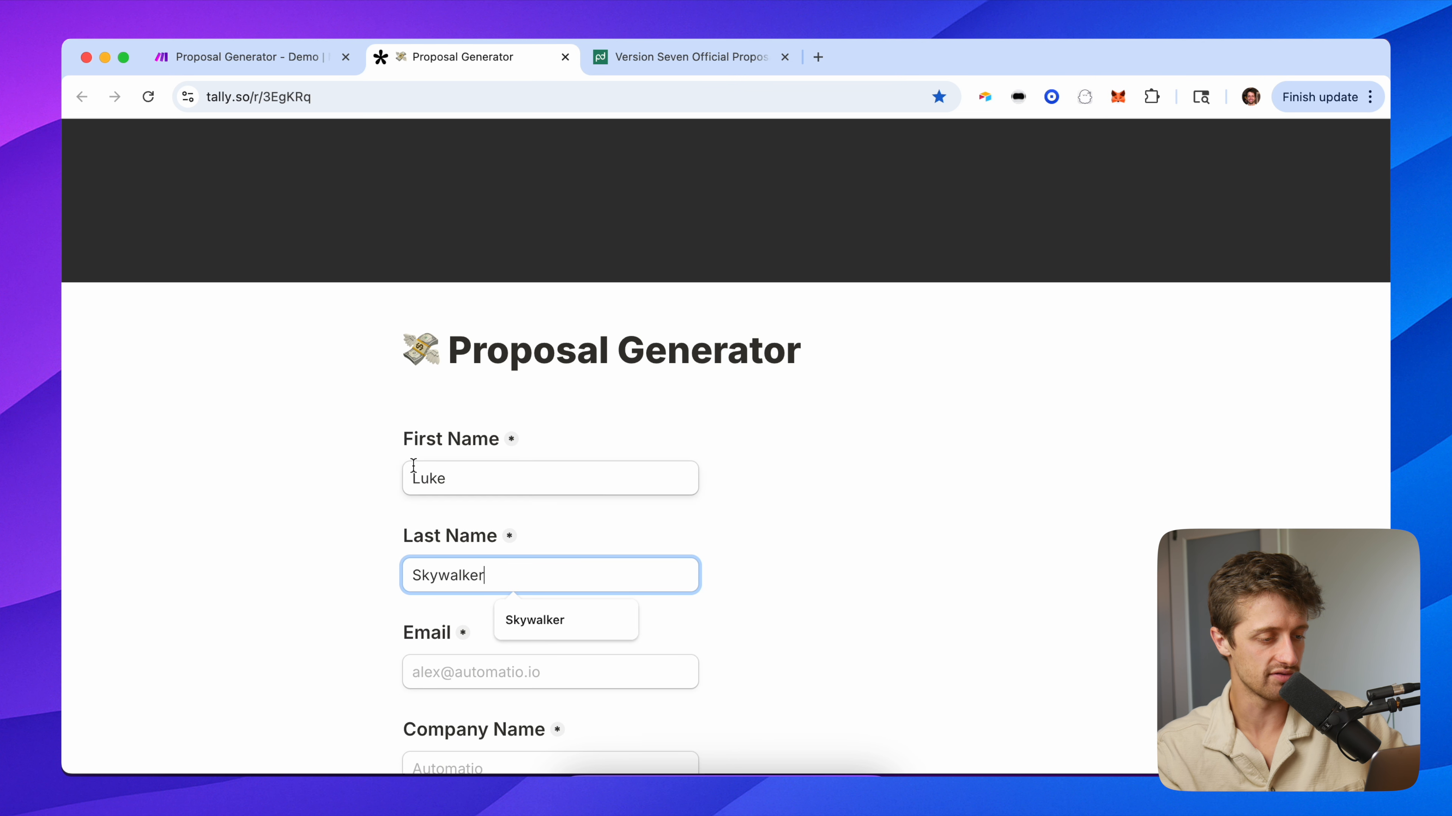
{"action": "scroll", "coordinate": [393, 479], "scroll_direction": "down", "scroll_amount": 5}
{"action": "left_click", "coordinate": [466, 408]}
{"action": "key", "text": "Tab"}
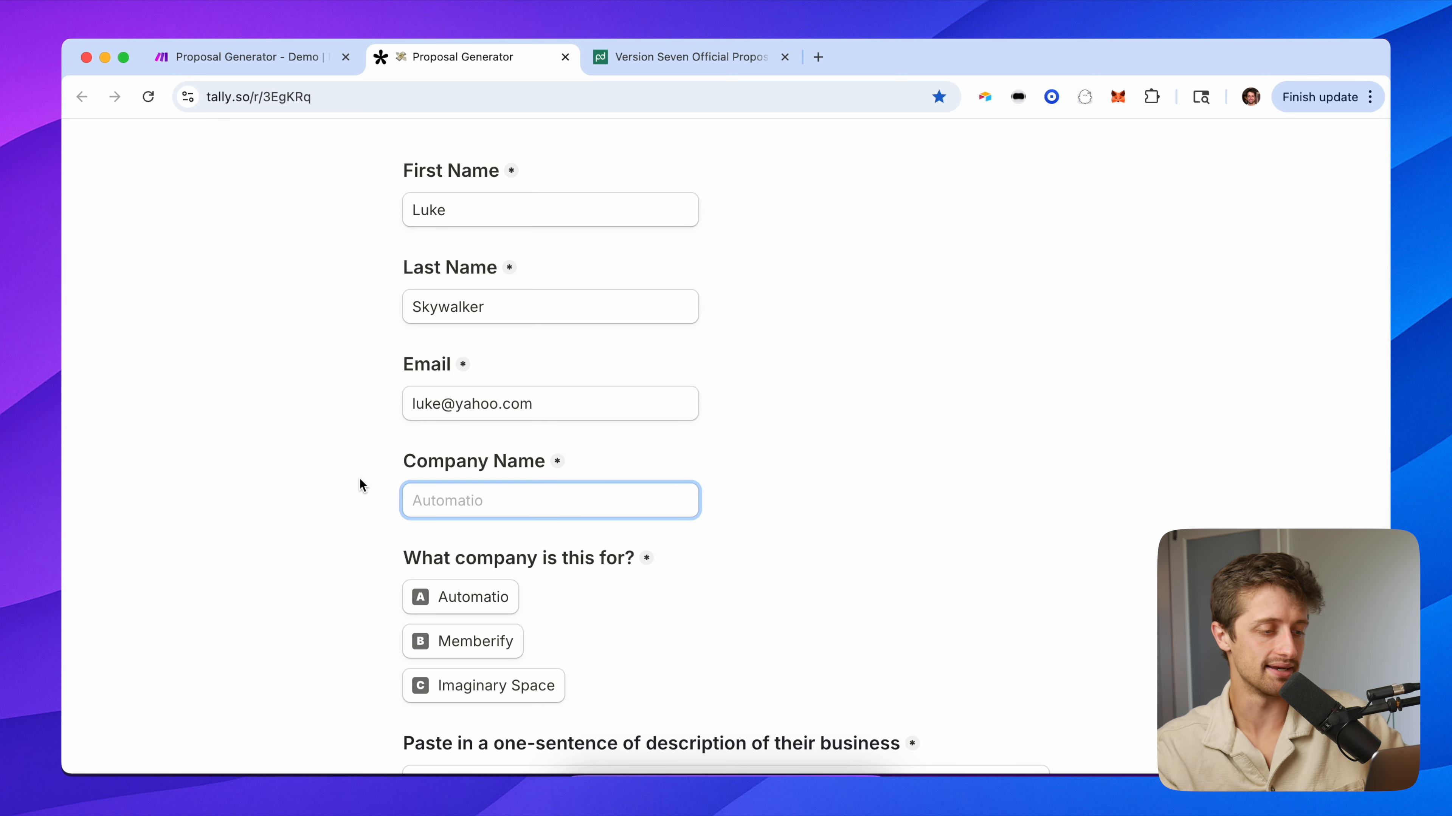
{"action": "scroll", "coordinate": [359, 479], "scroll_direction": "down", "scroll_amount": 1}
{"action": "type", "text": "Rebel"}
{"action": "left_click", "coordinate": [517, 515]}
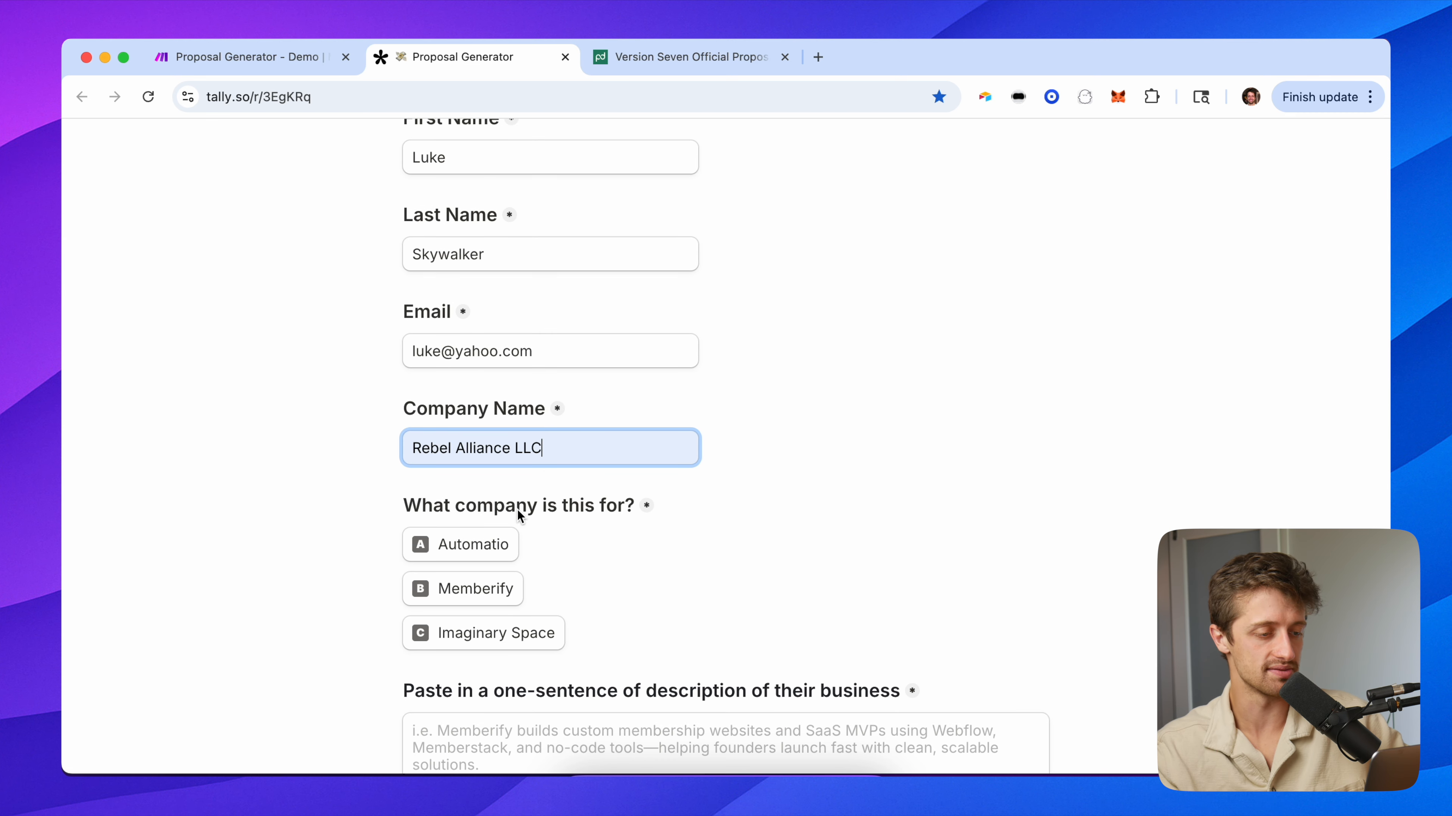
{"action": "left_click", "coordinate": [475, 549]}
{"action": "scroll", "coordinate": [469, 555], "scroll_direction": "down", "scroll_amount": 5}
Answer the business, problem, solution and platform questions: consulting firm, lead trouble, automated lead generator, Make.com.
{"action": "left_click", "coordinate": [535, 516]}
{"action": "type", "text": "Rebel Alliance"}
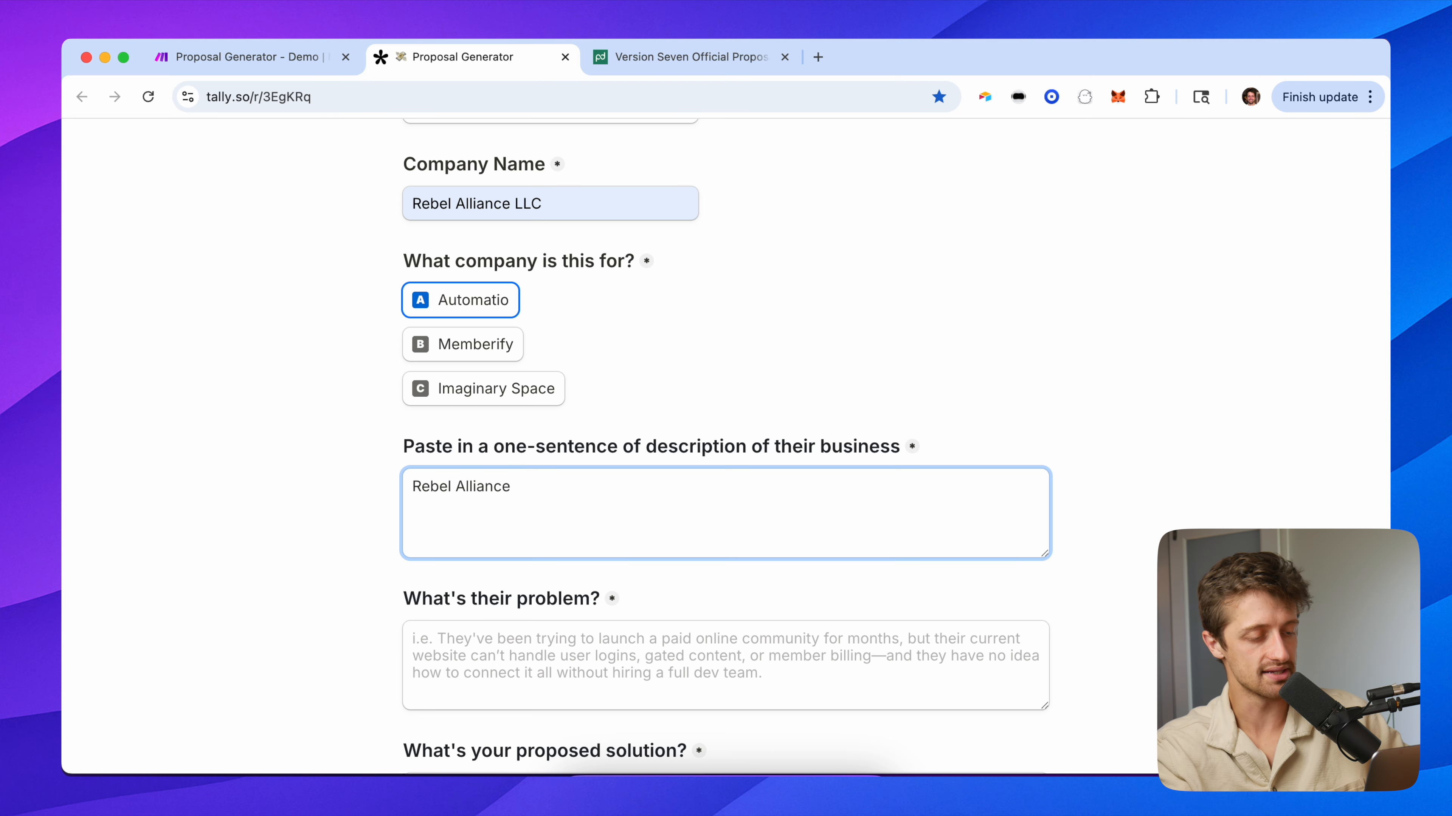
{"action": "type", "text": " is a consulting firm"}
{"action": "key", "text": "Tab"}
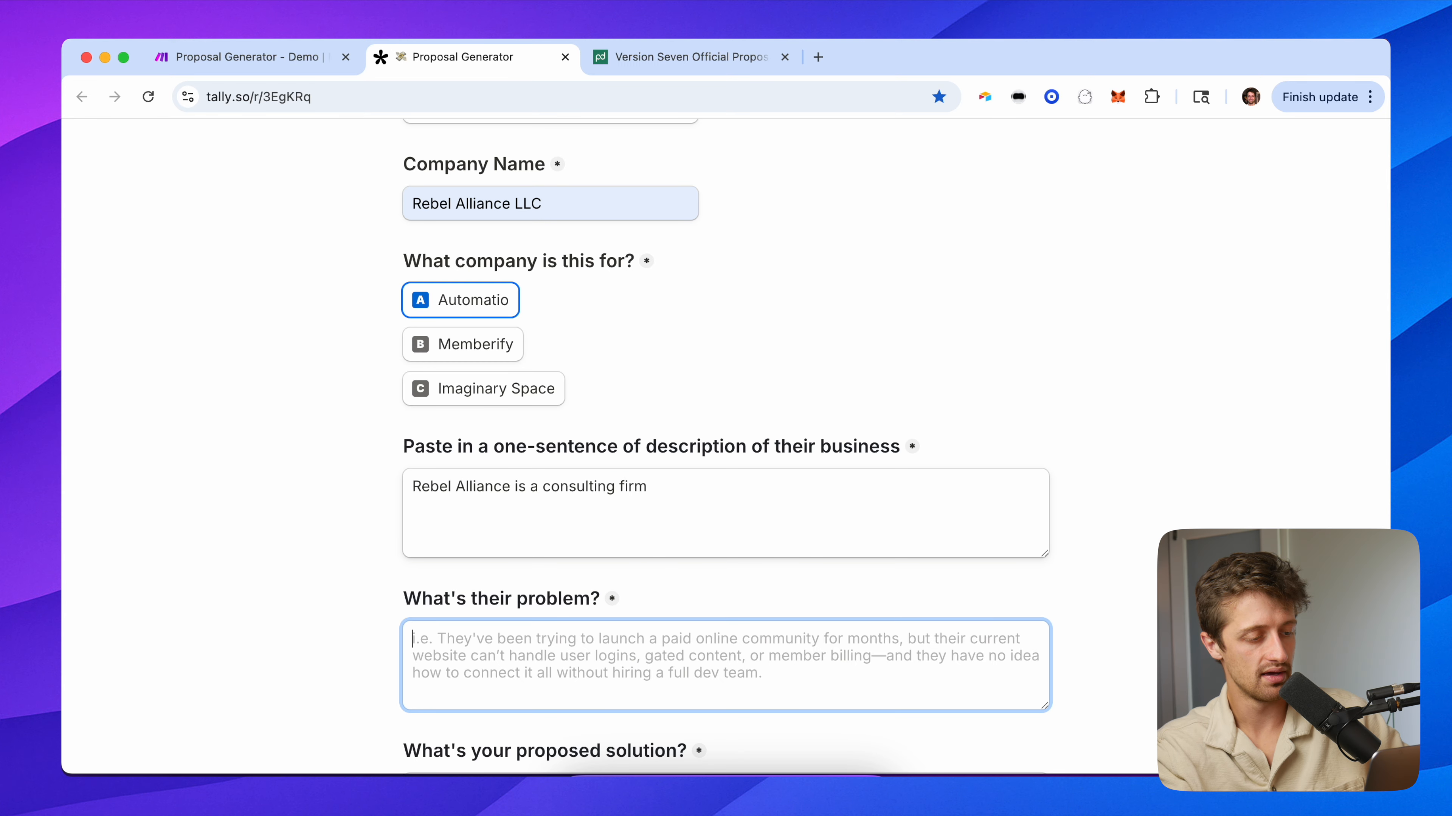
{"action": "type", "text": "they are having trouble "}
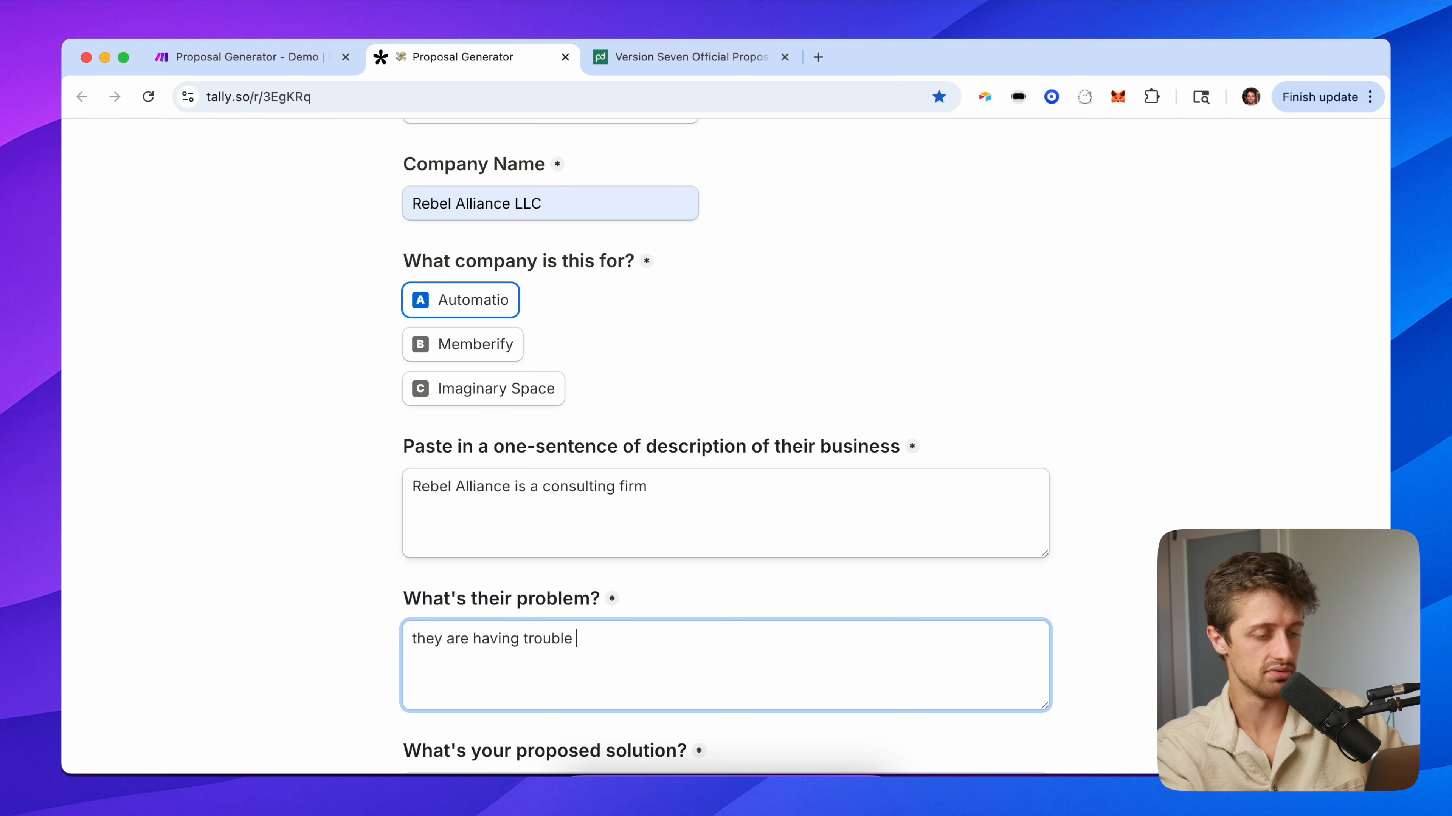
{"action": "type", "text": "generating leads"}
{"action": "key", "text": "Tab"}
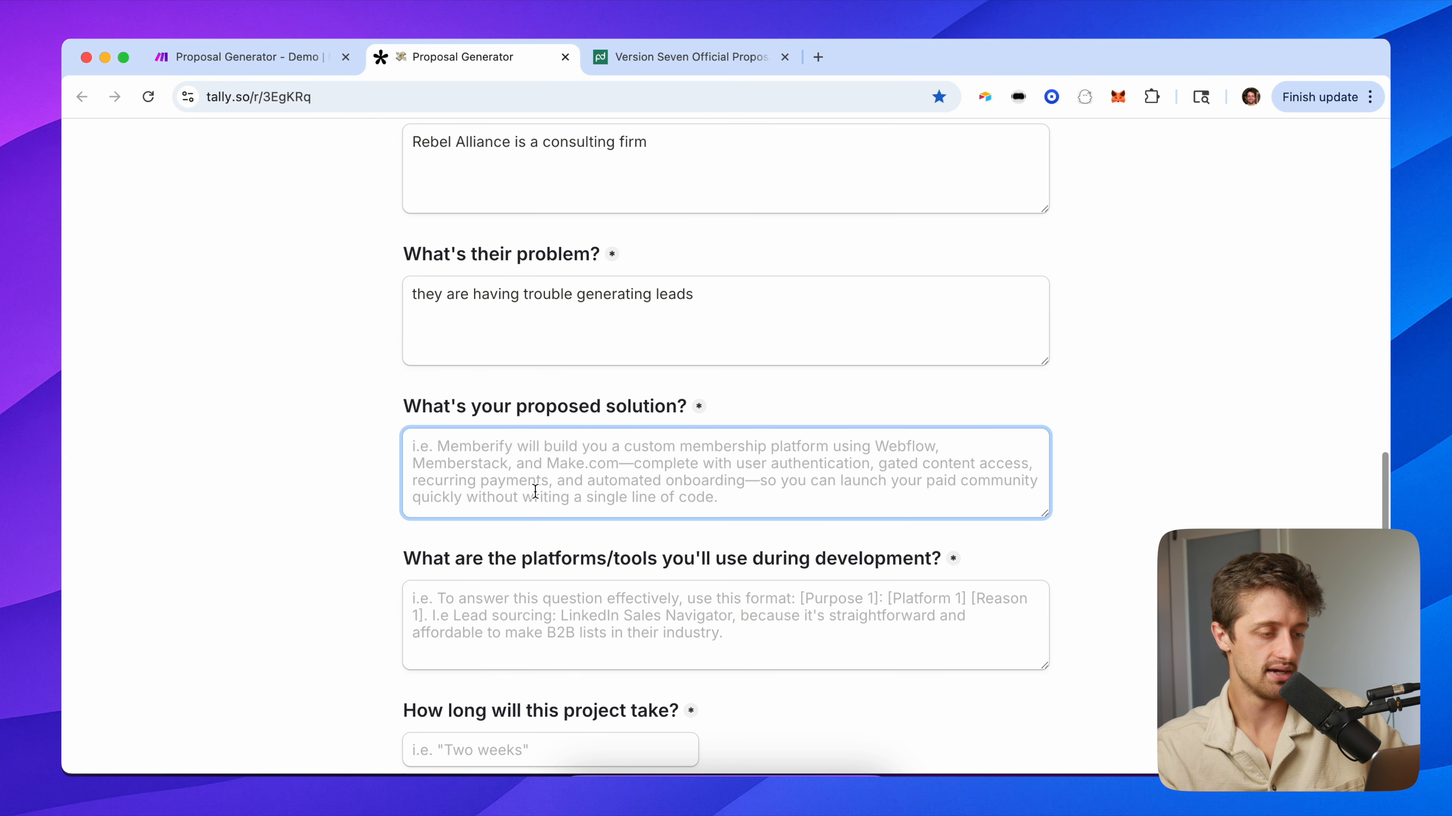
{"action": "type", "text": "we are going to buil"}
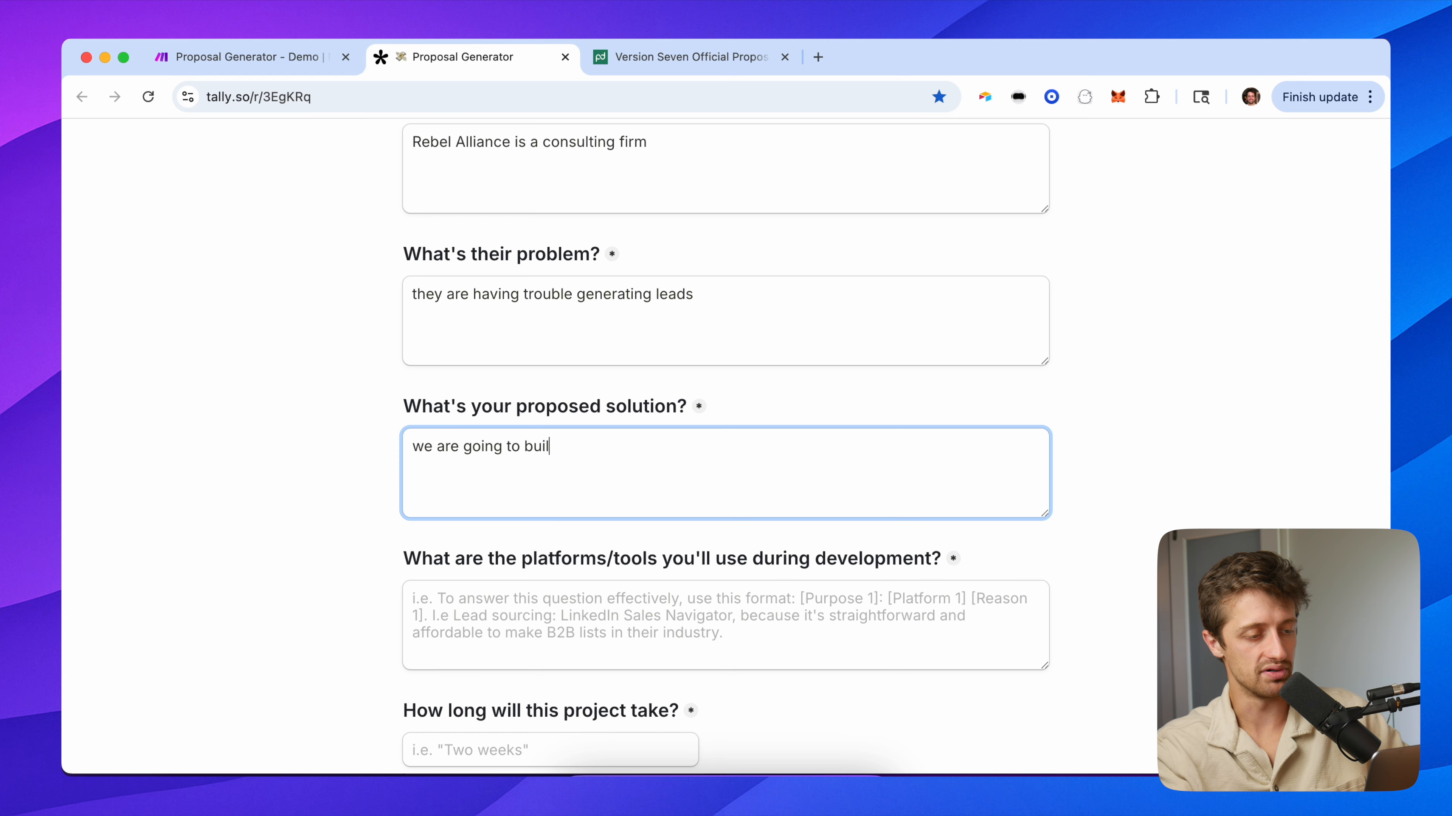
{"action": "type", "text": "d them an automat"}
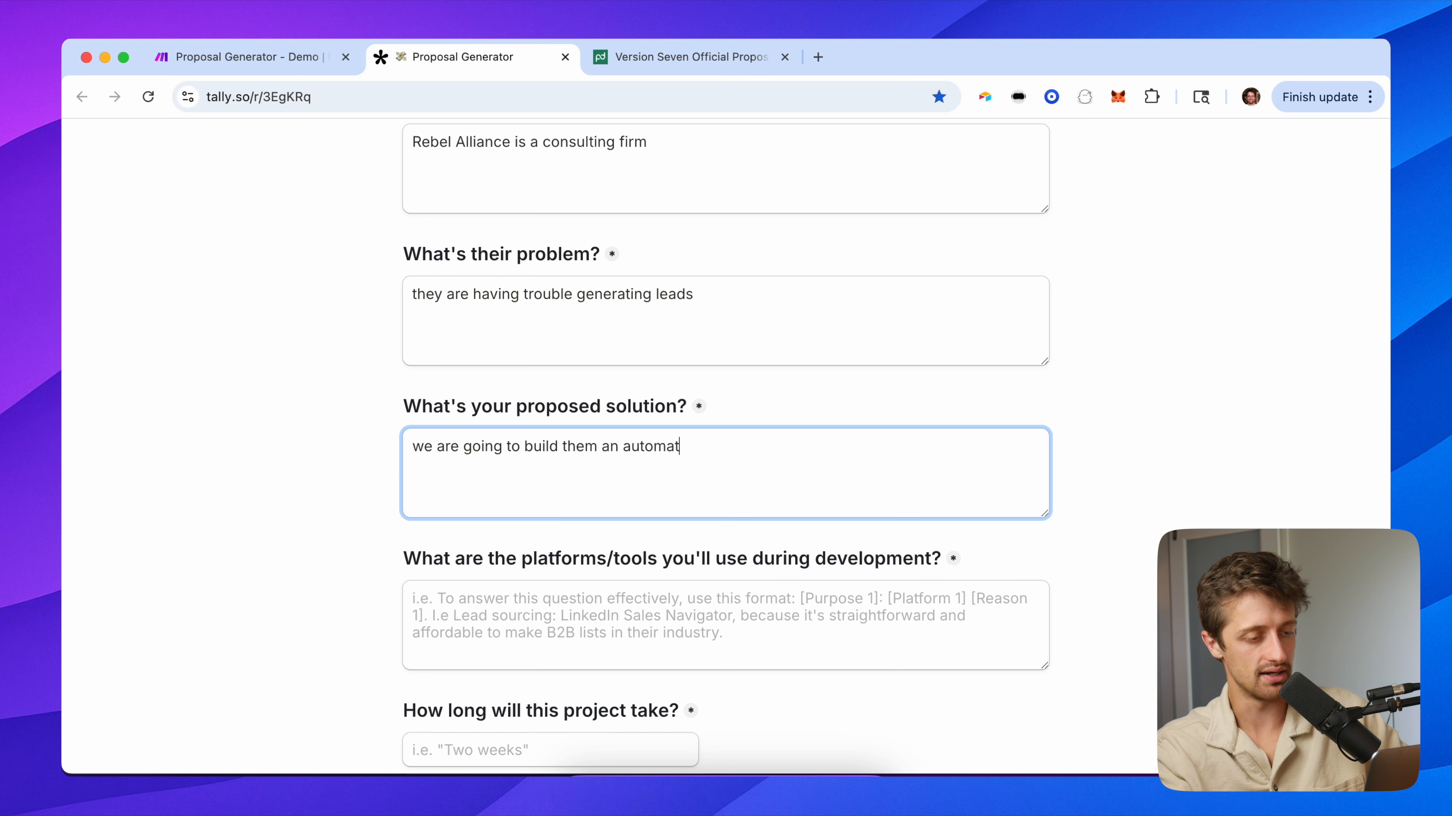
{"action": "type", "text": "ed lead generator"}
{"action": "key", "text": "Tab"}
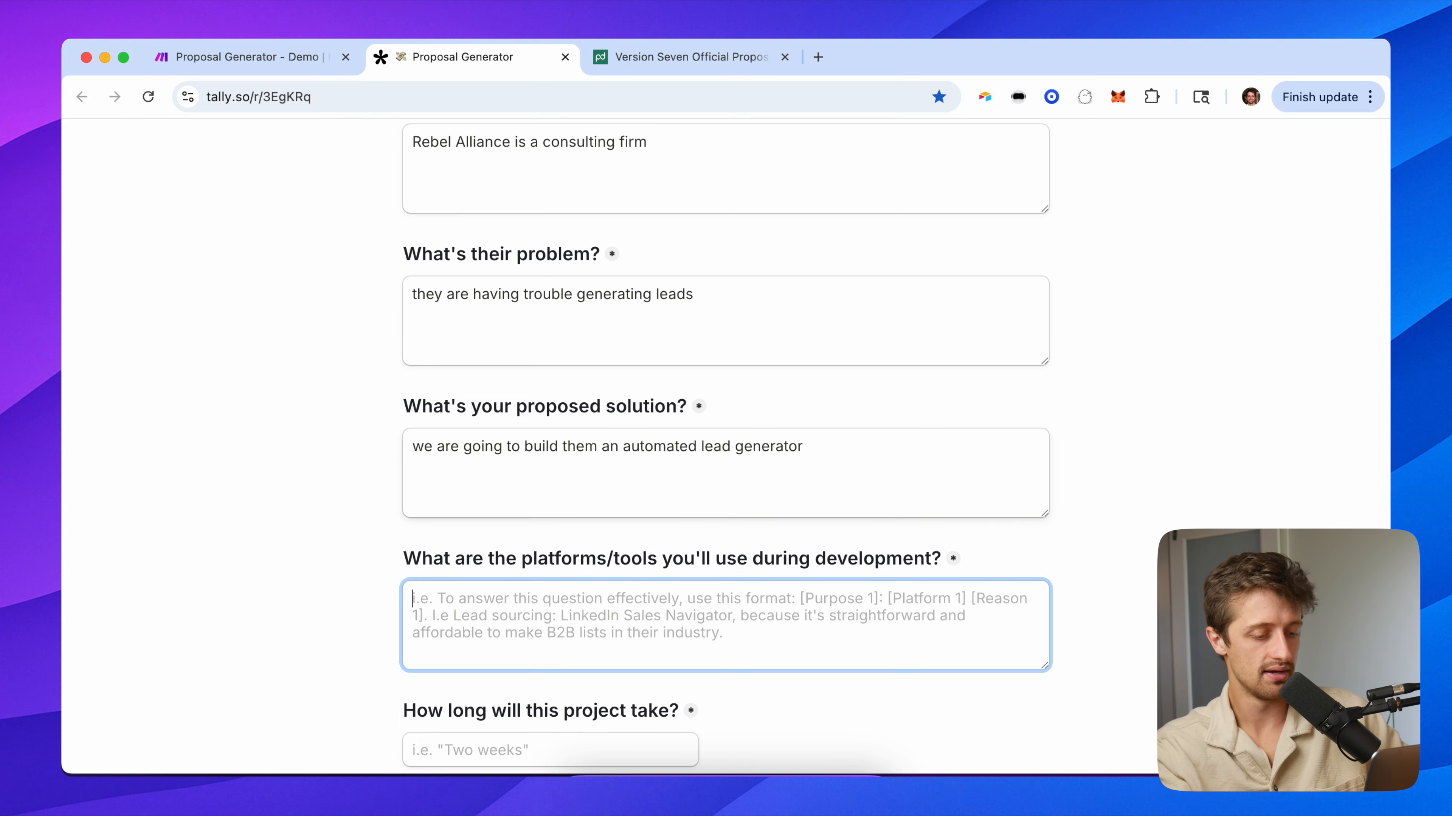
{"action": "type", "text": "Make.com - automation platform"}
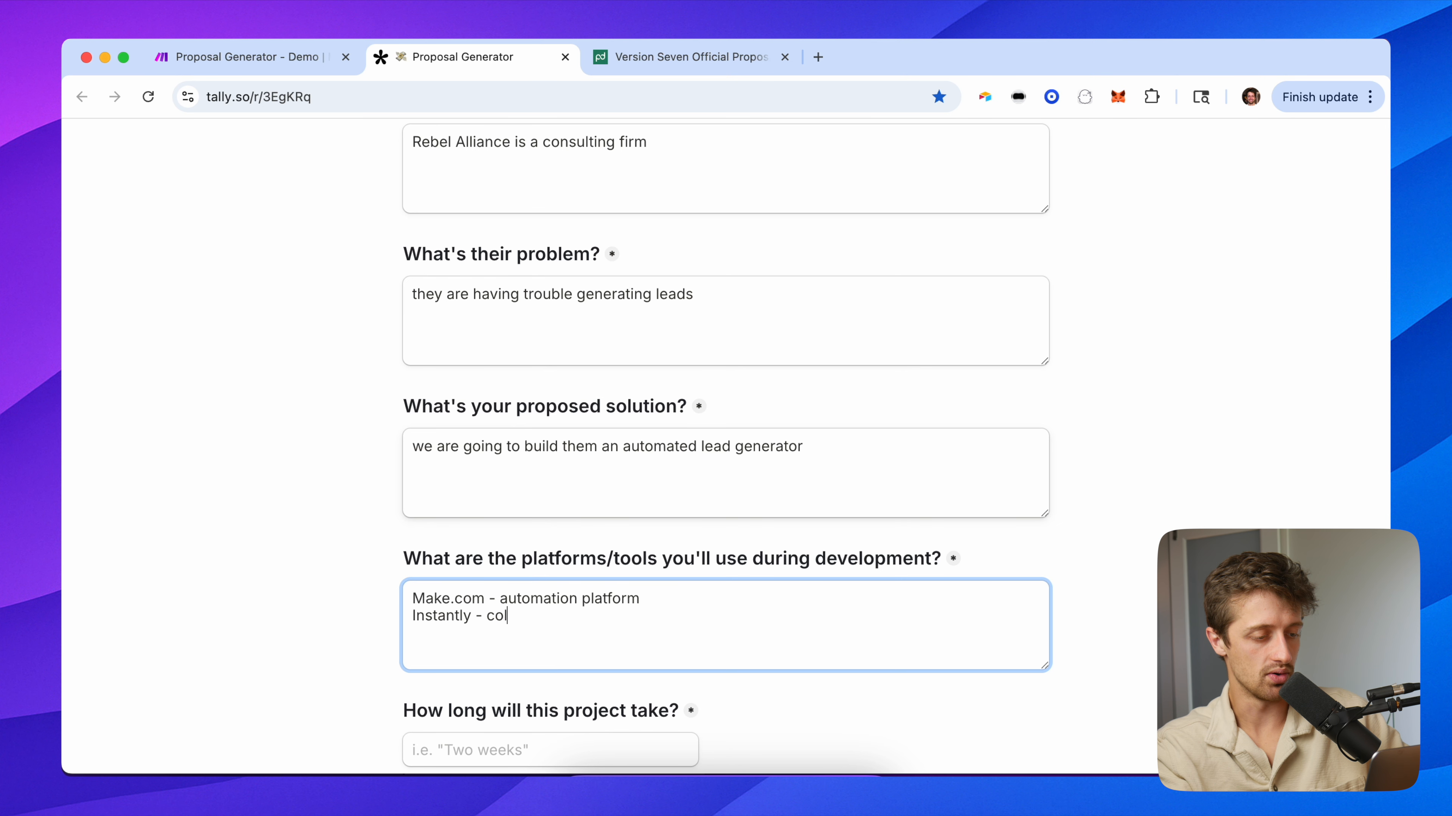
{"action": "key", "text": "Tab"}
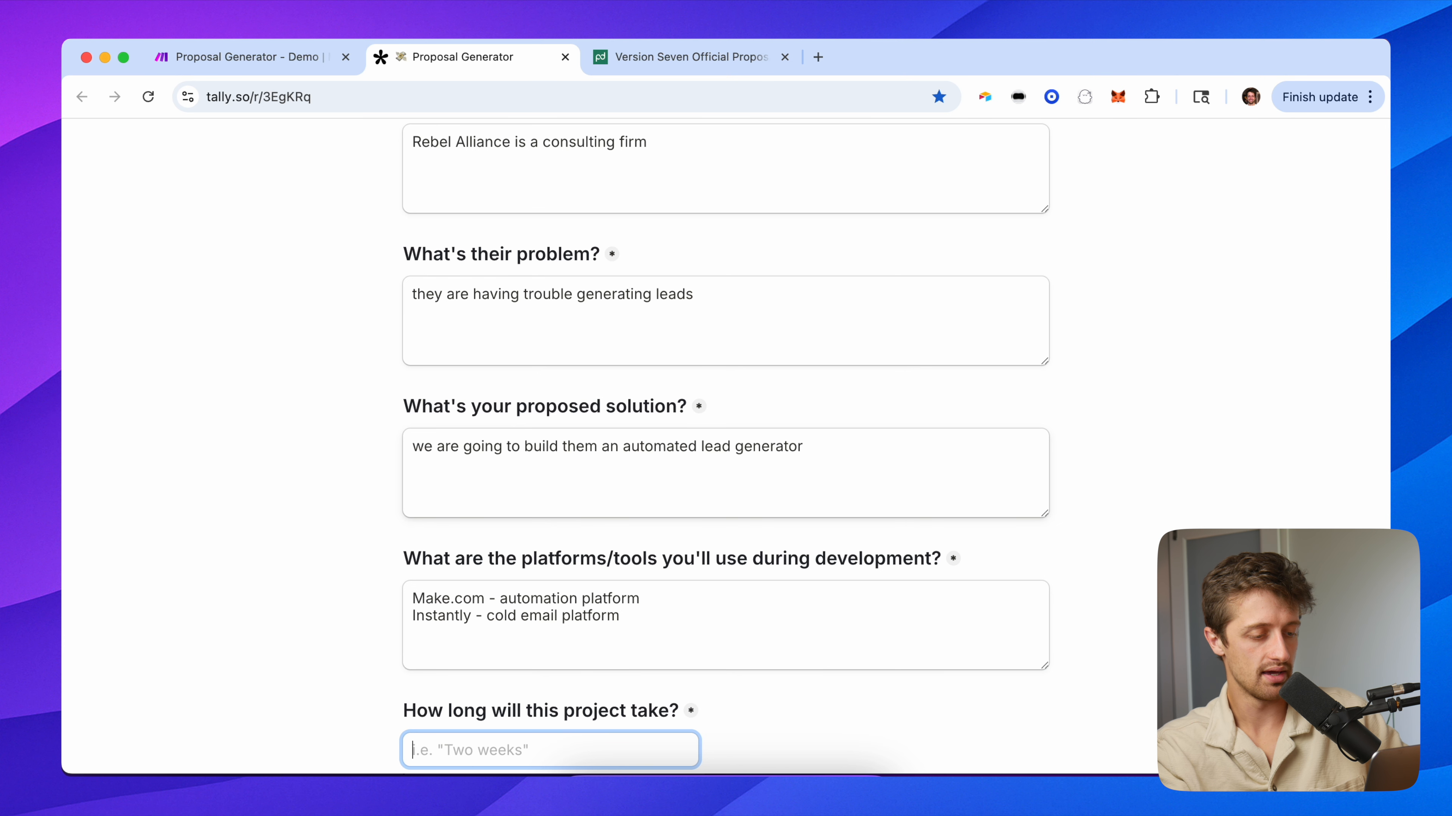
Enter 'two weeks' duration and 5000 charge, submit the form, and return to Make.
{"action": "scroll", "coordinate": [726, 446], "scroll_direction": "down", "scroll_amount": 4}
{"action": "type", "text": "two weeks"}
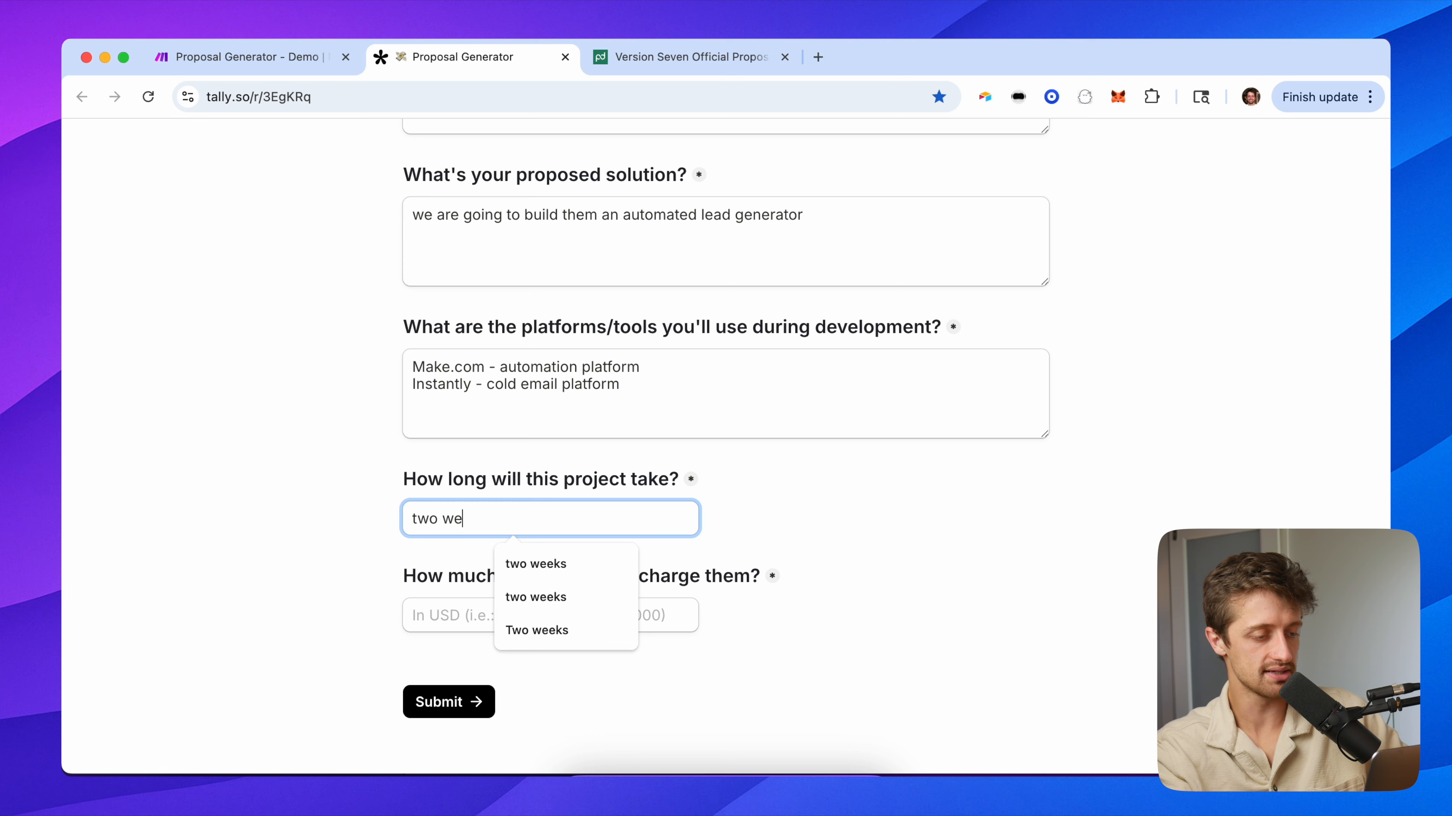
{"action": "key", "text": "Tab"}
{"action": "type", "text": "5000"}
{"action": "left_click", "coordinate": [290, 600]}
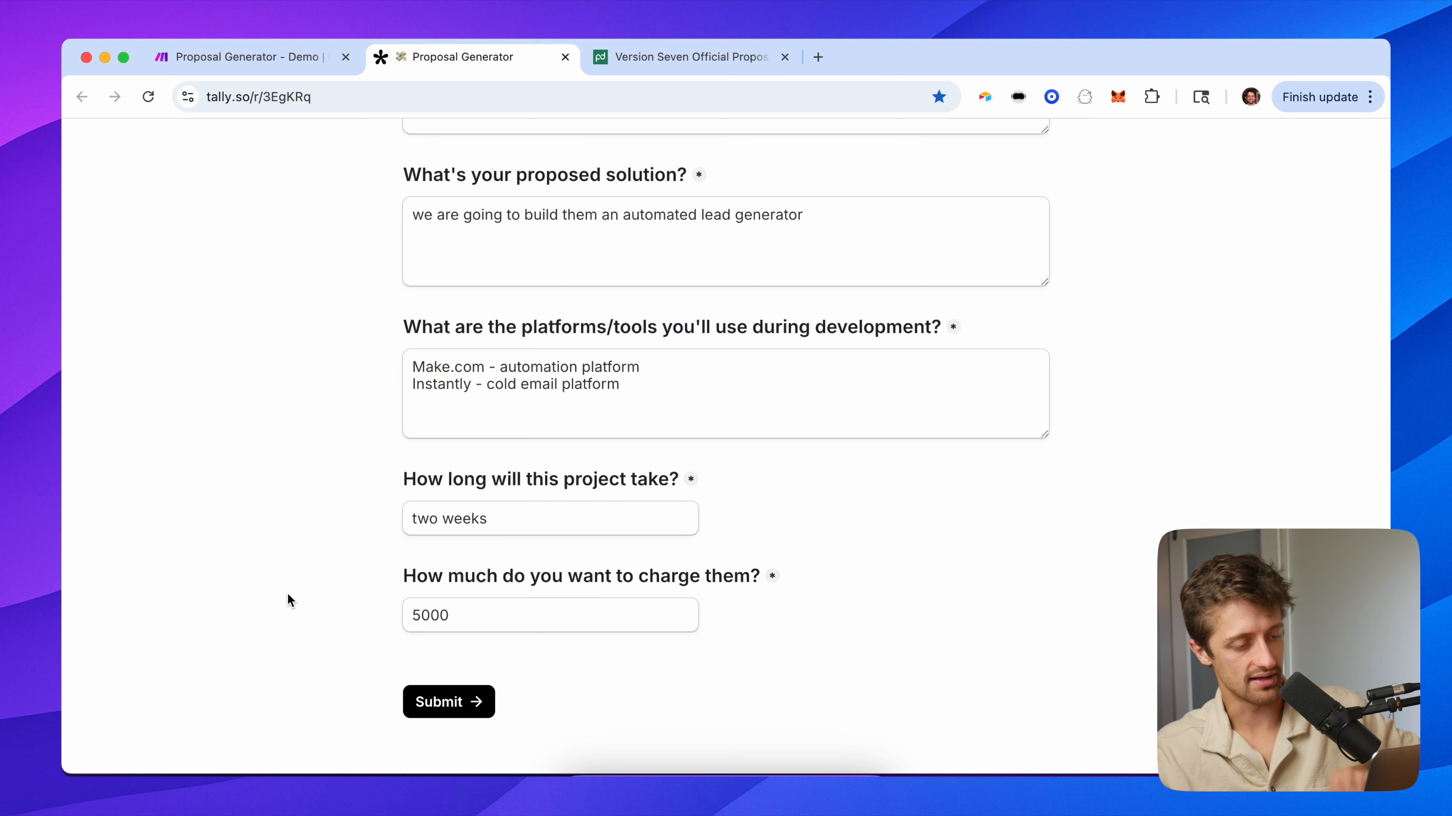
{"action": "left_click", "coordinate": [449, 701]}
{"action": "left_click", "coordinate": [287, 59]}
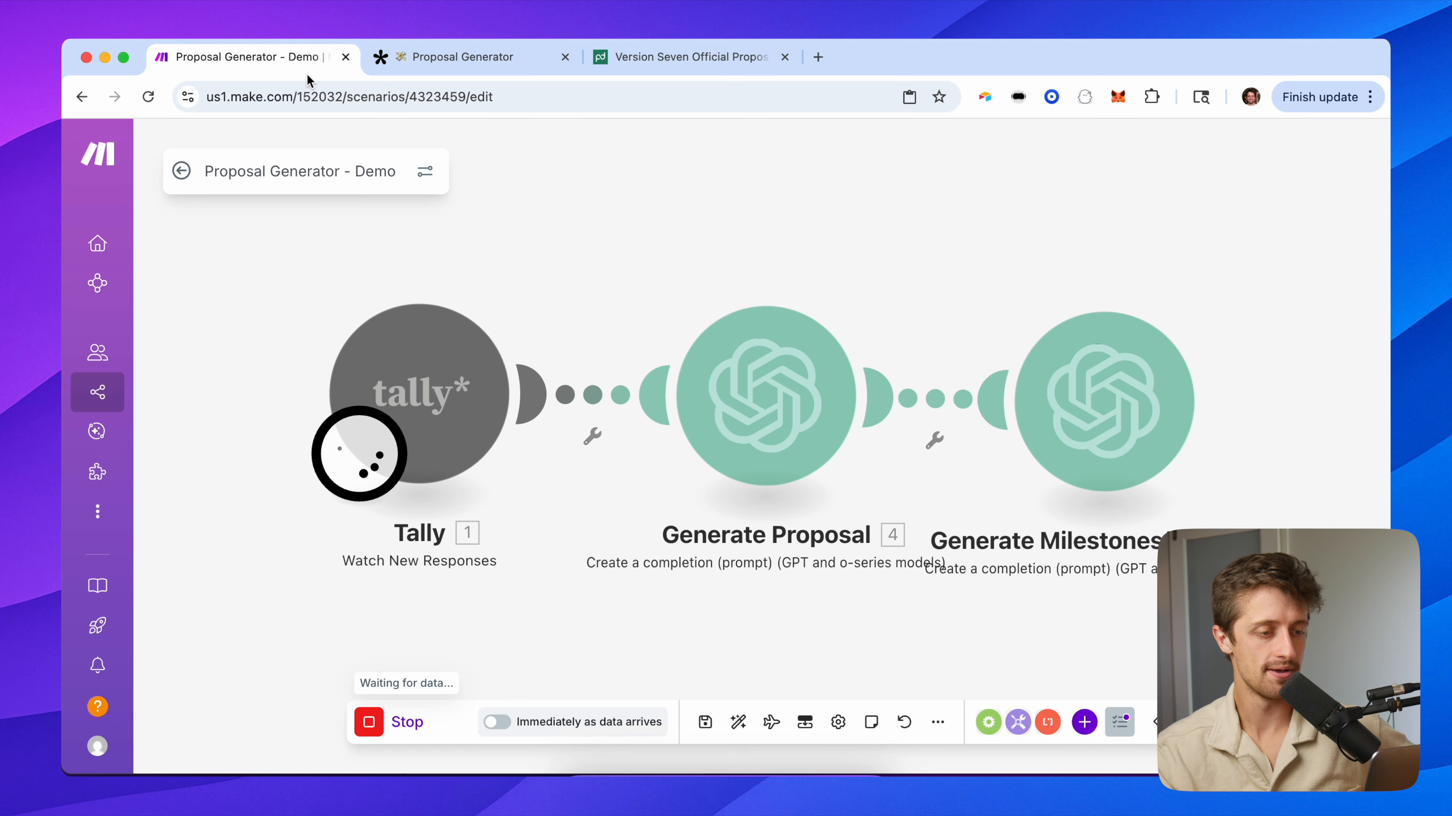
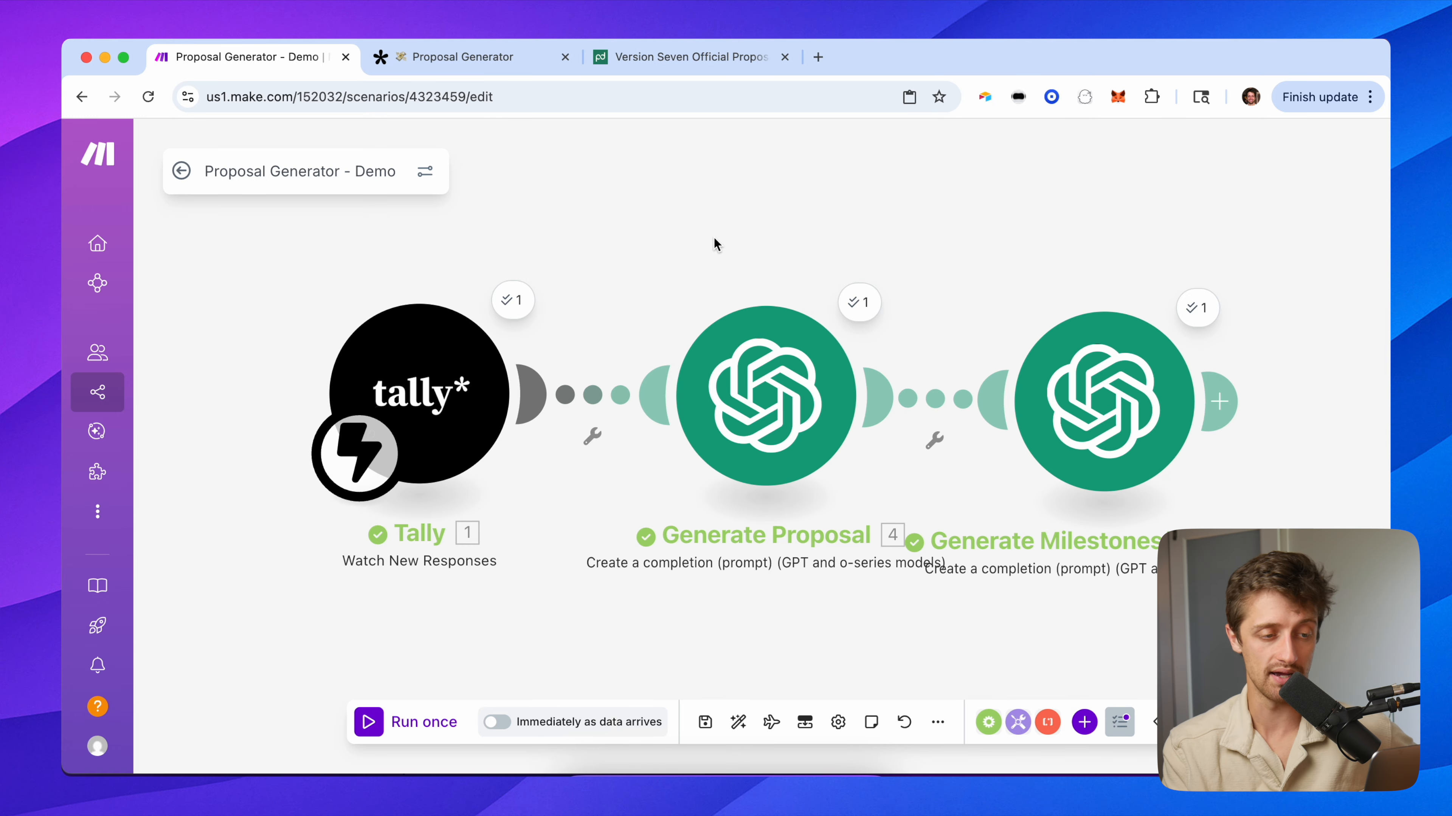
Open the Generate Proposal run output, expanding Result and the full problemPitch text.
{"action": "left_click_drag", "start_coordinate": [738, 252], "coordinate": [515, 227]}
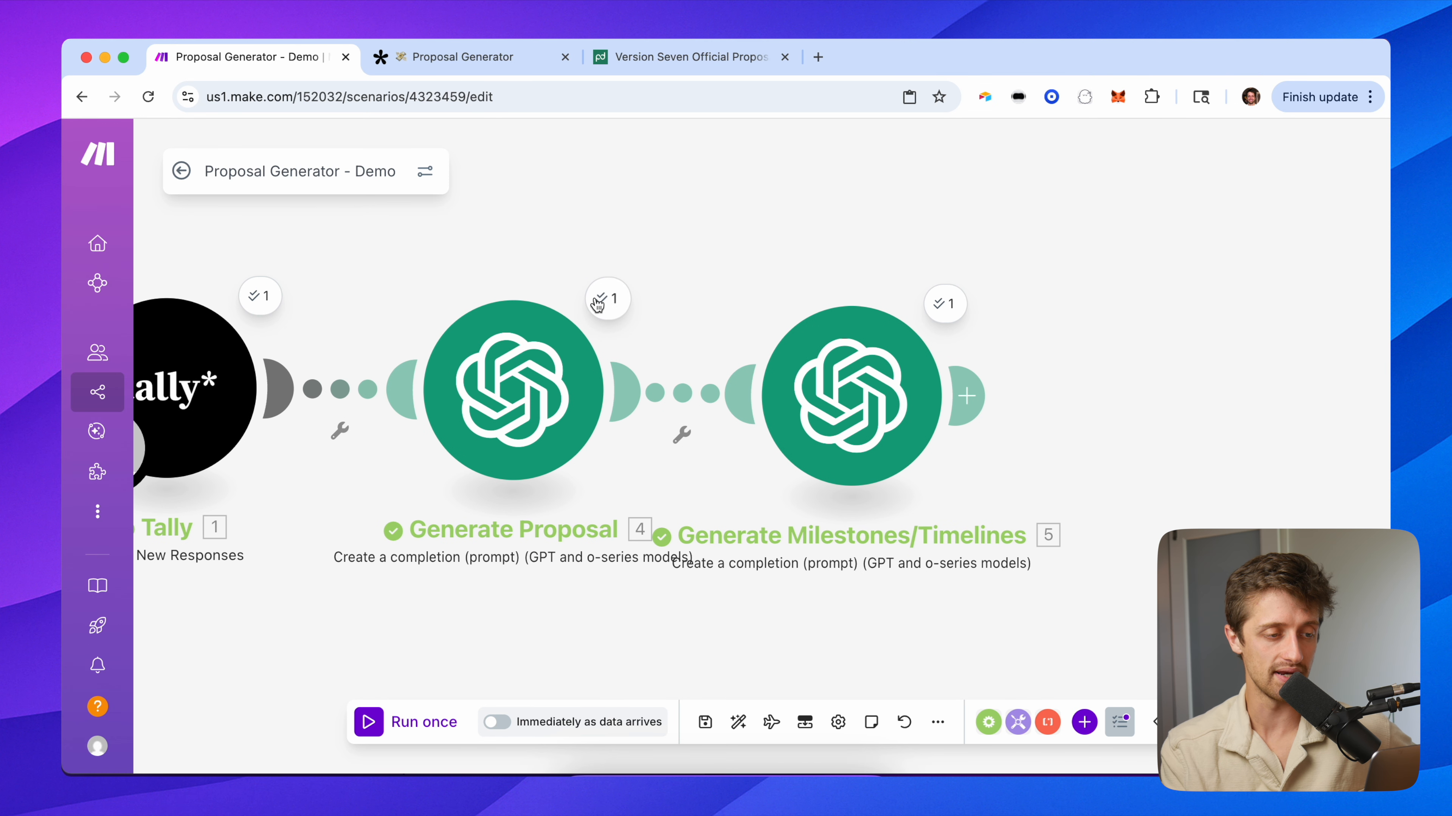
{"action": "left_click", "coordinate": [604, 298]}
{"action": "scroll", "coordinate": [751, 557], "scroll_direction": "down", "scroll_amount": 3}
{"action": "left_click", "coordinate": [756, 480]}
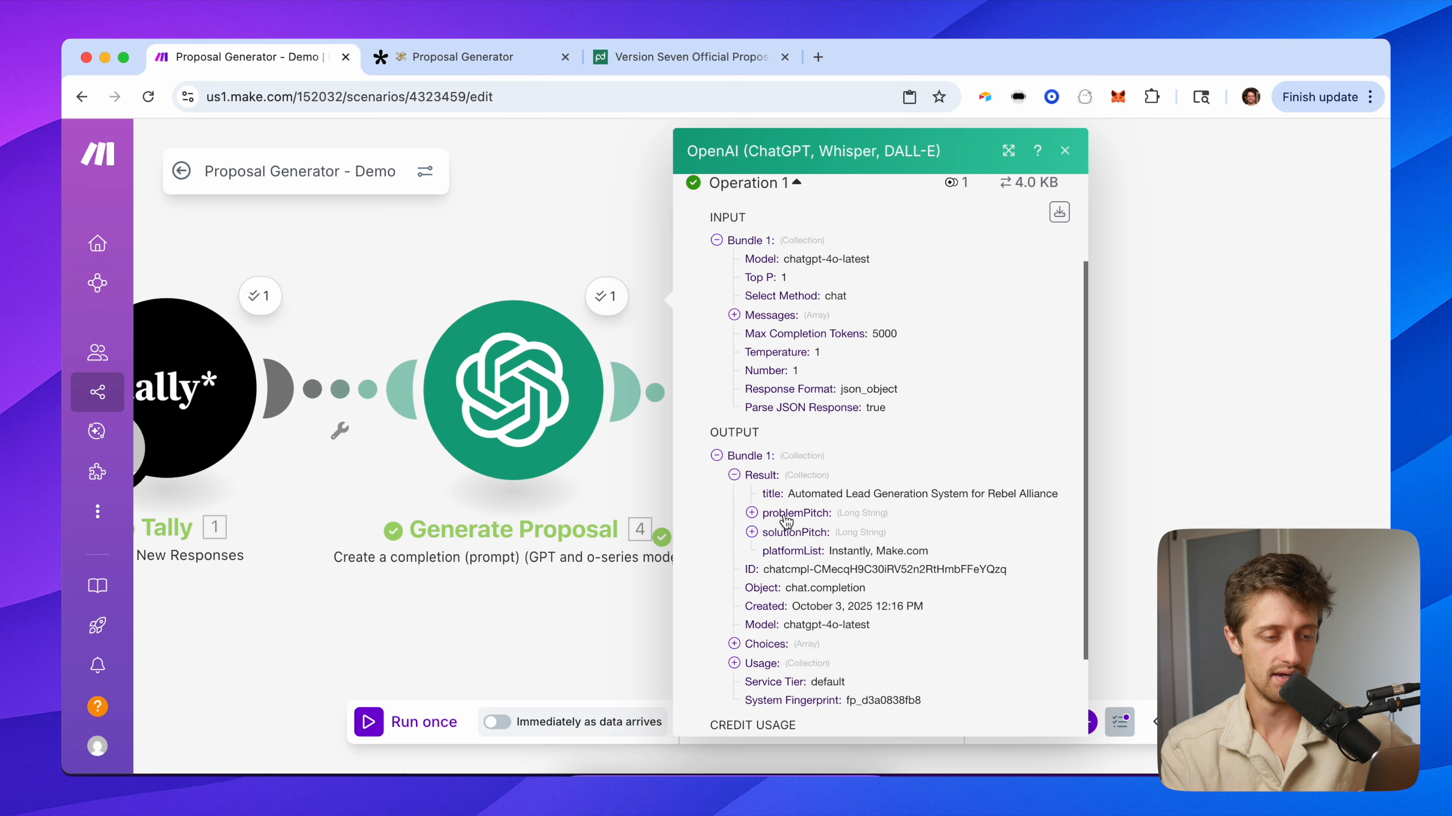
{"action": "scroll", "coordinate": [789, 493], "scroll_direction": "up", "scroll_amount": 5}
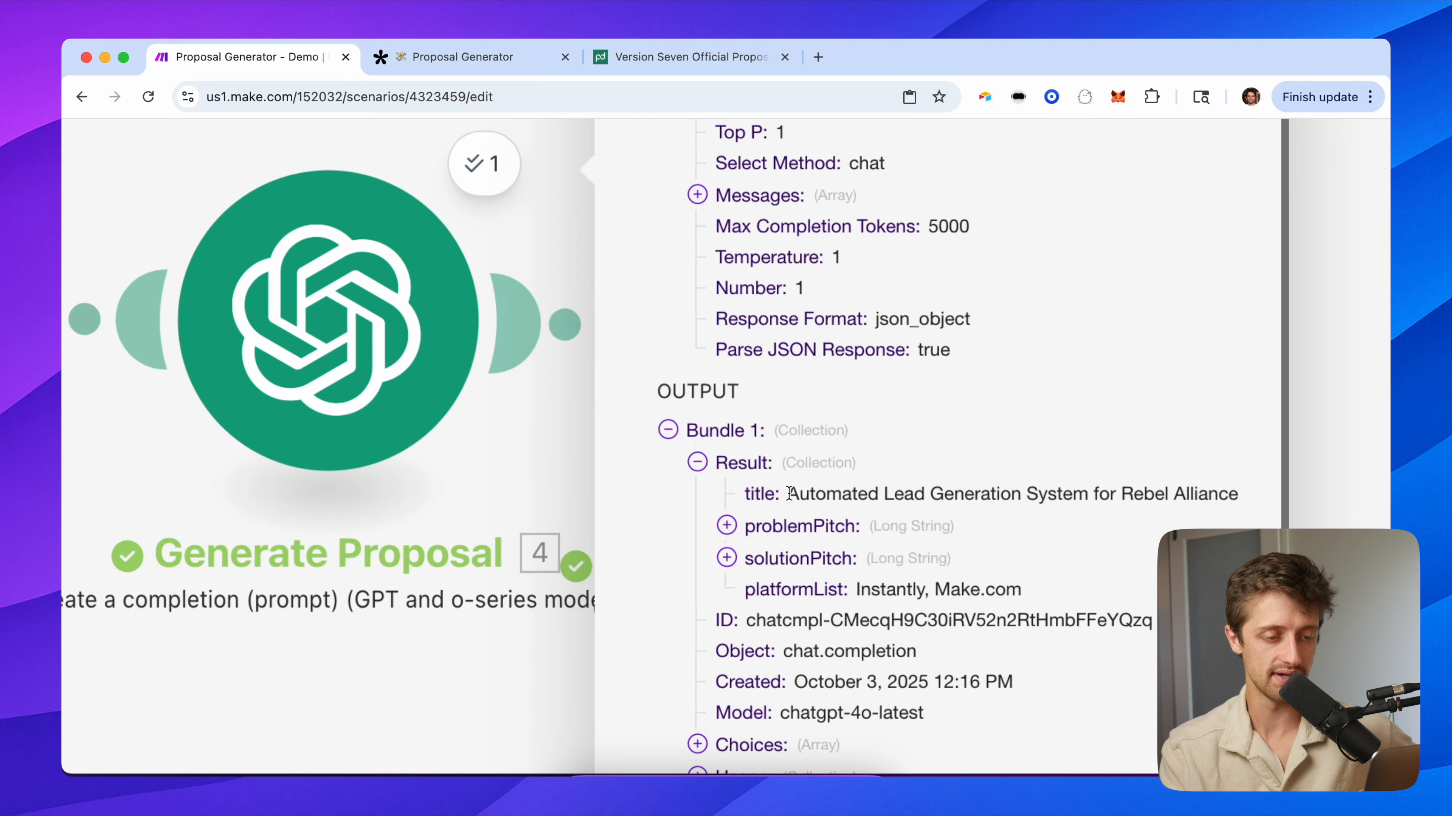
{"action": "scroll", "coordinate": [535, 456], "scroll_direction": "right", "scroll_amount": 4}
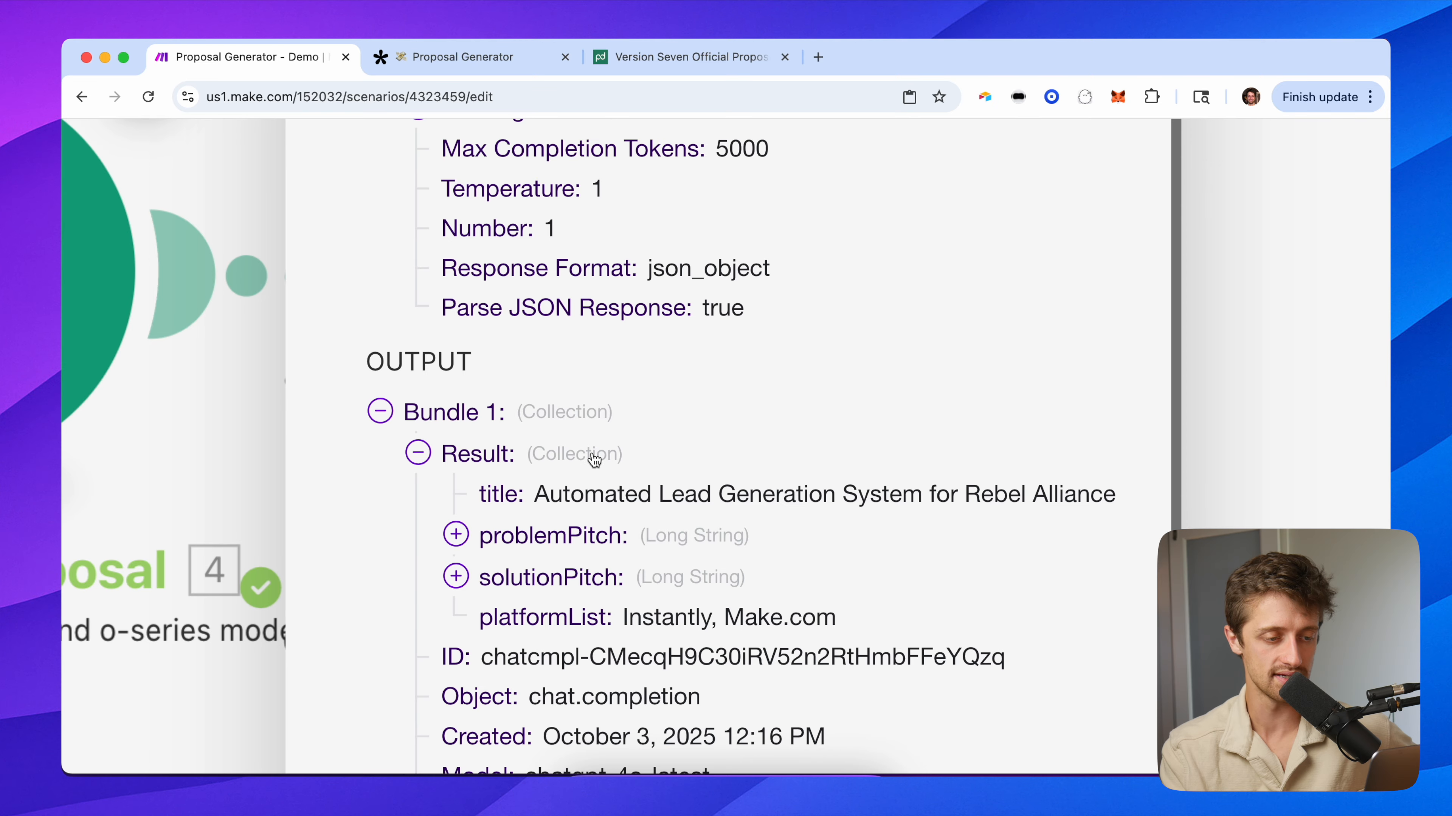
{"action": "scroll", "coordinate": [592, 460], "scroll_direction": "down", "scroll_amount": 3}
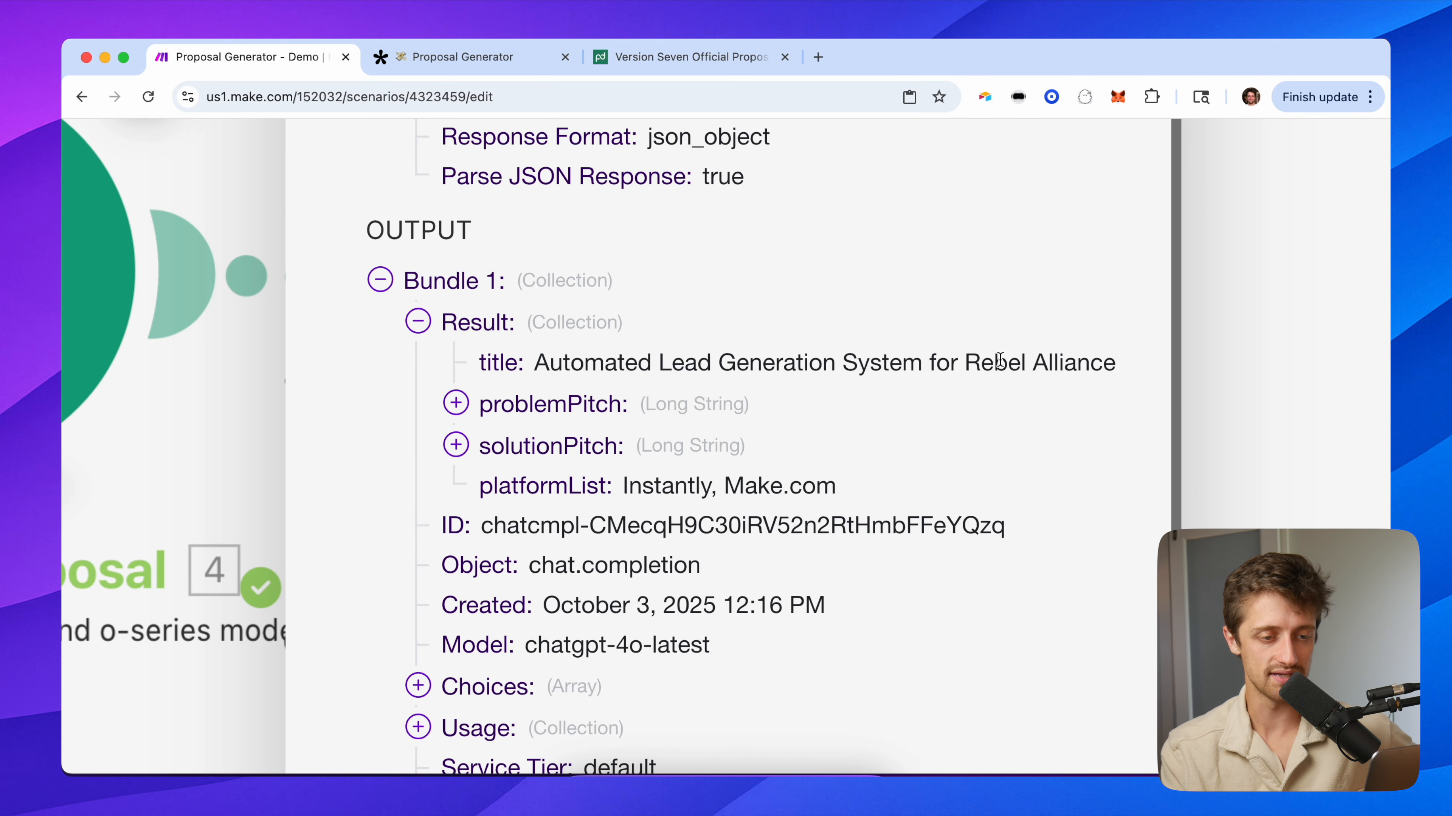
{"action": "left_click", "coordinate": [502, 421]}
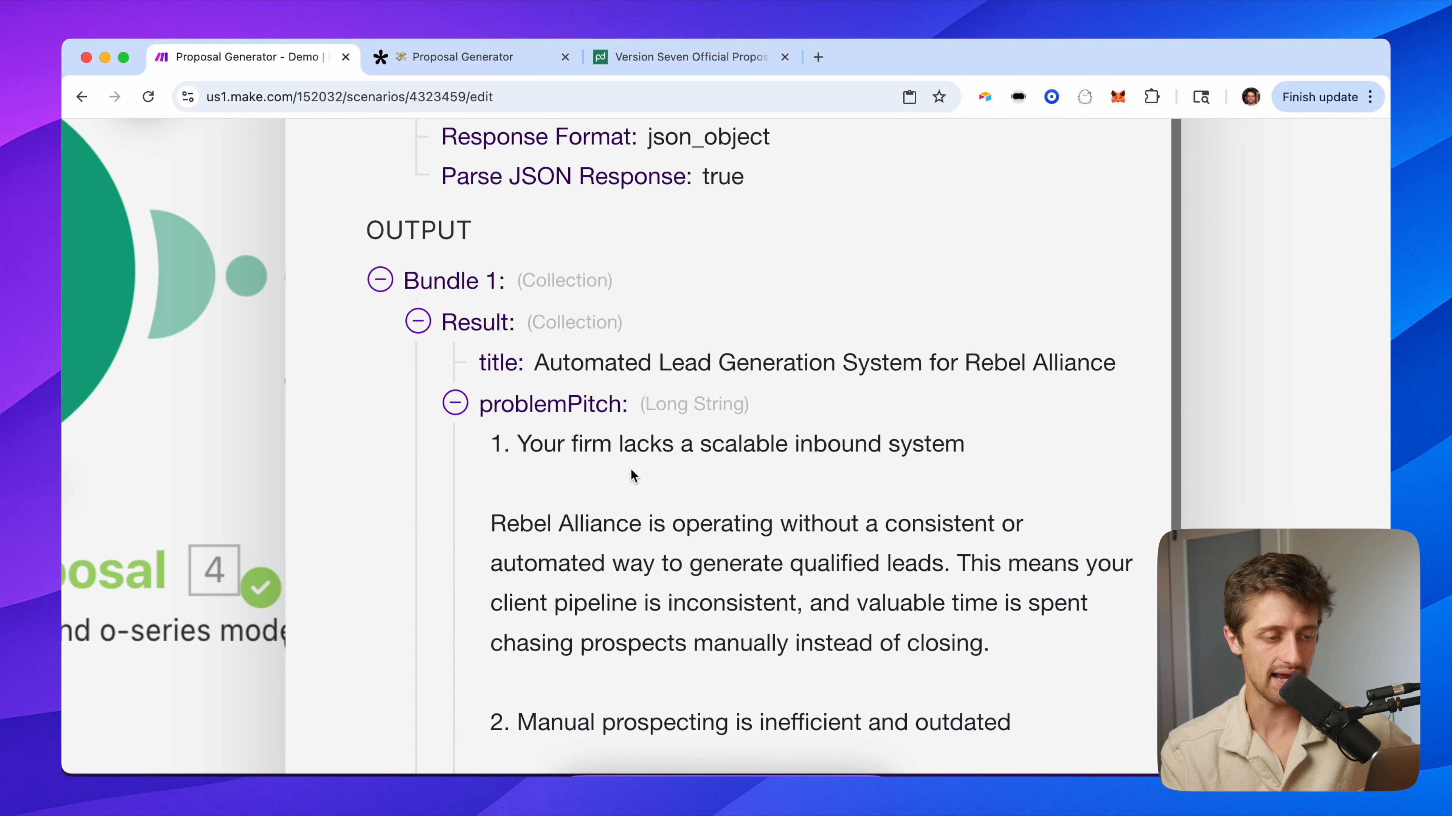
{"action": "scroll", "coordinate": [630, 469], "scroll_direction": "down", "scroll_amount": 4}
Look over the PandaDoc proposal template, then return to the Proposal Generator scenario.
{"action": "left_click", "coordinate": [643, 62]}
{"action": "scroll", "coordinate": [537, 472], "scroll_direction": "down", "scroll_amount": 10}
{"action": "scroll", "coordinate": [657, 491], "scroll_direction": "down", "scroll_amount": 5}
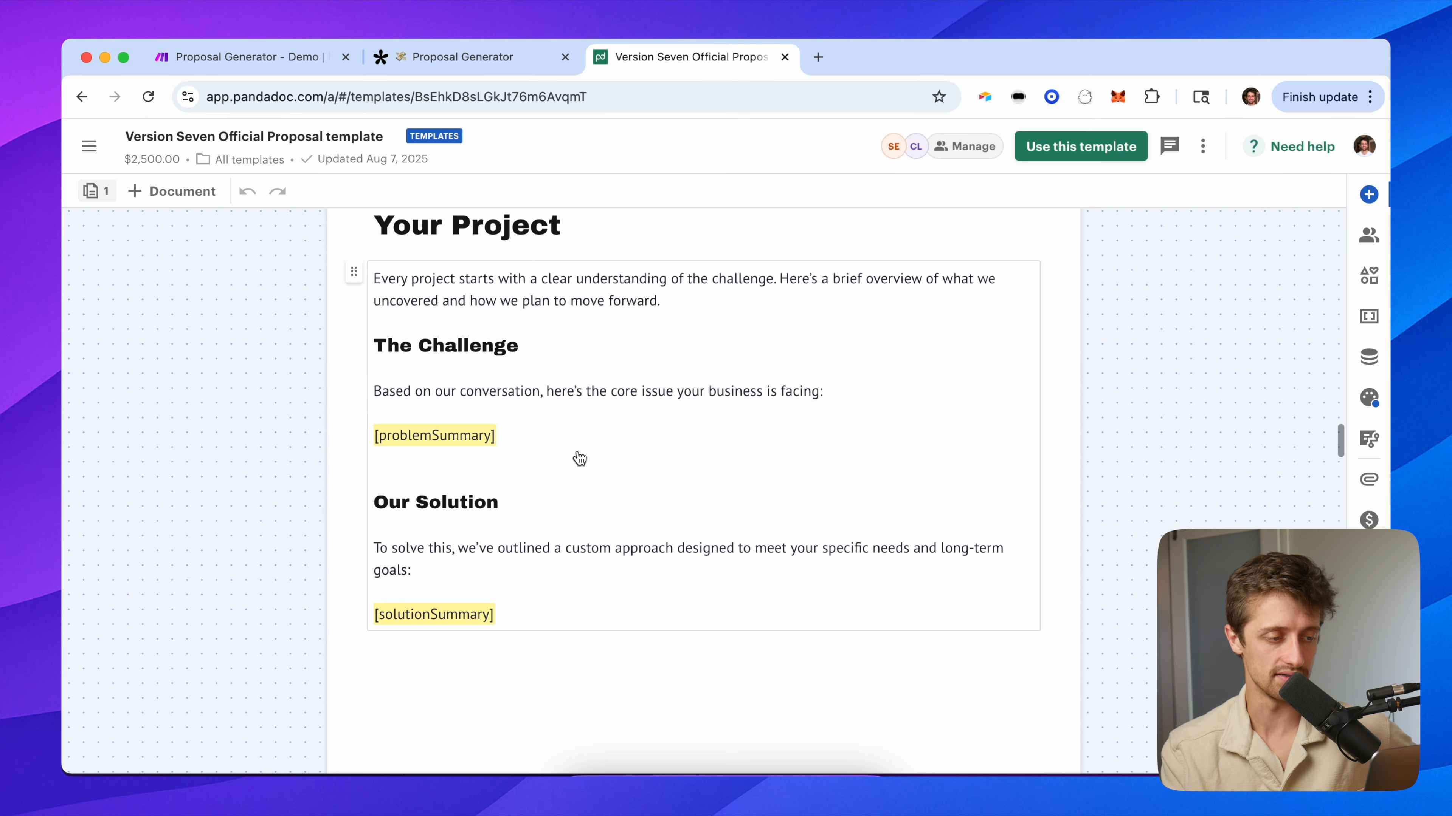
{"action": "scroll", "coordinate": [505, 469], "scroll_direction": "up", "scroll_amount": 10}
{"action": "scroll", "coordinate": [505, 469], "scroll_direction": "up", "scroll_amount": 15}
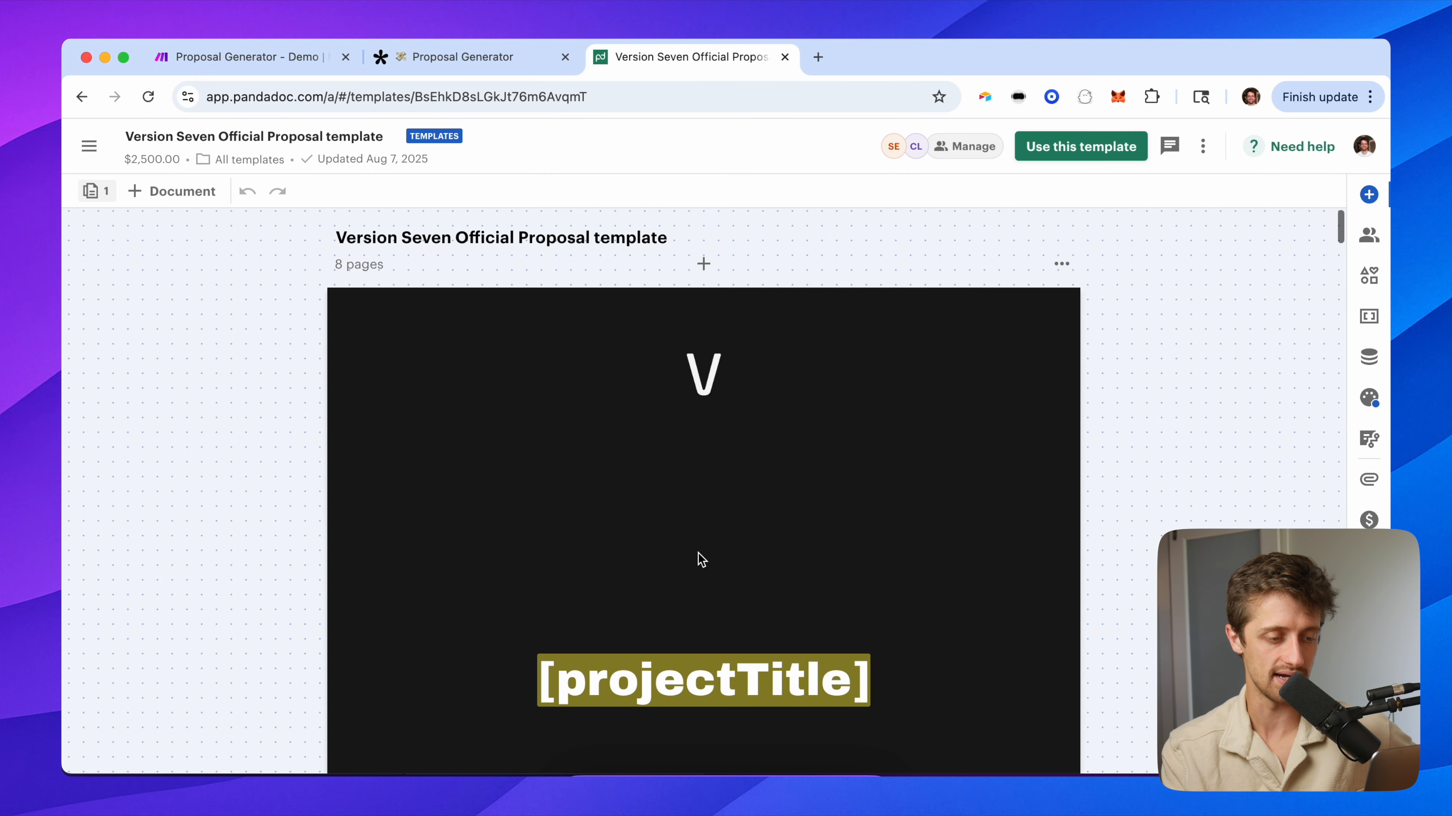
{"action": "left_click", "coordinate": [266, 57]}
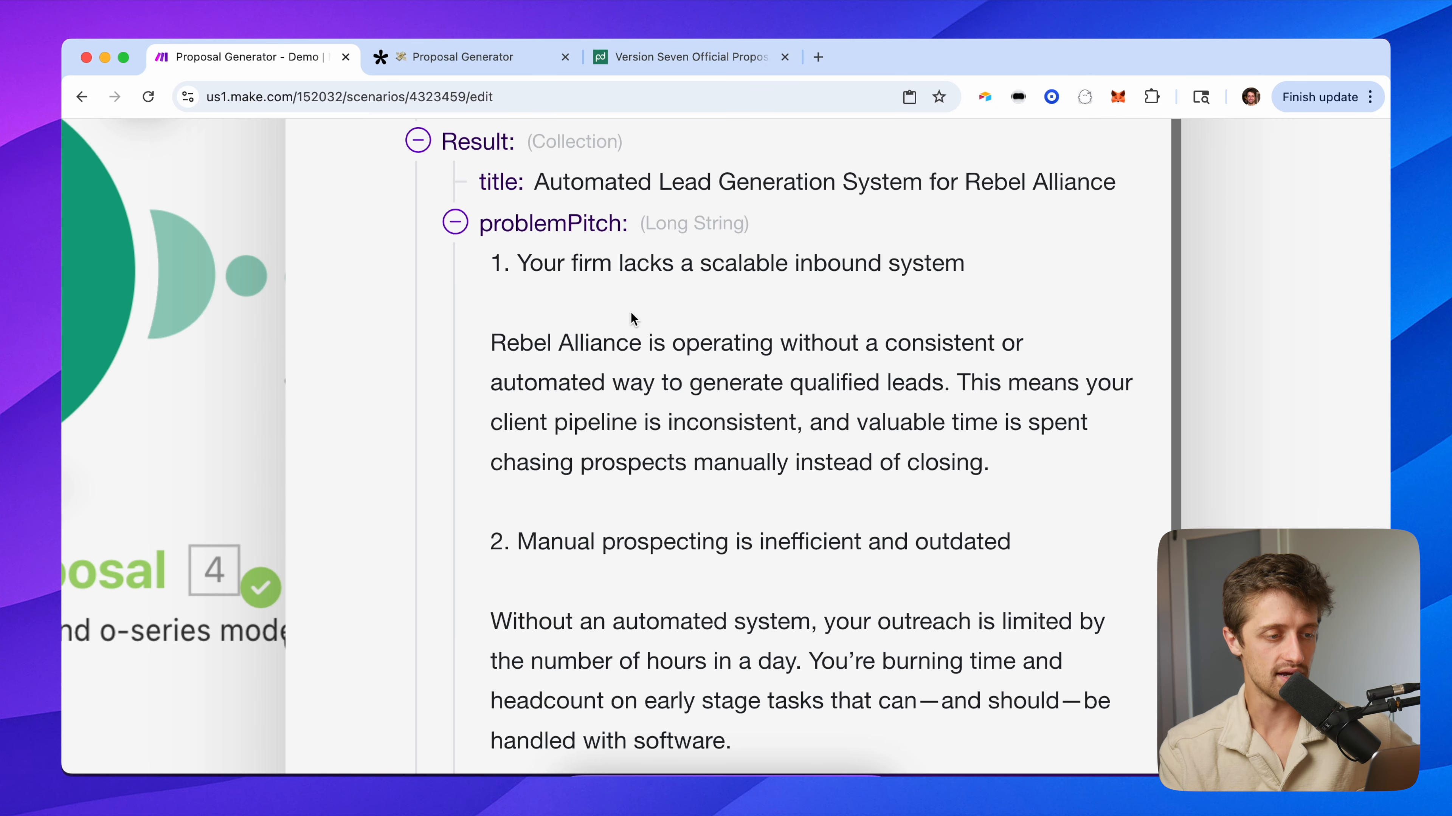
Expand and read through the full solutionPitch text in the output.
{"action": "scroll", "coordinate": [633, 318], "scroll_direction": "down", "scroll_amount": 1}
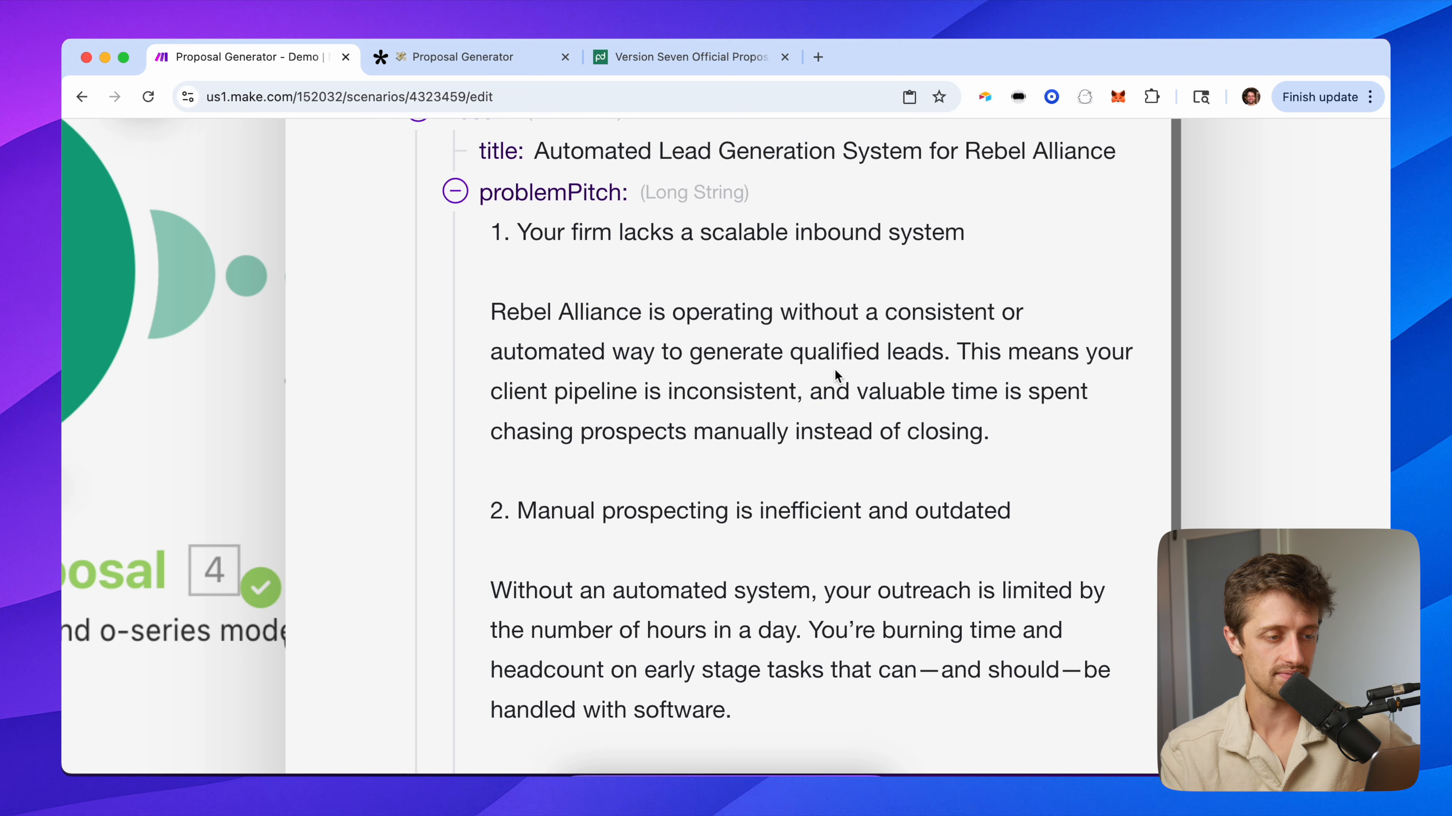
{"action": "scroll", "coordinate": [834, 375], "scroll_direction": "down", "scroll_amount": 3}
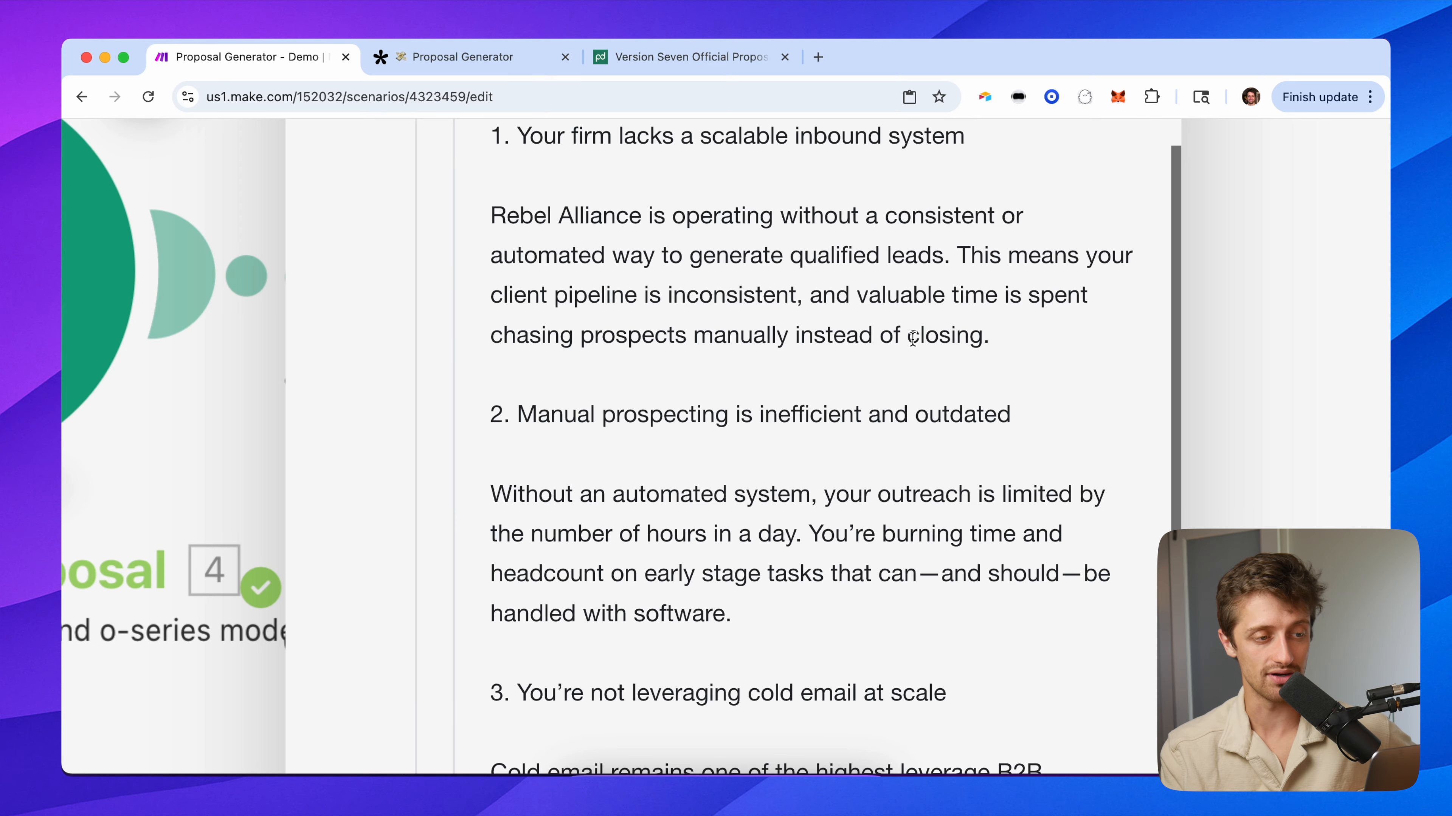
{"action": "scroll", "coordinate": [826, 463], "scroll_direction": "down", "scroll_amount": 3}
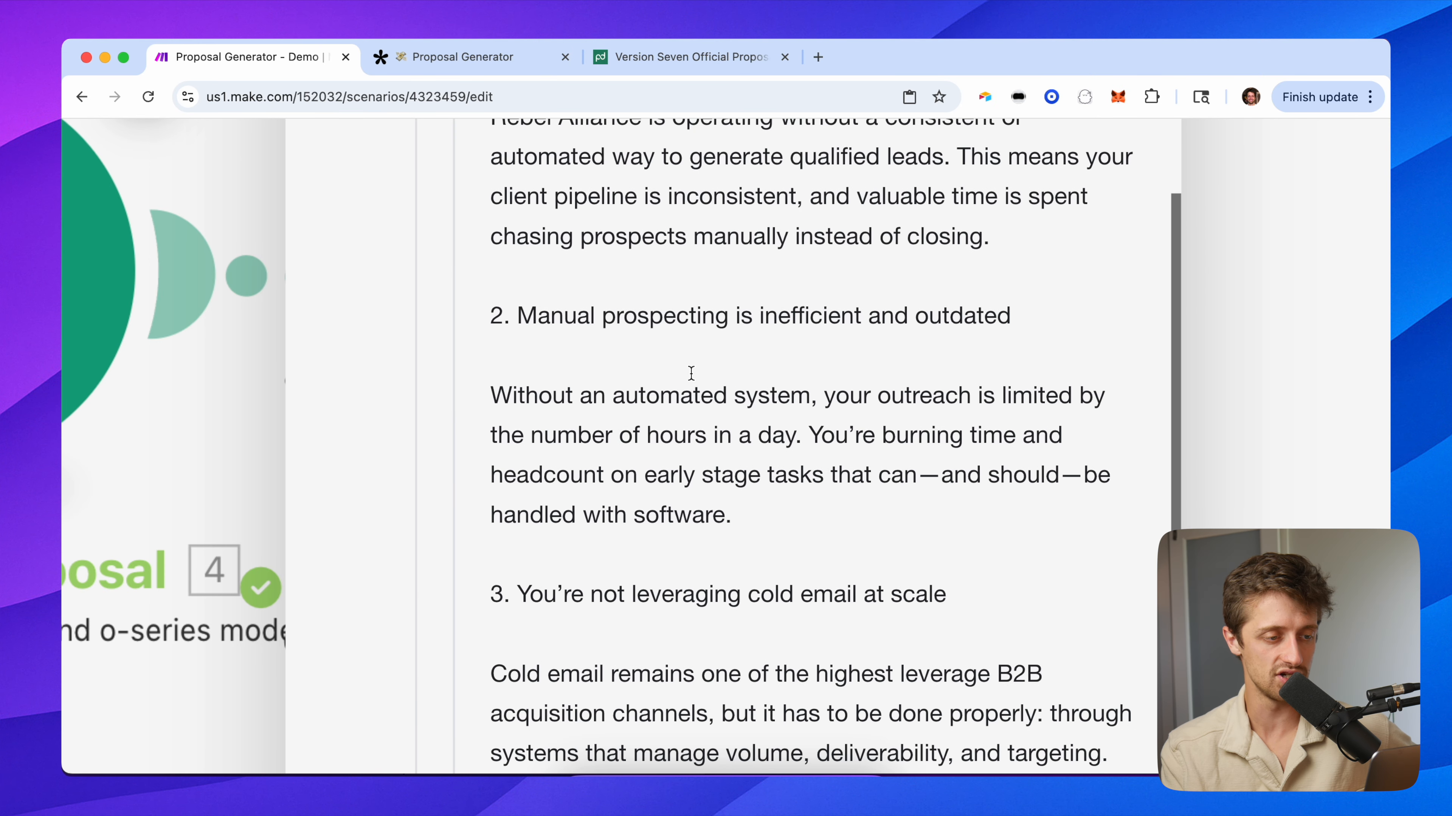
{"action": "scroll", "coordinate": [871, 463], "scroll_direction": "down", "scroll_amount": 4}
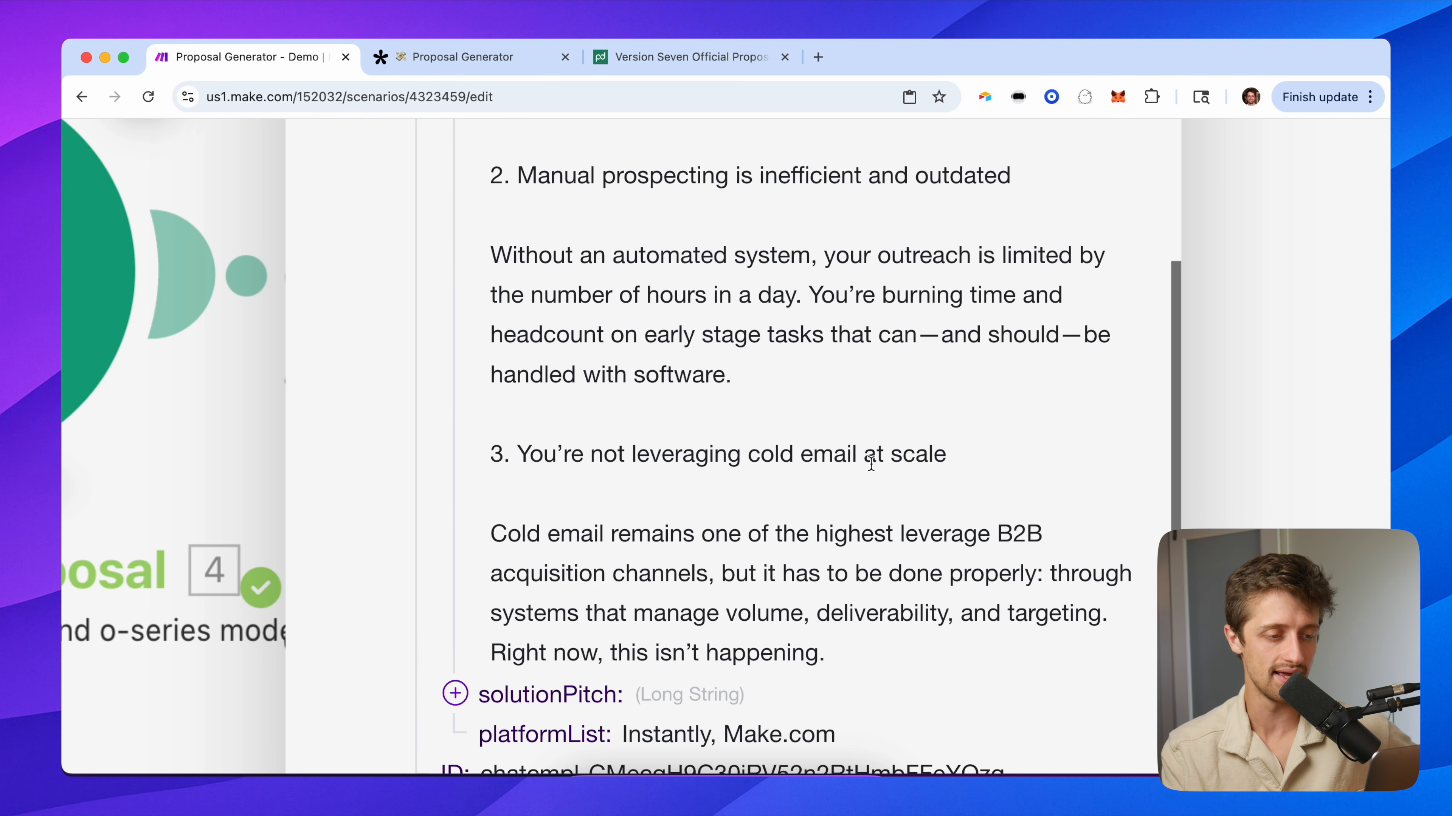
{"action": "scroll", "coordinate": [698, 470], "scroll_direction": "down", "scroll_amount": 6}
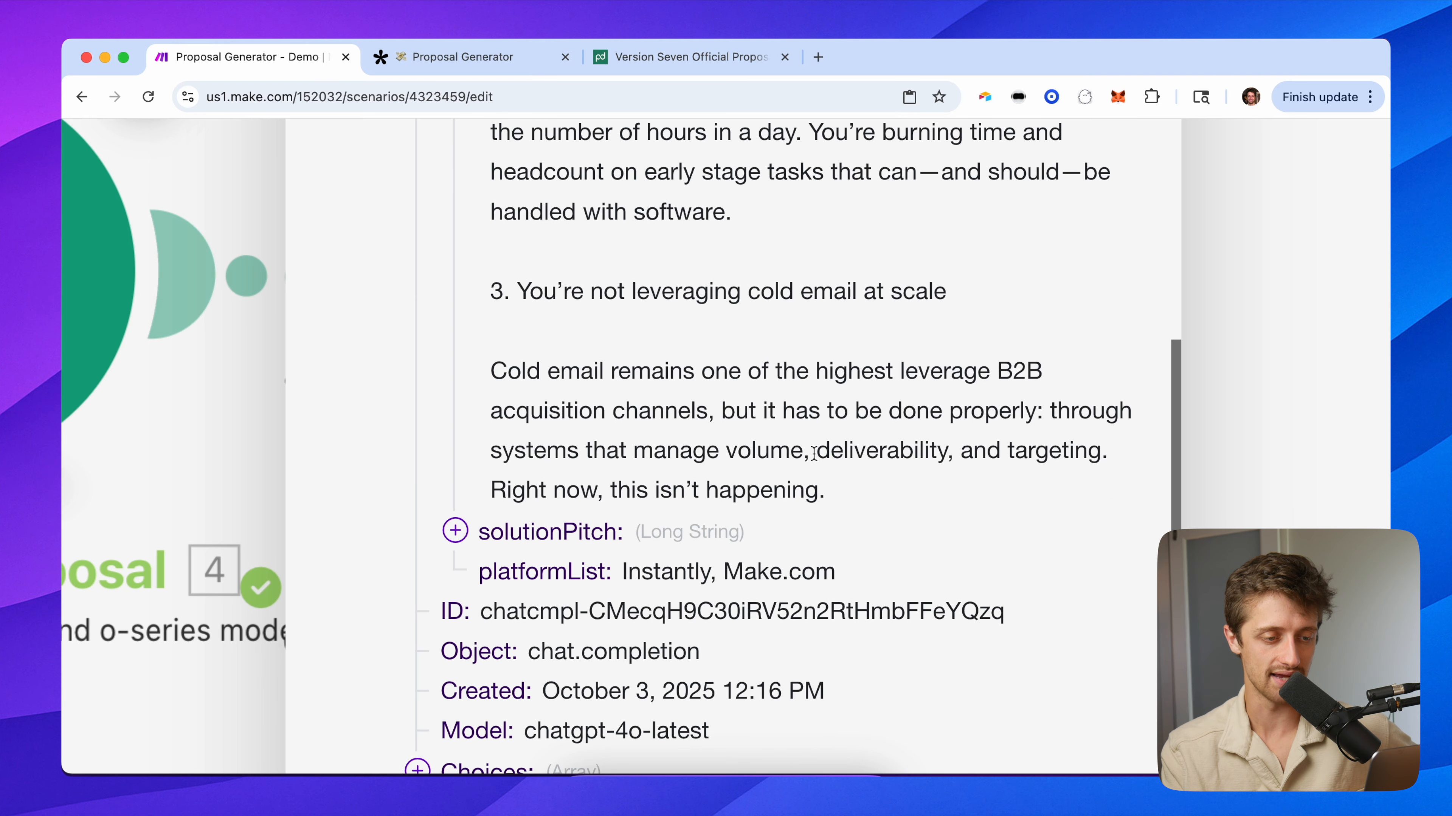
{"action": "scroll", "coordinate": [815, 457], "scroll_direction": "down", "scroll_amount": 1}
{"action": "left_click", "coordinate": [572, 463]}
{"action": "scroll", "coordinate": [686, 522], "scroll_direction": "down", "scroll_amount": 6}
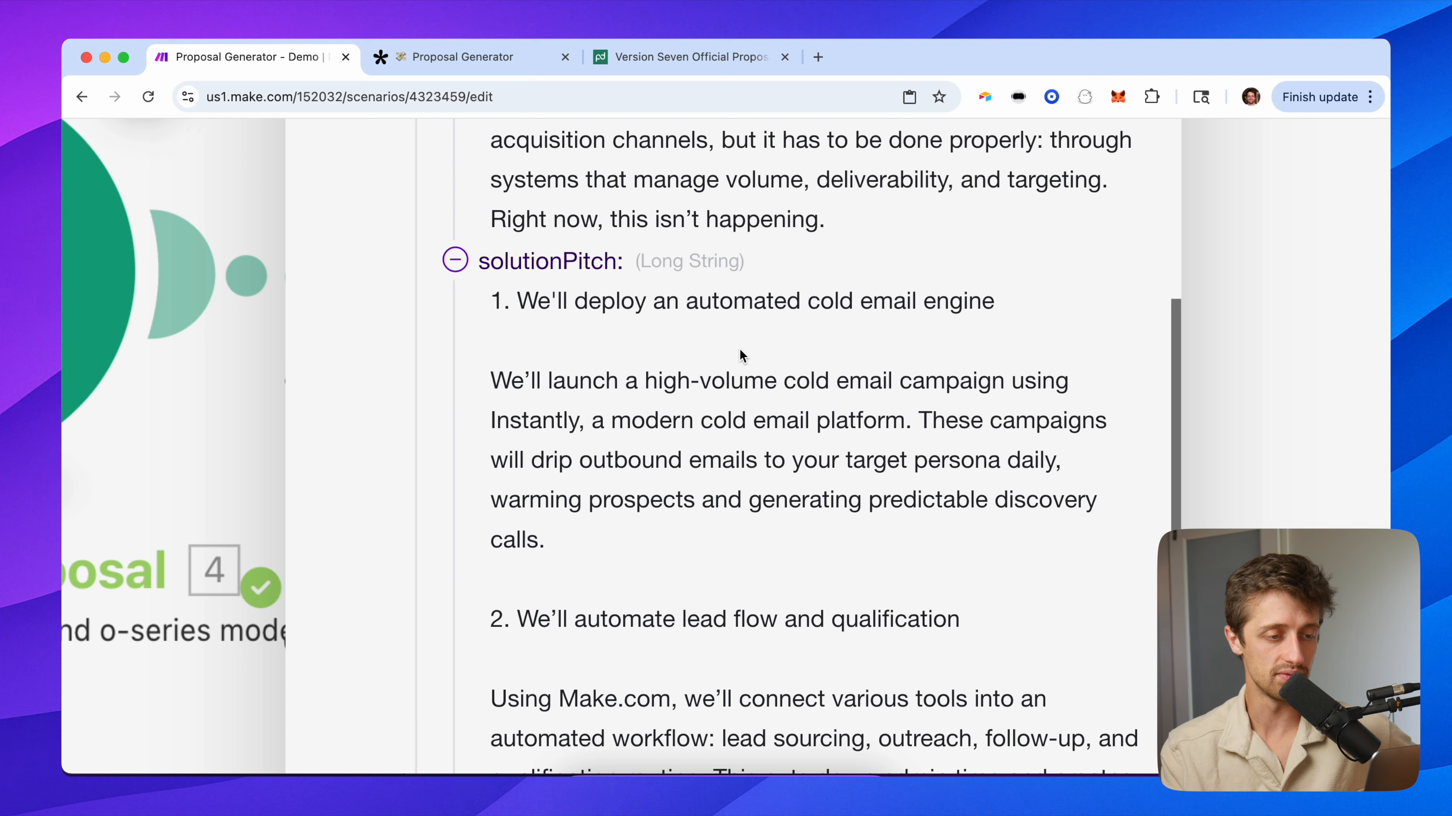
{"action": "scroll", "coordinate": [890, 443], "scroll_direction": "down", "scroll_amount": 2}
{"action": "scroll", "coordinate": [890, 443], "scroll_direction": "down", "scroll_amount": 6}
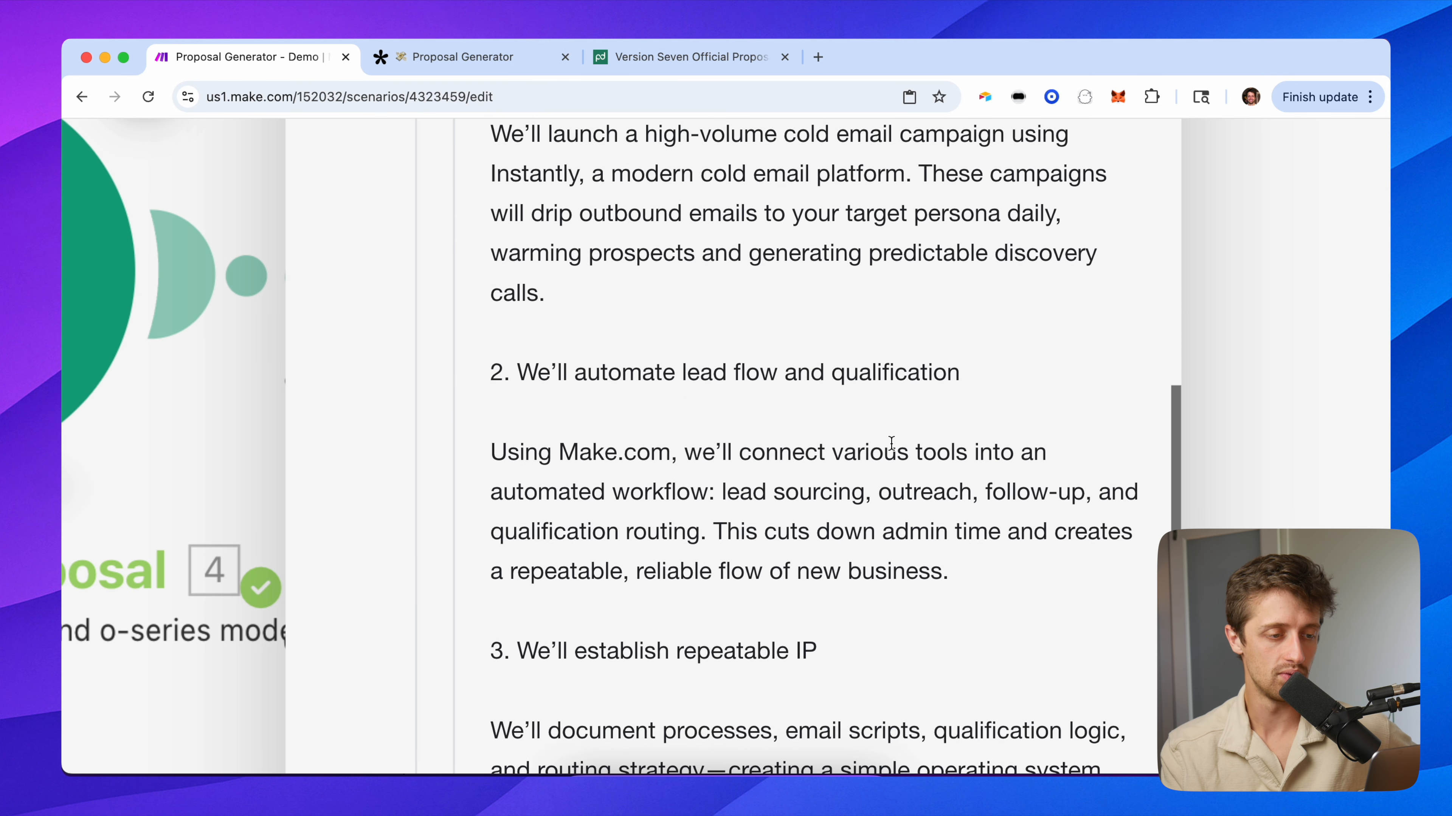
{"action": "scroll", "coordinate": [868, 448], "scroll_direction": "down", "scroll_amount": 6}
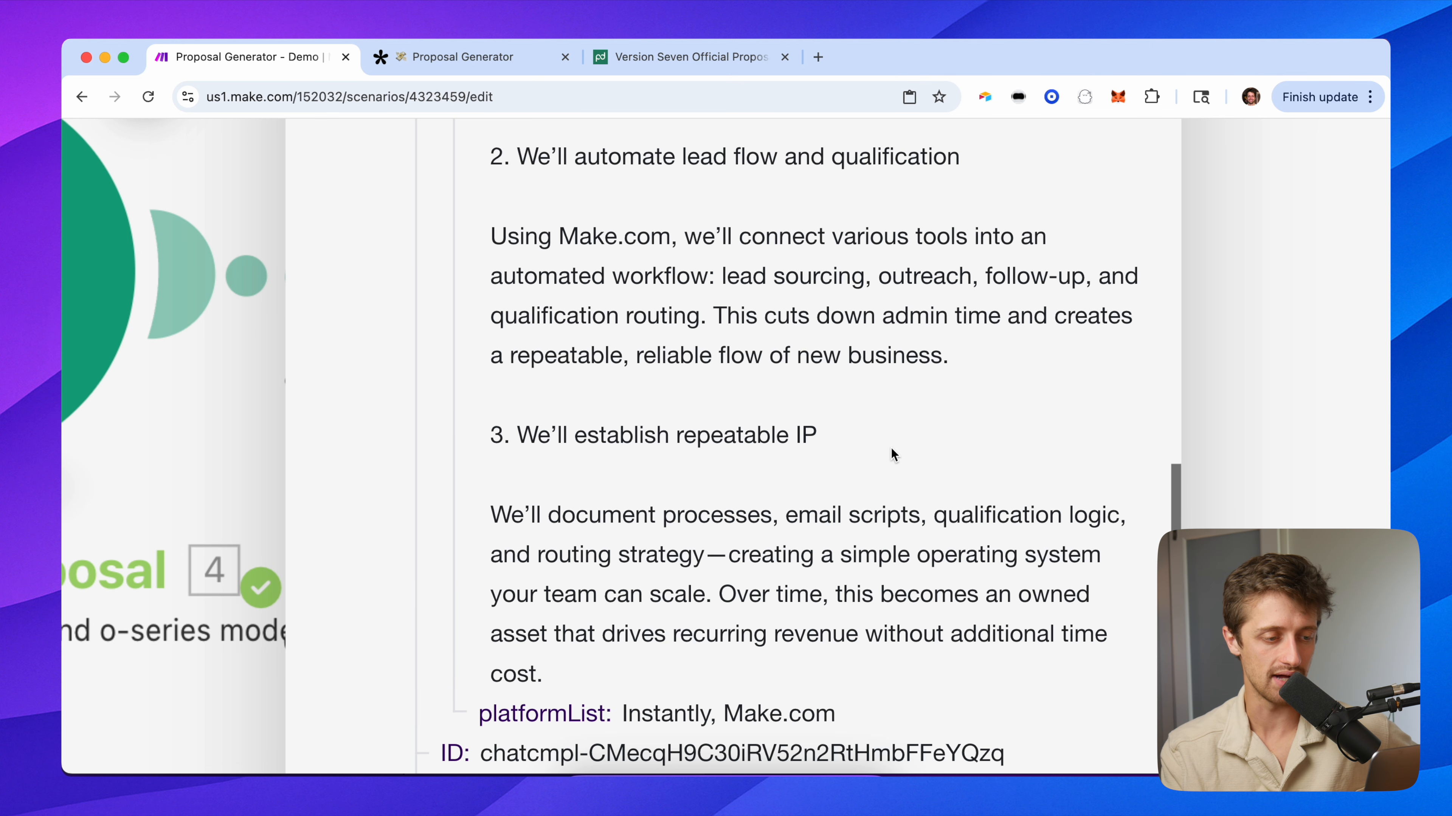
{"action": "scroll", "coordinate": [936, 435], "scroll_direction": "up", "scroll_amount": 1}
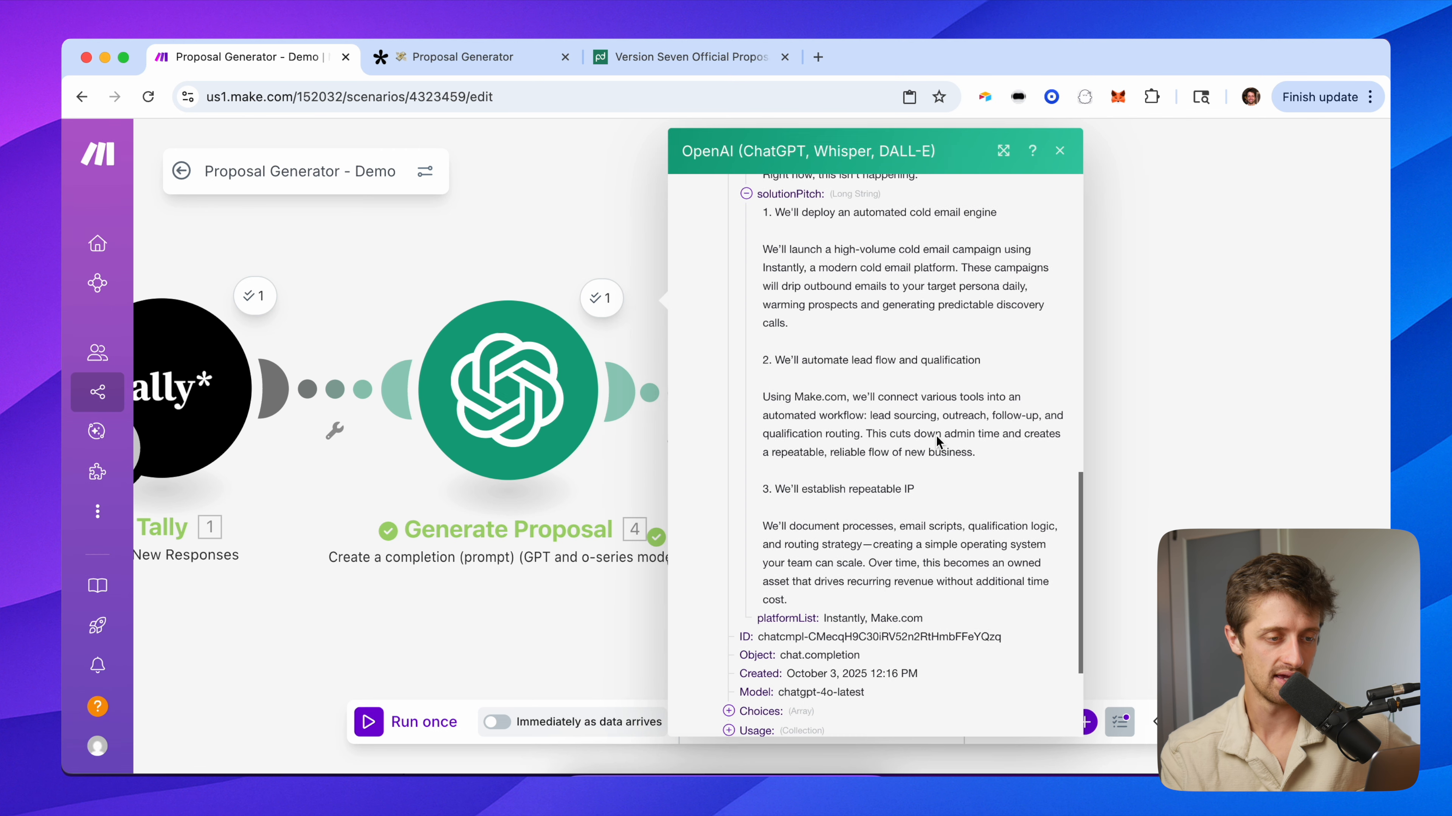
{"action": "scroll", "coordinate": [885, 346], "scroll_direction": "up", "scroll_amount": 14}
{"action": "scroll", "coordinate": [883, 345], "scroll_direction": "up", "scroll_amount": 5}
Open the Generate Milestones/Timelines output and read milestones down to timeline 4 (Days 11–14).
{"action": "left_click", "coordinate": [1060, 151]}
{"action": "left_click_drag", "start_coordinate": [775, 230], "coordinate": [482, 233]}
{"action": "left_click", "coordinate": [650, 307]}
{"action": "scroll", "coordinate": [826, 388], "scroll_direction": "down", "scroll_amount": 3}
{"action": "left_click", "coordinate": [806, 442]}
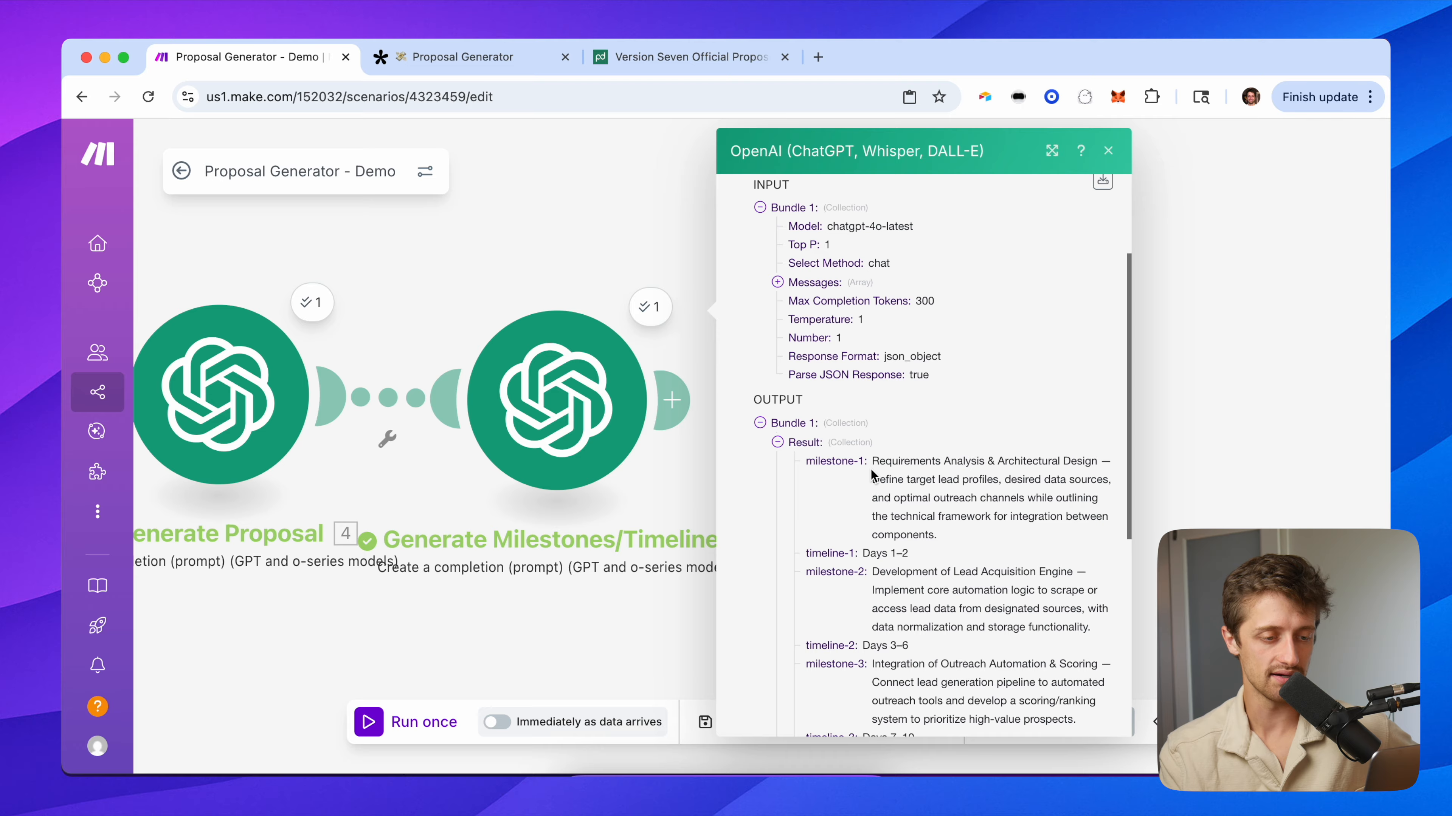
{"action": "scroll", "coordinate": [871, 469], "scroll_direction": "up", "scroll_amount": 5}
{"action": "scroll", "coordinate": [453, 233], "scroll_direction": "right", "scroll_amount": 5}
{"action": "scroll", "coordinate": [724, 412], "scroll_direction": "down", "scroll_amount": 2}
{"action": "scroll", "coordinate": [725, 411], "scroll_direction": "down", "scroll_amount": 2}
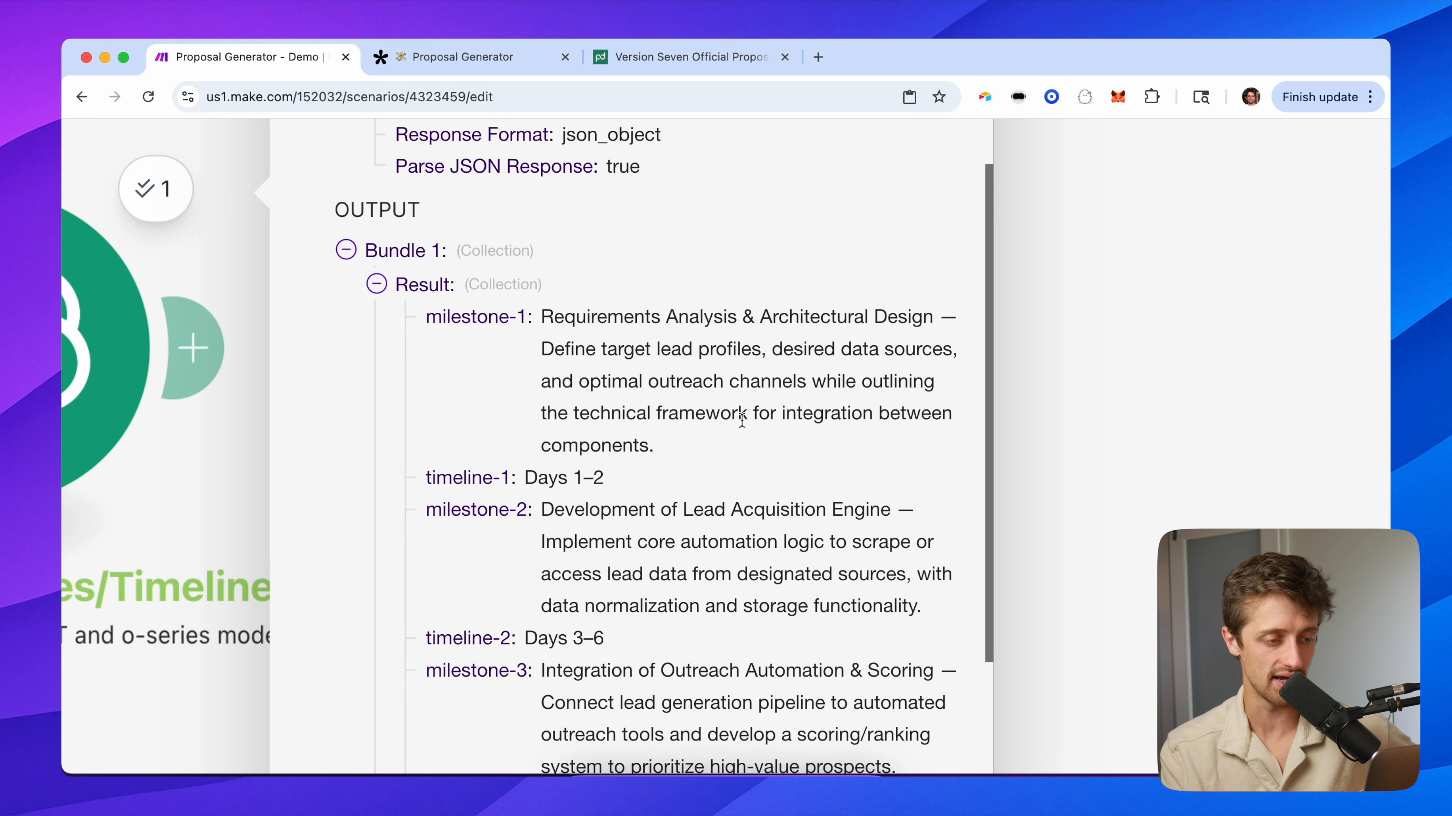
{"action": "scroll", "coordinate": [684, 482], "scroll_direction": "down", "scroll_amount": 3}
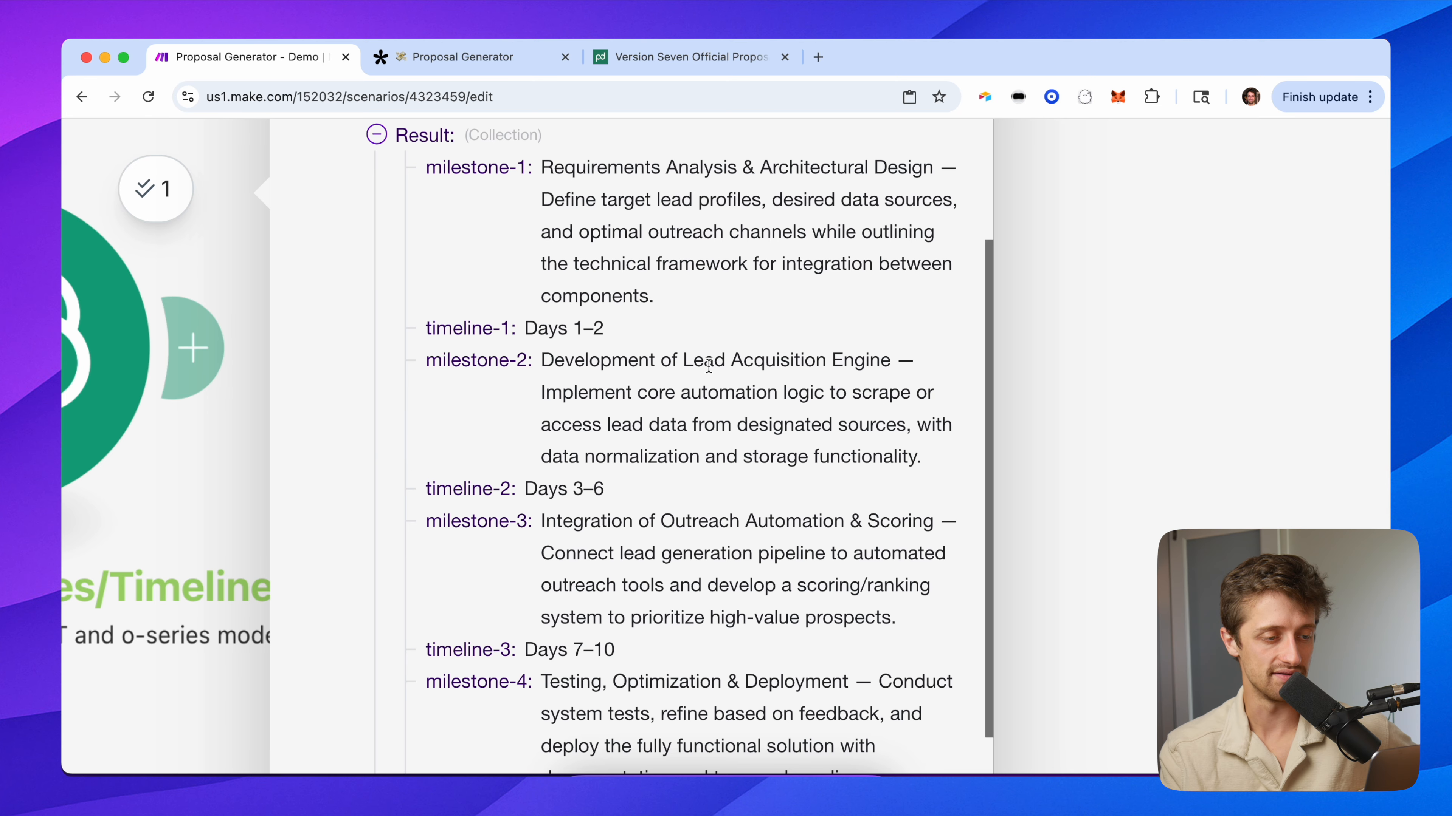
{"action": "scroll", "coordinate": [764, 459], "scroll_direction": "down", "scroll_amount": 3}
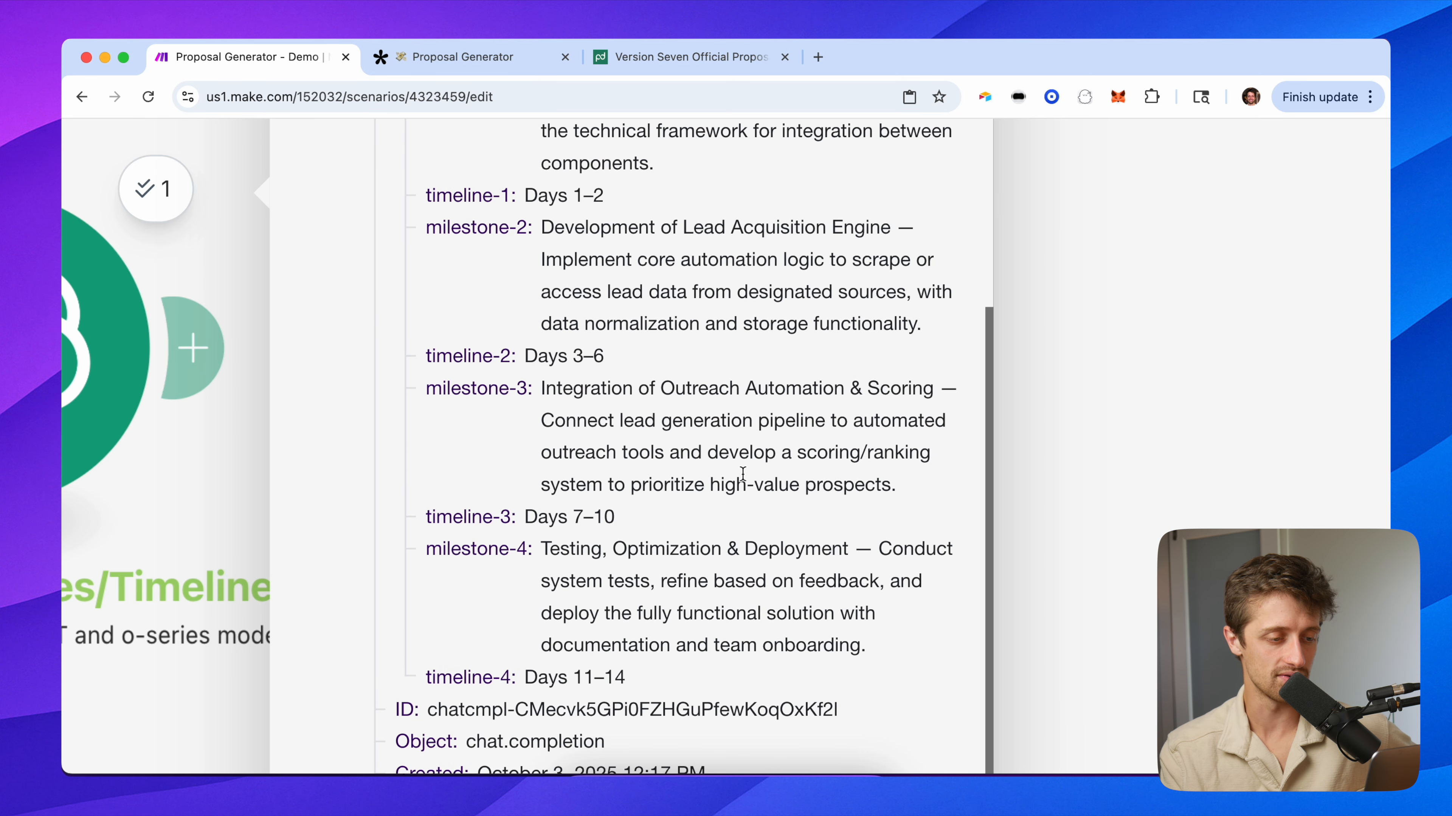
{"action": "scroll", "coordinate": [743, 476], "scroll_direction": "down", "scroll_amount": 2}
{"action": "scroll", "coordinate": [756, 546], "scroll_direction": "down", "scroll_amount": 2}
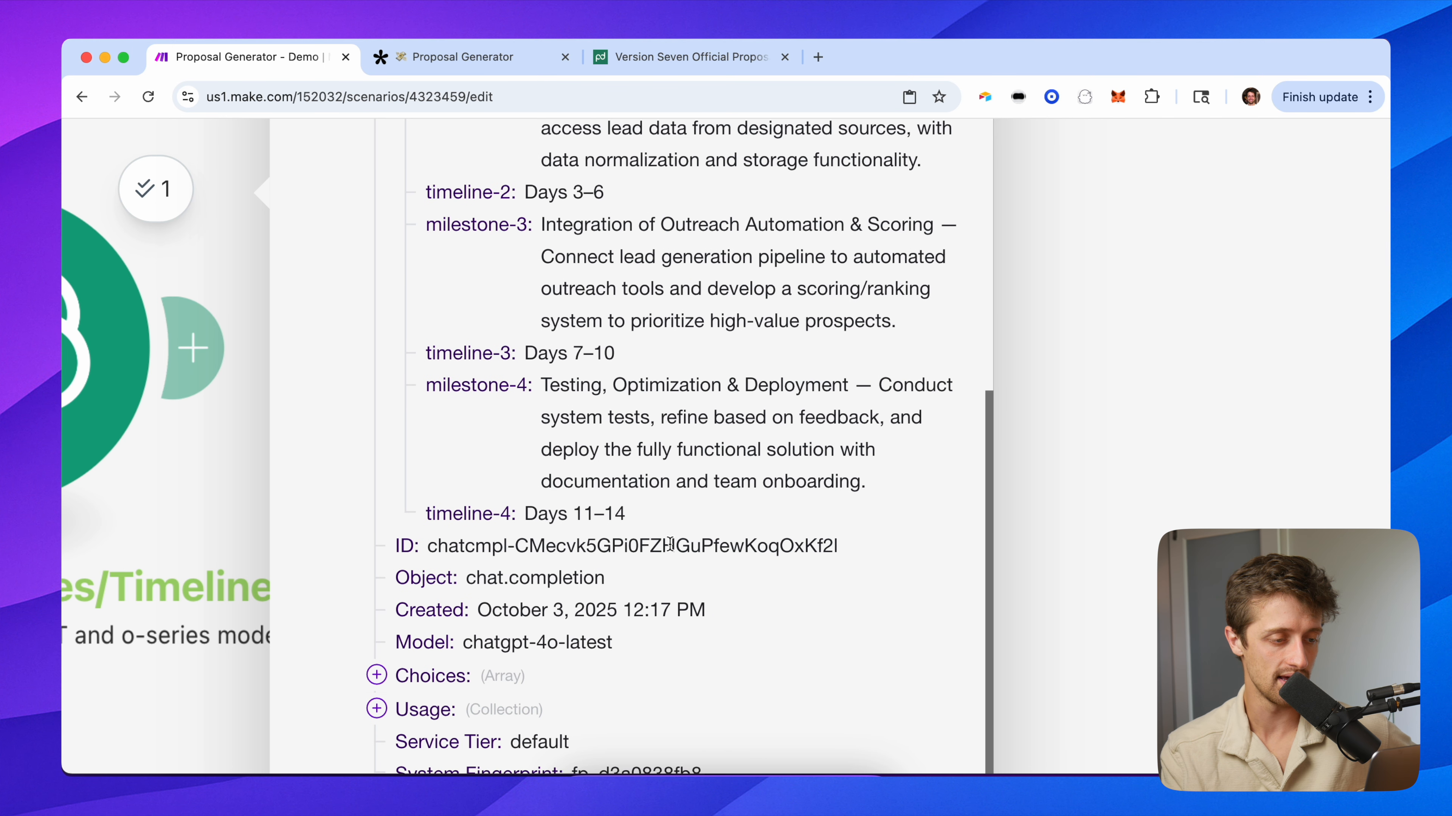
{"action": "left_click_drag", "start_coordinate": [634, 523], "coordinate": [516, 521]}
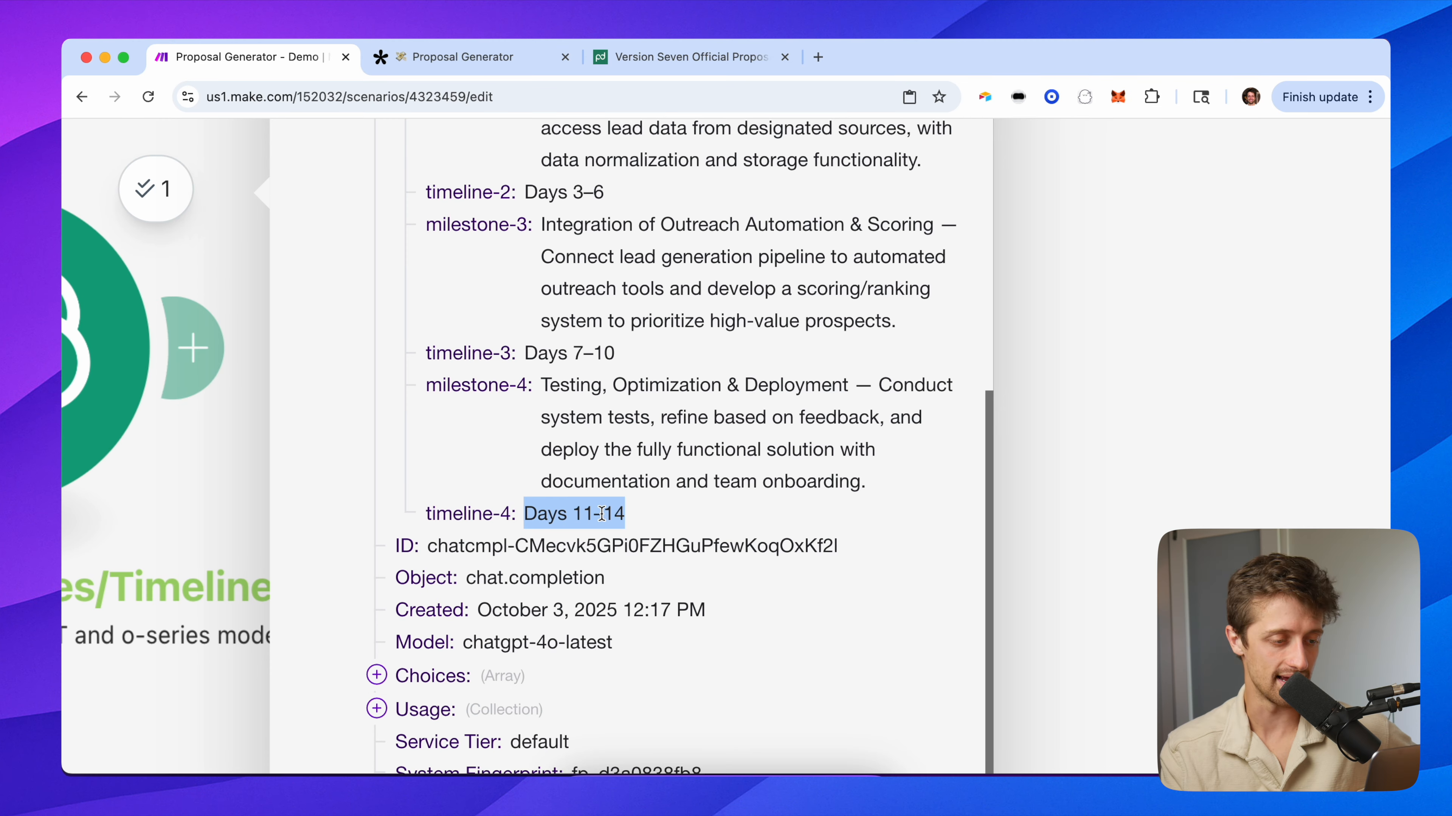
{"action": "left_click", "coordinate": [684, 525]}
{"action": "scroll", "coordinate": [683, 481], "scroll_direction": "down", "scroll_amount": 5}
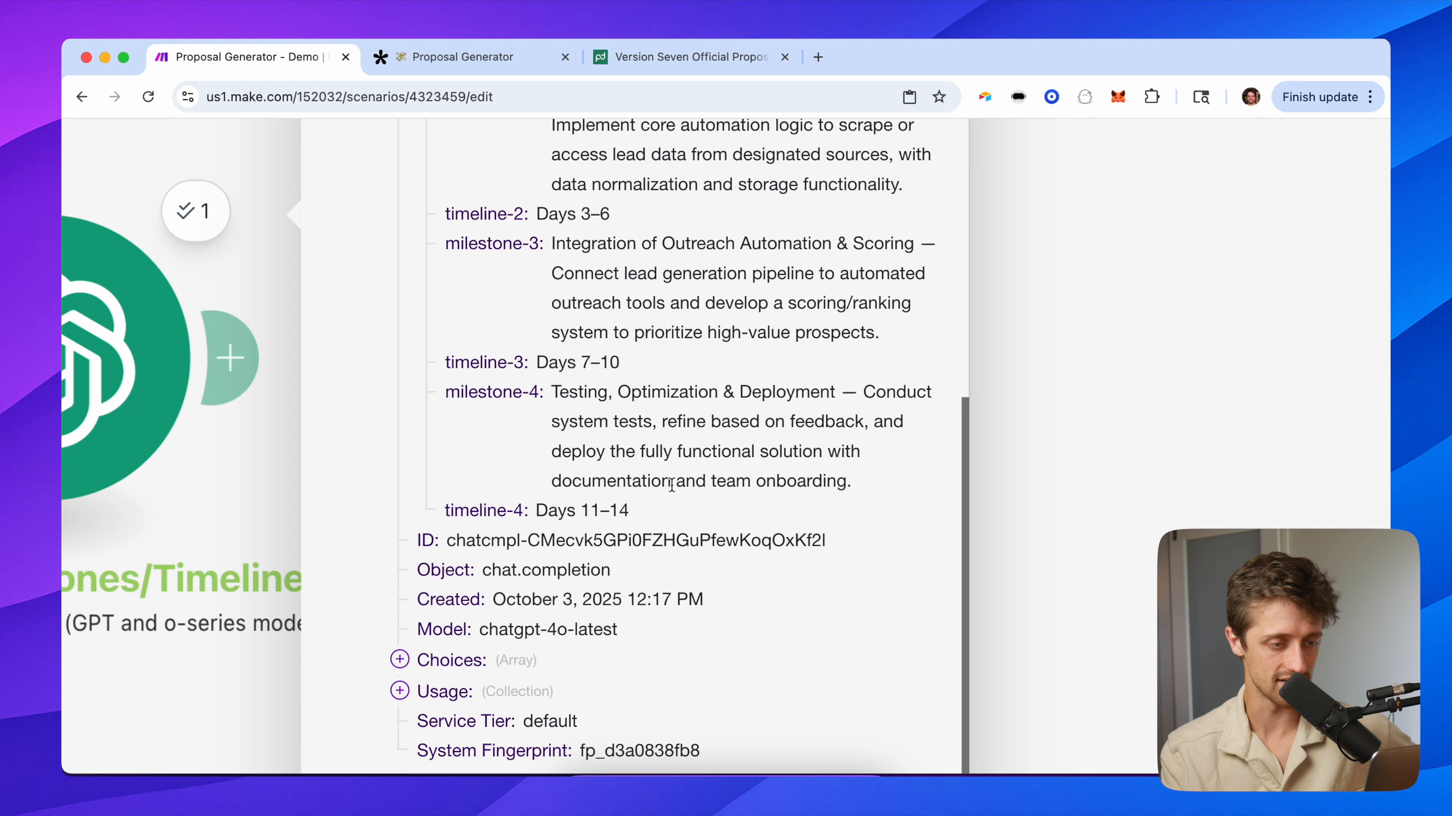
{"action": "scroll", "coordinate": [755, 412], "scroll_direction": "up", "scroll_amount": 3}
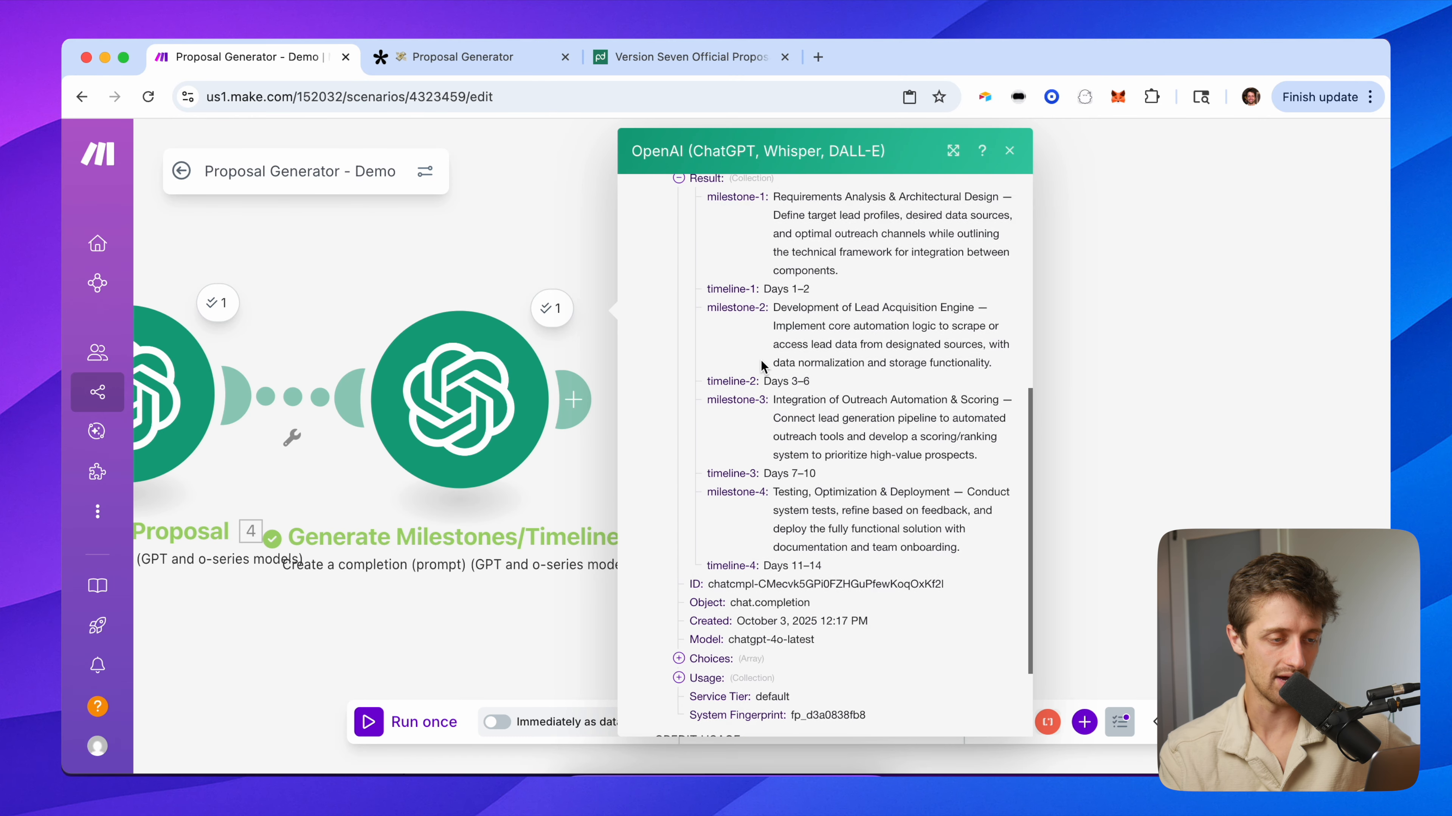
Review the Generate Milestones/Timelines settings: 300 max completion tokens, parsed JSON object response.
{"action": "left_click", "coordinate": [416, 327]}
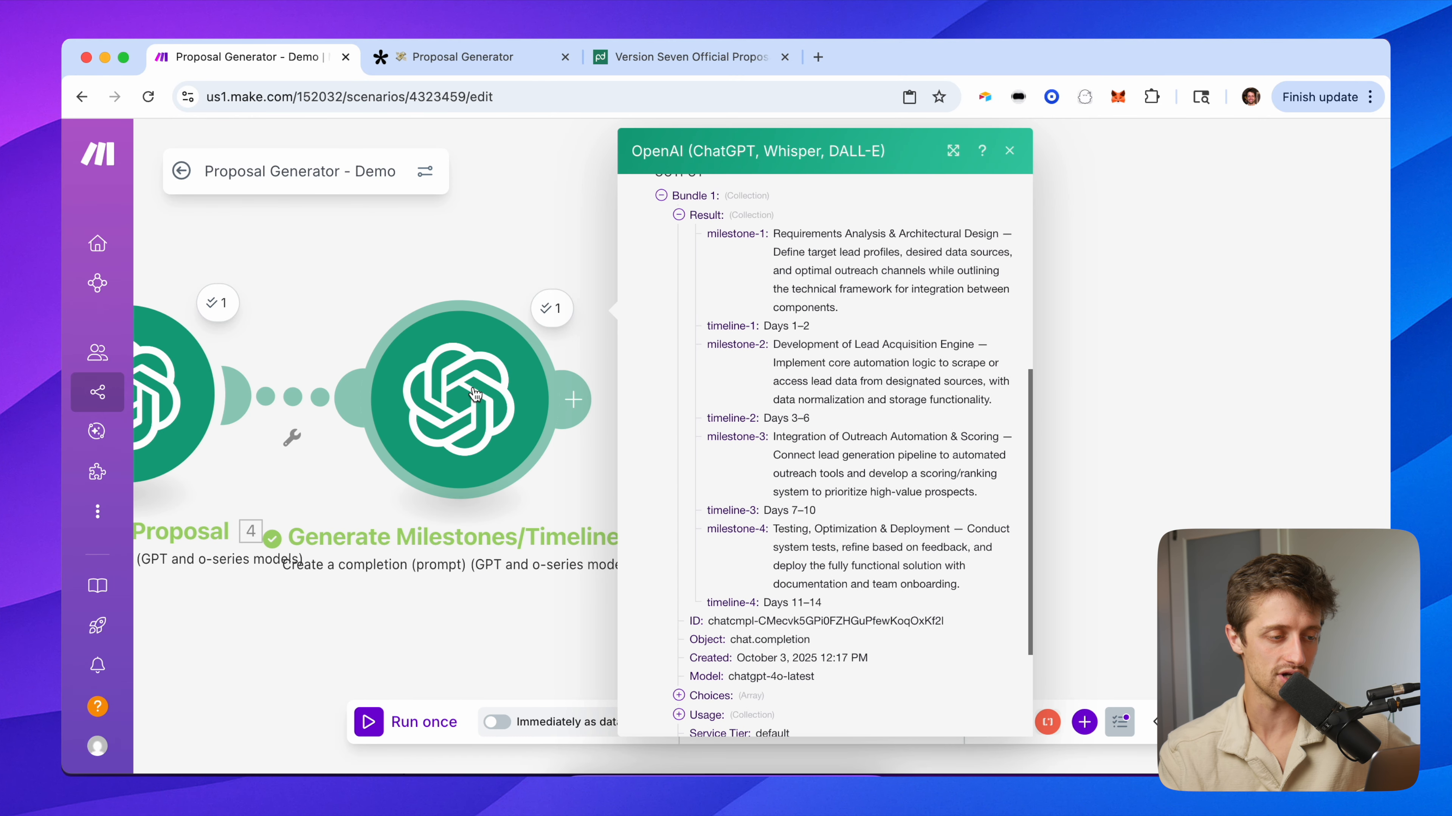
{"action": "scroll", "coordinate": [612, 515], "scroll_direction": "down", "scroll_amount": 10}
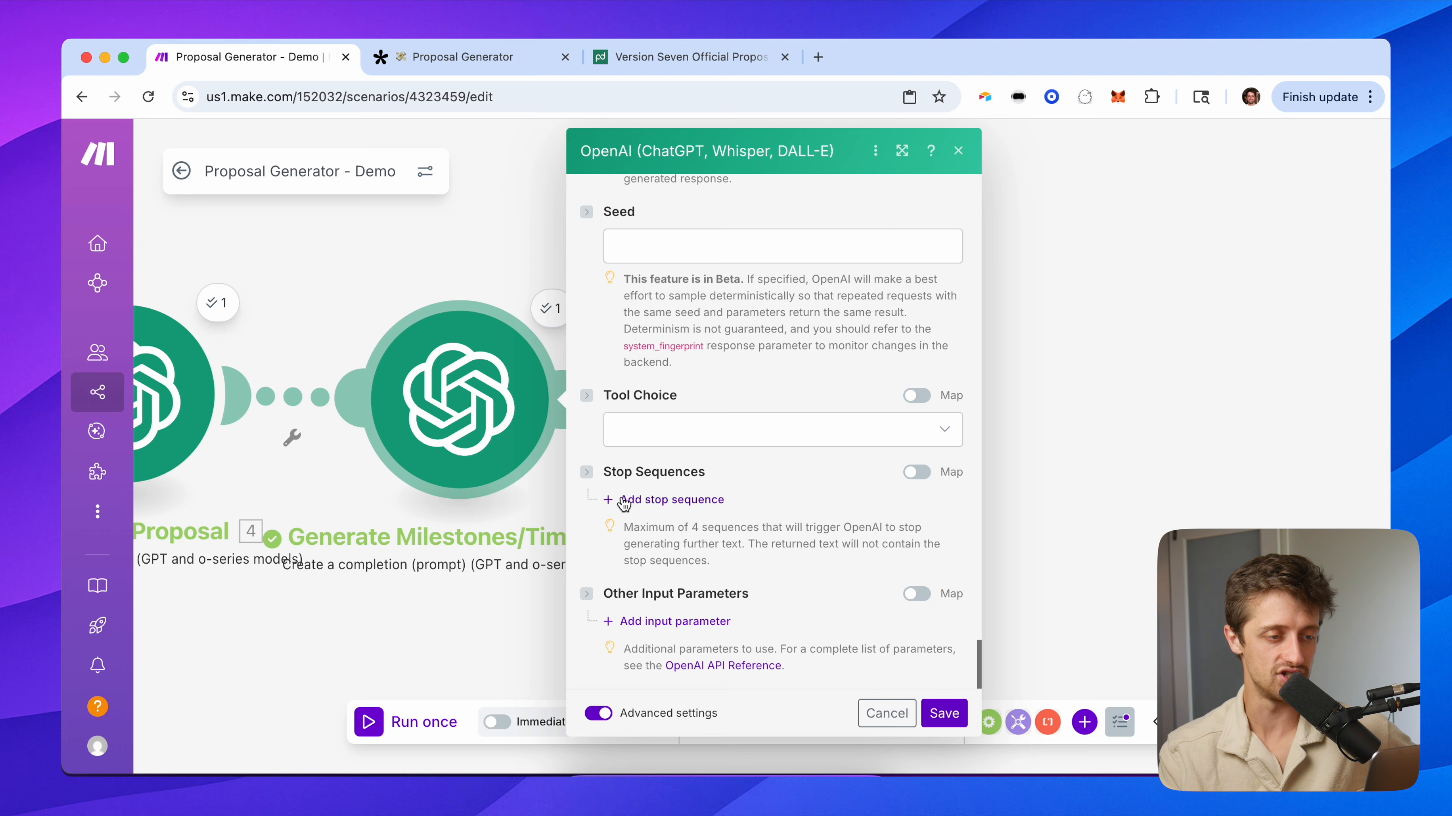
{"action": "scroll", "coordinate": [628, 480], "scroll_direction": "up", "scroll_amount": 15}
{"action": "scroll", "coordinate": [631, 476], "scroll_direction": "up", "scroll_amount": 10}
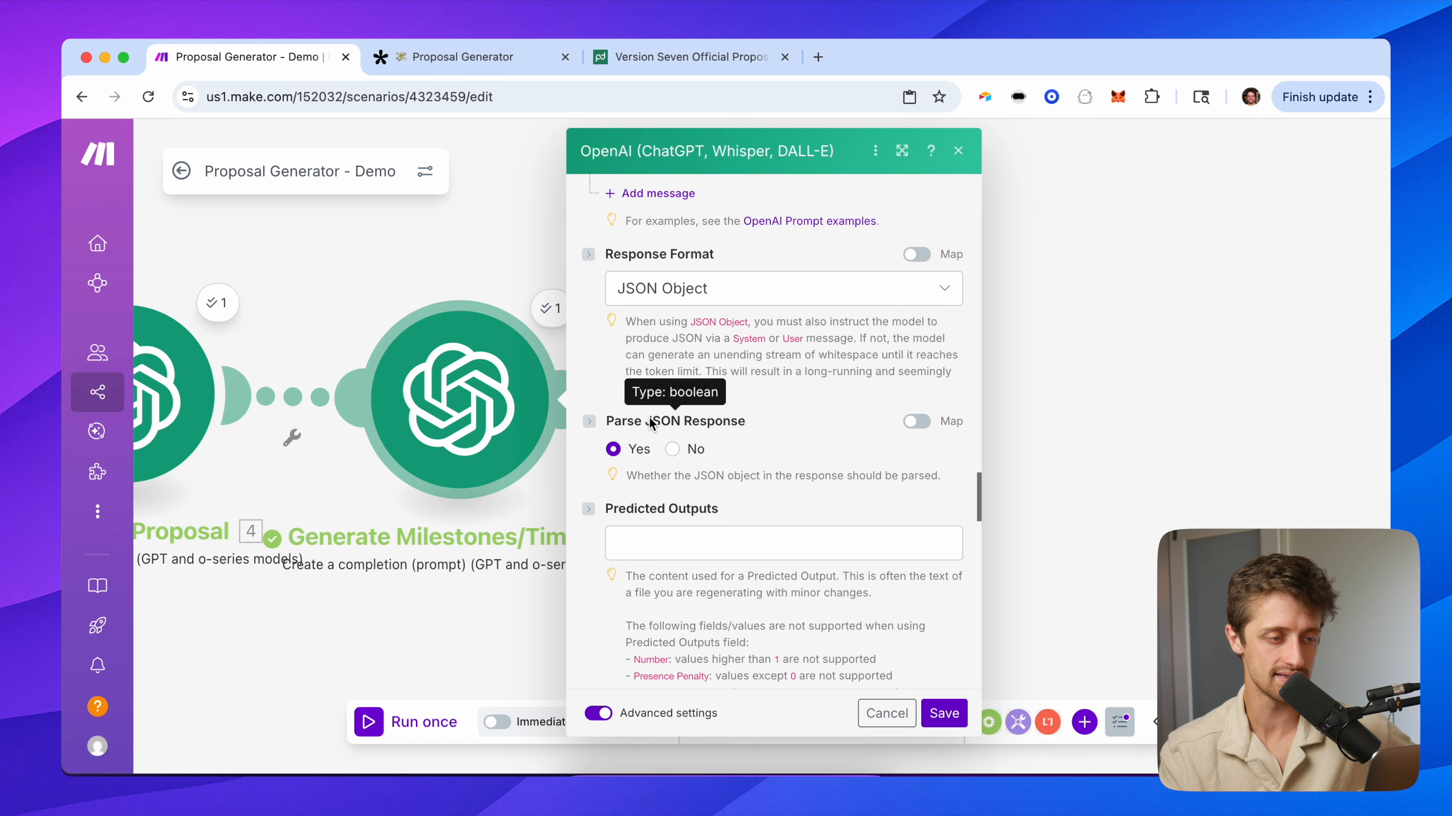
{"action": "left_click", "coordinate": [549, 308]}
Re-expand the result and note the milestone-1, timeline-1 and milestone-2 key names.
{"action": "scroll", "coordinate": [686, 435], "scroll_direction": "down", "scroll_amount": 5}
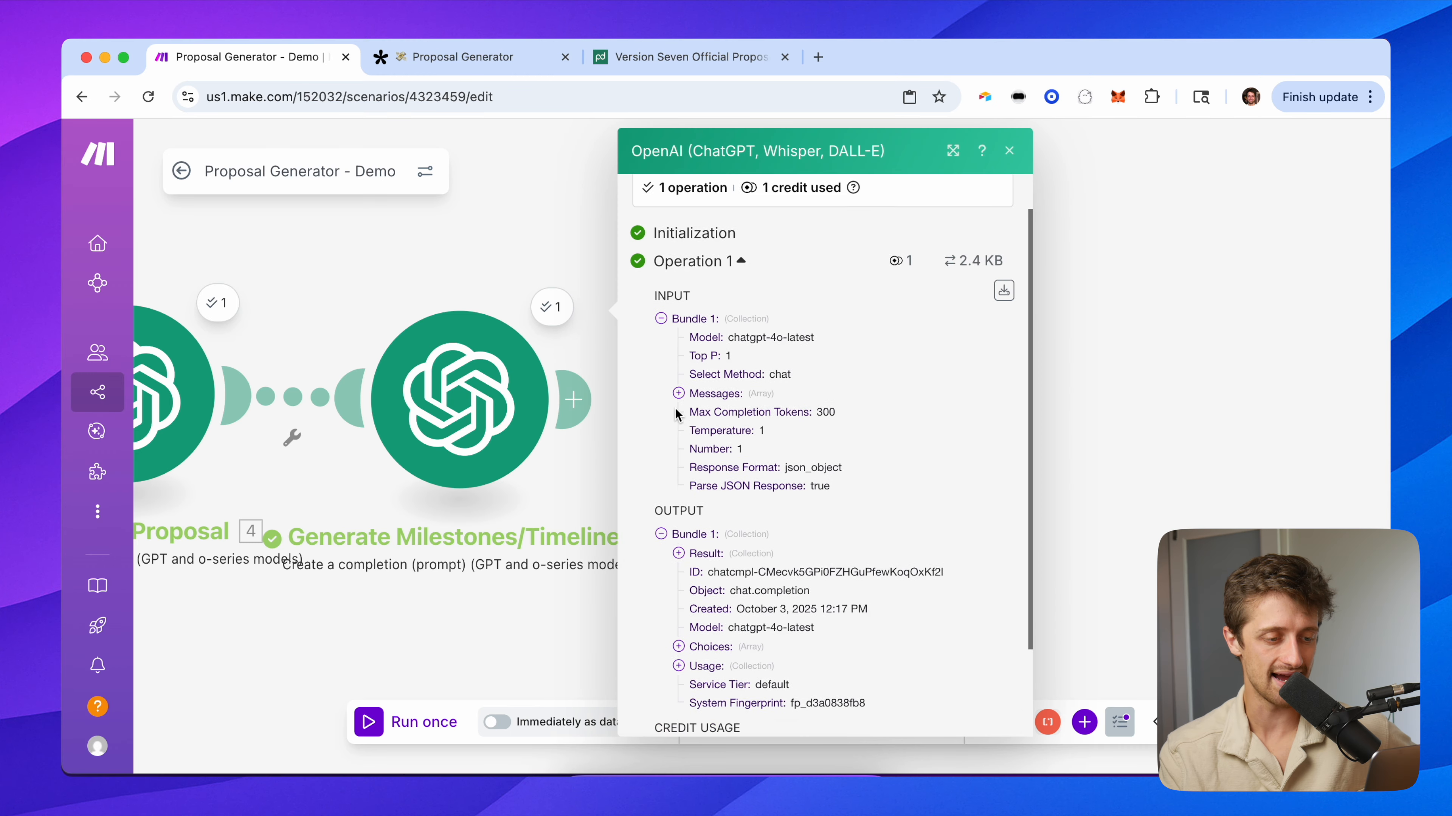
{"action": "left_click", "coordinate": [705, 442]}
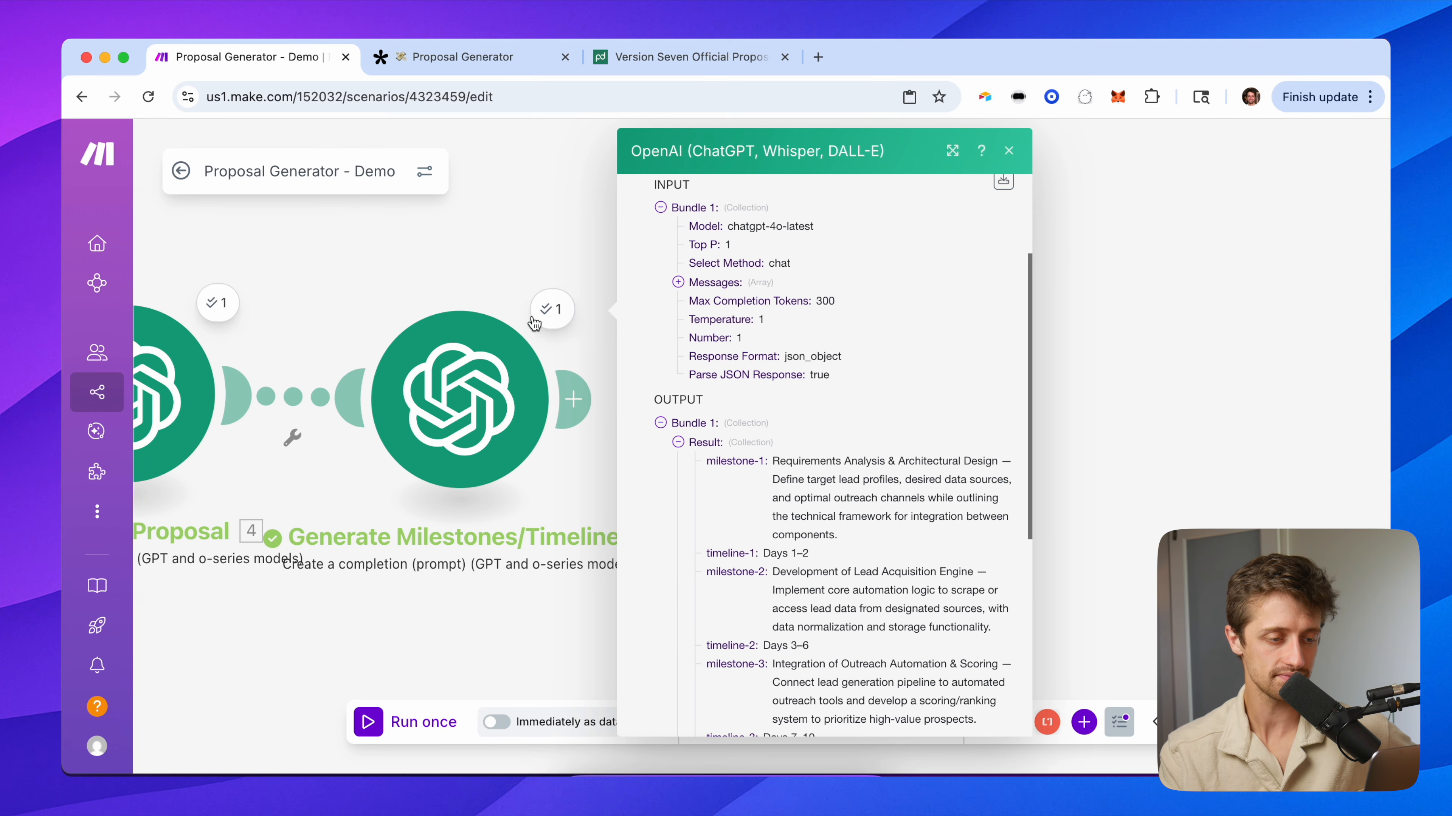
{"action": "scroll", "coordinate": [742, 500], "scroll_direction": "up", "scroll_amount": 5}
{"action": "scroll", "coordinate": [752, 502], "scroll_direction": "right", "scroll_amount": 3}
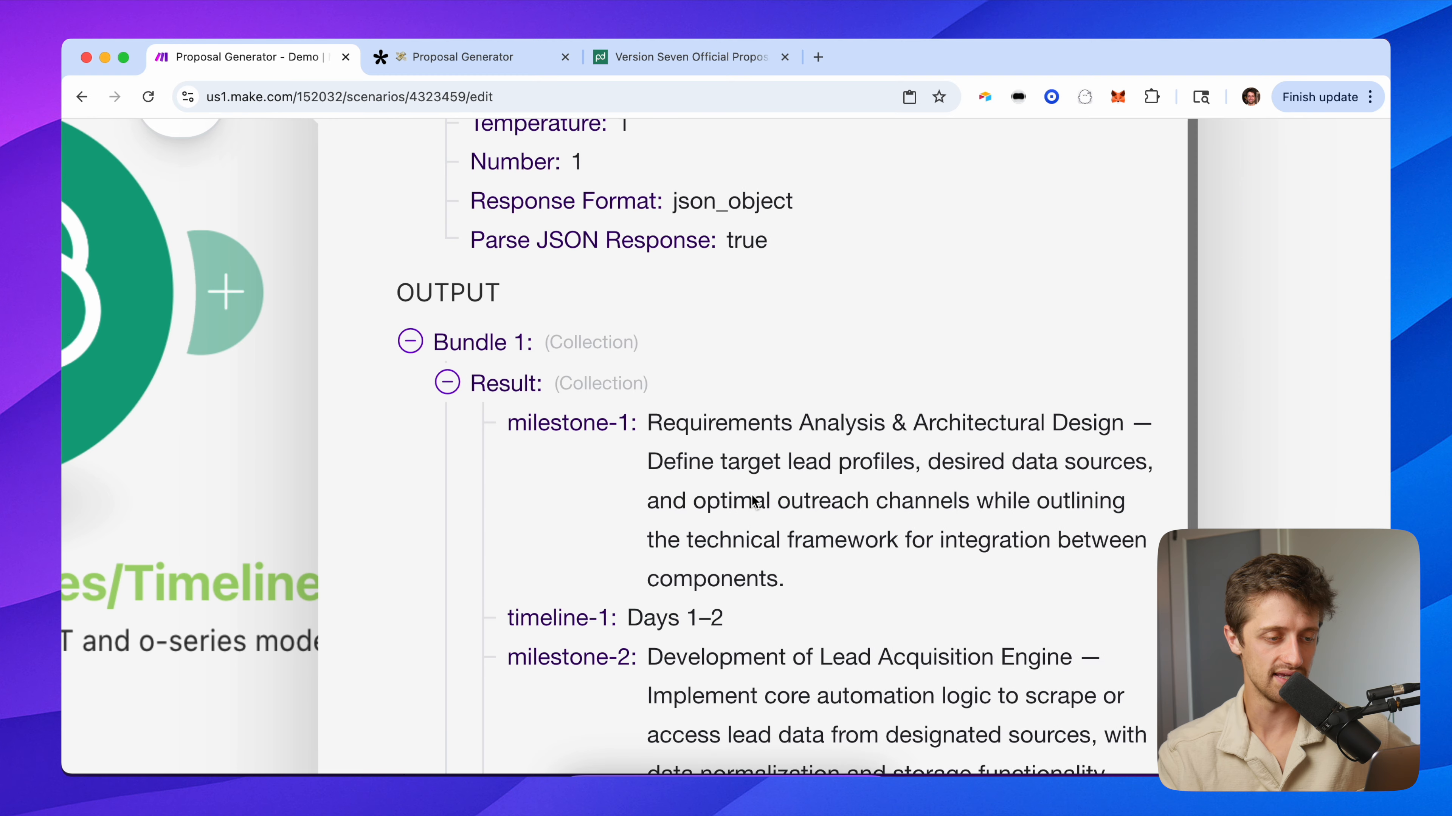
{"action": "scroll", "coordinate": [629, 400], "scroll_direction": "down", "scroll_amount": 2}
{"action": "left_click_drag", "start_coordinate": [507, 318], "coordinate": [647, 321]}
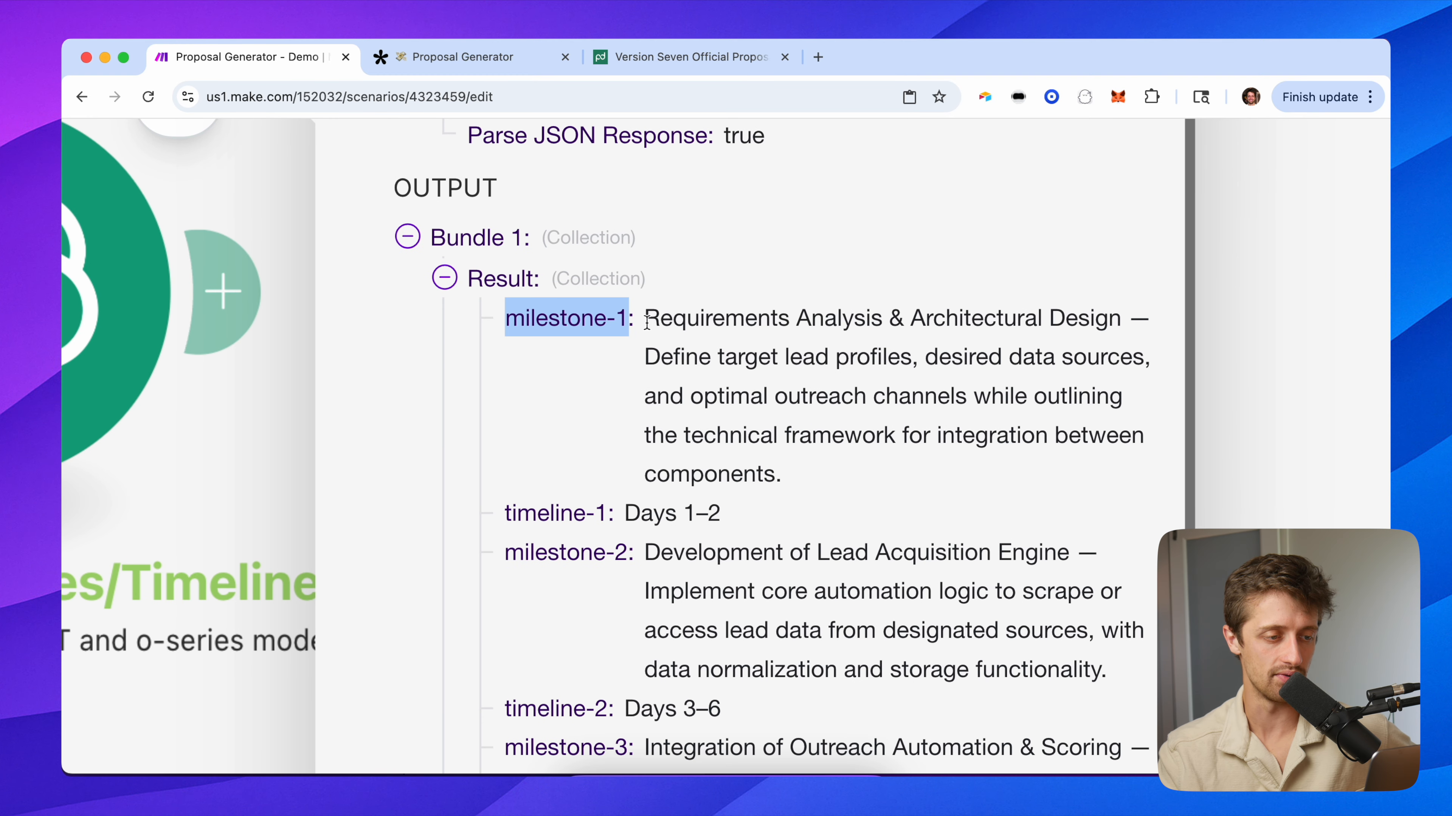
{"action": "left_click_drag", "start_coordinate": [506, 512], "coordinate": [625, 514]}
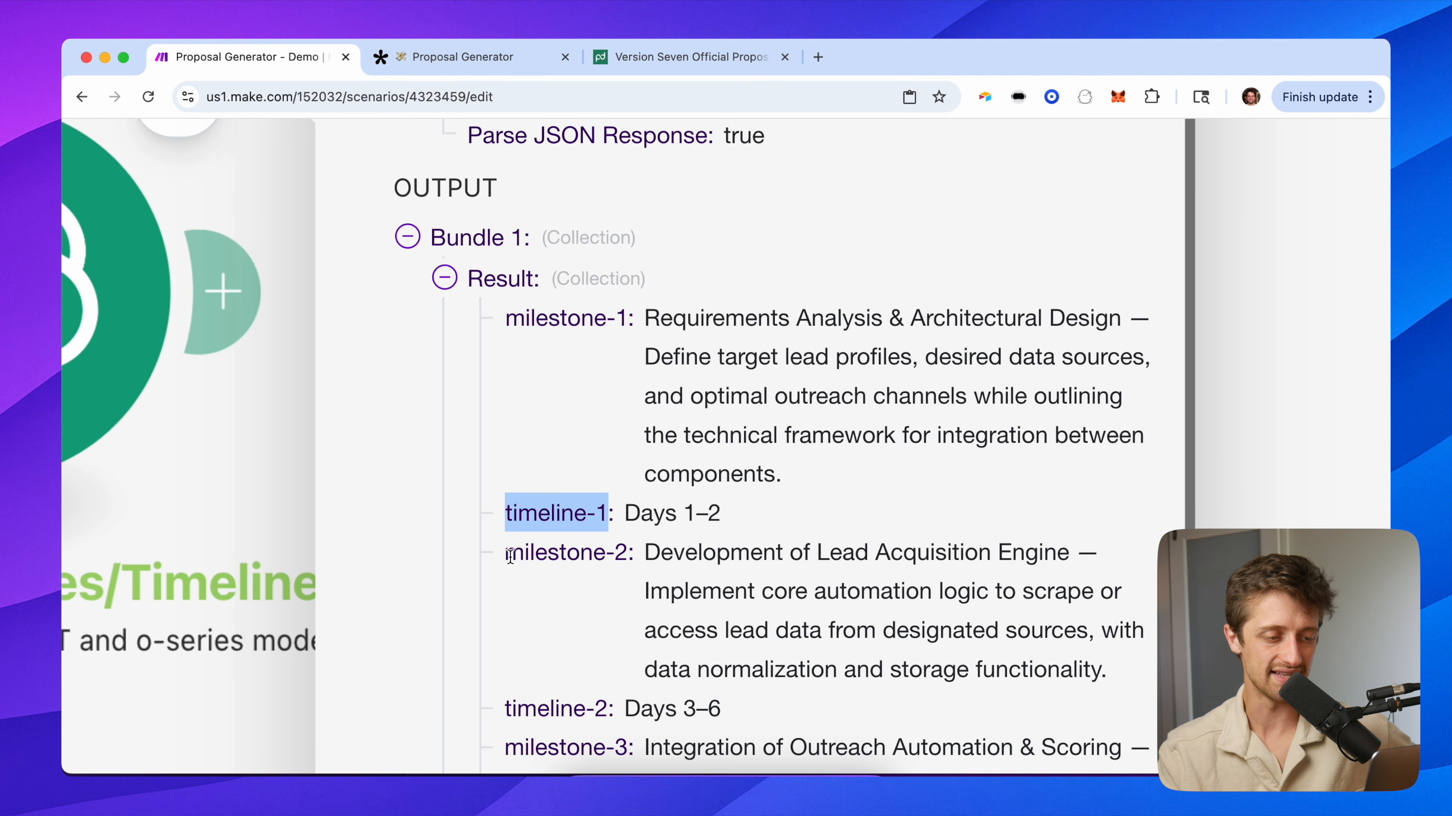
{"action": "left_click_drag", "start_coordinate": [506, 553], "coordinate": [620, 554]}
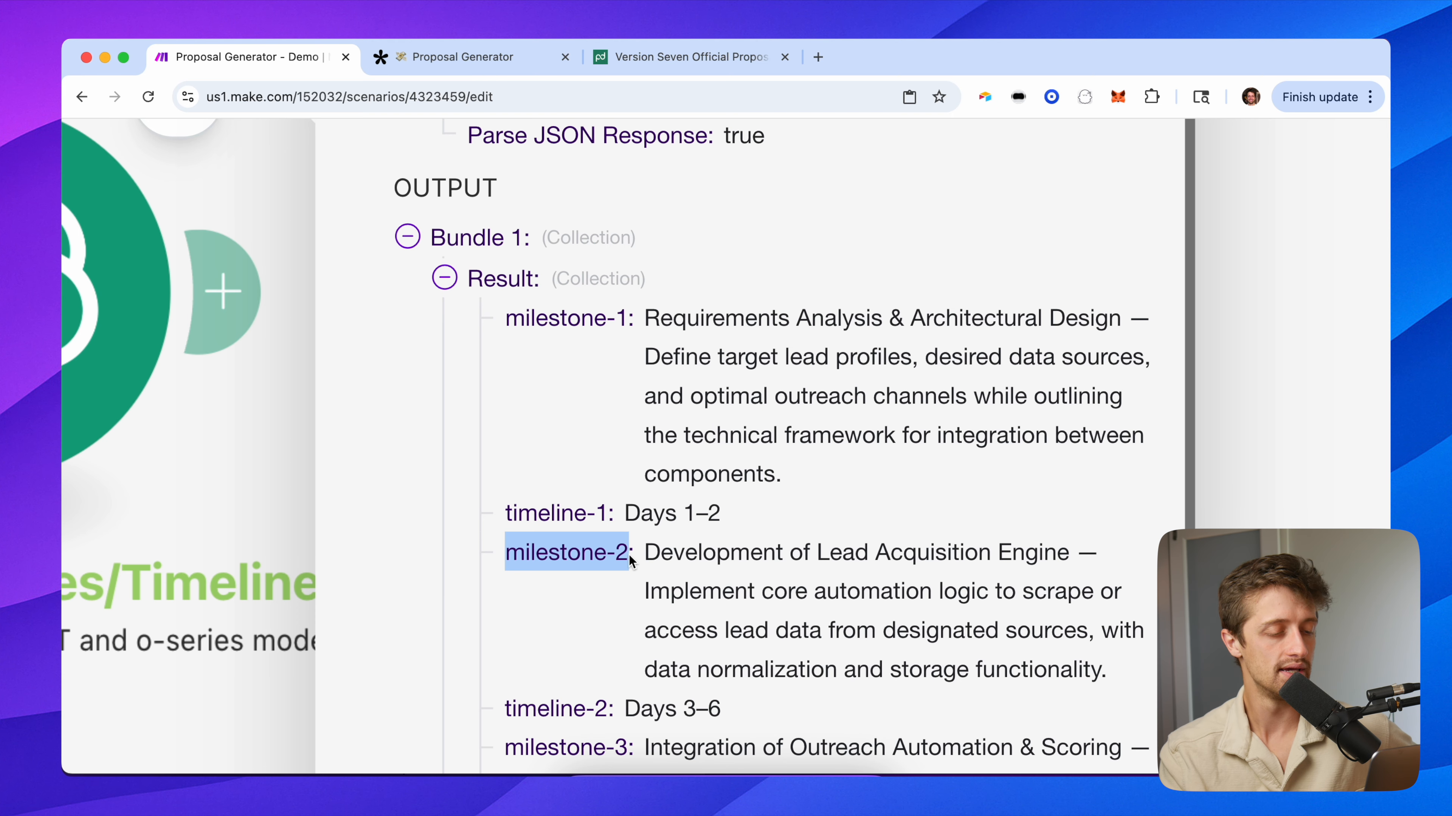
Append a PandaDoc 'Create a Document' module after Generate Milestones/Timelines and view the proposal template.
{"action": "left_click", "coordinate": [284, 438]}
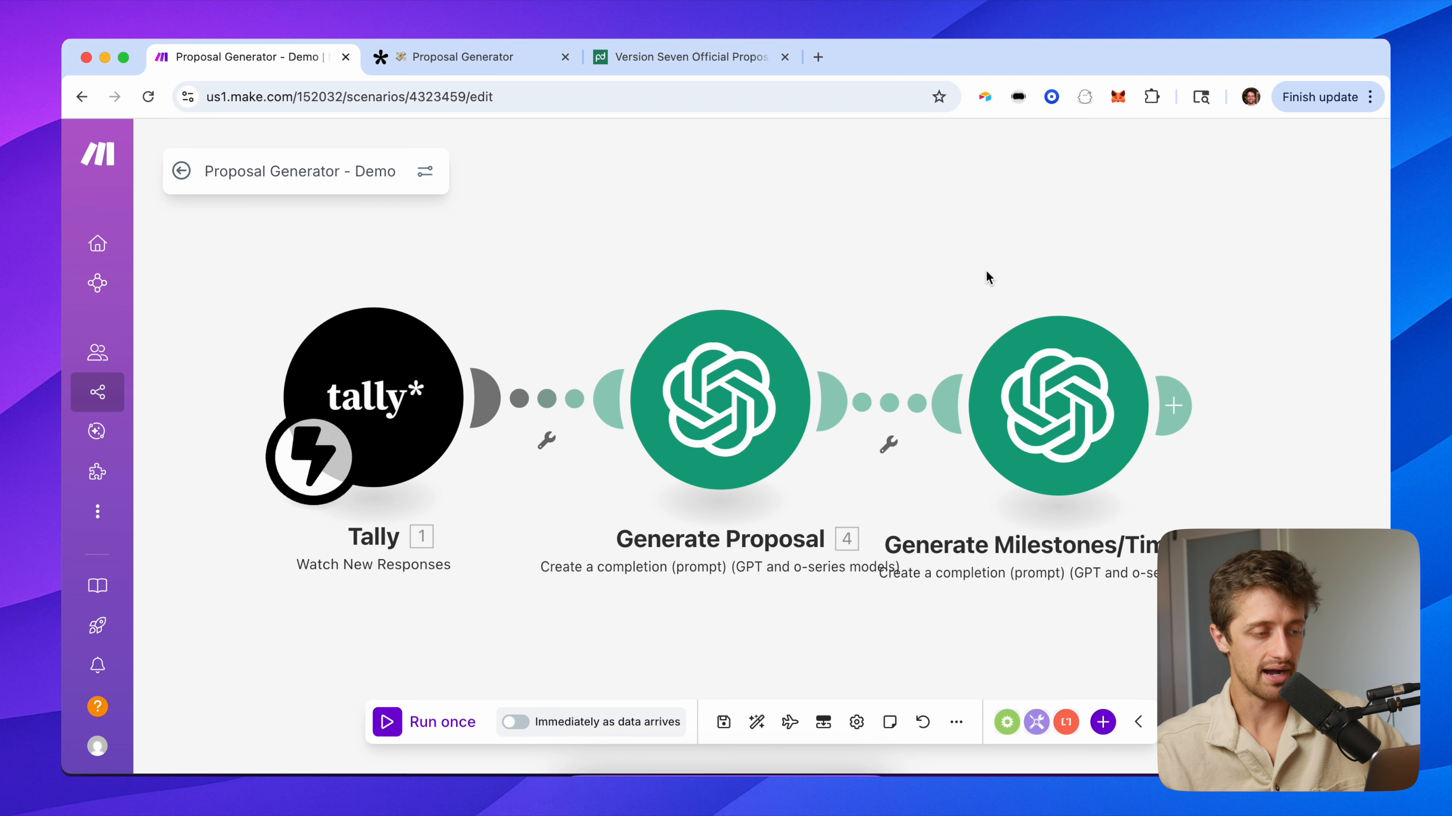
{"action": "left_click_drag", "start_coordinate": [988, 278], "coordinate": [449, 288]}
{"action": "left_click", "coordinate": [621, 423]}
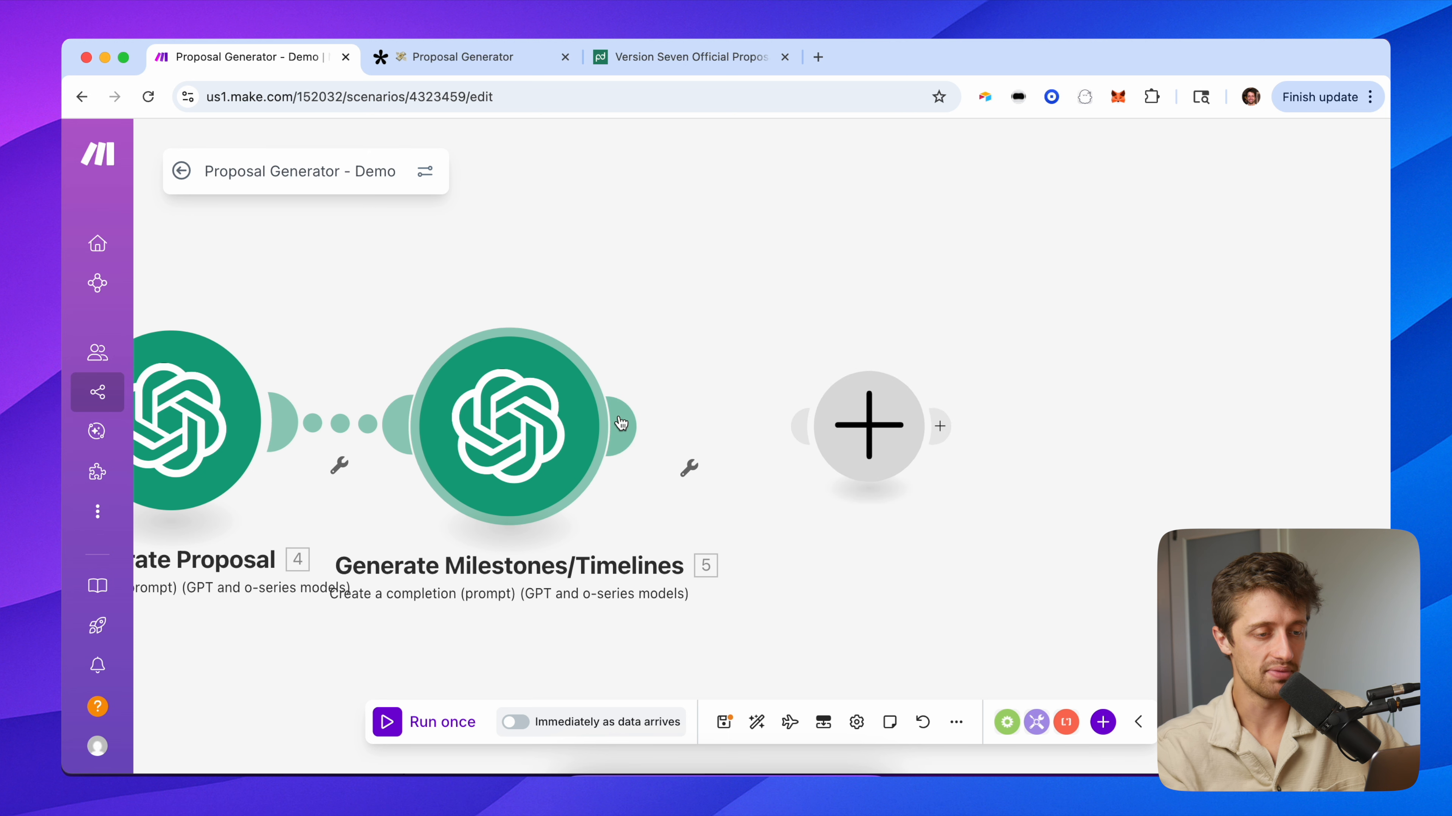
{"action": "type", "text": "panda"}
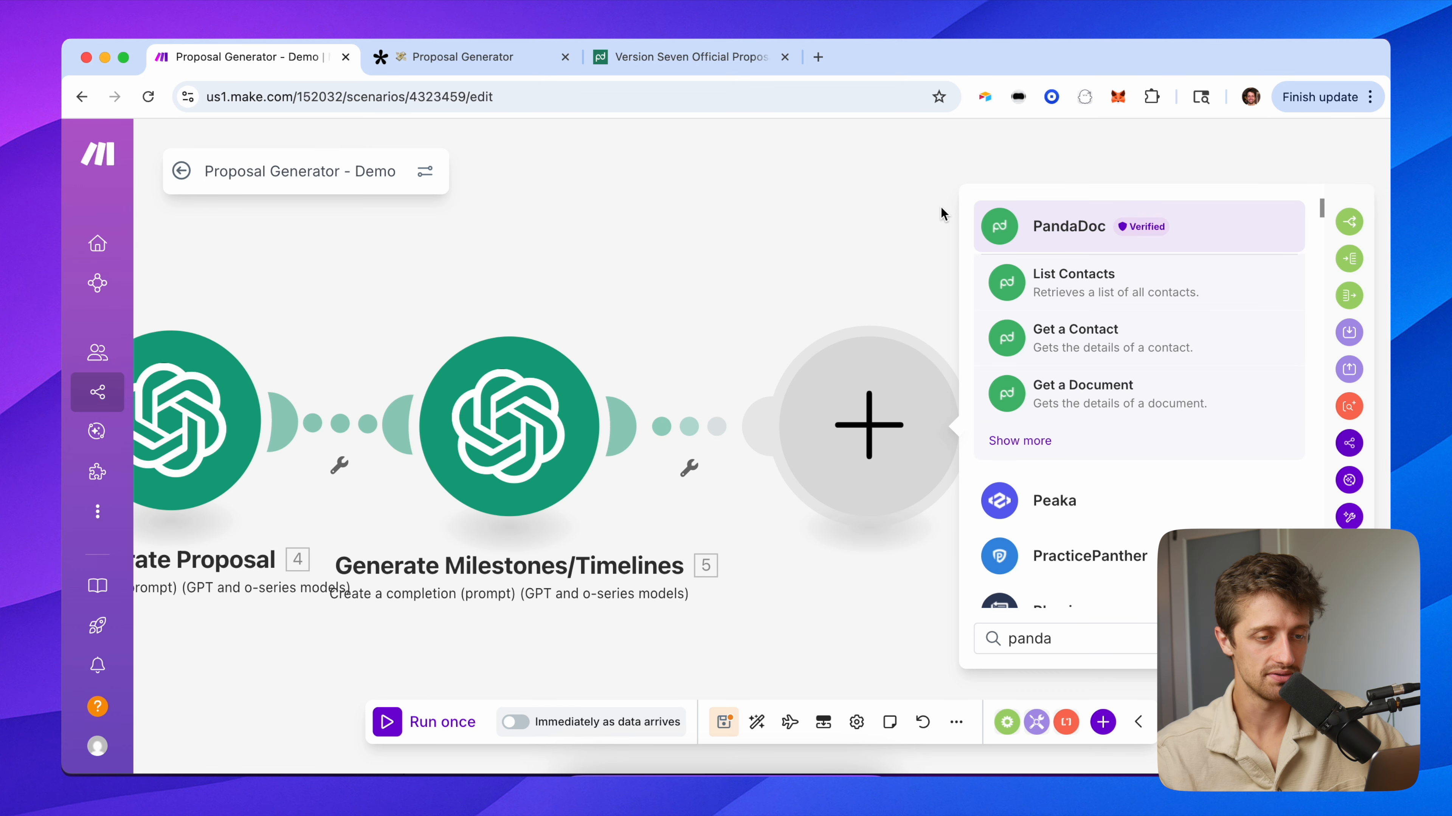
{"action": "left_click", "coordinate": [1030, 240]}
{"action": "left_click_drag", "start_coordinate": [752, 292], "coordinate": [438, 291]}
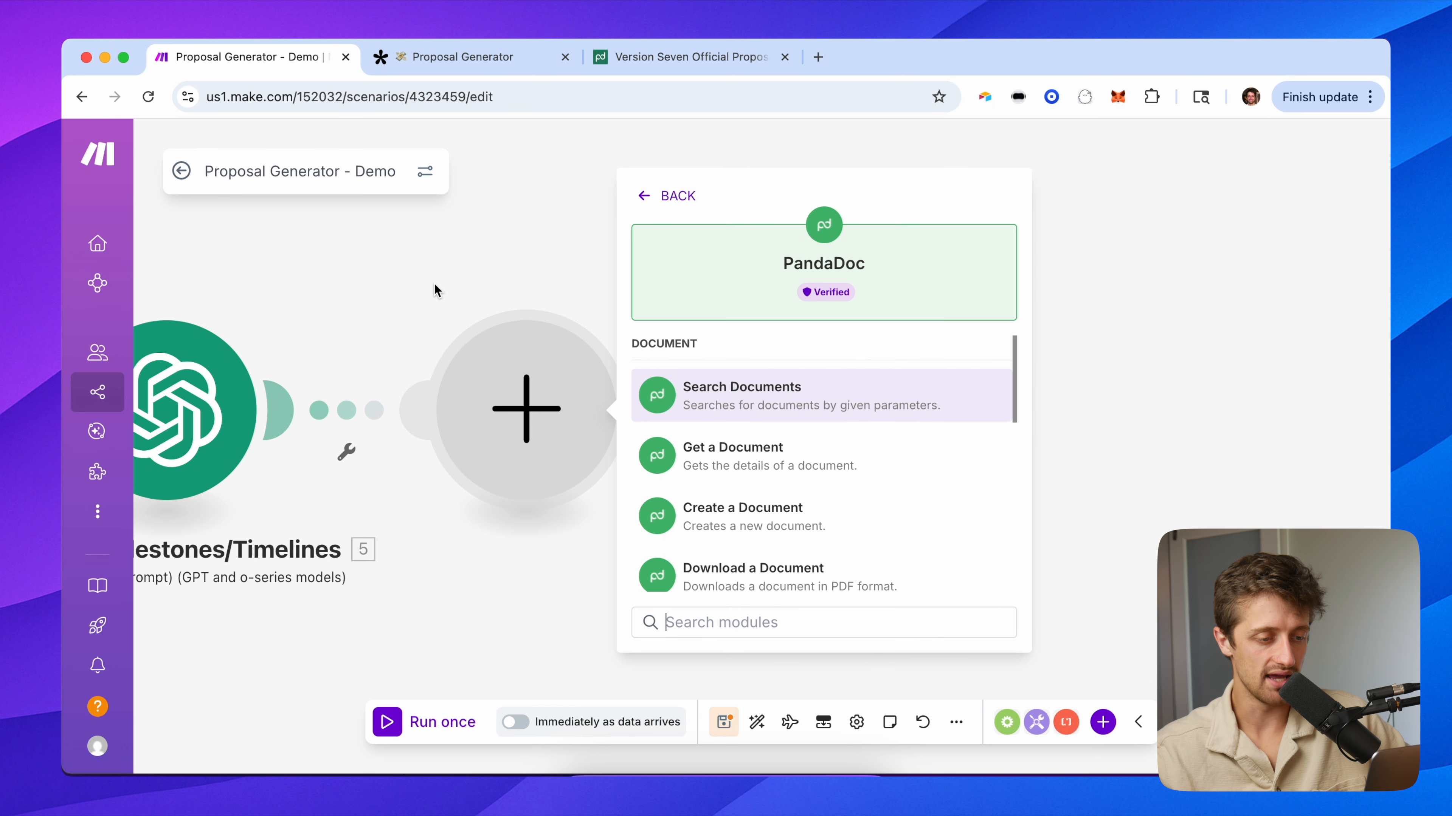
{"action": "left_click", "coordinate": [751, 532]}
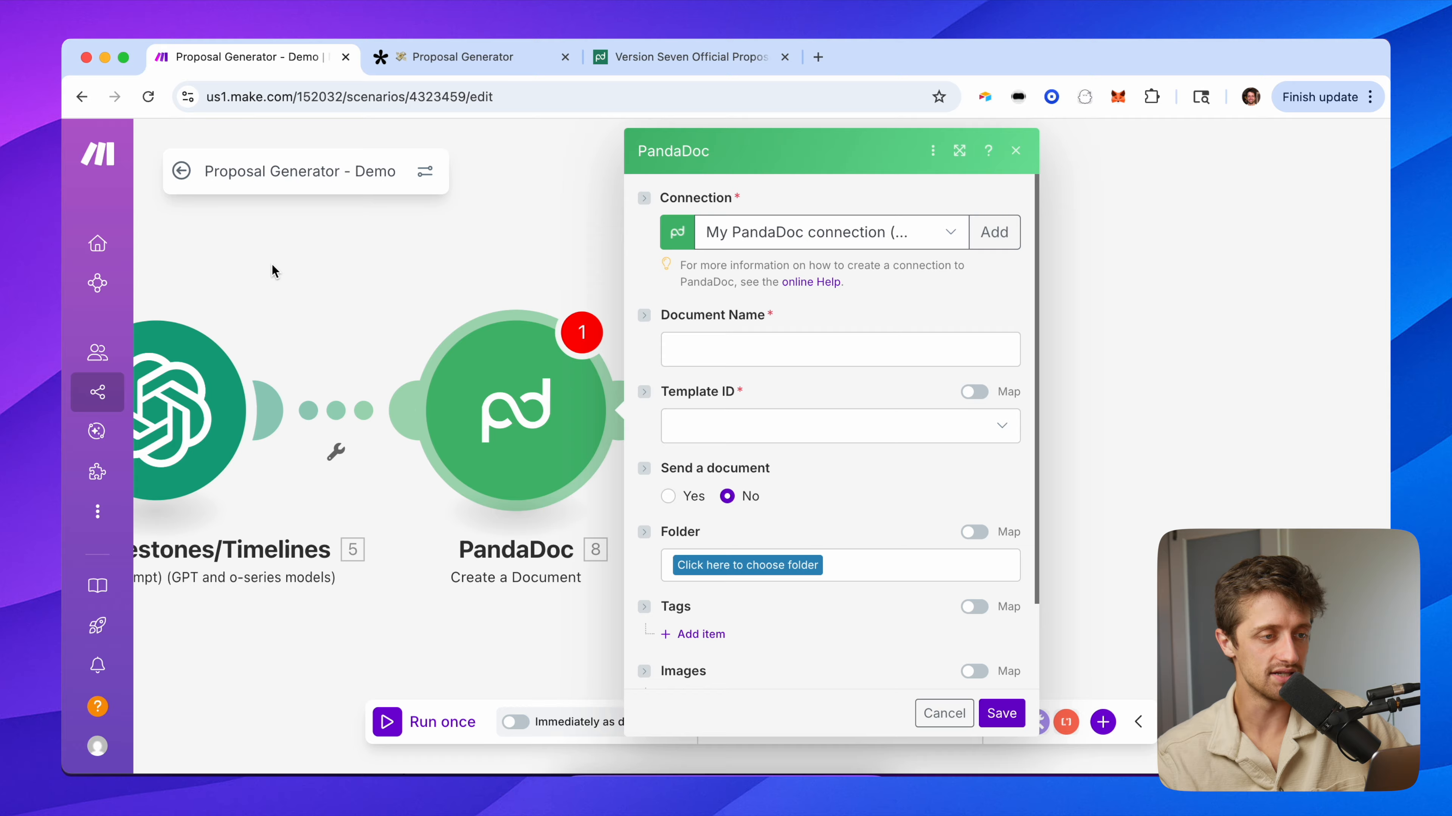
{"action": "left_click", "coordinate": [703, 56]}
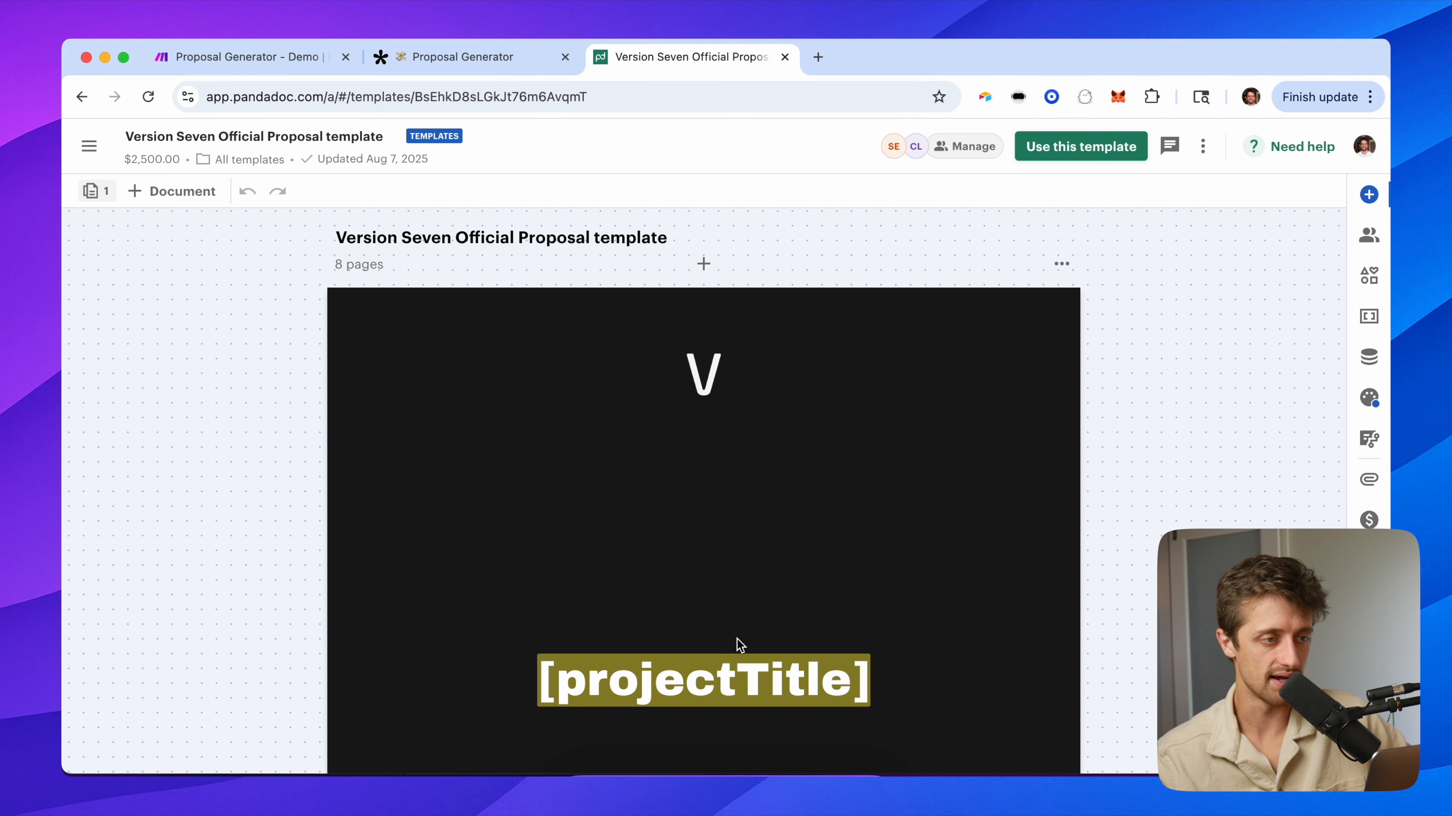
Map the generated result: title into the PandaDoc Document Name field.
{"action": "left_click", "coordinate": [286, 73]}
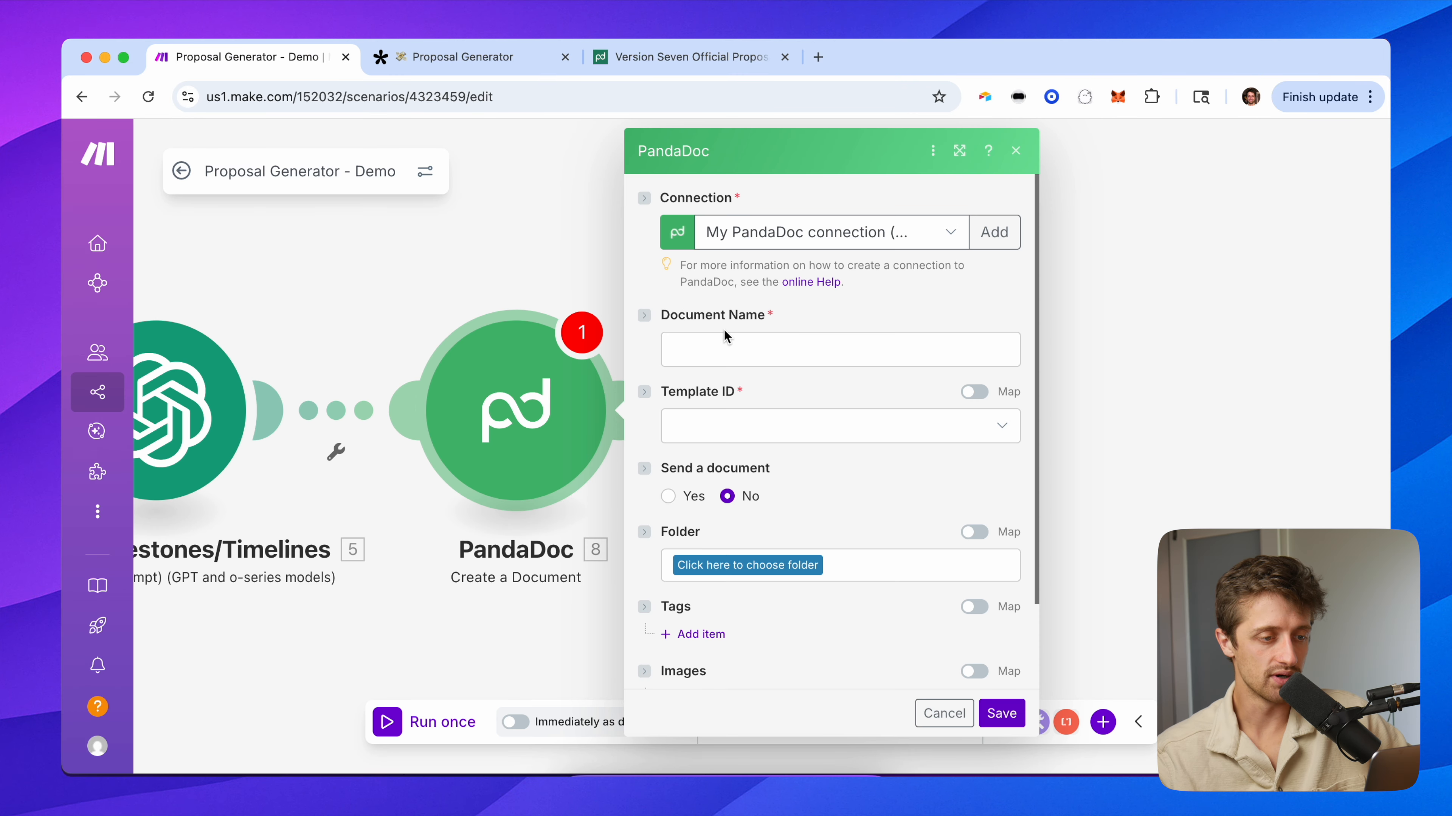
{"action": "left_click", "coordinate": [724, 344]}
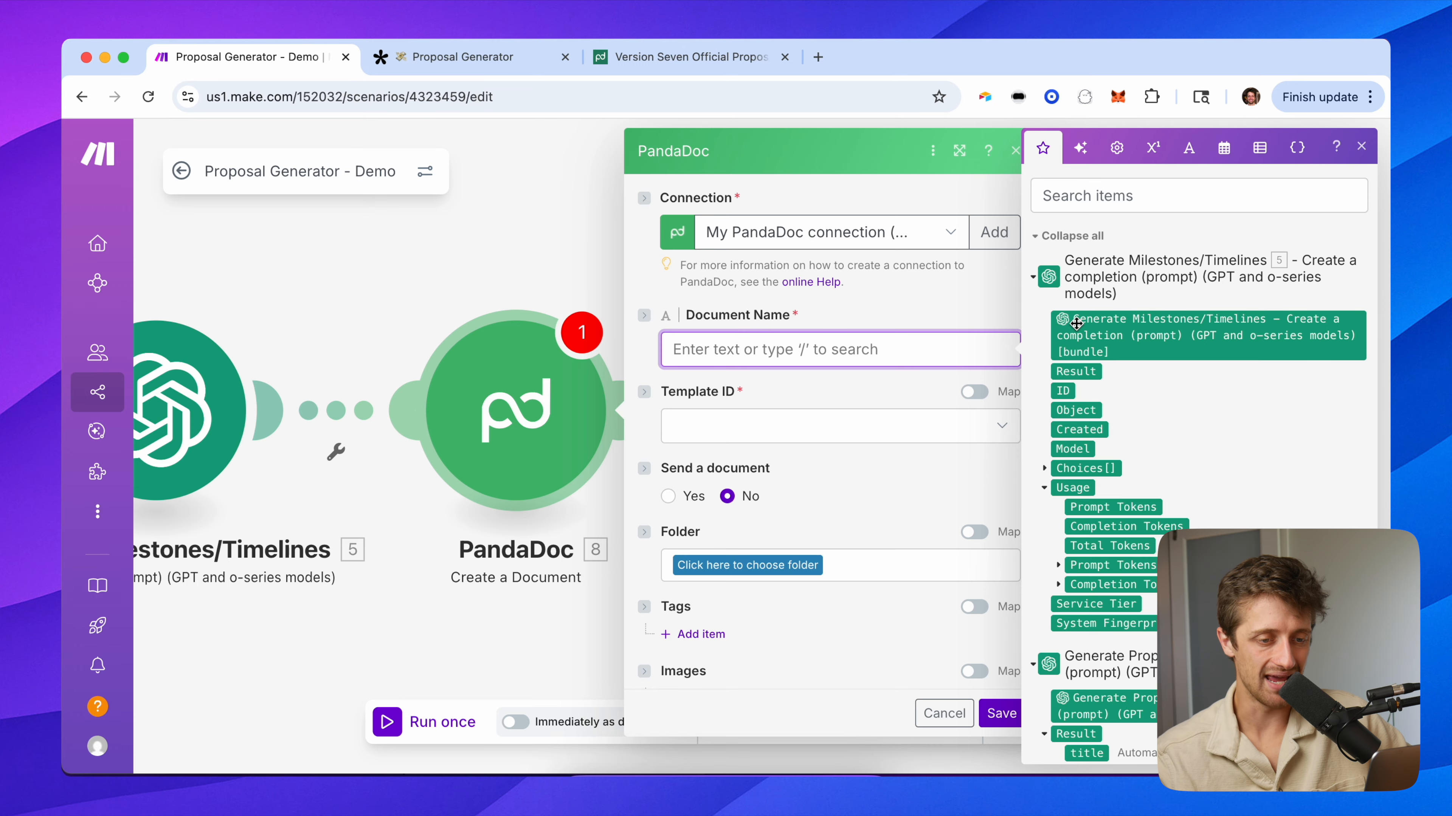
{"action": "scroll", "coordinate": [1086, 400], "scroll_direction": "down", "scroll_amount": 5}
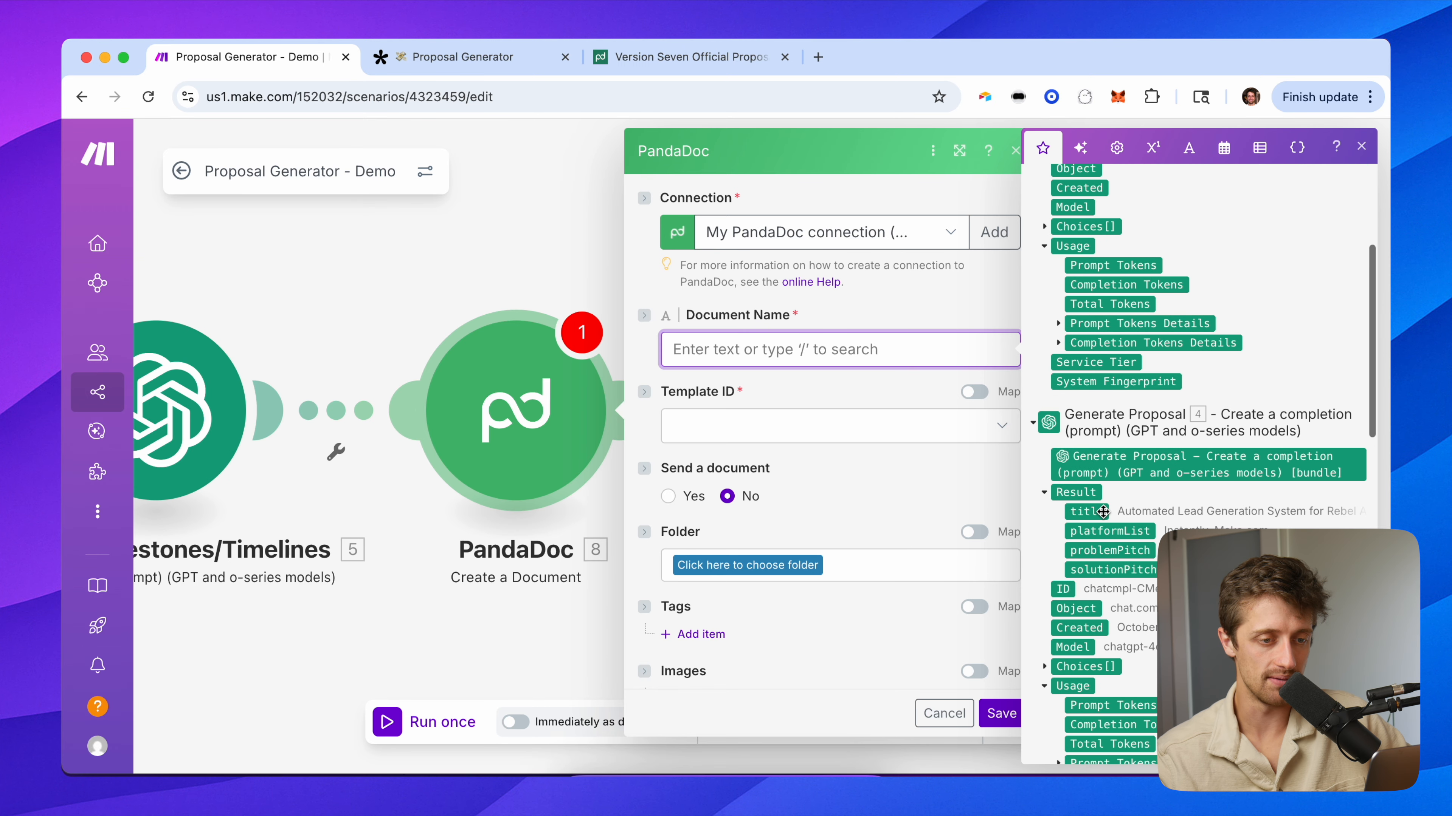
{"action": "left_click", "coordinate": [1102, 512]}
{"action": "left_click", "coordinate": [777, 384]}
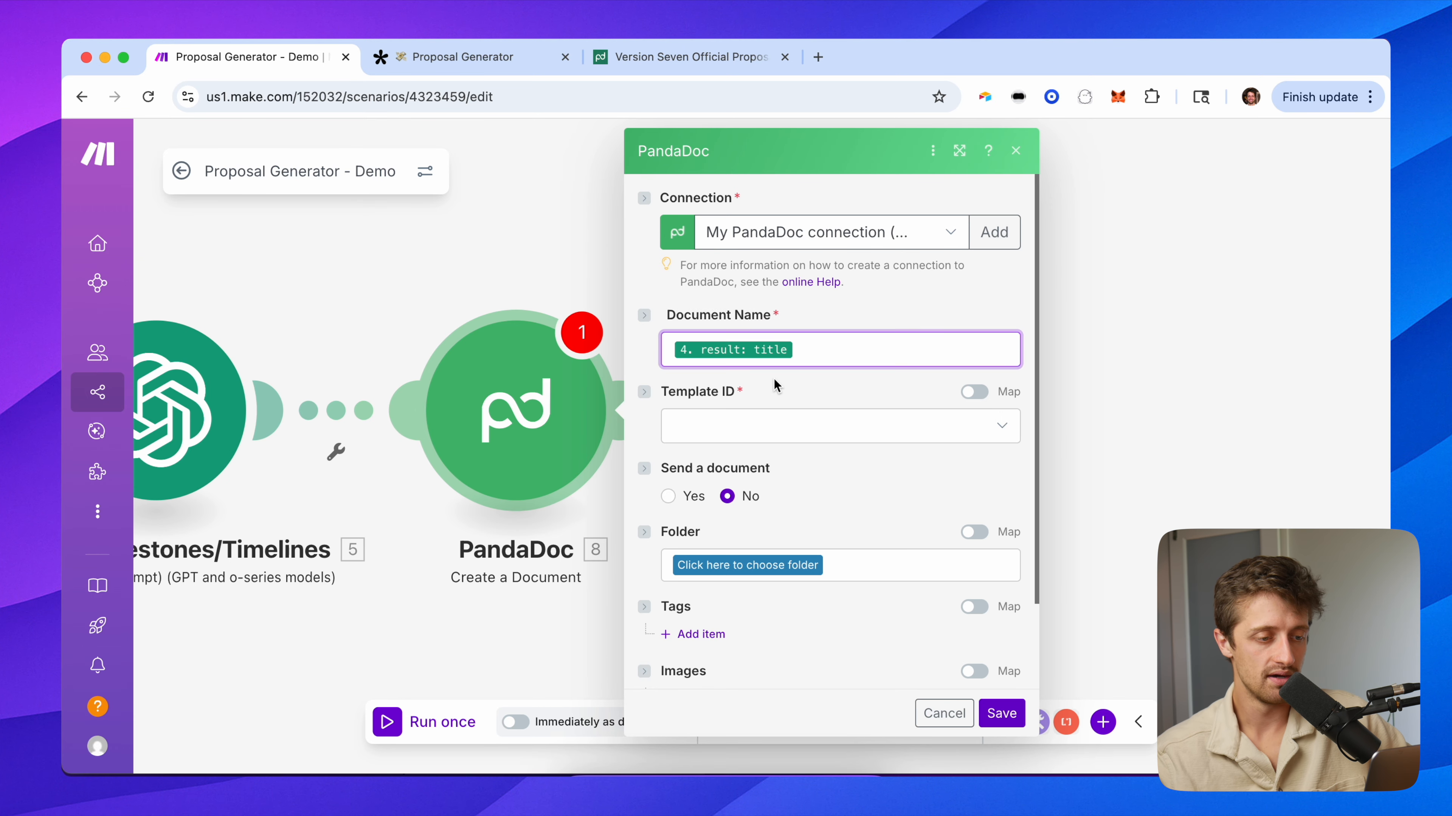
Select the Version Seven Official Proposal template and compare its placeholders with the module fields.
{"action": "scroll", "coordinate": [776, 384], "scroll_direction": "down", "scroll_amount": 2}
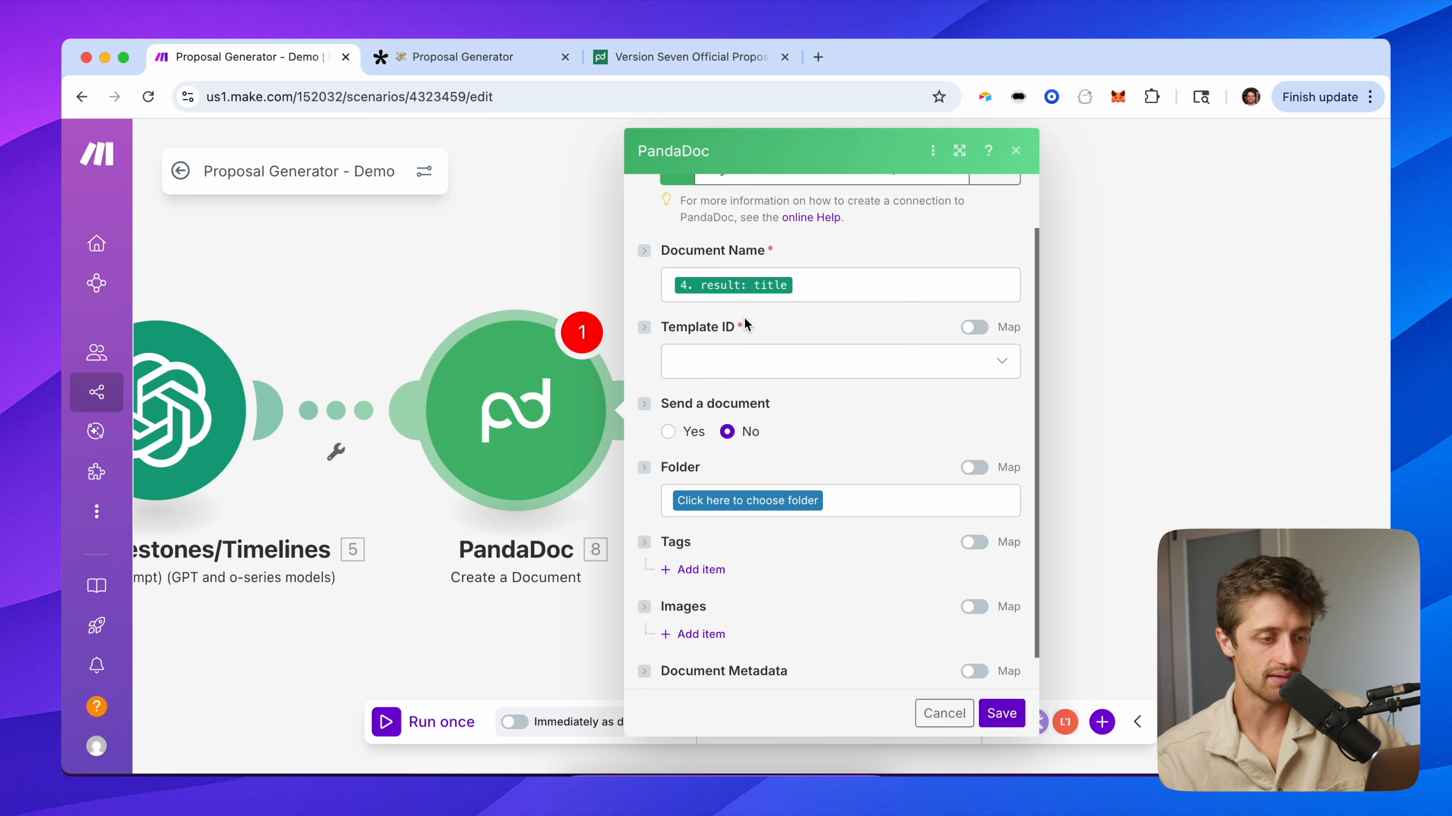
{"action": "left_click", "coordinate": [737, 362]}
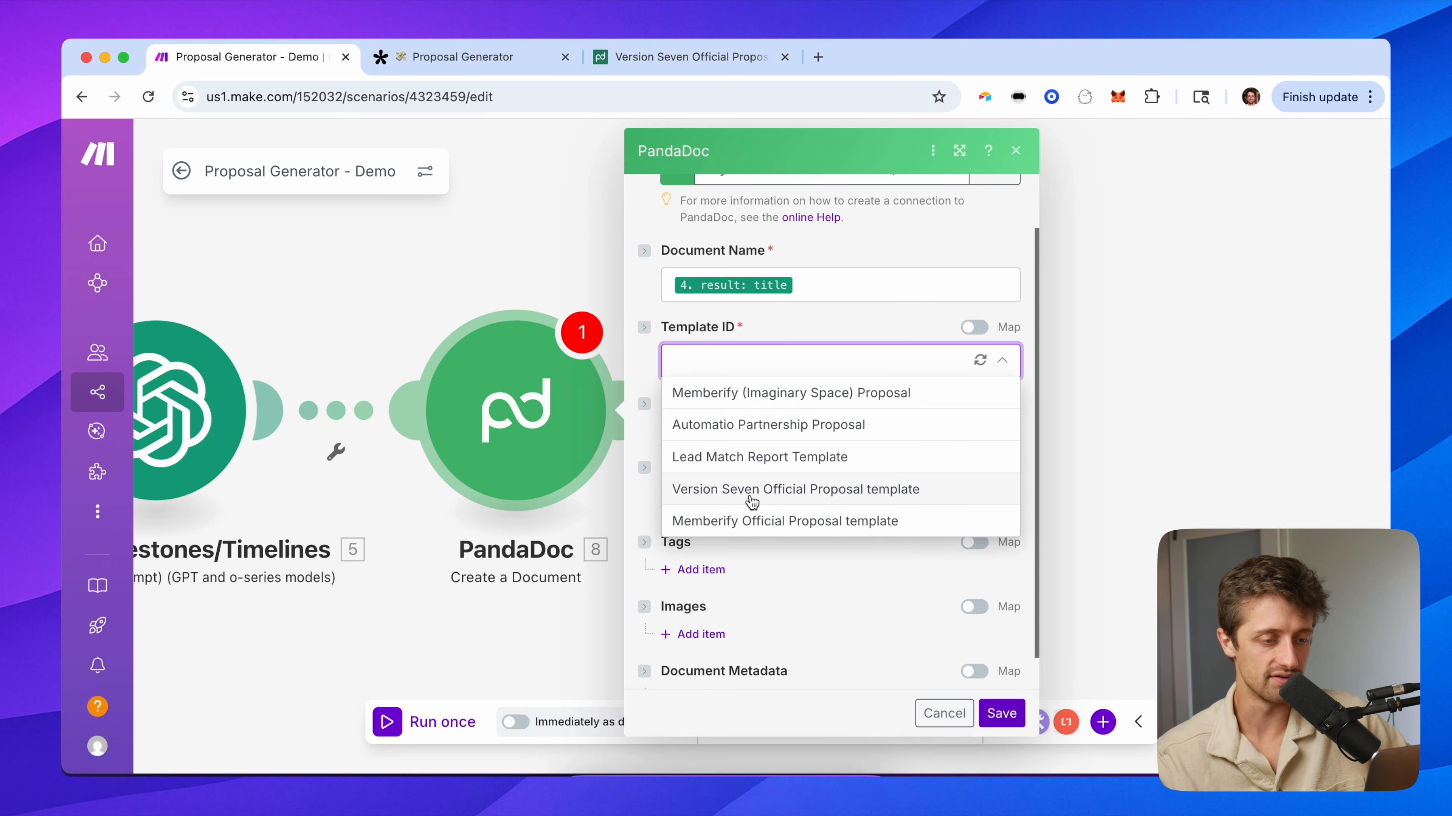
{"action": "left_click", "coordinate": [751, 501]}
{"action": "left_click", "coordinate": [719, 67]}
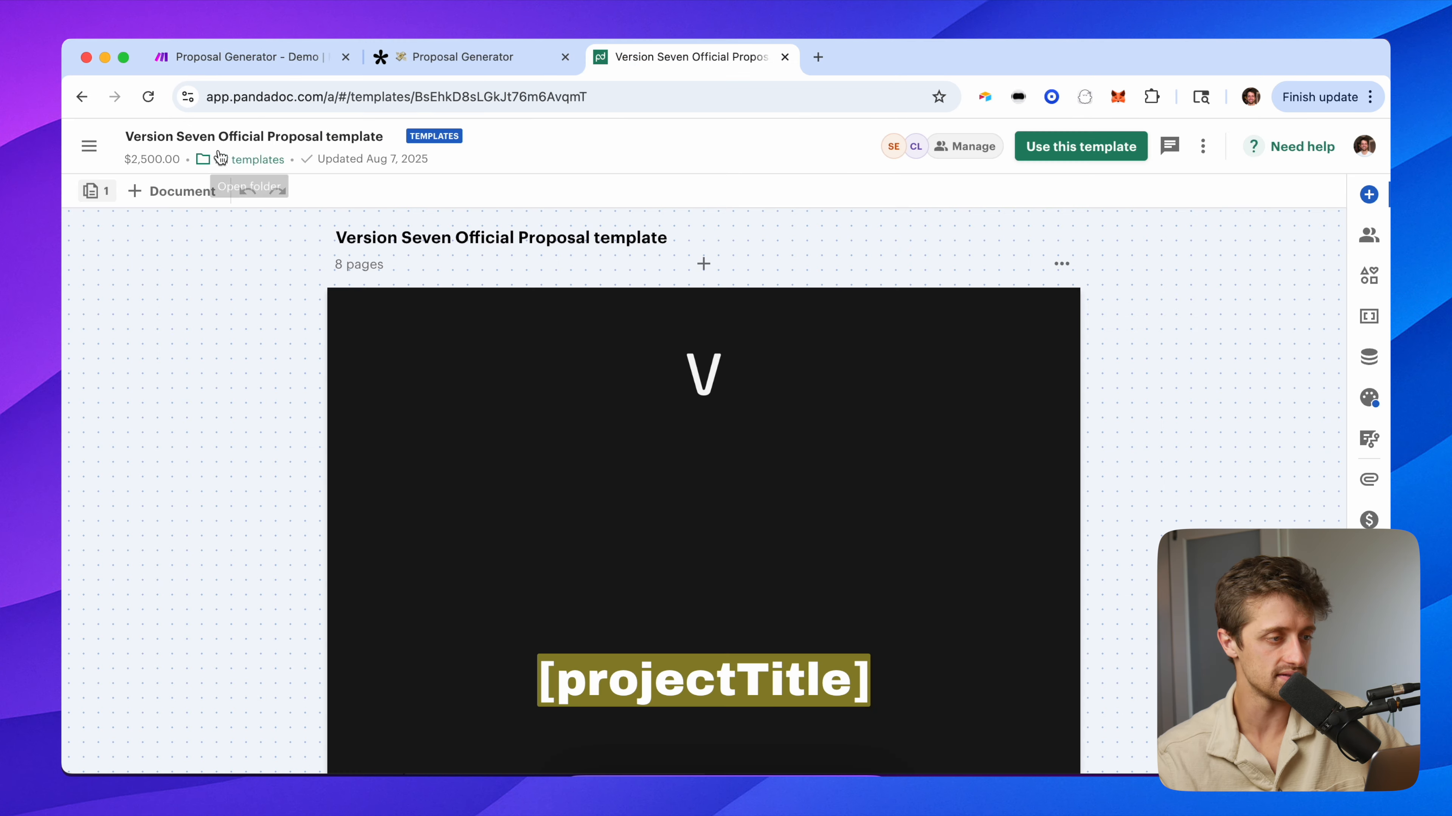
{"action": "left_click", "coordinate": [228, 70]}
{"action": "scroll", "coordinate": [722, 464], "scroll_direction": "down", "scroll_amount": 1}
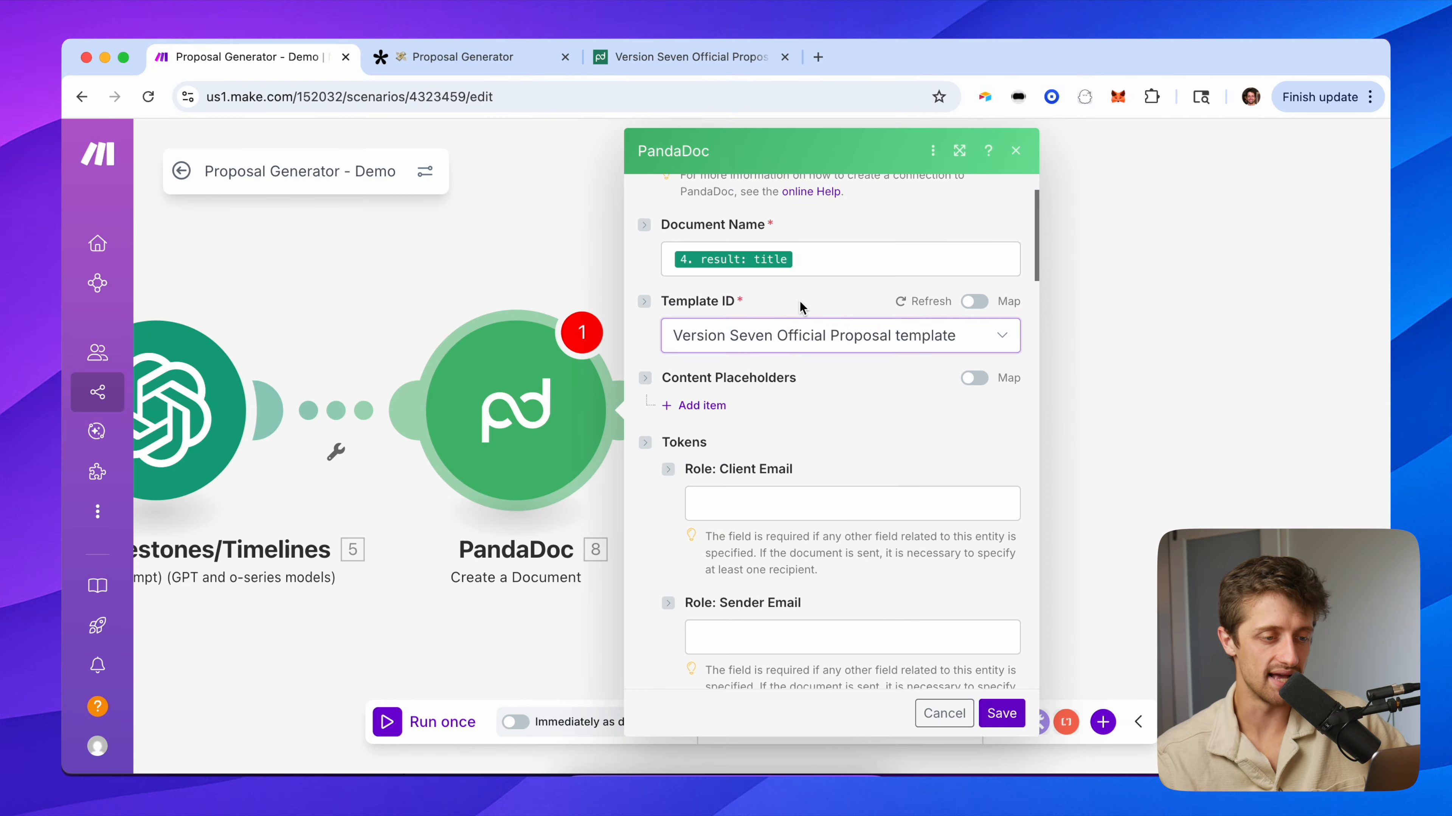
{"action": "scroll", "coordinate": [797, 366], "scroll_direction": "down", "scroll_amount": 2}
{"action": "scroll", "coordinate": [787, 423], "scroll_direction": "down", "scroll_amount": 1}
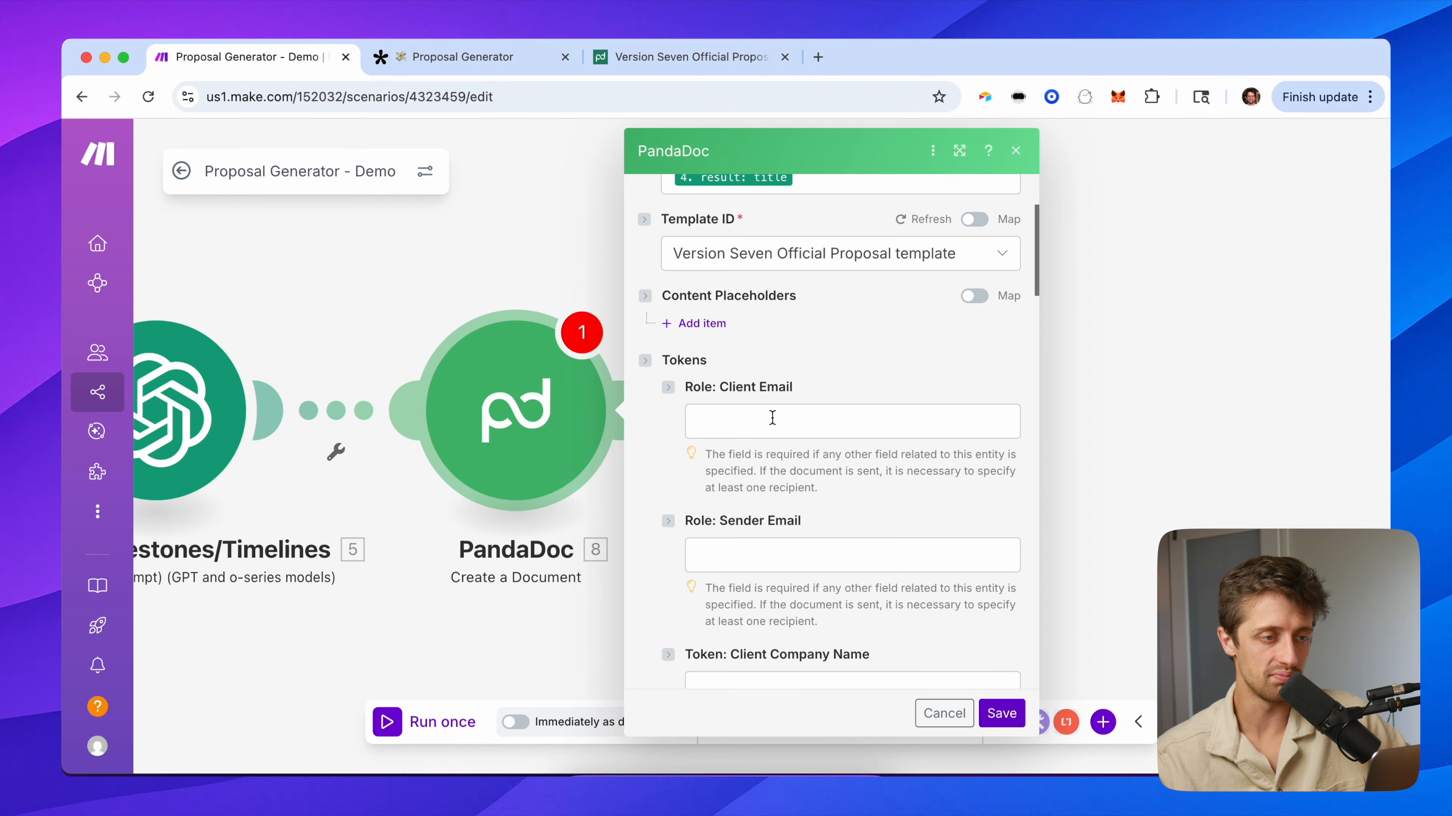
{"action": "left_click", "coordinate": [680, 57]}
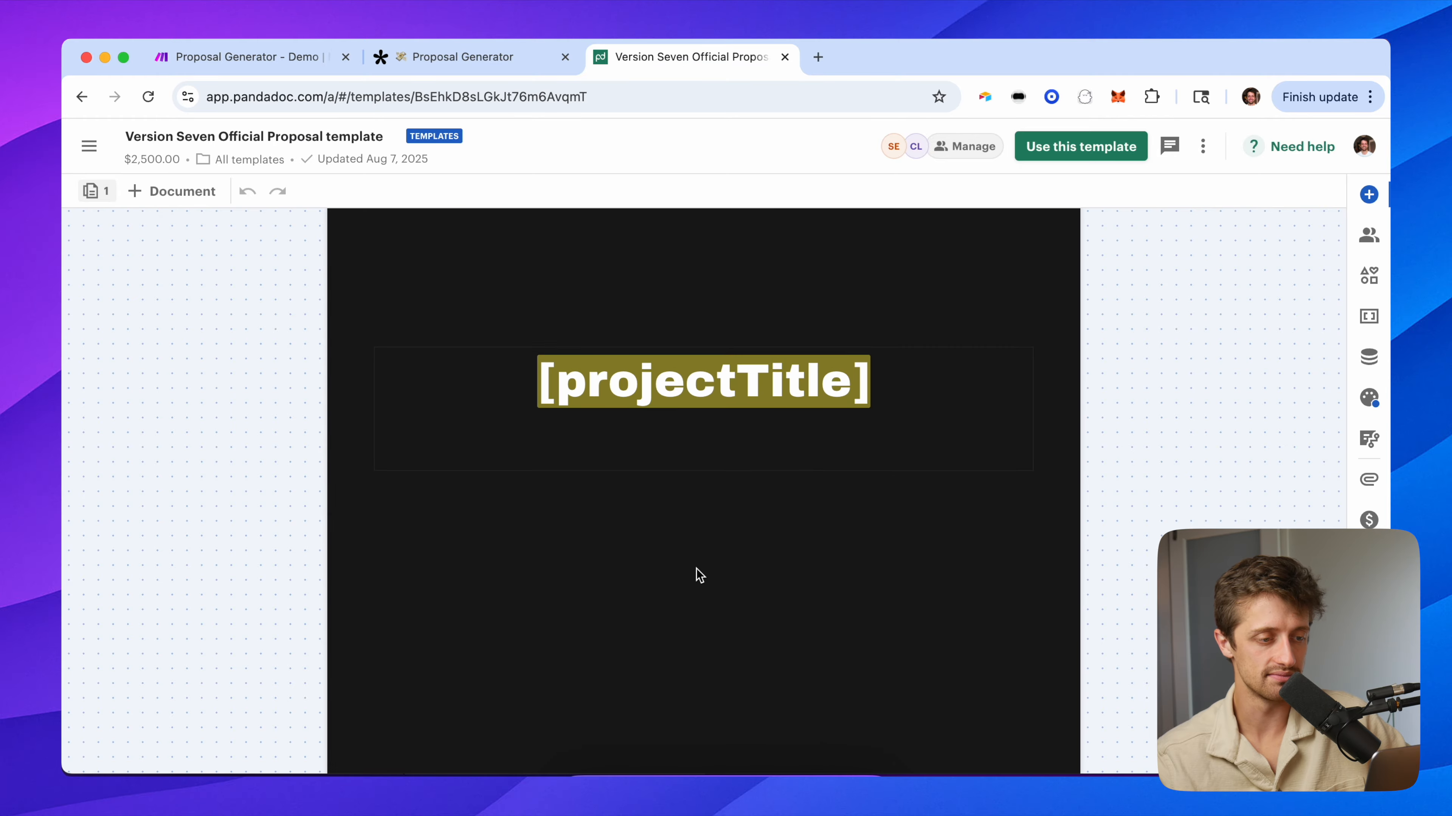
{"action": "scroll", "coordinate": [696, 577], "scroll_direction": "down", "scroll_amount": 5}
{"action": "left_click", "coordinate": [257, 59]}
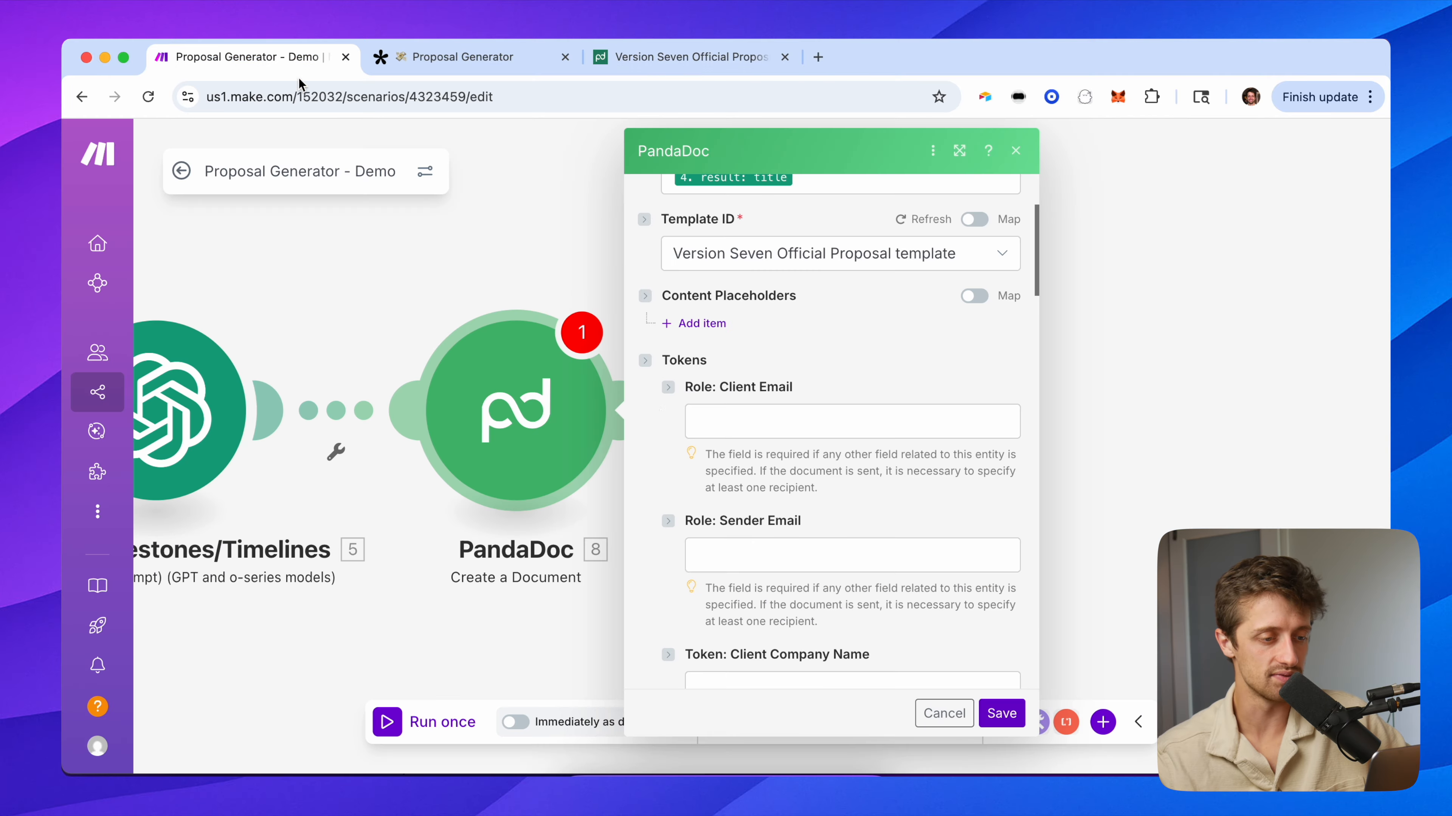
Map the Tally Email answer into Client Email after checking the form's Email question.
{"action": "left_click", "coordinate": [792, 419]}
{"action": "left_click", "coordinate": [776, 566]}
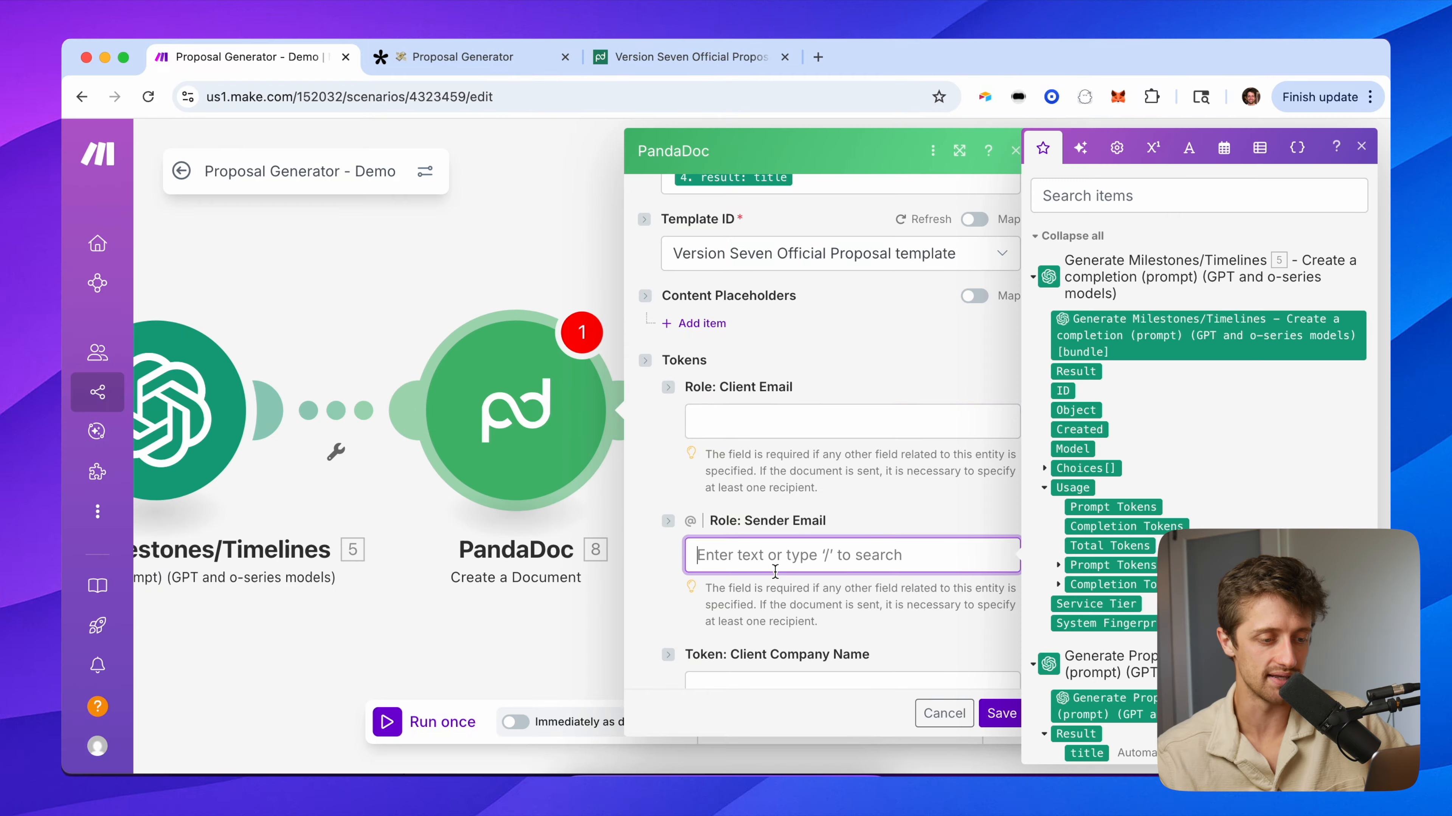
{"action": "left_click", "coordinate": [661, 485]}
{"action": "scroll", "coordinate": [662, 441], "scroll_direction": "down", "scroll_amount": 1}
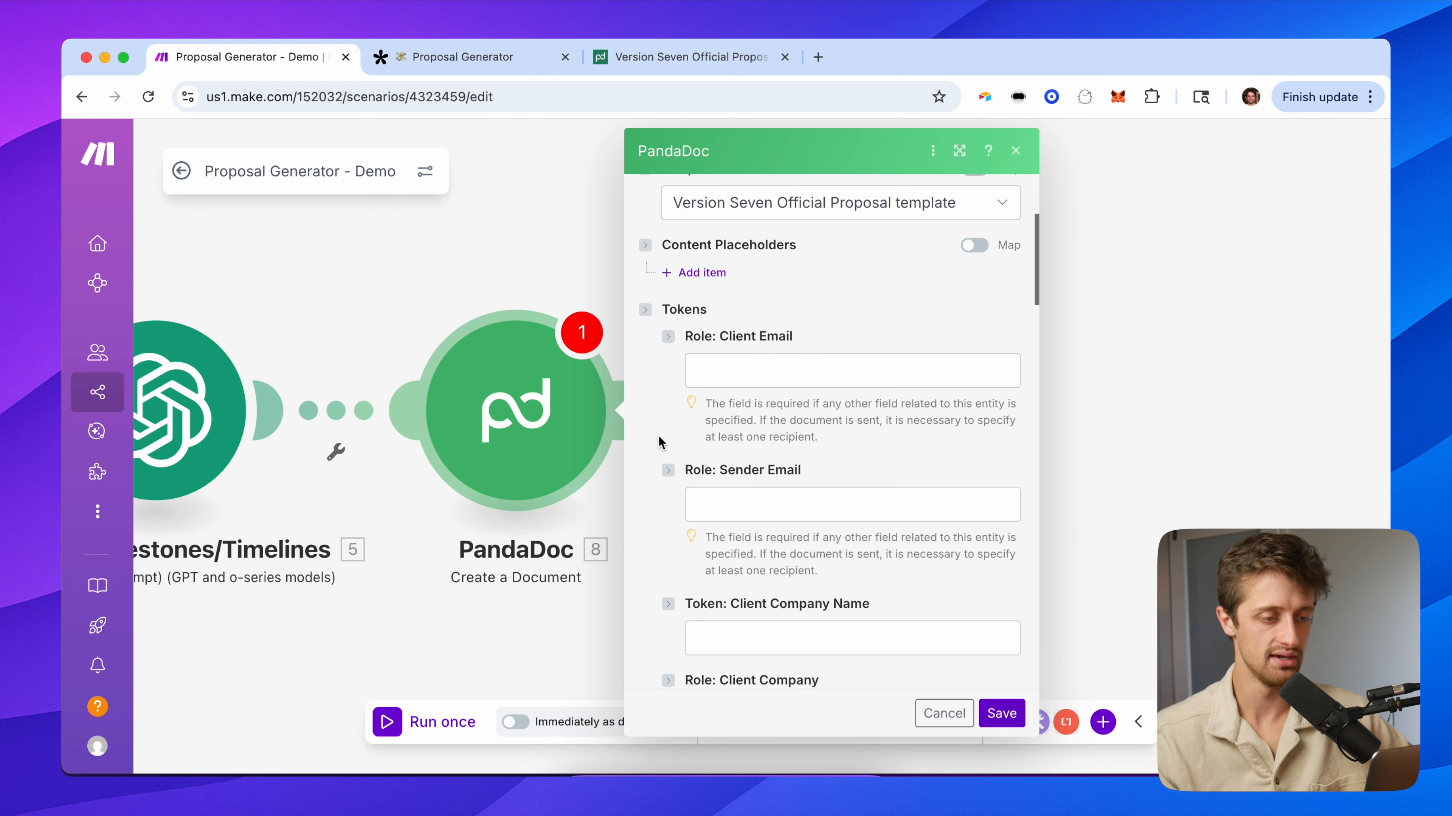
{"action": "left_click", "coordinate": [737, 376]}
{"action": "left_click_drag", "start_coordinate": [494, 273], "coordinate": [196, 284]}
{"action": "left_click", "coordinate": [553, 316]}
{"action": "left_click", "coordinate": [451, 372]}
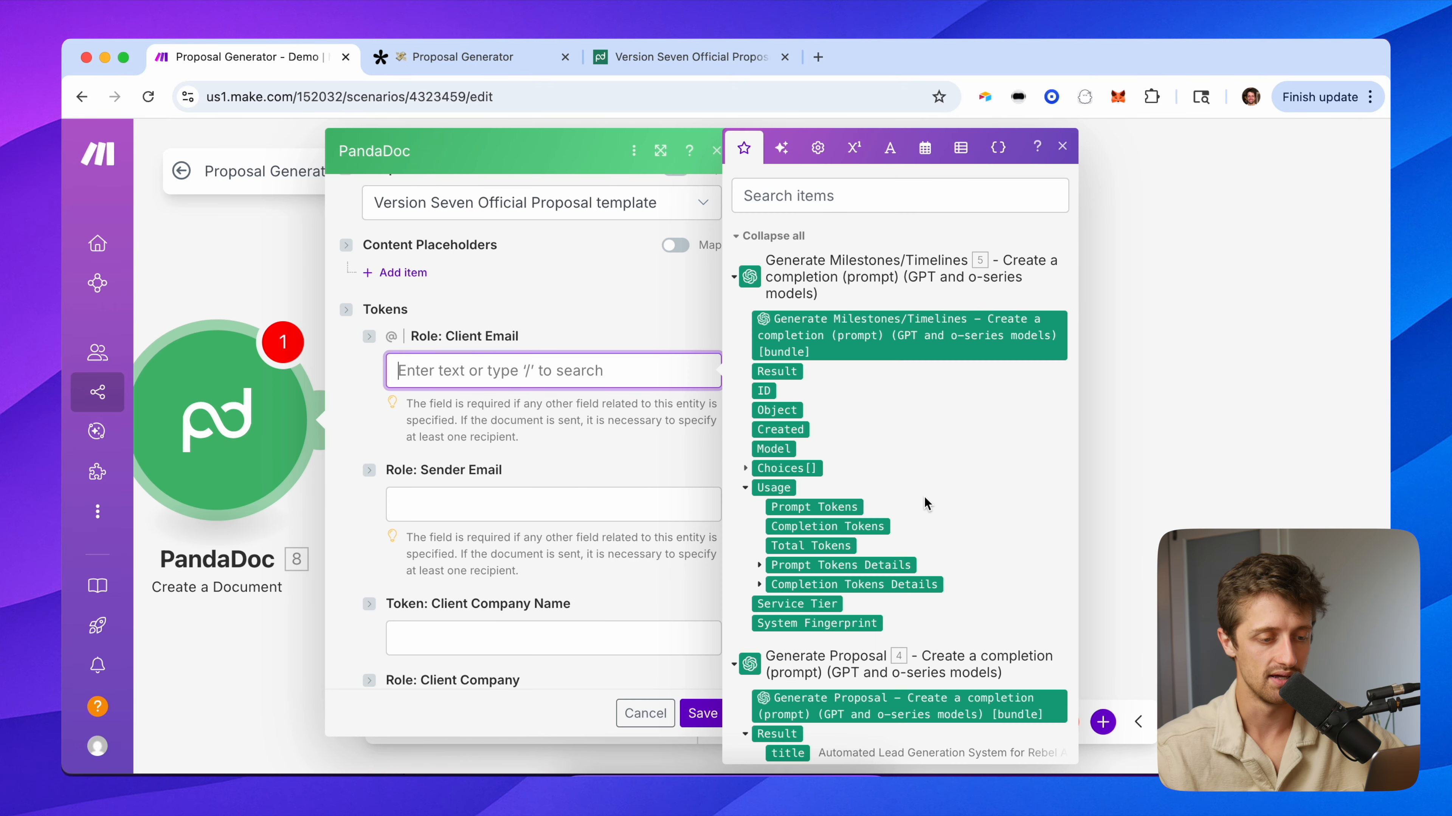
{"action": "scroll", "coordinate": [926, 508], "scroll_direction": "down", "scroll_amount": 10}
{"action": "scroll", "coordinate": [825, 374], "scroll_direction": "down", "scroll_amount": 2}
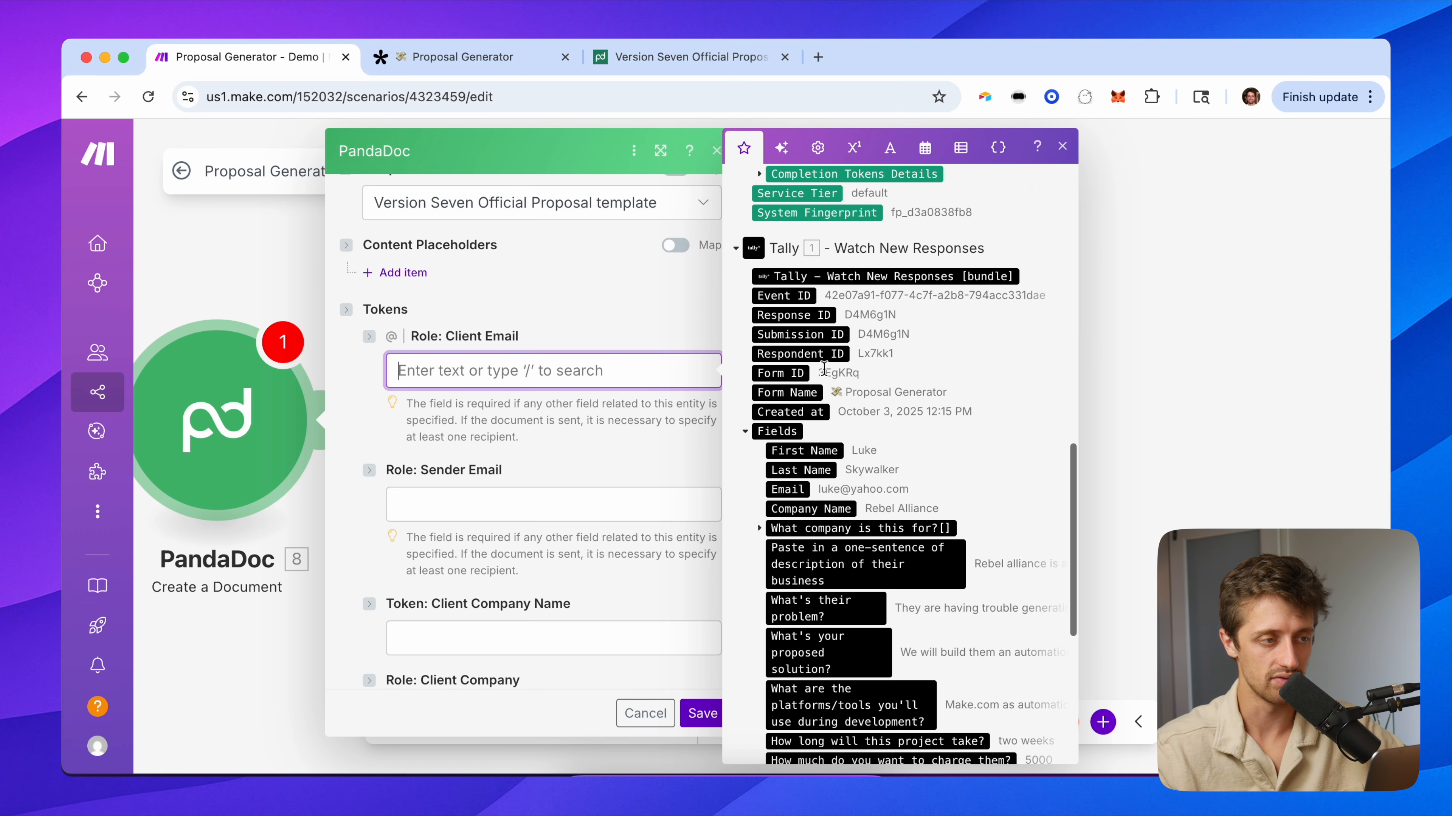
{"action": "left_click", "coordinate": [482, 70]}
{"action": "left_click", "coordinate": [148, 97]}
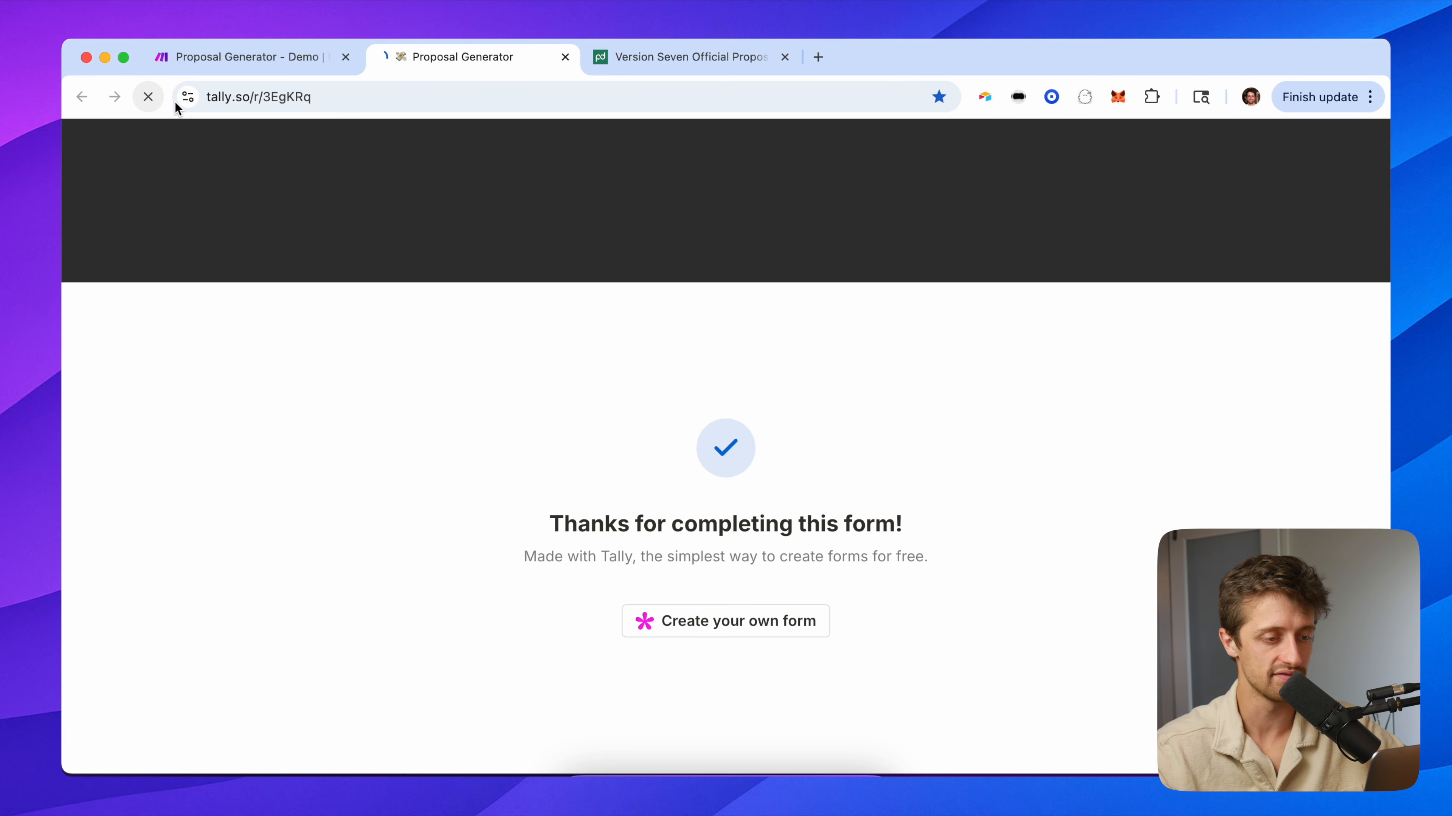
{"action": "left_click", "coordinate": [491, 672]}
{"action": "scroll", "coordinate": [493, 666], "scroll_direction": "down", "scroll_amount": 2}
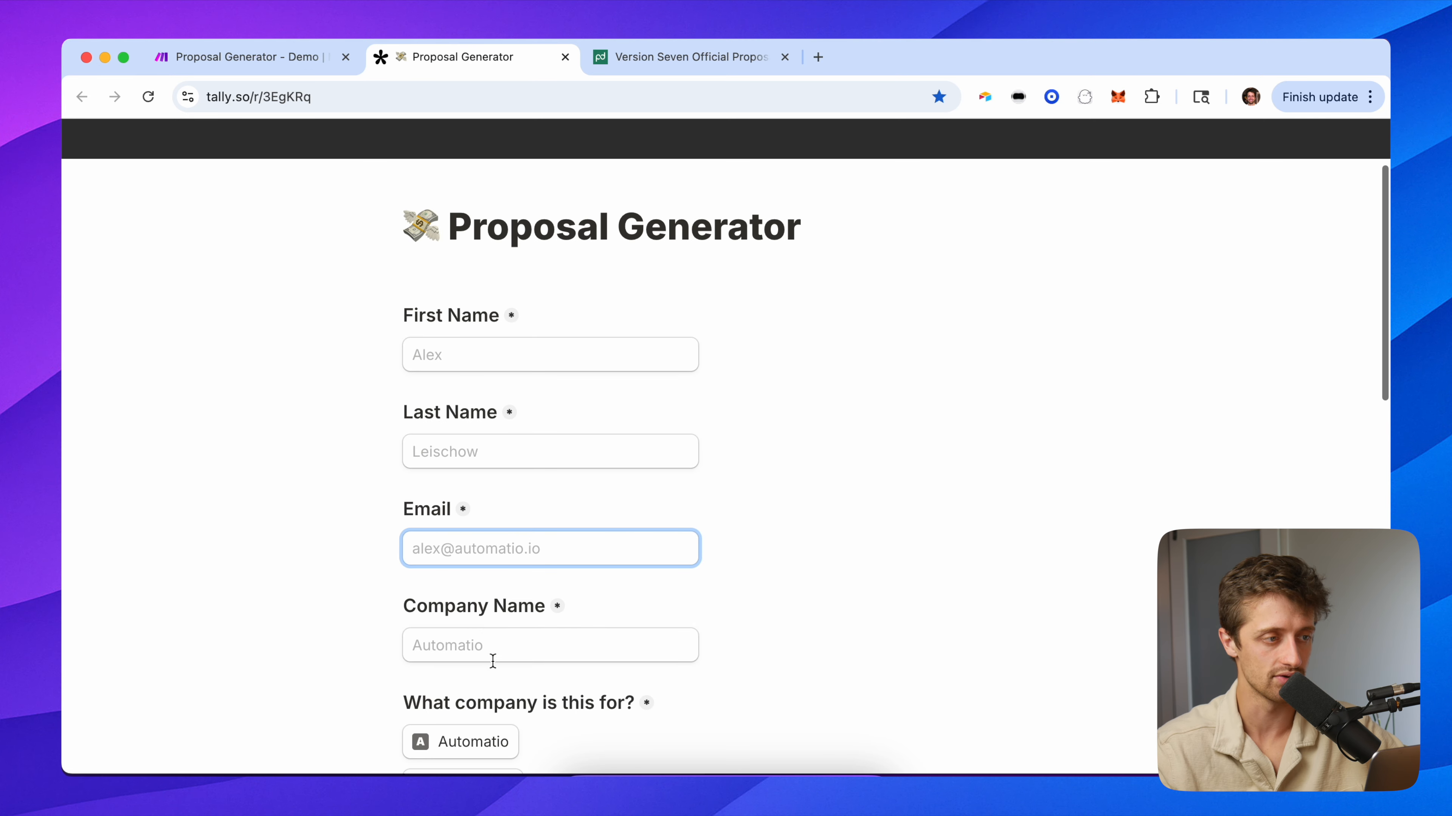
{"action": "left_click", "coordinate": [221, 58]}
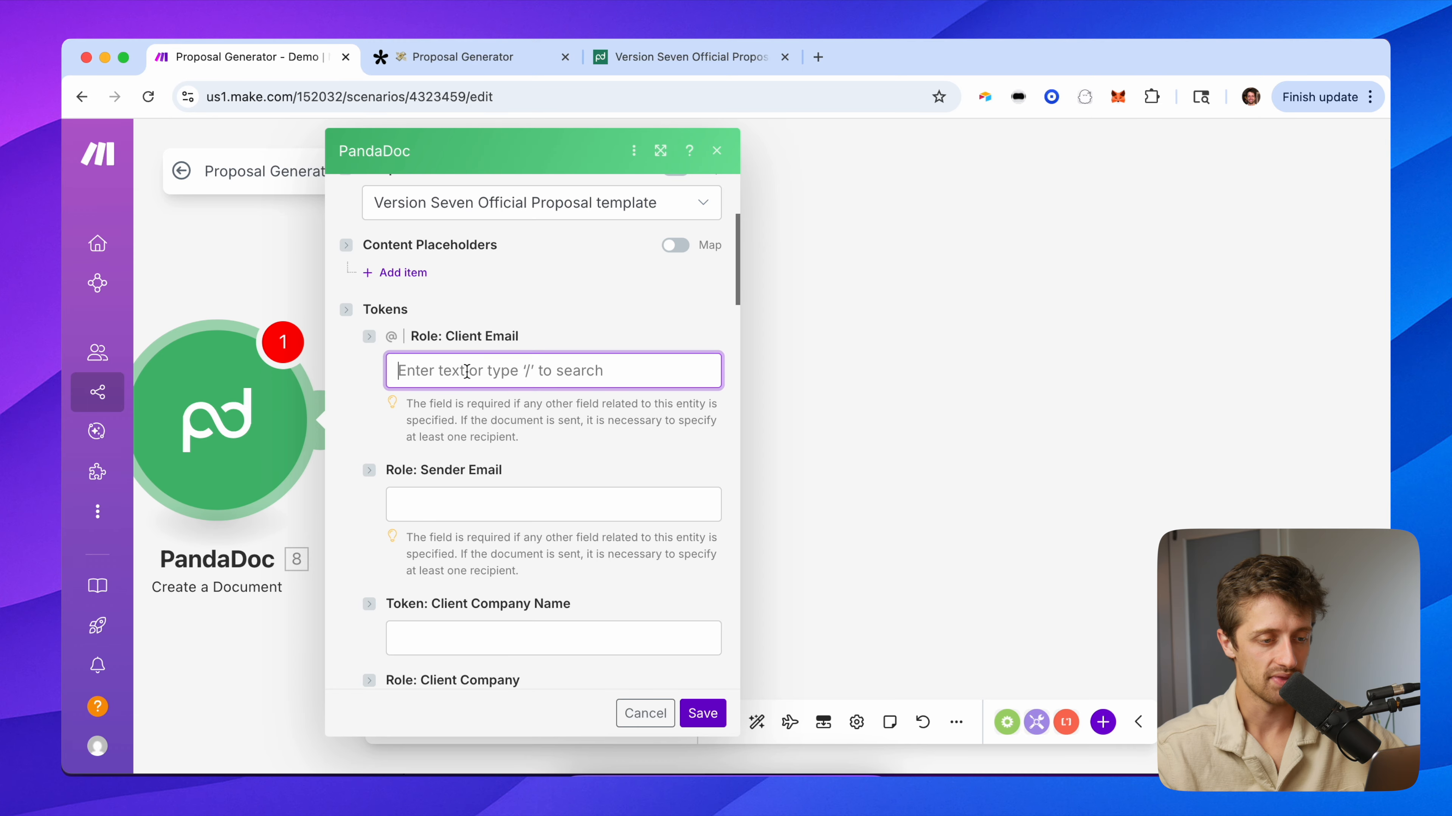
{"action": "scroll", "coordinate": [947, 531], "scroll_direction": "down", "scroll_amount": 10}
{"action": "scroll", "coordinate": [816, 371], "scroll_direction": "up", "scroll_amount": 2}
{"action": "left_click", "coordinate": [787, 342]}
Enter the sender's e-mail address in the Sender Email field.
{"action": "left_click", "coordinate": [529, 498]}
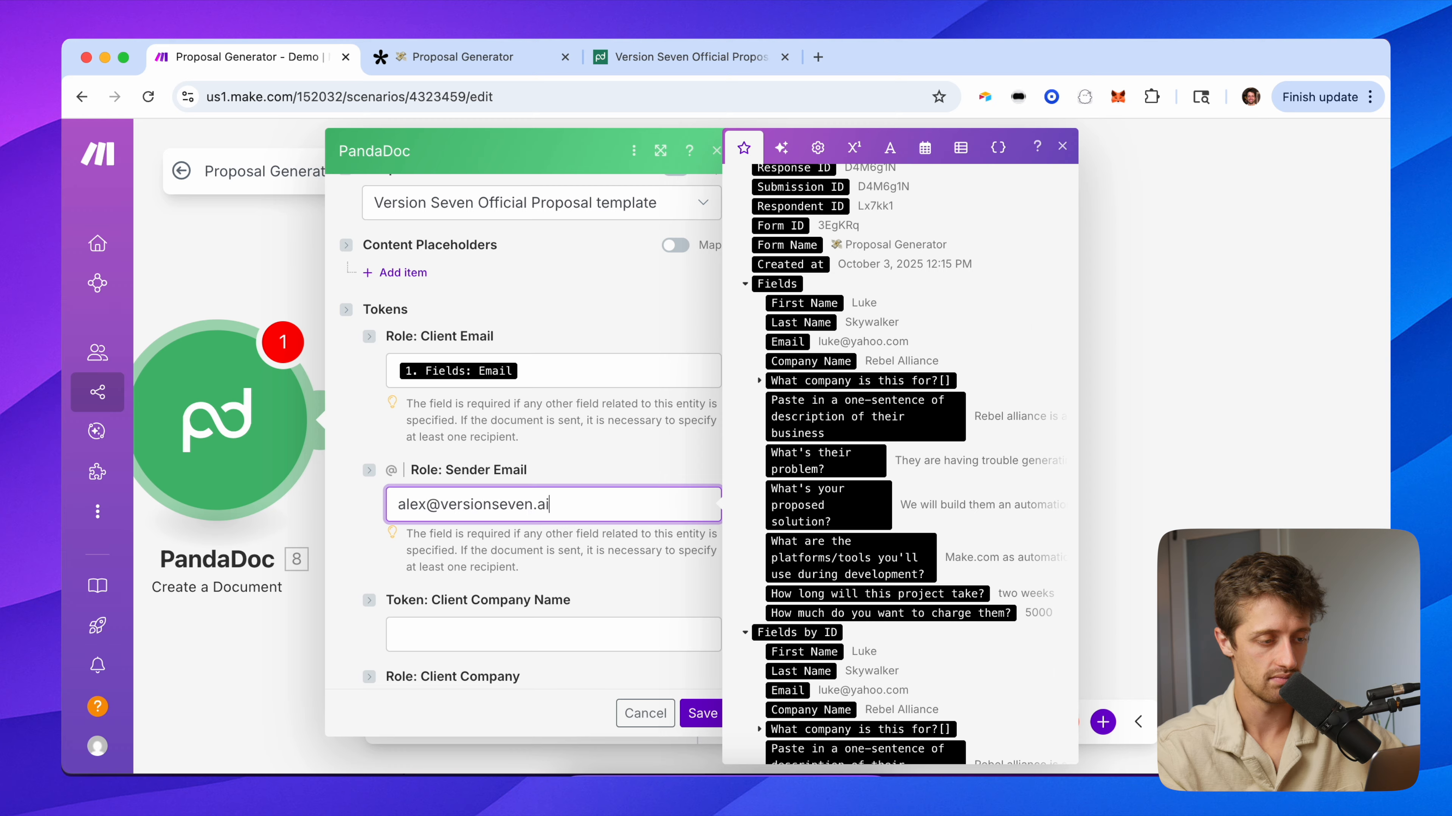
{"action": "key", "text": "Tab"}
{"action": "scroll", "coordinate": [434, 441], "scroll_direction": "down", "scroll_amount": 5}
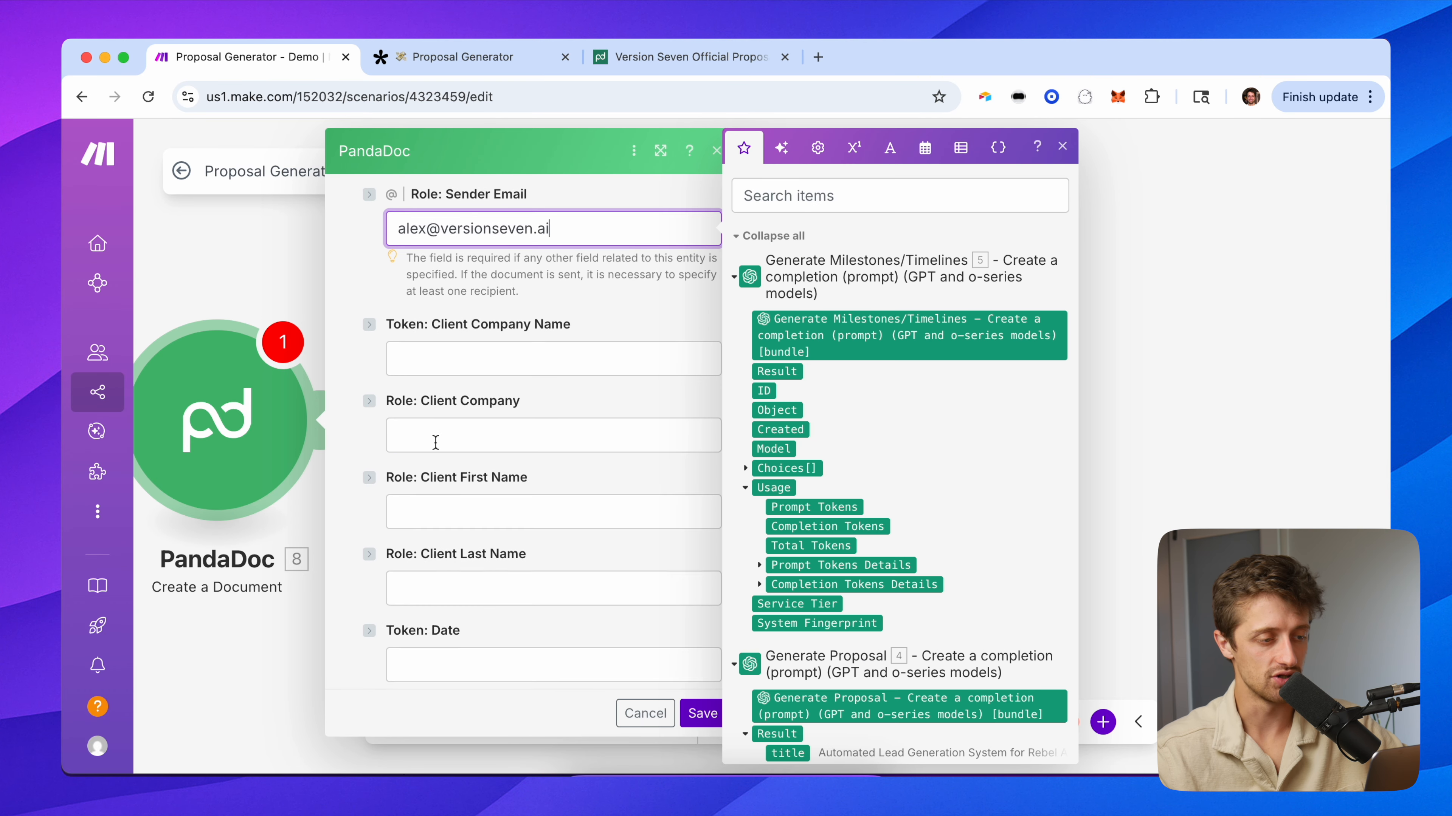
Map Tally Company Name, First Name and Last Name into the client company and name fields.
{"action": "left_click", "coordinate": [420, 445]}
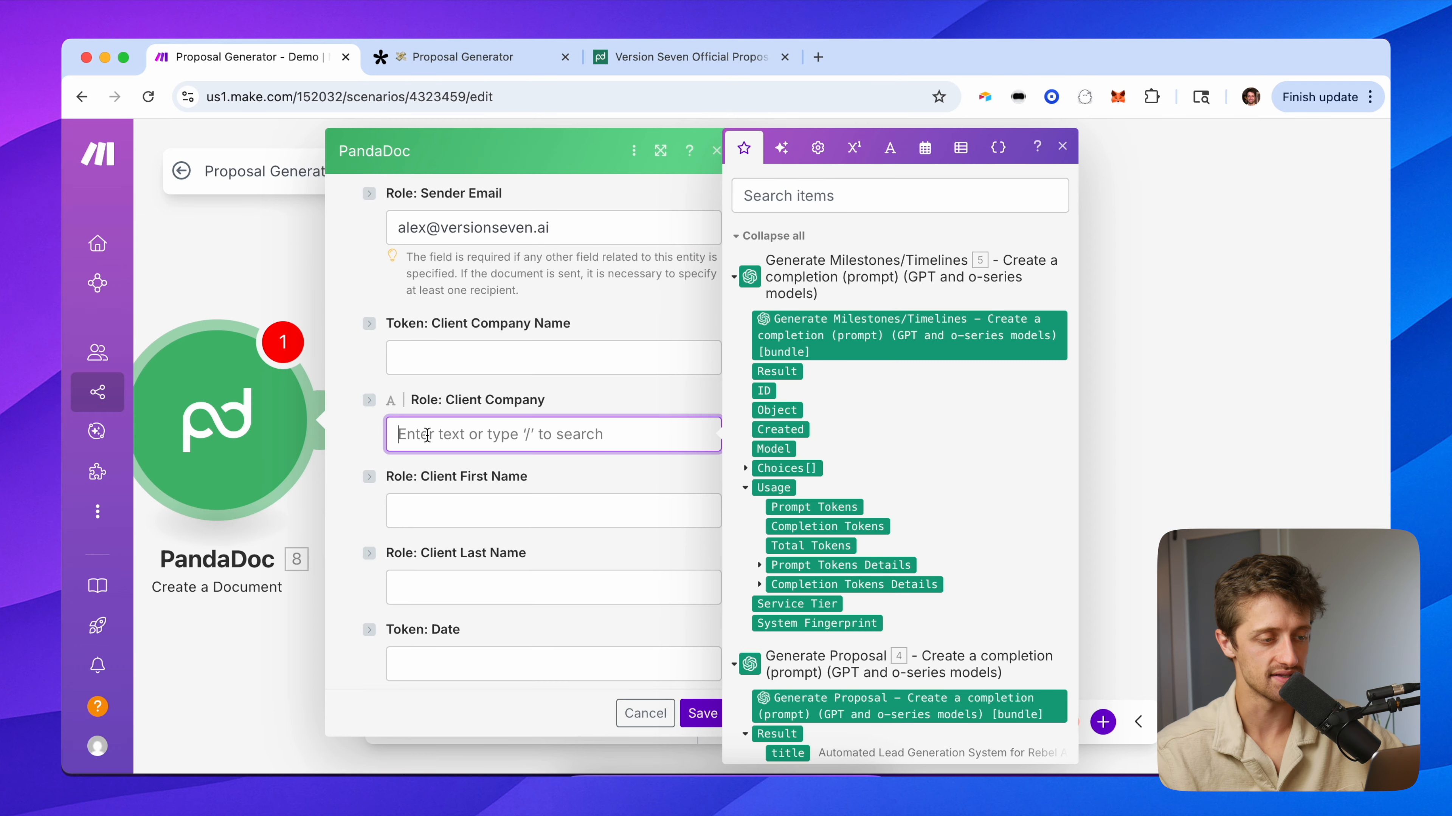
{"action": "scroll", "coordinate": [837, 580], "scroll_direction": "down", "scroll_amount": 5}
{"action": "scroll", "coordinate": [836, 580], "scroll_direction": "down", "scroll_amount": 6}
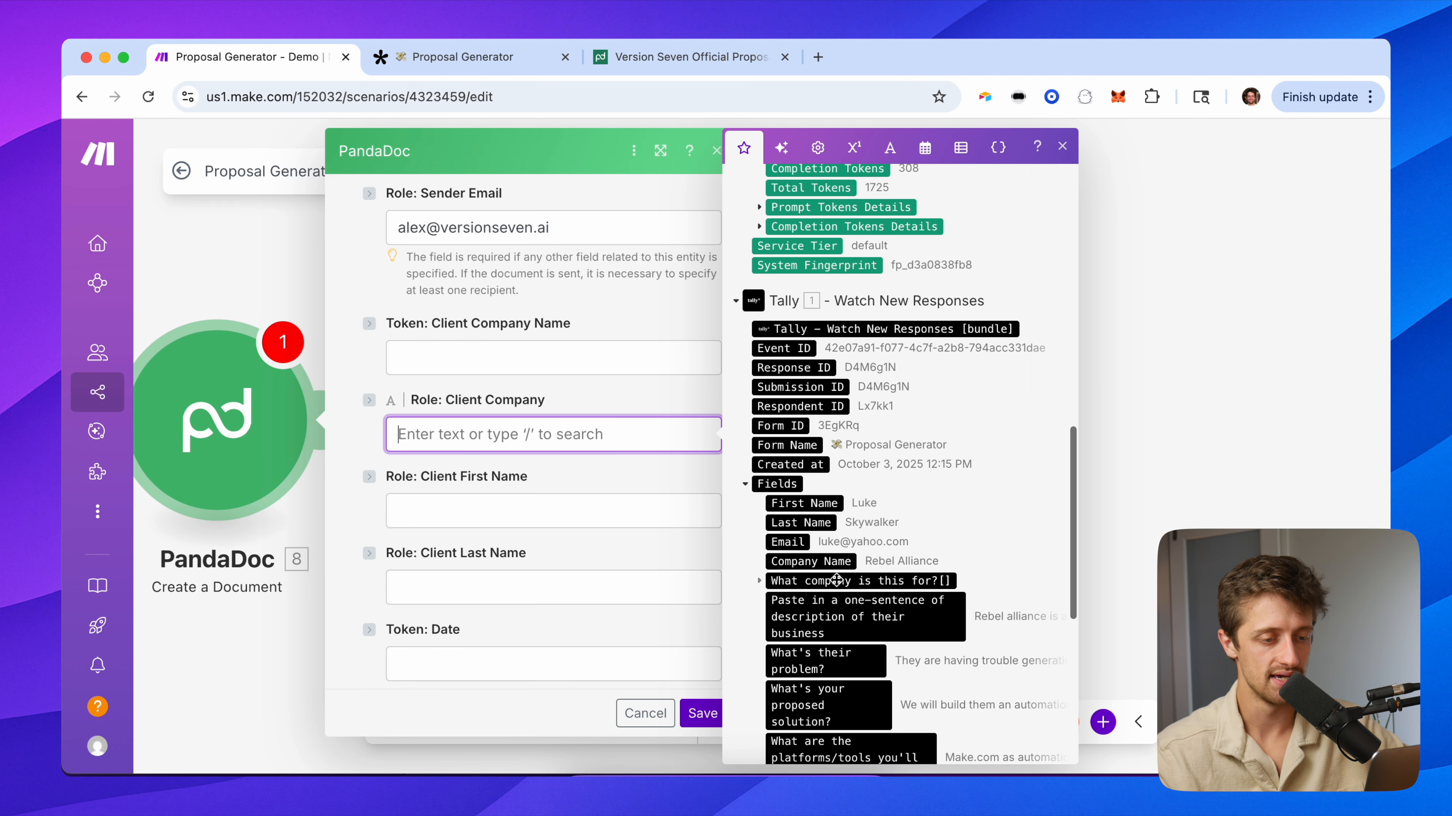
{"action": "left_click", "coordinate": [818, 514]}
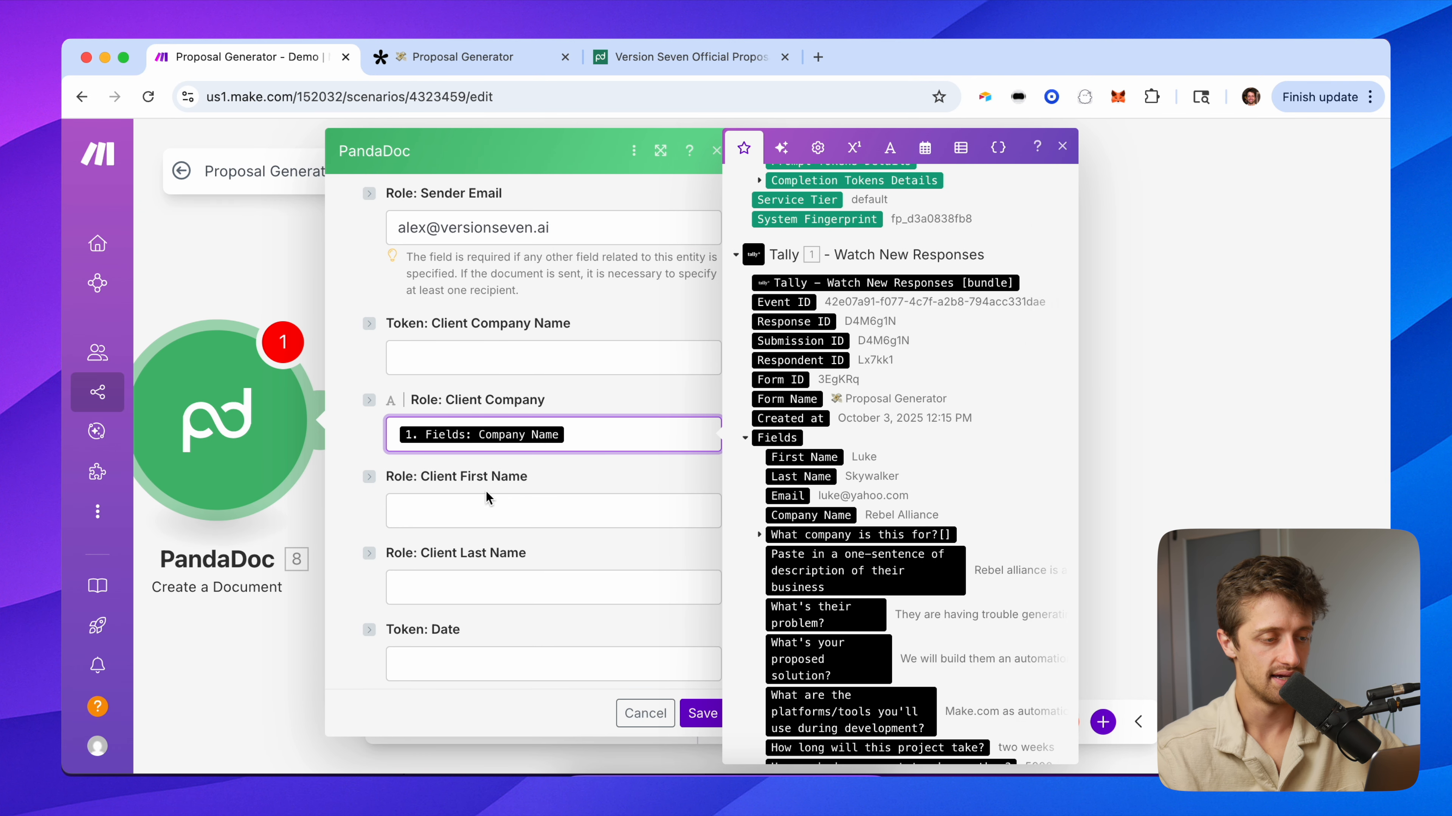
{"action": "left_click", "coordinate": [479, 509]}
{"action": "left_click", "coordinate": [814, 458]}
{"action": "key", "text": "Tab"}
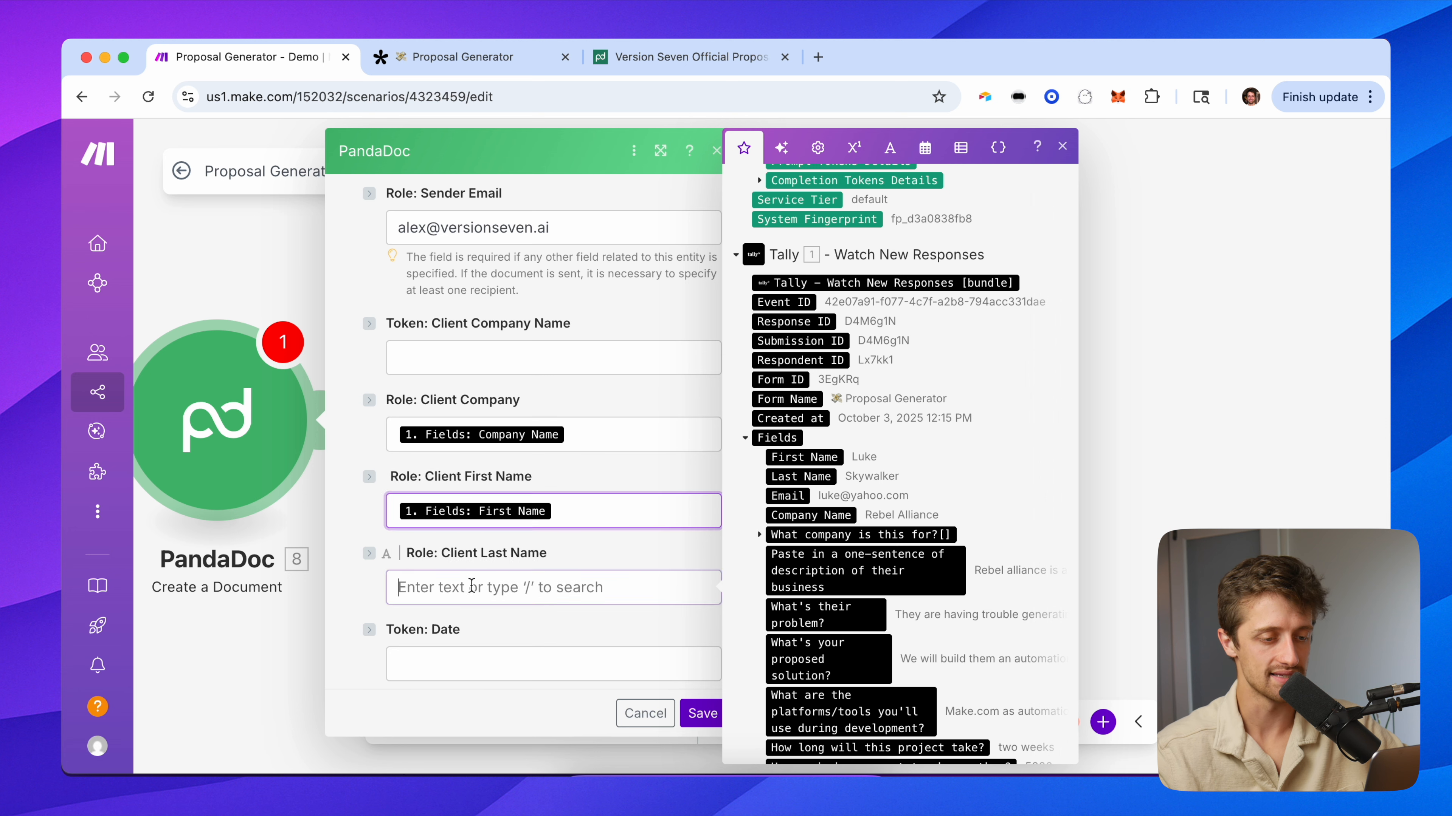
{"action": "left_click", "coordinate": [805, 477]}
{"action": "scroll", "coordinate": [400, 486], "scroll_direction": "down", "scroll_amount": 6}
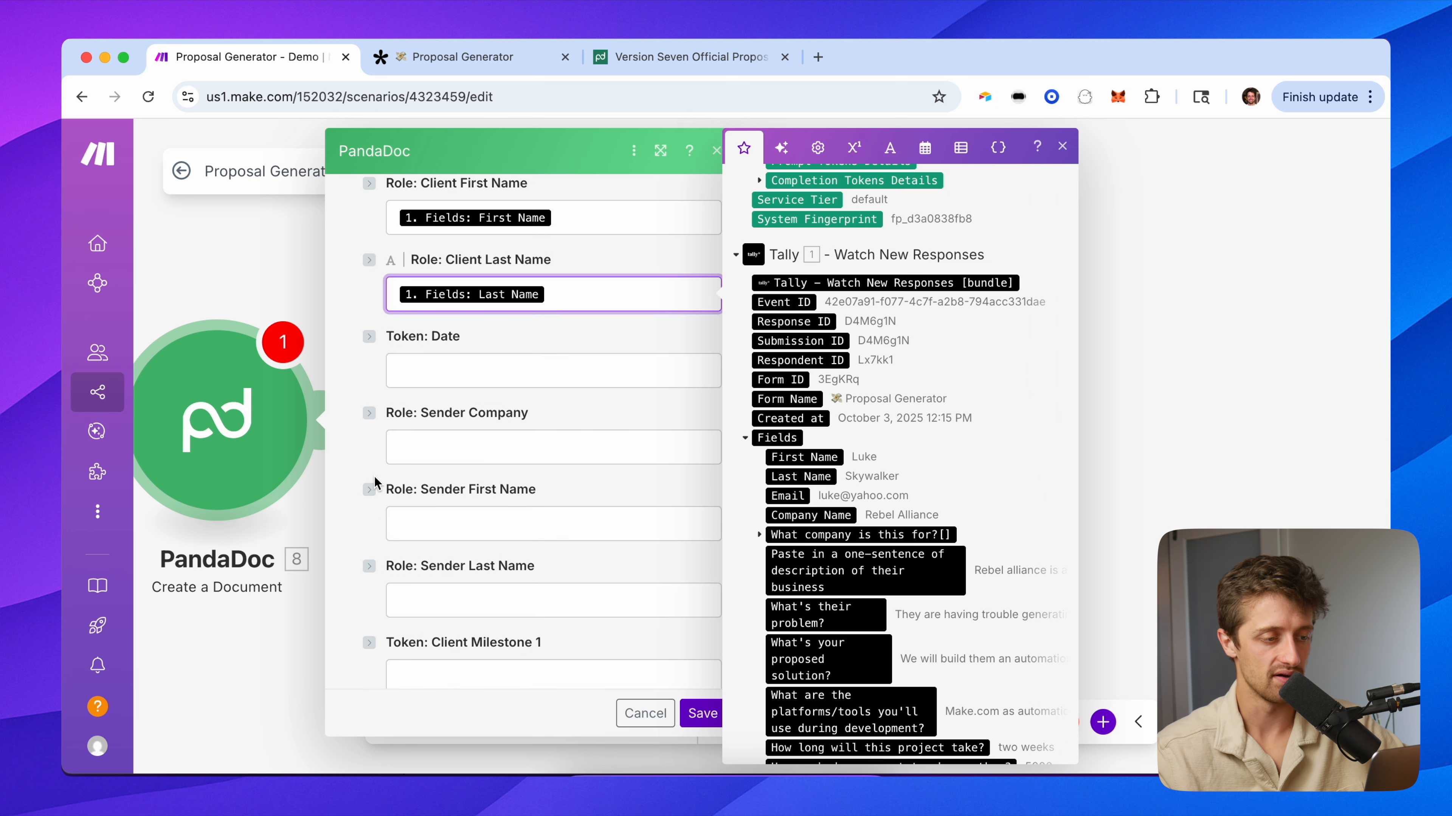
Enter Version Seven as sender company and fill in the sender's first and last name.
{"action": "left_click", "coordinate": [451, 432]}
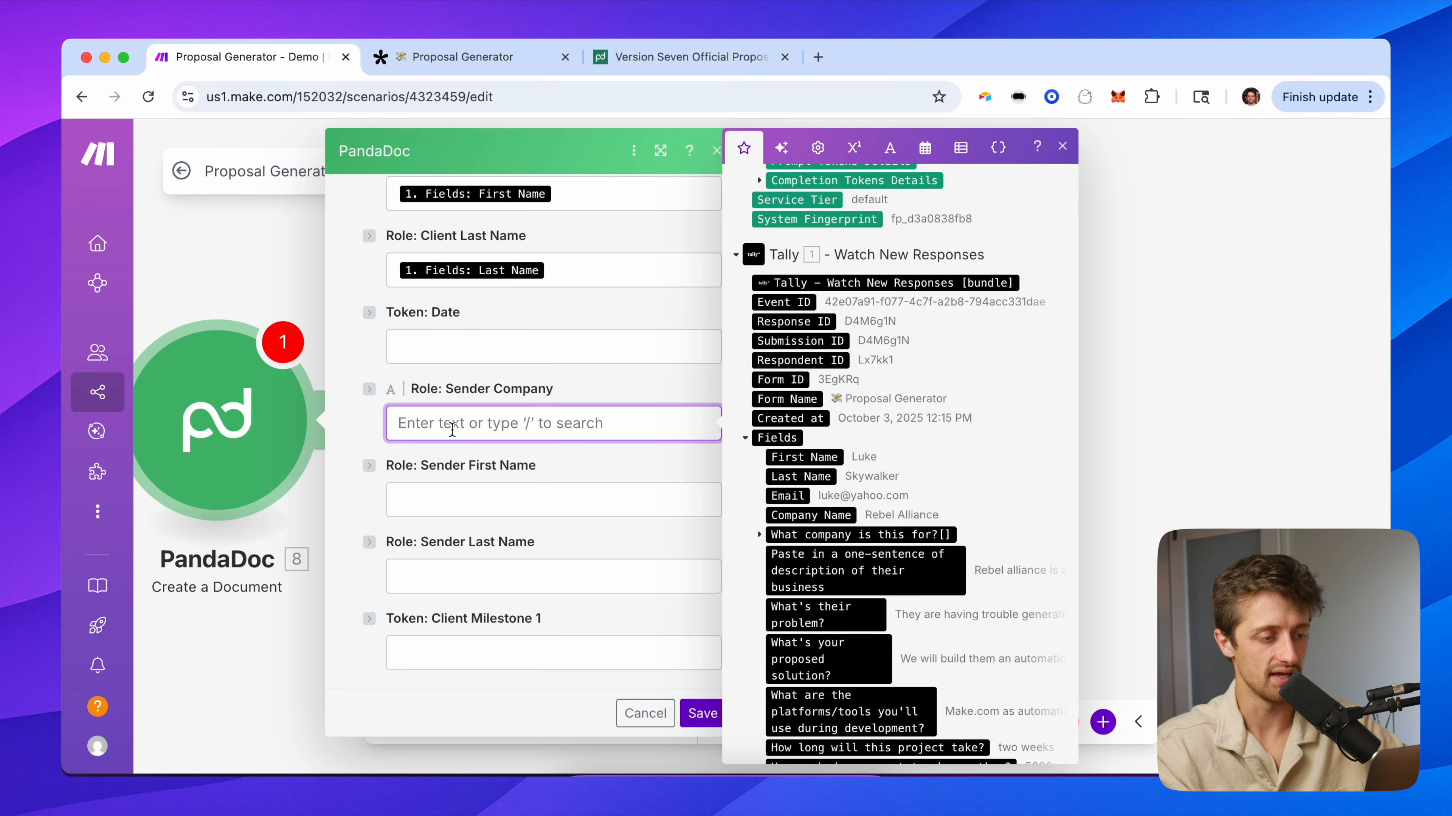
{"action": "type", "text": "Version Seven"}
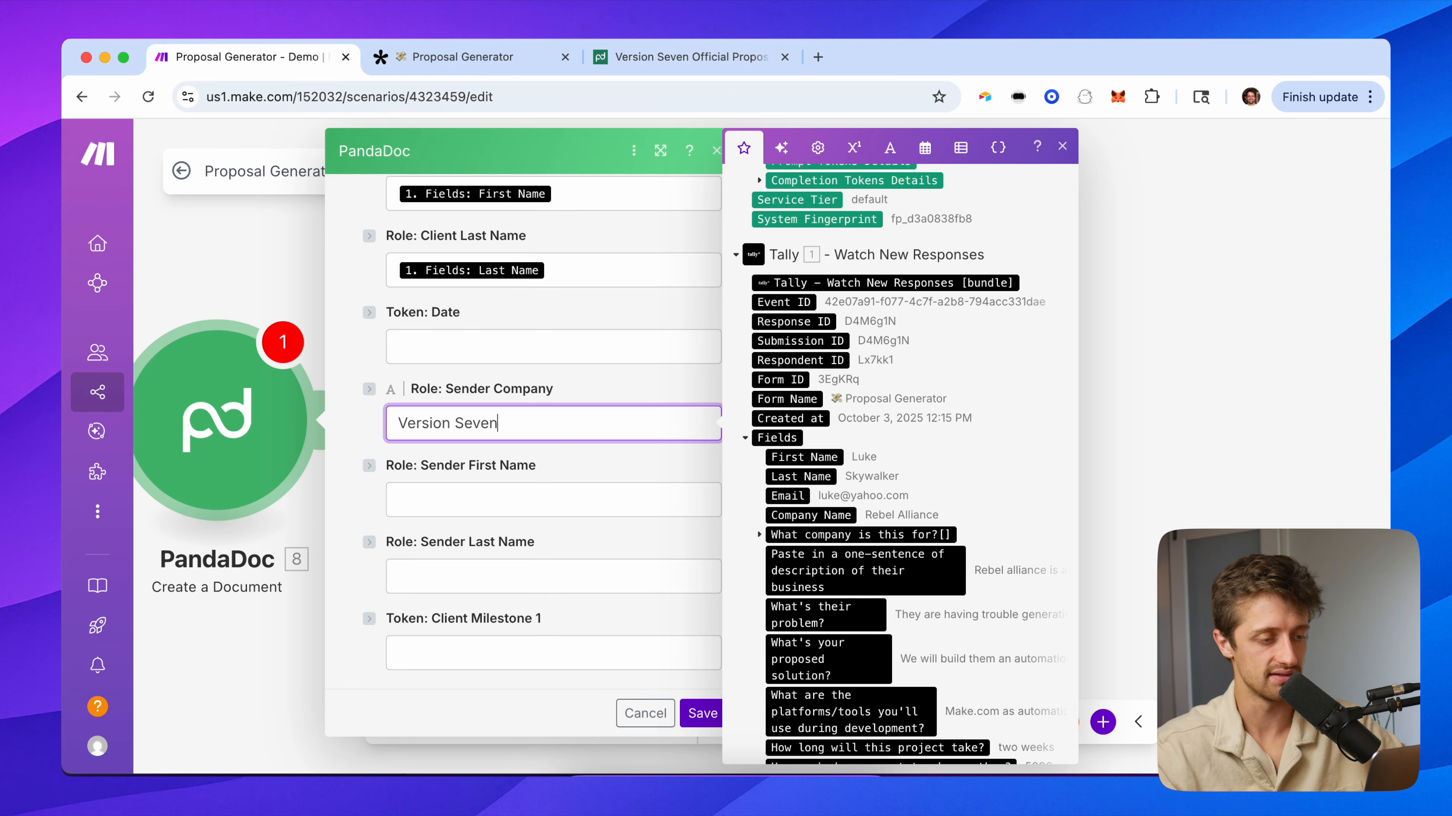
{"action": "left_click", "coordinate": [455, 500]}
{"action": "type", "text": "Alex"}
{"action": "key", "text": "Tab"}
{"action": "type", "text": "Le"}
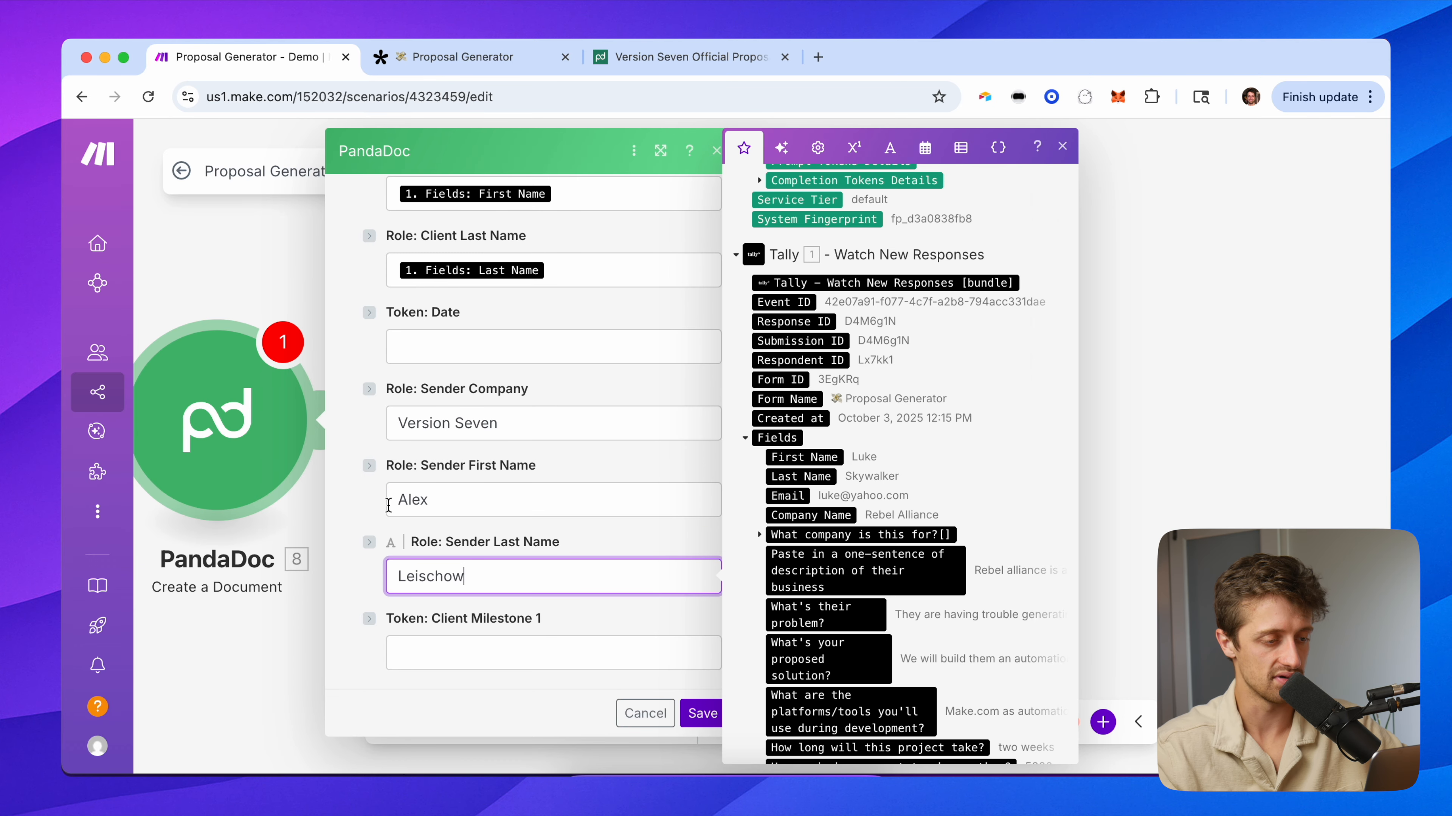
{"action": "left_click", "coordinate": [347, 503]}
{"action": "scroll", "coordinate": [347, 503], "scroll_direction": "down", "scroll_amount": 3}
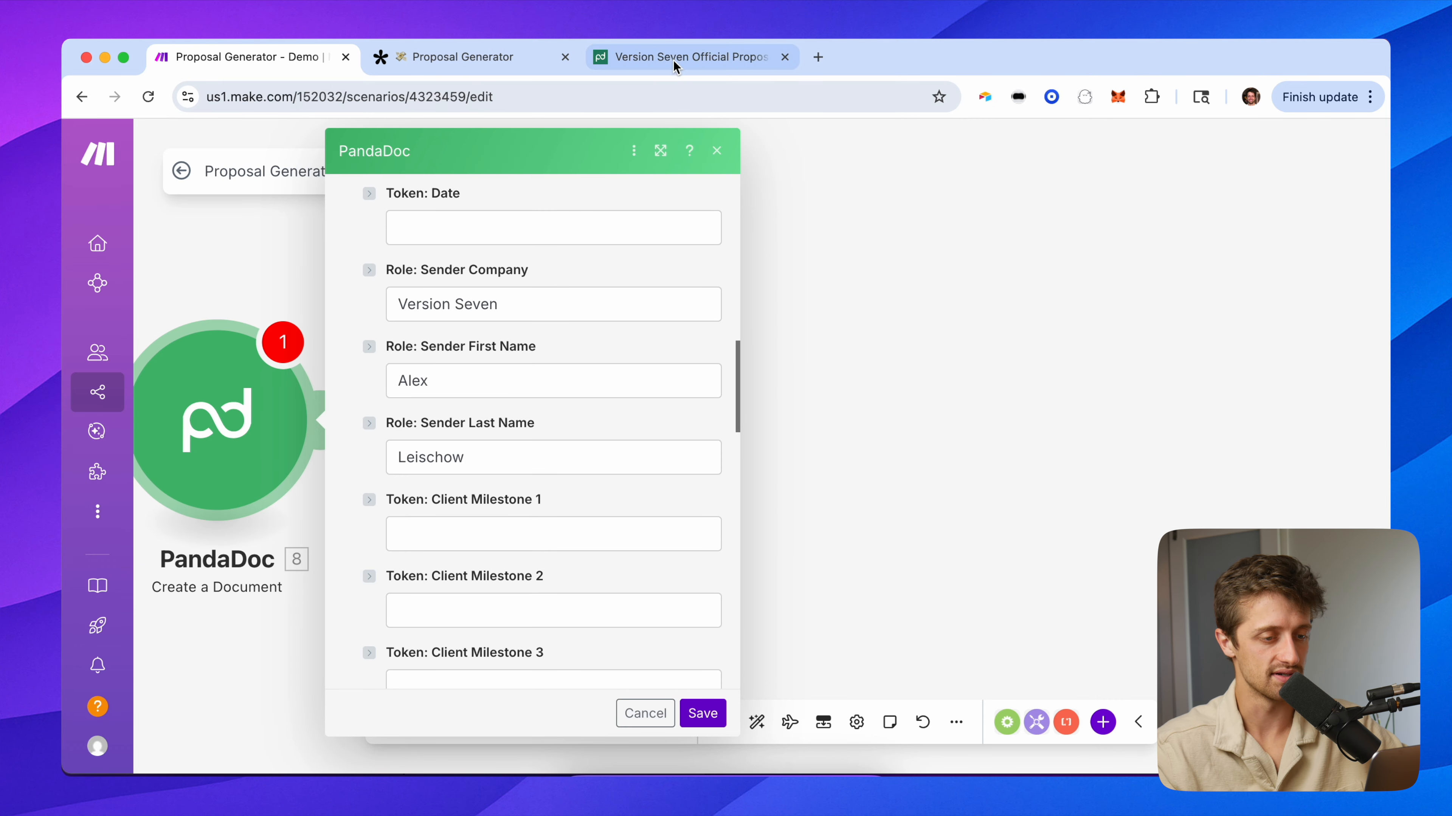
Check the template placeholders and begin filling the client milestone 1 field.
{"action": "left_click", "coordinate": [672, 60]}
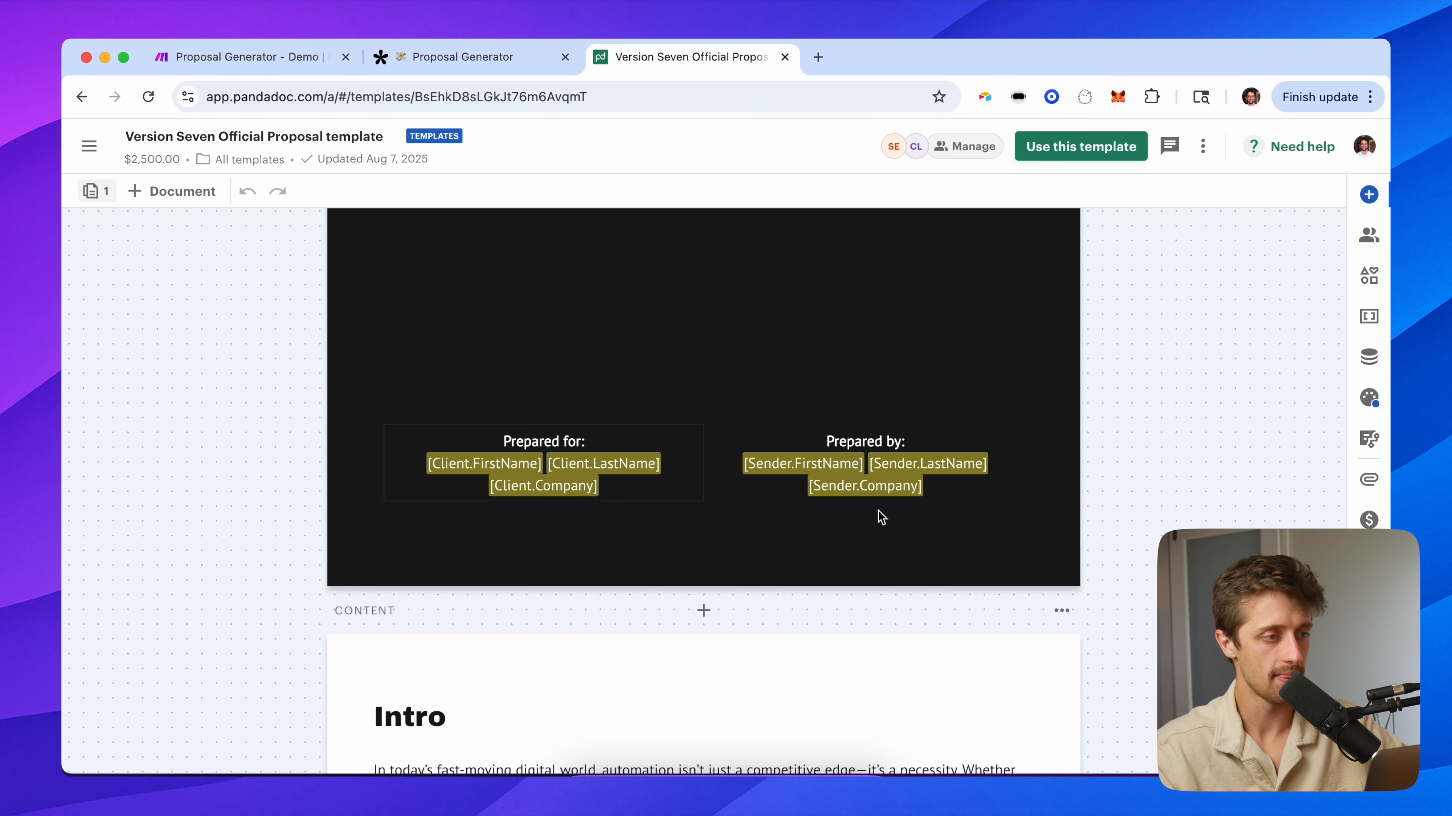
{"action": "left_click", "coordinate": [272, 58]}
{"action": "scroll", "coordinate": [455, 458], "scroll_direction": "down", "scroll_amount": 3}
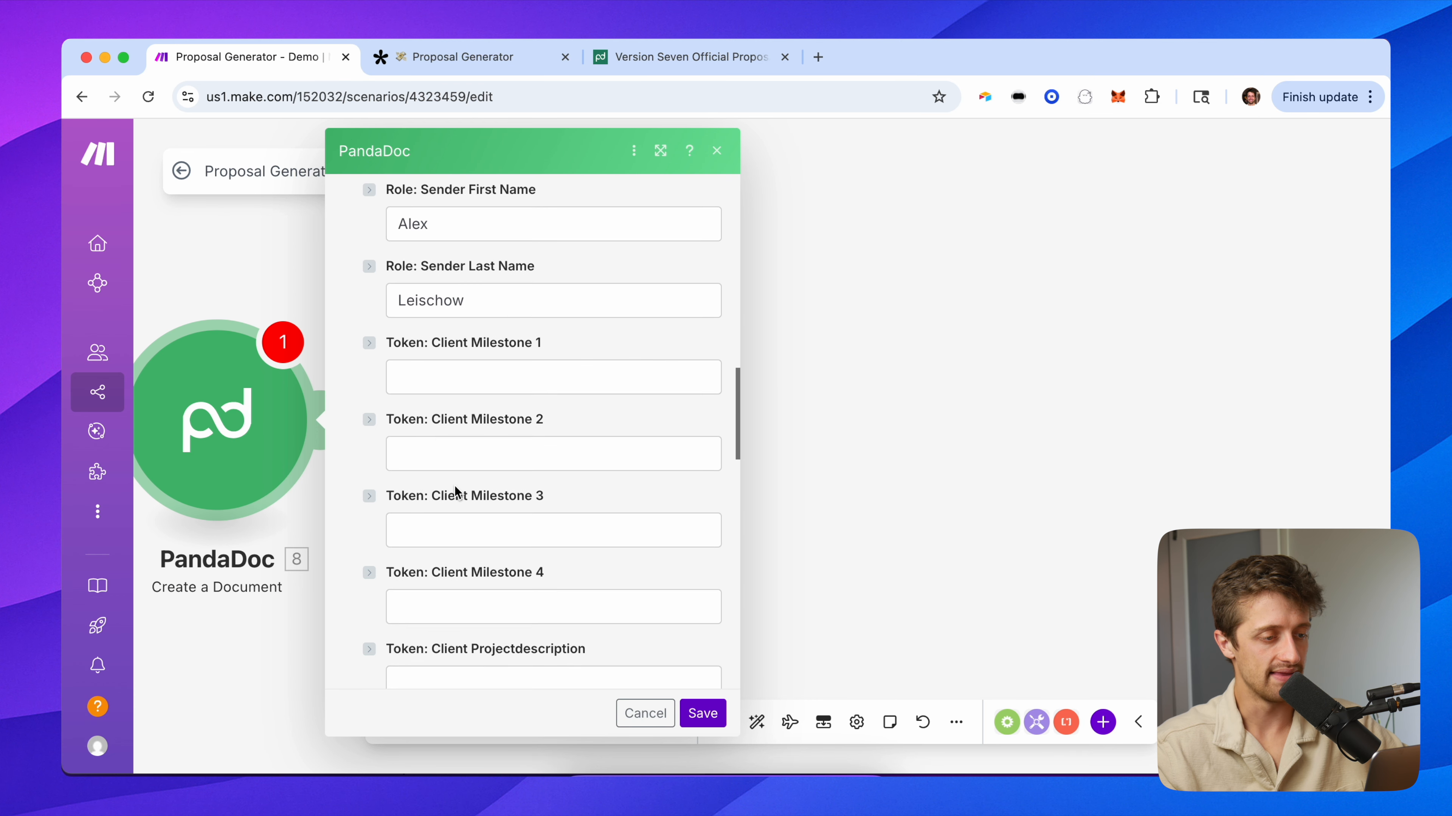
{"action": "left_click", "coordinate": [446, 378]}
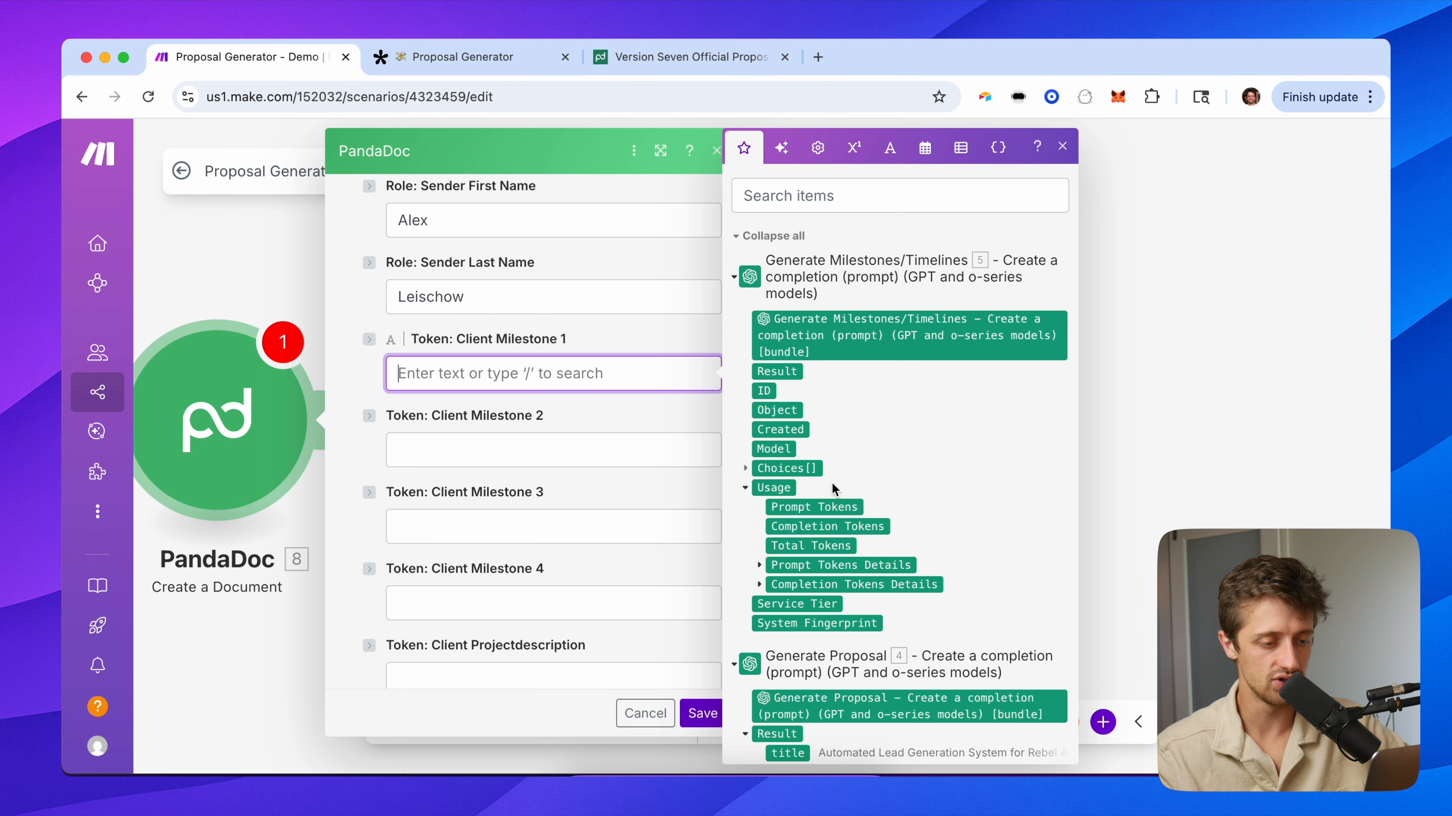
Save PandaDoc, then test-run Generate Milestones/Timelines alone with 'We are going to build a lead generator' / 'This will take 2 weeks'.
{"action": "left_click", "coordinate": [694, 715]}
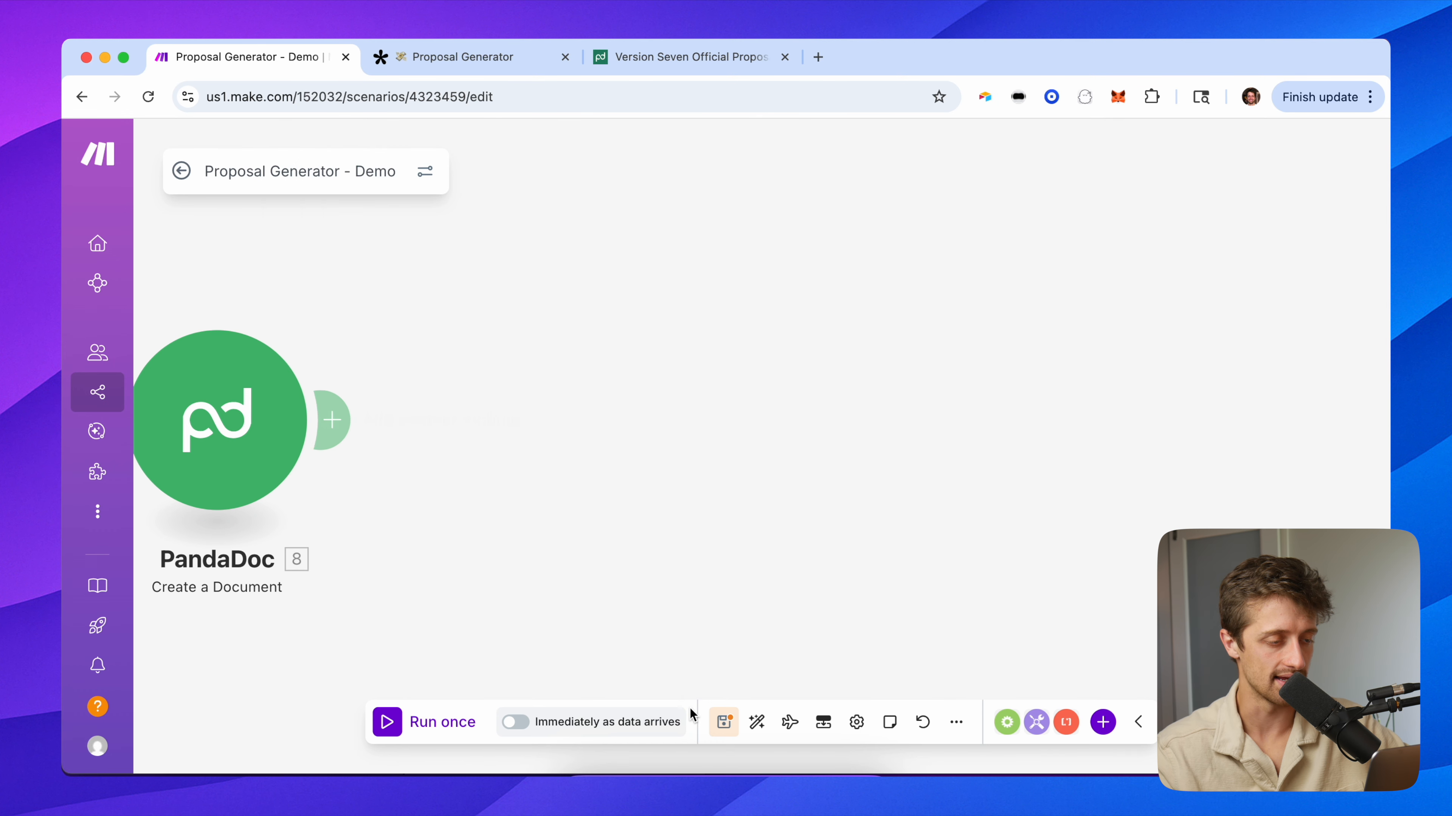
{"action": "left_click_drag", "start_coordinate": [535, 298], "coordinate": [1146, 324]}
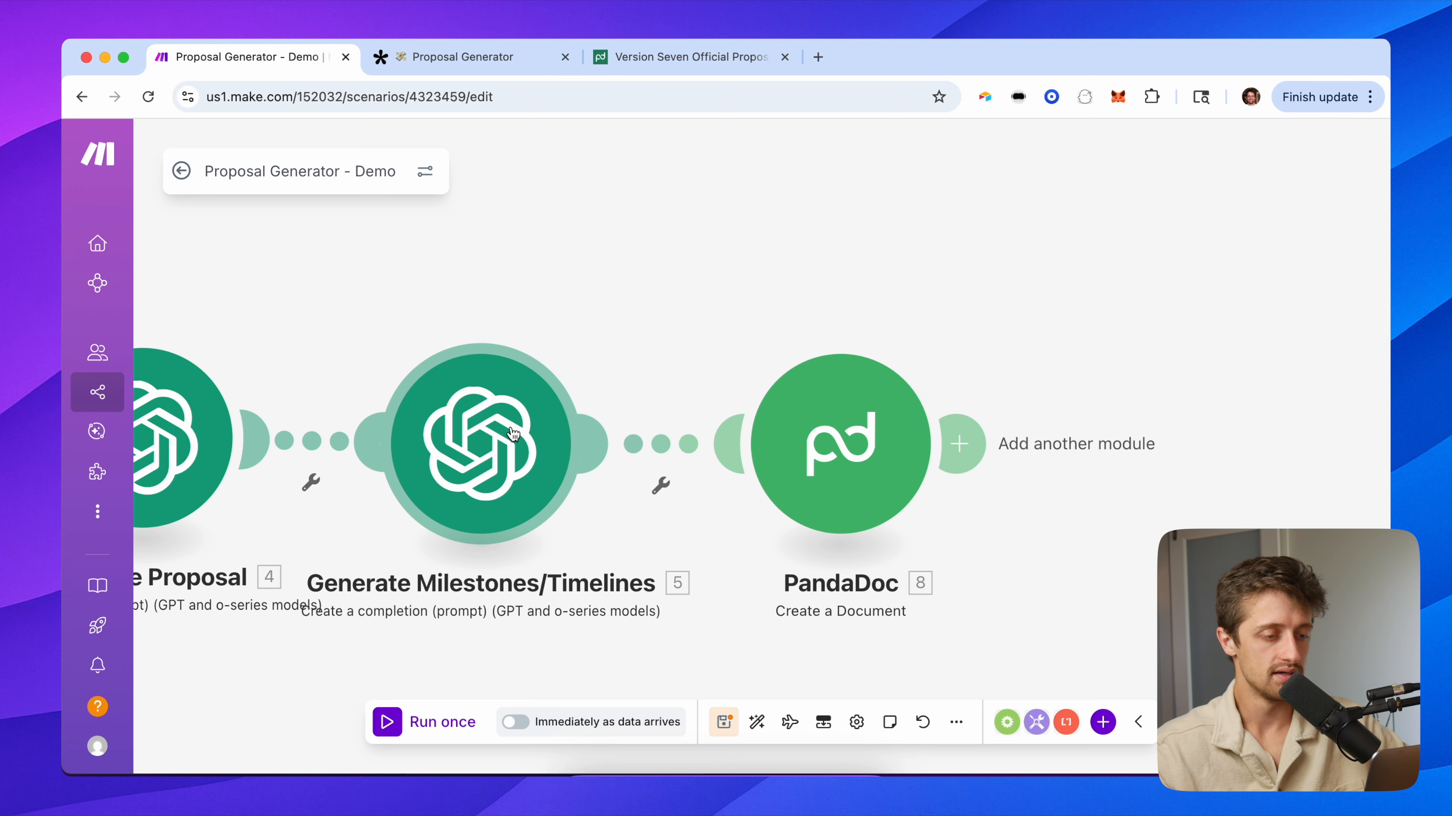
{"action": "right_click", "coordinate": [517, 436]}
{"action": "left_click", "coordinate": [561, 474]}
{"action": "left_click", "coordinate": [728, 532]}
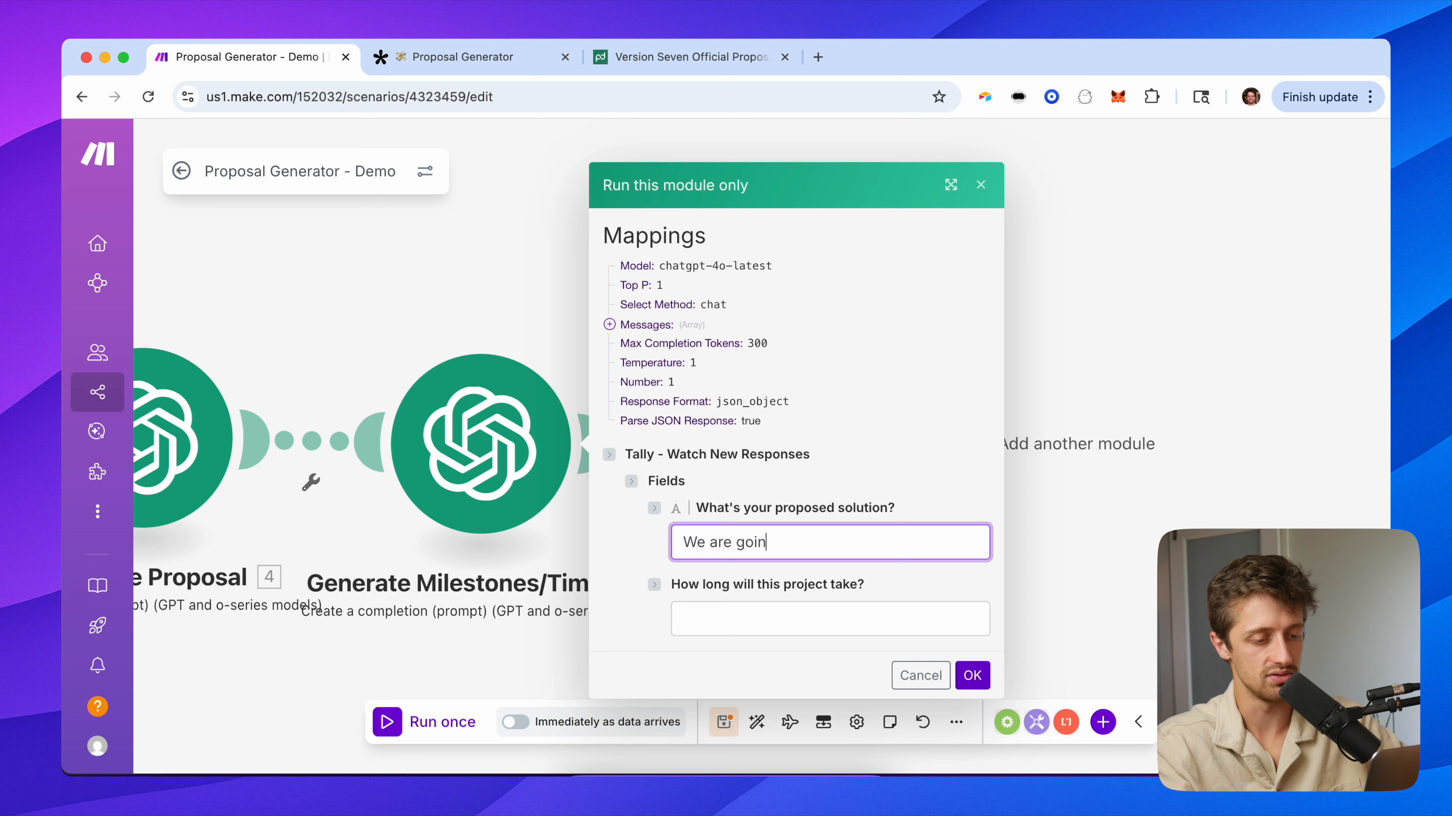
{"action": "type", "text": "We are going to build a lead genera"}
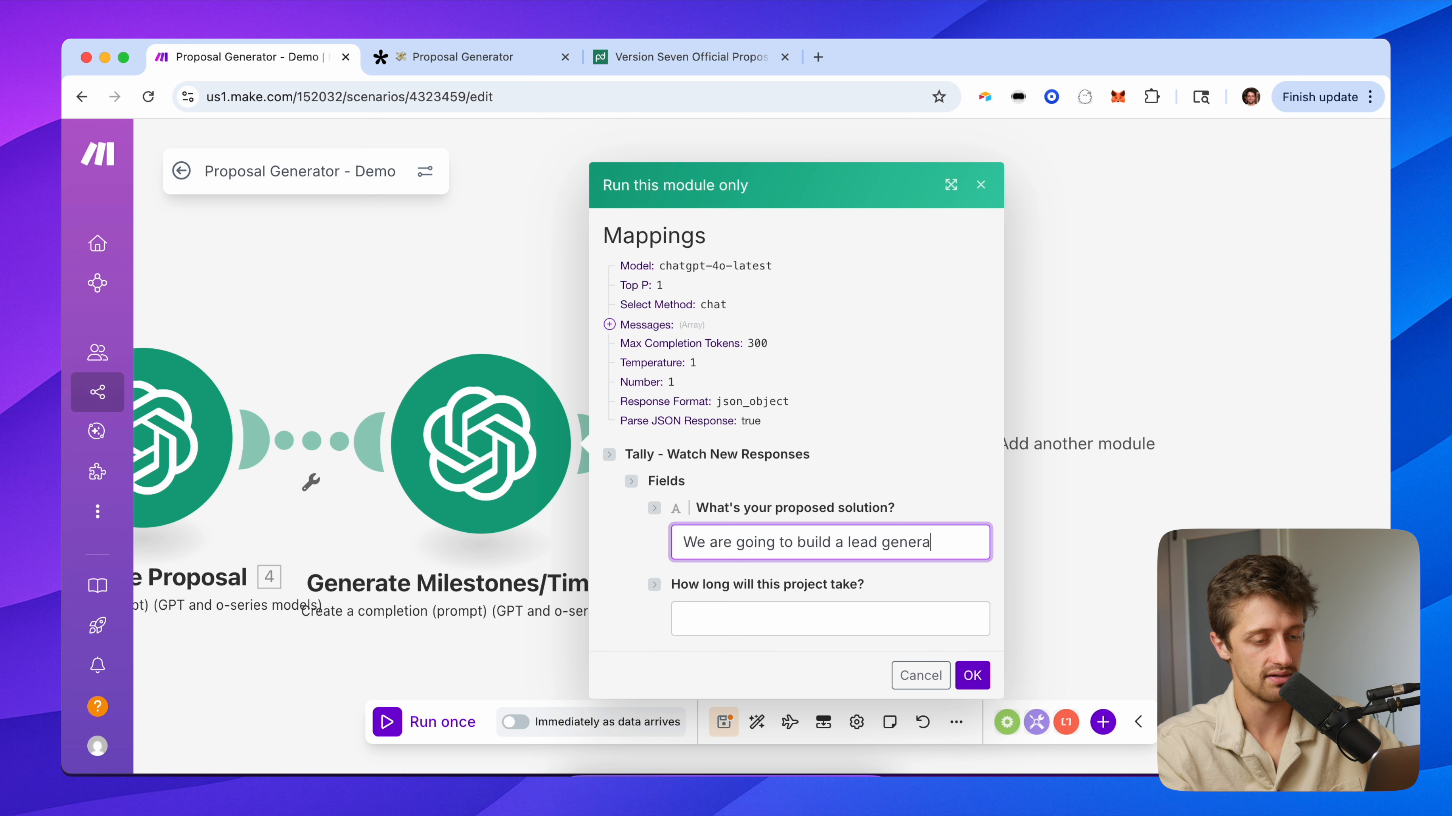
{"action": "type", "text": "tor"}
{"action": "key", "text": "Tab"}
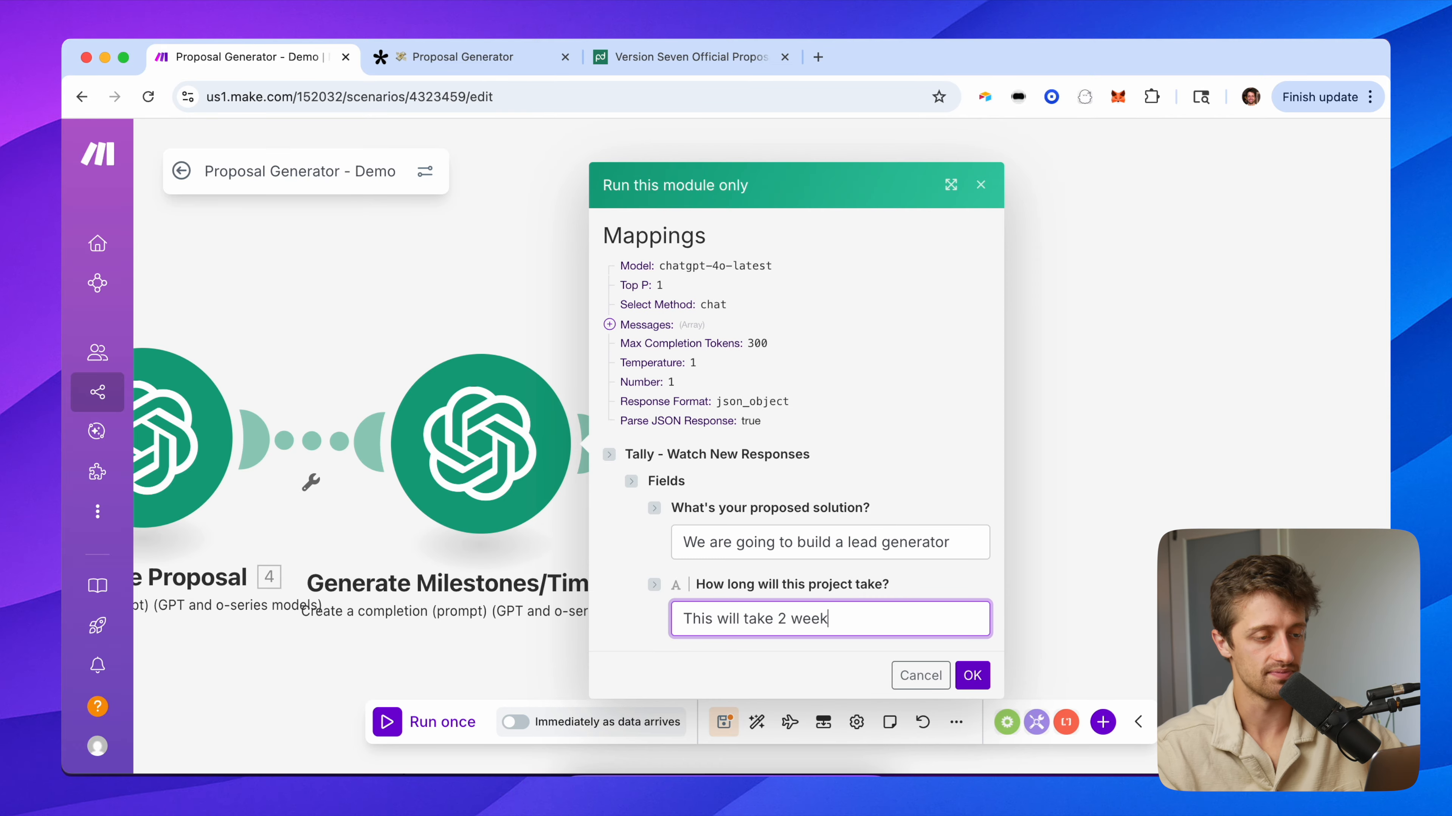
{"action": "type", "text": "This will take 2 weeks"}
{"action": "left_click", "coordinate": [972, 675]}
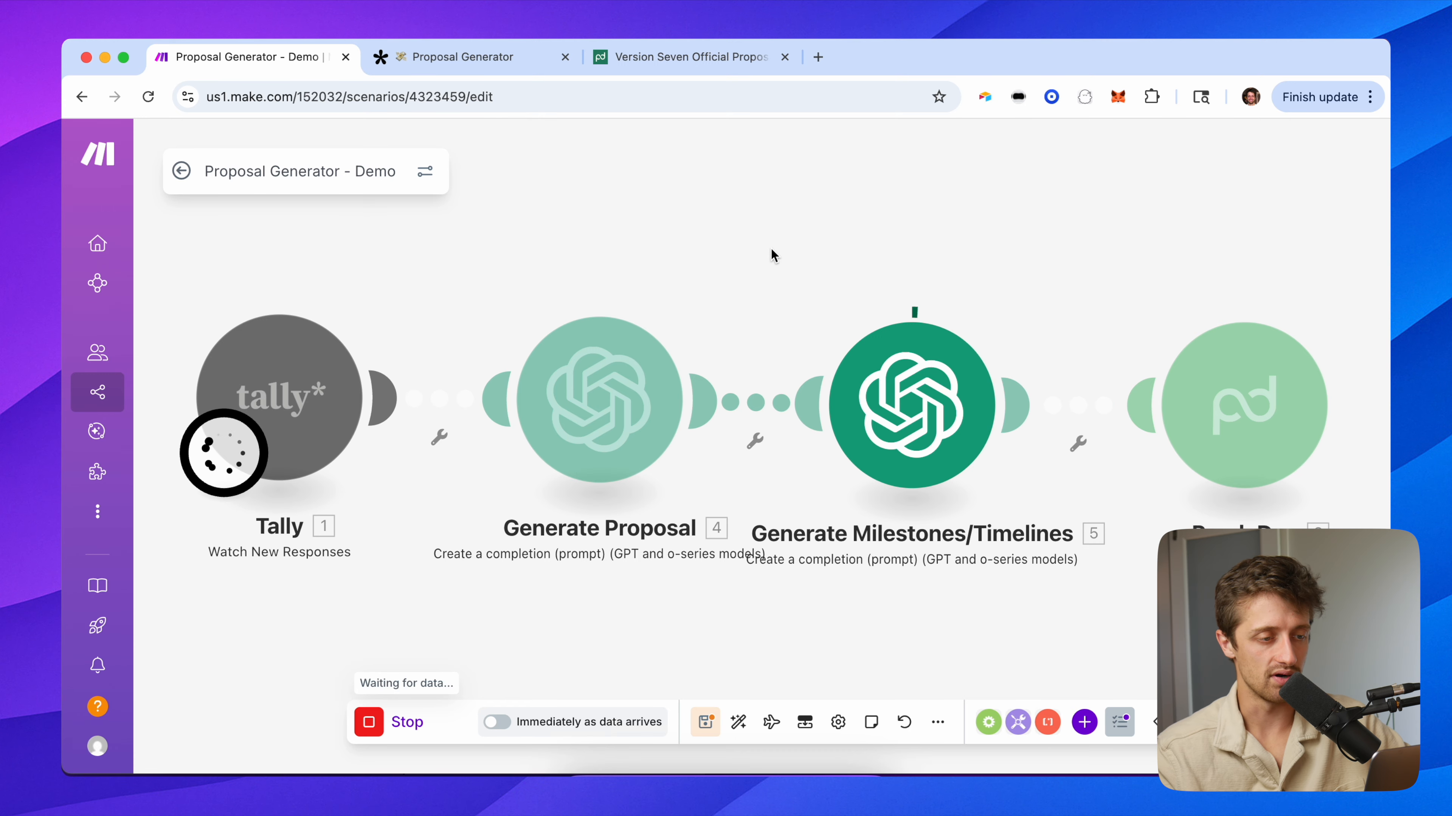
Review the generated milestones and timelines, then bring the PandaDoc module into view.
{"action": "left_click", "coordinate": [632, 598]}
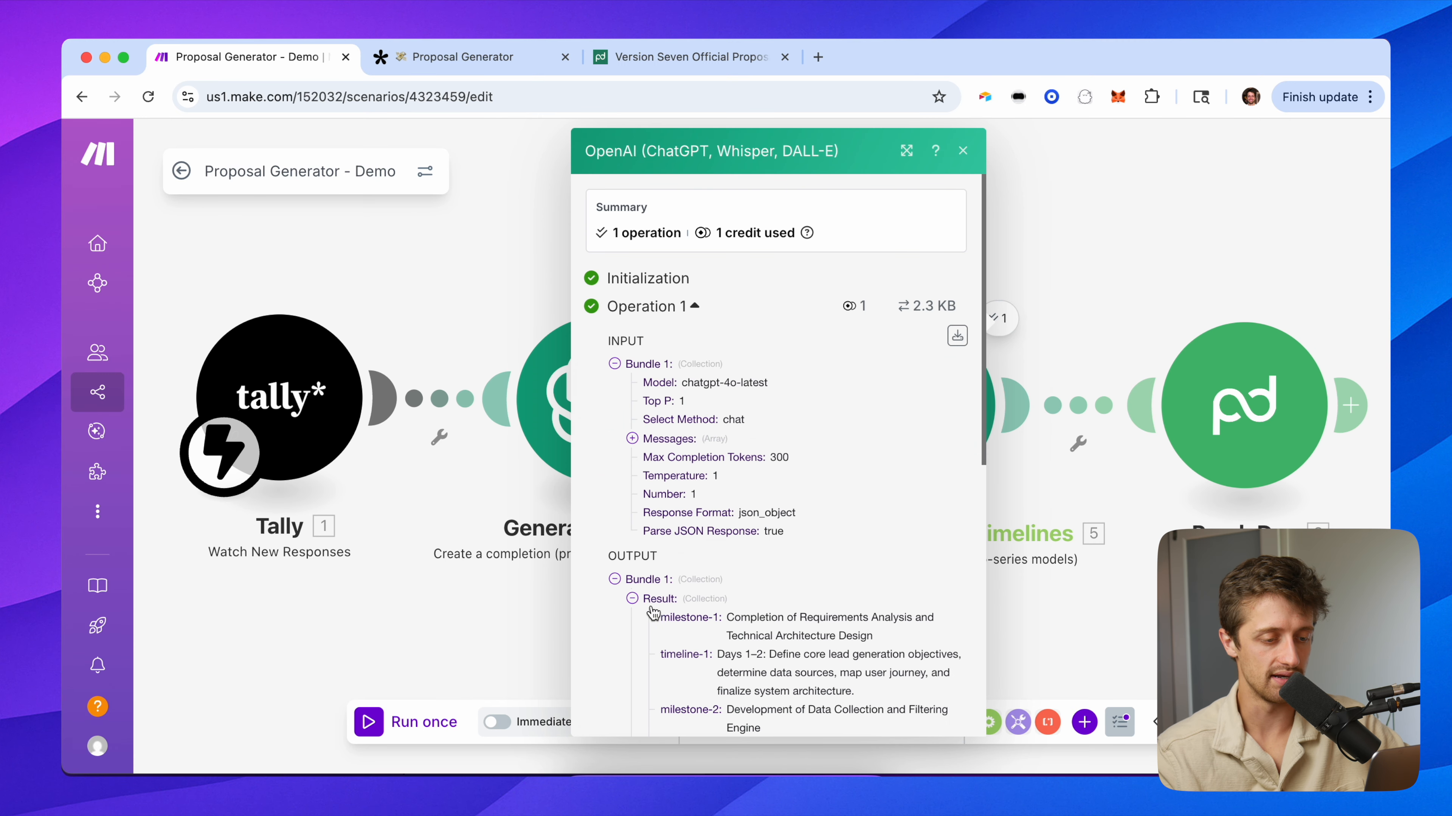
{"action": "scroll", "coordinate": [688, 615], "scroll_direction": "down", "scroll_amount": 5}
{"action": "left_click", "coordinate": [1060, 238]}
{"action": "left_click_drag", "start_coordinate": [1076, 241], "coordinate": [482, 253]}
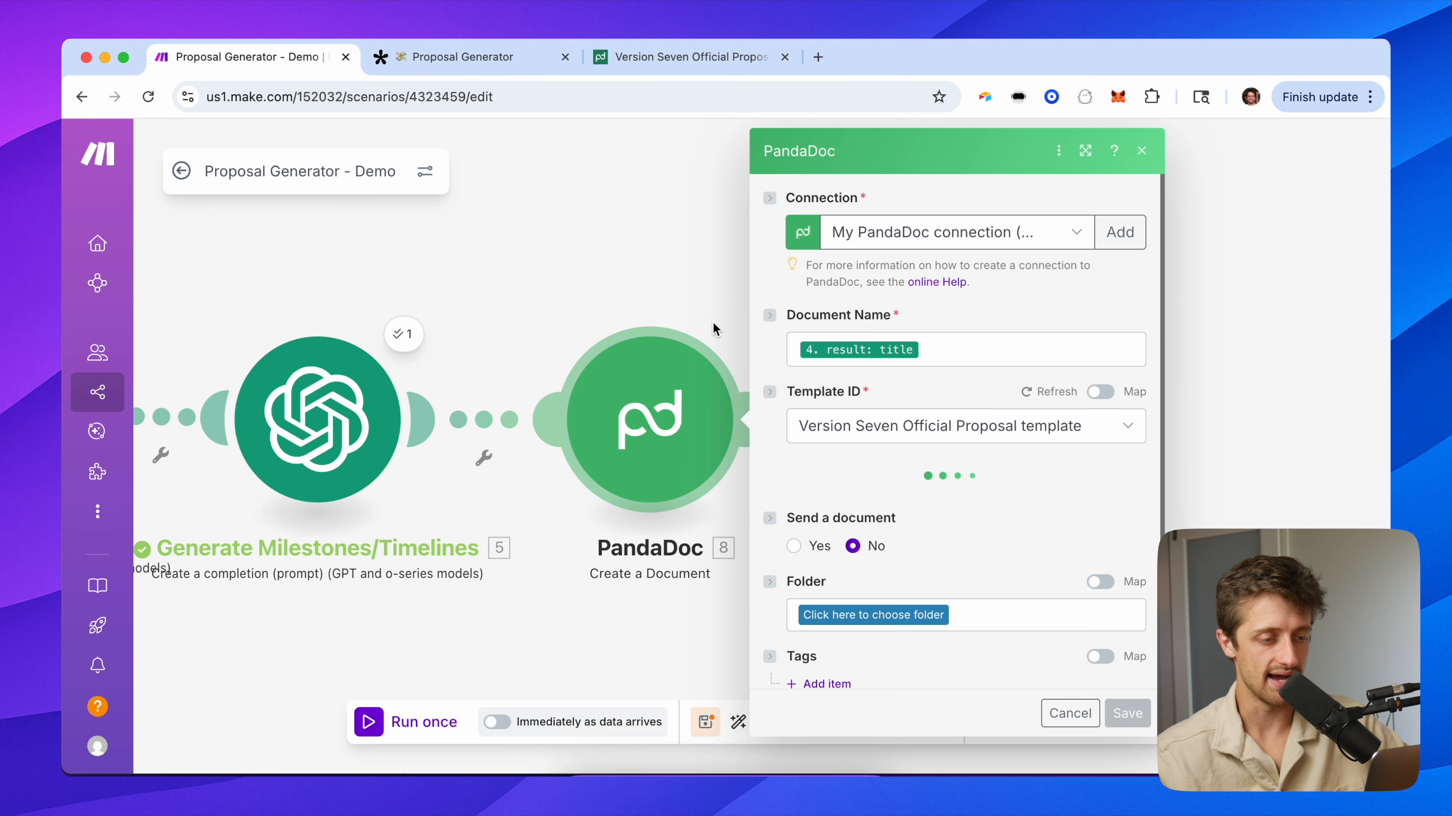
{"action": "left_click_drag", "start_coordinate": [564, 291], "coordinate": [412, 301]}
Map the milestone-1 to milestone-4 results into Client Milestone tokens 1 through 4.
{"action": "scroll", "coordinate": [763, 497], "scroll_direction": "down", "scroll_amount": 10}
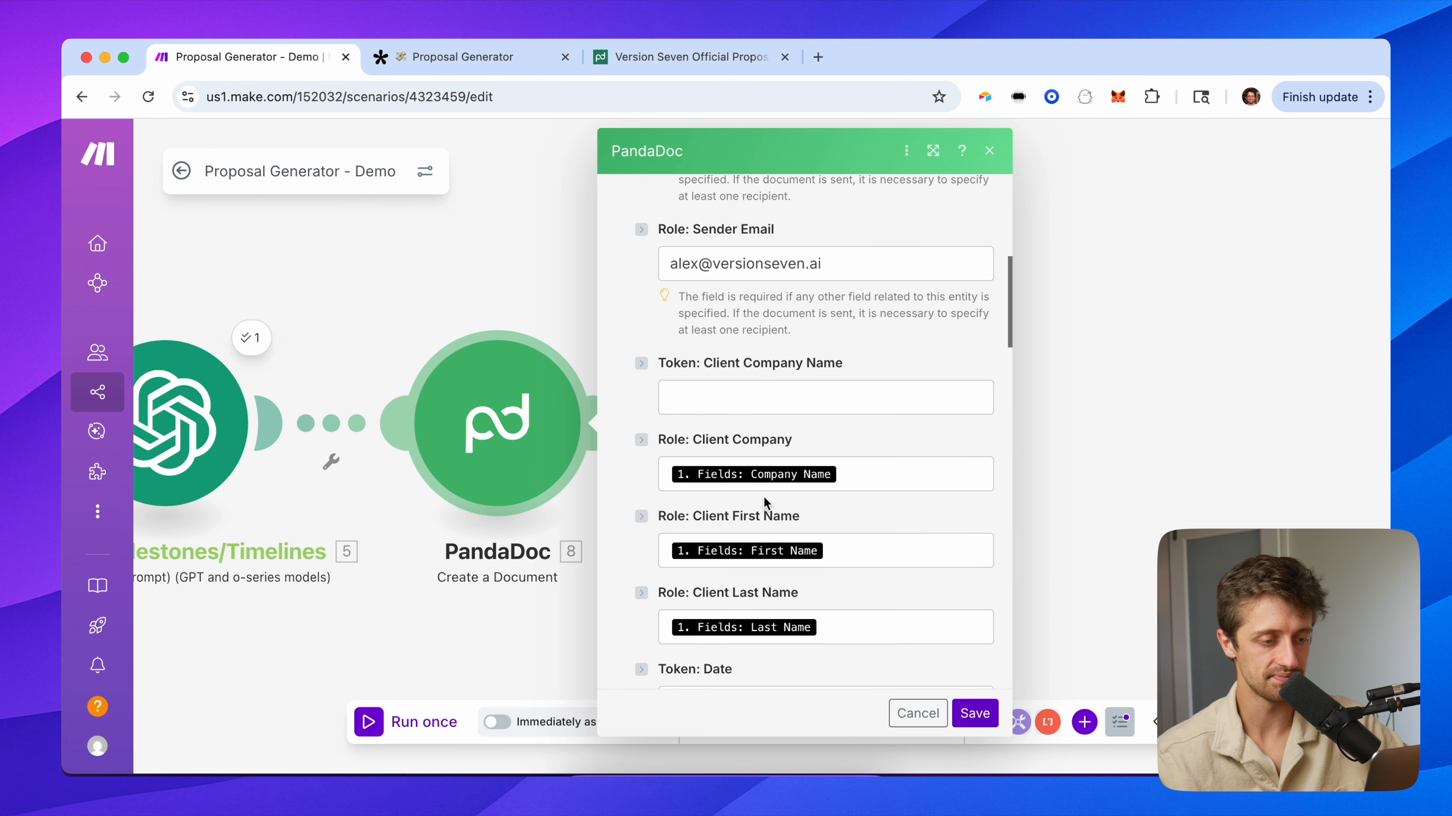
{"action": "scroll", "coordinate": [764, 497], "scroll_direction": "down", "scroll_amount": 3}
{"action": "left_click", "coordinate": [764, 472]}
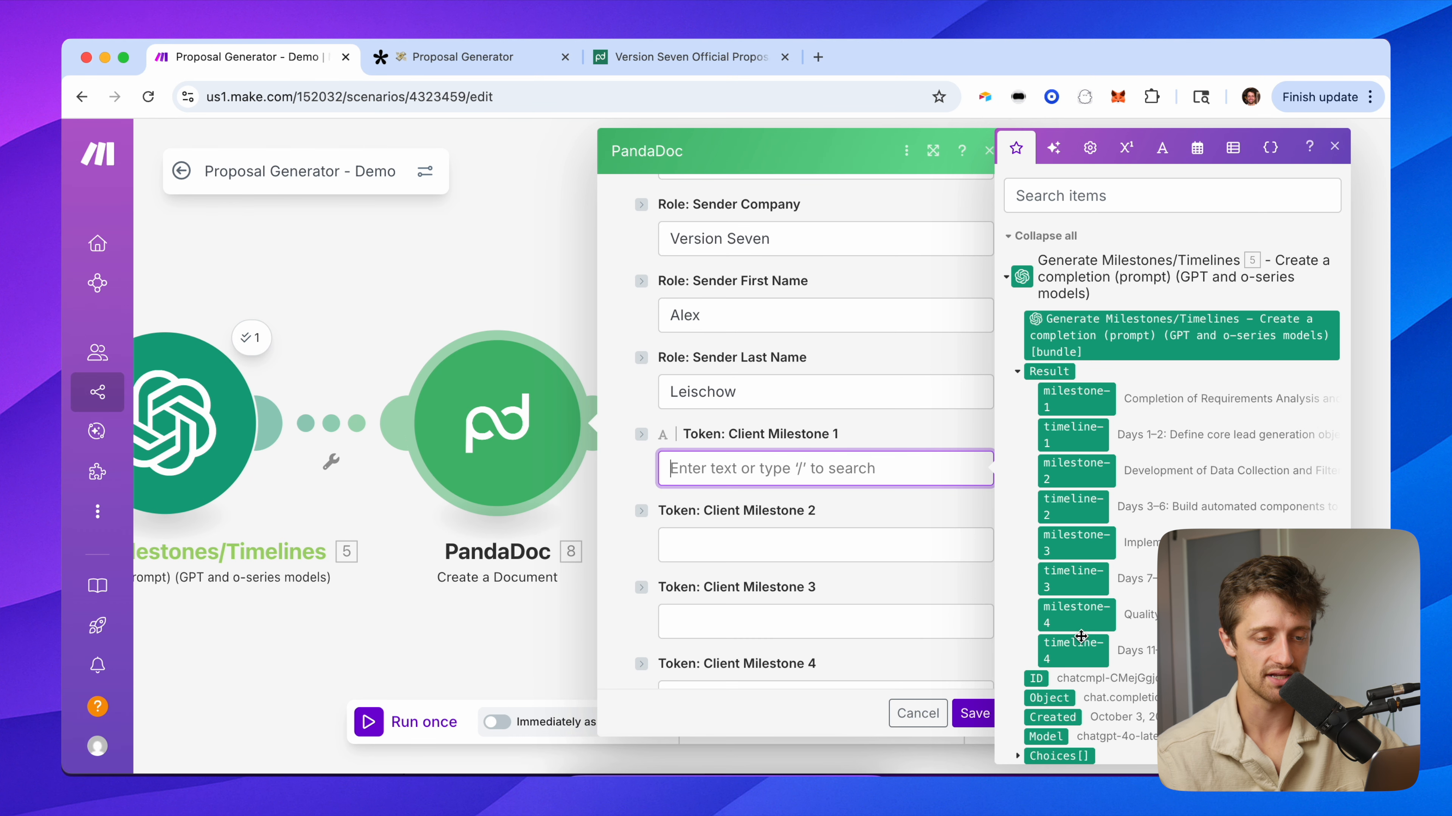
{"action": "left_click_drag", "start_coordinate": [1095, 389], "coordinate": [801, 472]}
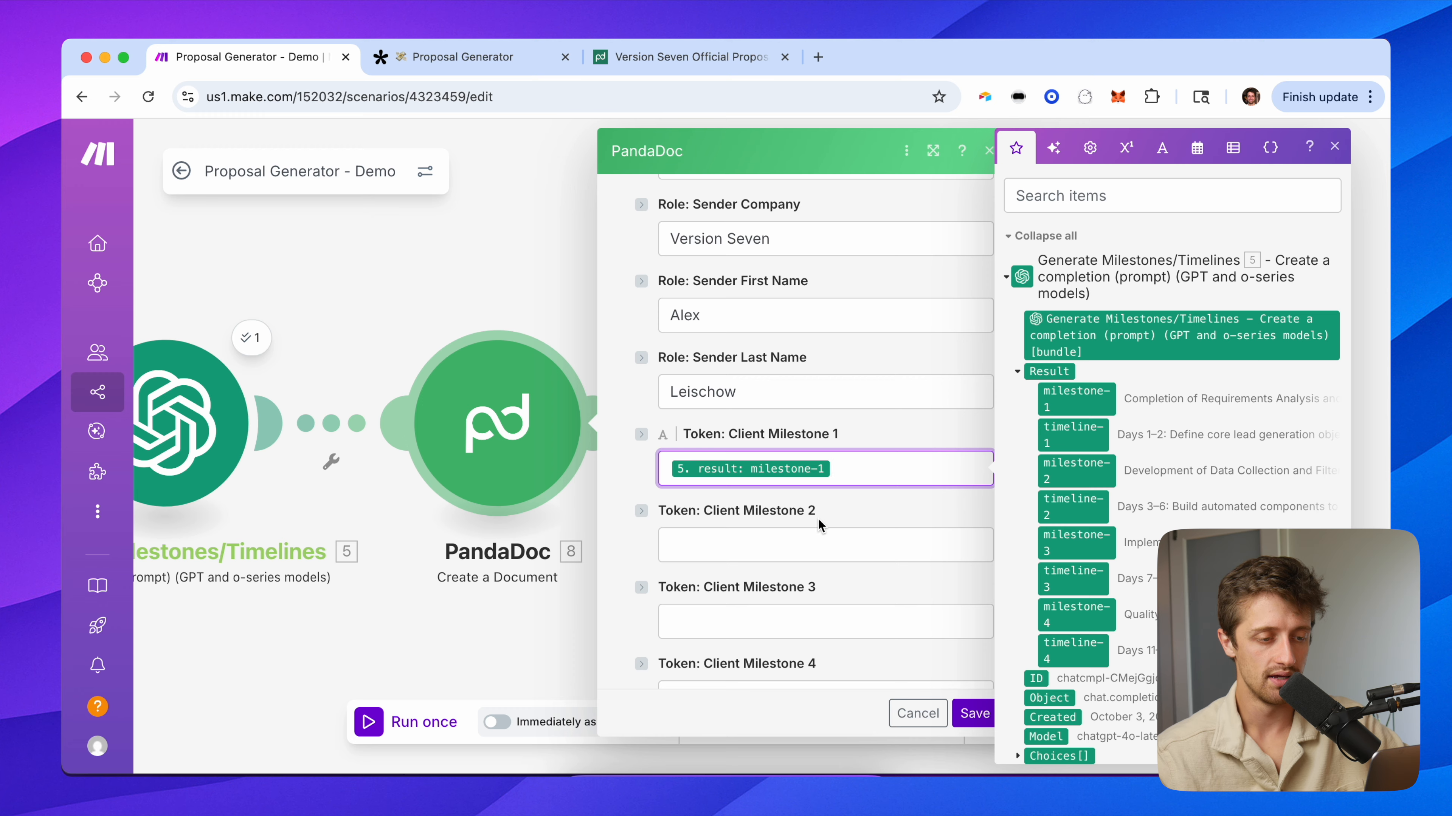
{"action": "left_click", "coordinate": [829, 544]}
{"action": "left_click", "coordinate": [1057, 469]}
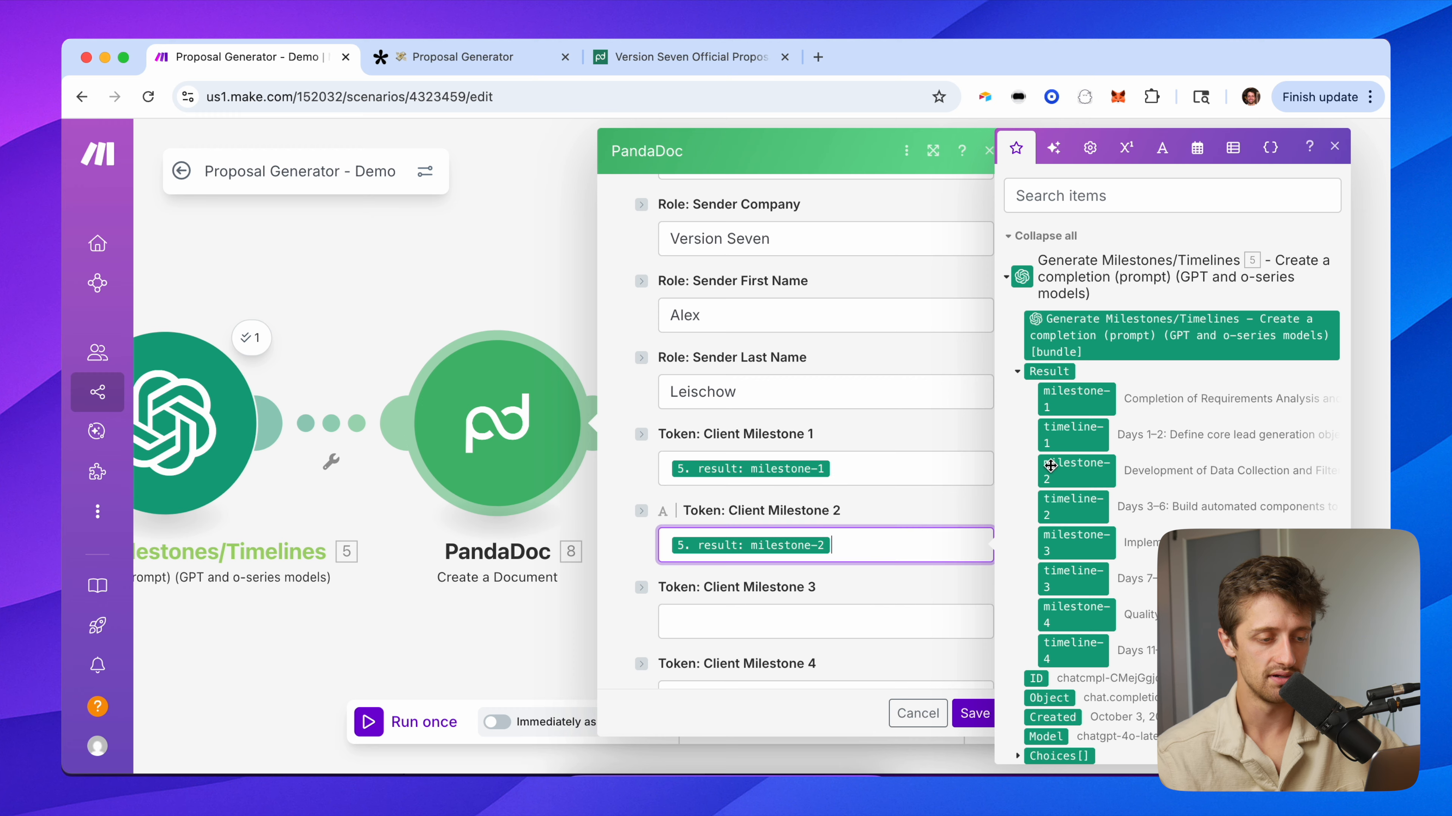
{"action": "left_click", "coordinate": [751, 615]}
{"action": "left_click", "coordinate": [1075, 541]}
{"action": "scroll", "coordinate": [827, 597], "scroll_direction": "down", "scroll_amount": 3}
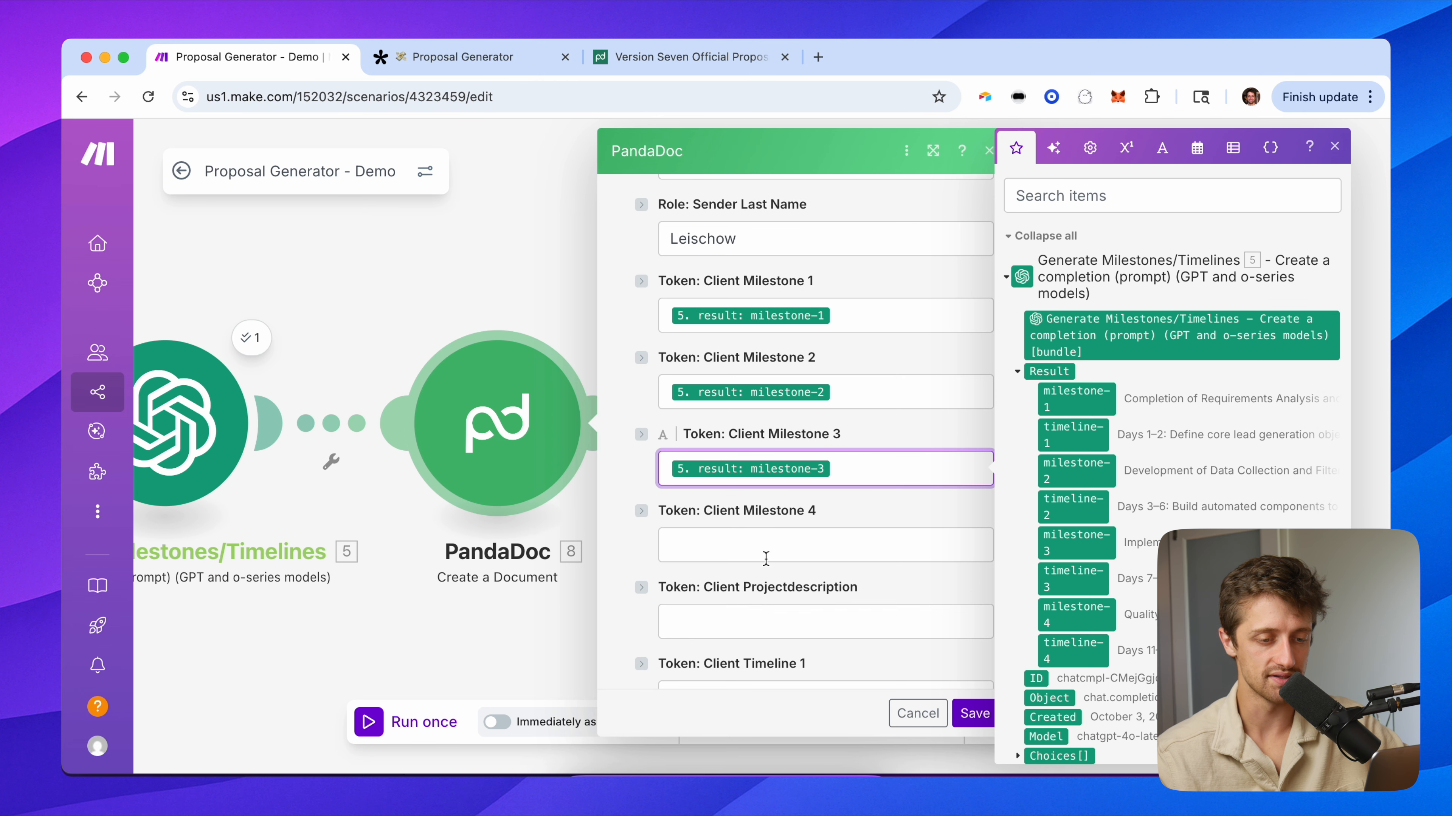
{"action": "left_click", "coordinate": [913, 533]}
{"action": "left_click", "coordinate": [1097, 610]}
Map the timeline-1 to timeline-4 results into Client Timeline tokens 1 through 4.
{"action": "scroll", "coordinate": [812, 583], "scroll_direction": "down", "scroll_amount": 3}
{"action": "left_click", "coordinate": [745, 499]}
{"action": "left_click", "coordinate": [1069, 425]}
{"action": "key", "text": "Tab"}
{"action": "key", "text": "Tab"}
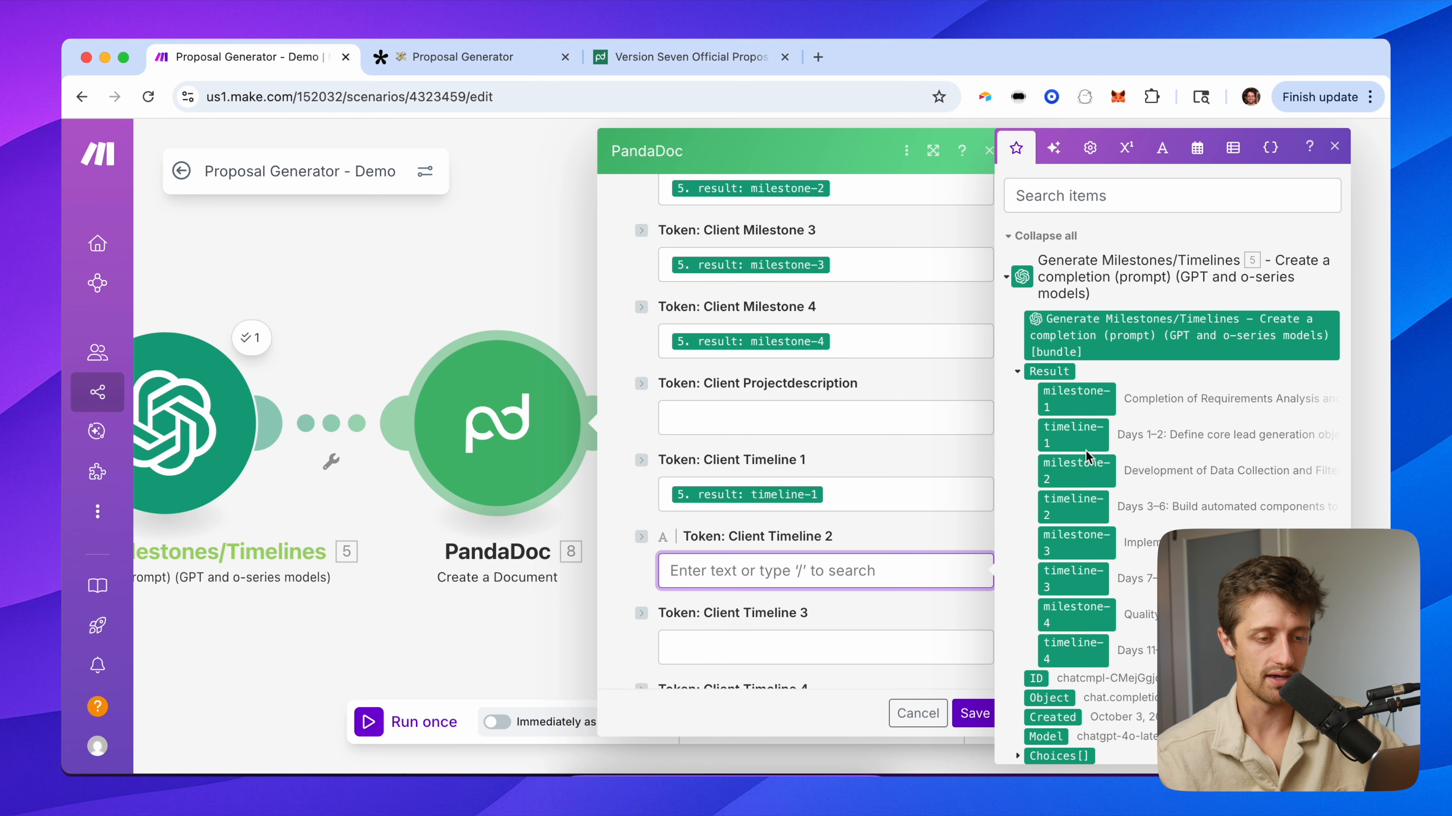
{"action": "left_click", "coordinate": [1077, 506]}
{"action": "left_click", "coordinate": [768, 655]}
{"action": "left_click", "coordinate": [1072, 578]}
{"action": "scroll", "coordinate": [769, 631], "scroll_direction": "down", "scroll_amount": 2}
{"action": "left_click", "coordinate": [770, 632]}
{"action": "left_click", "coordinate": [1073, 650]}
{"action": "left_click", "coordinate": [649, 468]}
Skip the Client Project Description field and begin filling the Problem Summary token.
{"action": "scroll", "coordinate": [650, 468], "scroll_direction": "down", "scroll_amount": 1}
{"action": "scroll", "coordinate": [650, 467], "scroll_direction": "up", "scroll_amount": 1}
{"action": "scroll", "coordinate": [650, 467], "scroll_direction": "down", "scroll_amount": 1}
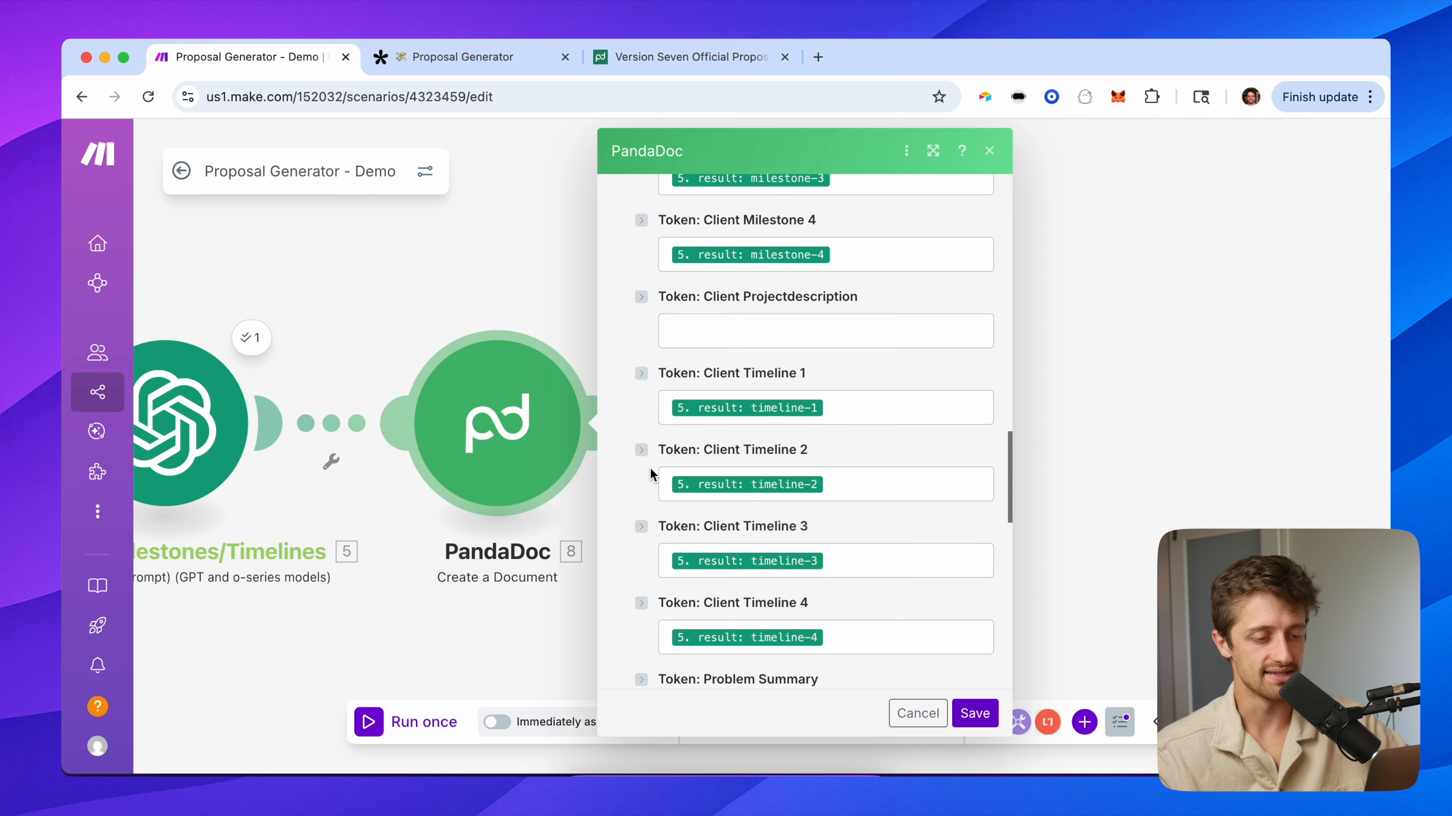
{"action": "left_click", "coordinate": [737, 303]}
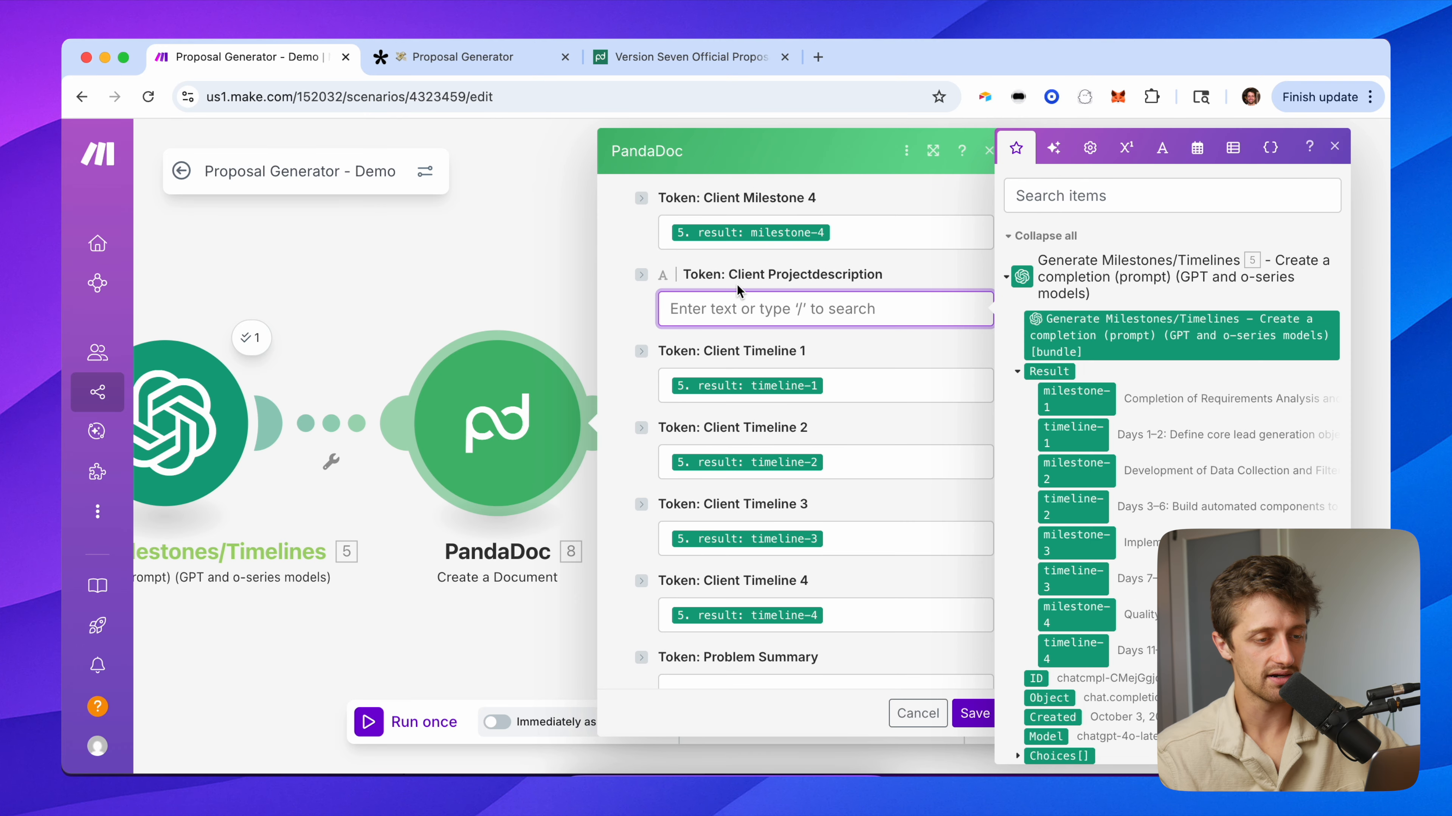
{"action": "left_click", "coordinate": [642, 319]}
{"action": "scroll", "coordinate": [614, 449], "scroll_direction": "down", "scroll_amount": 5}
{"action": "scroll", "coordinate": [614, 450], "scroll_direction": "down", "scroll_amount": 1}
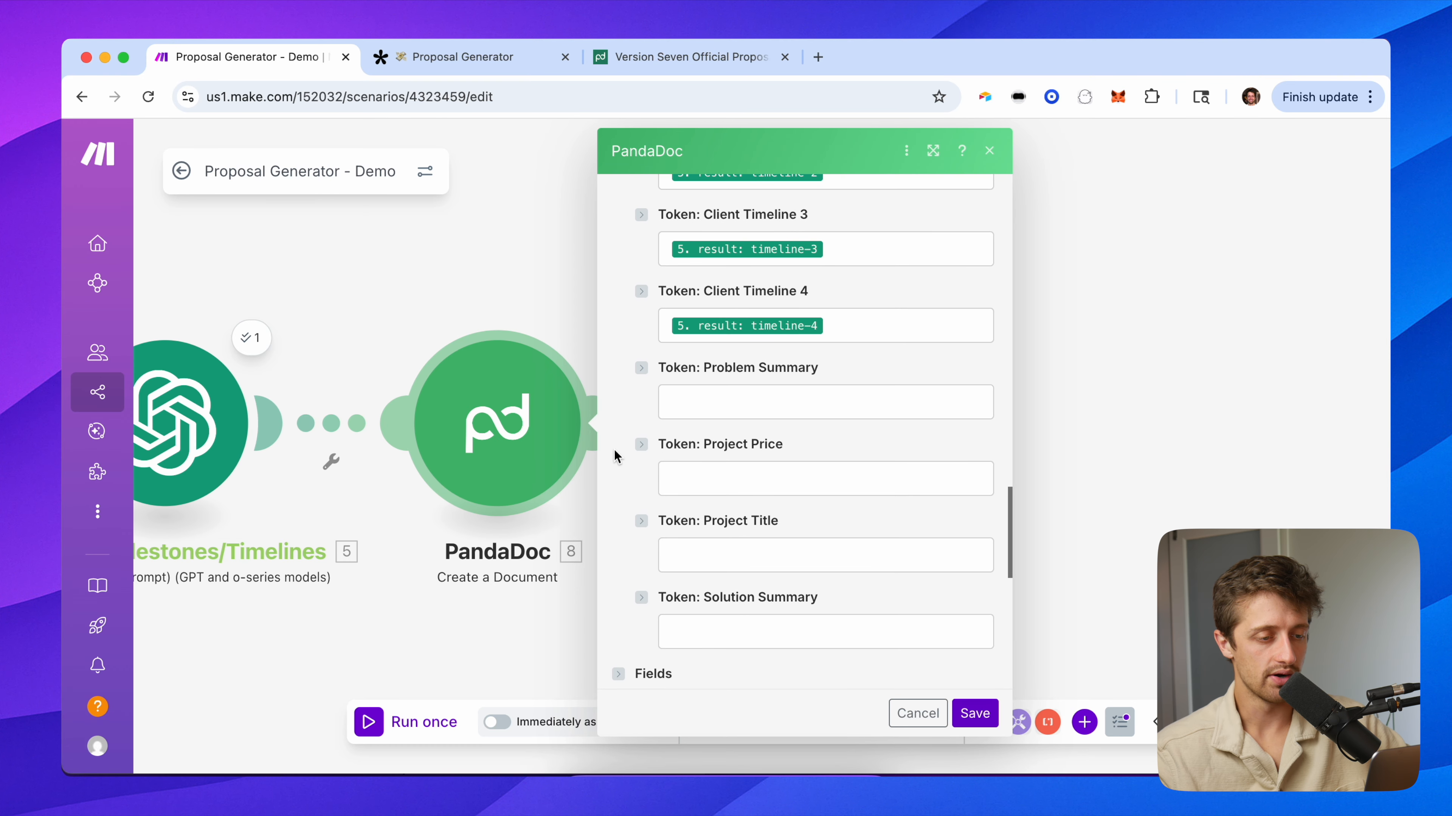
{"action": "left_click", "coordinate": [727, 406]}
{"action": "left_click_drag", "start_coordinate": [548, 316], "coordinate": [301, 296]}
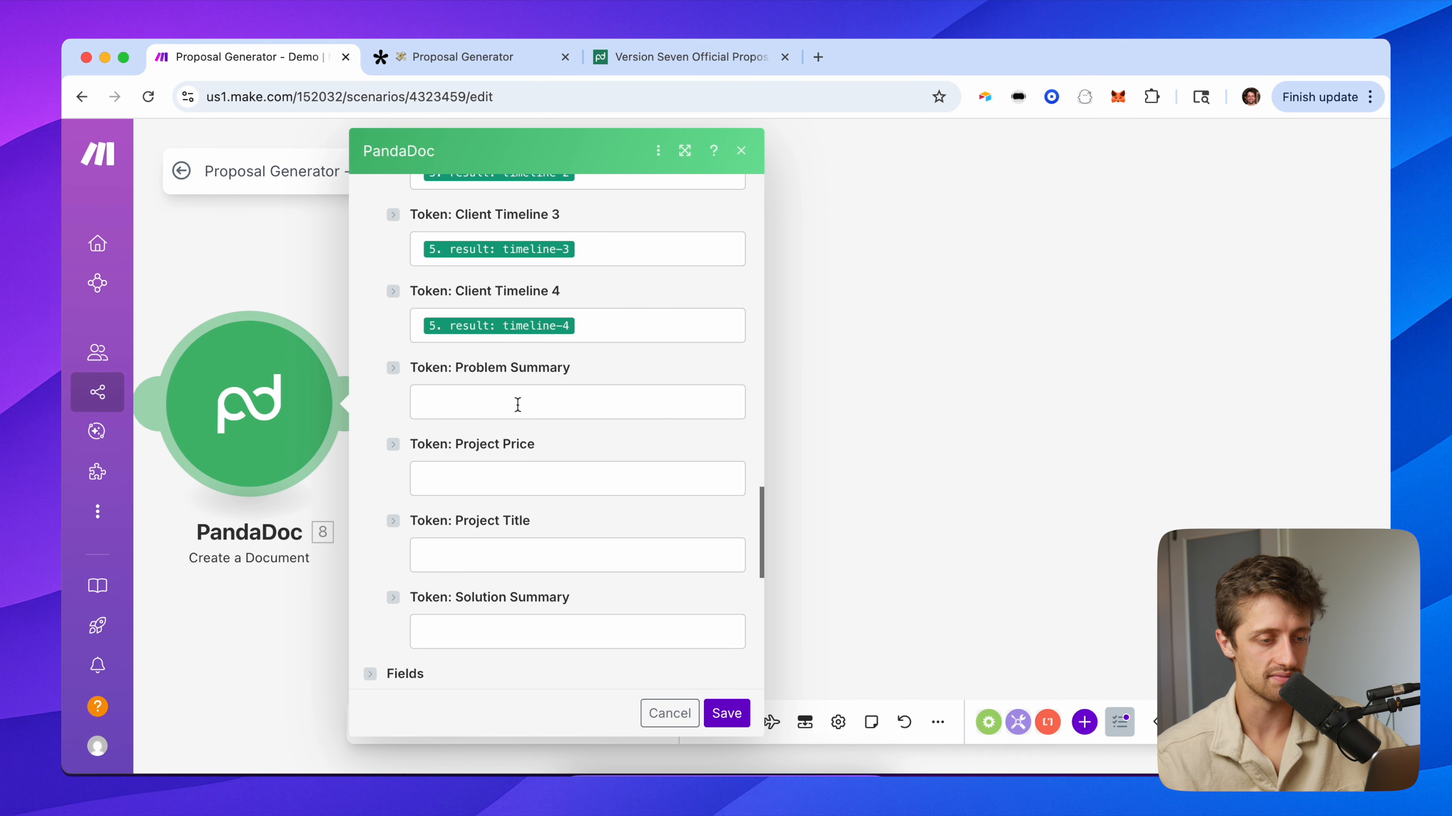
Map problemPitch into Problem Summary and the Tally charge answer into Project Price.
{"action": "left_click", "coordinate": [523, 407]}
{"action": "scroll", "coordinate": [946, 471], "scroll_direction": "down", "scroll_amount": 15}
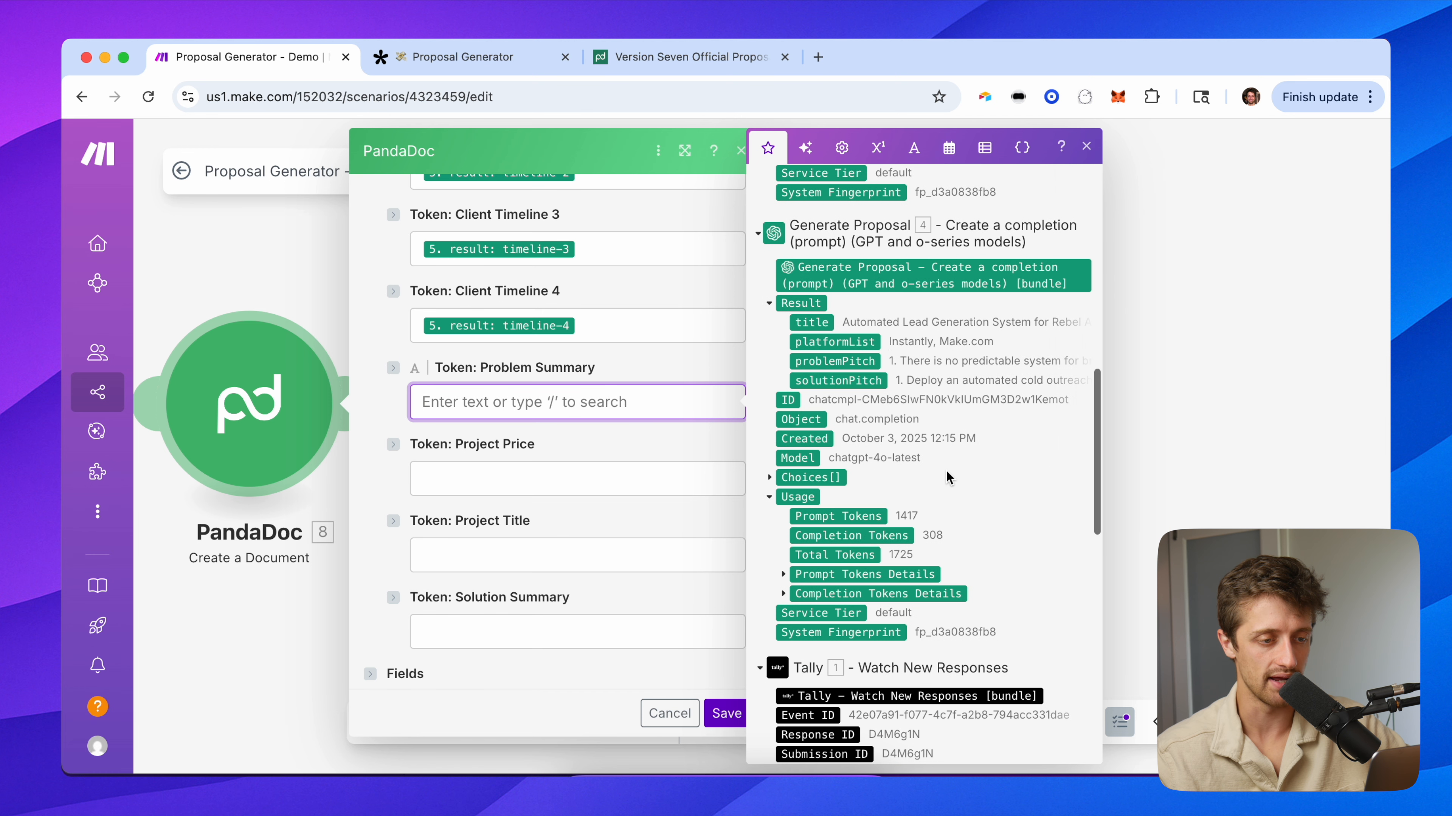
{"action": "left_click", "coordinate": [833, 361]}
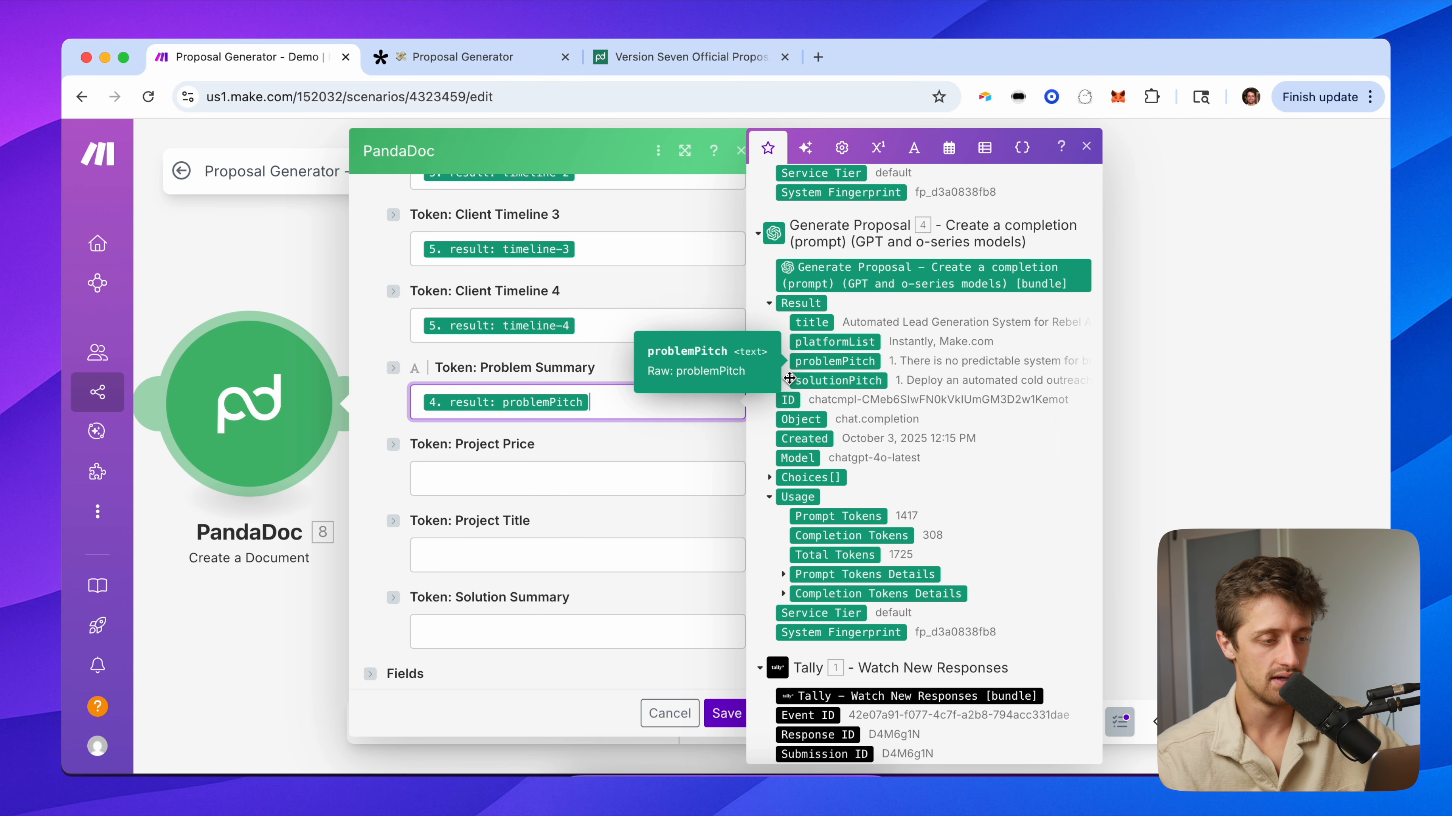
{"action": "left_click", "coordinate": [502, 472]}
{"action": "scroll", "coordinate": [848, 555], "scroll_direction": "down", "scroll_amount": 10}
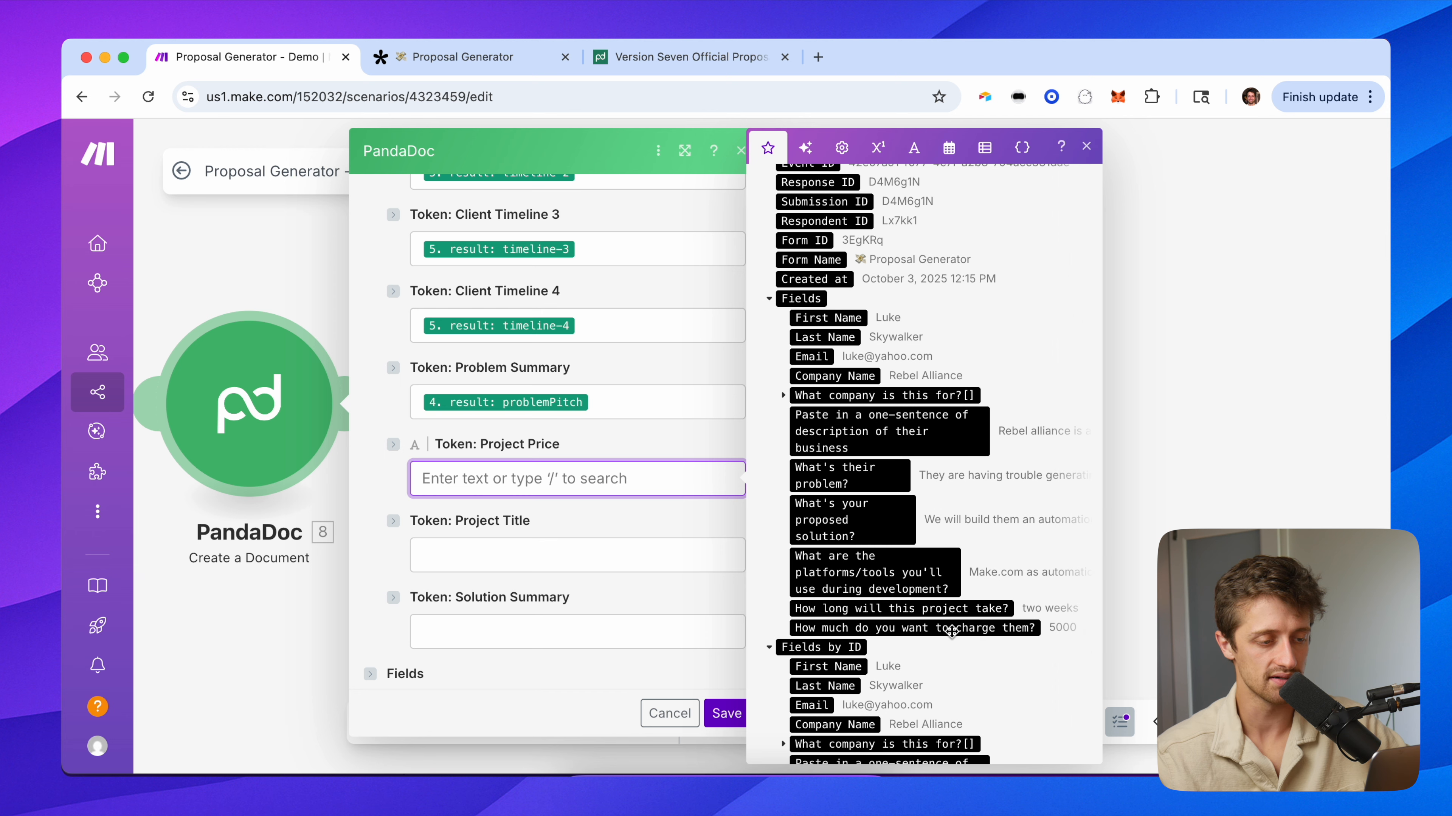
{"action": "left_click", "coordinate": [950, 629]}
{"action": "left_click", "coordinate": [373, 503]}
Map the generated title into Project Title and solutionPitch into Solution Summary.
{"action": "scroll", "coordinate": [373, 502], "scroll_direction": "down", "scroll_amount": 1}
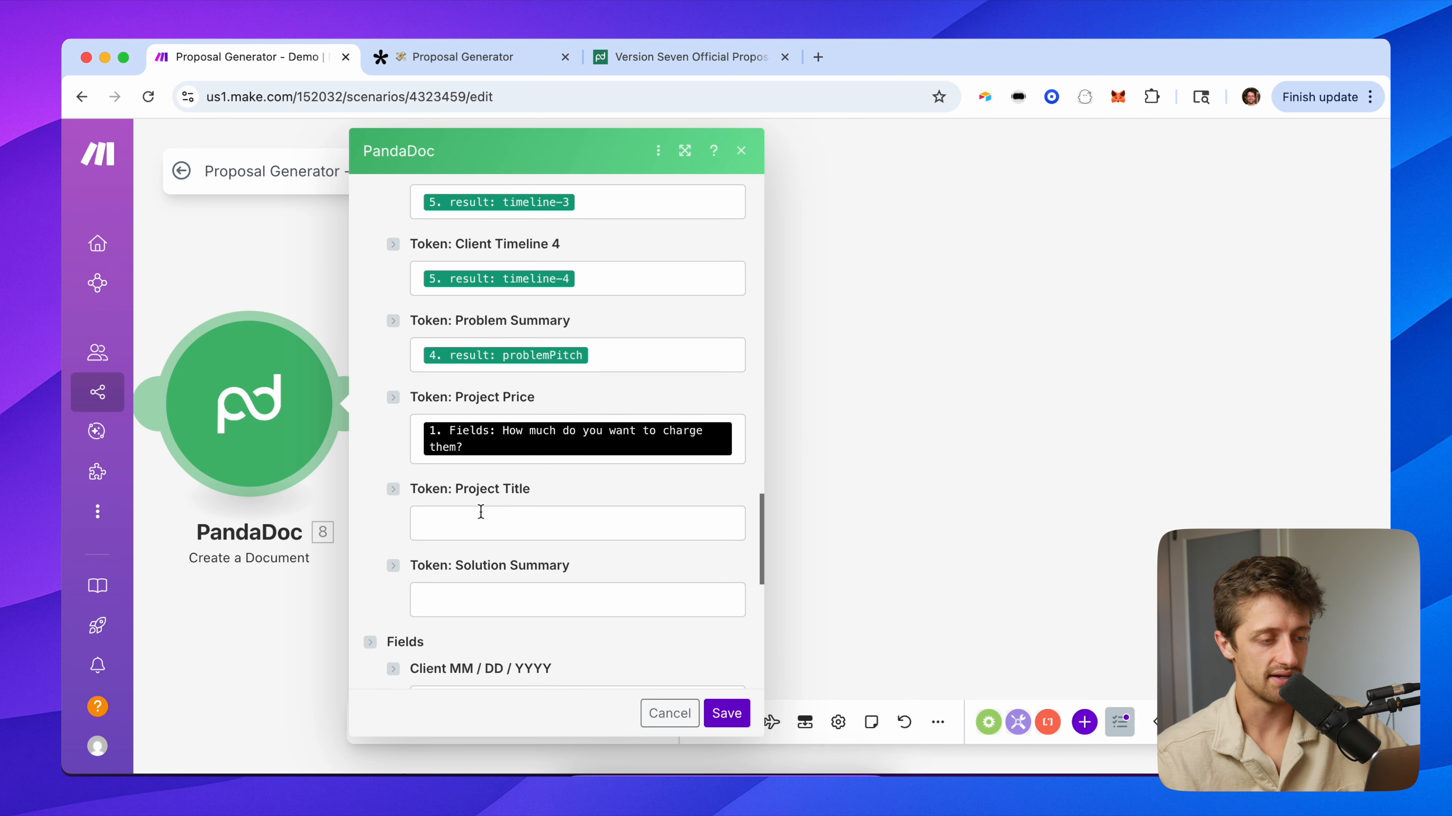
{"action": "left_click", "coordinate": [479, 517]}
{"action": "scroll", "coordinate": [869, 460], "scroll_direction": "down", "scroll_amount": 10}
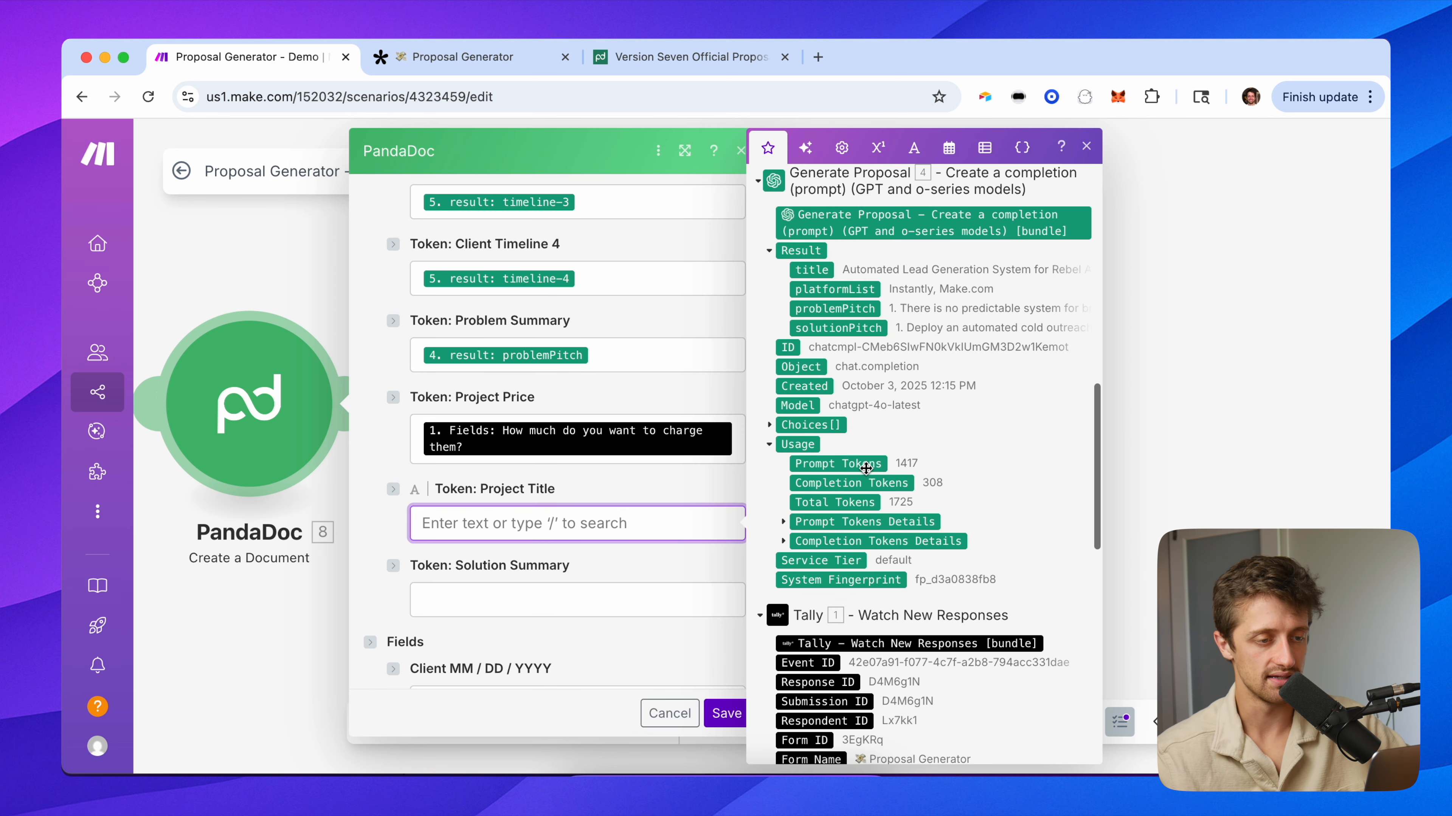
{"action": "left_click", "coordinate": [818, 271]}
{"action": "left_click", "coordinate": [504, 601]}
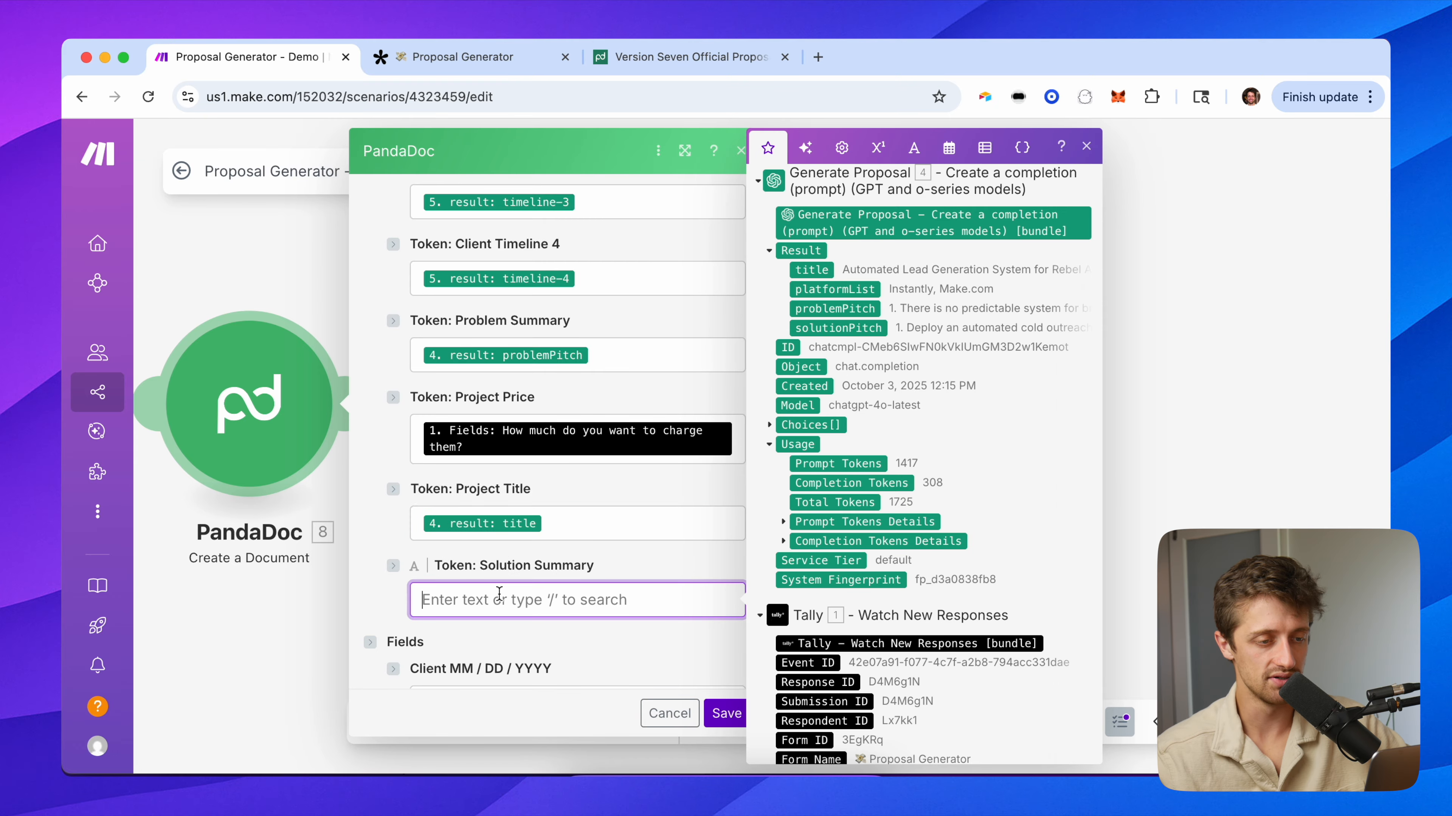
{"action": "scroll", "coordinate": [872, 525], "scroll_direction": "down", "scroll_amount": 8}
{"action": "scroll", "coordinate": [873, 526], "scroll_direction": "up", "scroll_amount": 8}
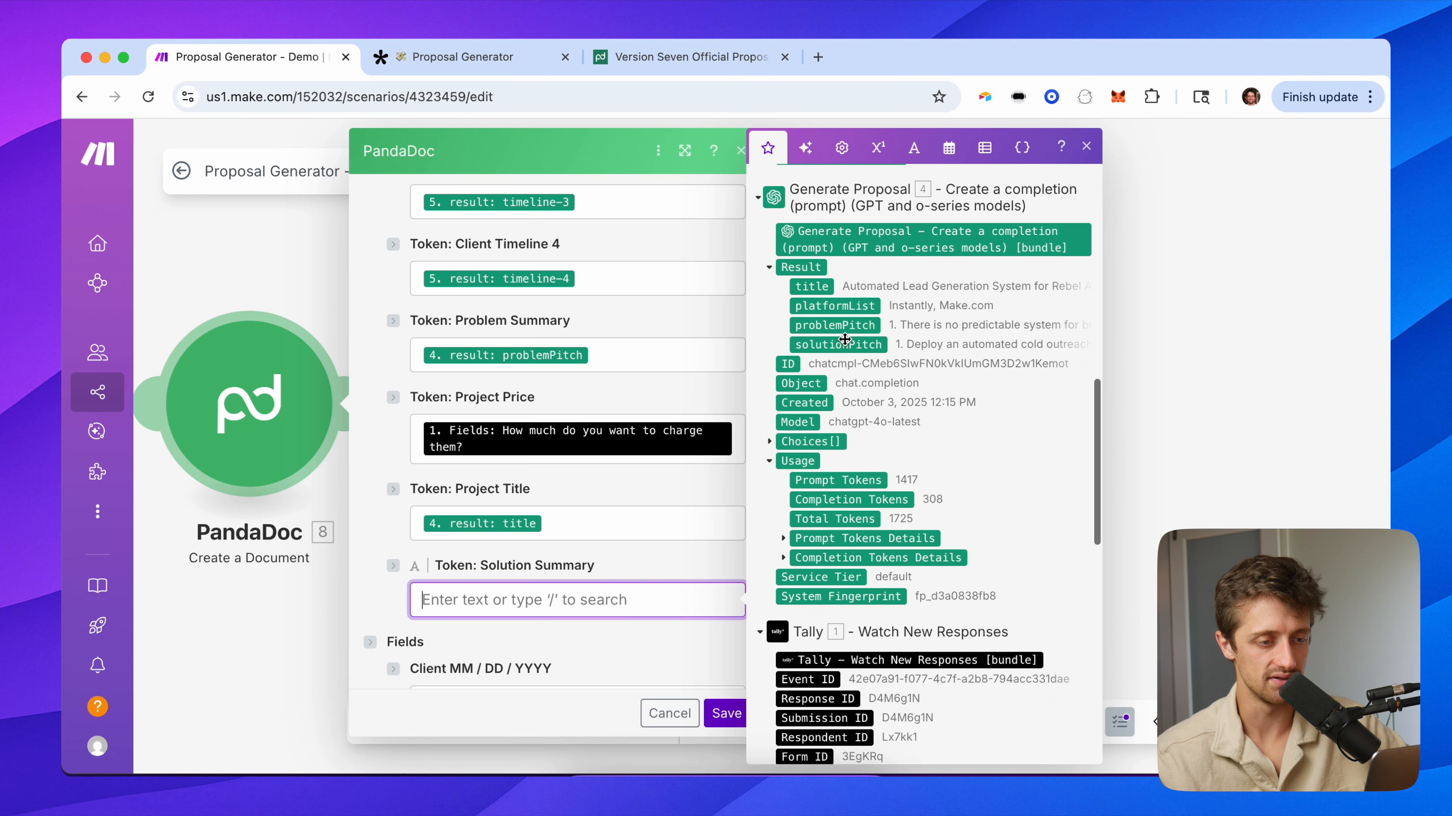
{"action": "left_click", "coordinate": [840, 344]}
{"action": "left_click", "coordinate": [384, 406]}
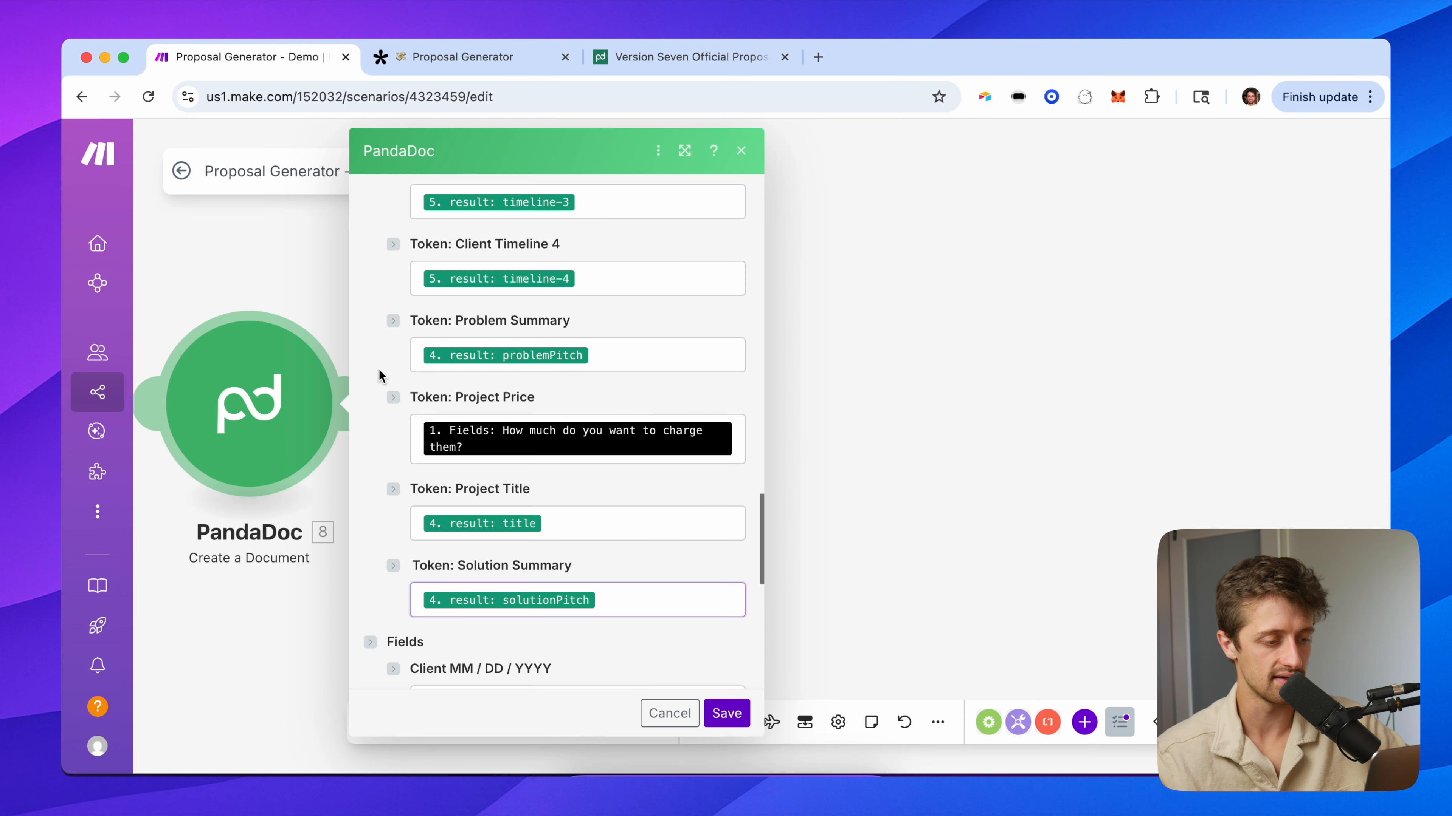
{"action": "scroll", "coordinate": [383, 521], "scroll_direction": "down", "scroll_amount": 3}
{"action": "scroll", "coordinate": [462, 384], "scroll_direction": "up", "scroll_amount": 10}
{"action": "scroll", "coordinate": [515, 365], "scroll_direction": "down", "scroll_amount": 1}
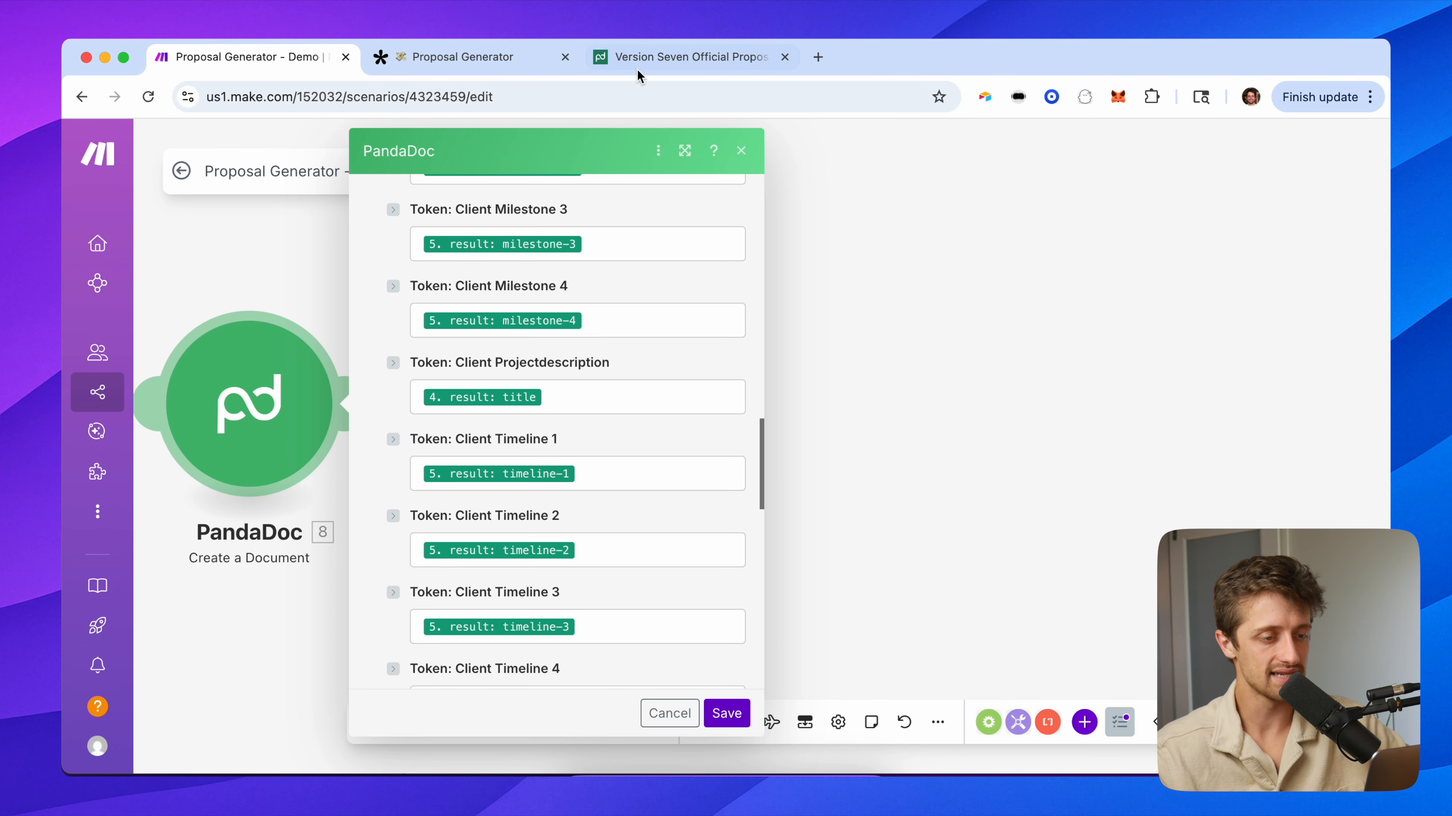
{"action": "left_click", "coordinate": [659, 68]}
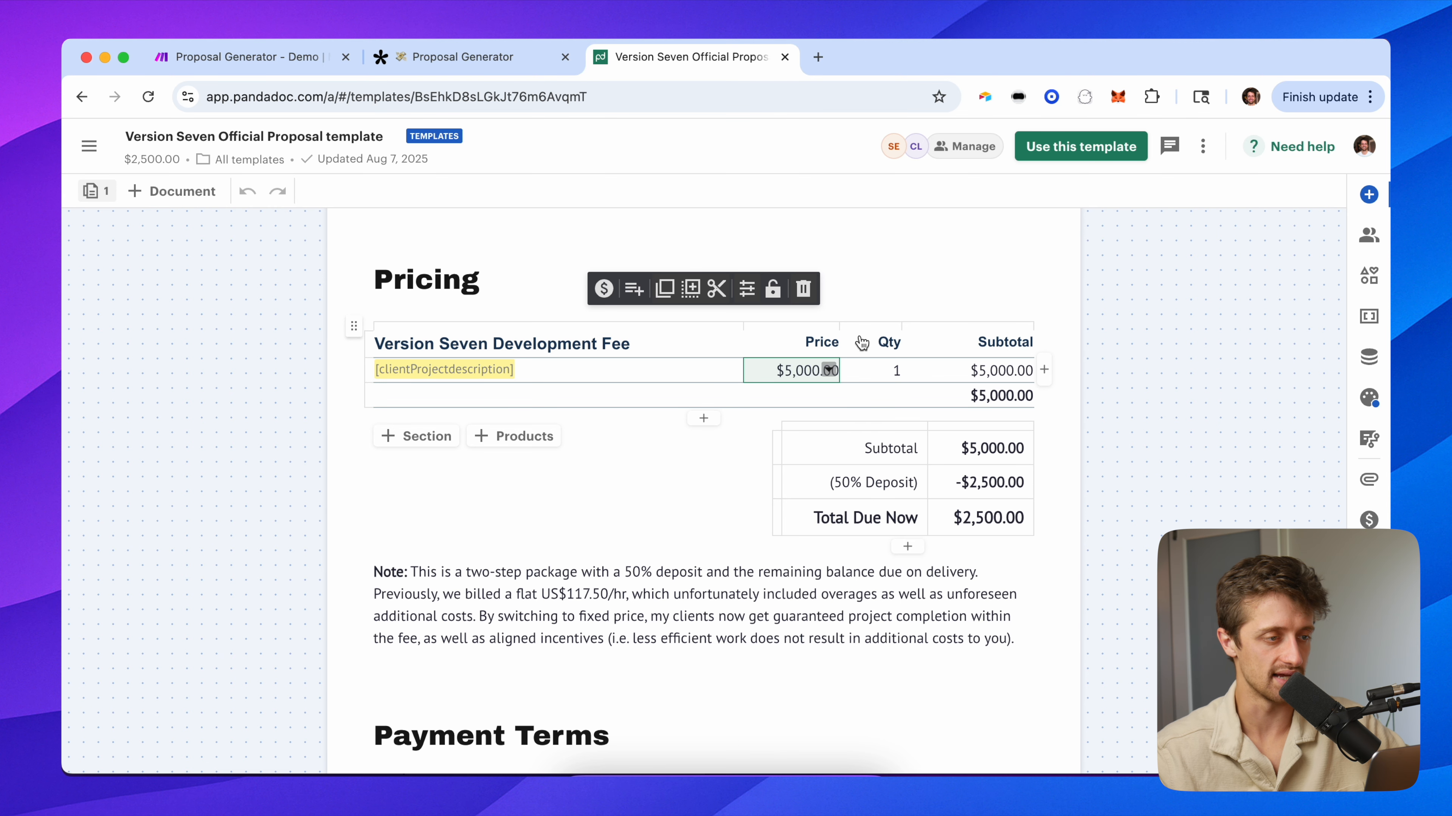
{"action": "left_click", "coordinate": [231, 60]}
{"action": "scroll", "coordinate": [455, 406], "scroll_direction": "down", "scroll_amount": 15}
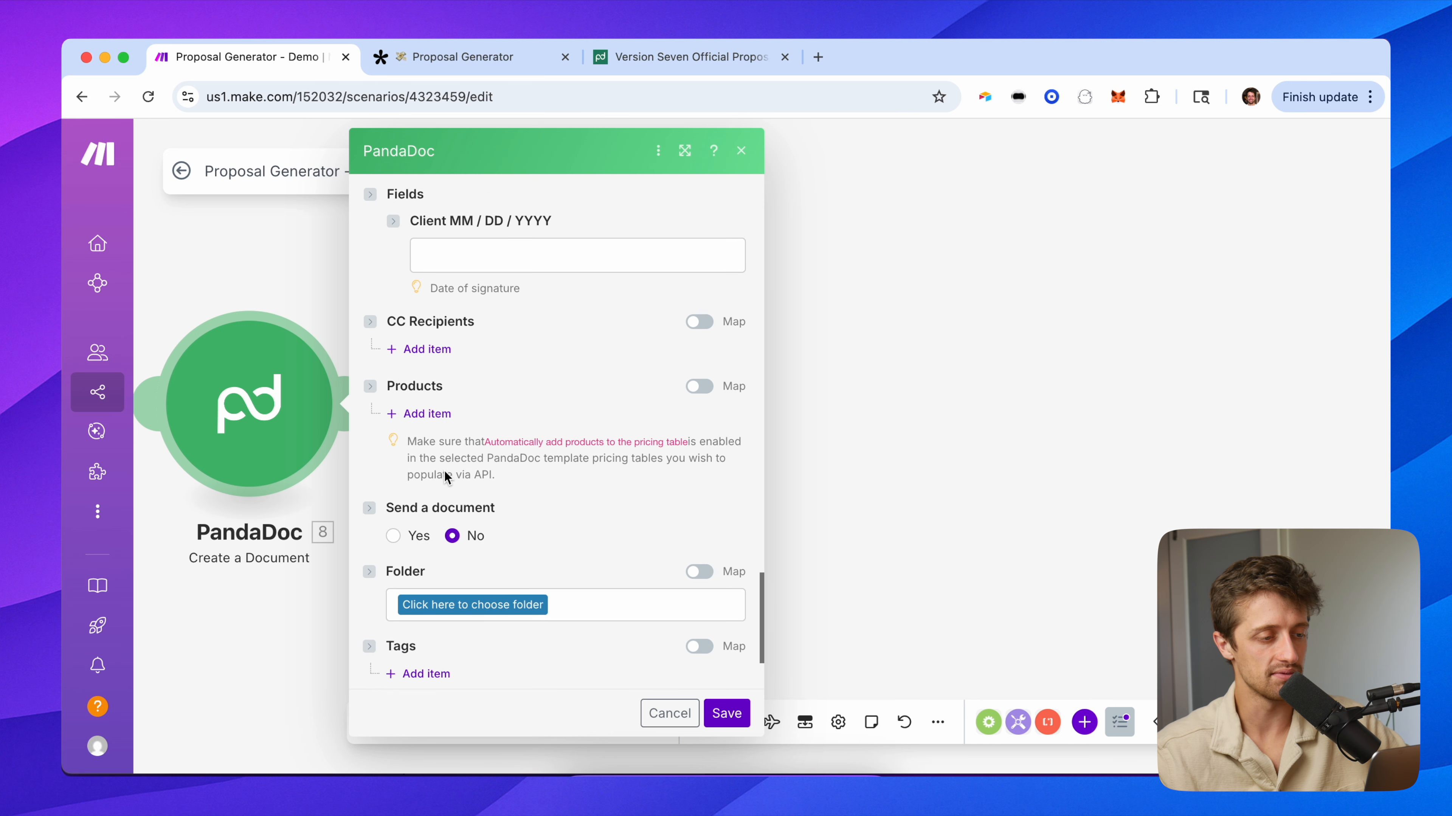
Add a product item using Pricing Table 1 with currency USD.
{"action": "left_click", "coordinate": [428, 391]}
{"action": "scroll", "coordinate": [538, 412], "scroll_direction": "down", "scroll_amount": 3}
{"action": "left_click", "coordinate": [505, 369]}
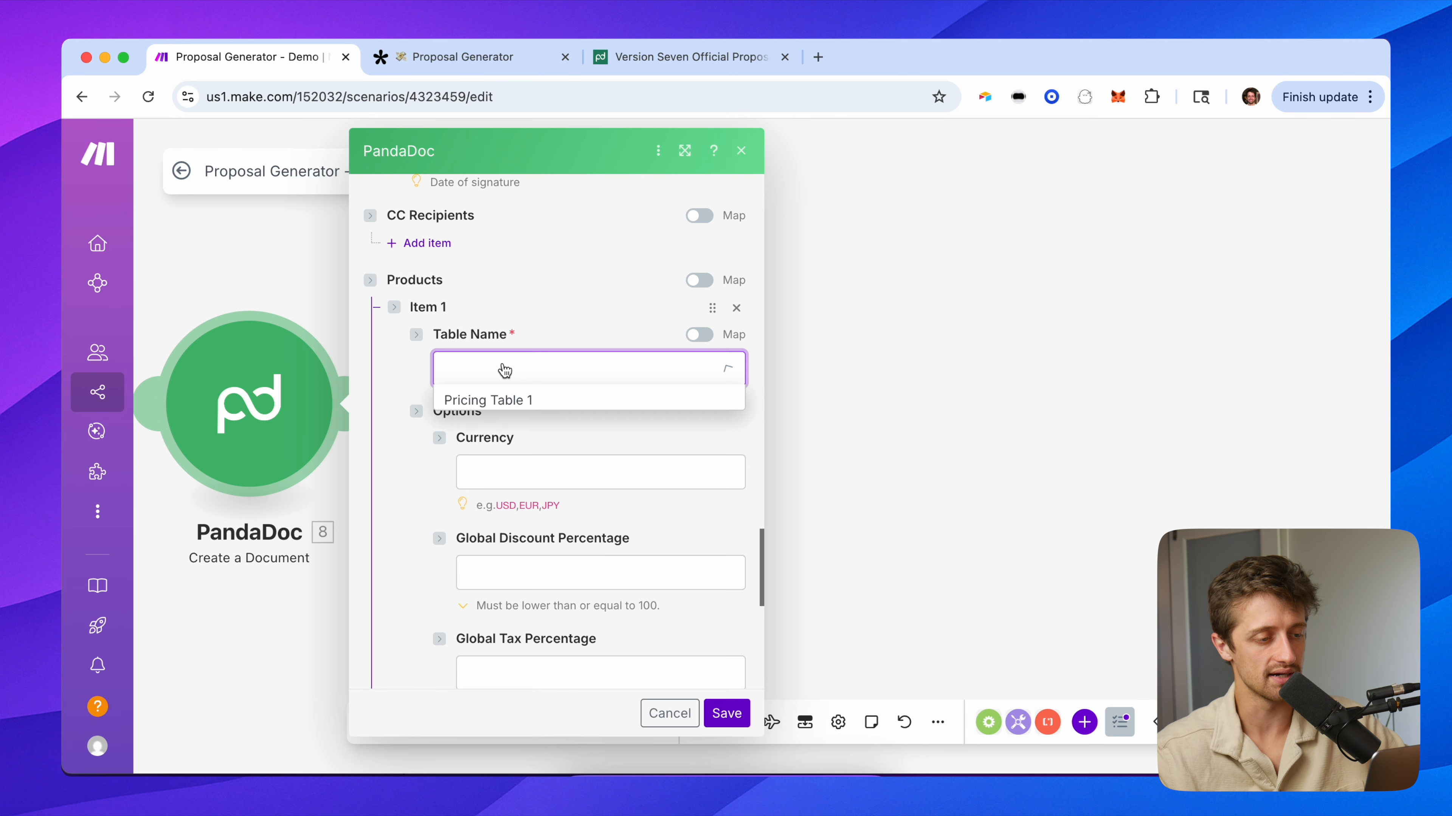
{"action": "left_click", "coordinate": [511, 401]}
{"action": "scroll", "coordinate": [574, 417], "scroll_direction": "down", "scroll_amount": 3}
{"action": "left_click", "coordinate": [519, 339]}
{"action": "type", "text": "USD"}
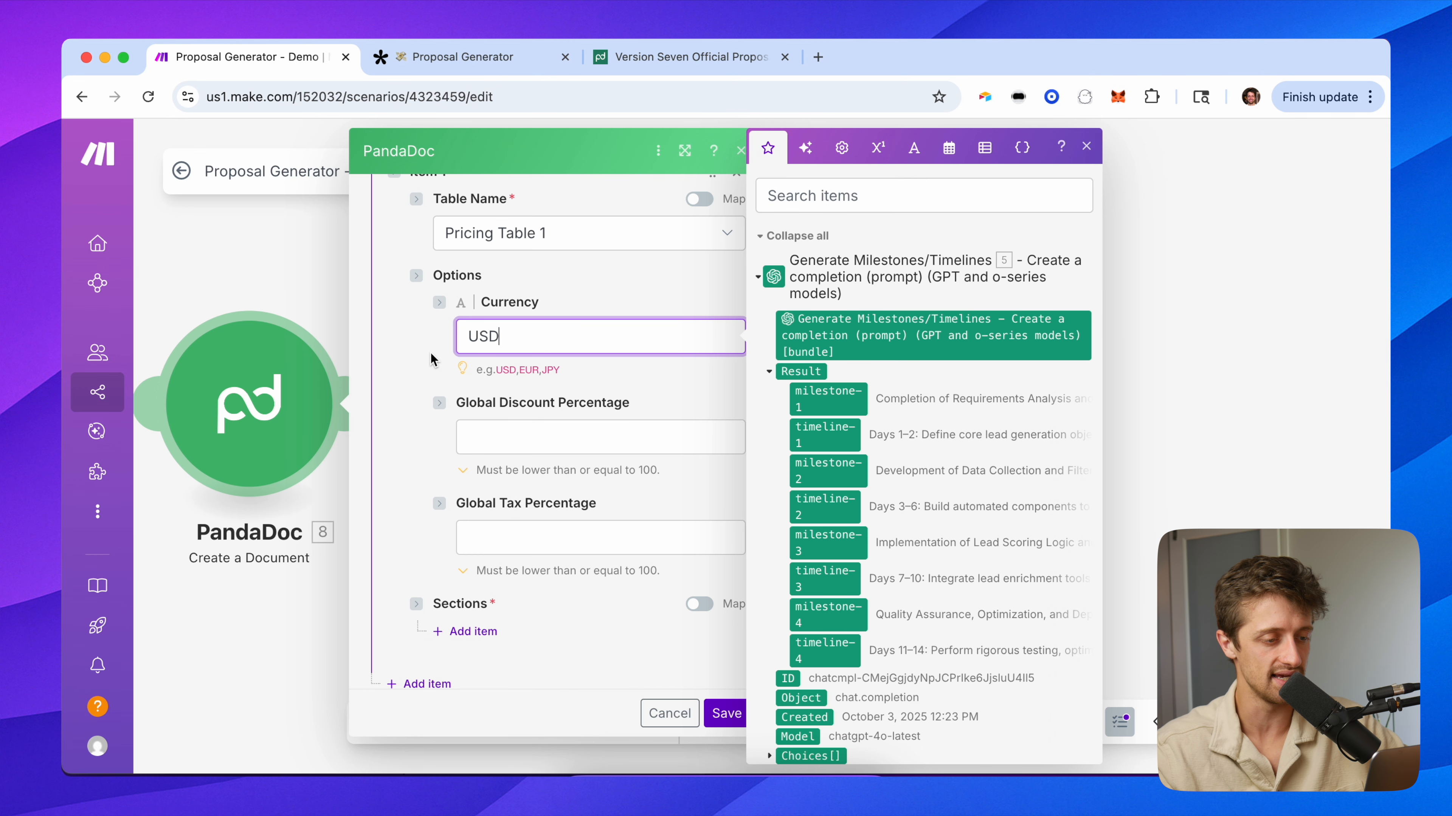
{"action": "left_click", "coordinate": [430, 353]}
{"action": "scroll", "coordinate": [434, 452], "scroll_direction": "down", "scroll_amount": 3}
Add a section named 'Hidden' to the product item, with one new row.
{"action": "left_click", "coordinate": [466, 495]}
{"action": "scroll", "coordinate": [531, 492], "scroll_direction": "down", "scroll_amount": 2}
{"action": "left_click", "coordinate": [547, 498]}
{"action": "type", "text": "H"}
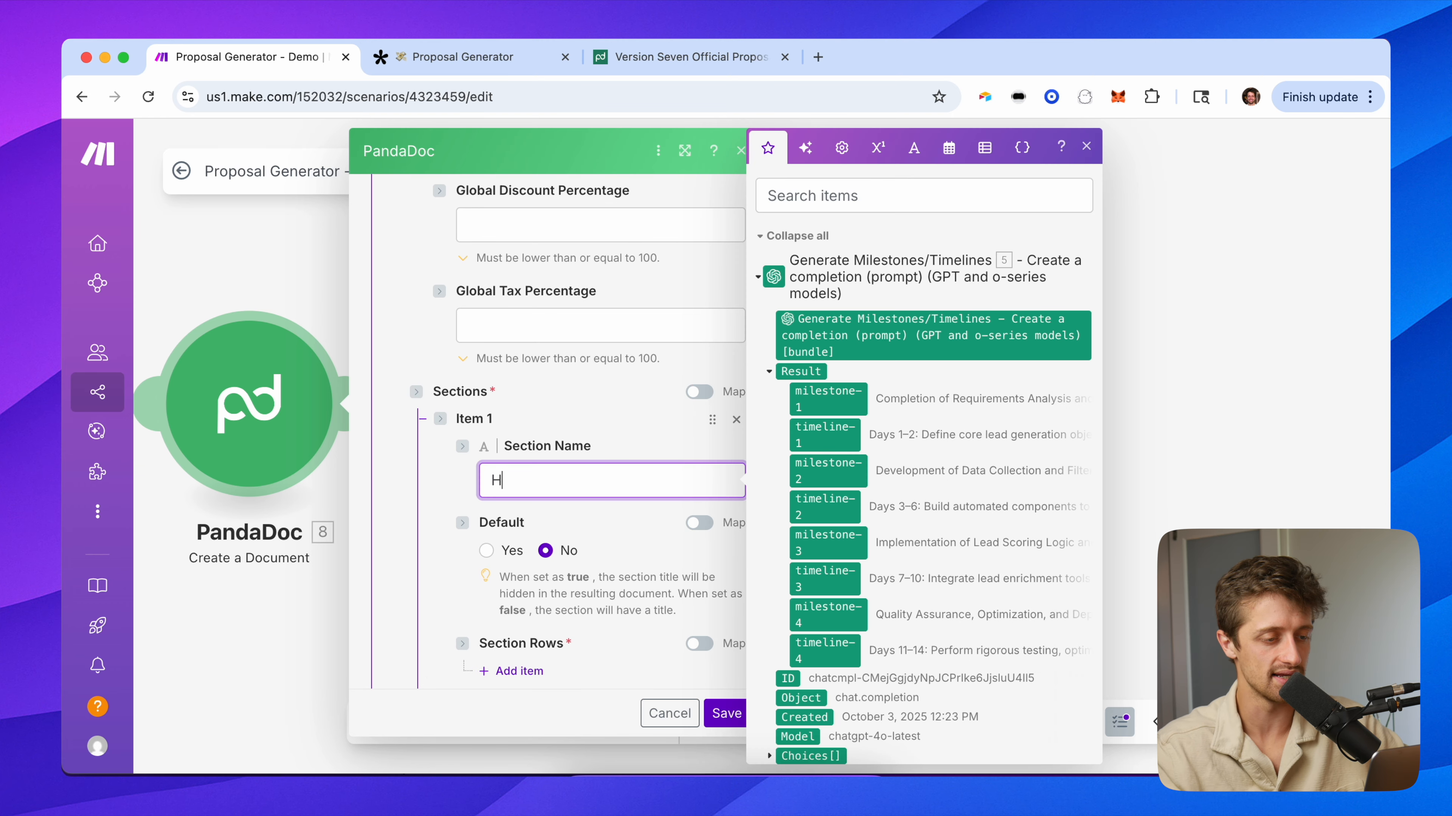
{"action": "type", "text": "idden"}
{"action": "left_click", "coordinate": [562, 410]}
{"action": "scroll", "coordinate": [562, 411], "scroll_direction": "down", "scroll_amount": 3}
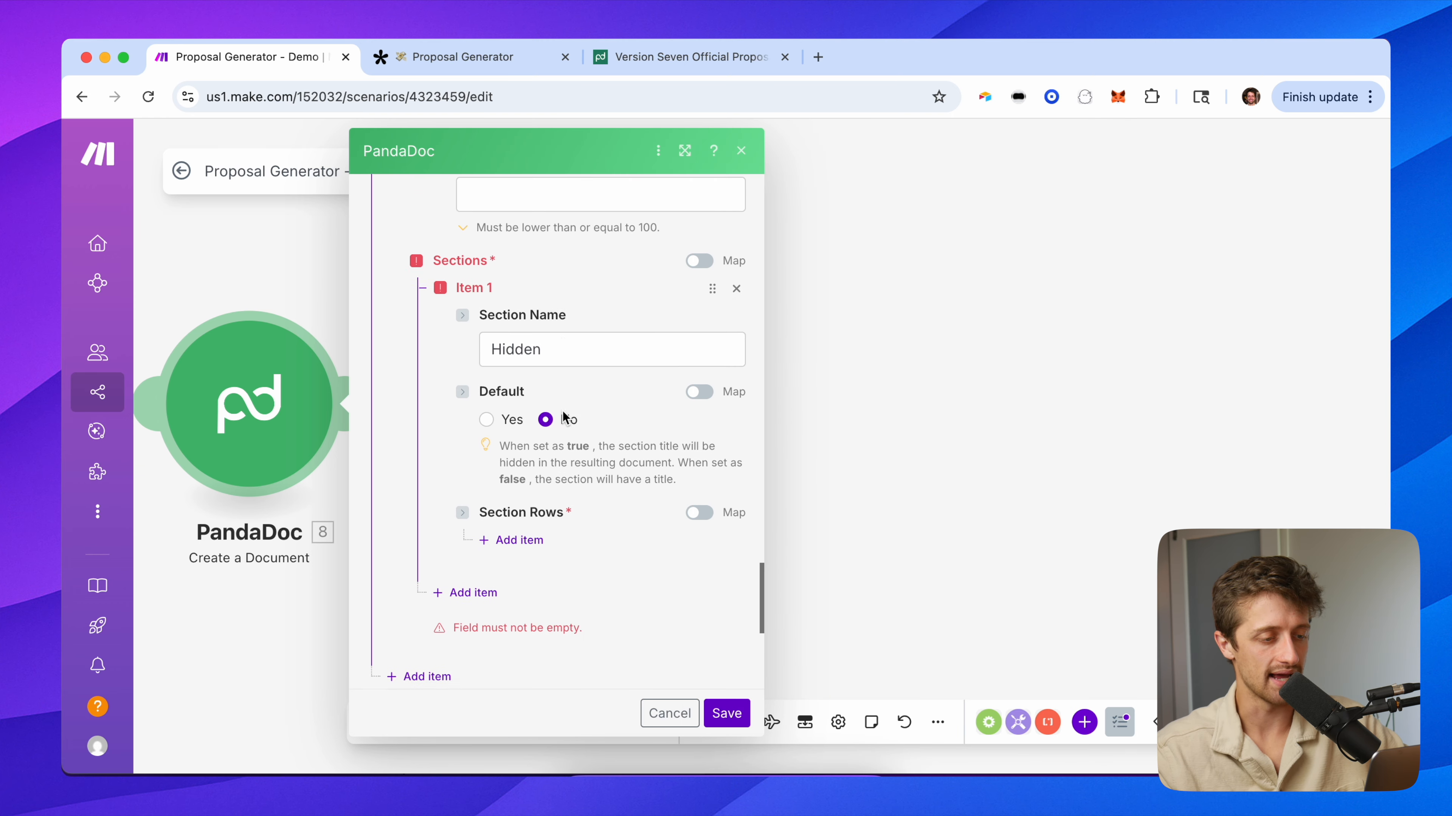
{"action": "left_click", "coordinate": [535, 480]}
{"action": "scroll", "coordinate": [587, 503], "scroll_direction": "down", "scroll_amount": 6}
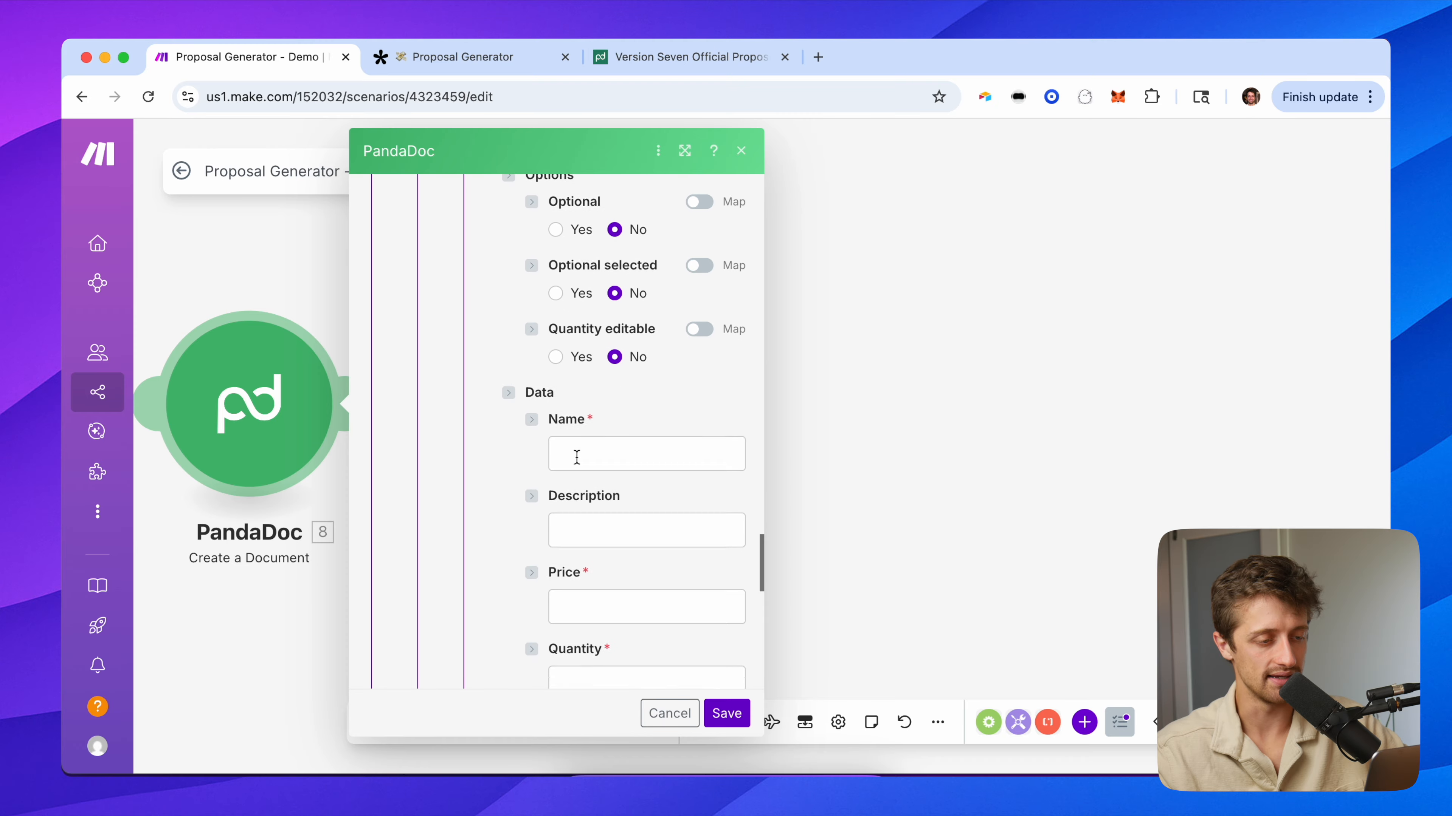
Set the row Name to the generated title followed by '(Total)'.
{"action": "left_click", "coordinate": [601, 436]}
{"action": "scroll", "coordinate": [844, 533], "scroll_direction": "down", "scroll_amount": 10}
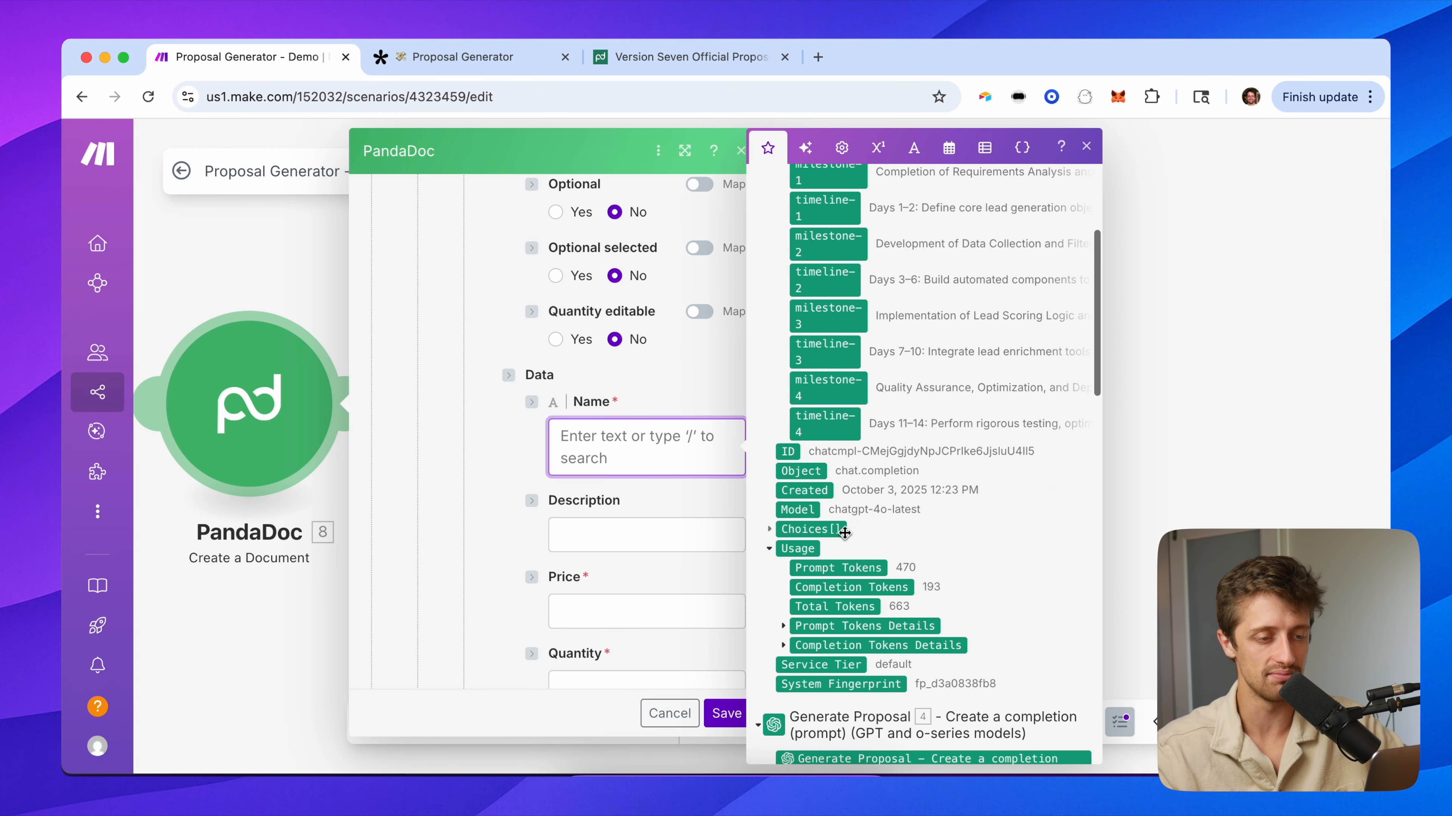
{"action": "scroll", "coordinate": [845, 533], "scroll_direction": "down", "scroll_amount": 4}
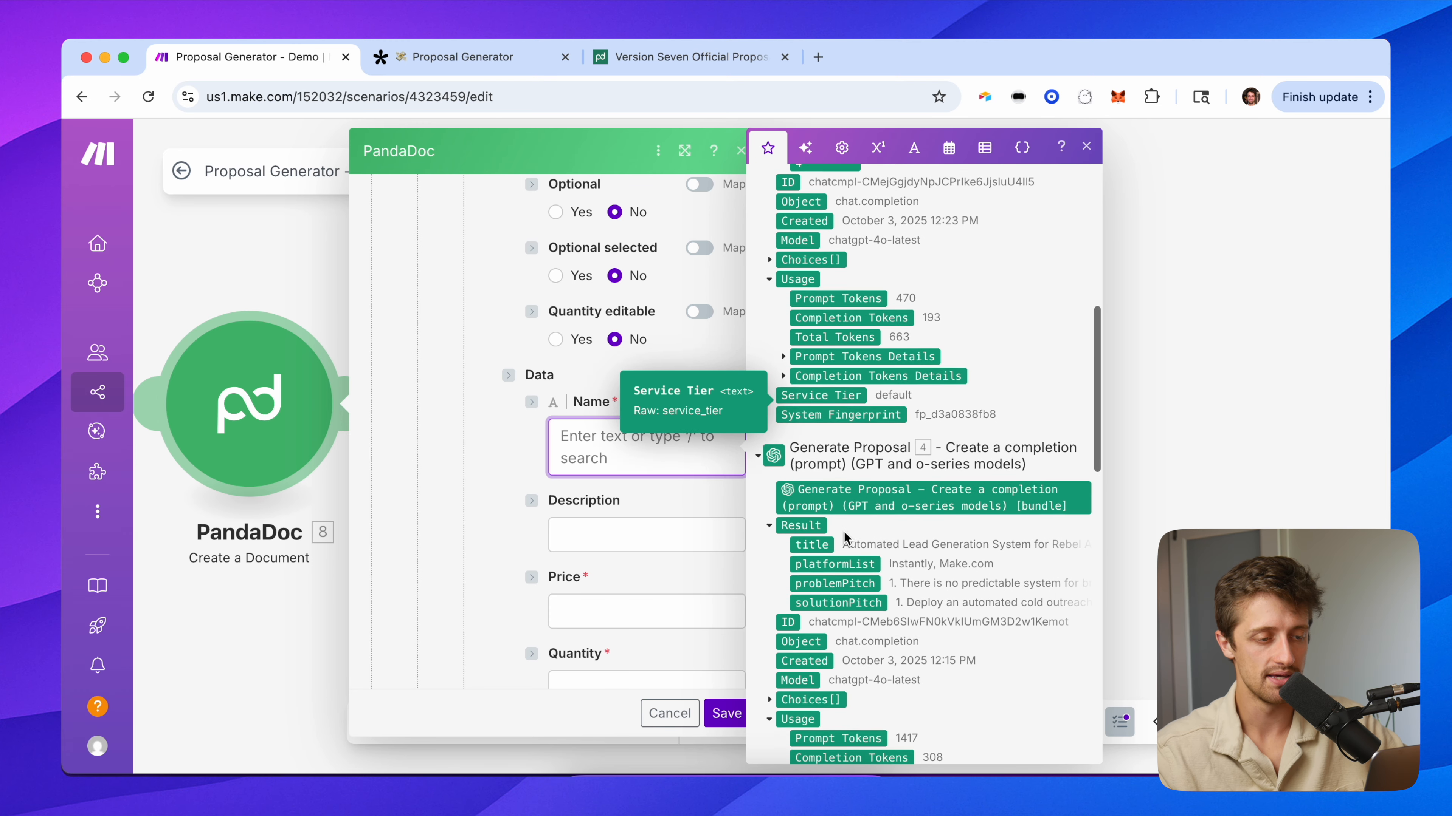
{"action": "left_click", "coordinate": [823, 541]}
{"action": "type", "text": "(Total)"}
{"action": "left_click", "coordinate": [506, 458]}
{"action": "scroll", "coordinate": [511, 523], "scroll_direction": "down", "scroll_amount": 2}
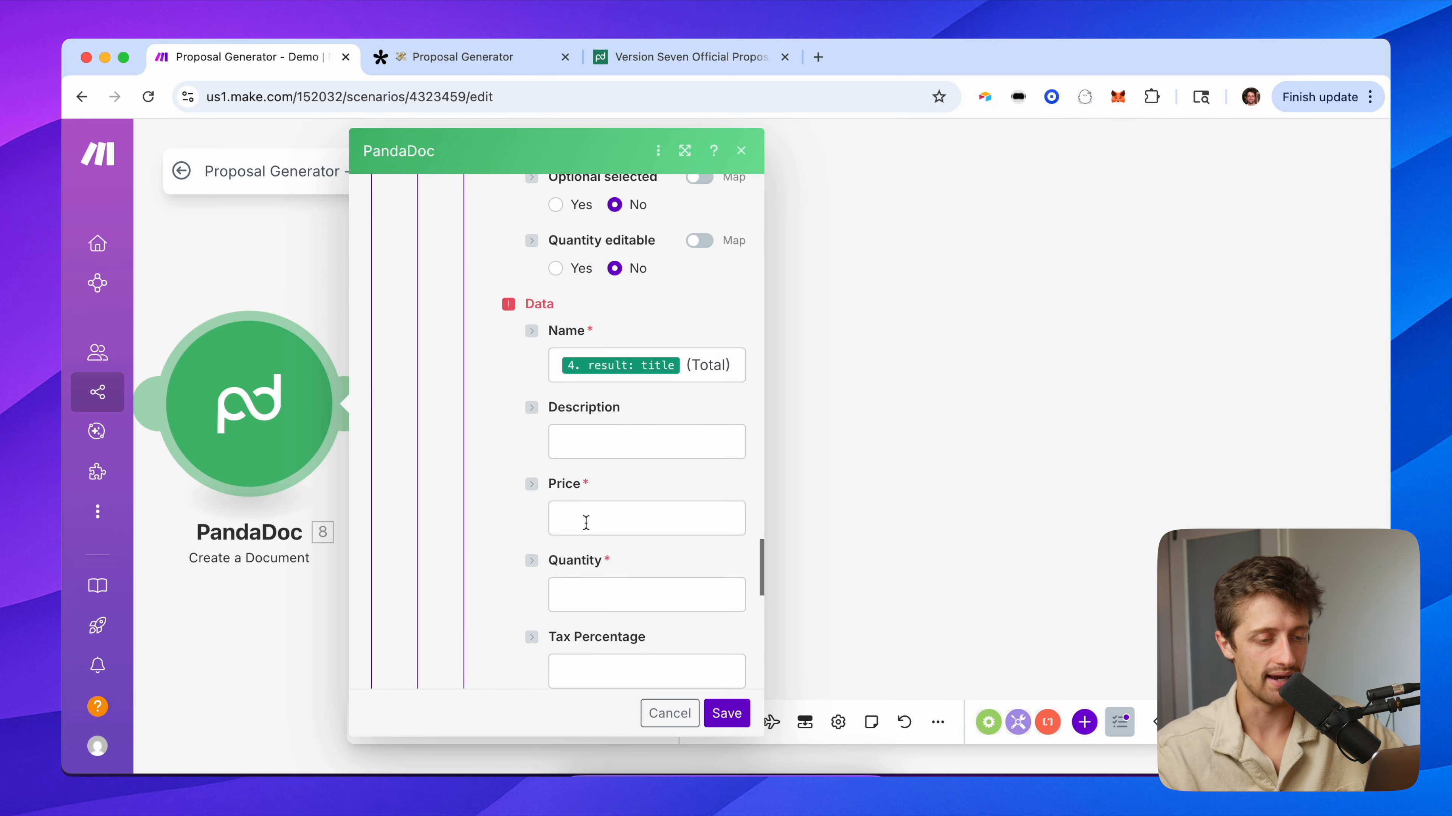
Map the Tally charge answer into the row's Price.
{"action": "left_click", "coordinate": [583, 518]}
{"action": "scroll", "coordinate": [858, 511], "scroll_direction": "down", "scroll_amount": 1}
{"action": "scroll", "coordinate": [857, 510], "scroll_direction": "down", "scroll_amount": 15}
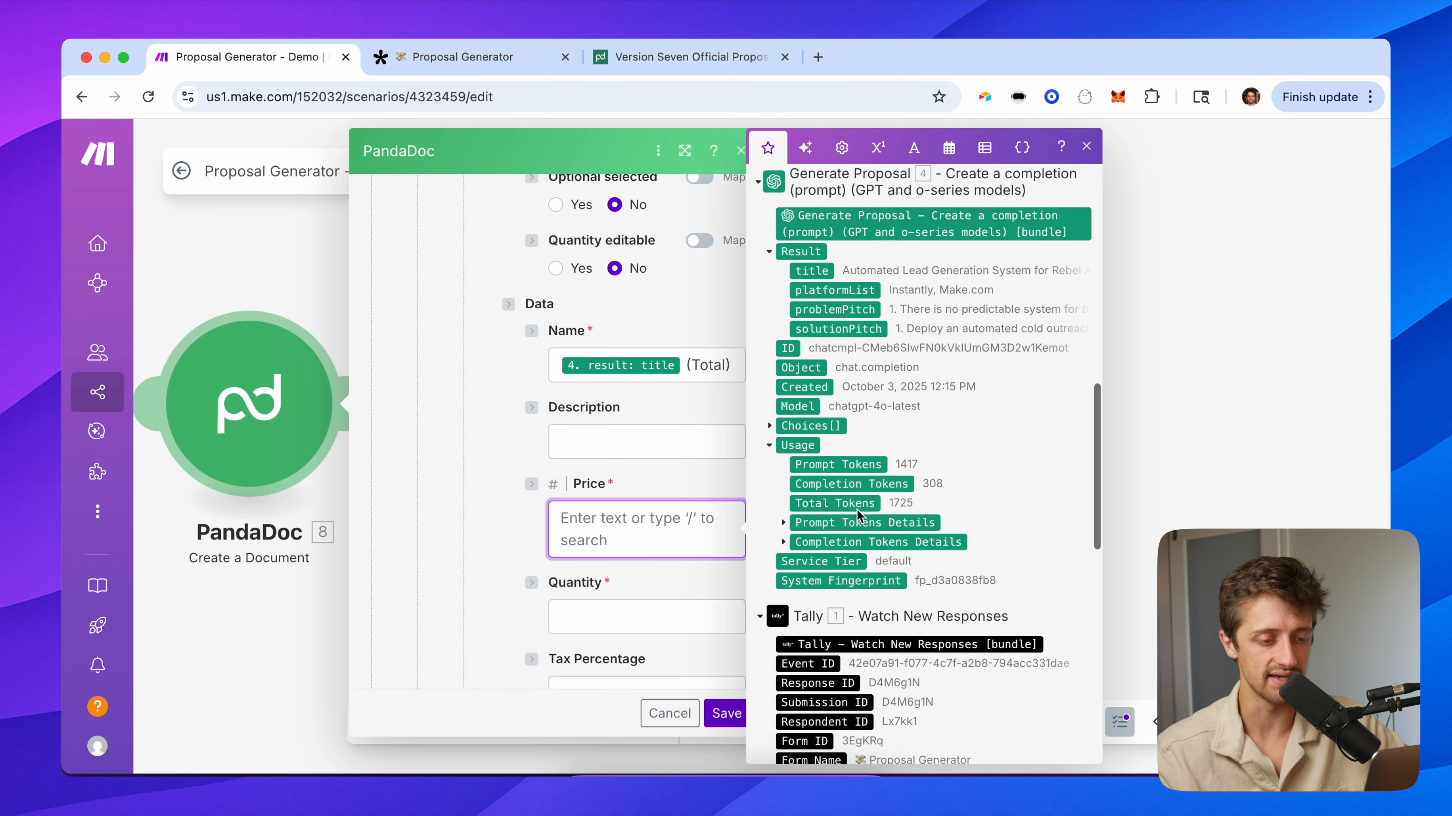
{"action": "scroll", "coordinate": [858, 511], "scroll_direction": "down", "scroll_amount": 5}
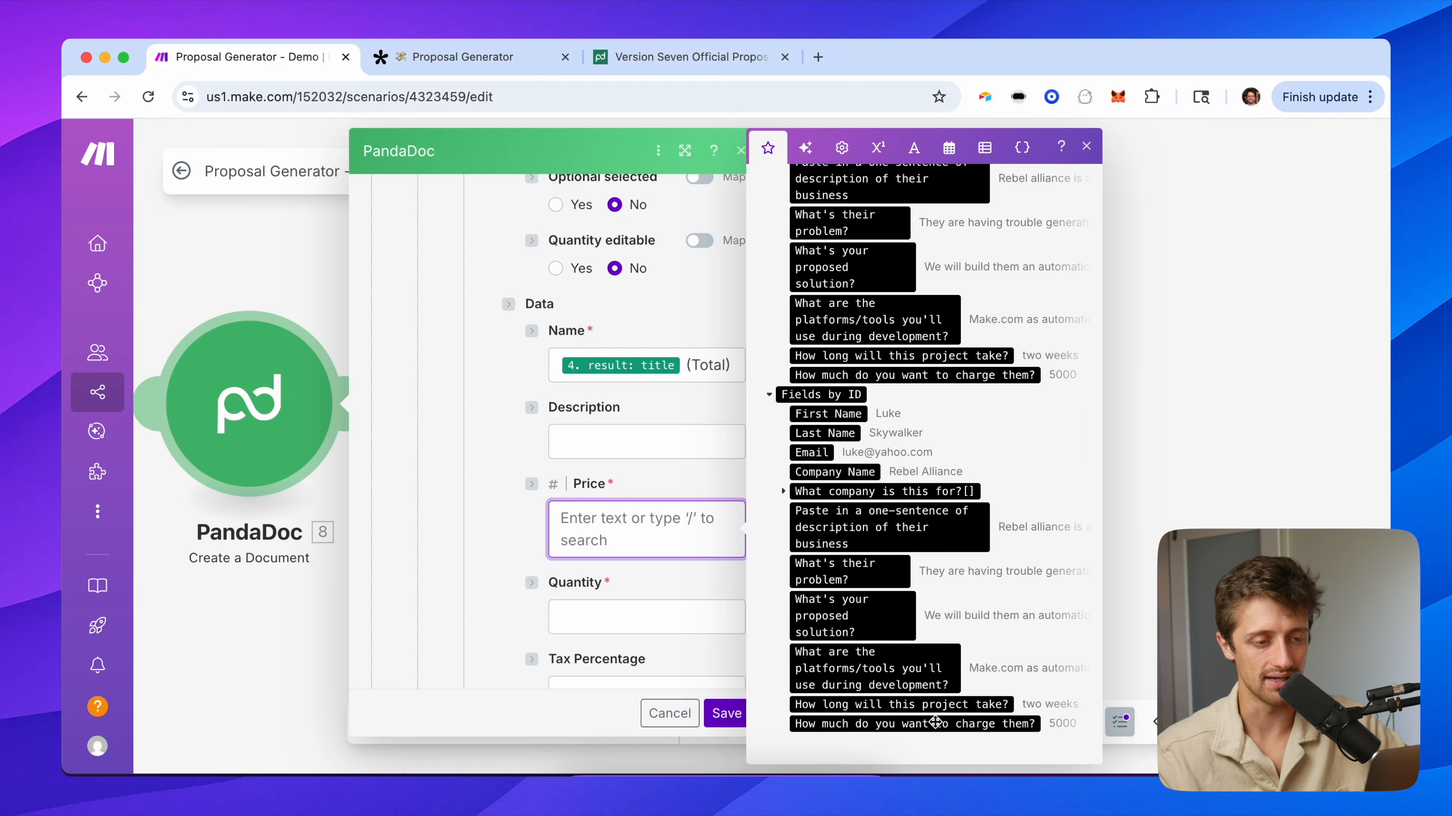
{"action": "left_click", "coordinate": [943, 374]}
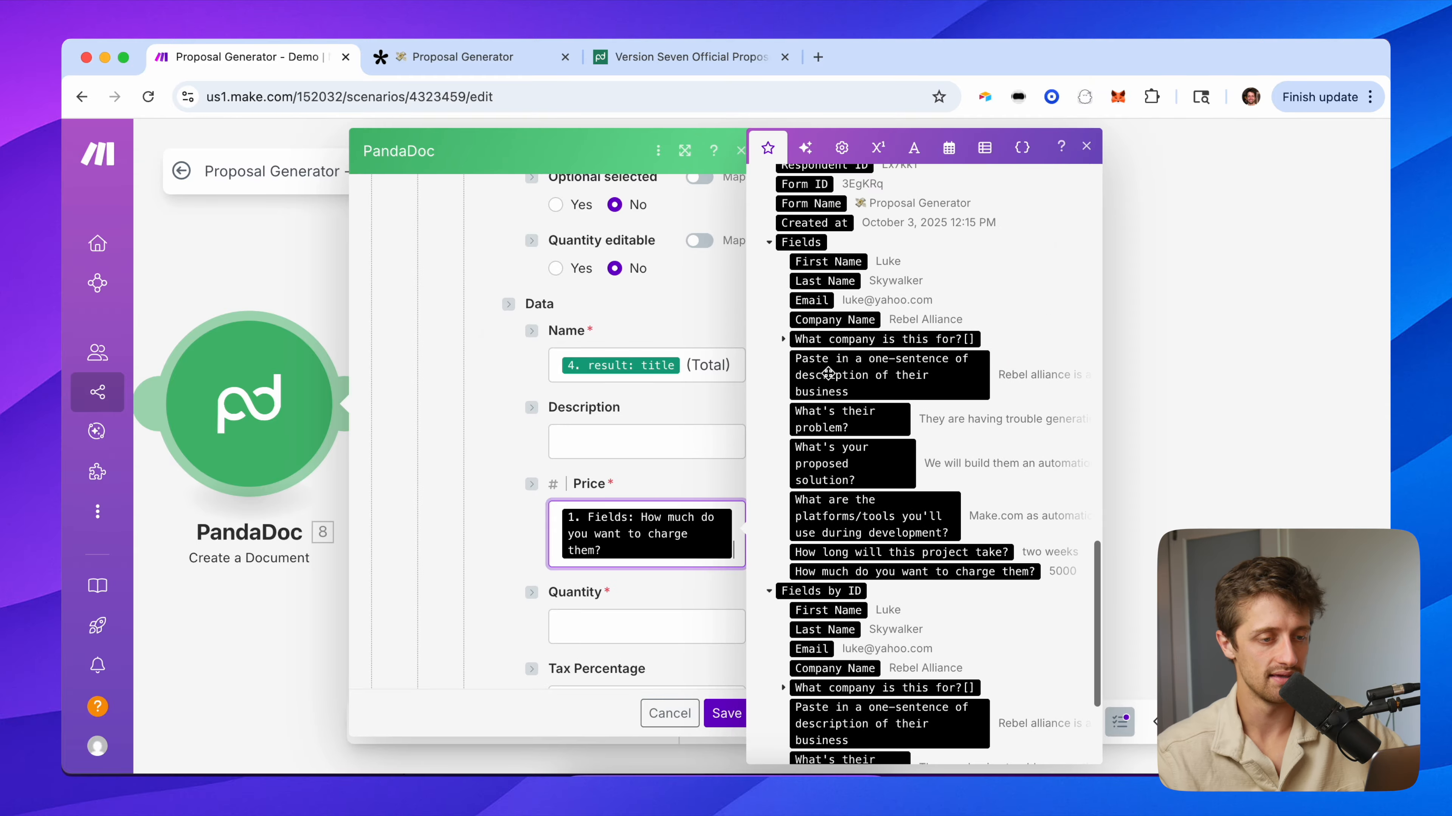
{"action": "left_click", "coordinate": [499, 529]}
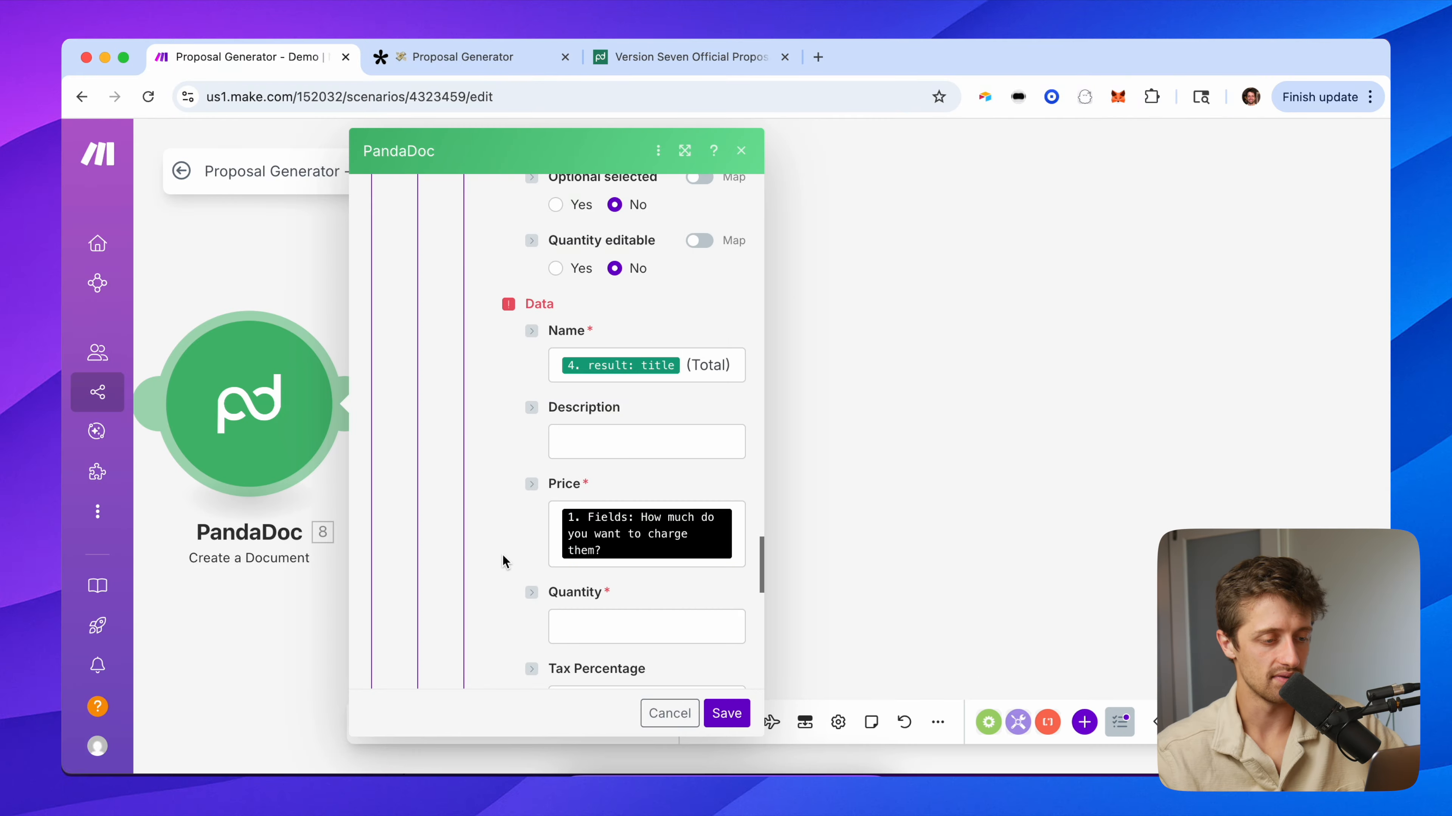
{"action": "scroll", "coordinate": [509, 554], "scroll_direction": "down", "scroll_amount": 1}
Set the row Quantity to 1 and compare with the template's pricing table.
{"action": "left_click", "coordinate": [571, 565]}
{"action": "type", "text": "1"}
{"action": "left_click", "coordinate": [516, 562]}
{"action": "scroll", "coordinate": [516, 567], "scroll_direction": "down", "scroll_amount": 8}
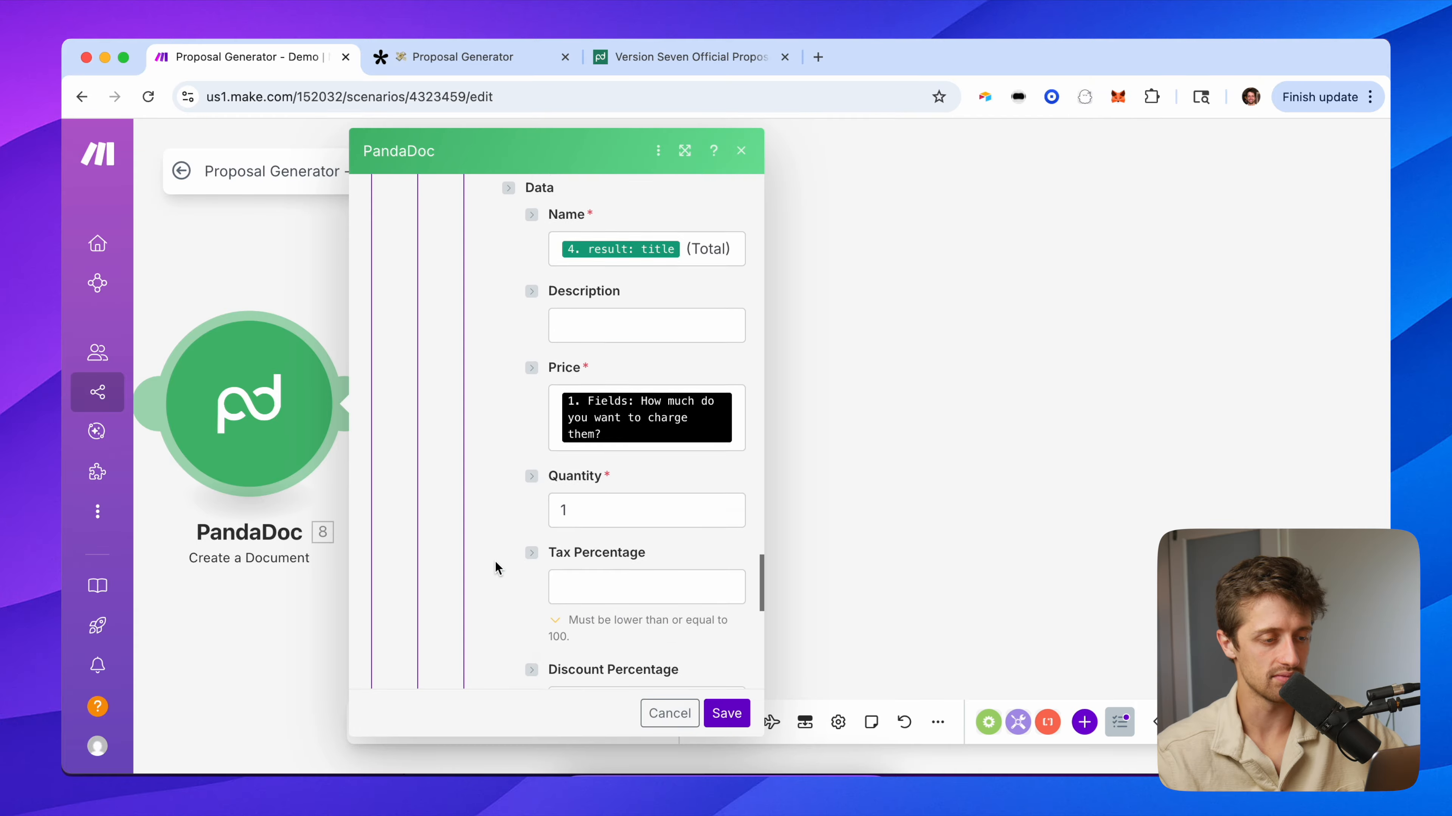
{"action": "scroll", "coordinate": [504, 474], "scroll_direction": "up", "scroll_amount": 10}
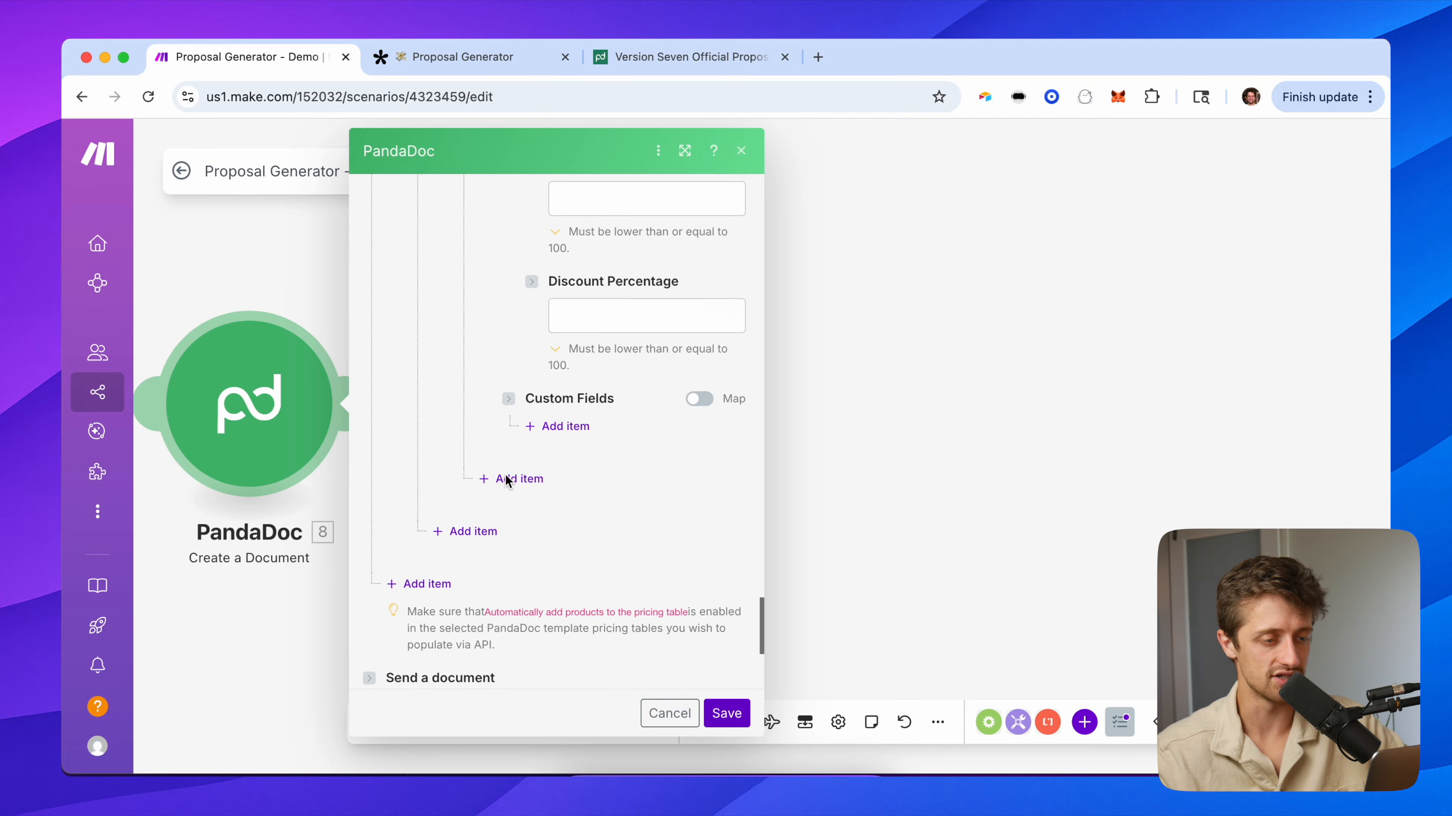
{"action": "scroll", "coordinate": [519, 419], "scroll_direction": "up", "scroll_amount": 6}
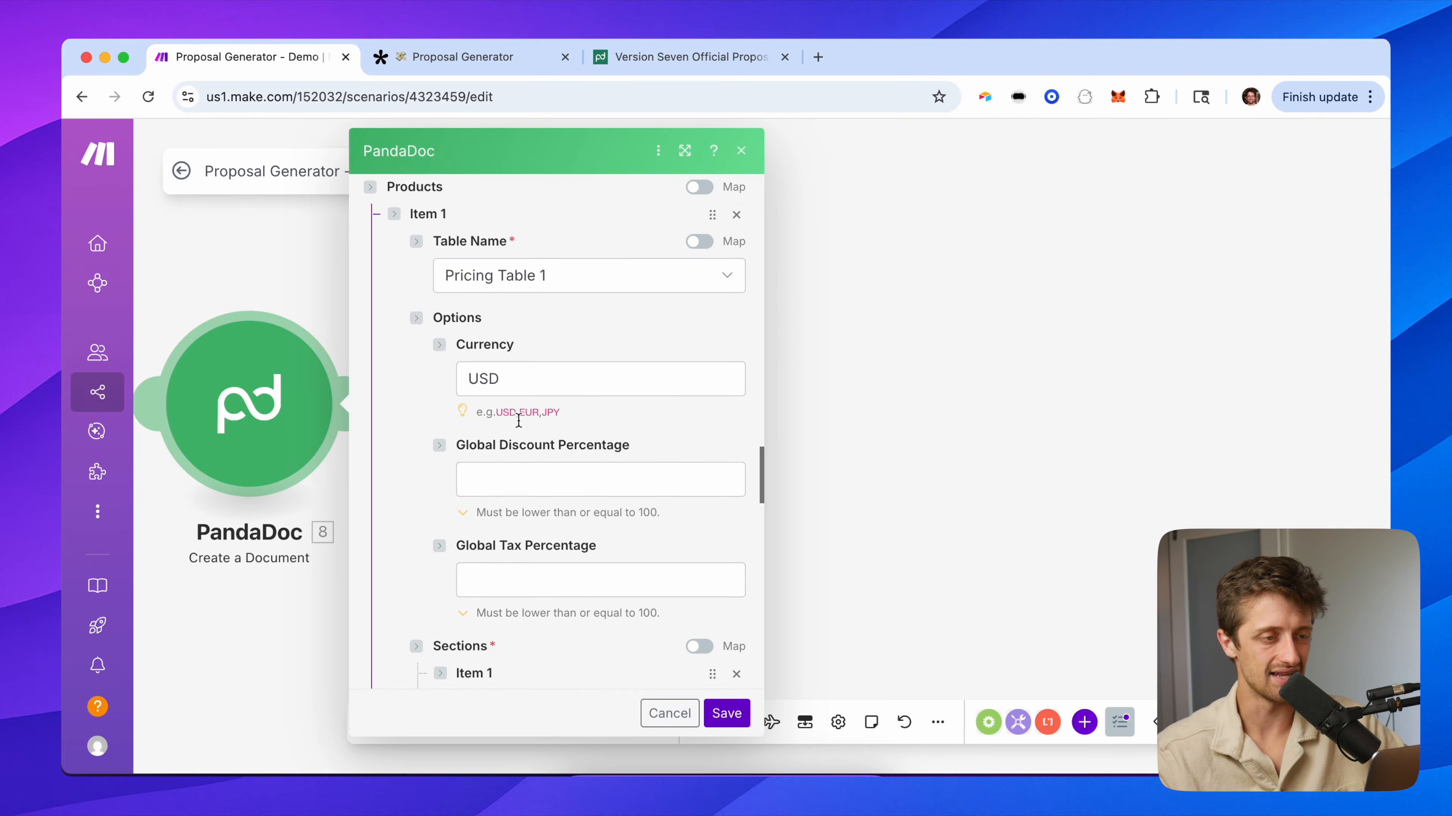
{"action": "left_click", "coordinate": [612, 72]}
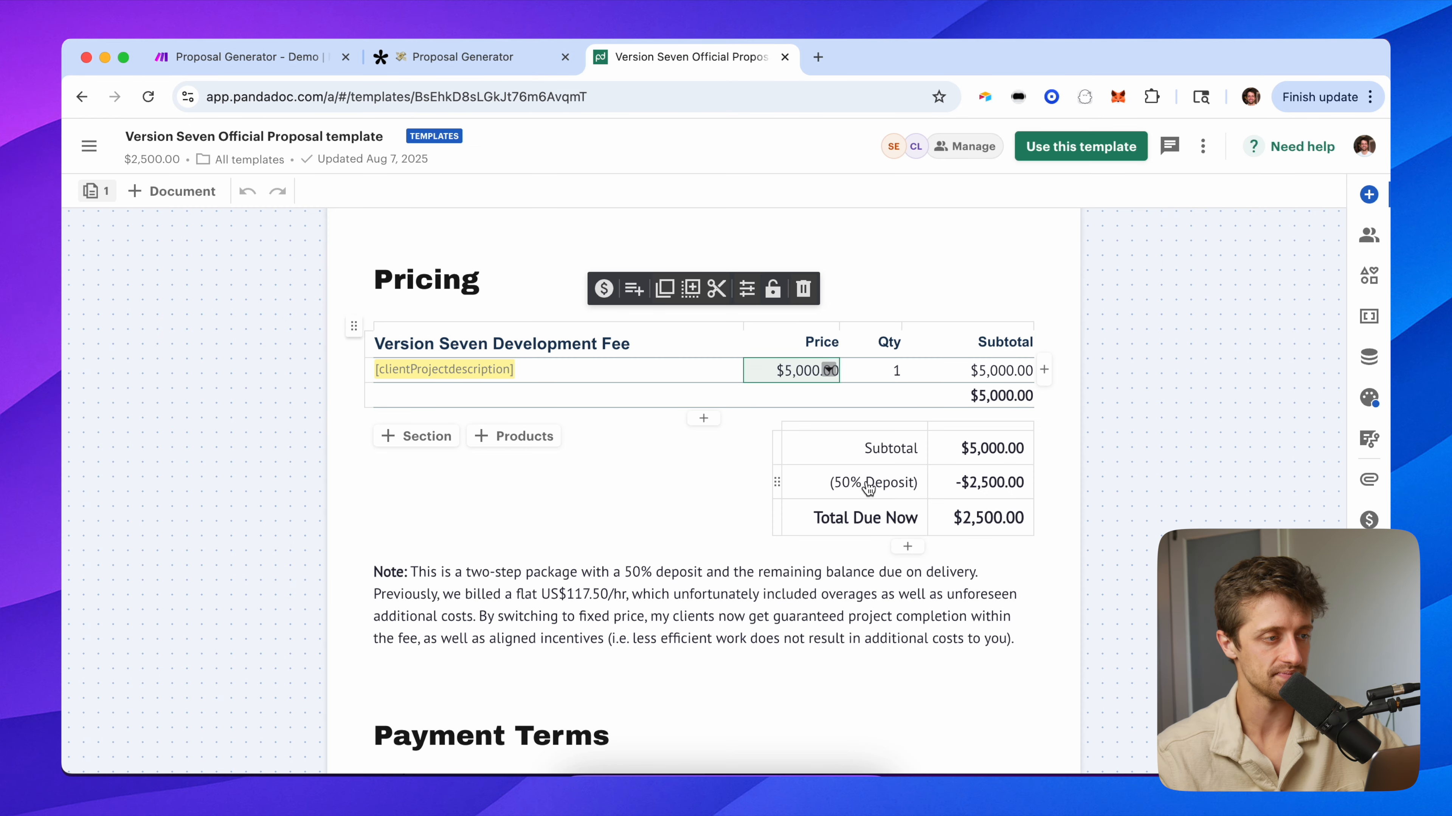
{"action": "left_click", "coordinate": [246, 57]}
{"action": "scroll", "coordinate": [451, 538], "scroll_direction": "down", "scroll_amount": 10}
{"action": "scroll", "coordinate": [440, 542], "scroll_direction": "down", "scroll_amount": 15}
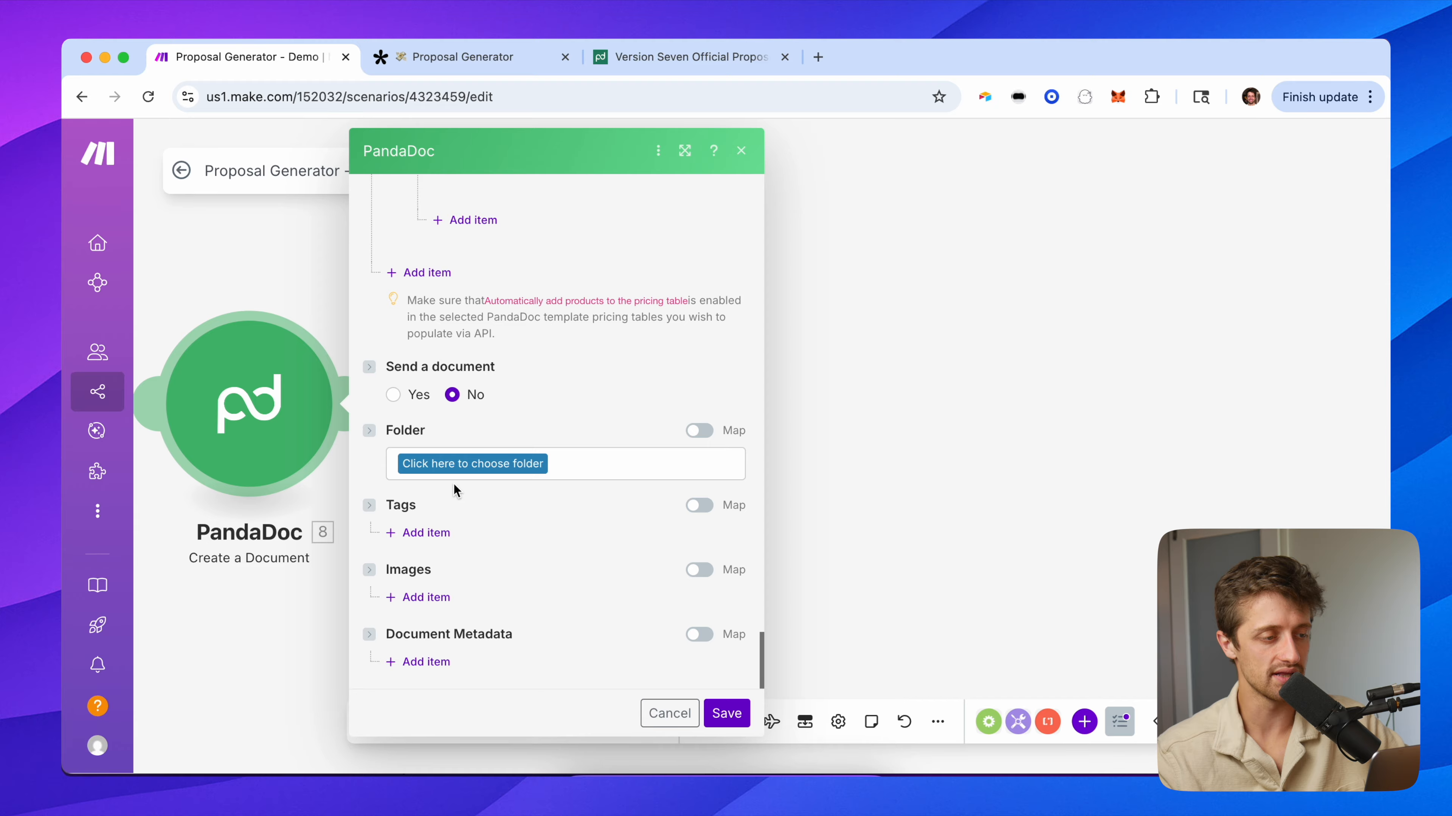
Set Send a document to Yes after rechecking the template's pricing table.
{"action": "left_click_drag", "start_coordinate": [325, 296], "coordinate": [455, 298]}
{"action": "left_click", "coordinate": [562, 394]}
{"action": "left_click", "coordinate": [620, 396]}
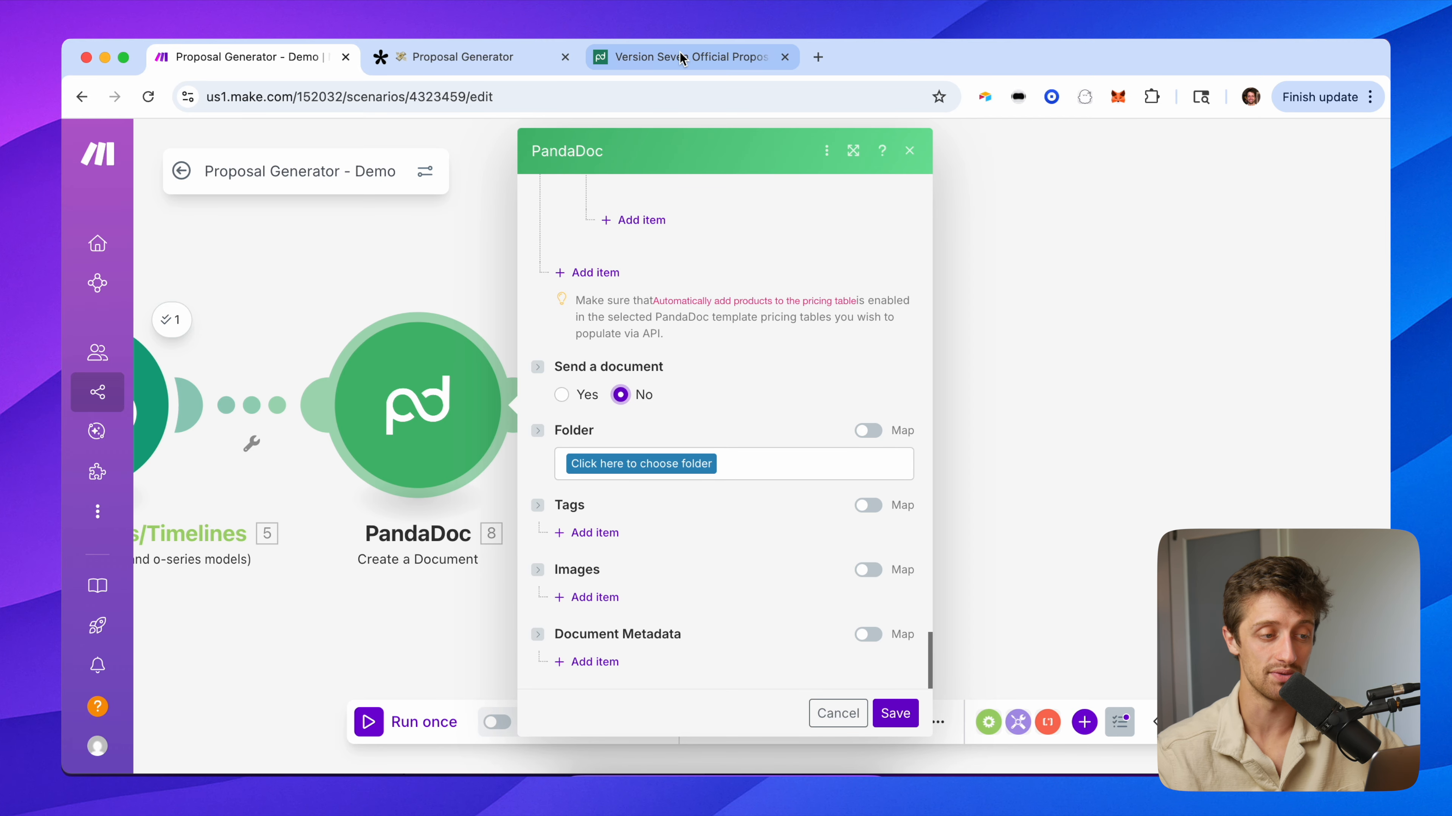
{"action": "left_click", "coordinate": [706, 56]}
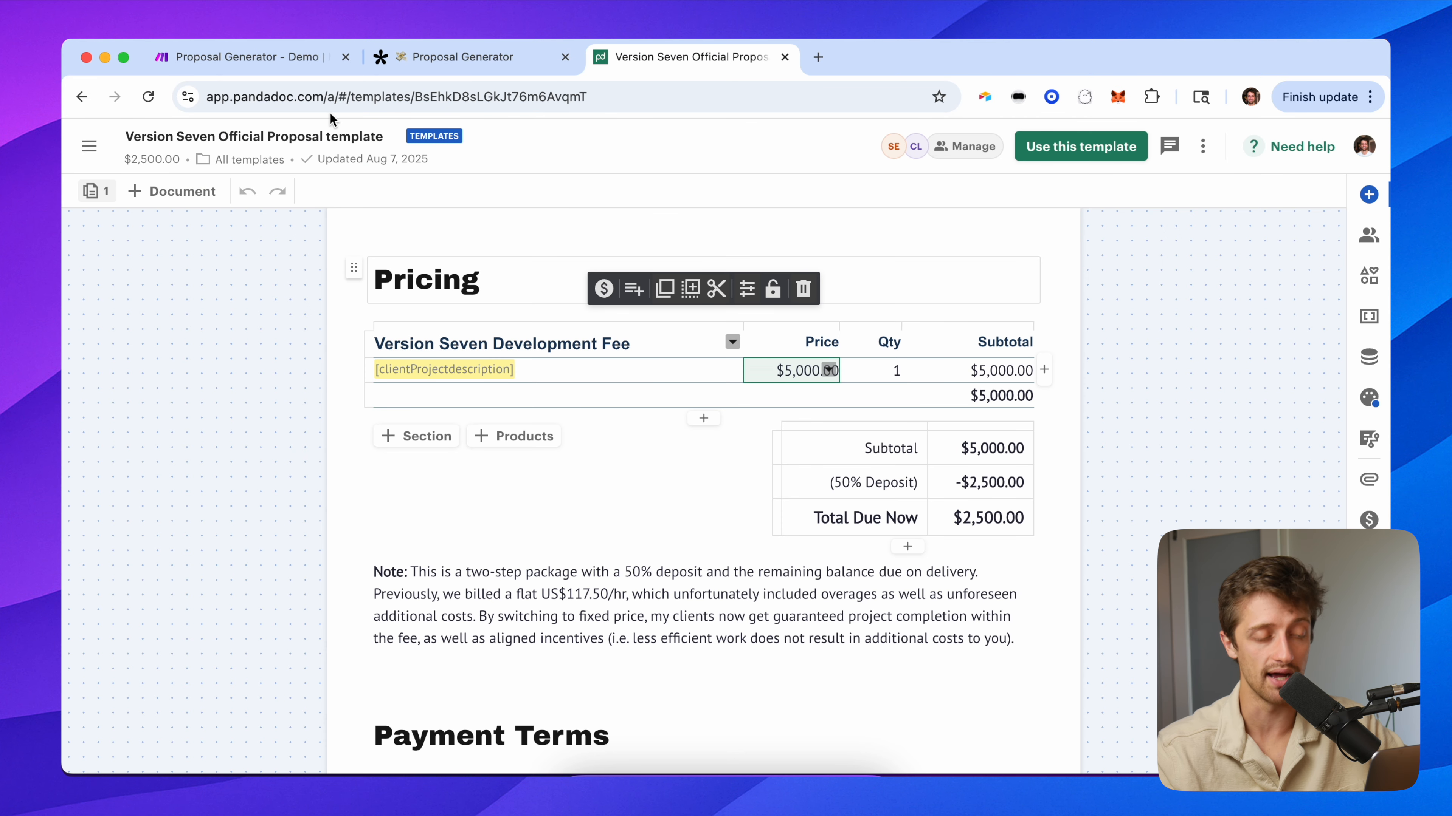
{"action": "left_click", "coordinate": [281, 66]}
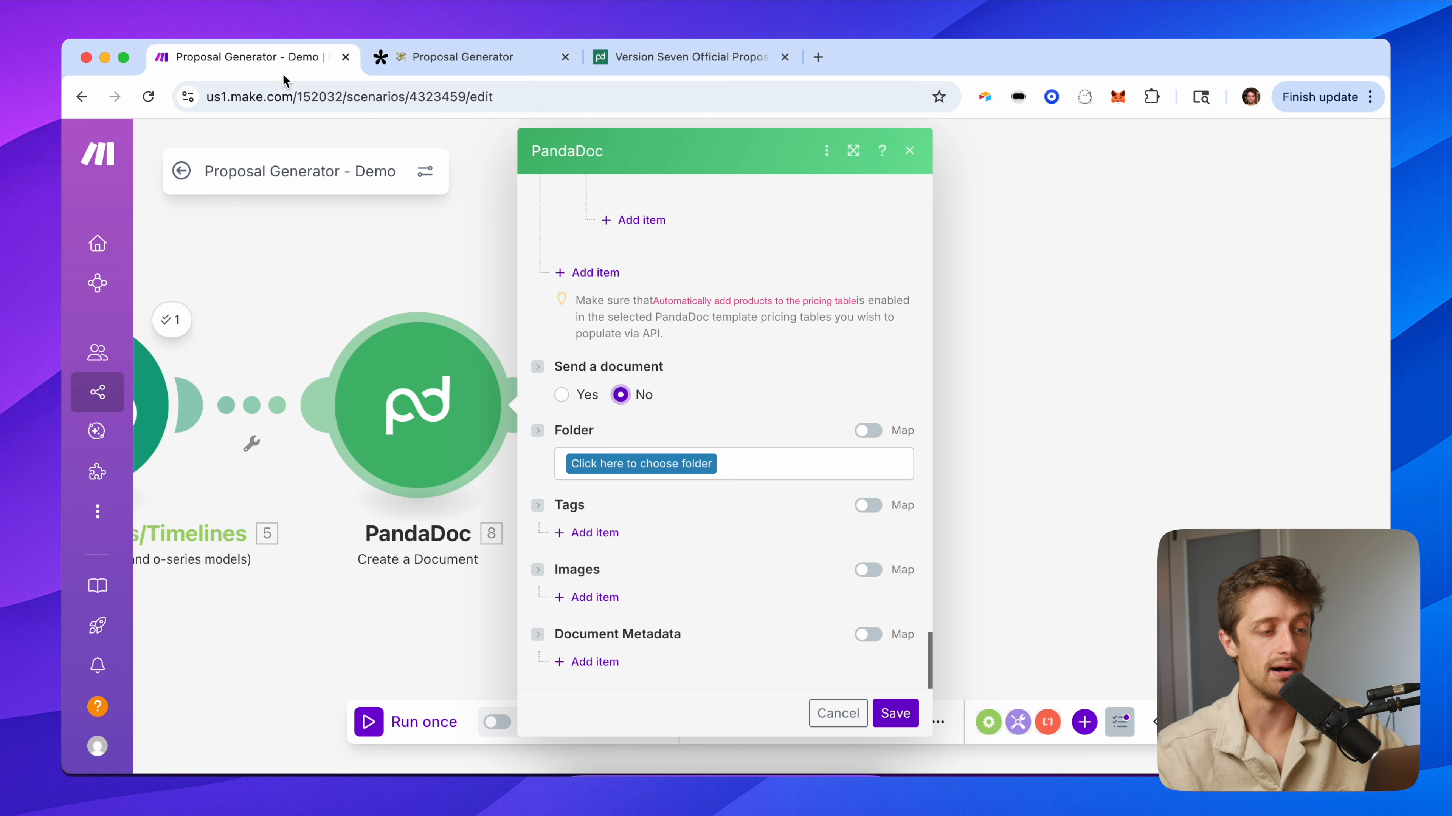
{"action": "left_click", "coordinate": [562, 396]}
{"action": "scroll", "coordinate": [719, 401], "scroll_direction": "down", "scroll_amount": 1}
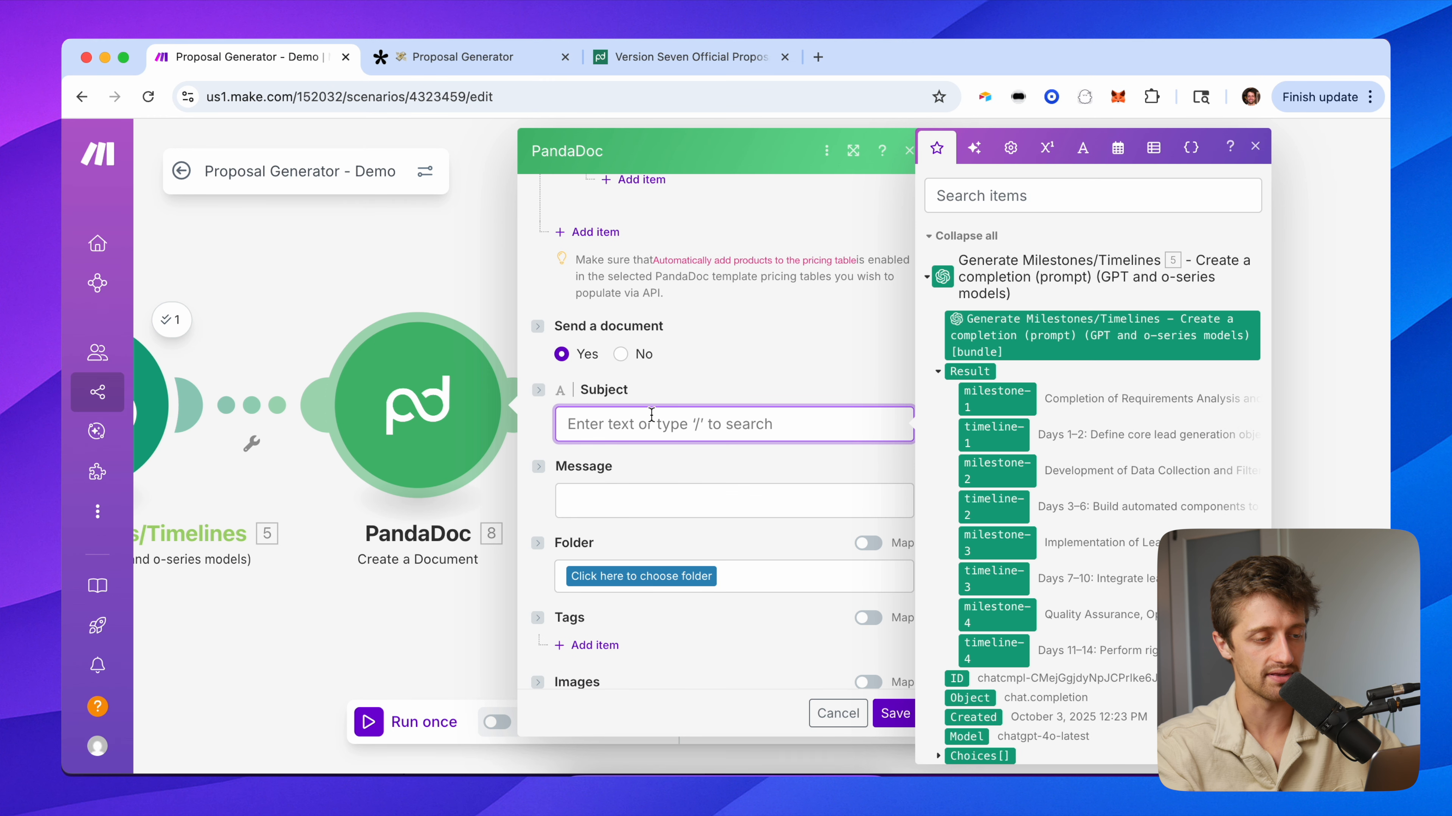
Set subject 'Version Seven Official Proposal' and a message greeting the client by First Name.
{"action": "type", "text": "Version Seven"}
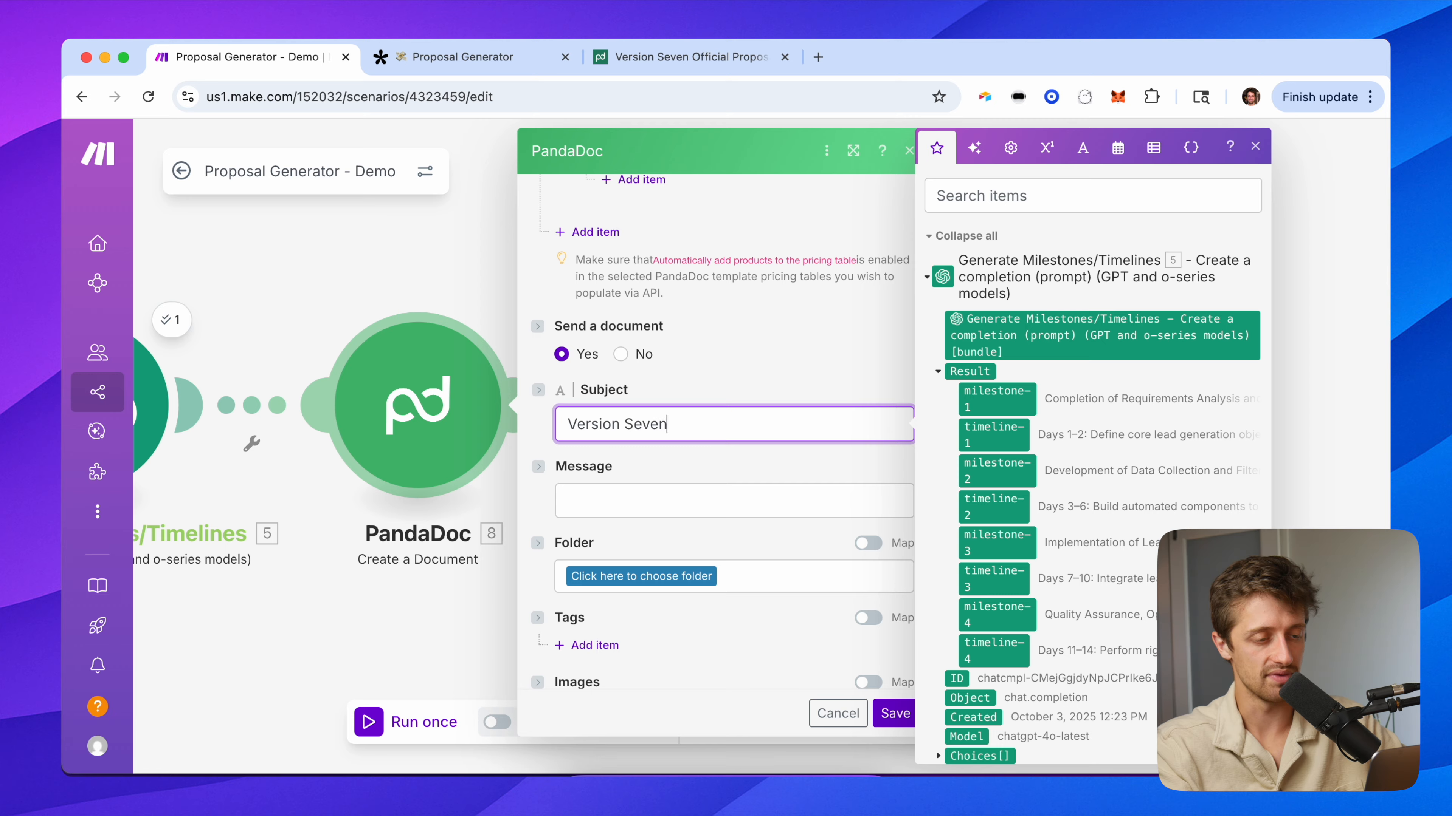
{"action": "type", "text": " Official Proposal"}
{"action": "key", "text": "Tab"}
{"action": "scroll", "coordinate": [648, 404], "scroll_direction": "down", "scroll_amount": 3}
{"action": "type", "text": "Hi"}
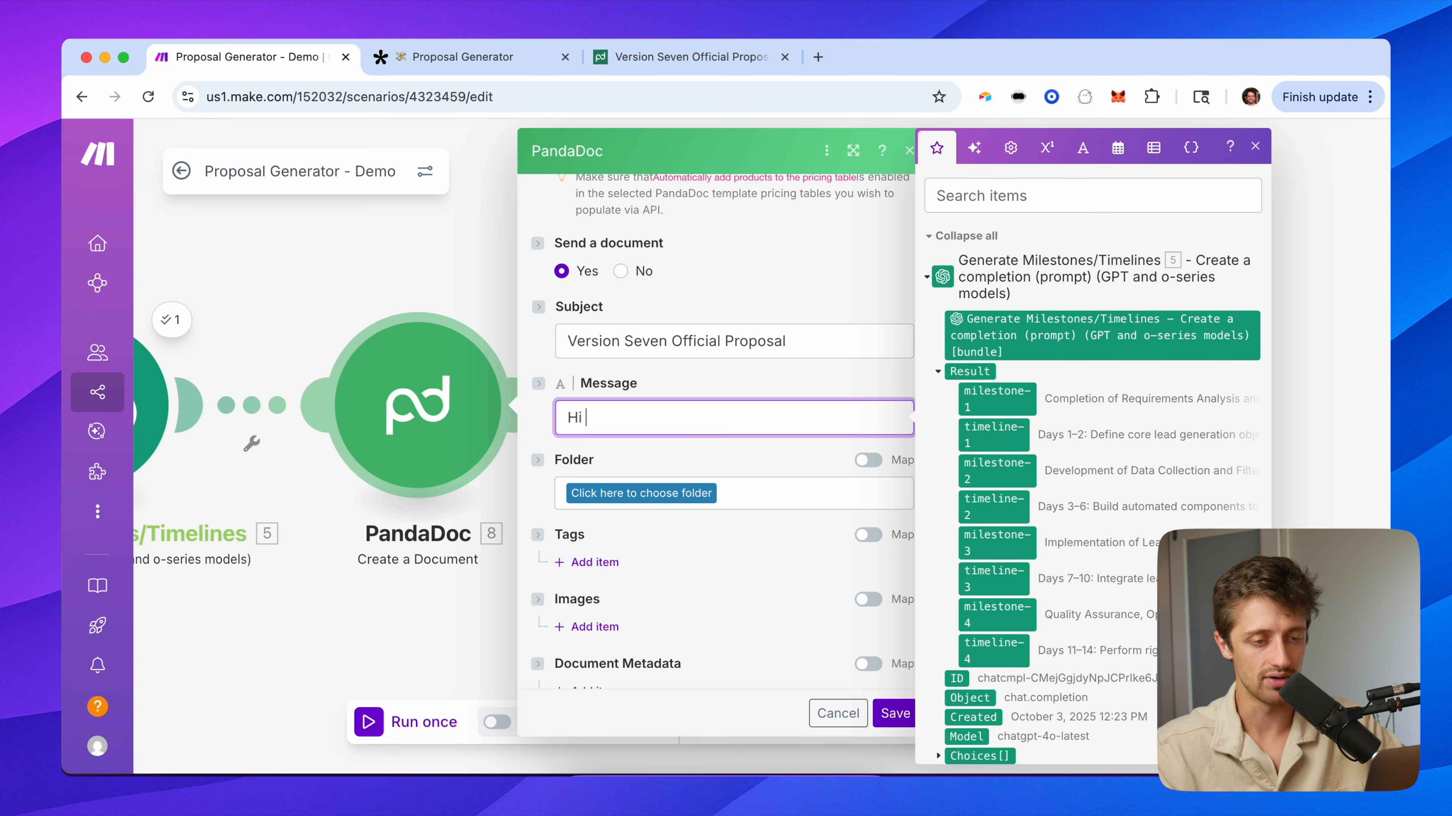
{"action": "scroll", "coordinate": [1054, 464], "scroll_direction": "down", "scroll_amount": 10}
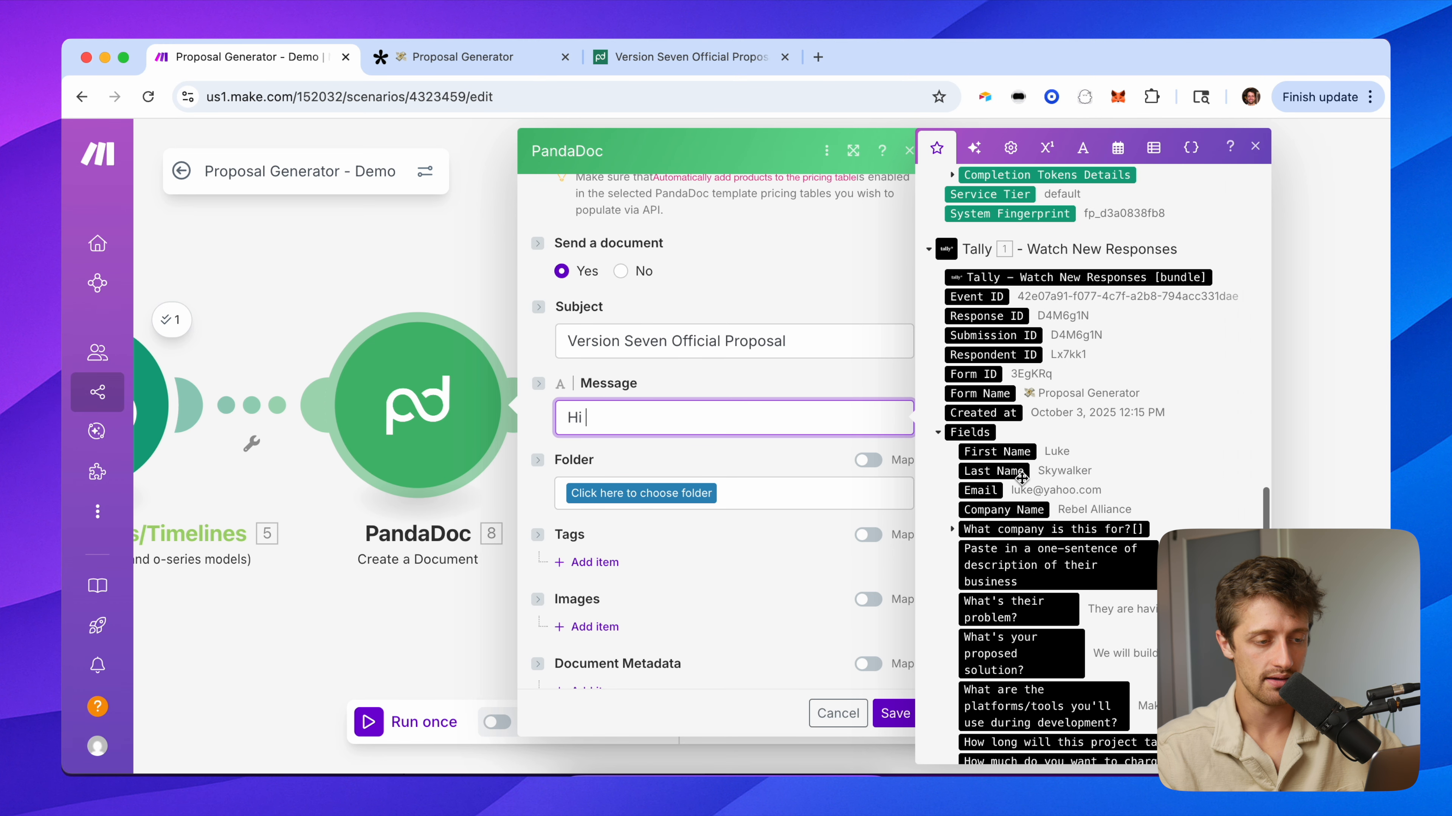
{"action": "left_click", "coordinate": [997, 452]}
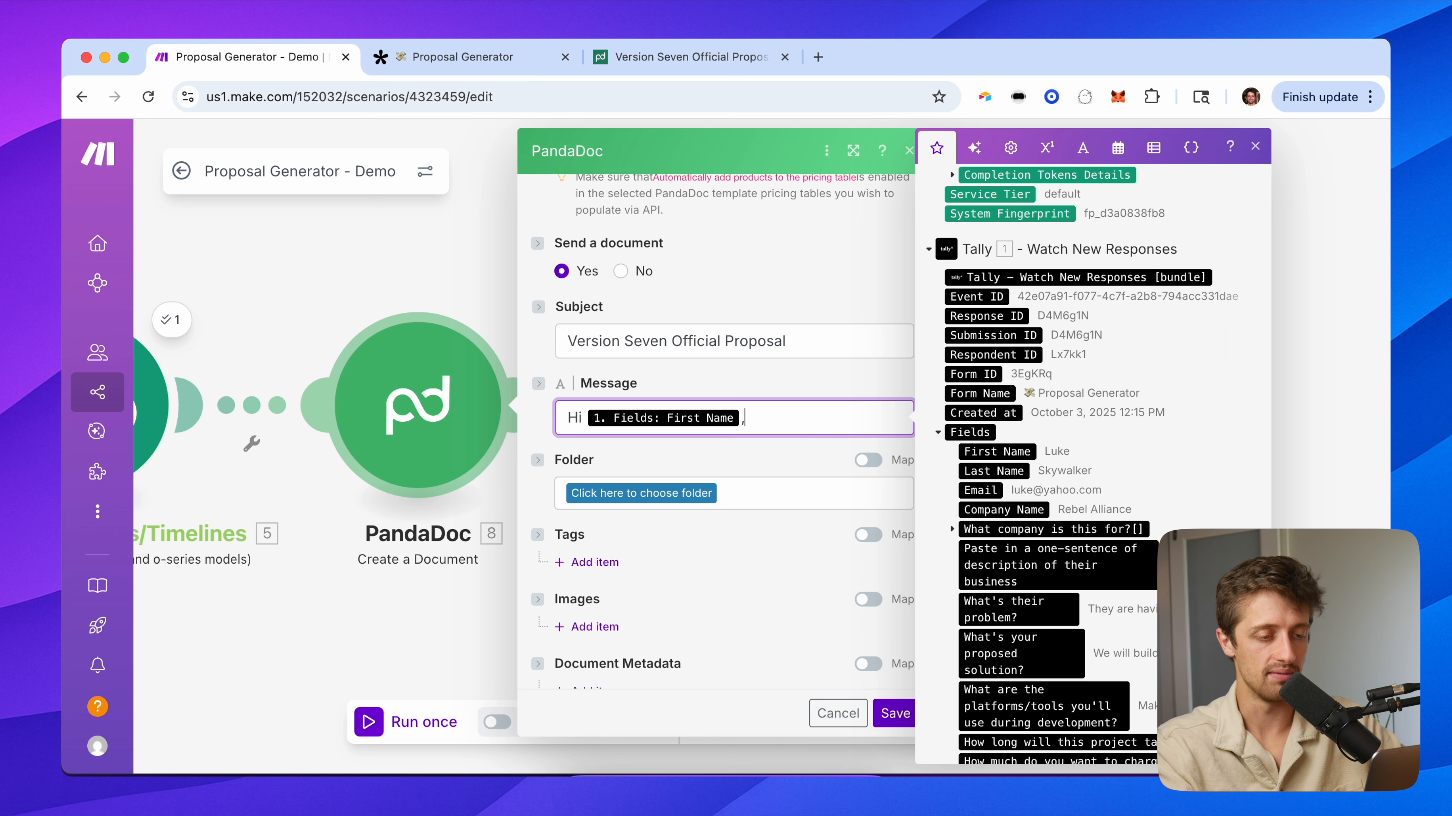
{"action": "type", "text": ", attached to this email is "}
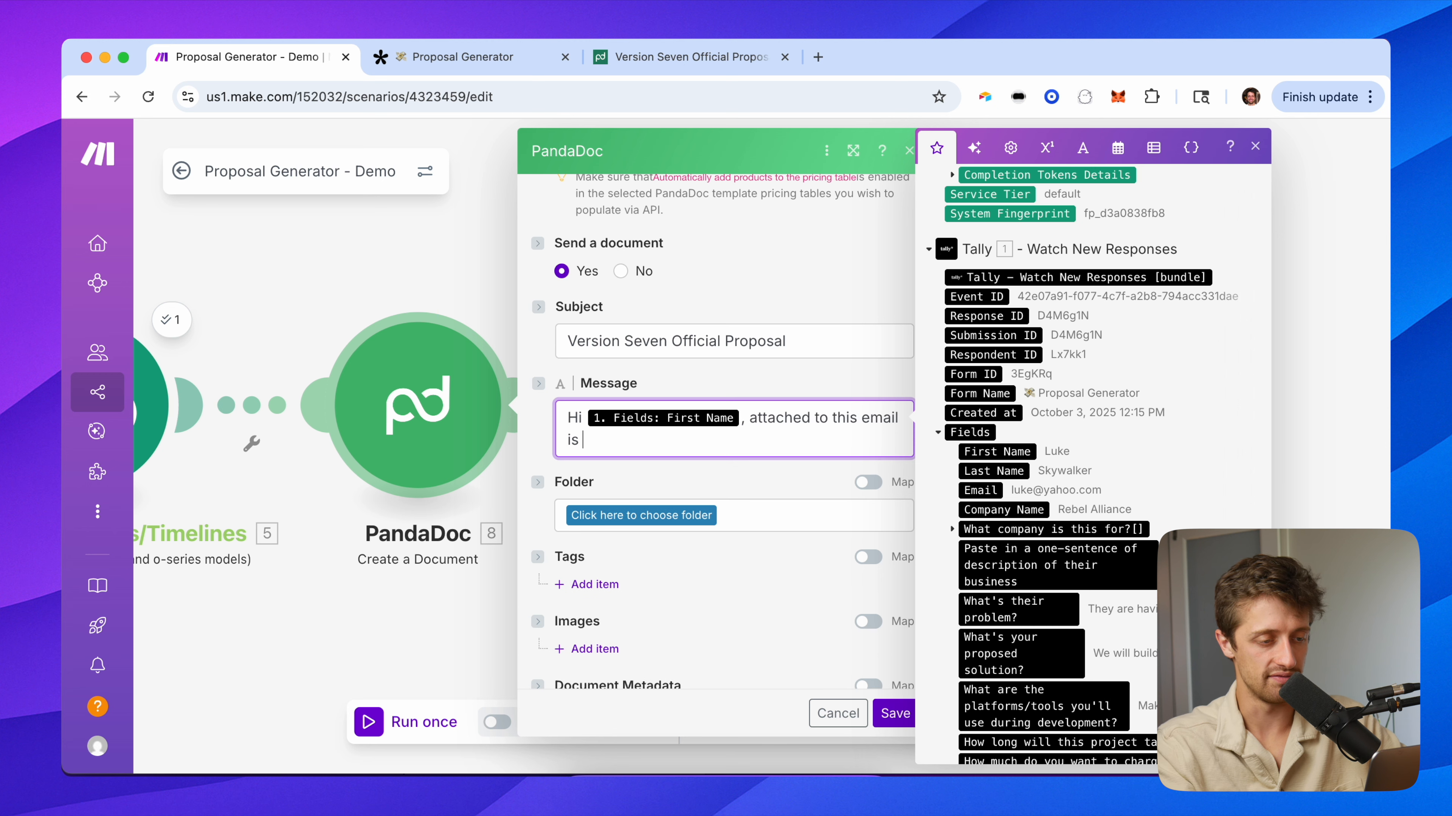
{"action": "type", "text": "your official proposal. Thanks for the char "}
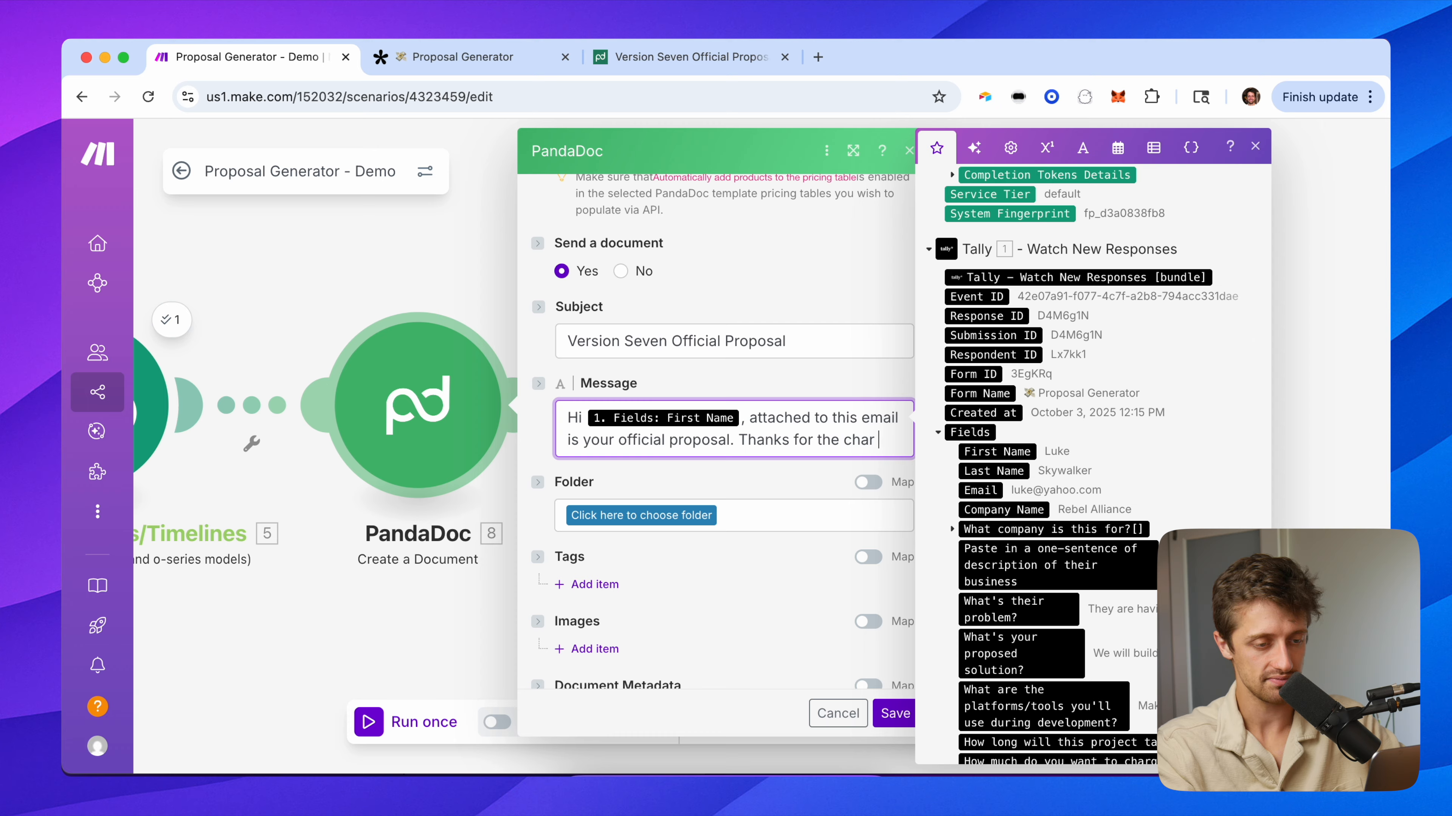
{"action": "key", "text": "BackSpace"}
{"action": "key", "text": "BackSpace"}
{"action": "type", "text": "t earlier!"}
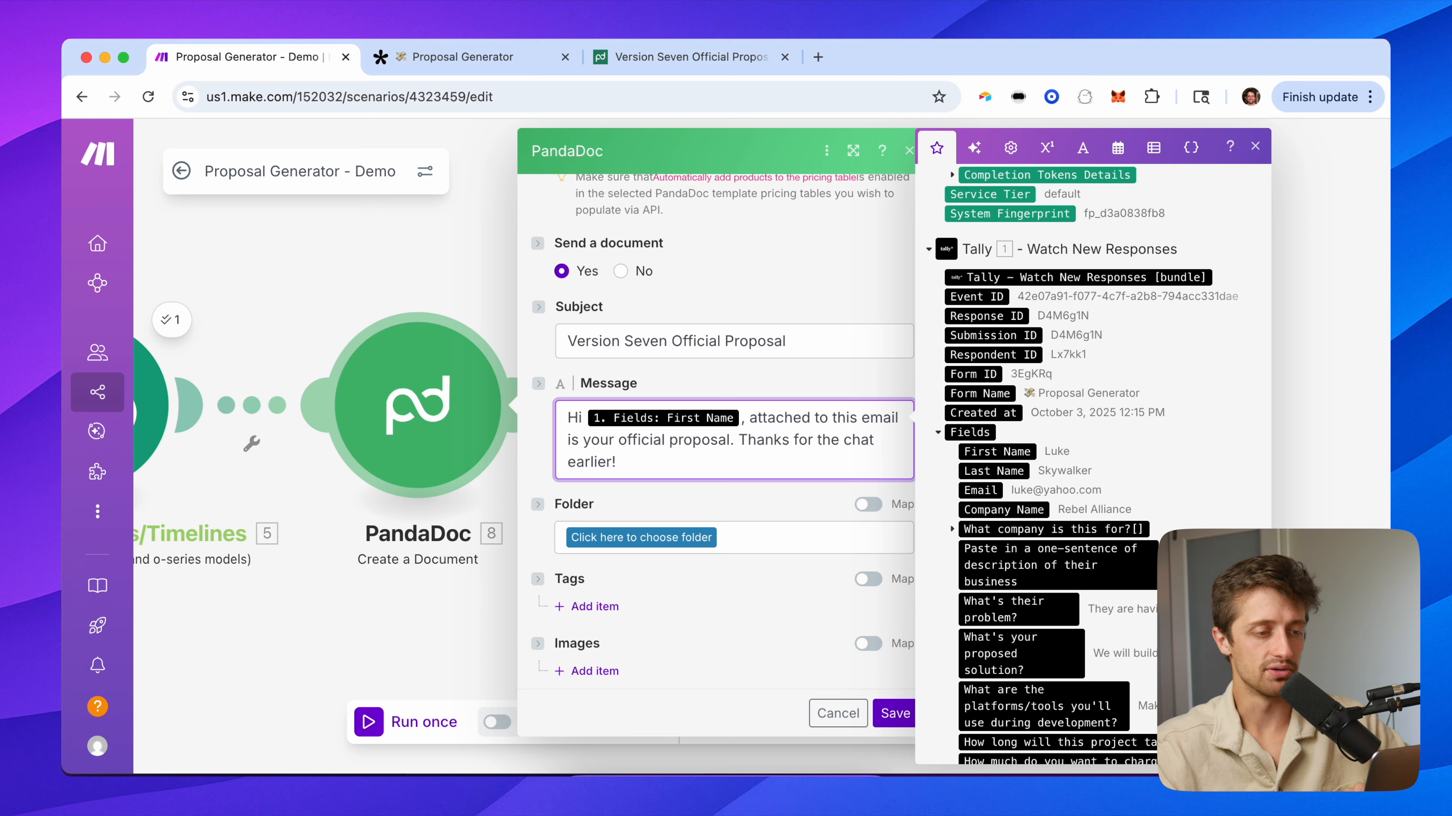
{"action": "left_click", "coordinate": [733, 274]}
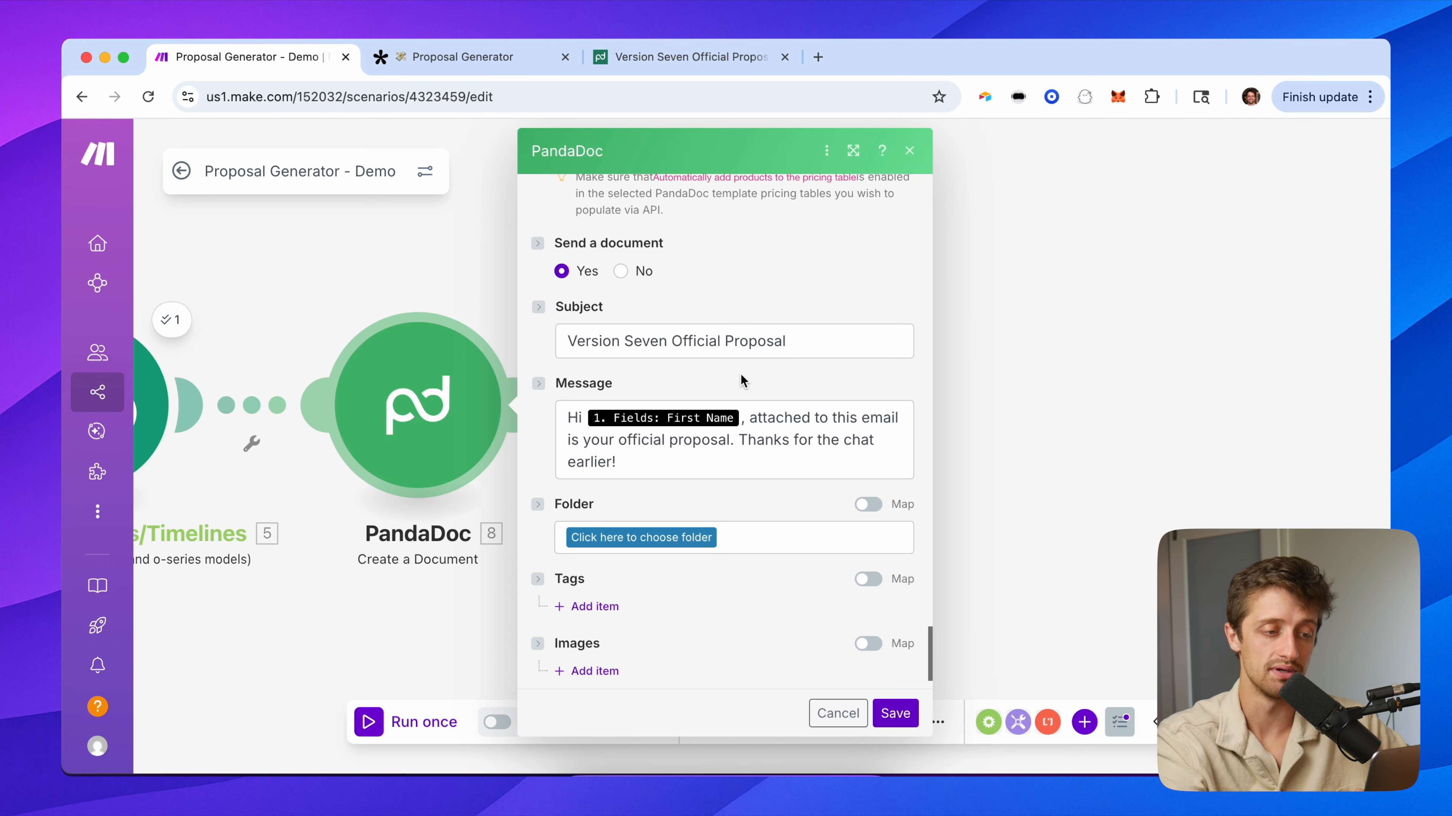
{"action": "scroll", "coordinate": [741, 375], "scroll_direction": "down", "scroll_amount": 2}
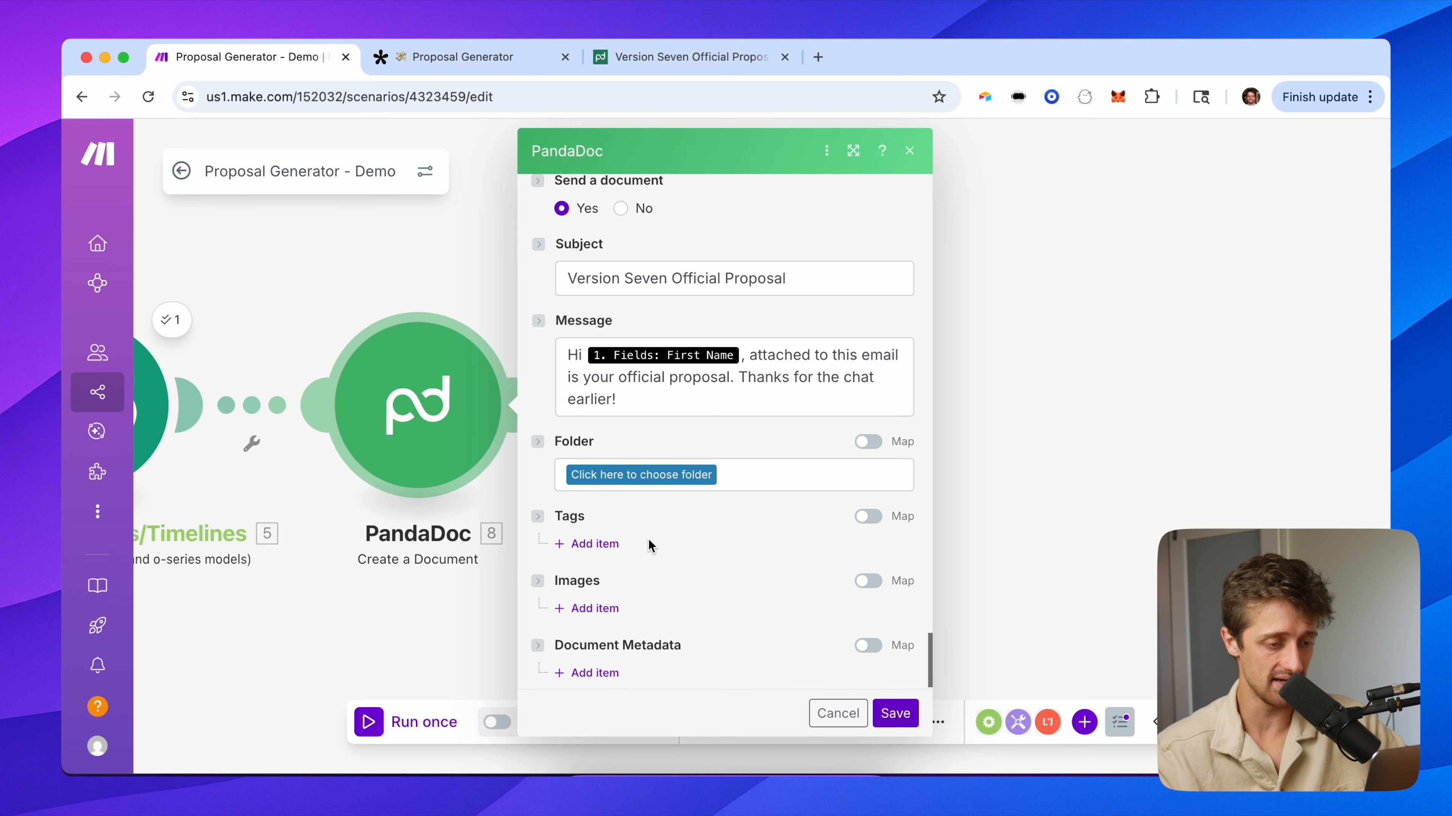
{"action": "scroll", "coordinate": [652, 546], "scroll_direction": "down", "scroll_amount": 1}
{"action": "scroll", "coordinate": [709, 496], "scroll_direction": "up", "scroll_amount": 6}
Save the PandaDoc module settings and the whole scenario.
{"action": "left_click", "coordinate": [895, 713]}
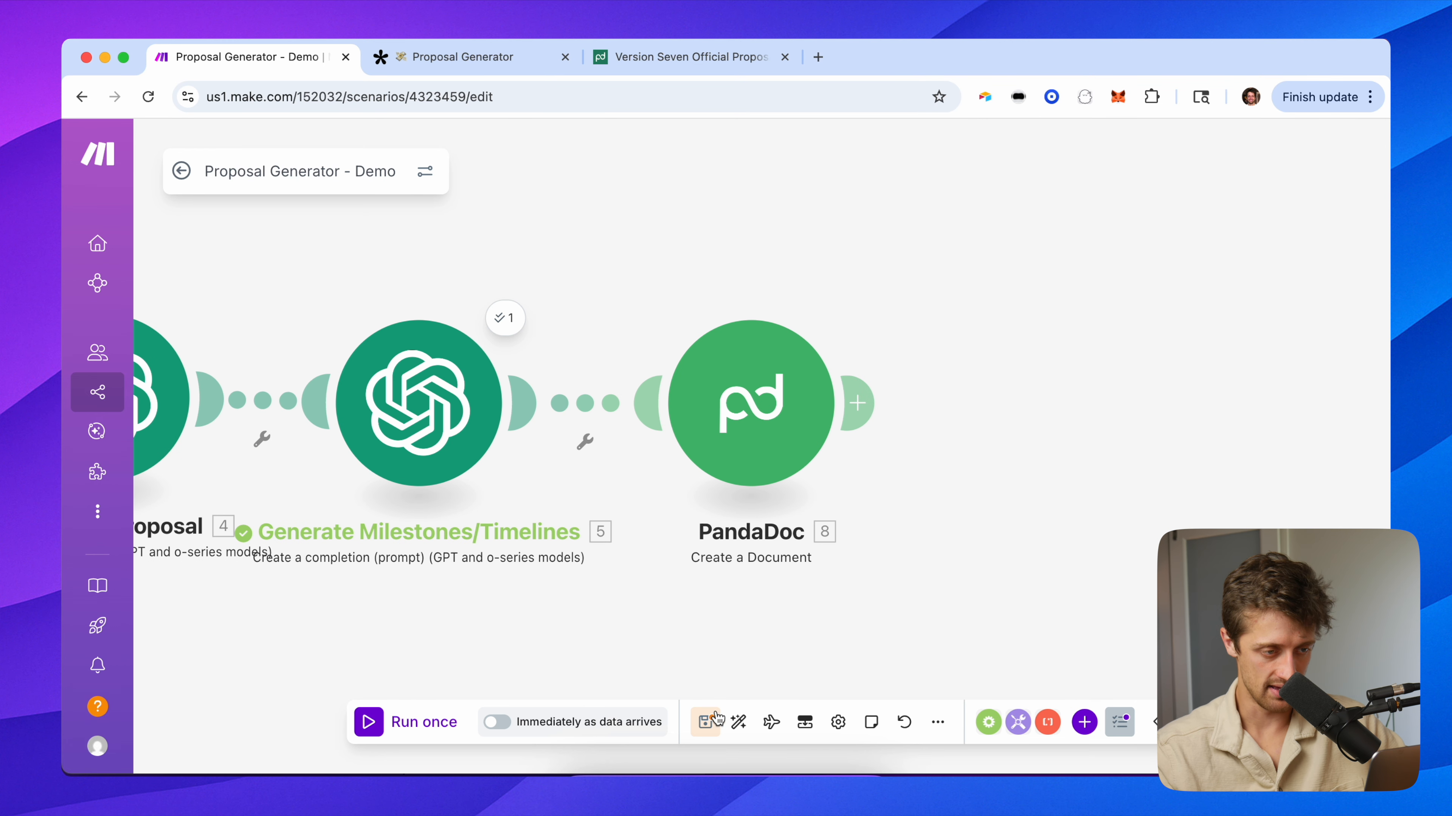
{"action": "left_click", "coordinate": [705, 722]}
{"action": "left_click_drag", "start_coordinate": [661, 265], "coordinate": [910, 270]}
{"action": "scroll", "coordinate": [881, 266], "scroll_direction": "down", "scroll_amount": 2}
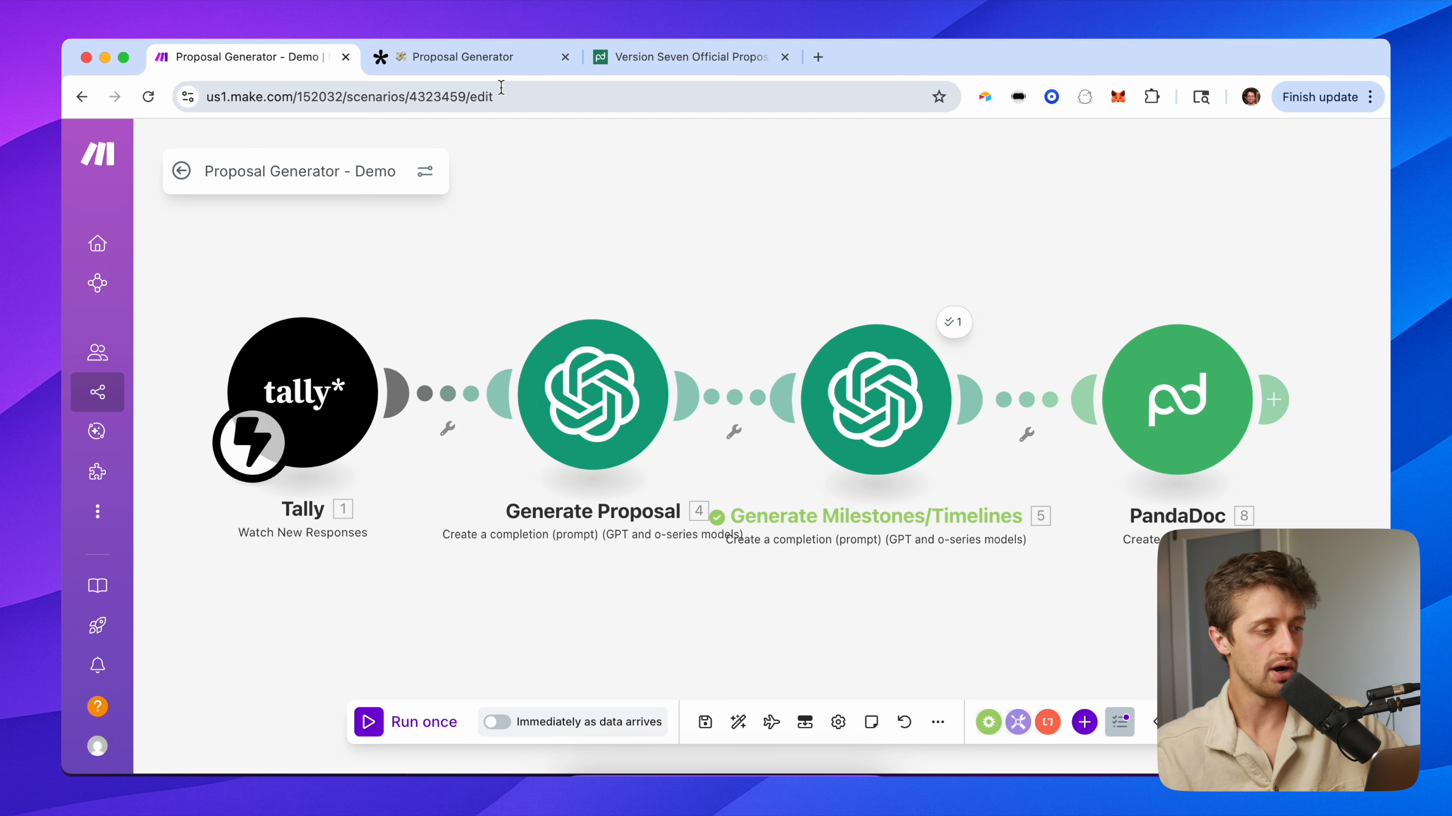
{"action": "left_click", "coordinate": [477, 65]}
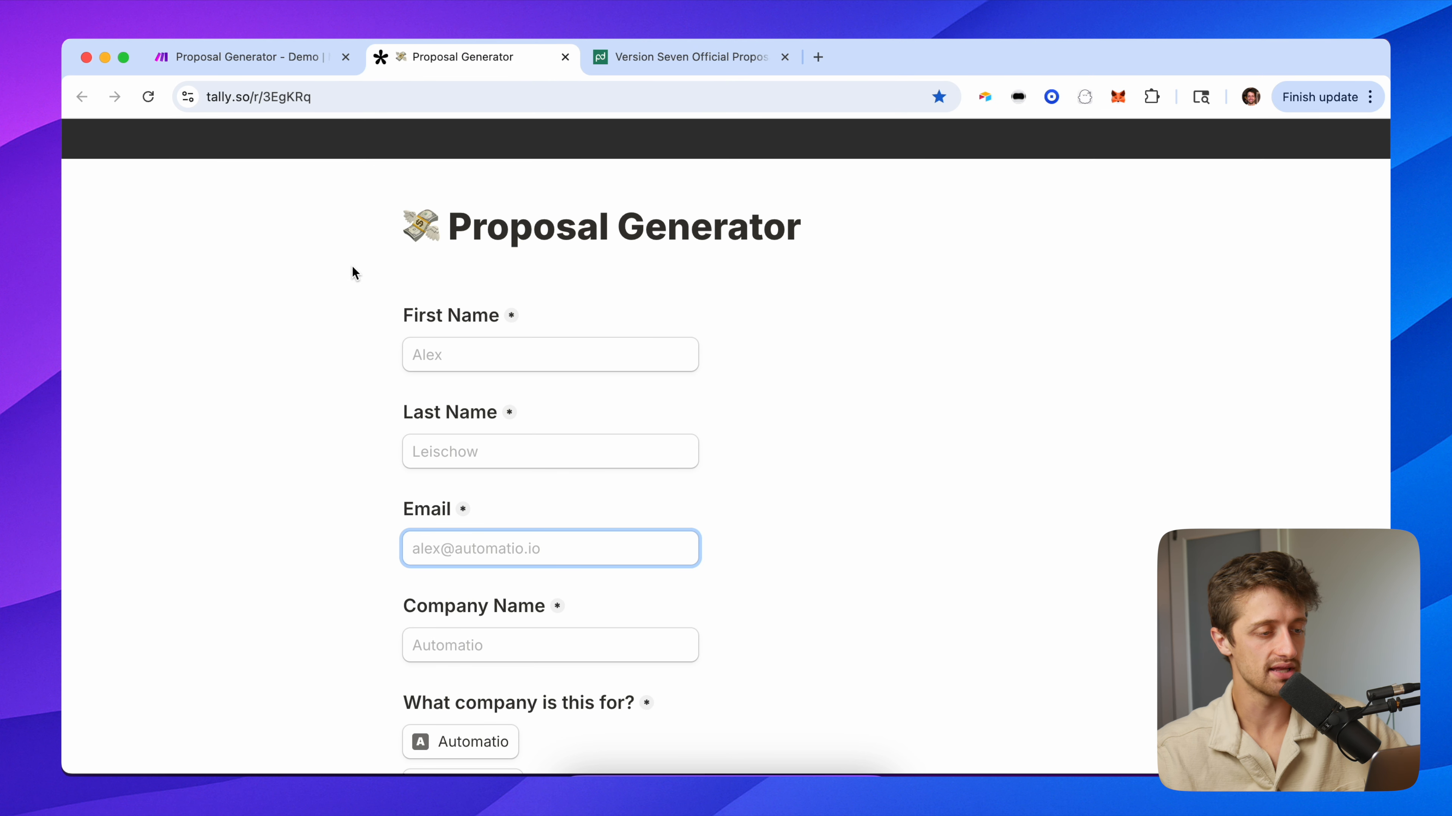
Enter the test client's first name, last name, email and company 'Laughs', selecting Automatio.
{"action": "left_click", "coordinate": [470, 343]}
{"action": "type", "text": "Vince"}
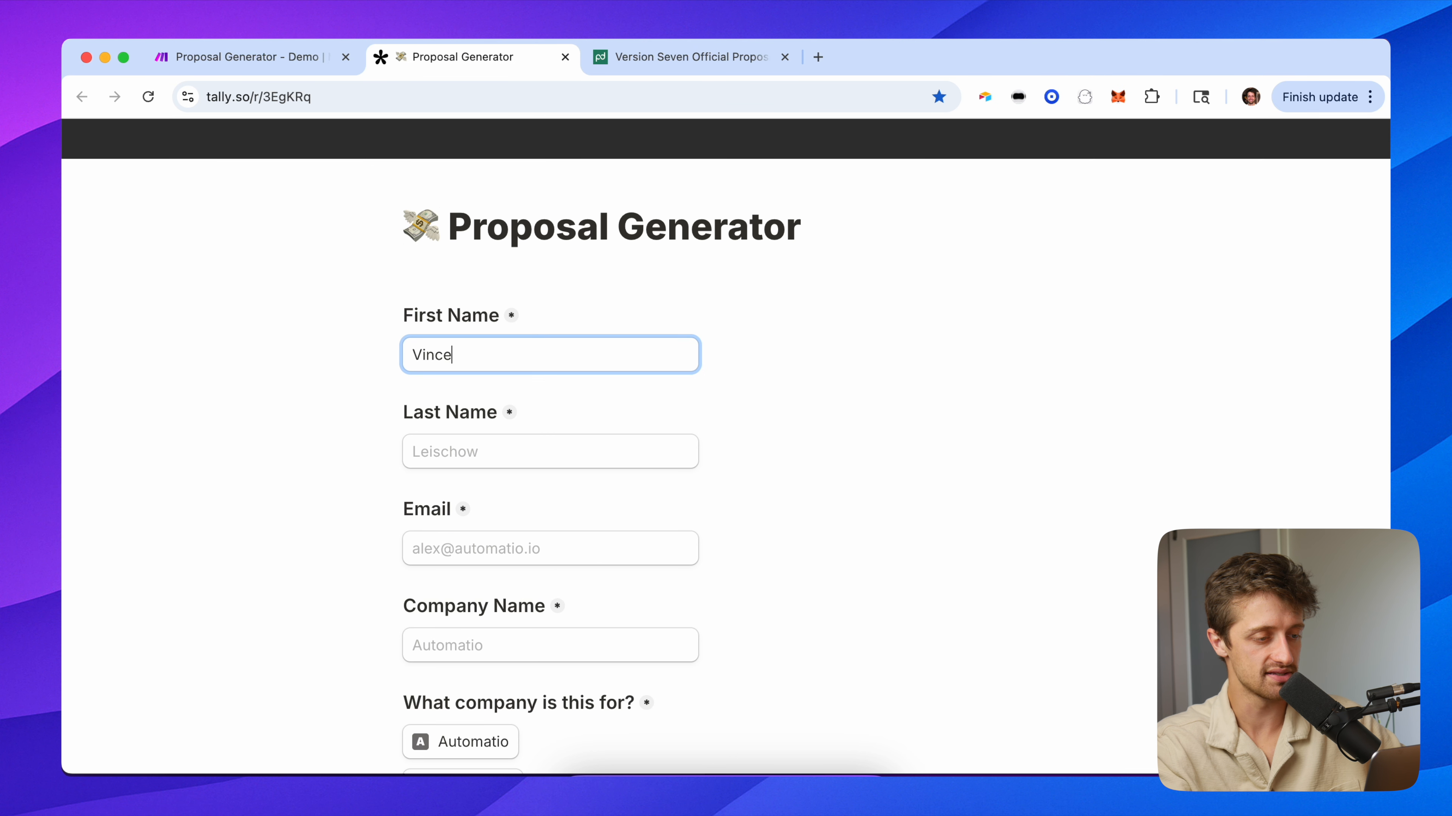
{"action": "key", "text": "Tab"}
{"action": "type", "text": "Vaughn"}
{"action": "key", "text": "Tab"}
{"action": "key", "text": "Tab"}
{"action": "type", "text": "Laughs"}
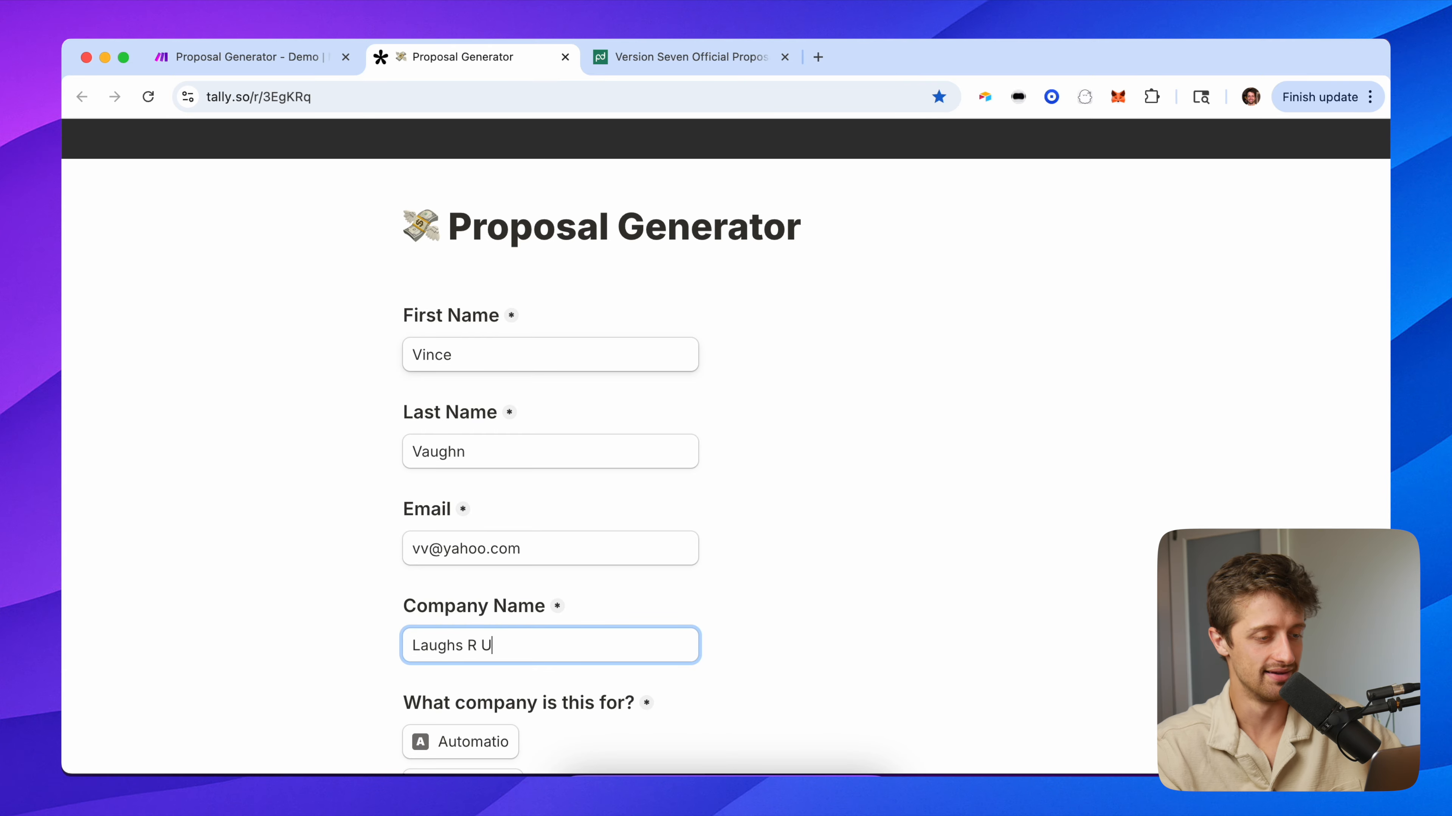
{"action": "scroll", "coordinate": [468, 341], "scroll_direction": "down", "scroll_amount": 5}
{"action": "scroll", "coordinate": [411, 428], "scroll_direction": "down", "scroll_amount": 1}
{"action": "left_click", "coordinate": [451, 402]}
Describe Laughs R Us as a content generation company and state their content-time problem.
{"action": "scroll", "coordinate": [400, 498], "scroll_direction": "down", "scroll_amount": 3}
{"action": "left_click", "coordinate": [472, 456]}
{"action": "scroll", "coordinate": [472, 456], "scroll_direction": "down", "scroll_amount": 1}
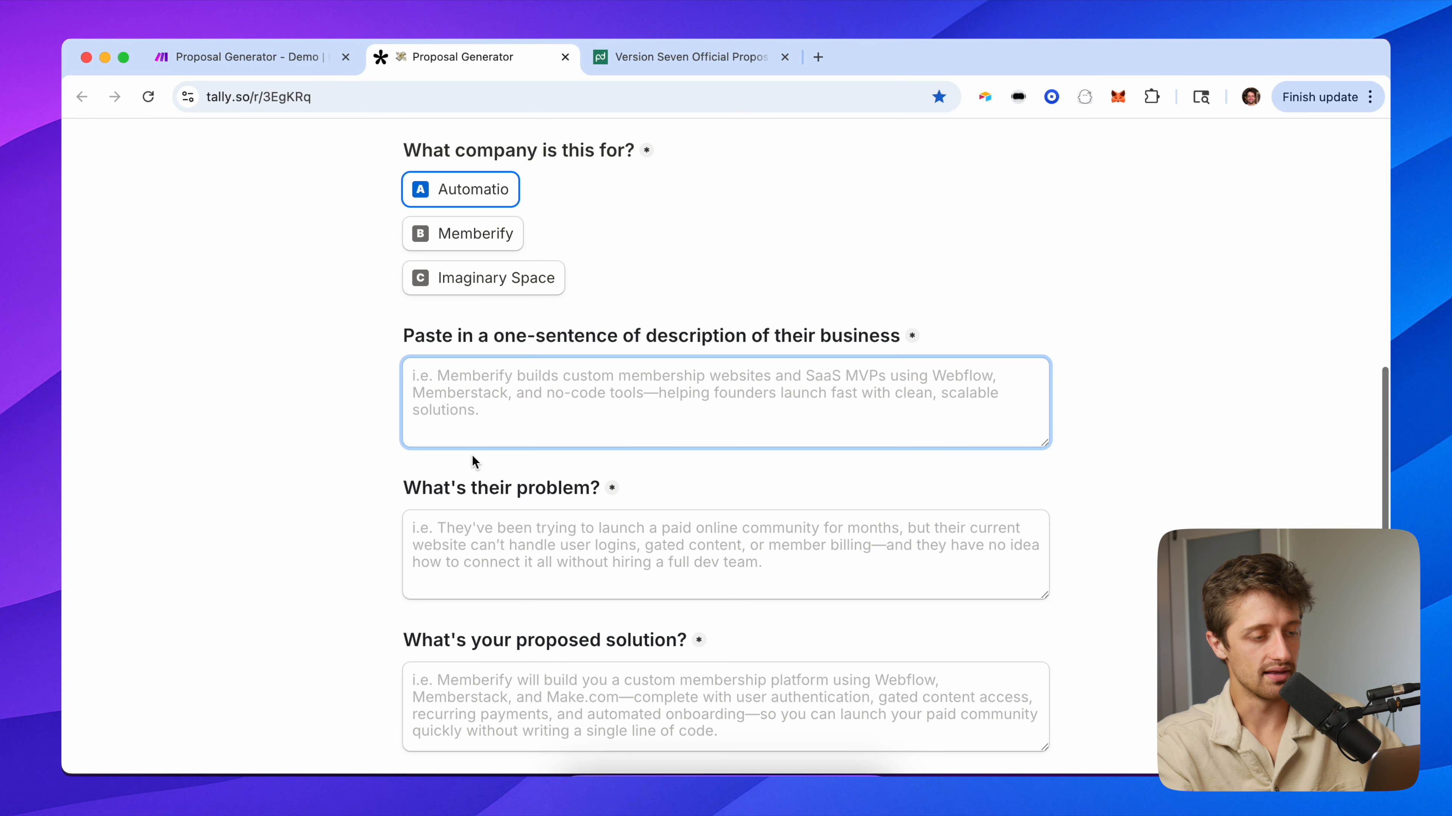
{"action": "type", "text": "Laughs R Us"}
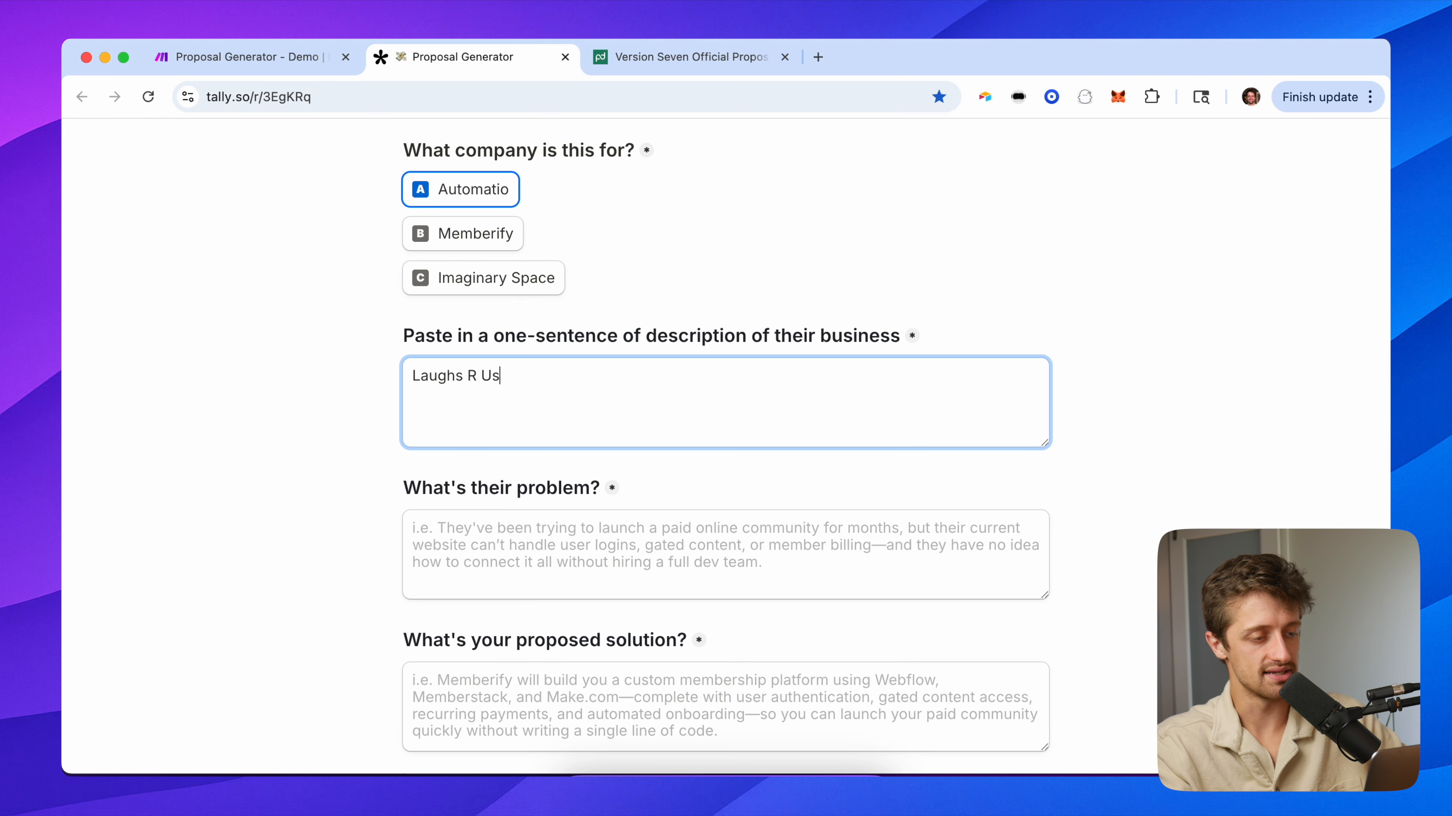
{"action": "type", "text": " is a a content "}
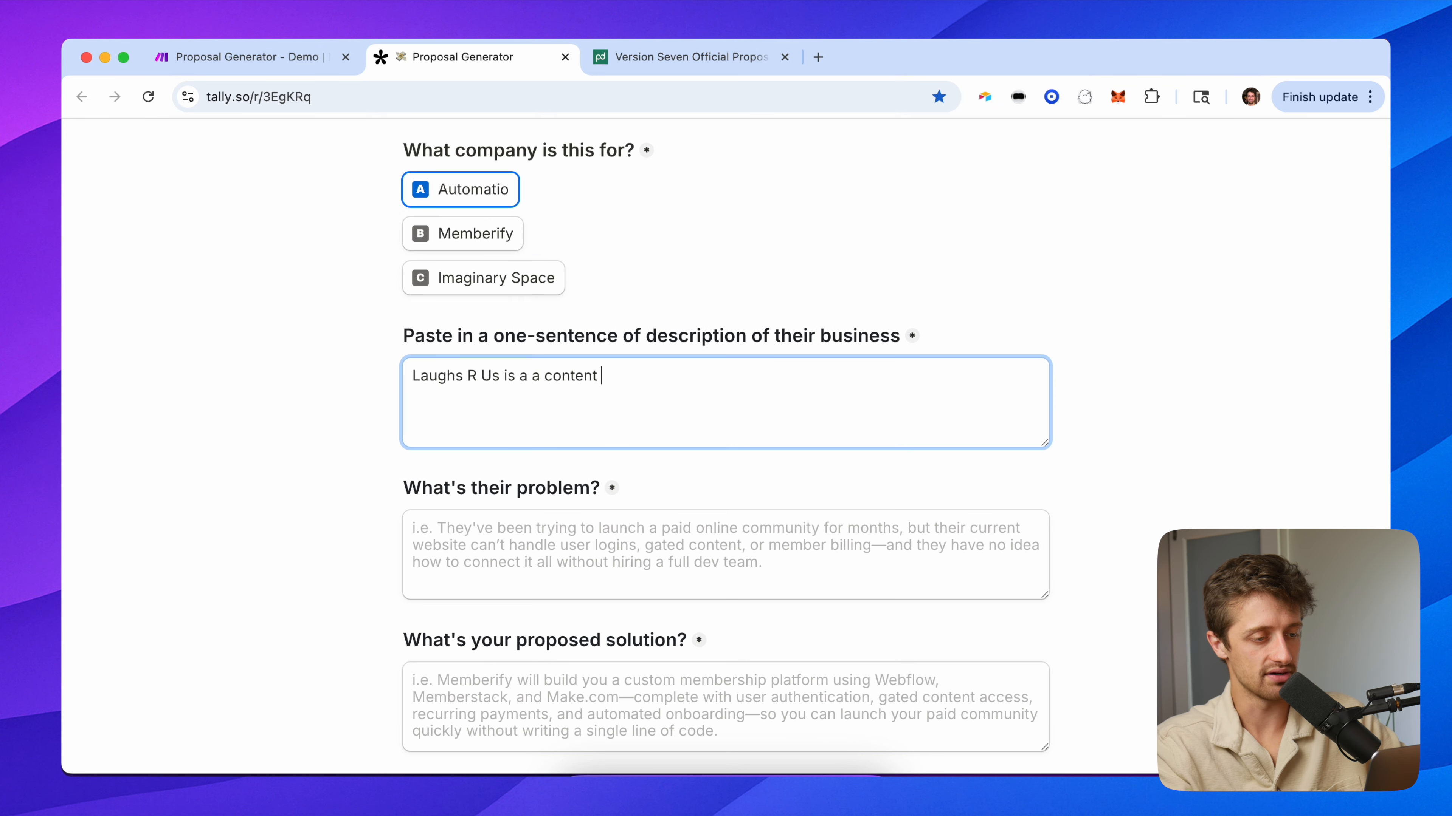
{"action": "type", "text": "generations company based in NY."}
{"action": "key", "text": "Tab"}
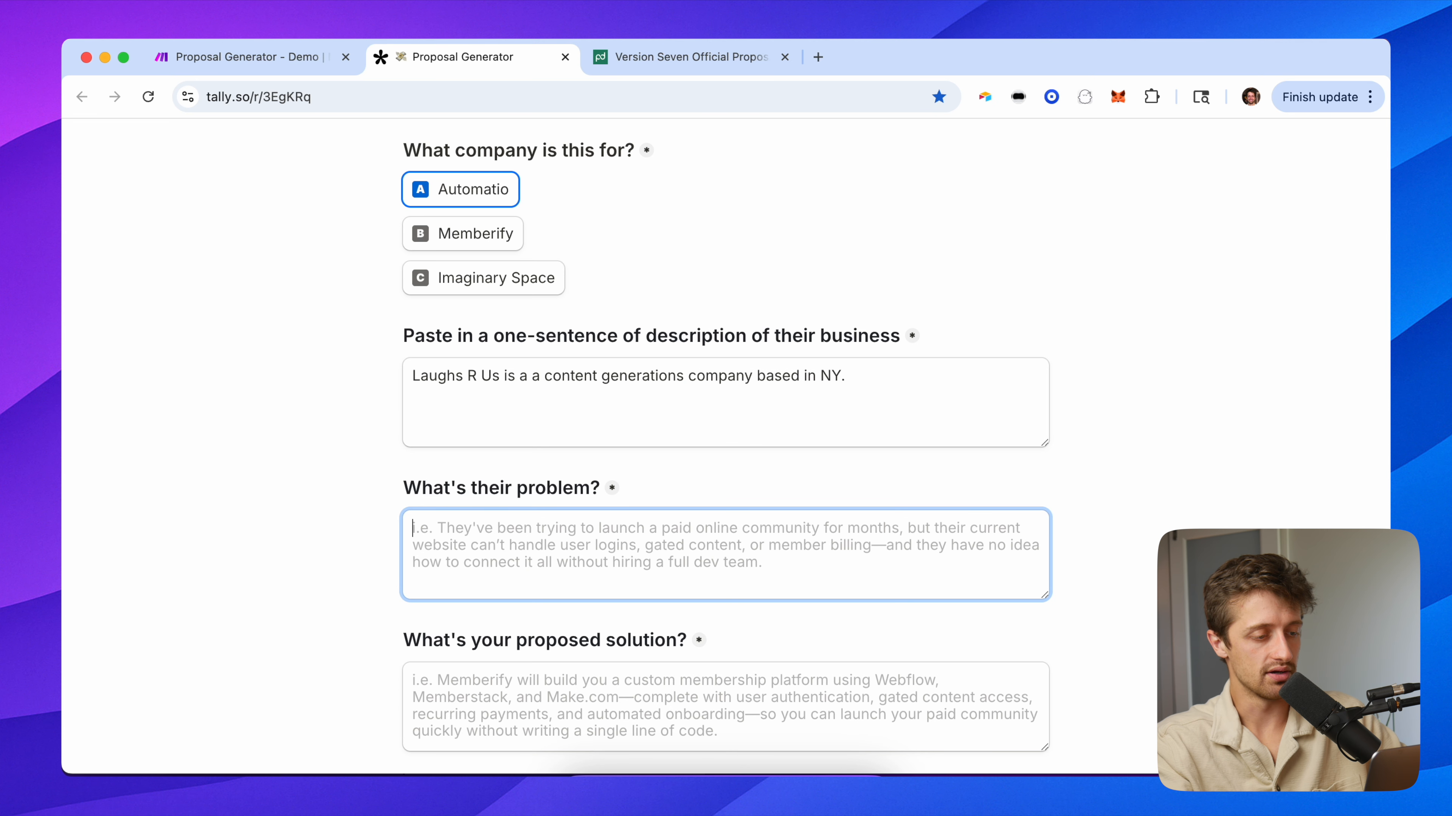
{"action": "type", "text": "Their problem is the"}
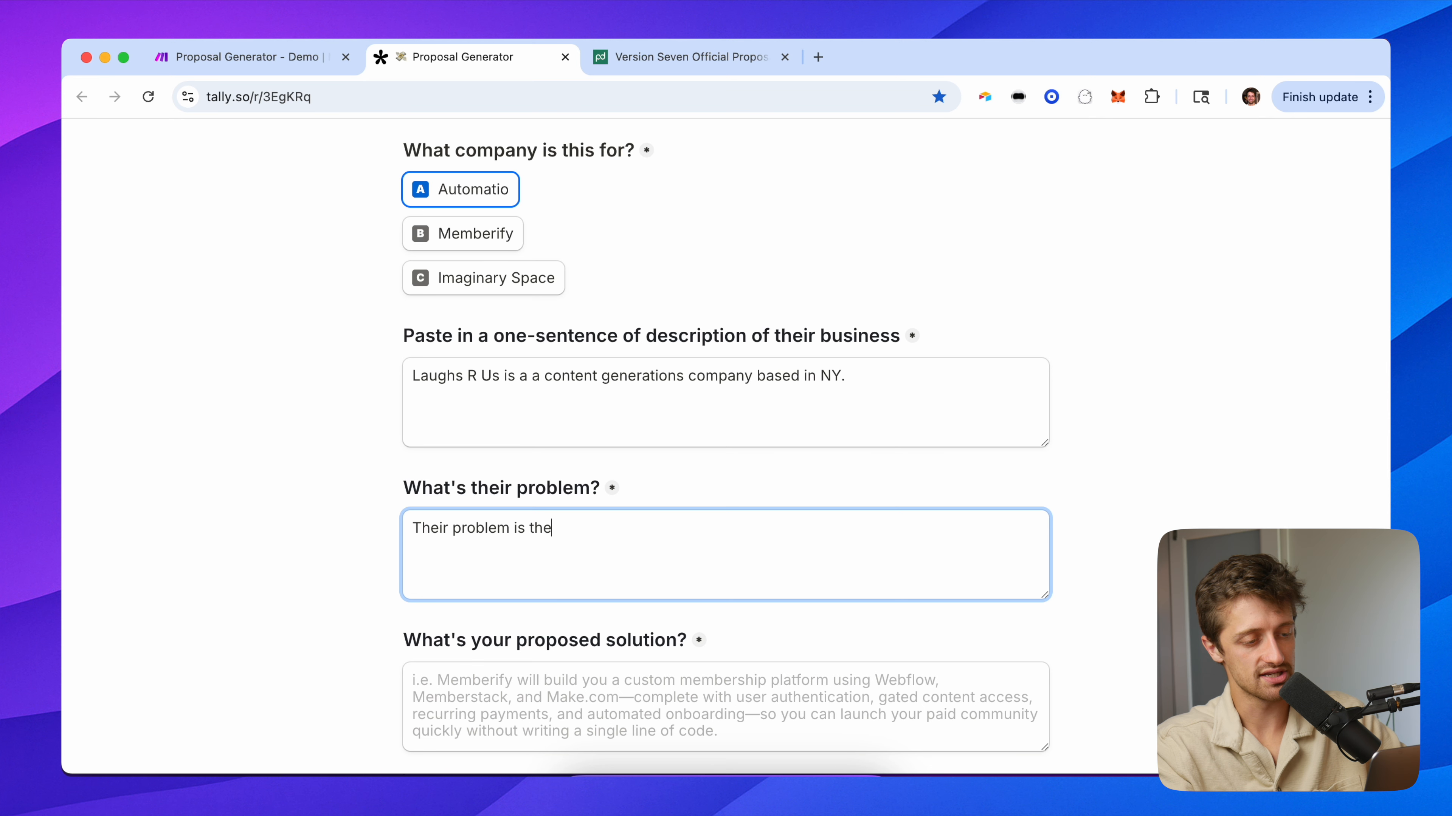
{"action": "type", "text": "y are spending too much time ge"}
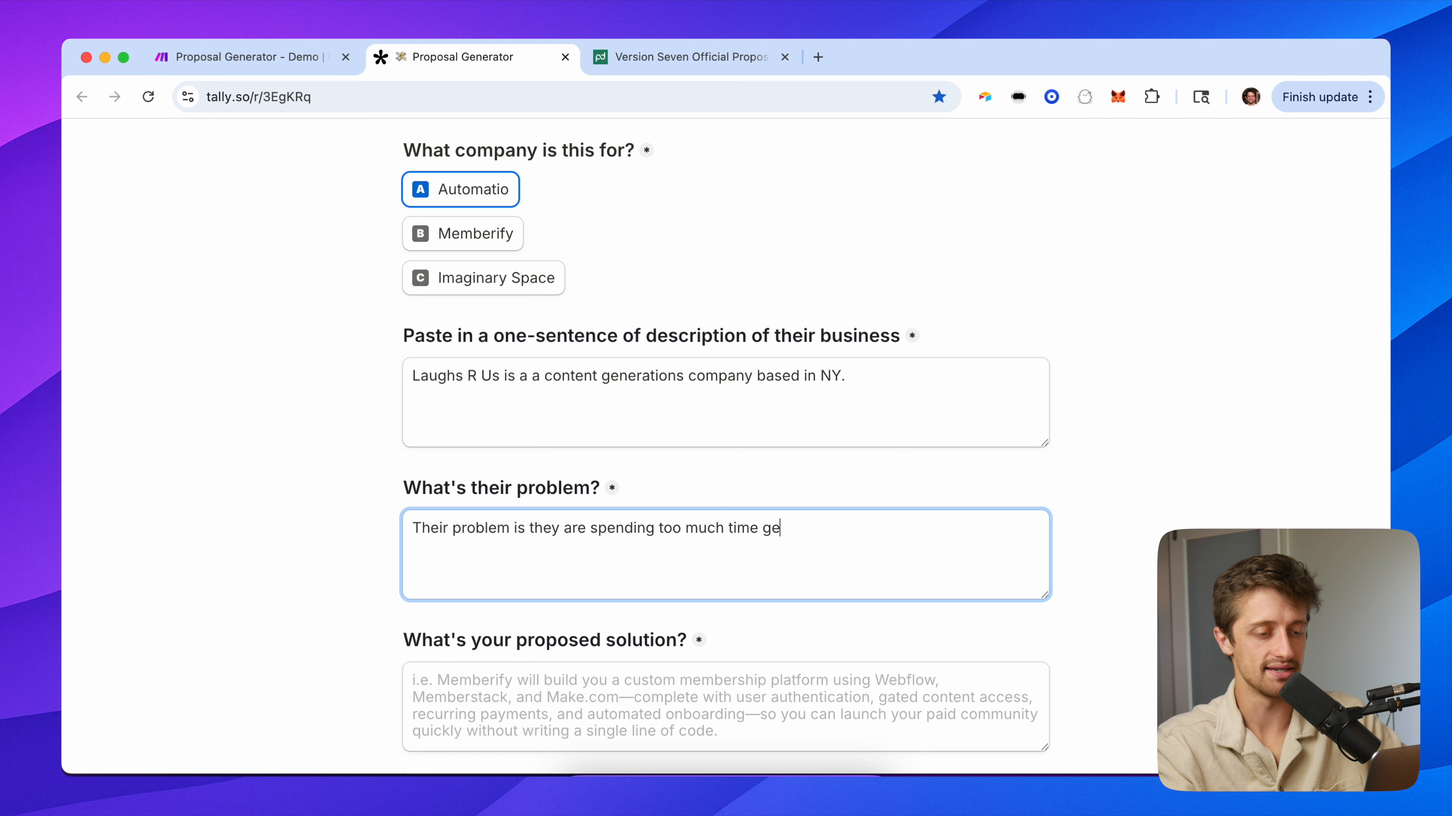
{"action": "type", "text": "nerating content for the "}
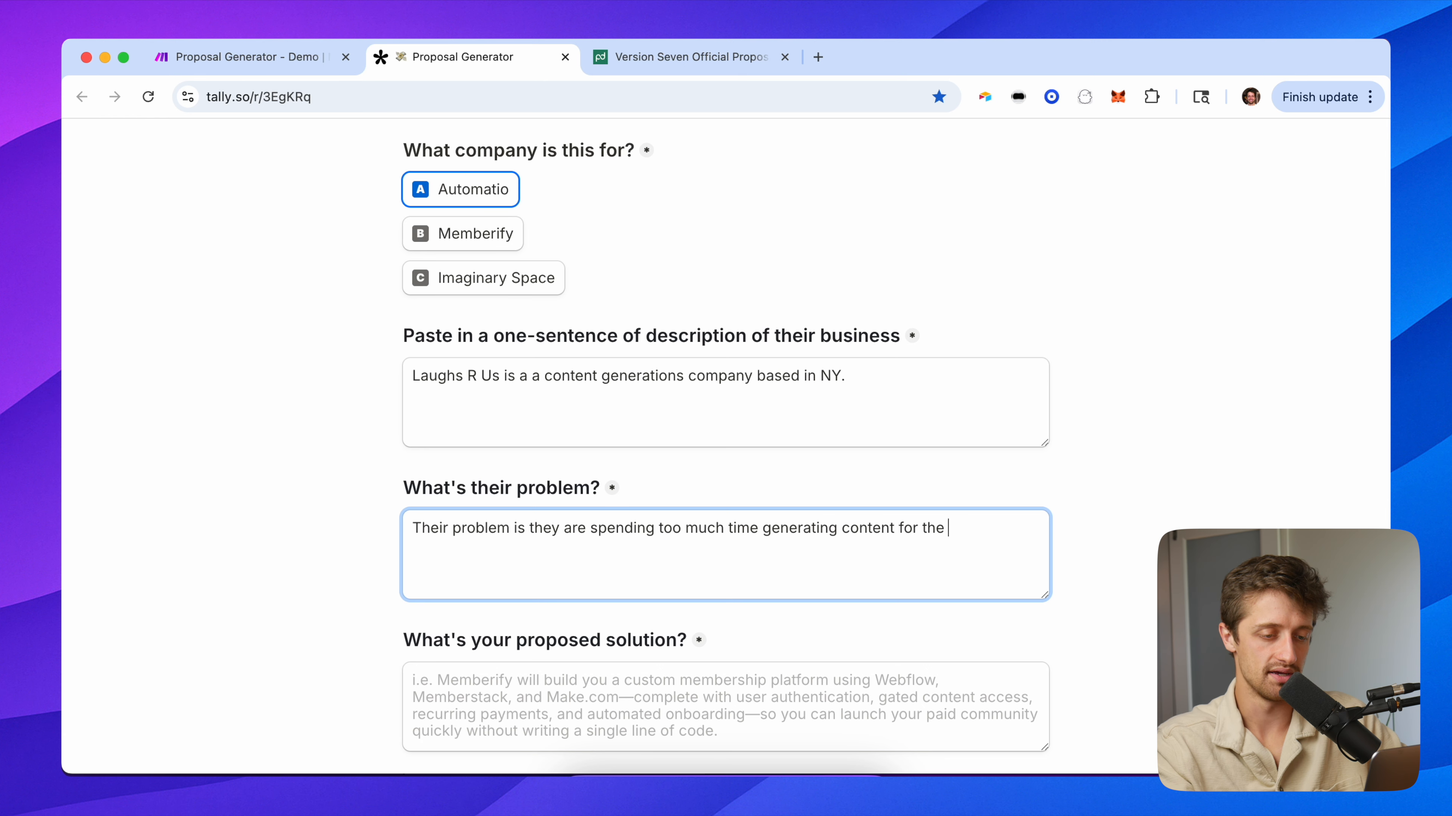
{"action": "type", "text": "clients."}
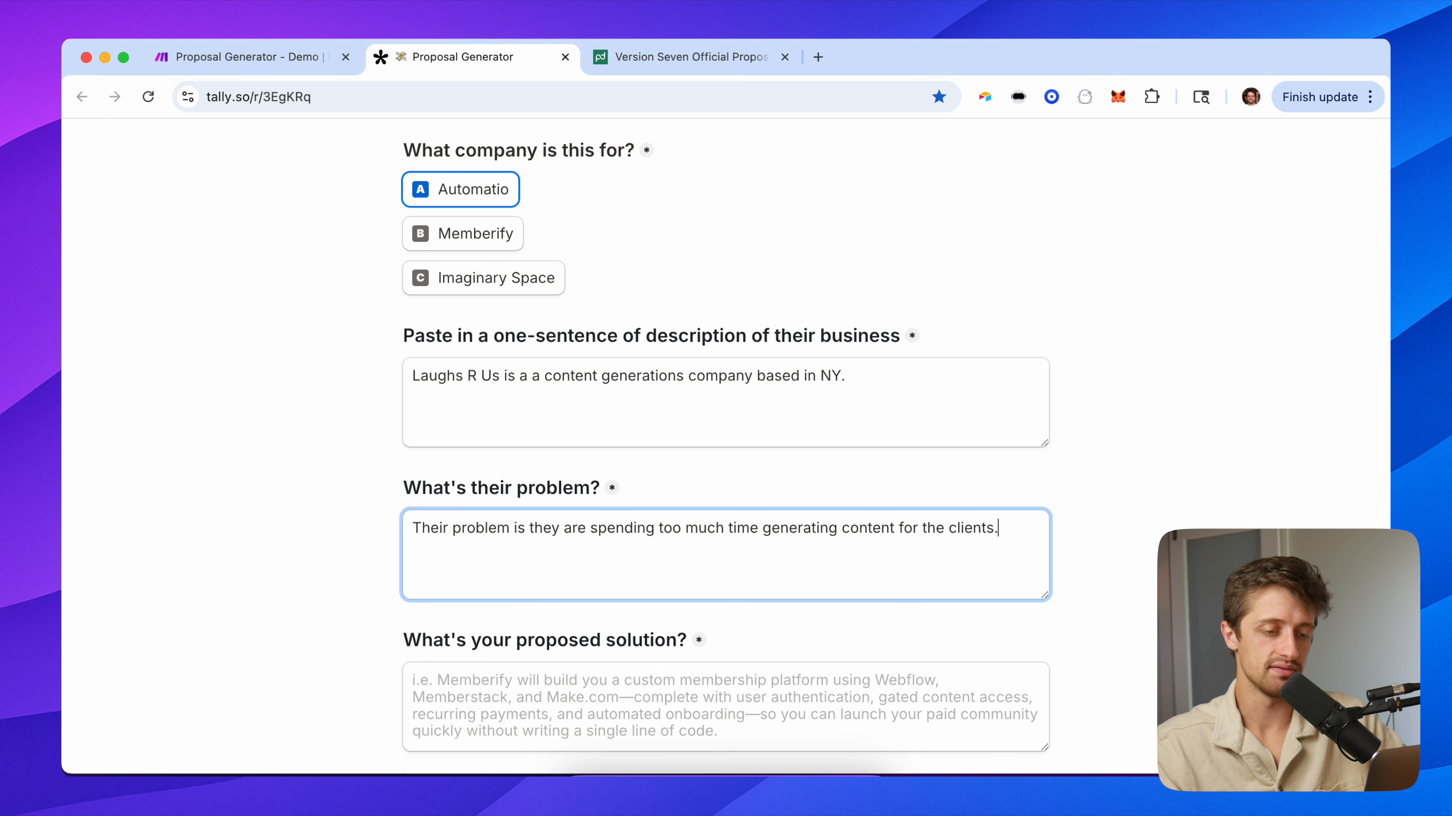
{"action": "left_click", "coordinate": [941, 527]}
{"action": "type", "text": "ir"}
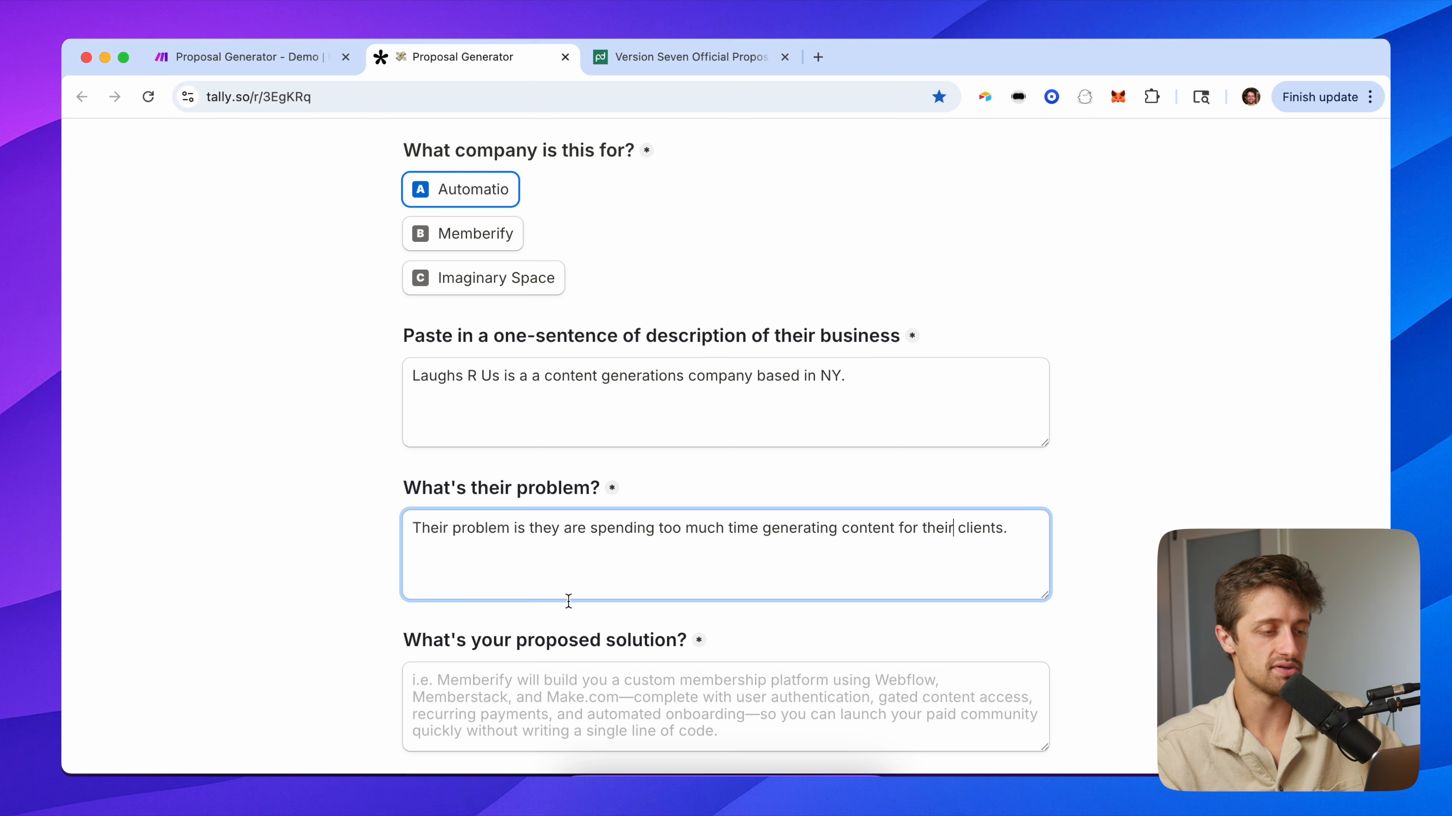
{"action": "scroll", "coordinate": [691, 580], "scroll_direction": "down", "scroll_amount": 5}
Answer the proposed solution: a fully automated content management system that auto-posts.
{"action": "left_click", "coordinate": [452, 392]}
{"action": "type", "text": "We are "}
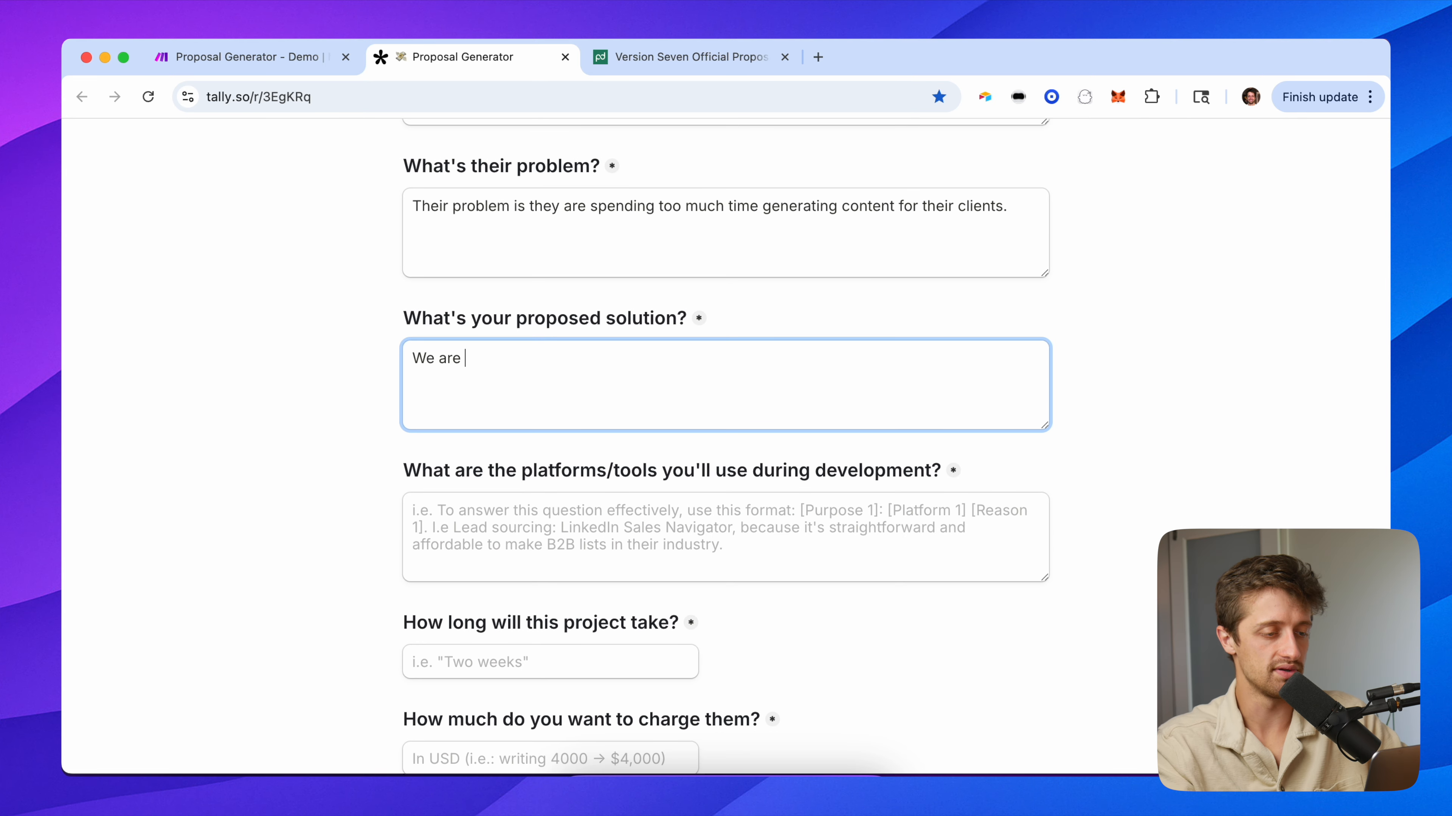
{"action": "type", "text": "going to geve them a"}
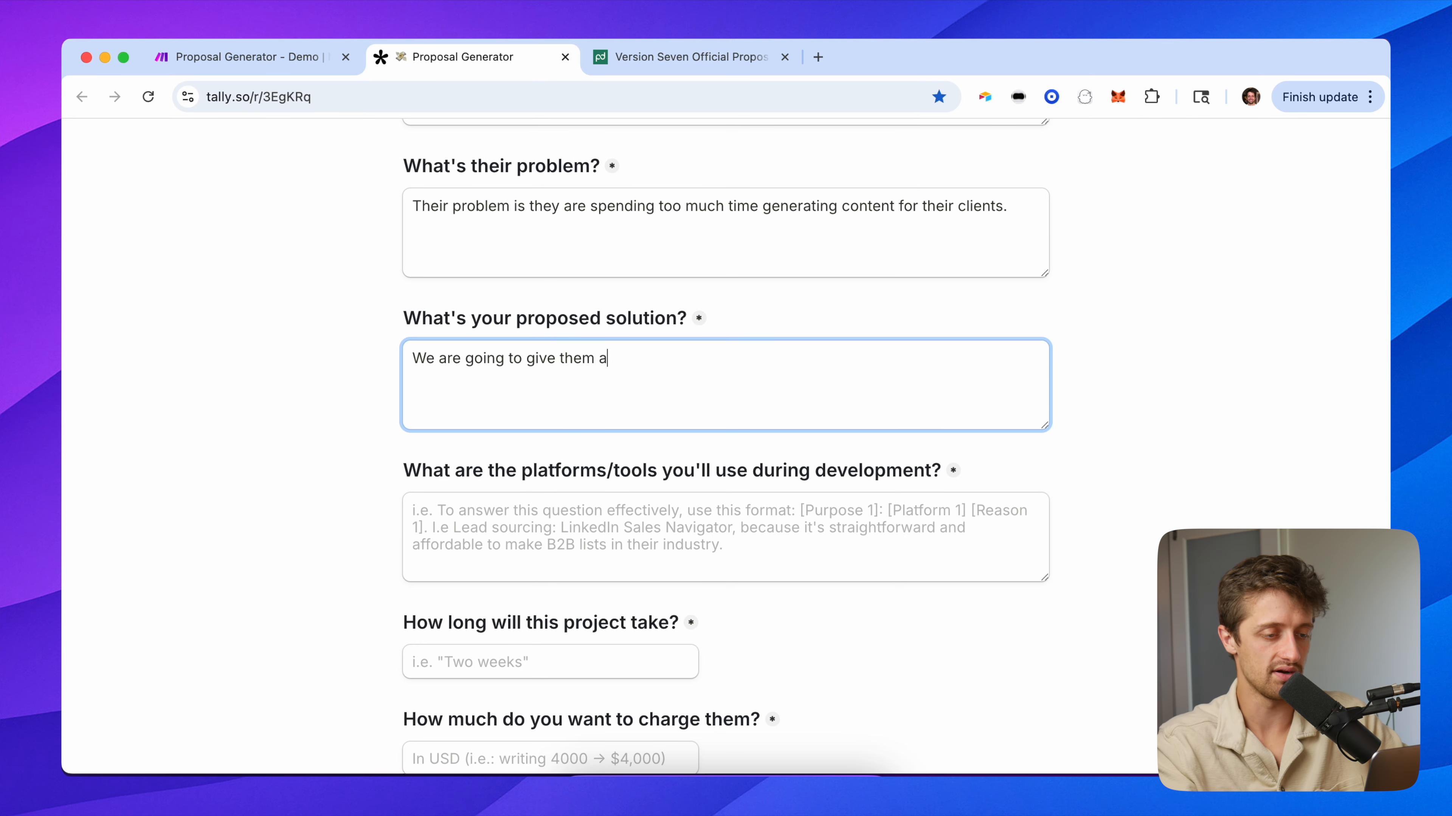
{"action": "type", "text": " fully automated conte"}
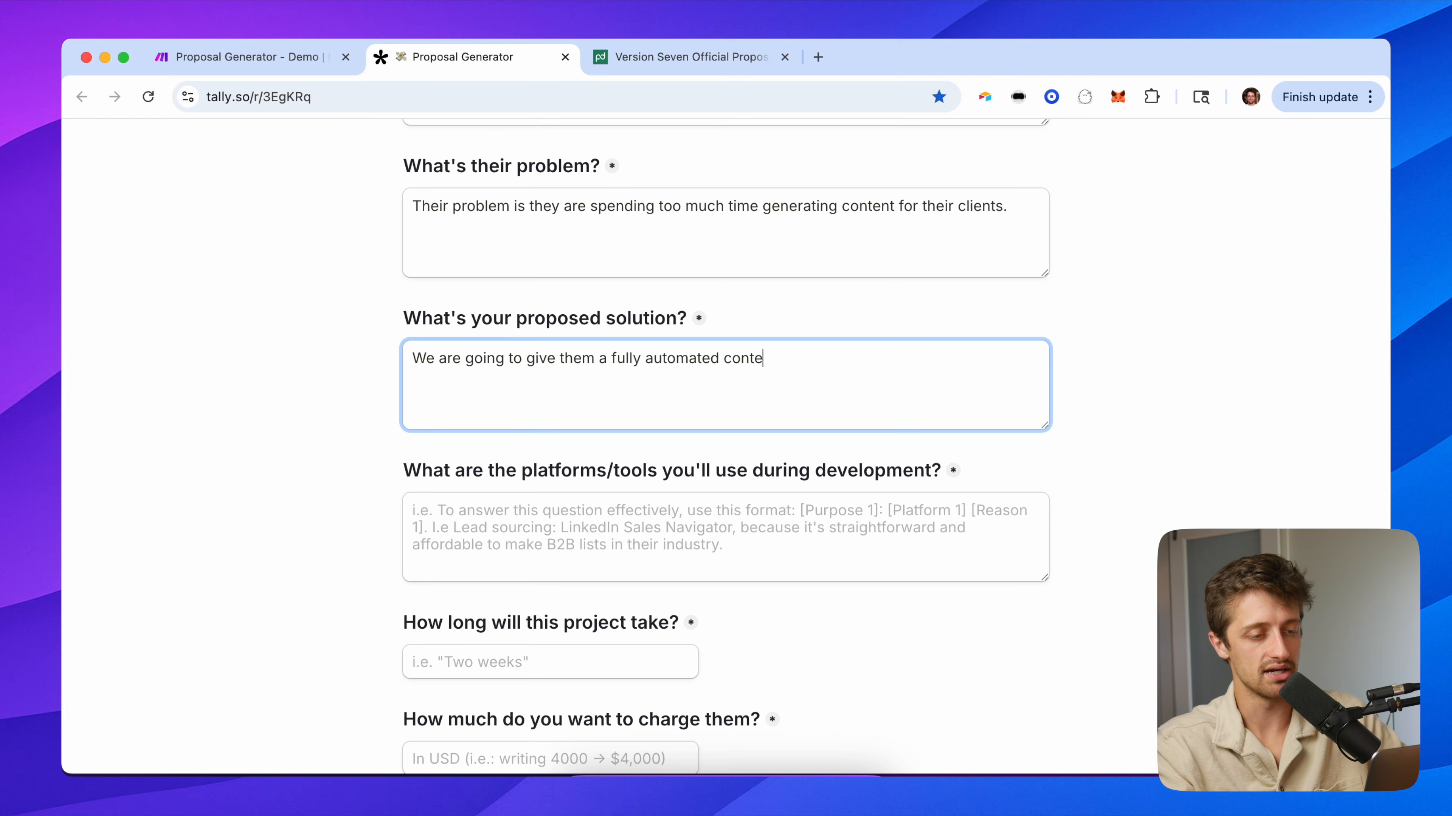
{"action": "type", "text": "nt managmeent system"}
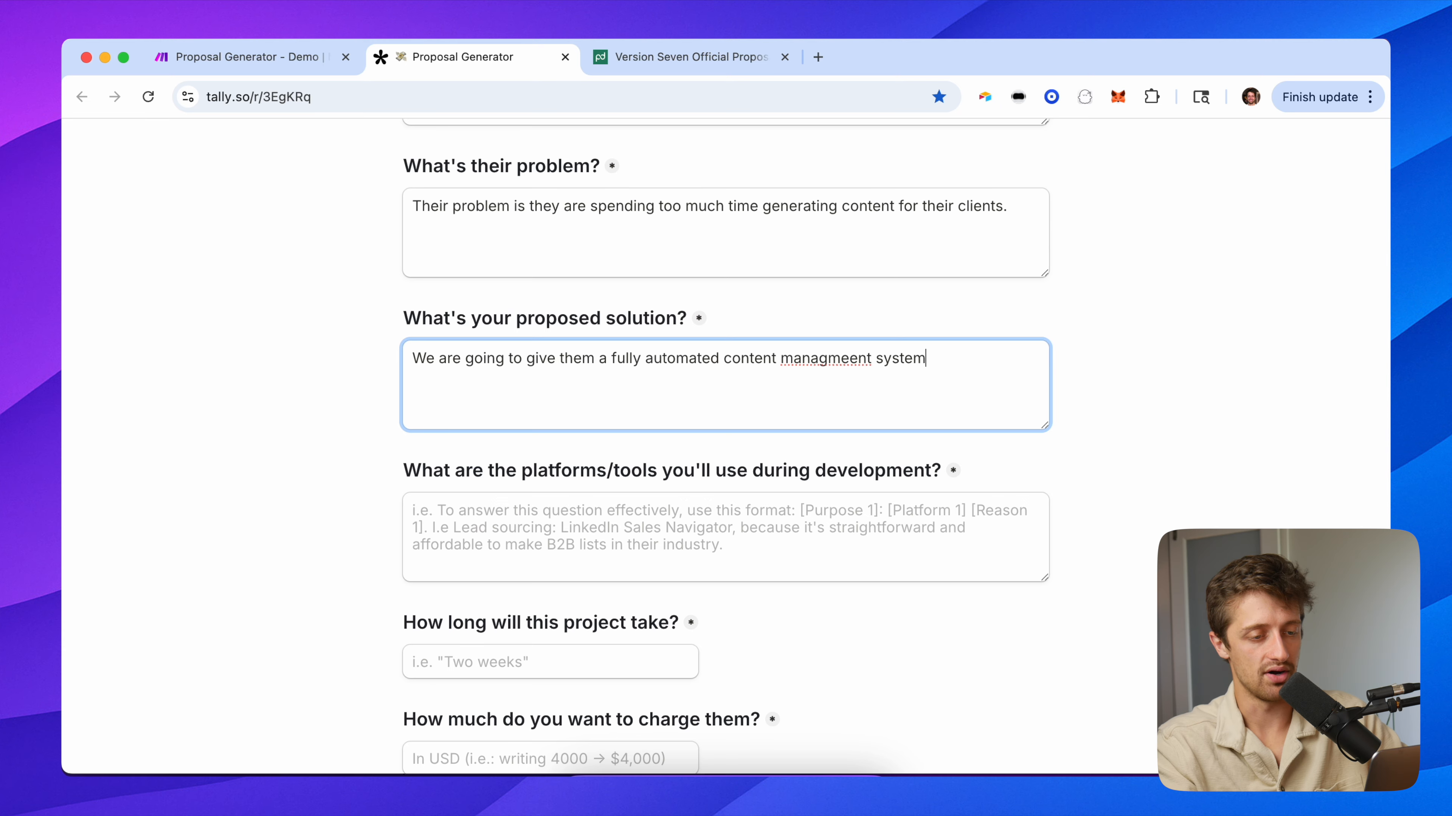
{"action": "type", "text": " that auto posts to multiple channels "}
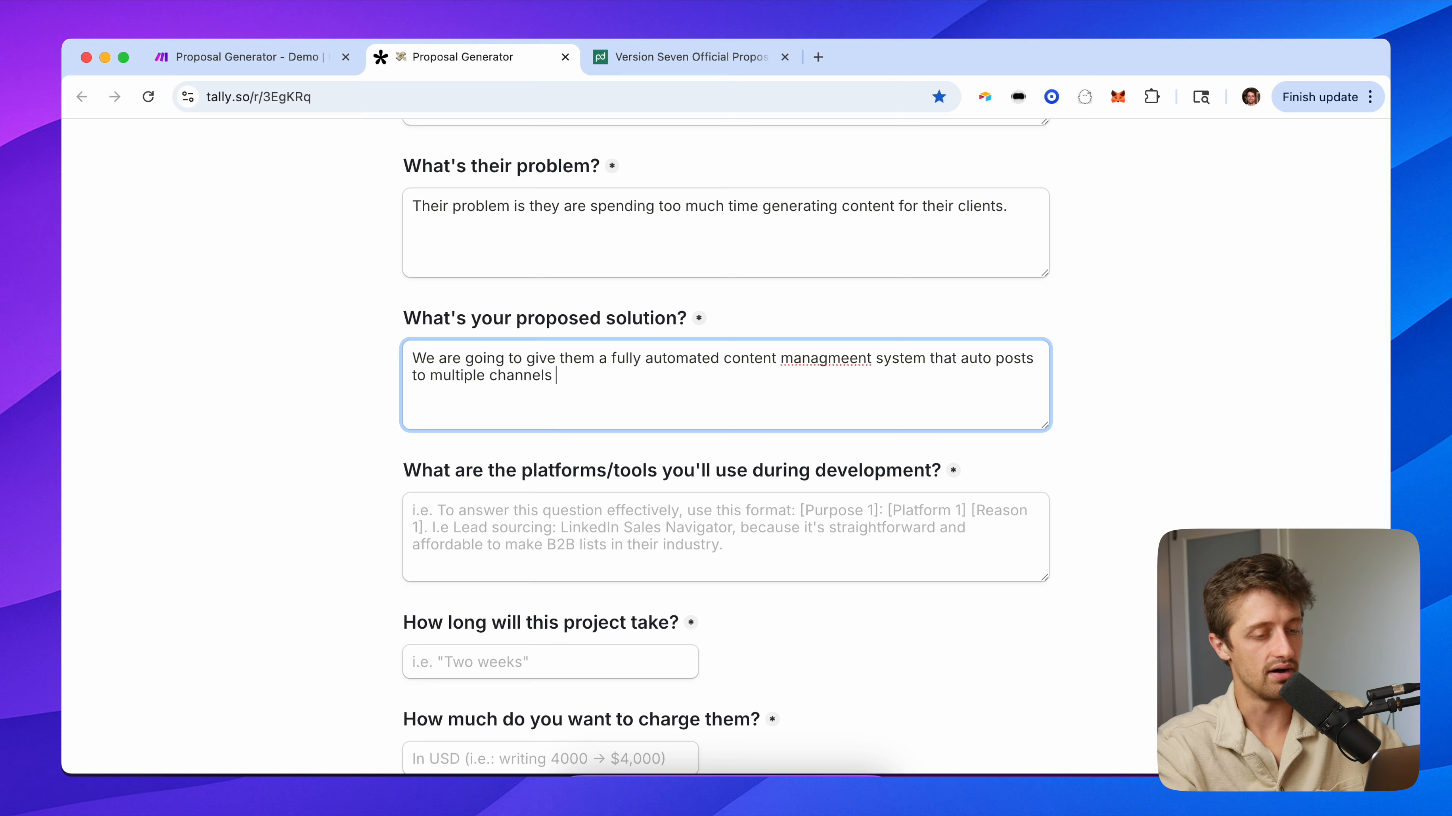
{"action": "type", "text": "automatically."}
{"action": "key", "text": "Tab"}
List the tools: Make.com to generate content and images, and Airtable as content management infrastructure.
{"action": "type", "text": "M"}
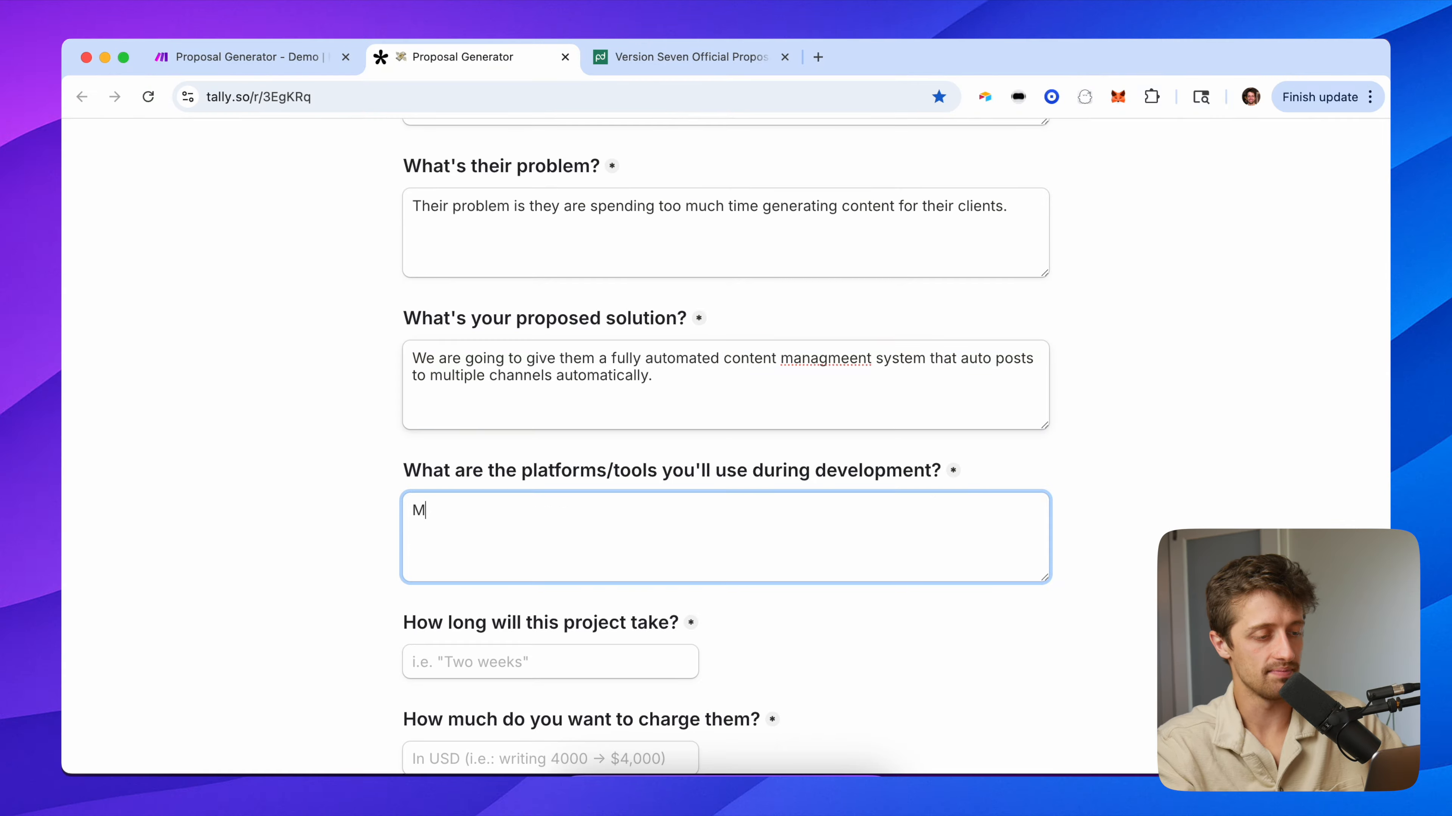
{"action": "type", "text": "ake.com - automation tool"}
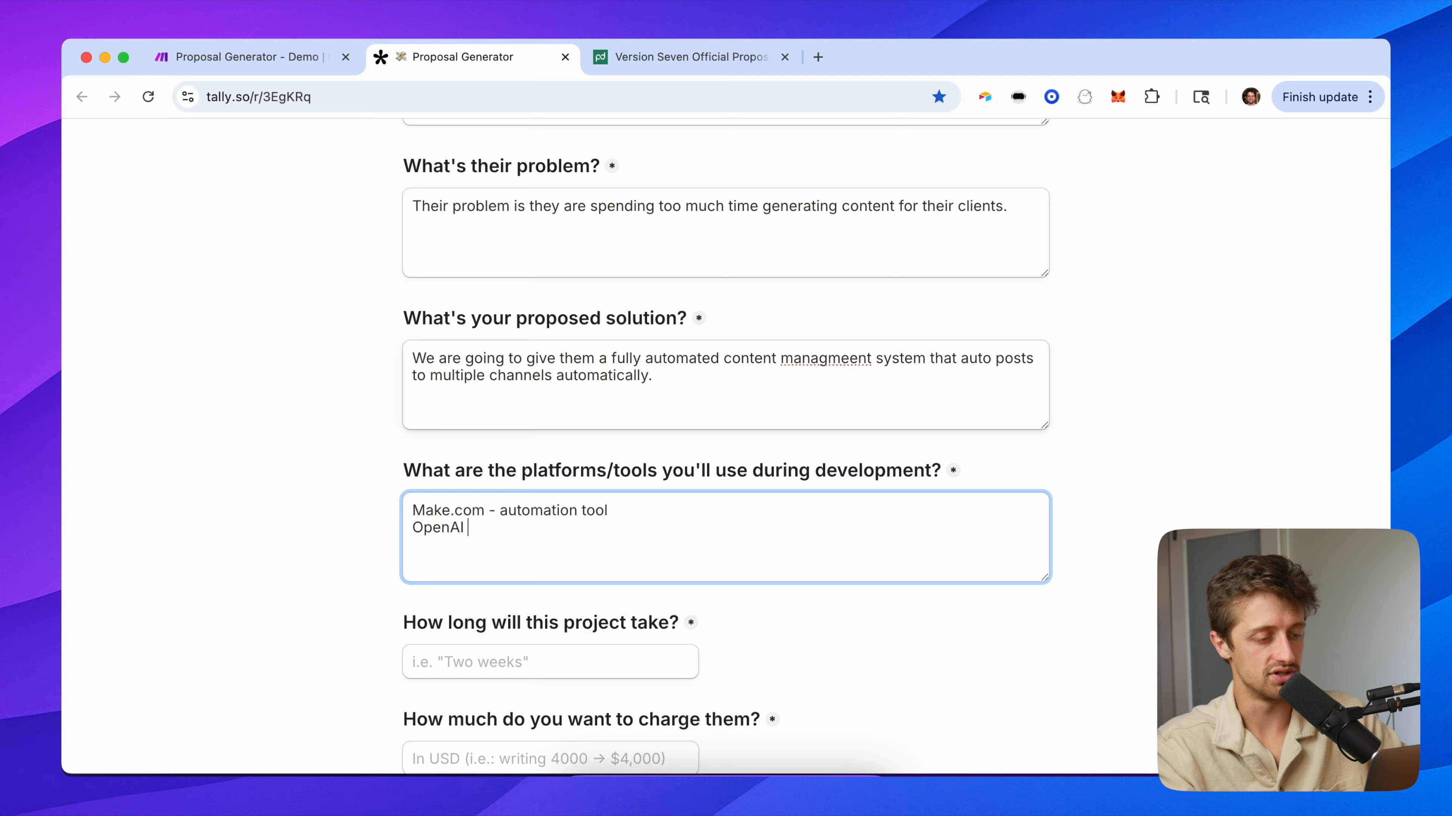
{"action": "type", "text": "generage"}
{"action": "key", "text": "BackSpace"}
{"action": "key", "text": "BackSpace"}
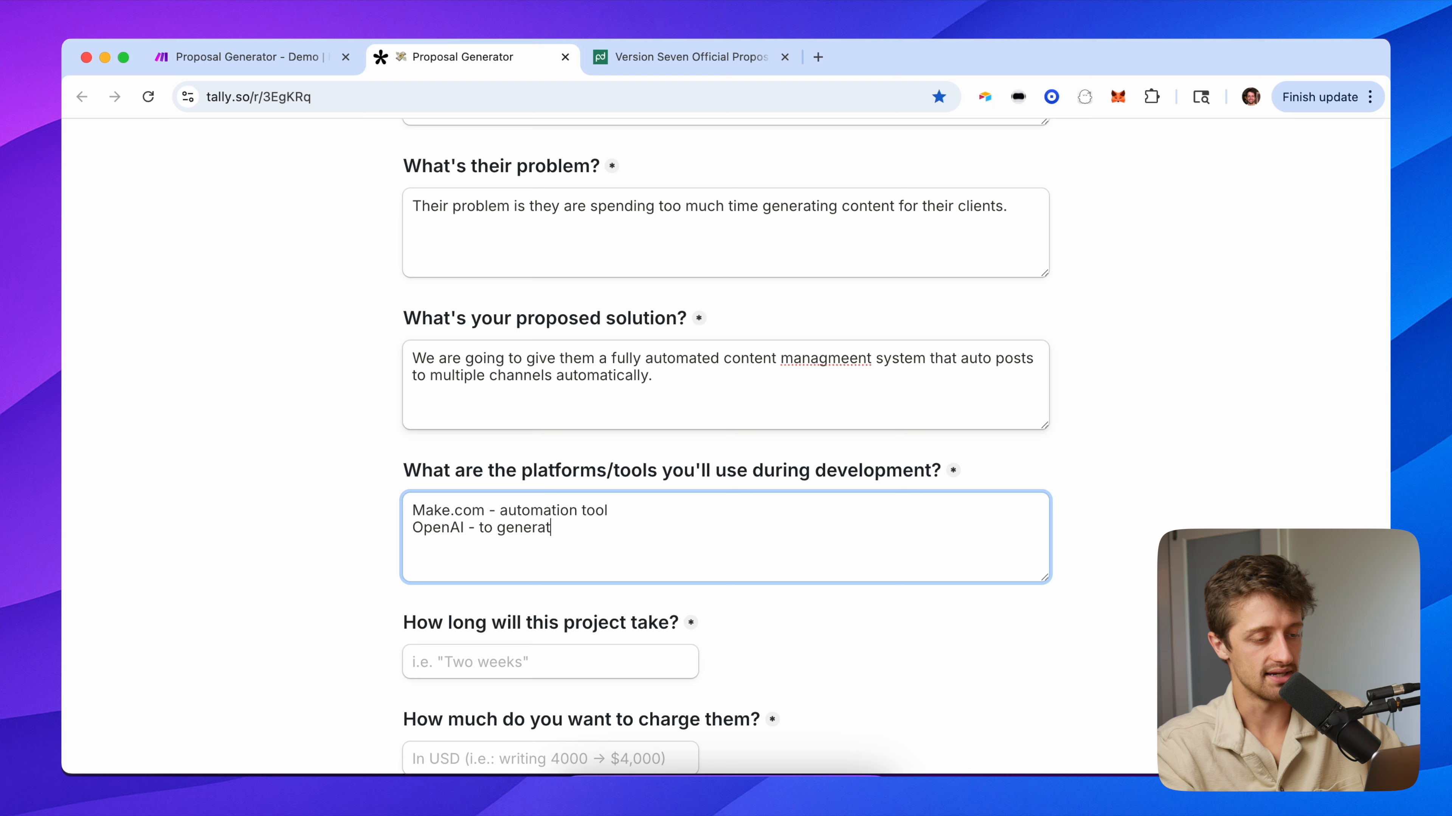
{"action": "type", "text": "te content and images"}
{"action": "key", "text": "Tab"}
{"action": "left_click", "coordinate": [431, 548]}
{"action": "type", "text": "Airtable - to"}
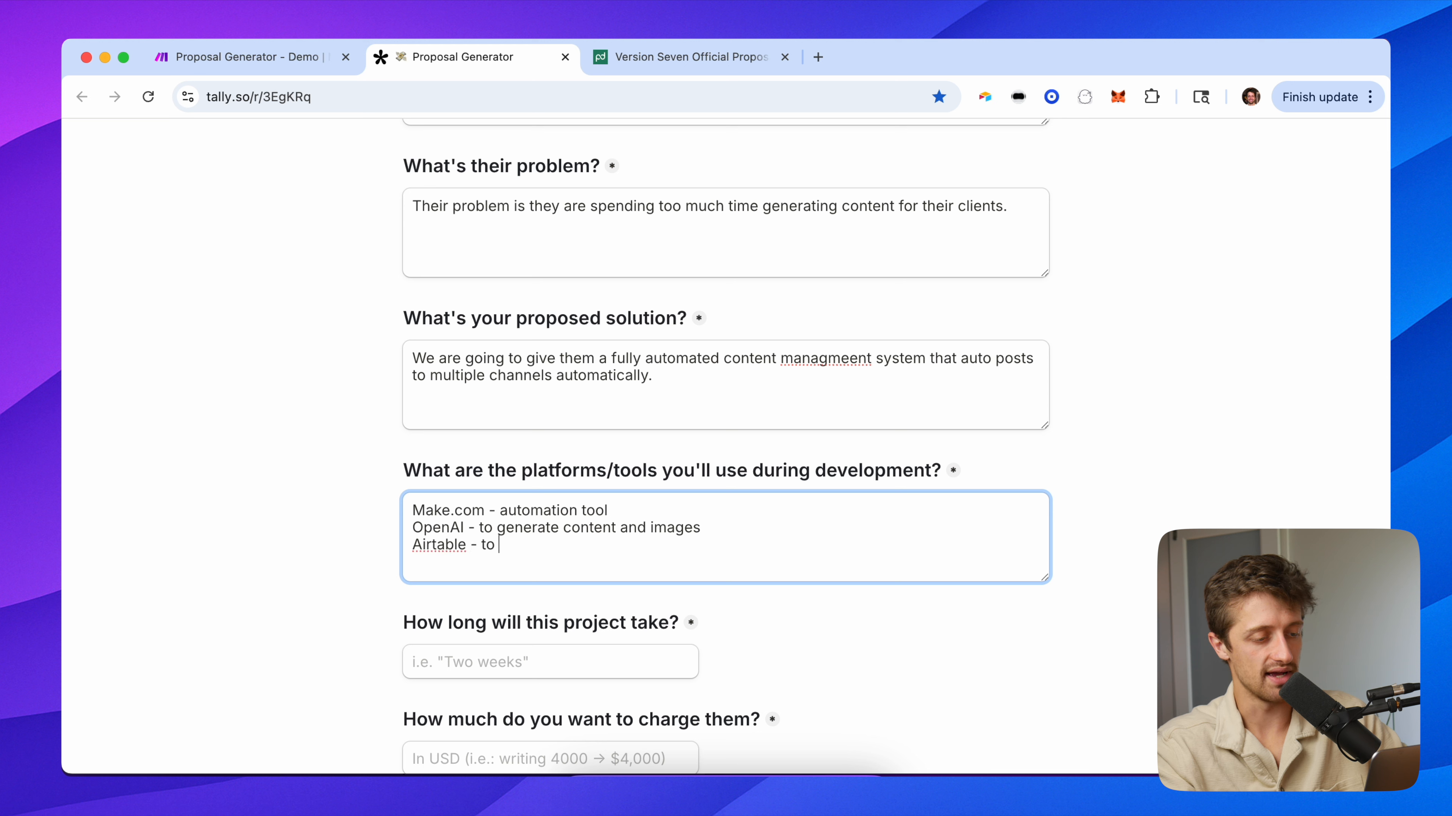
{"action": "type", "text": " serve as content management inf"}
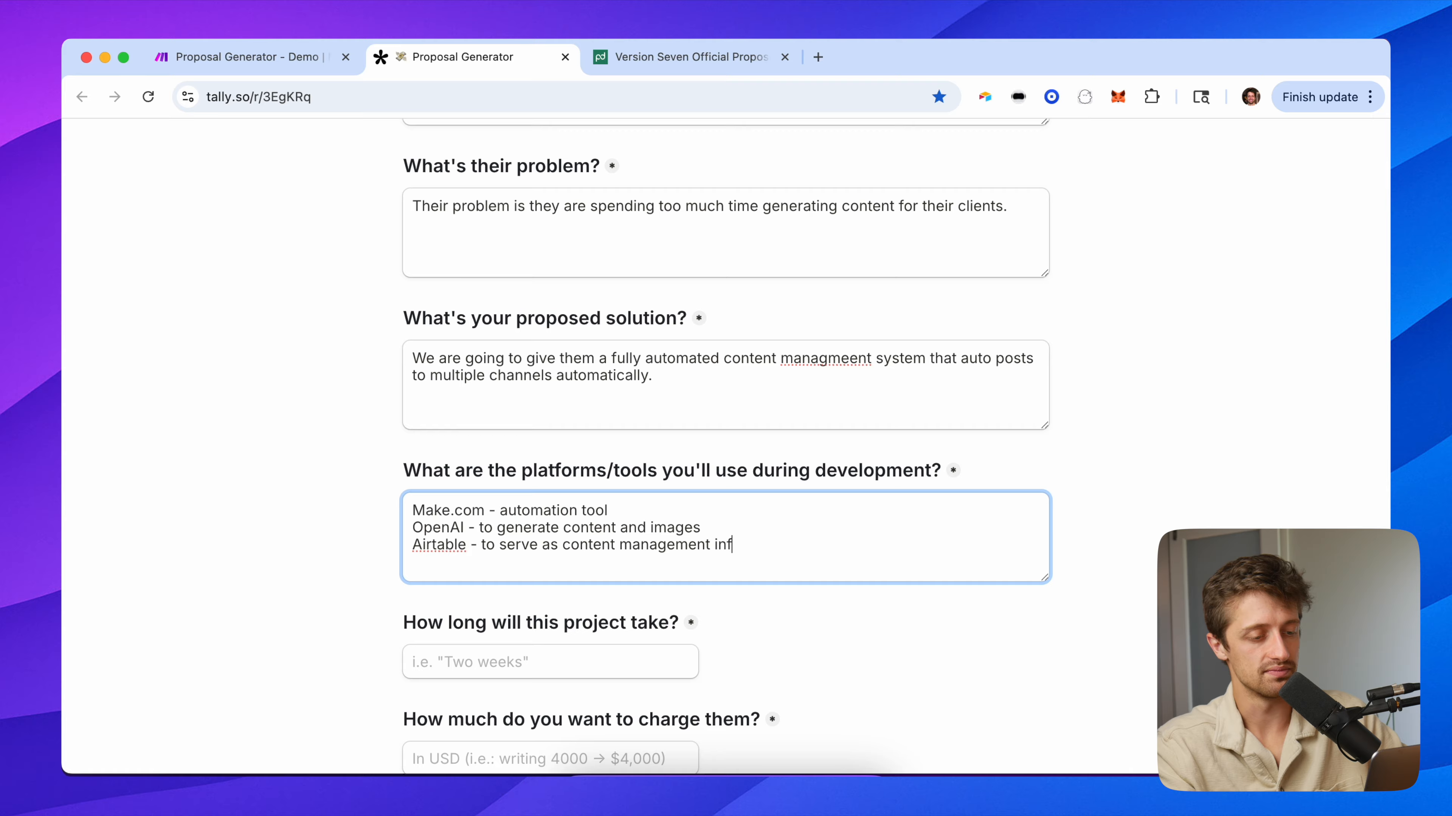
{"action": "type", "text": "rastruc"}
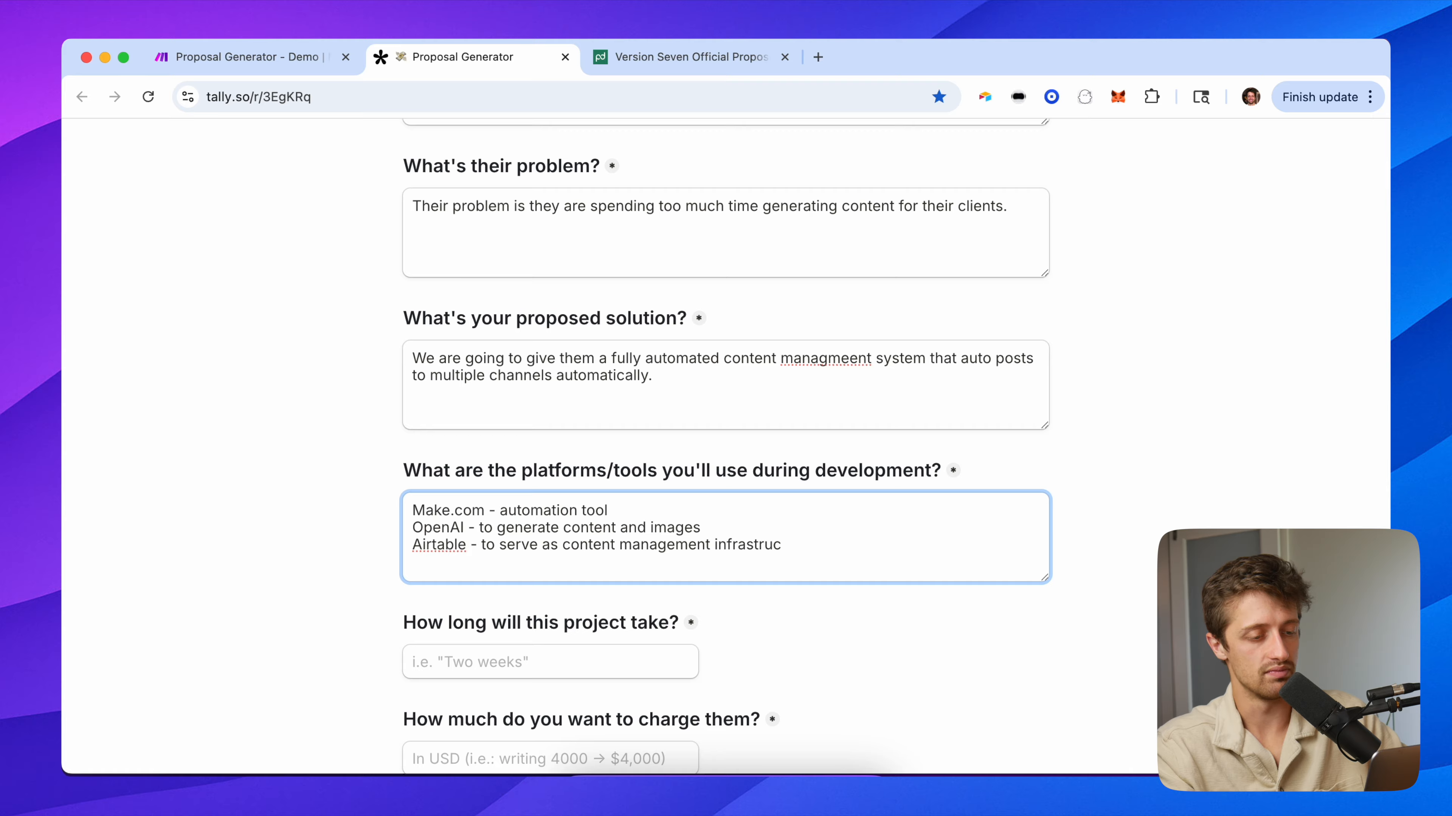
{"action": "type", "text": "ture/ui"}
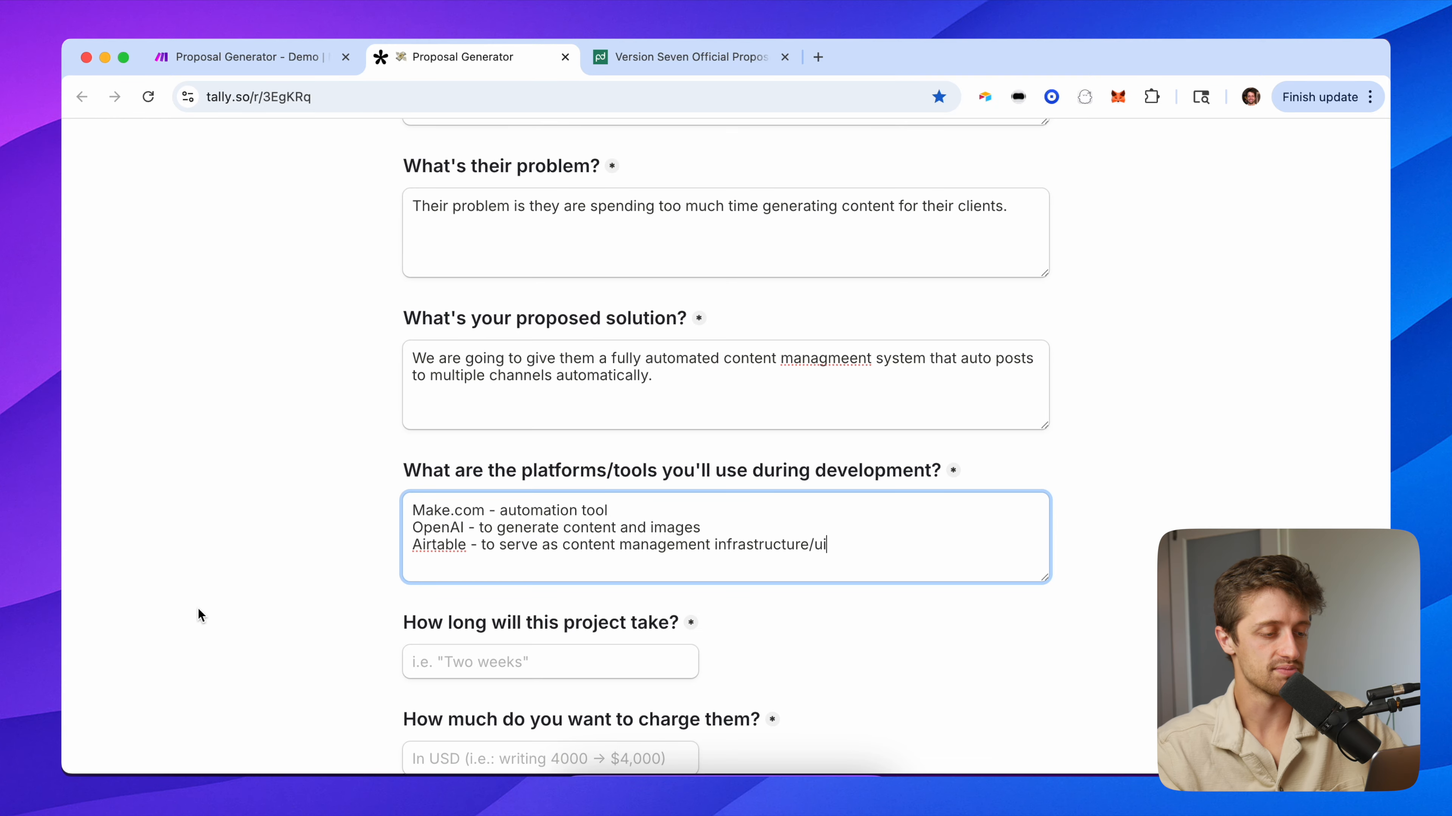
{"action": "scroll", "coordinate": [324, 576], "scroll_direction": "down", "scroll_amount": 2}
Enter a three weeks duration and a 12000 charge, then run the Make scenario once.
{"action": "left_click", "coordinate": [415, 571]}
{"action": "type", "text": "thre e weeks"}
{"action": "key", "text": "Tab"}
{"action": "type", "text": "12000"}
{"action": "left_click", "coordinate": [223, 584]}
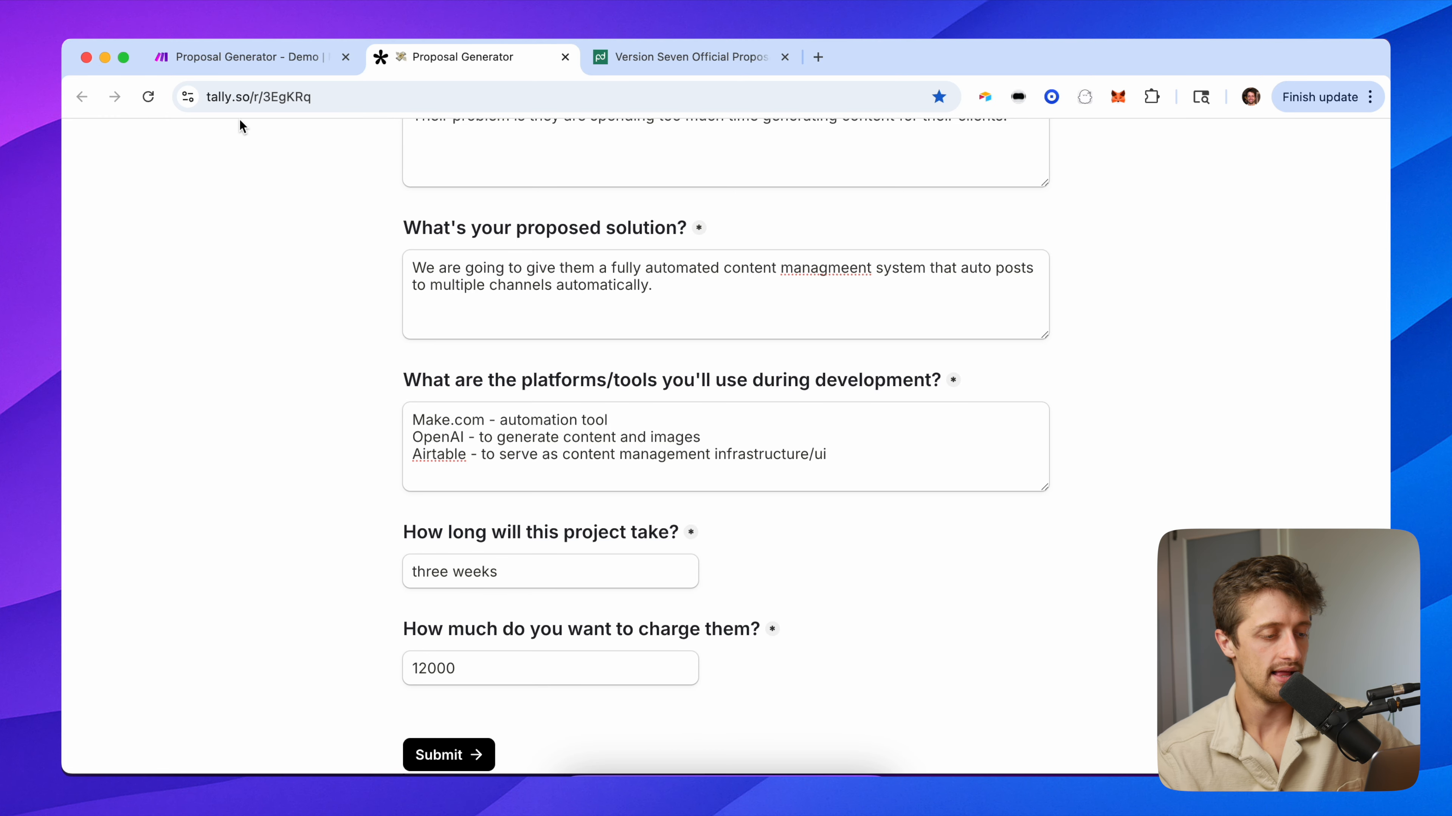
{"action": "left_click", "coordinate": [240, 57]}
{"action": "left_click", "coordinate": [370, 722]}
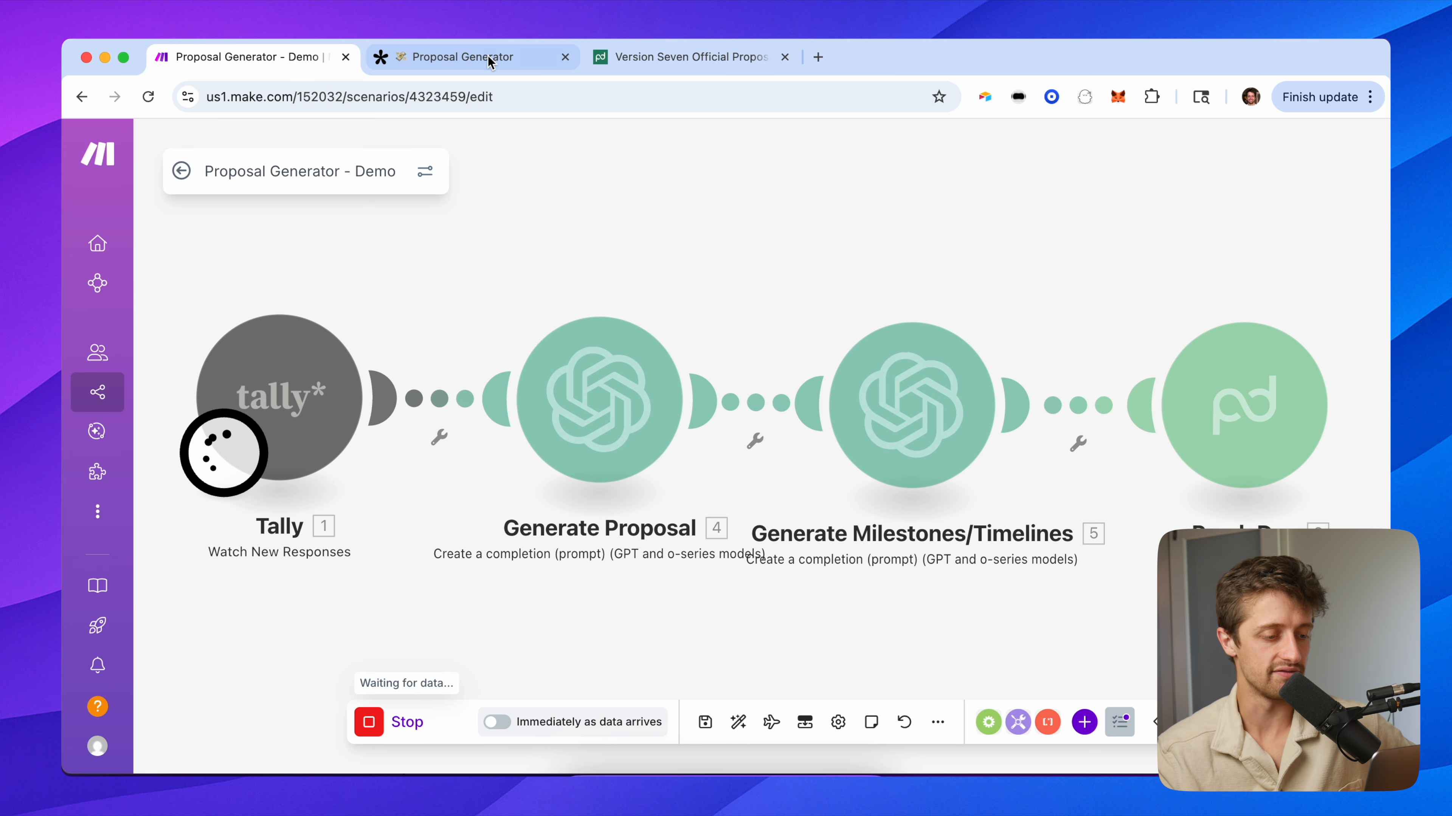
Submit the completed Tally proposal form and watch the Make scenario process it.
{"action": "left_click", "coordinate": [488, 59]}
{"action": "left_click", "coordinate": [478, 754]}
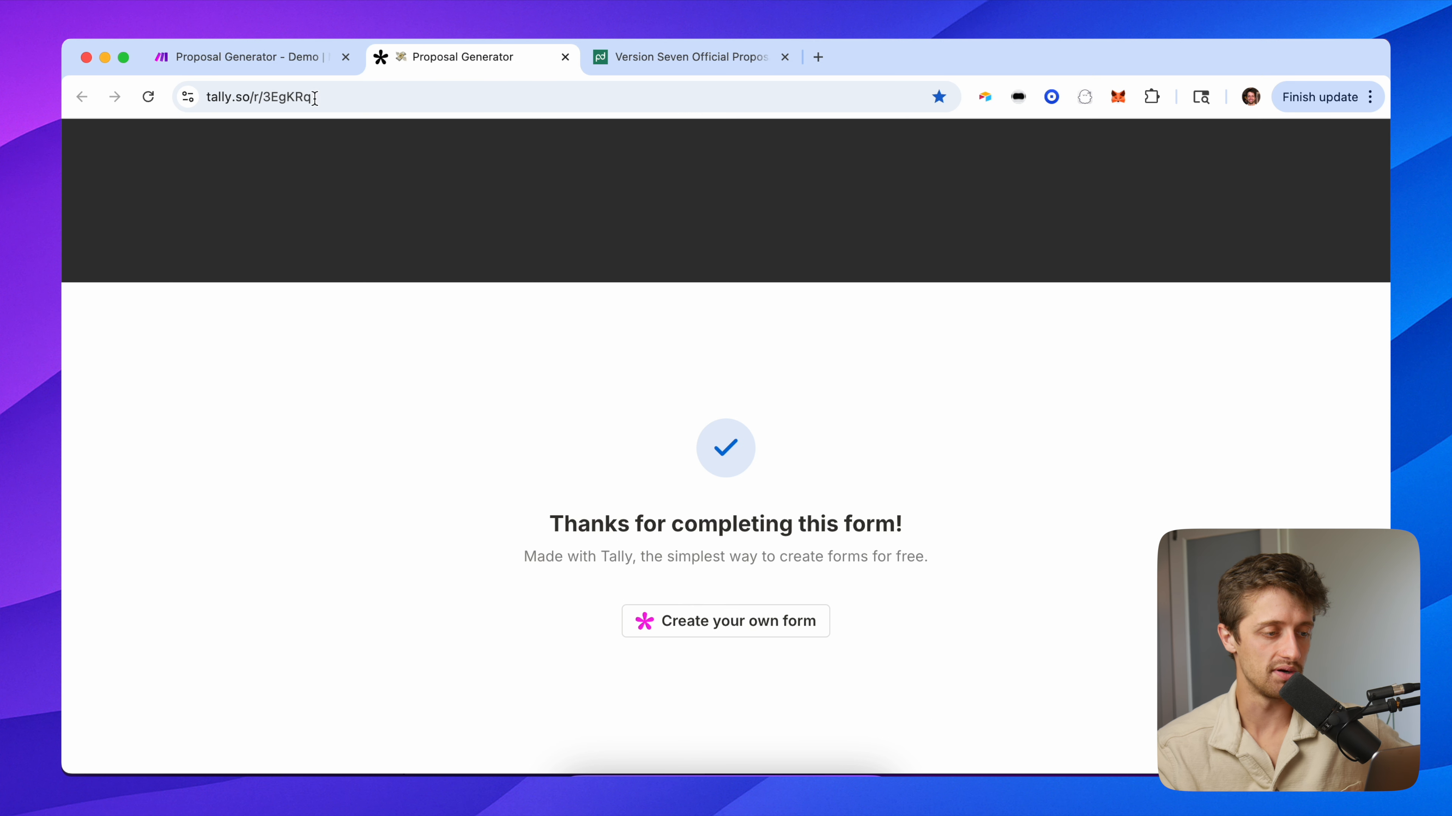
{"action": "left_click", "coordinate": [273, 64]}
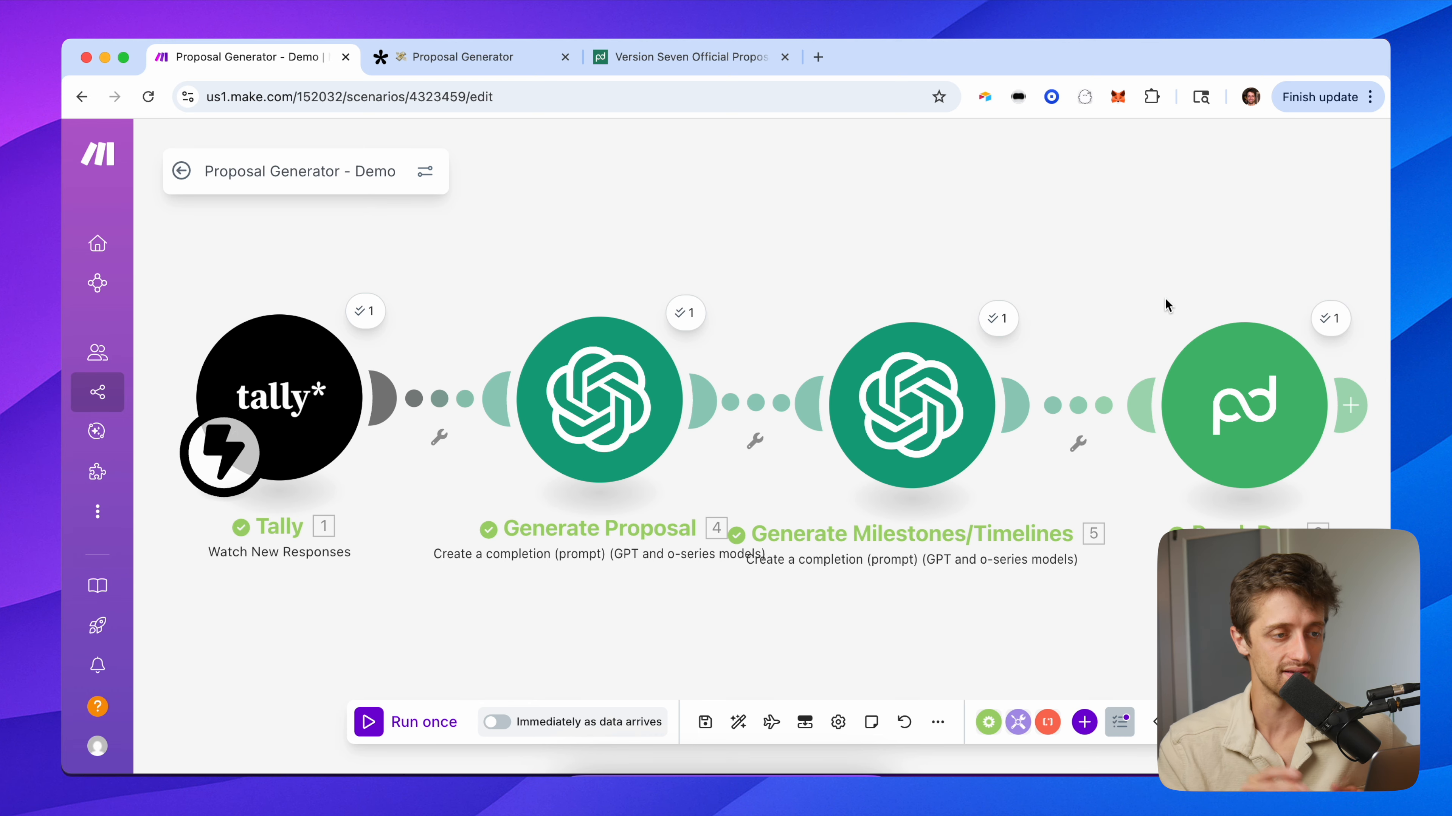
Open PandaDoc's documents list and select the new Laughs R Us proposal.
{"action": "left_click", "coordinate": [695, 62]}
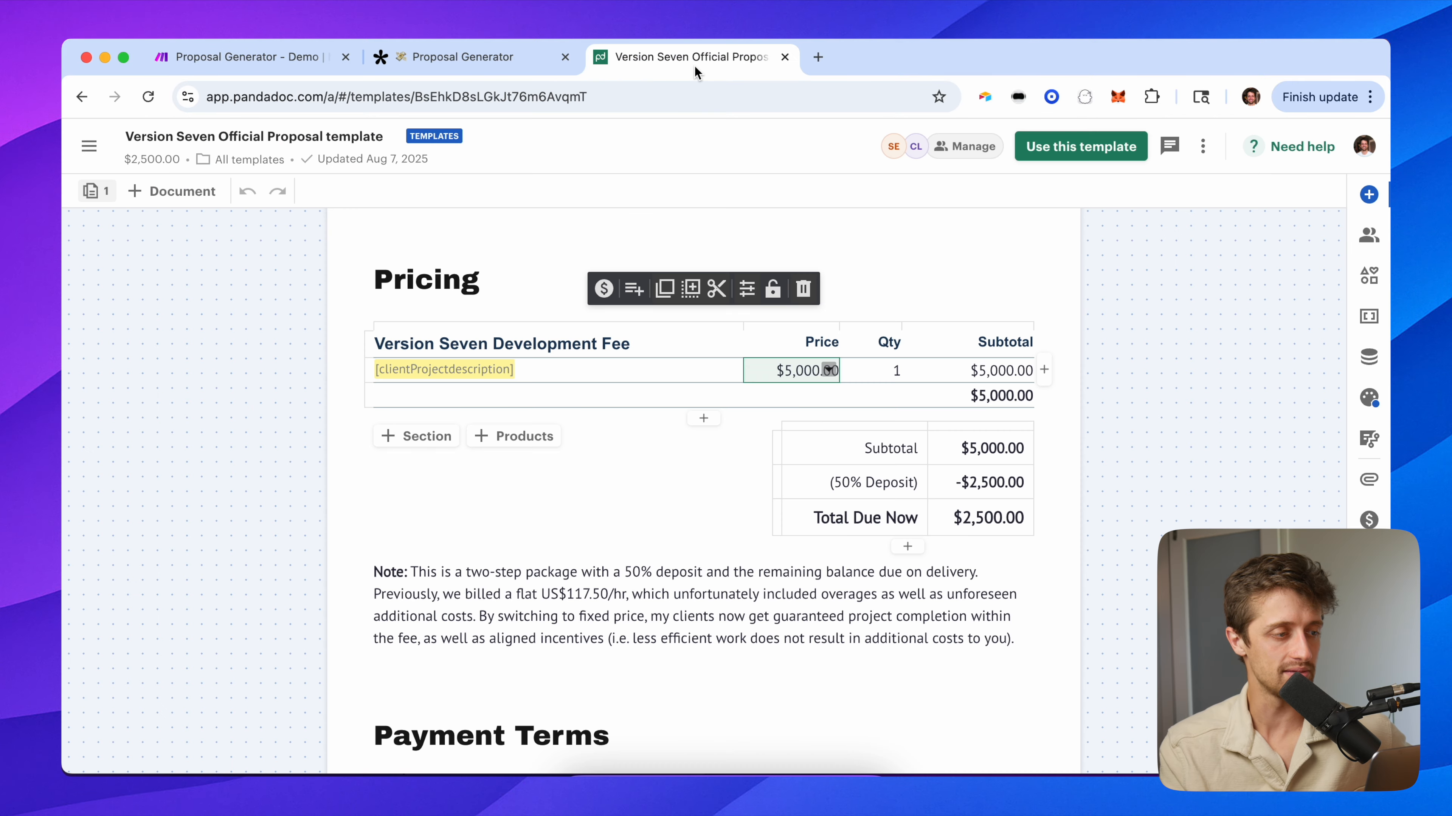
{"action": "scroll", "coordinate": [274, 245], "scroll_direction": "up", "scroll_amount": 4}
{"action": "left_click", "coordinate": [94, 100]}
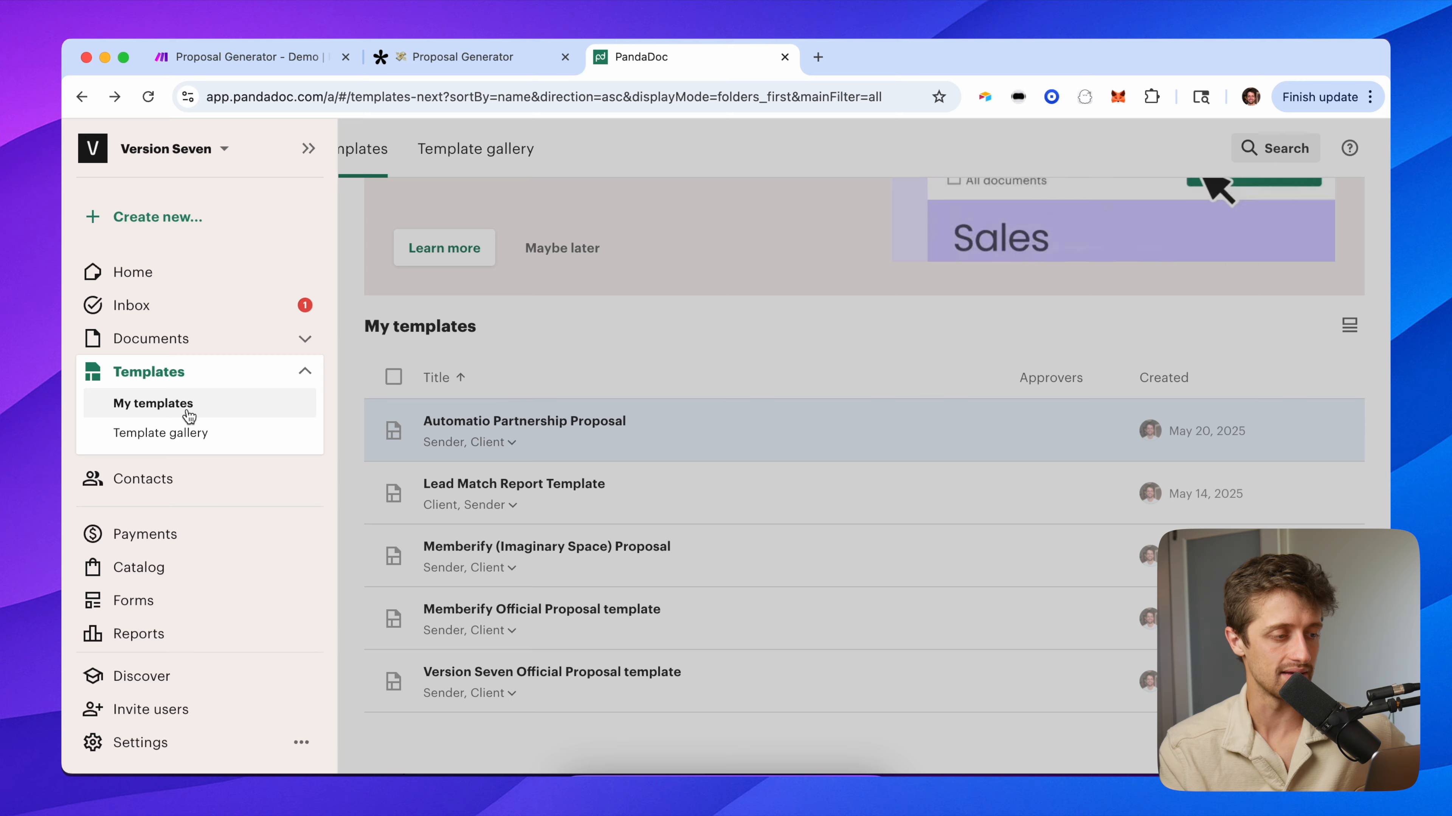
{"action": "left_click", "coordinate": [179, 342]}
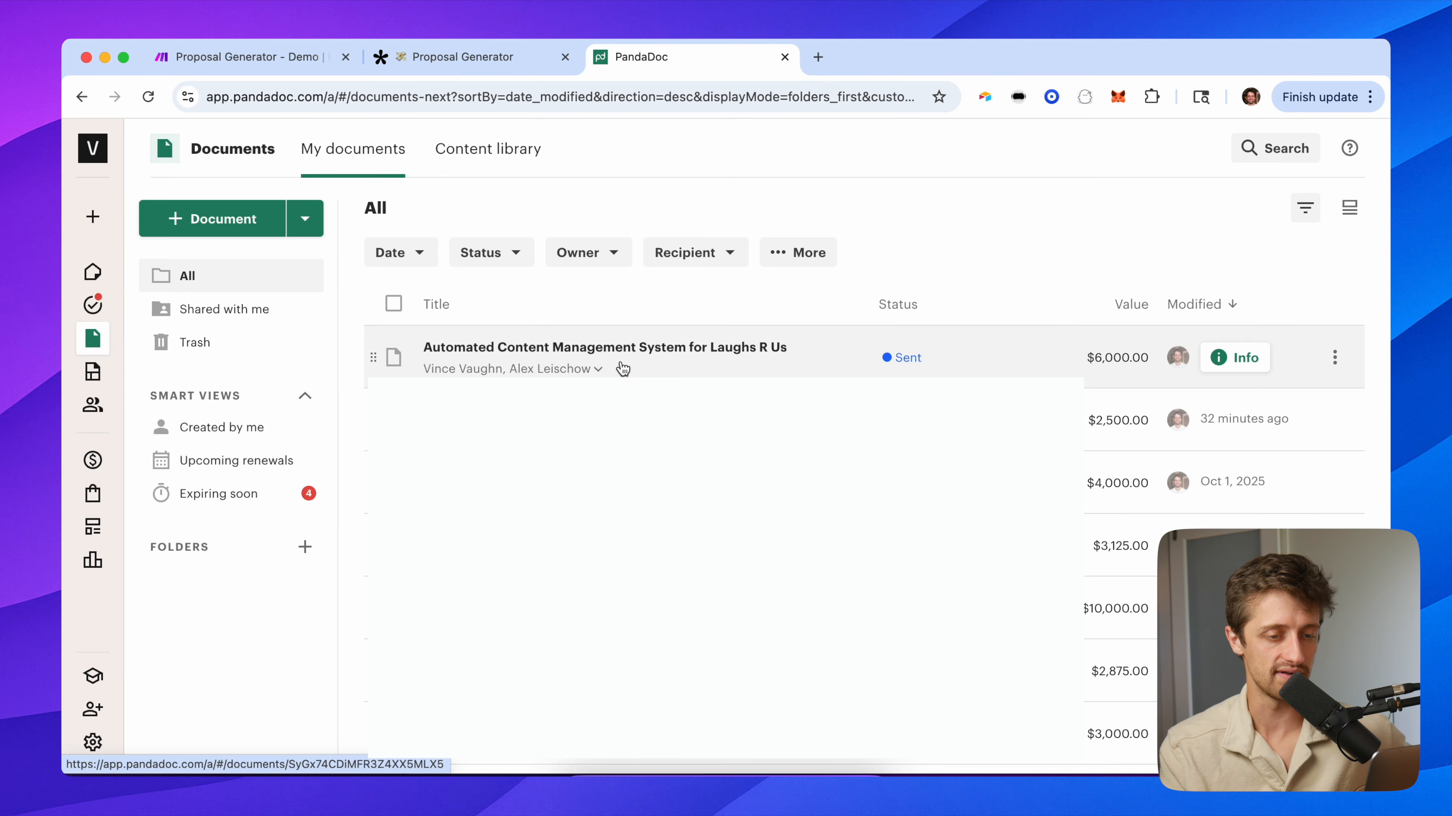
{"action": "left_click", "coordinate": [662, 366]}
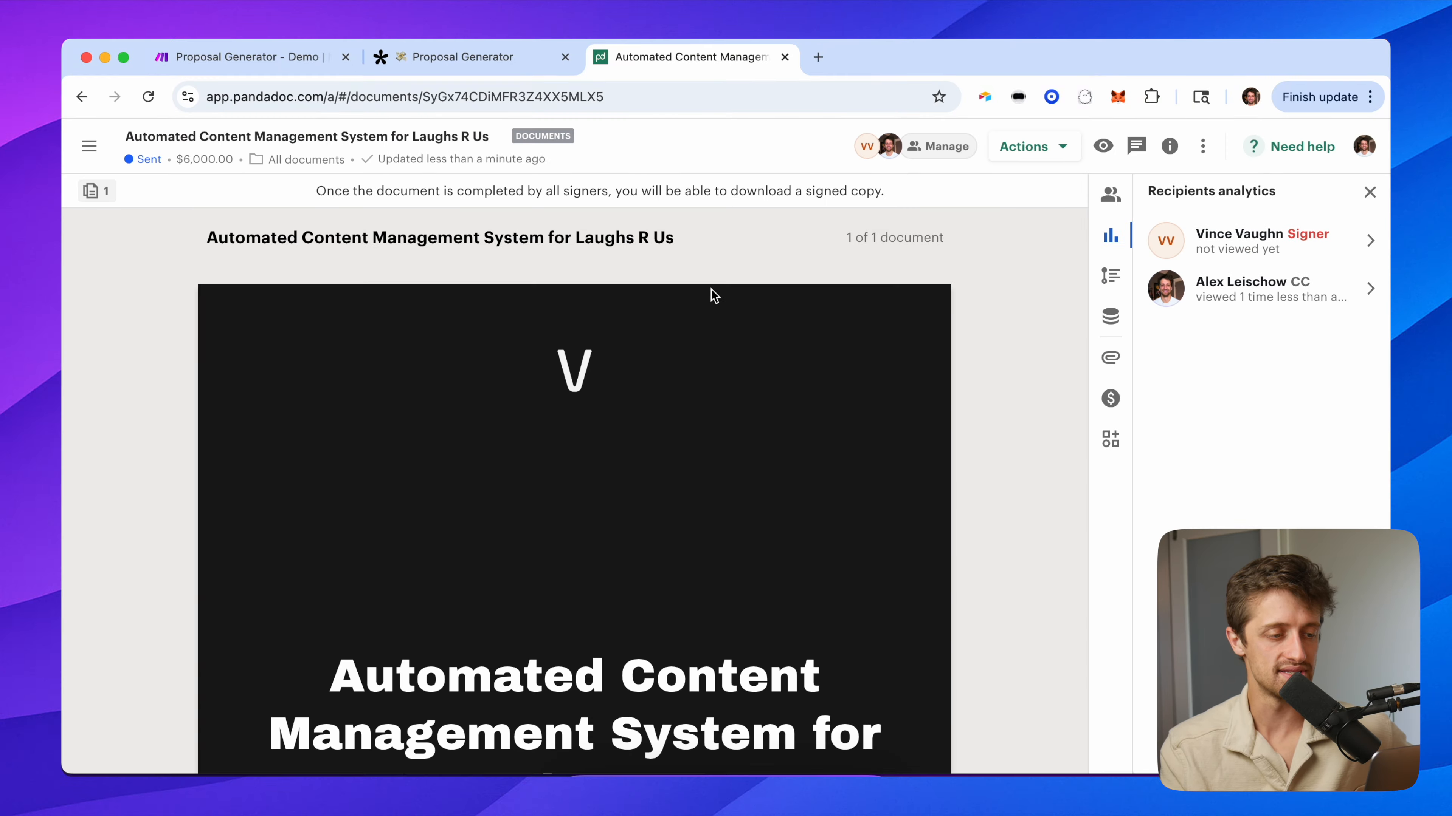
Check the proposal cover showing client Laughs R Us and sender Version Seven.
{"action": "scroll", "coordinate": [791, 380], "scroll_direction": "down", "scroll_amount": 5}
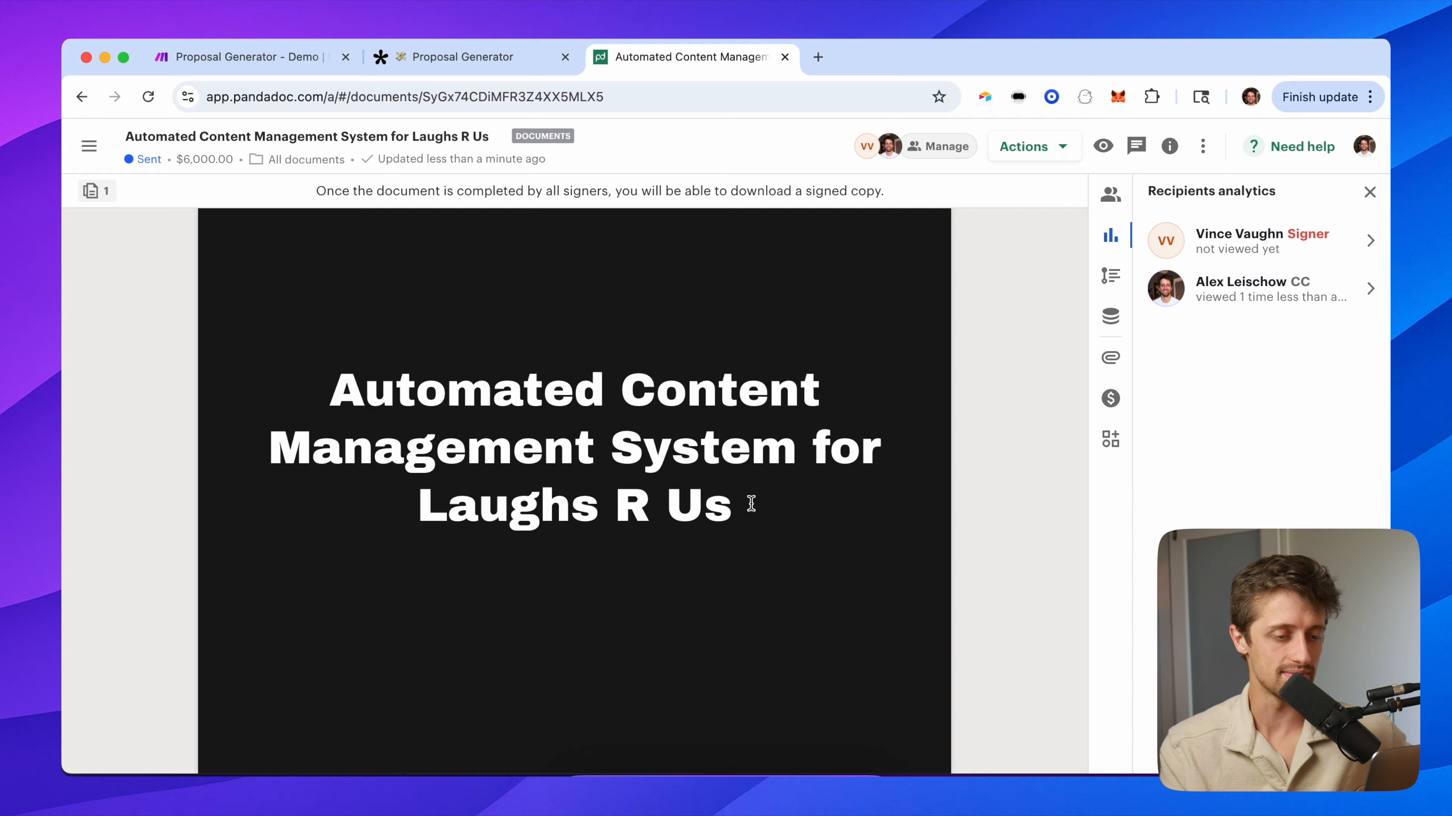
{"action": "scroll", "coordinate": [826, 577], "scroll_direction": "down", "scroll_amount": 5}
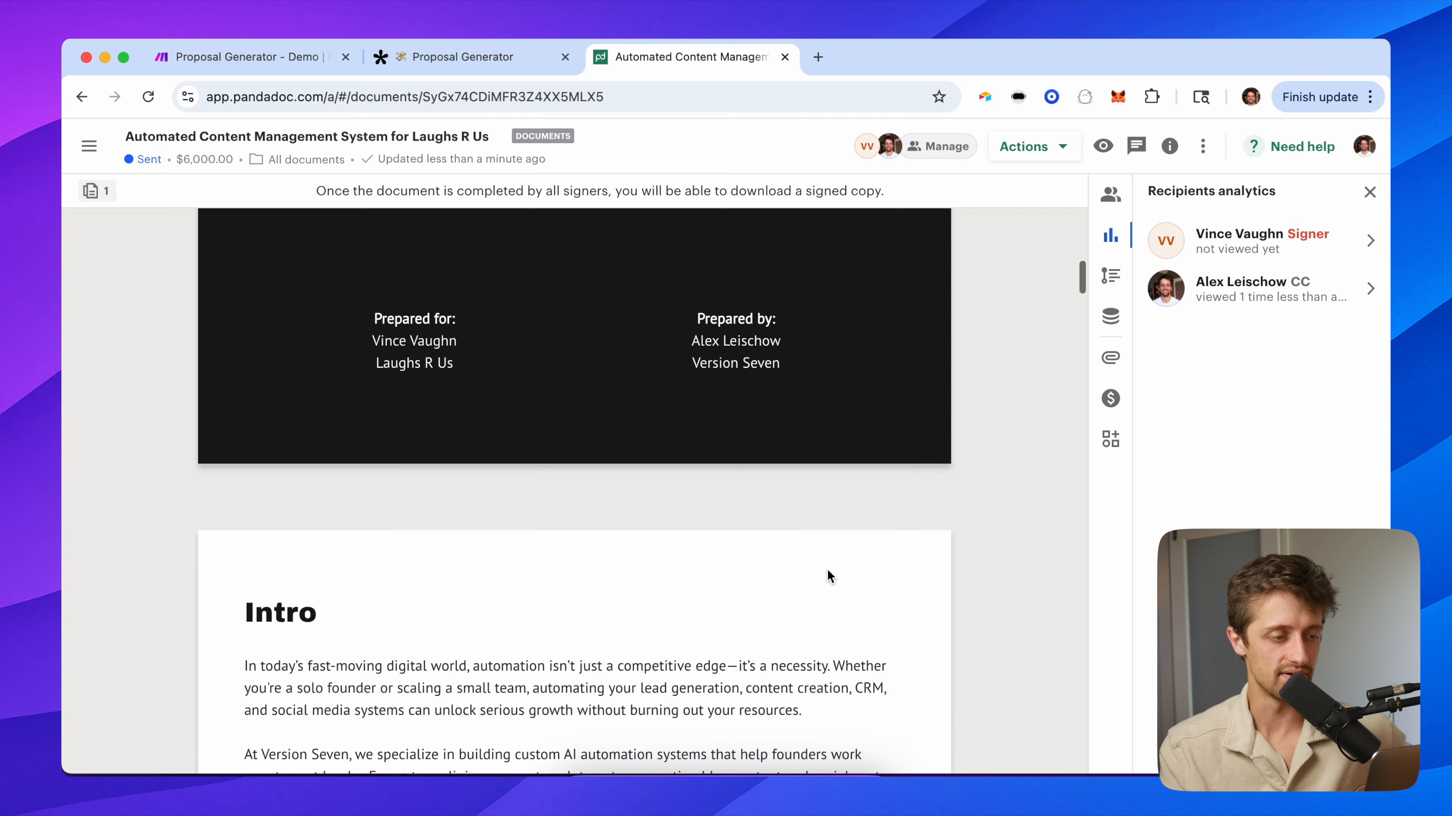
{"action": "left_click_drag", "start_coordinate": [464, 361], "coordinate": [360, 361]}
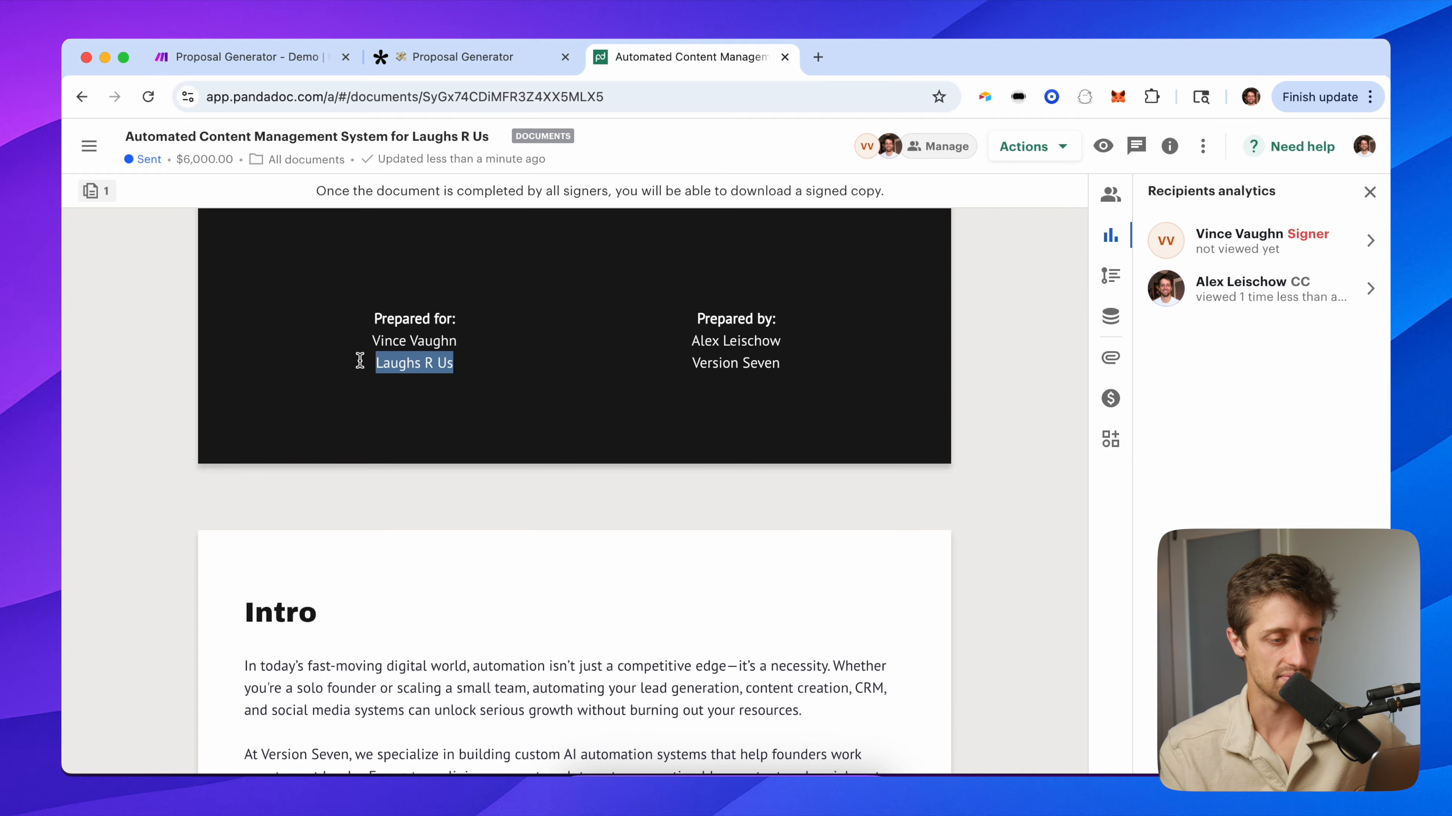
{"action": "left_click", "coordinate": [724, 338]}
{"action": "left_click_drag", "start_coordinate": [791, 360], "coordinate": [685, 360]}
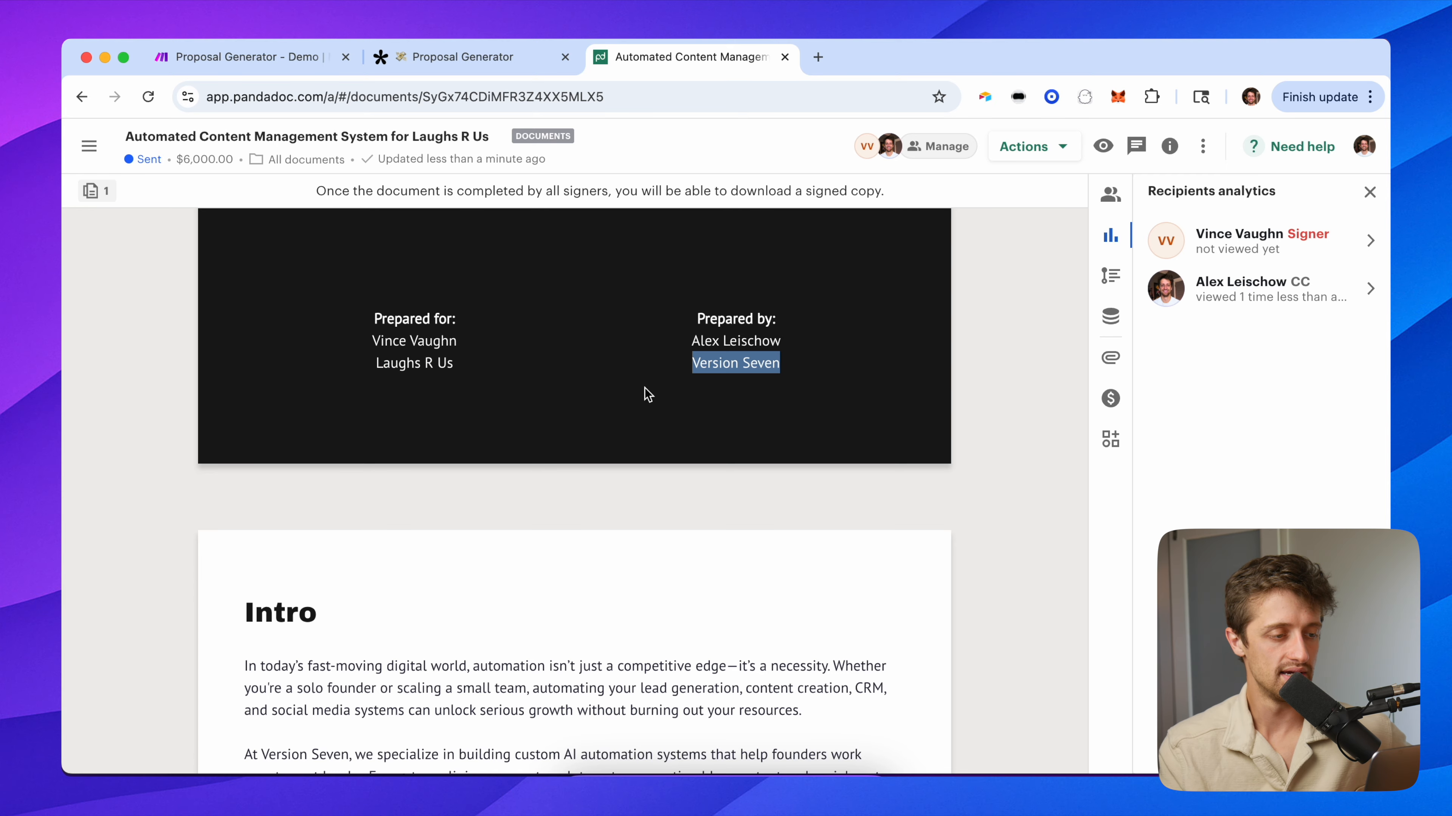
{"action": "scroll", "coordinate": [644, 388], "scroll_direction": "down", "scroll_amount": 8}
{"action": "scroll", "coordinate": [589, 537], "scroll_direction": "down", "scroll_amount": 8}
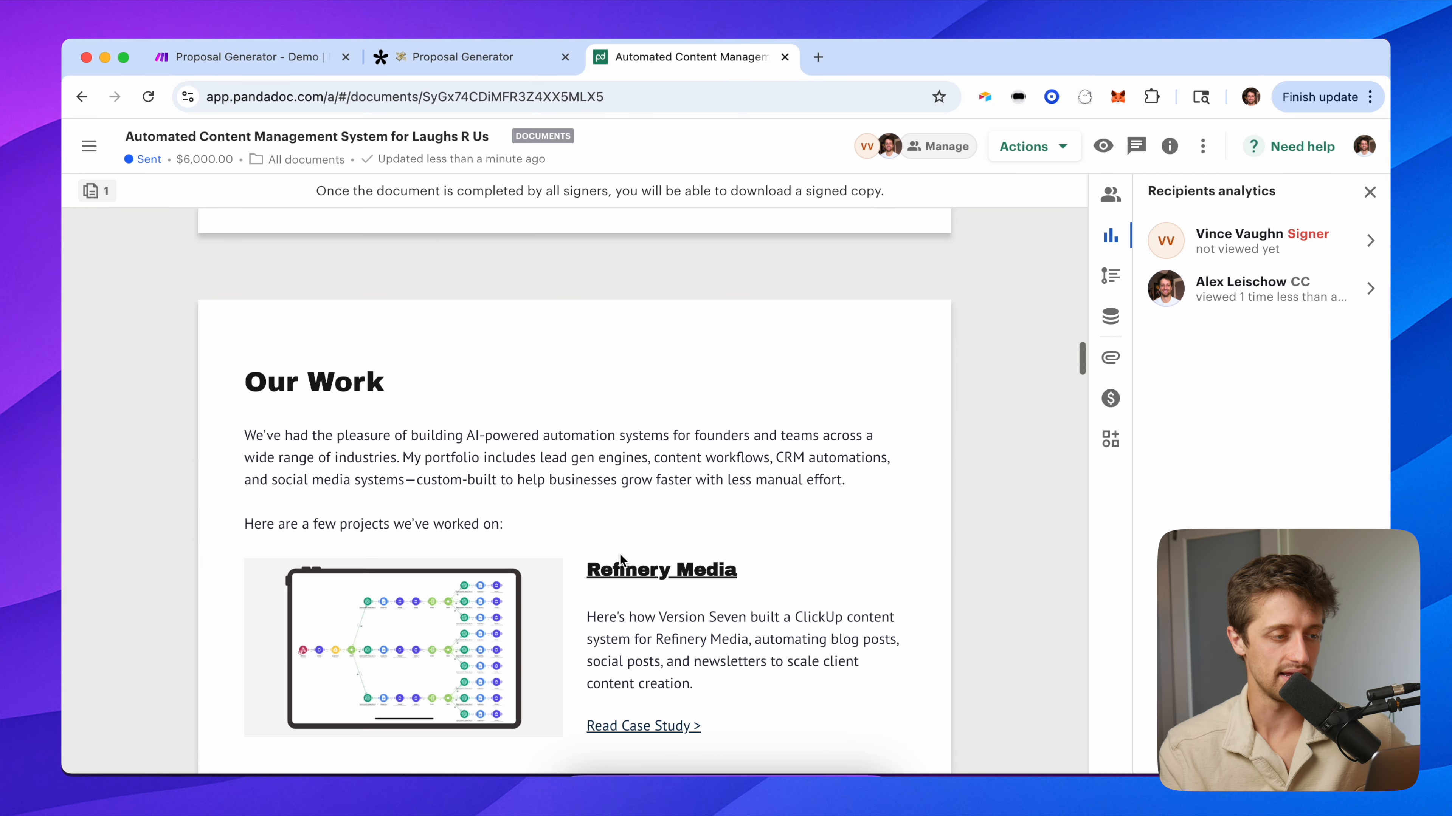
{"action": "scroll", "coordinate": [619, 555], "scroll_direction": "down", "scroll_amount": 3}
{"action": "scroll", "coordinate": [566, 572], "scroll_direction": "down", "scroll_amount": 8}
{"action": "scroll", "coordinate": [587, 475], "scroll_direction": "down", "scroll_amount": 12}
Review the AI-generated points in The Challenge section of the proposal.
{"action": "scroll", "coordinate": [587, 475], "scroll_direction": "up", "scroll_amount": 4}
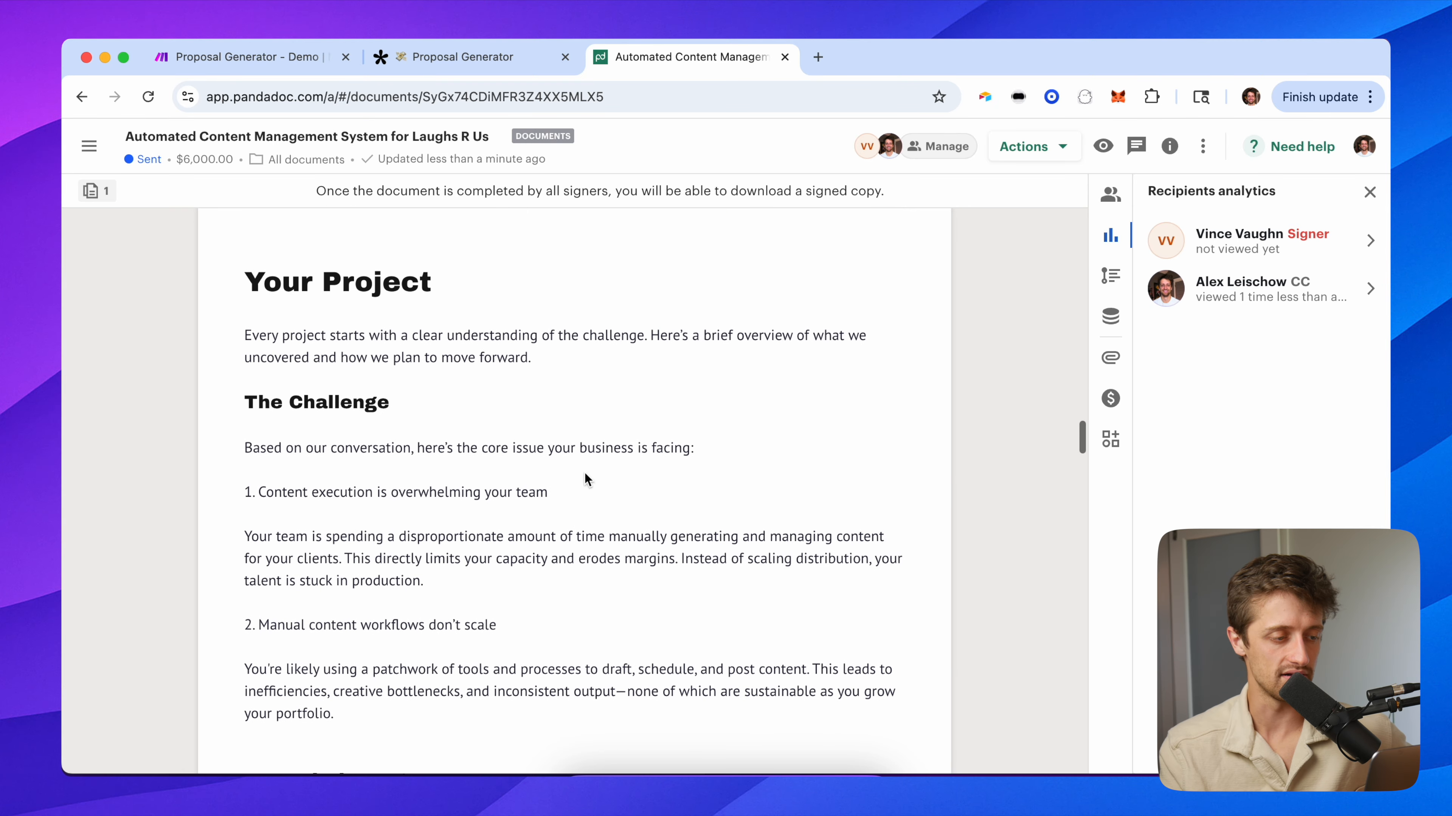
{"action": "scroll", "coordinate": [389, 572], "scroll_direction": "down", "scroll_amount": 3}
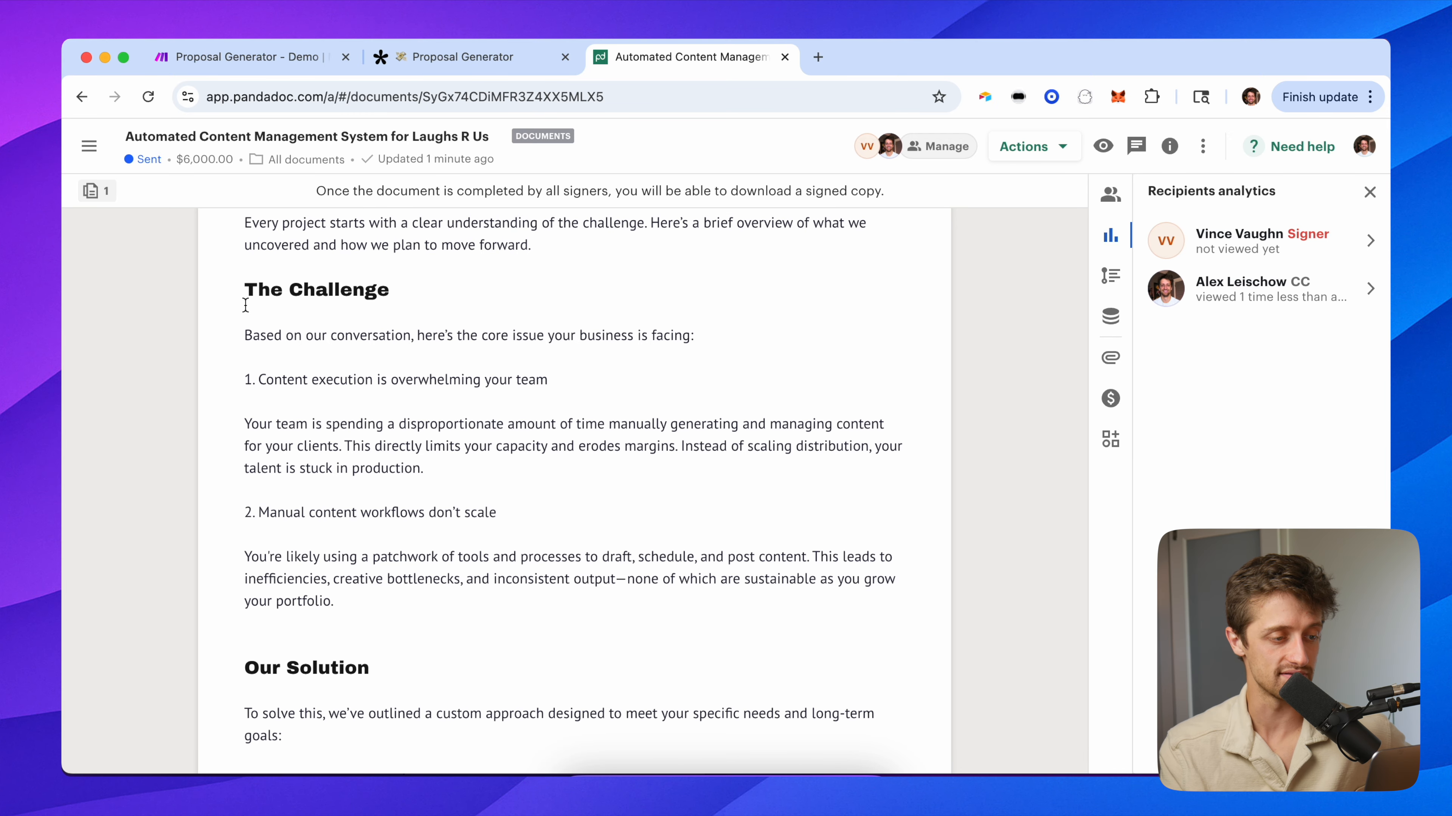
{"action": "scroll", "coordinate": [640, 395], "scroll_direction": "down", "scroll_amount": 3}
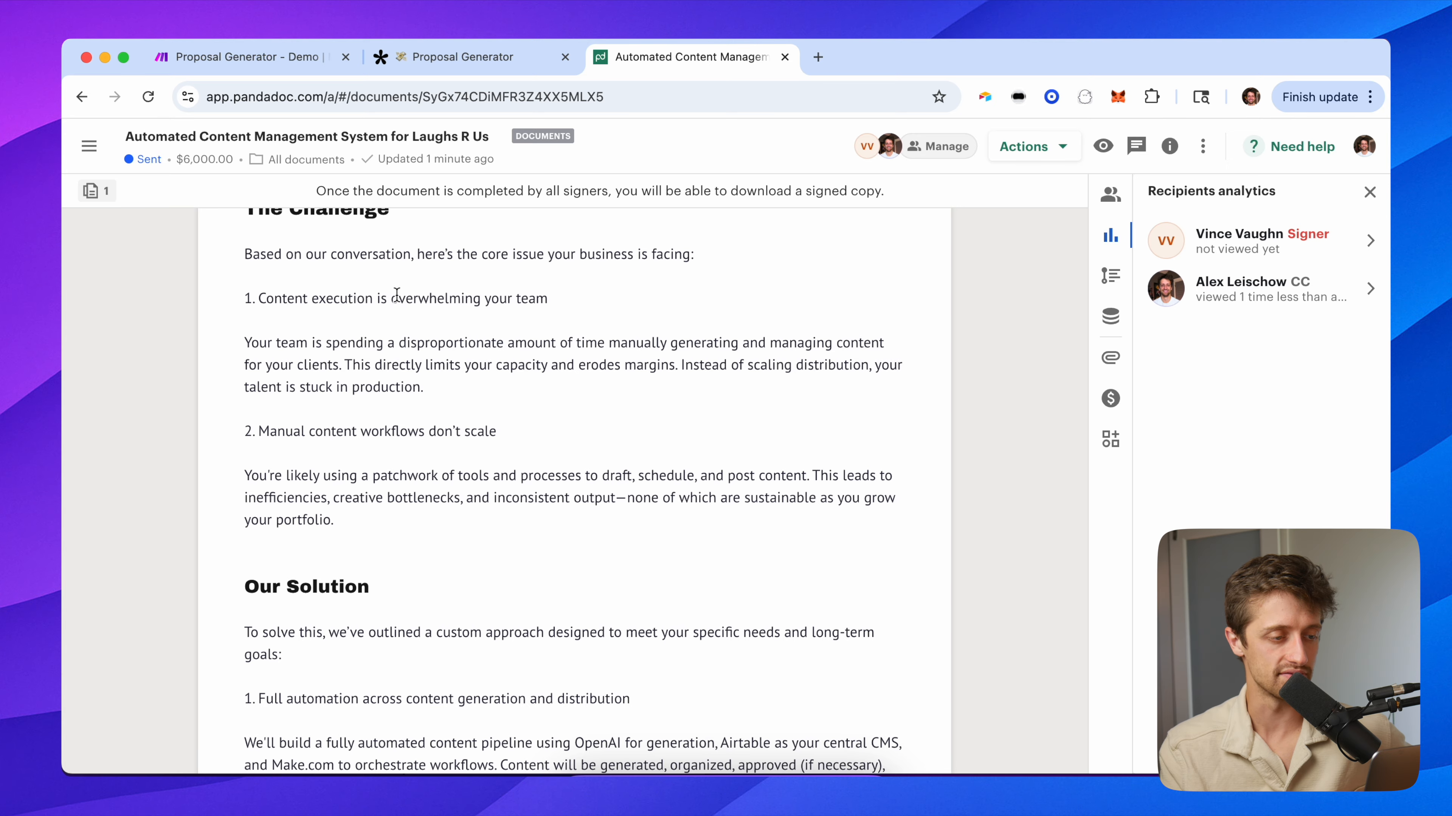
{"action": "triple_click", "coordinate": [397, 296]}
{"action": "left_click", "coordinate": [407, 452]}
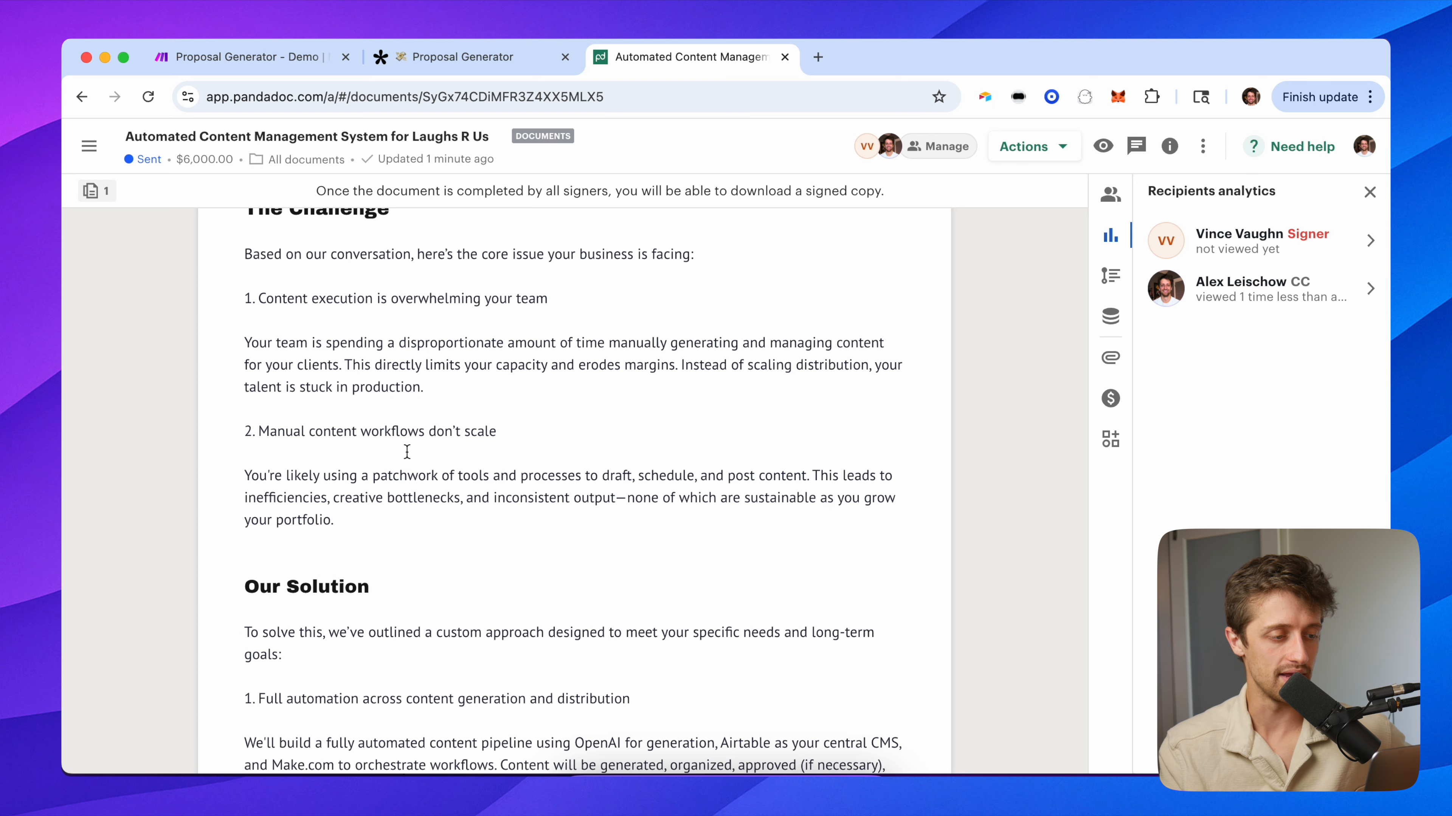
{"action": "triple_click", "coordinate": [412, 433]}
{"action": "left_click", "coordinate": [535, 438]}
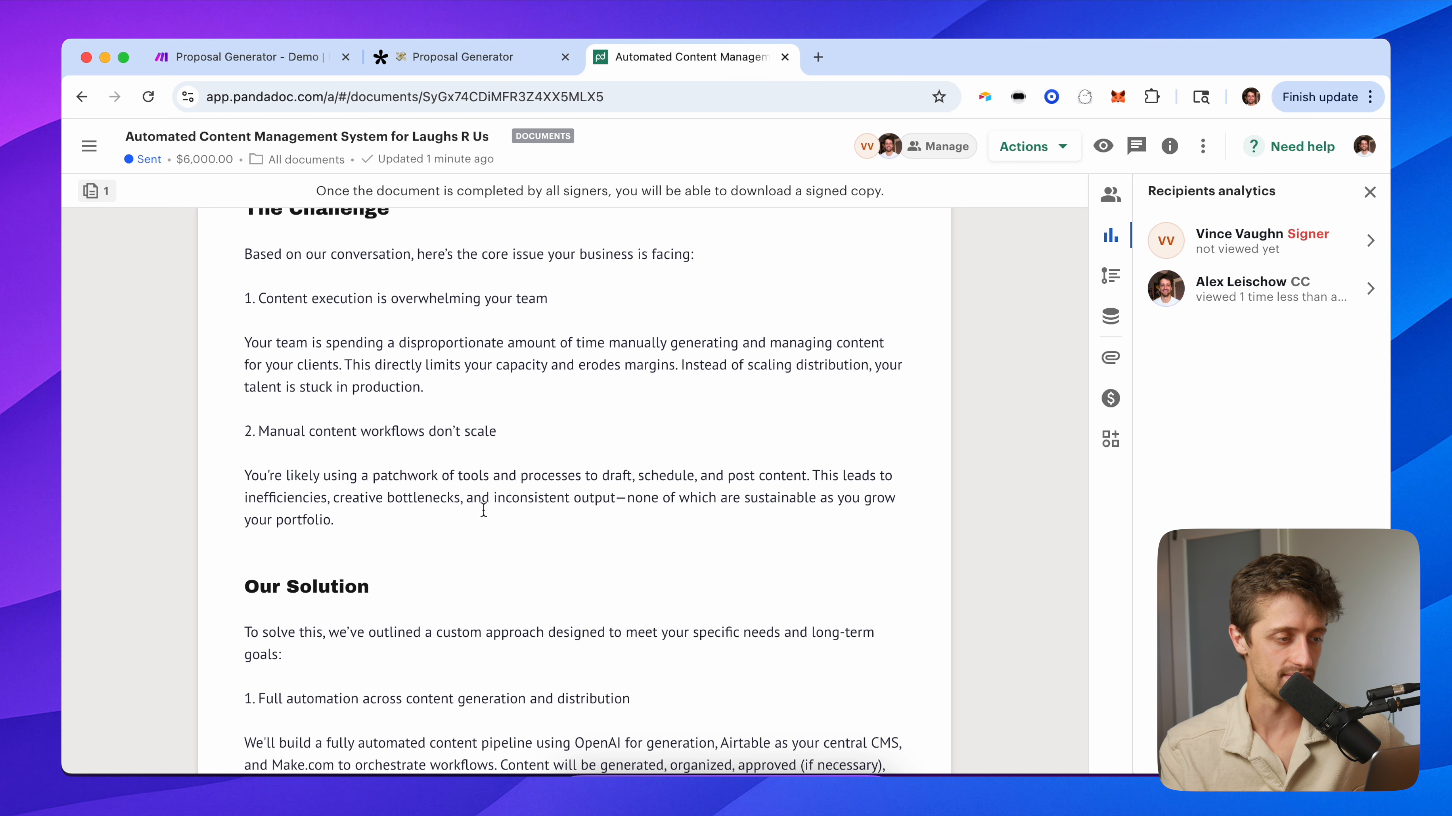
{"action": "left_click_drag", "start_coordinate": [438, 519], "coordinate": [258, 276]}
{"action": "left_click", "coordinate": [238, 296]}
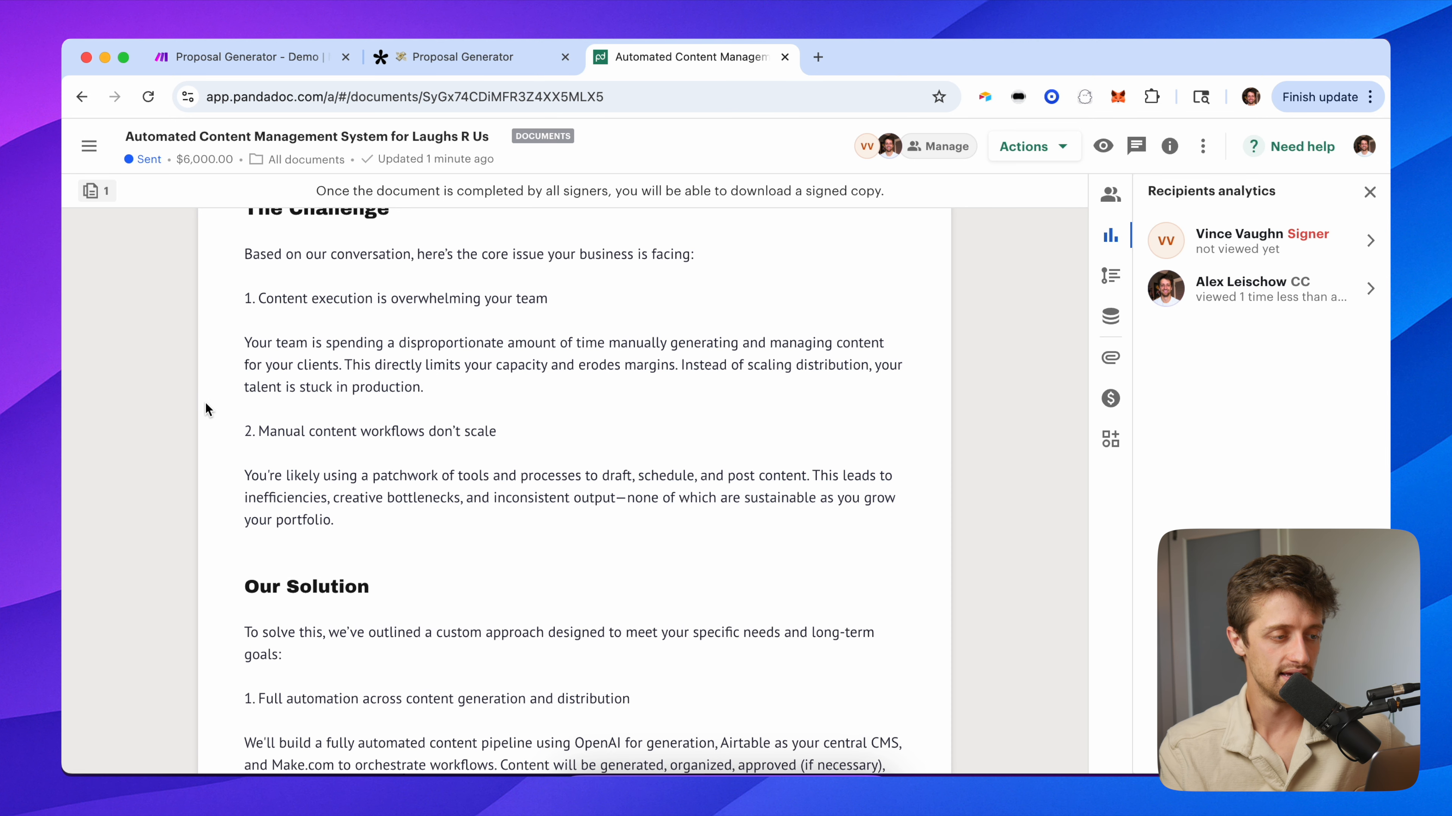
{"action": "scroll", "coordinate": [214, 492], "scroll_direction": "down", "scroll_amount": 6}
{"action": "scroll", "coordinate": [246, 336], "scroll_direction": "up", "scroll_amount": 1}
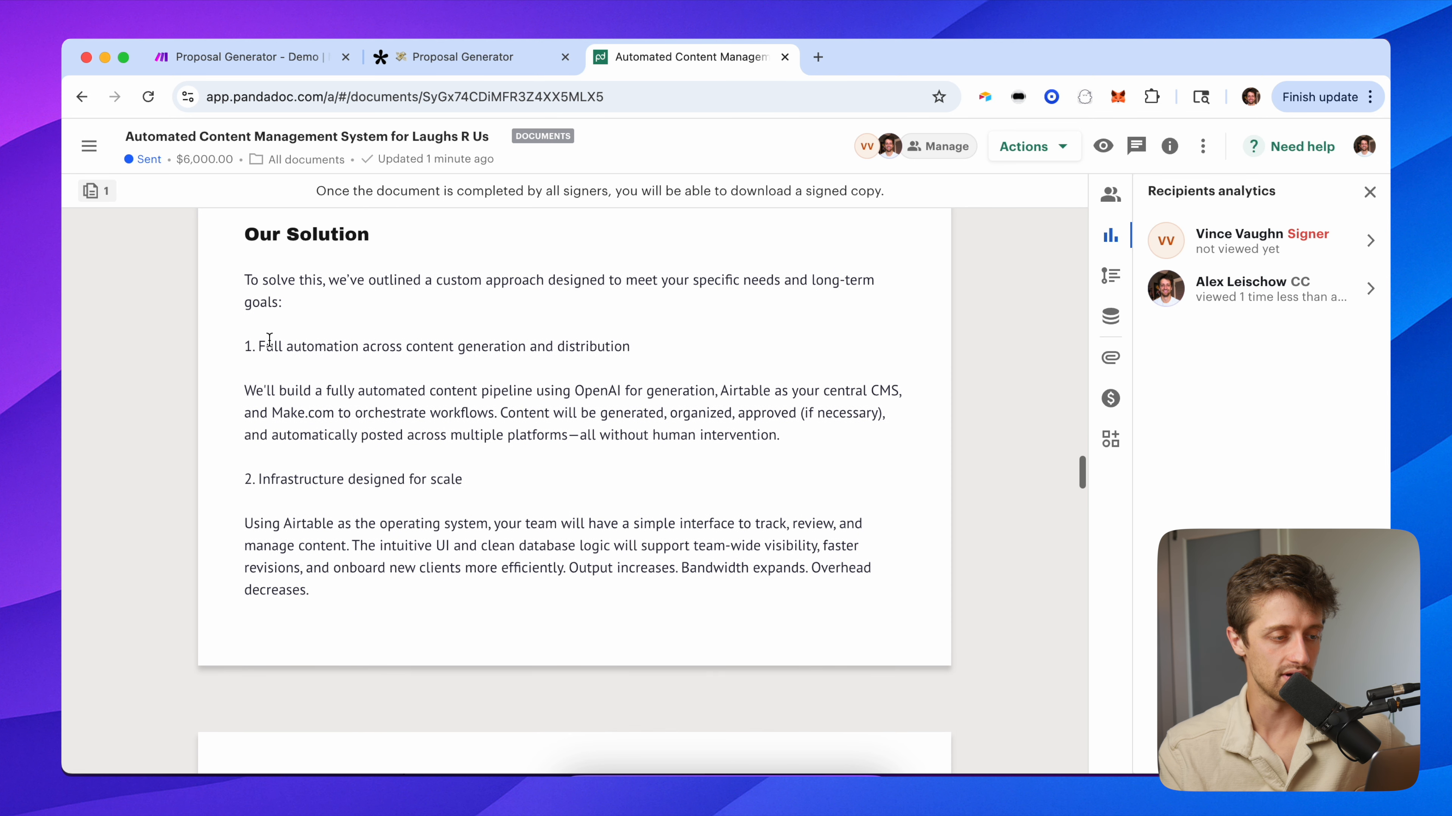
{"action": "left_click_drag", "start_coordinate": [254, 346], "coordinate": [631, 348]}
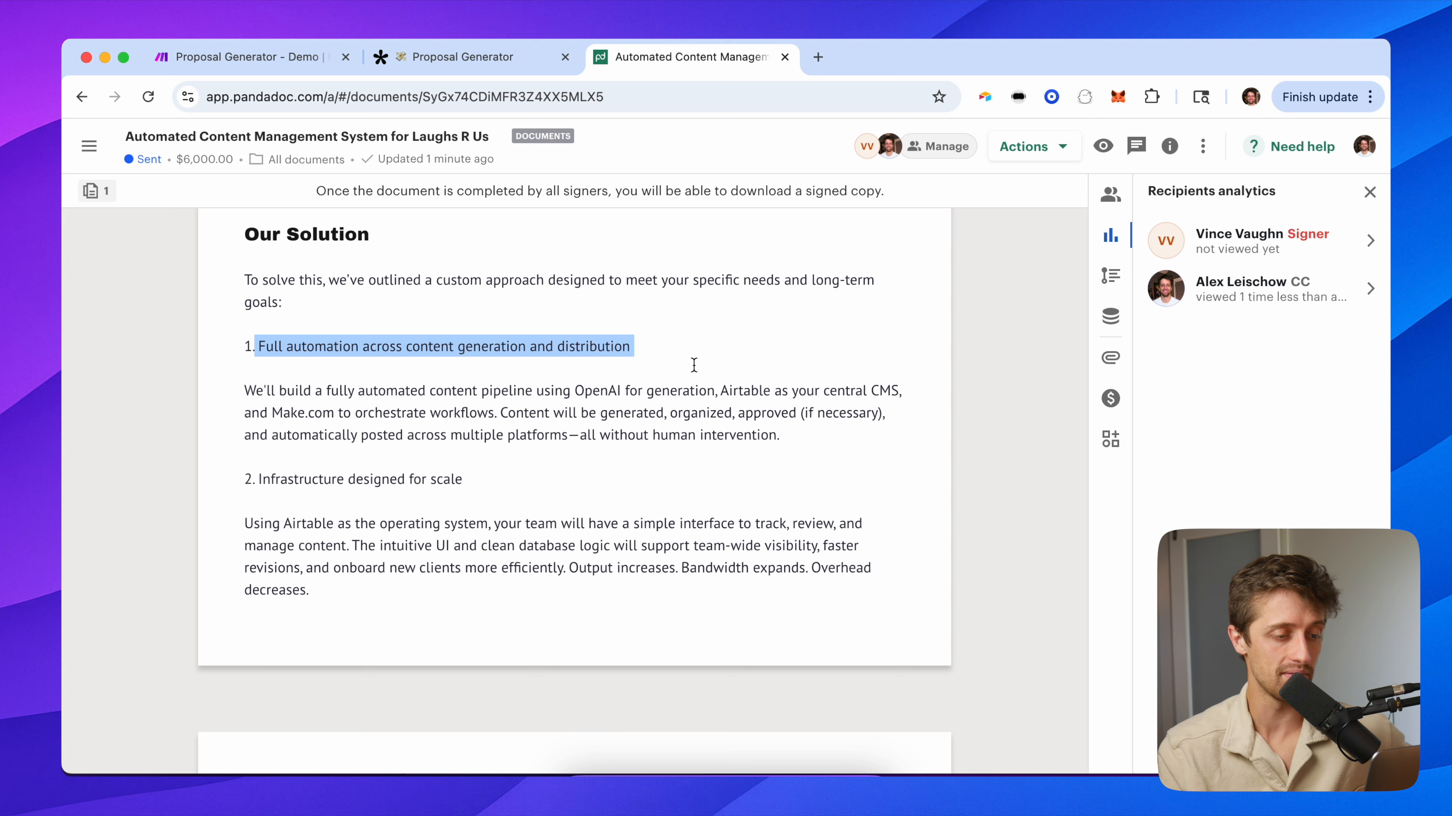
{"action": "triple_click", "coordinate": [610, 401]}
{"action": "left_click", "coordinate": [730, 423]}
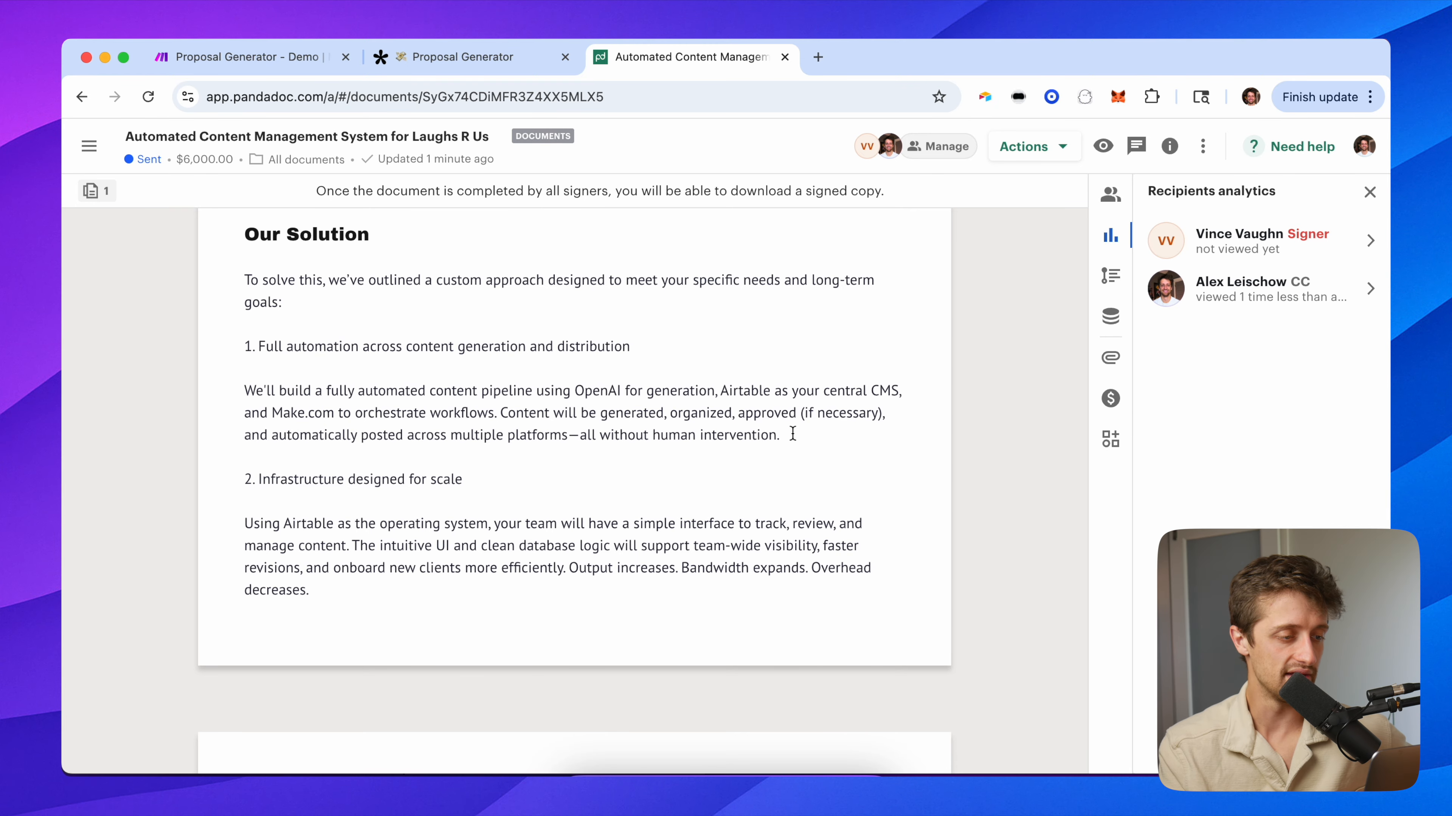
{"action": "scroll", "coordinate": [792, 433], "scroll_direction": "down", "scroll_amount": 2}
{"action": "left_click_drag", "start_coordinate": [402, 477], "coordinate": [240, 359]}
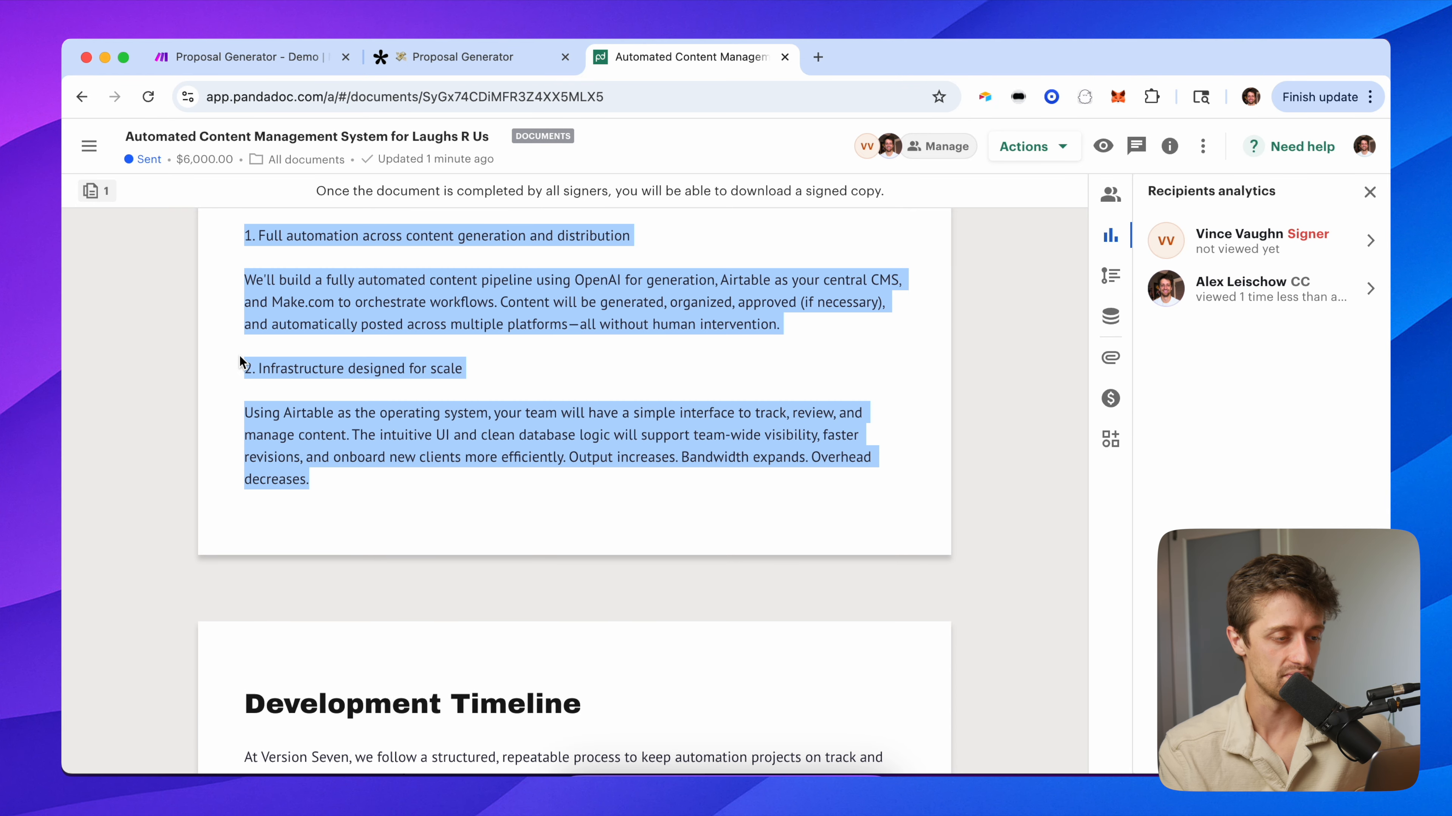
{"action": "left_click", "coordinate": [376, 463]}
{"action": "scroll", "coordinate": [557, 432], "scroll_direction": "up", "scroll_amount": 7}
{"action": "scroll", "coordinate": [557, 431], "scroll_direction": "up", "scroll_amount": 5}
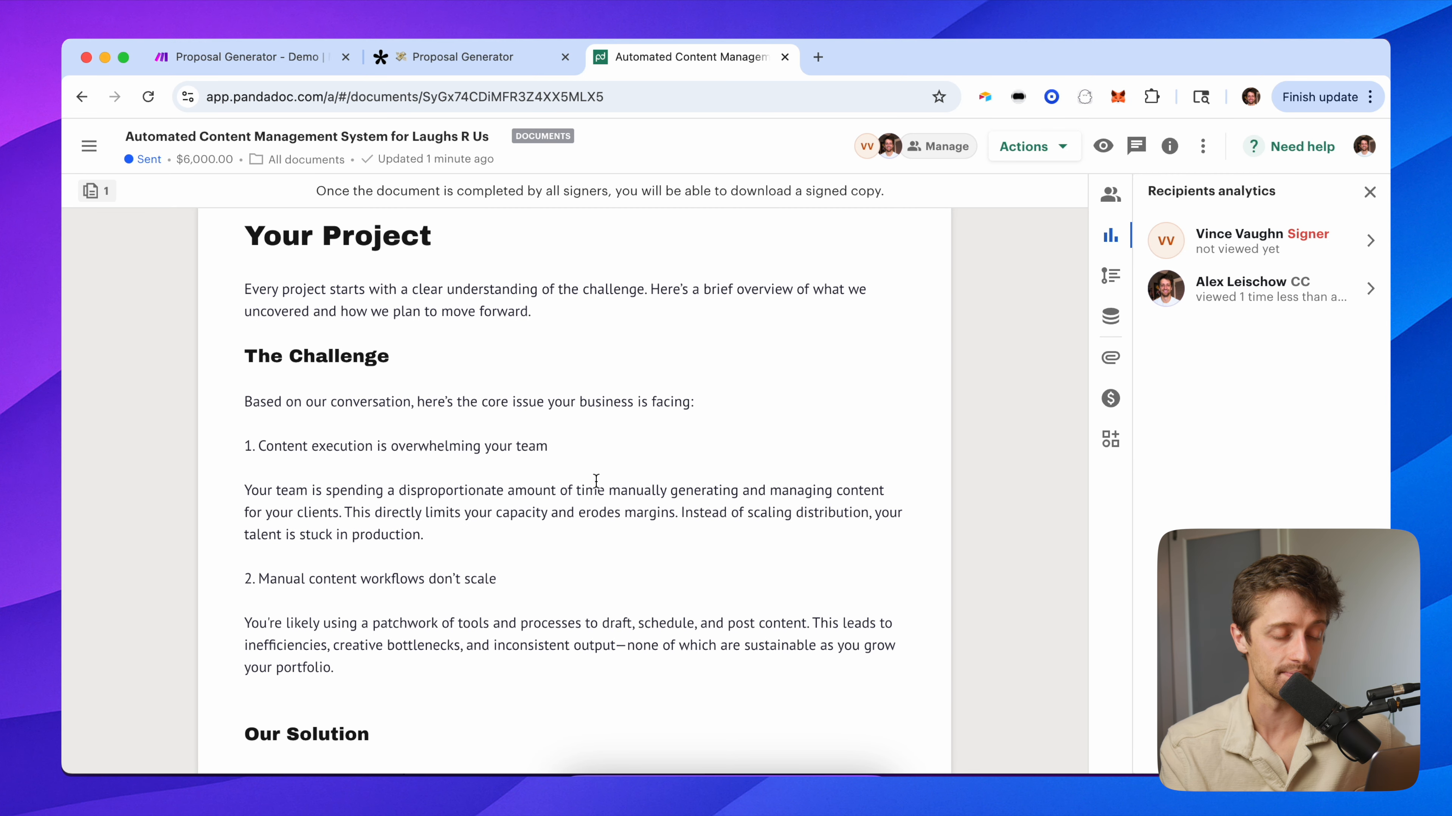
{"action": "scroll", "coordinate": [600, 483], "scroll_direction": "down", "scroll_amount": 6}
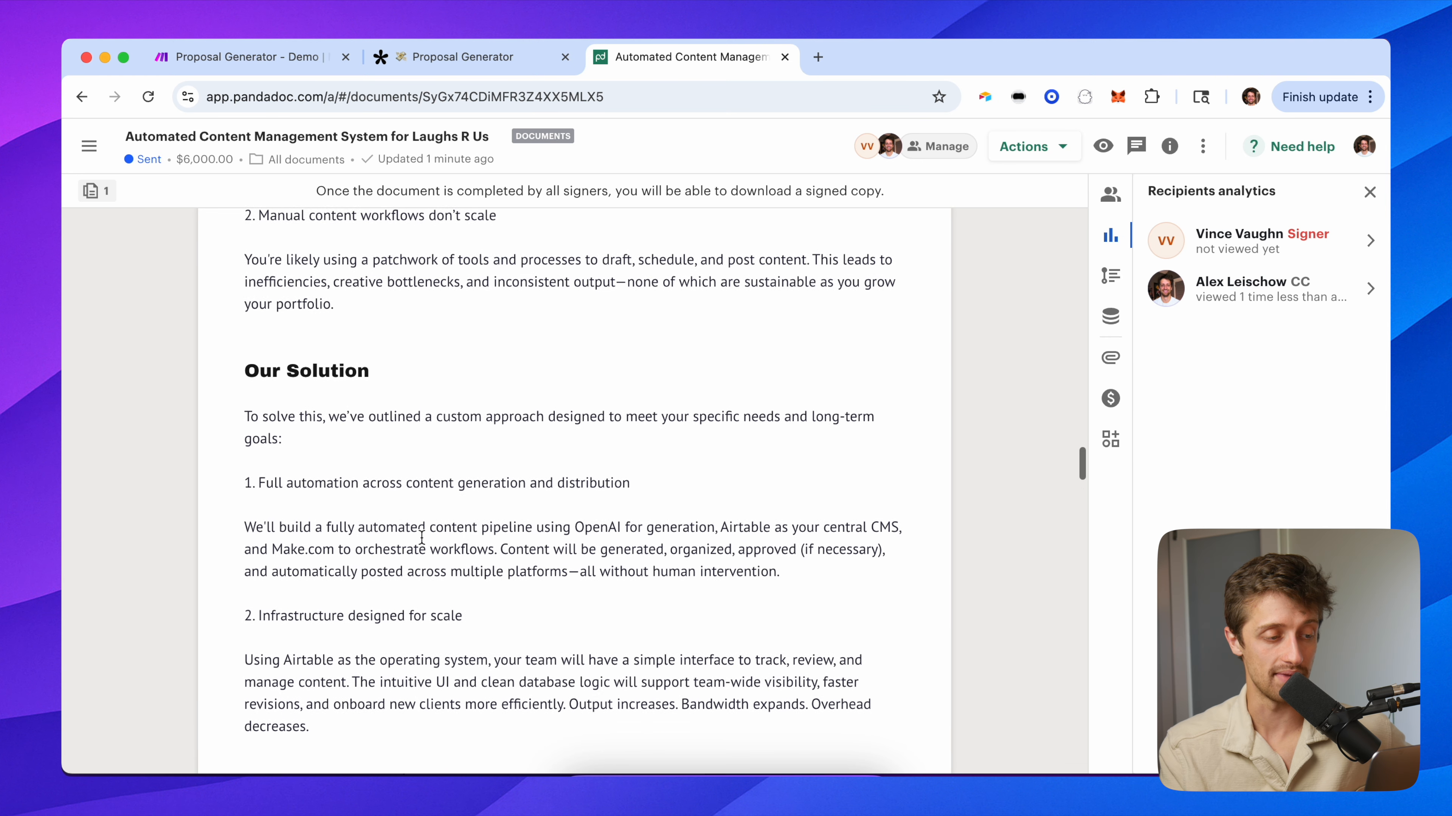
{"action": "scroll", "coordinate": [422, 537], "scroll_direction": "down", "scroll_amount": 8}
{"action": "scroll", "coordinate": [607, 495], "scroll_direction": "down", "scroll_amount": 8}
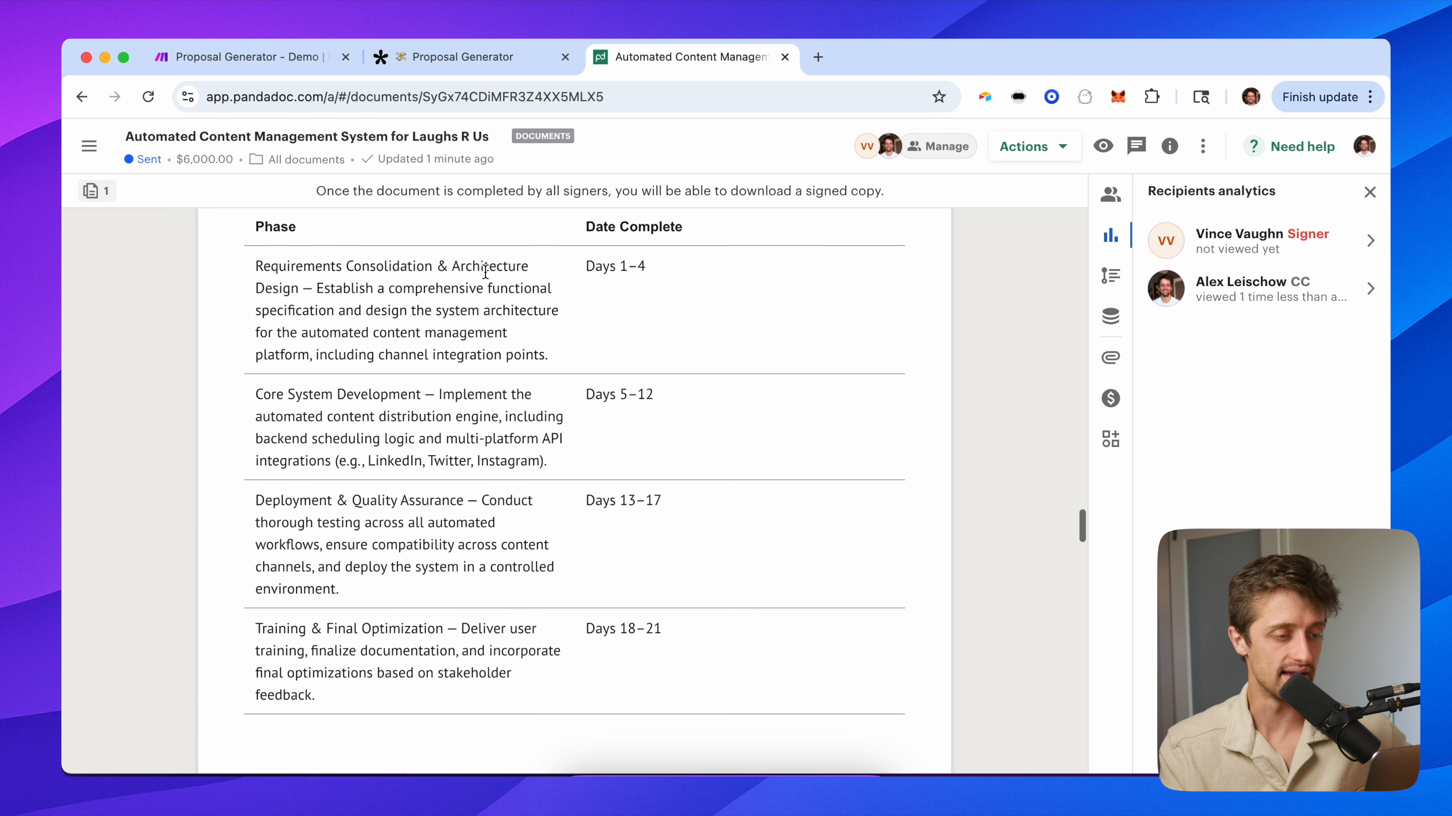
{"action": "left_click_drag", "start_coordinate": [549, 357], "coordinate": [240, 259]}
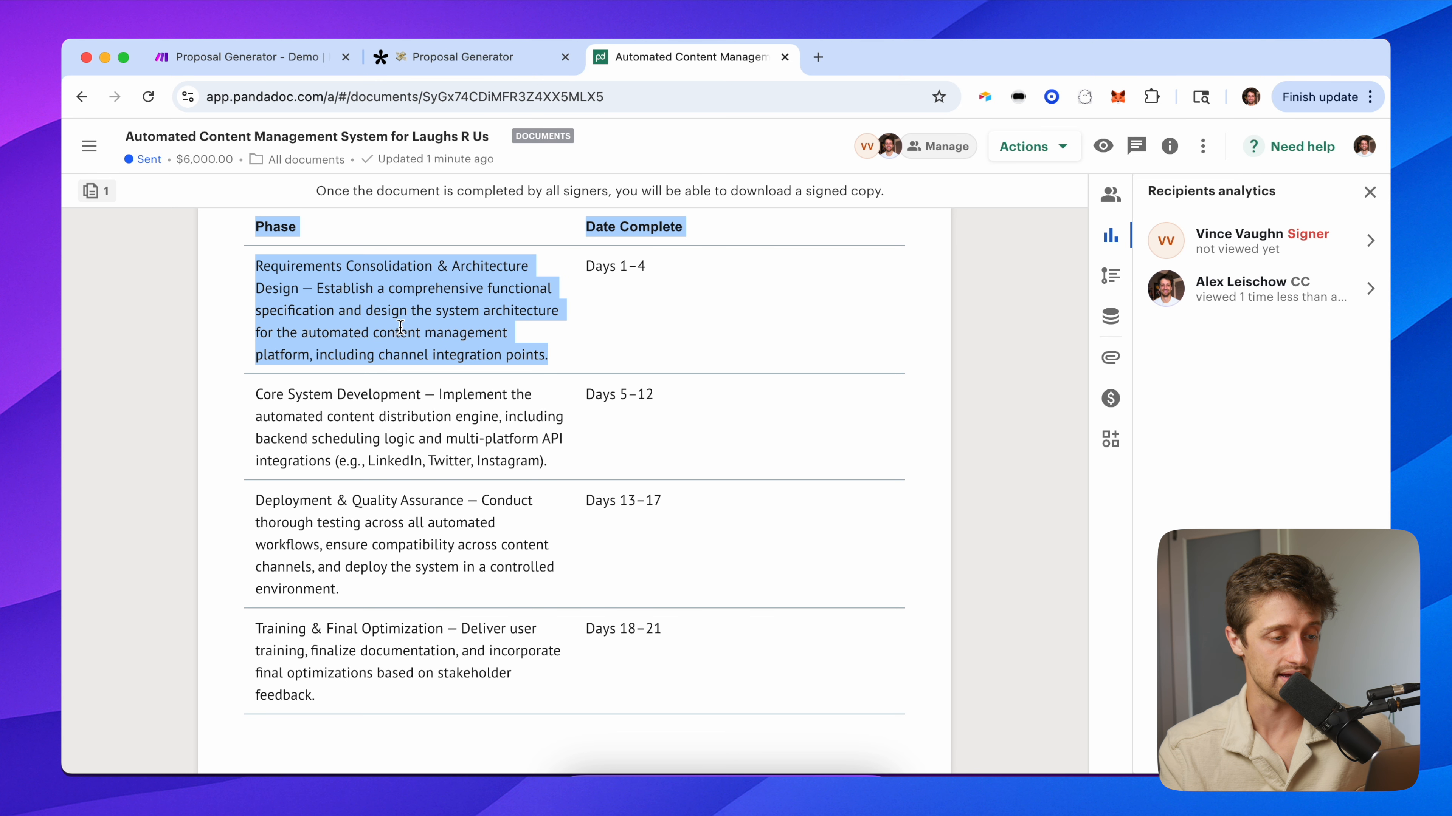
{"action": "left_click", "coordinate": [423, 329]}
{"action": "left_click_drag", "start_coordinate": [555, 357], "coordinate": [257, 265]}
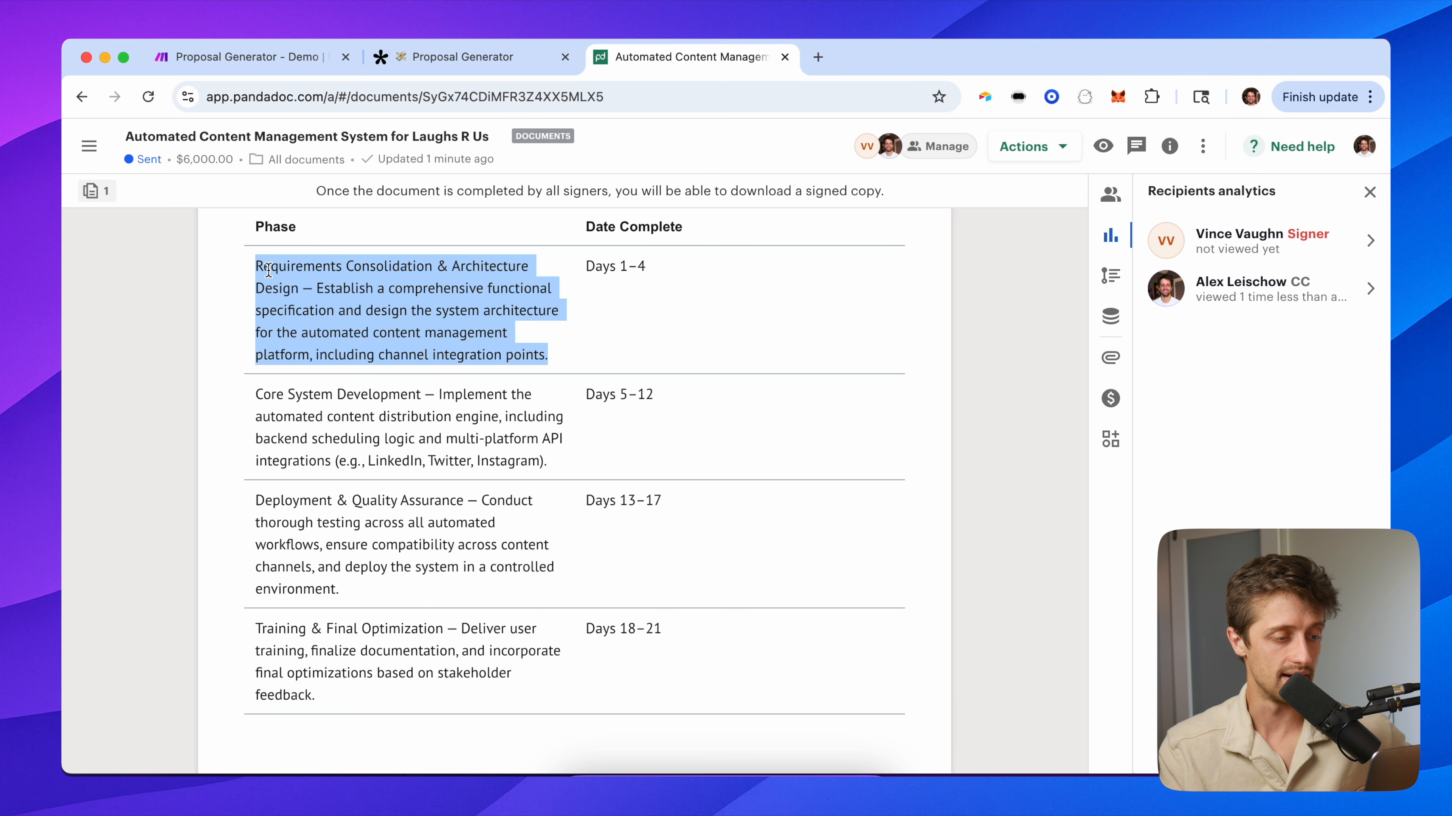
{"action": "left_click", "coordinate": [547, 464]}
{"action": "left_click_drag", "start_coordinate": [547, 464], "coordinate": [252, 403]}
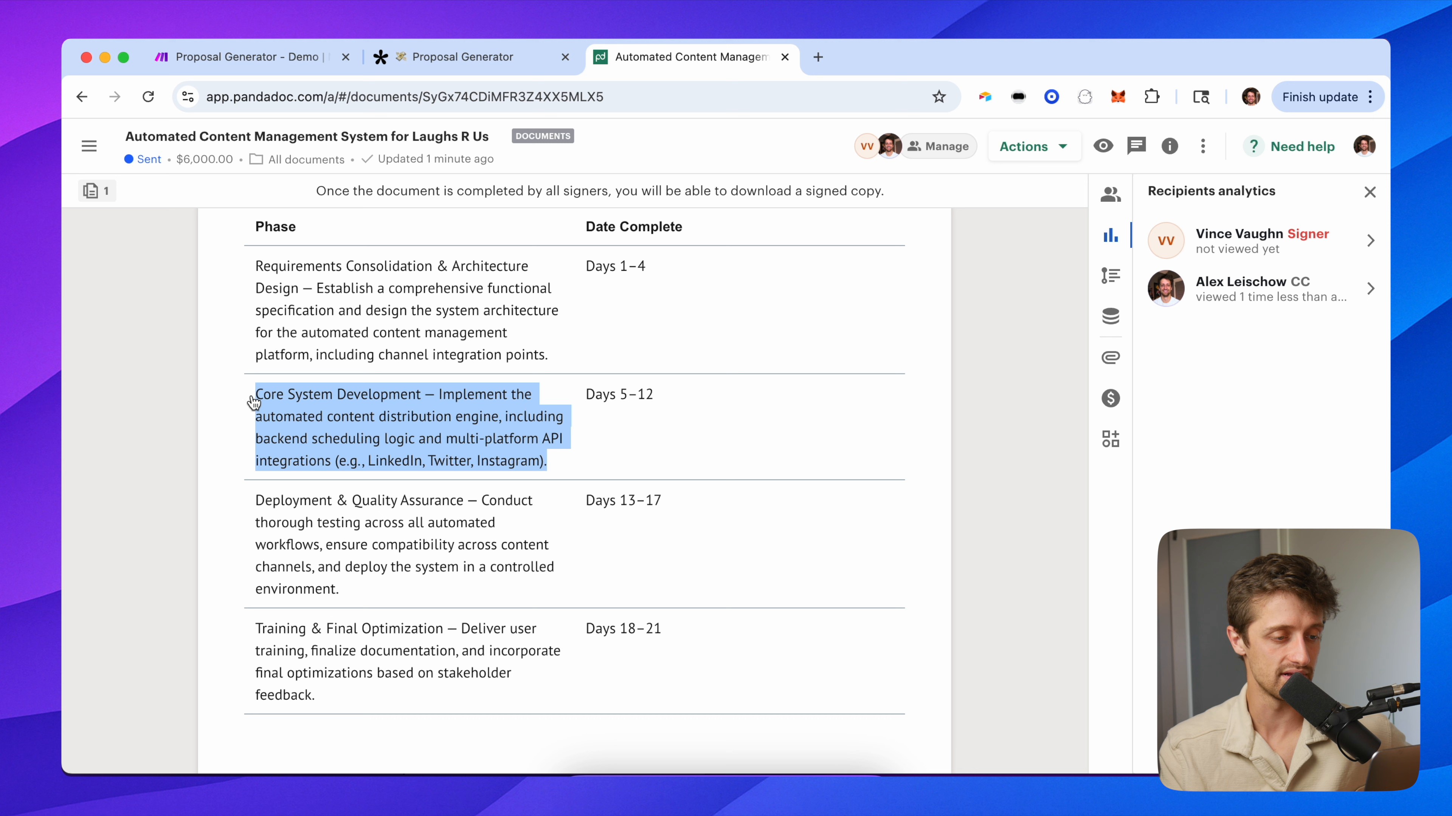
{"action": "left_click", "coordinate": [236, 440]}
{"action": "left_click_drag", "start_coordinate": [552, 360], "coordinate": [271, 266]}
{"action": "scroll", "coordinate": [330, 301], "scroll_direction": "up", "scroll_amount": 2}
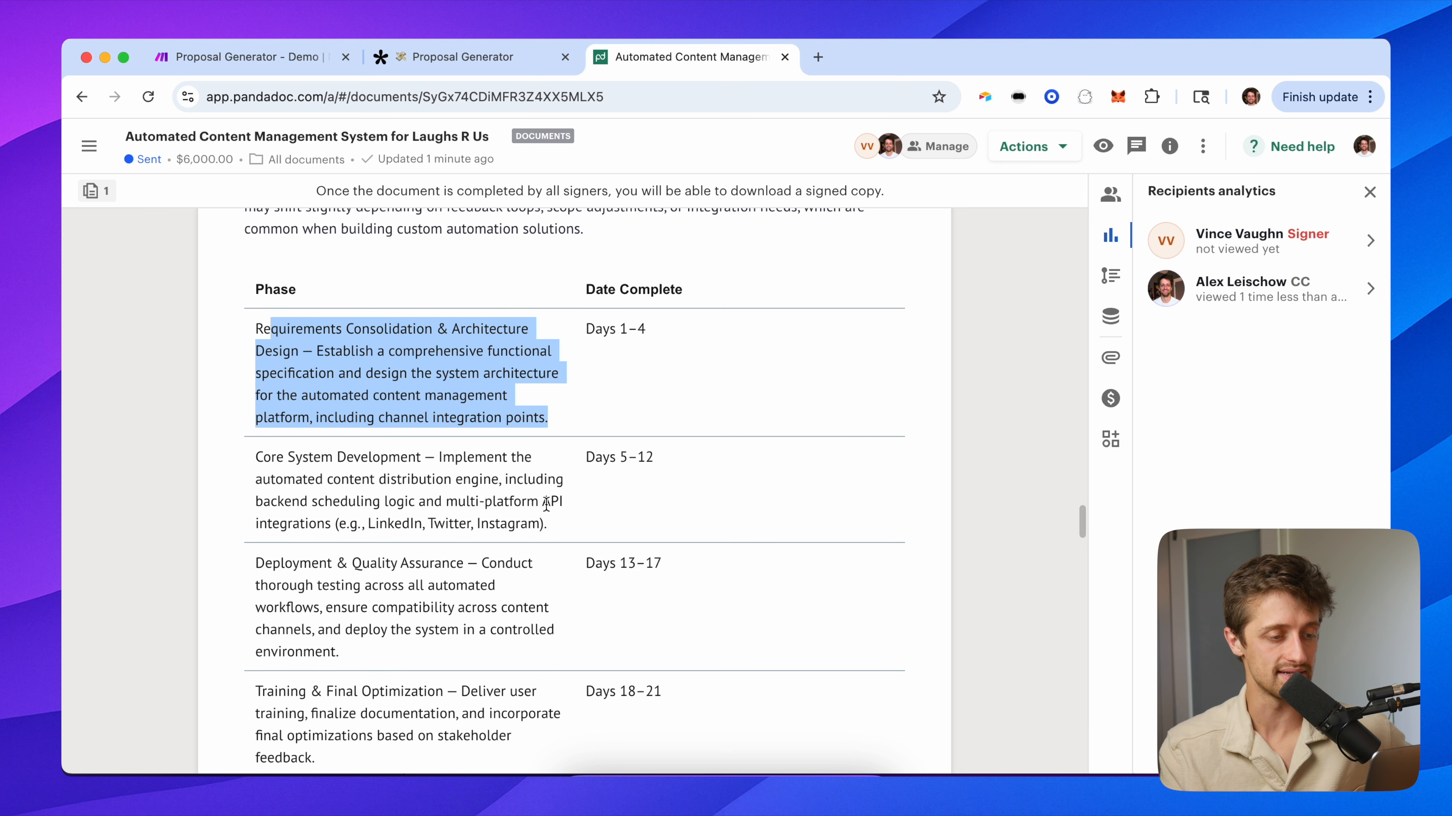
{"action": "scroll", "coordinate": [647, 459], "scroll_direction": "down", "scroll_amount": 1}
{"action": "left_click", "coordinate": [670, 319]}
{"action": "left_click_drag", "start_coordinate": [552, 389], "coordinate": [548, 296]}
{"action": "scroll", "coordinate": [648, 479], "scroll_direction": "down", "scroll_amount": 2}
{"action": "left_click_drag", "start_coordinate": [706, 525], "coordinate": [562, 526]}
{"action": "left_click", "coordinate": [700, 565]}
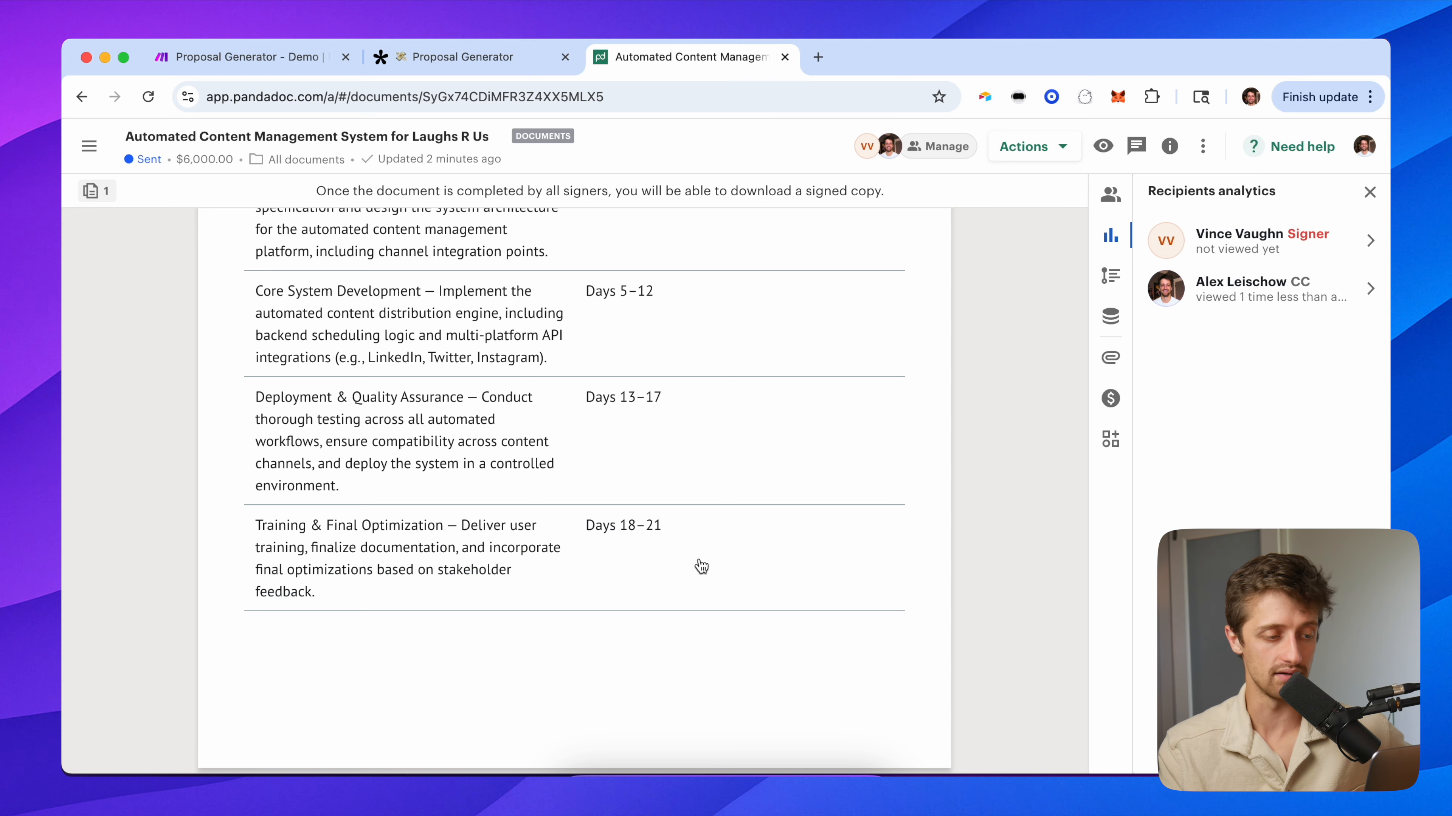
{"action": "scroll", "coordinate": [547, 520], "scroll_direction": "up", "scroll_amount": 3}
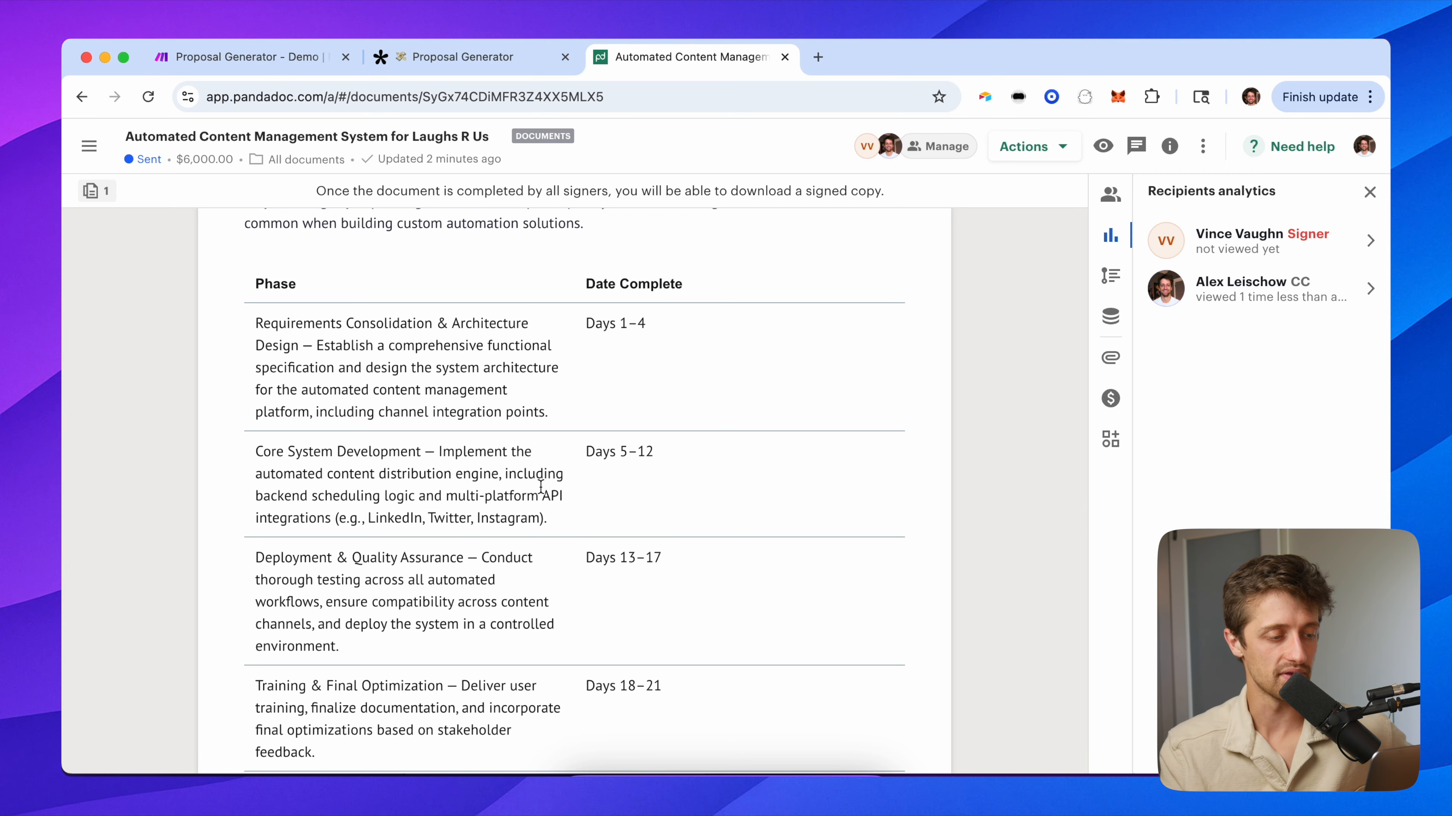
{"action": "scroll", "coordinate": [544, 528], "scroll_direction": "down", "scroll_amount": 12}
{"action": "scroll", "coordinate": [544, 528], "scroll_direction": "down", "scroll_amount": 2}
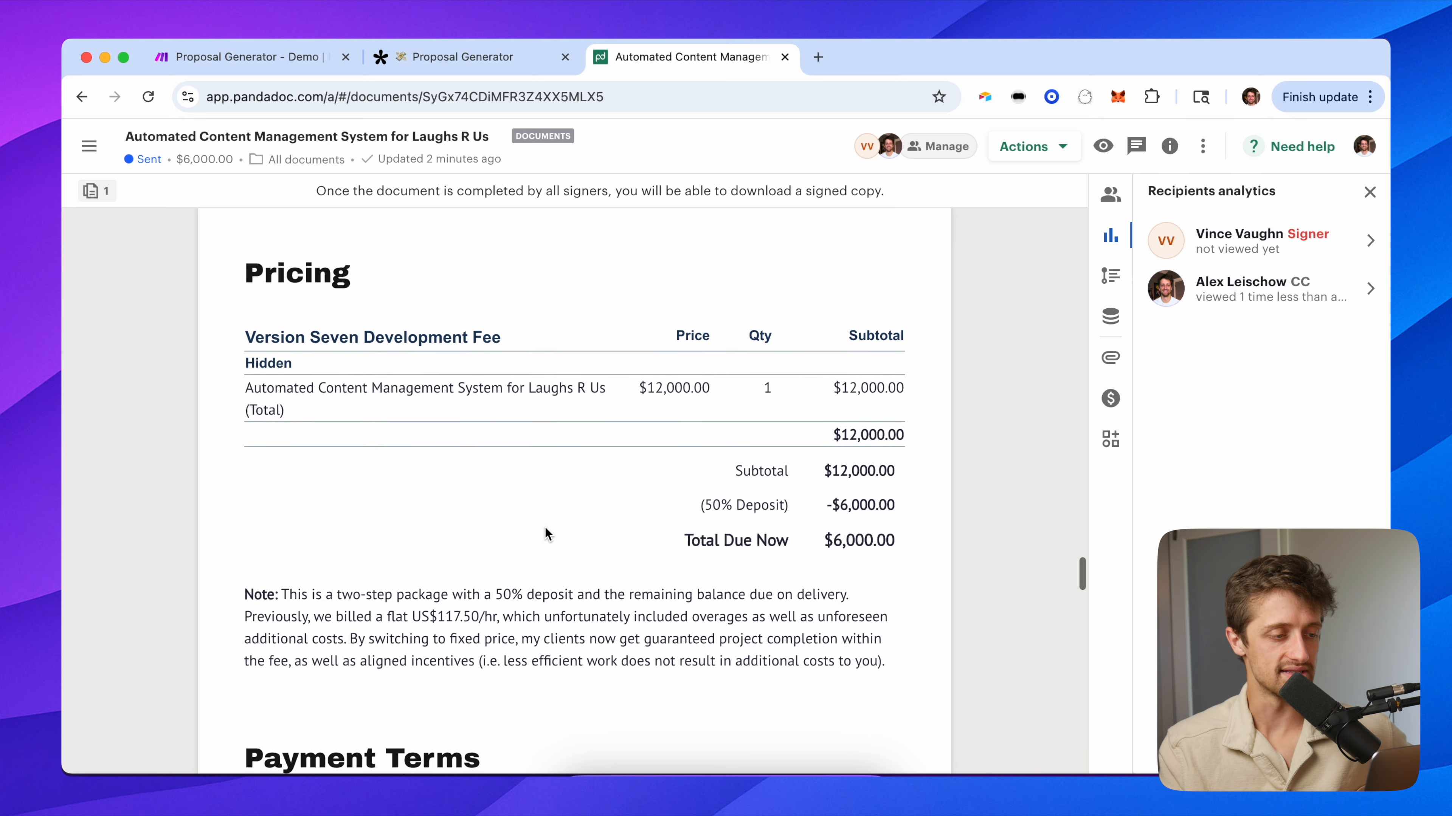
{"action": "left_click_drag", "start_coordinate": [234, 272], "coordinate": [818, 550]}
{"action": "left_click_drag", "start_coordinate": [949, 562], "coordinate": [202, 264]}
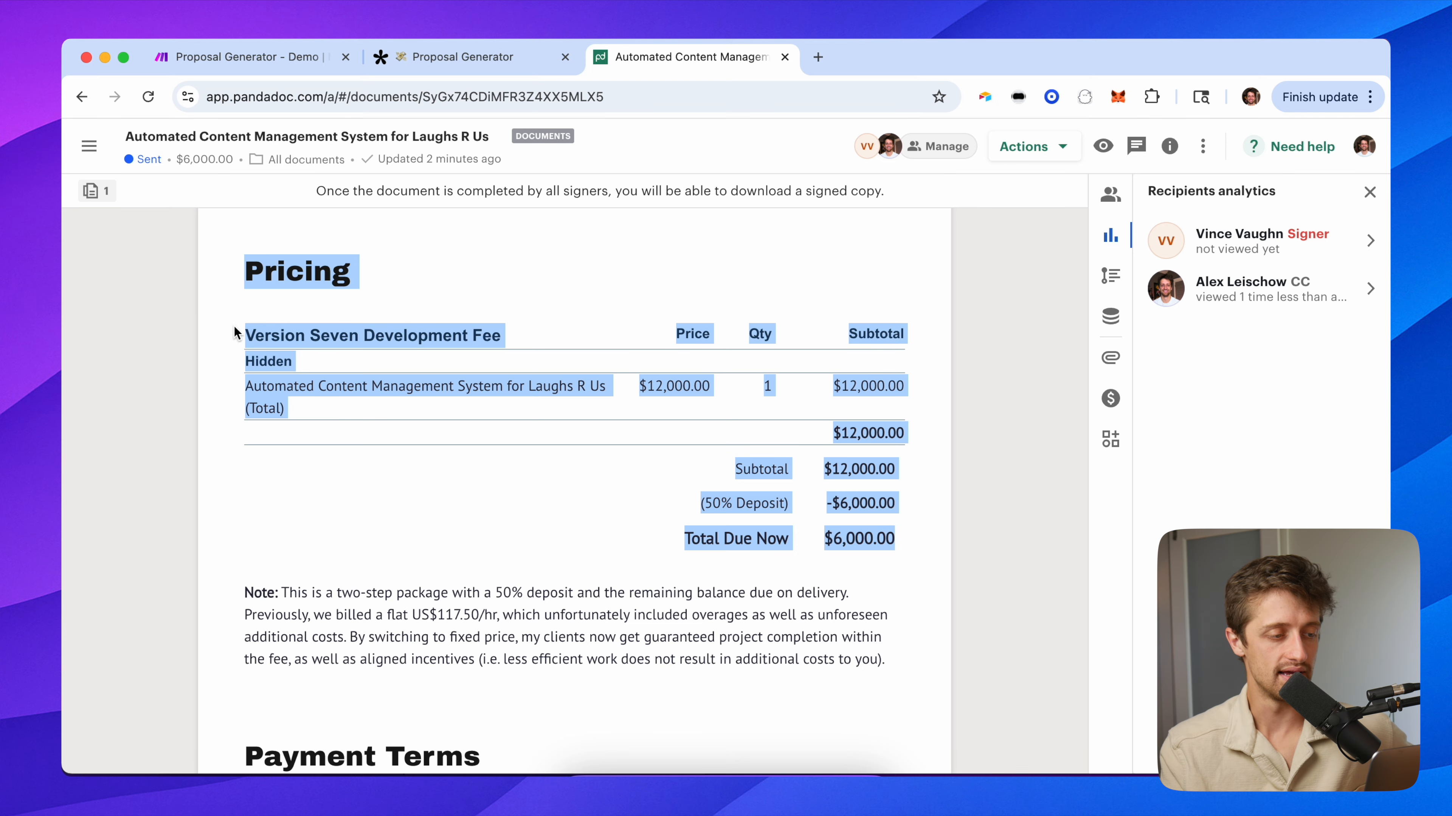
{"action": "left_click", "coordinate": [307, 427]}
{"action": "left_click_drag", "start_coordinate": [351, 411], "coordinate": [240, 388]}
{"action": "left_click_drag", "start_coordinate": [709, 386], "coordinate": [644, 389]}
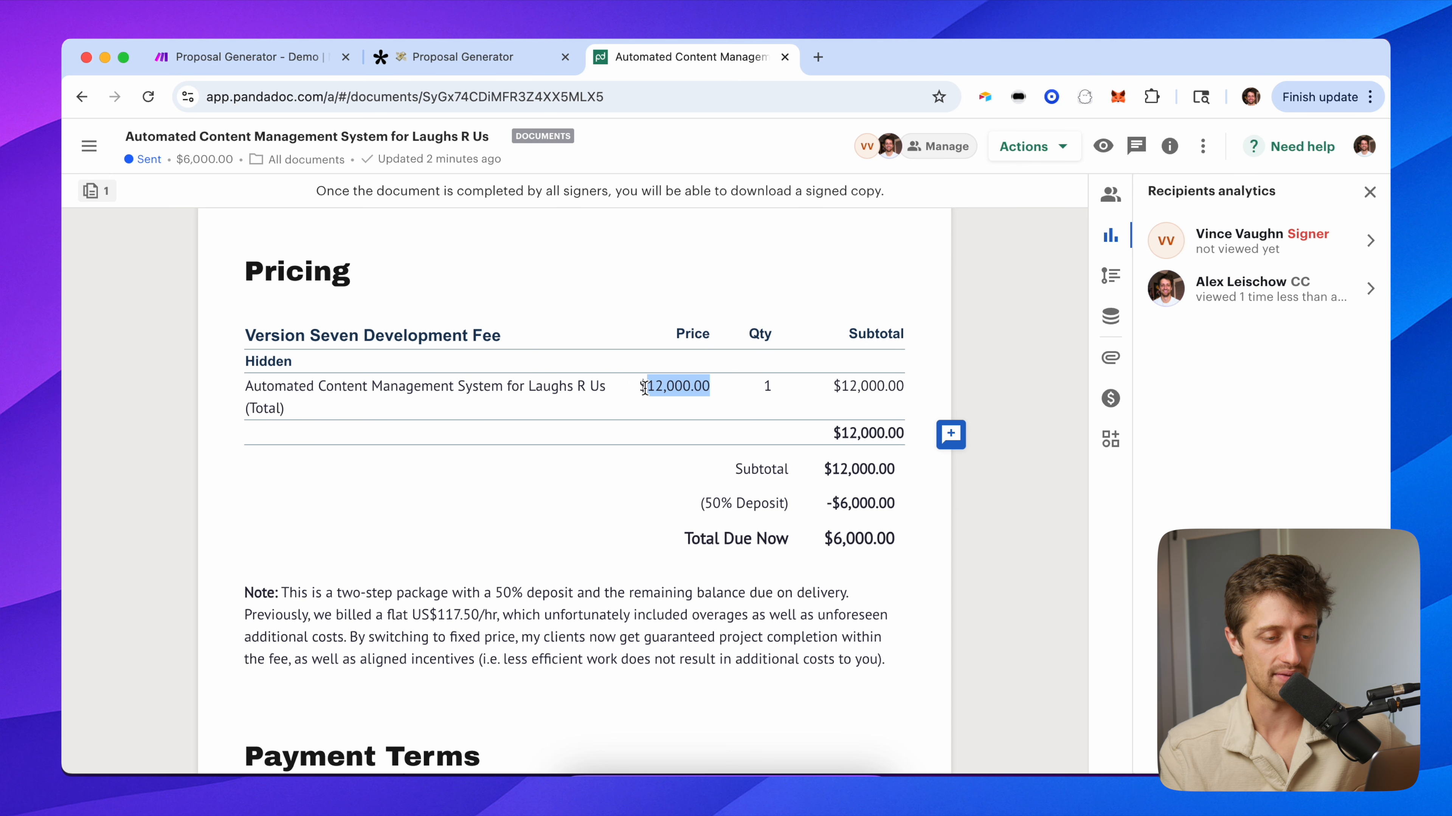
{"action": "left_click", "coordinate": [899, 507]}
{"action": "left_click_drag", "start_coordinate": [806, 540], "coordinate": [898, 554]}
{"action": "left_click", "coordinate": [629, 593]}
{"action": "scroll", "coordinate": [629, 594], "scroll_direction": "down", "scroll_amount": 15}
{"action": "scroll", "coordinate": [628, 591], "scroll_direction": "down", "scroll_amount": 10}
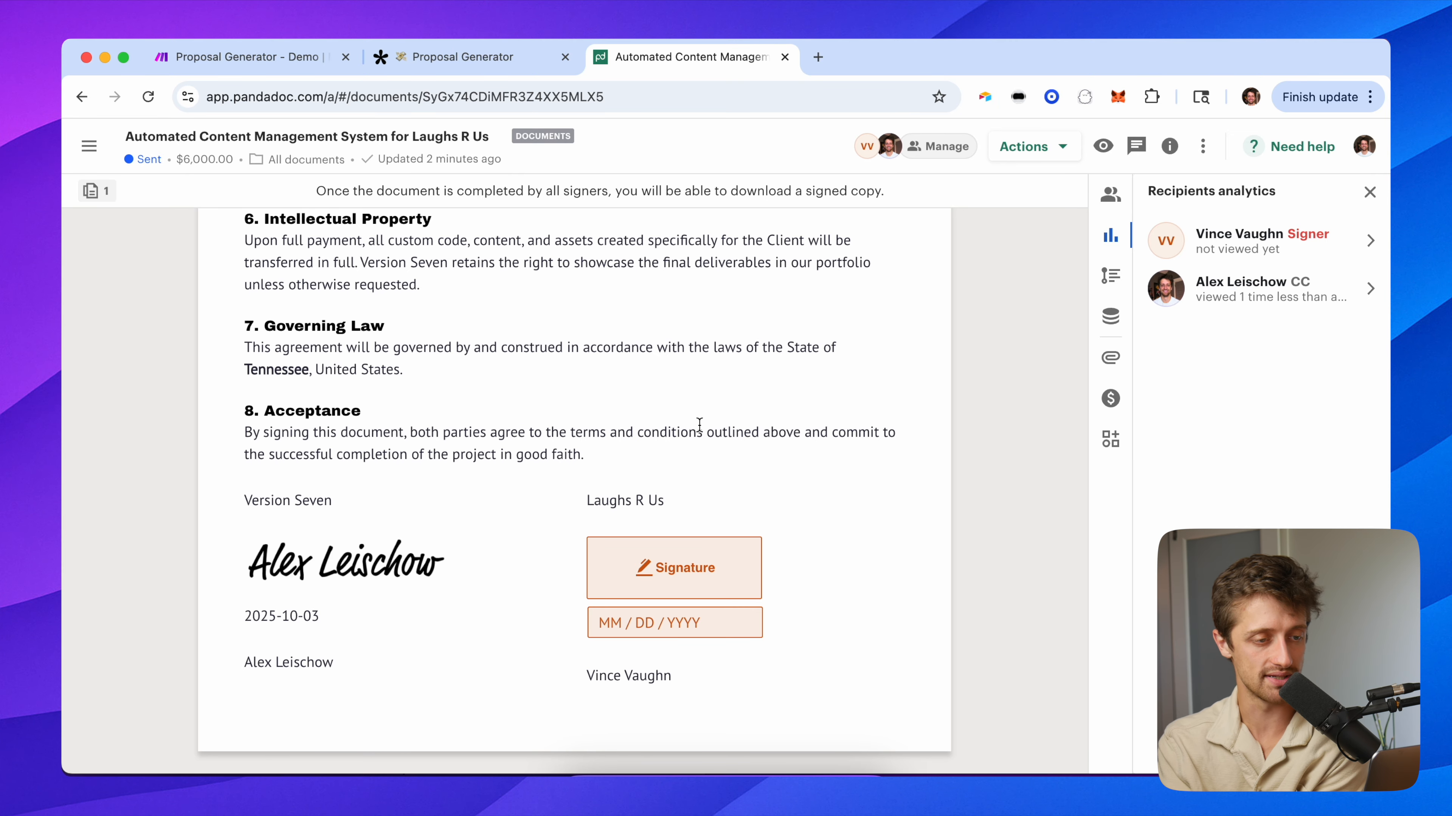
{"action": "scroll", "coordinate": [698, 424], "scroll_direction": "up", "scroll_amount": 20}
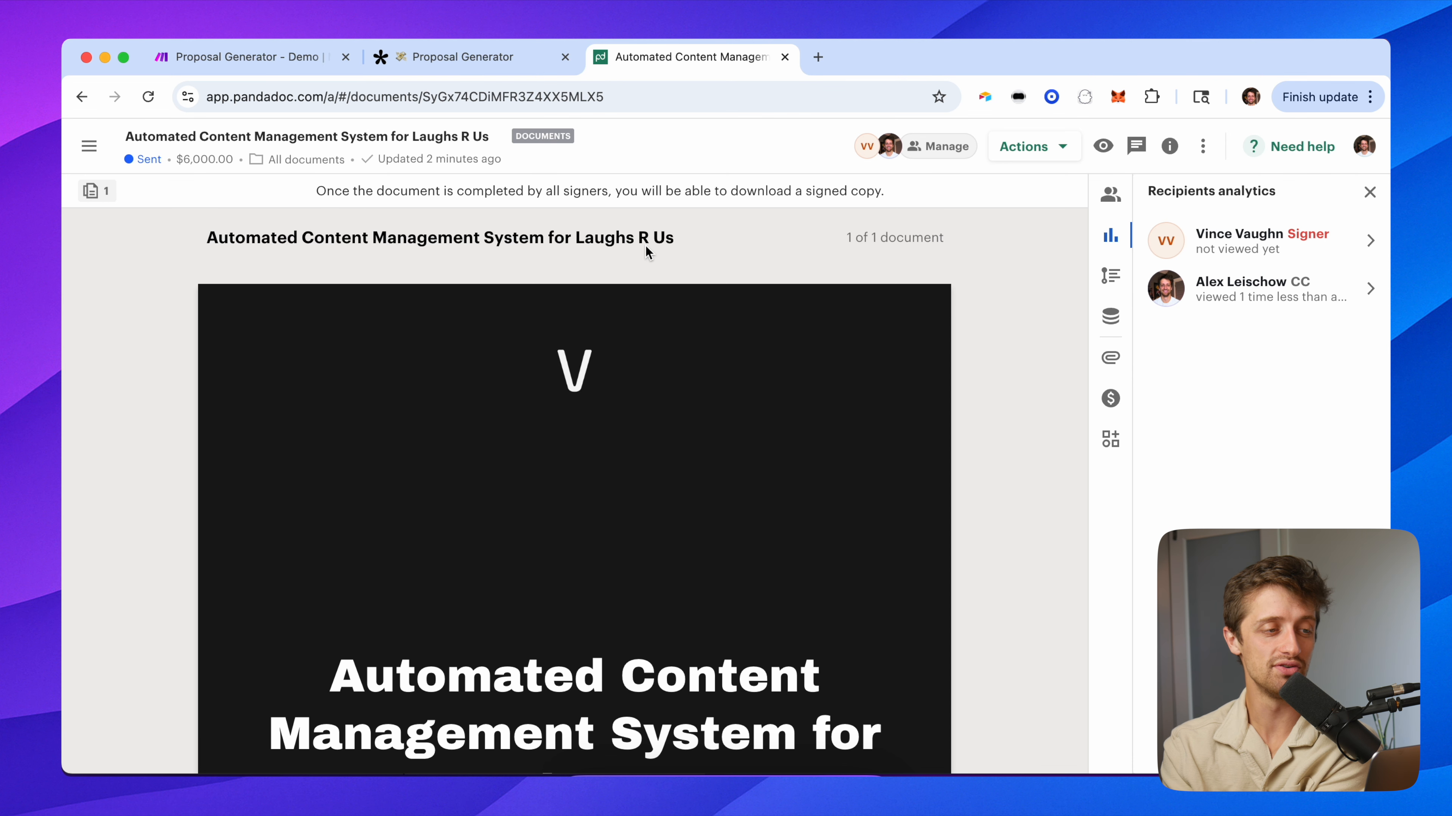
Reload the Proposal Generator page to get a blank Tally form.
{"action": "left_click", "coordinate": [499, 56]}
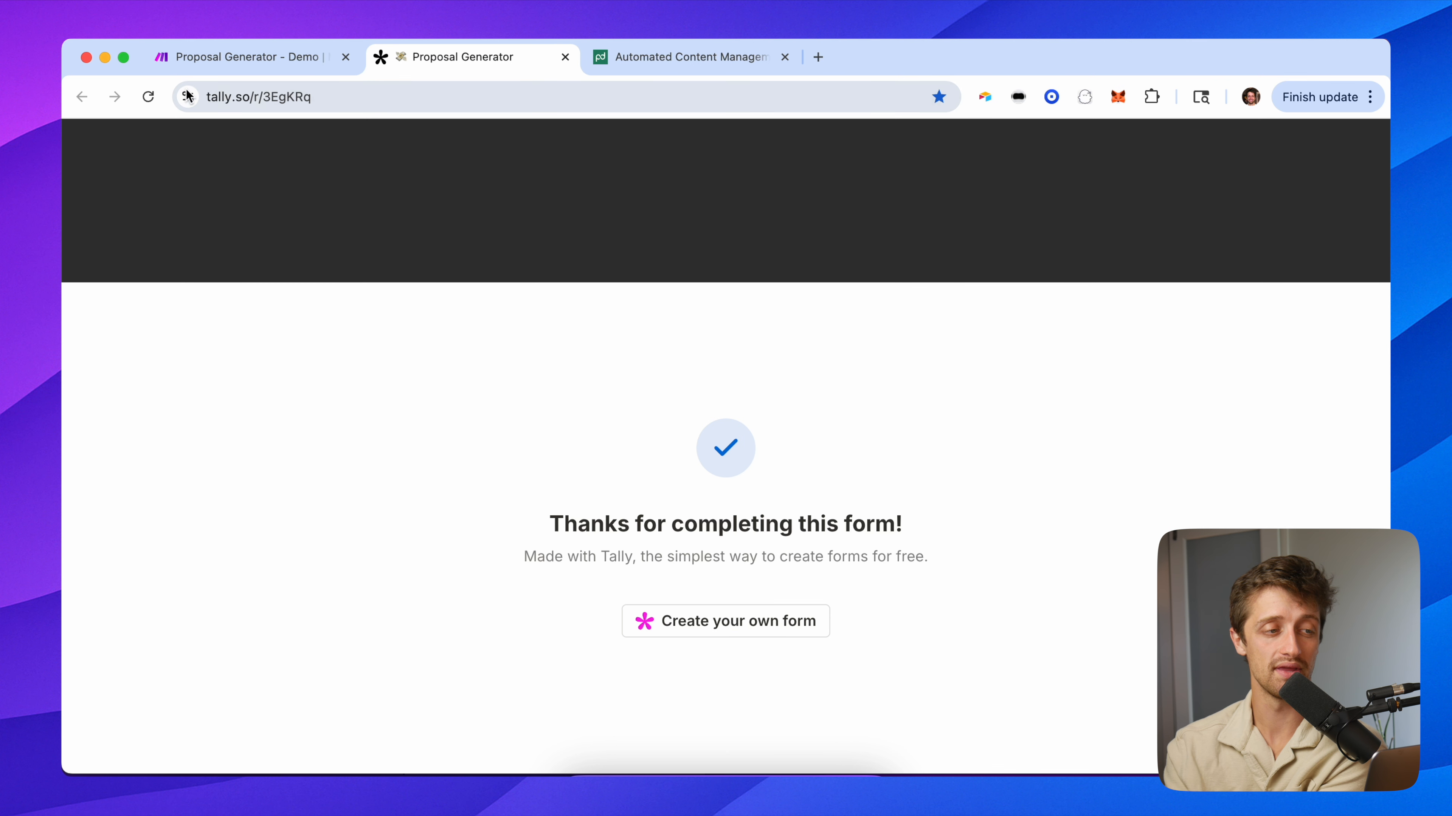
{"action": "left_click", "coordinate": [149, 97]}
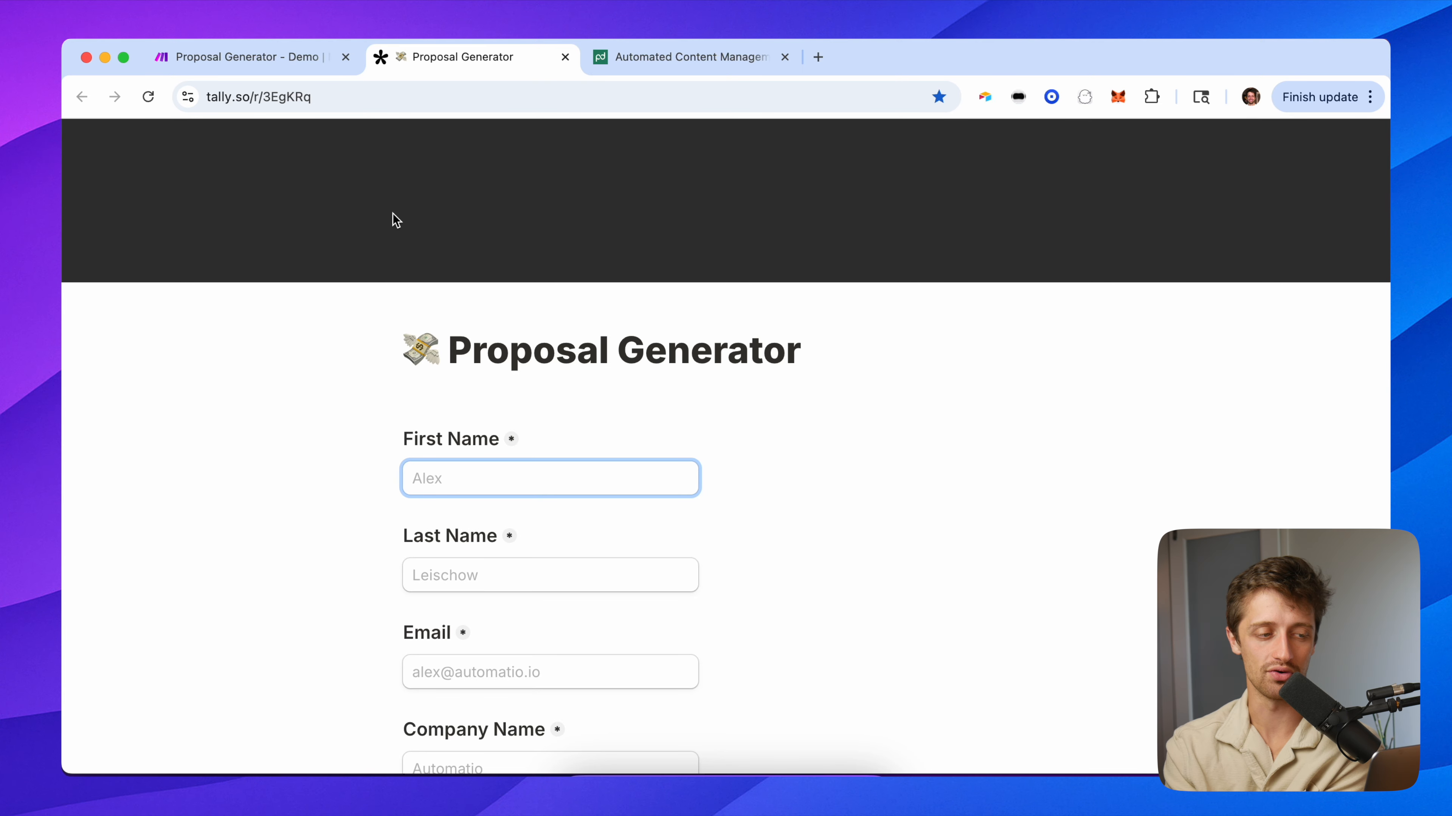
{"action": "scroll", "coordinate": [396, 314], "scroll_direction": "down", "scroll_amount": 3}
{"action": "scroll", "coordinate": [614, 503], "scroll_direction": "down", "scroll_amount": 5}
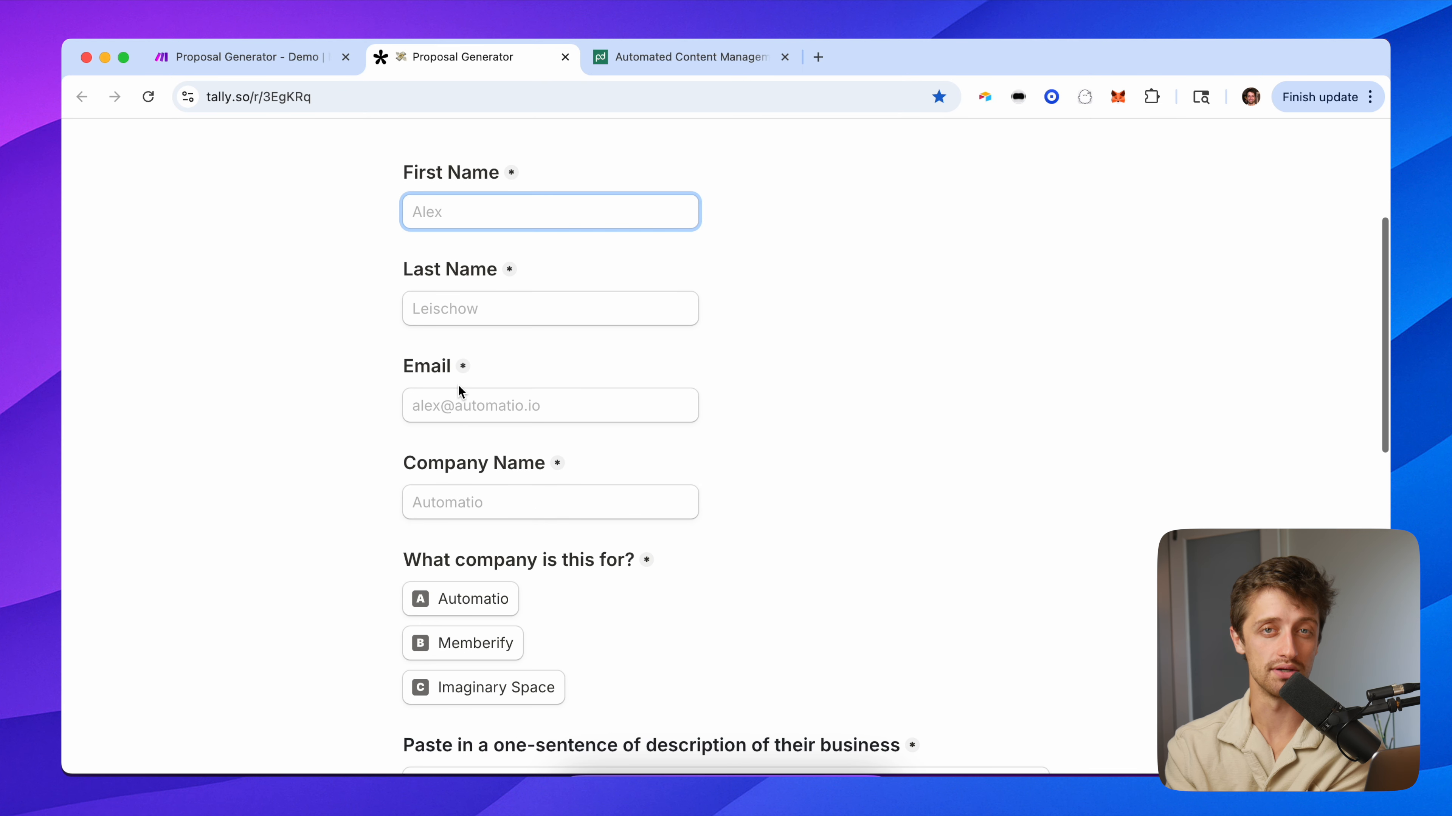
{"action": "scroll", "coordinate": [709, 483], "scroll_direction": "down", "scroll_amount": 10}
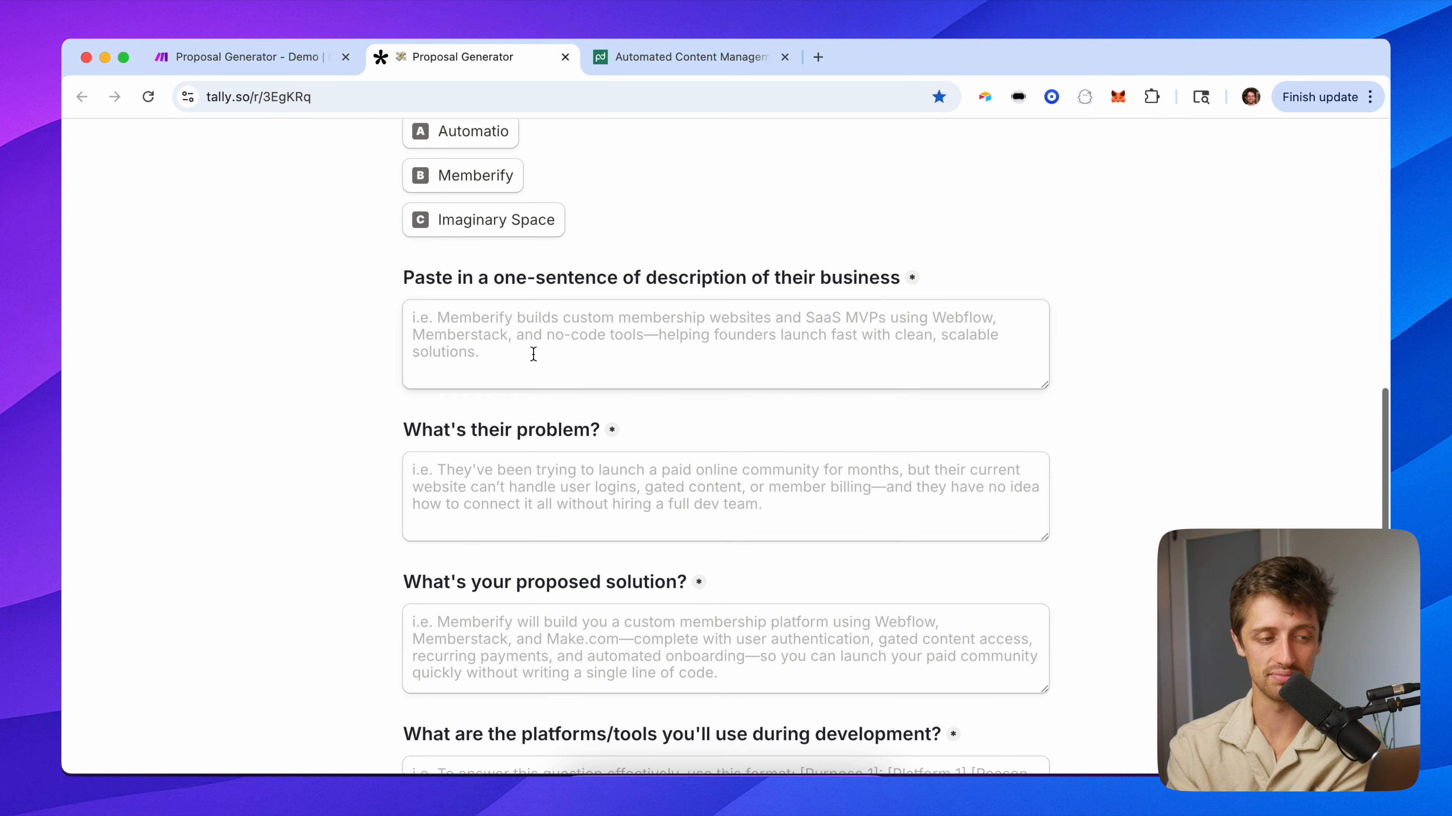
Check the empty business description, problem and proposed solution fields down to project duration.
{"action": "left_click", "coordinate": [533, 355]}
{"action": "left_click", "coordinate": [508, 484]}
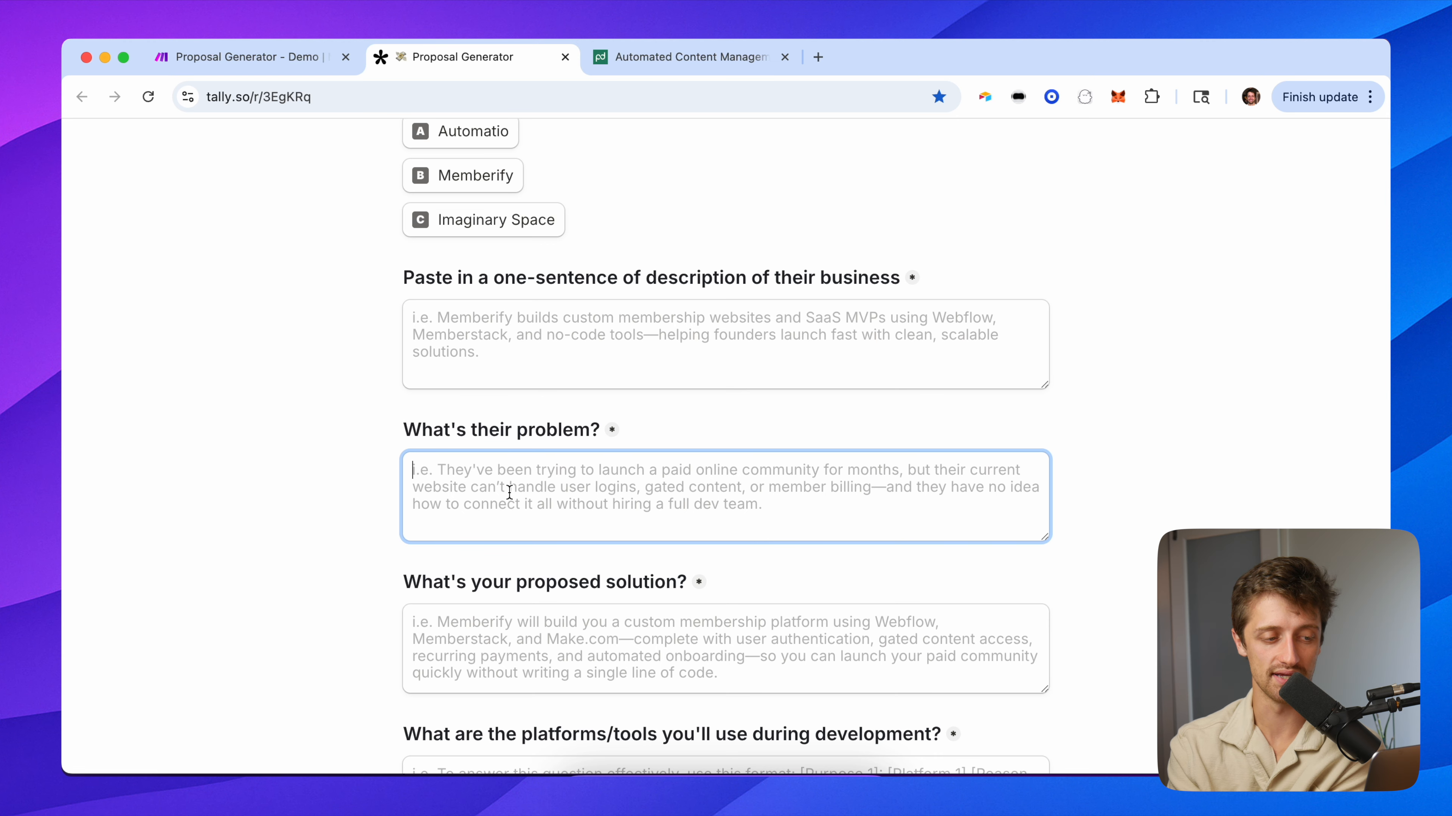
{"action": "left_click", "coordinate": [515, 604]}
{"action": "left_click", "coordinate": [378, 589]}
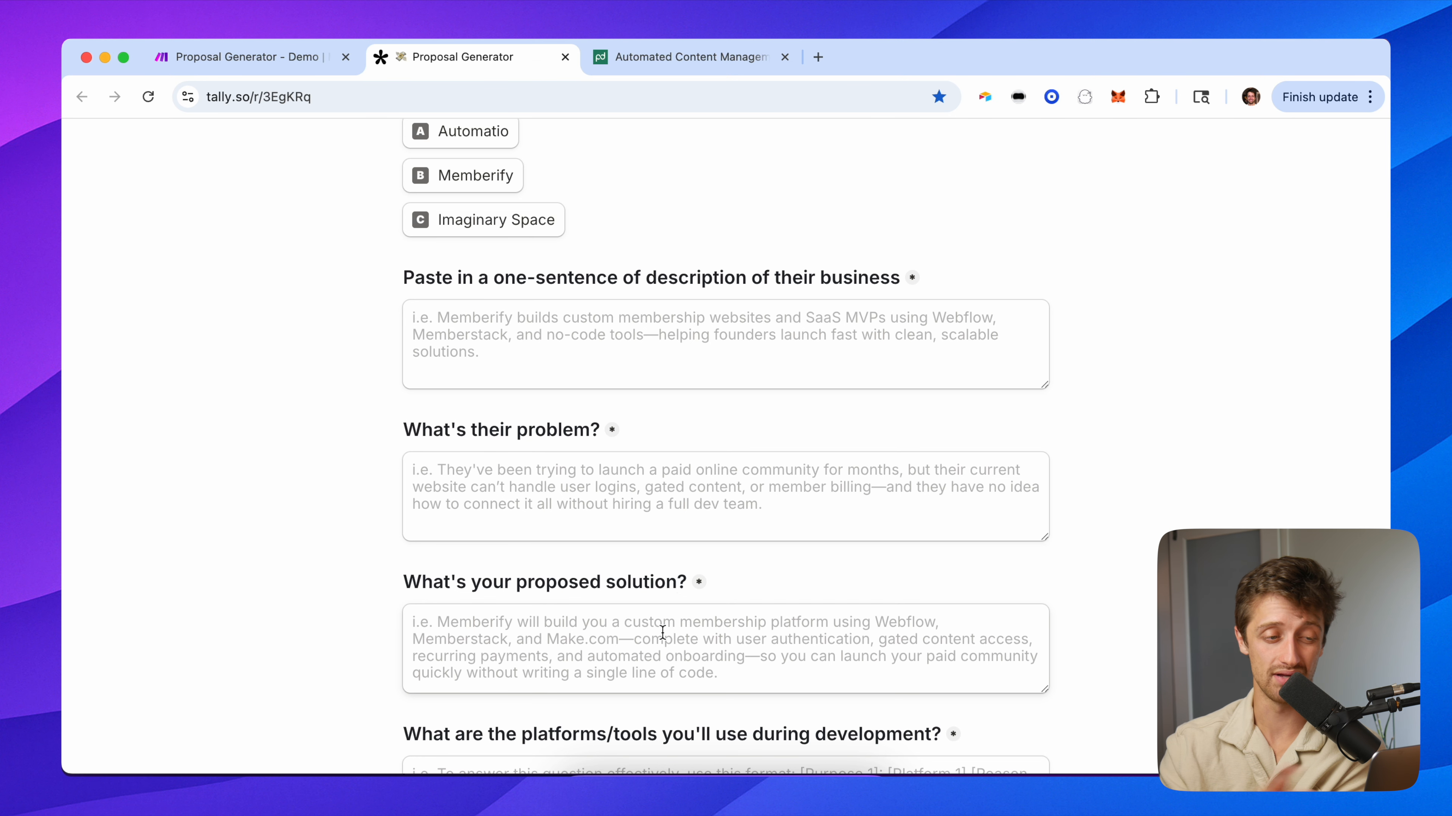
{"action": "scroll", "coordinate": [690, 480], "scroll_direction": "down", "scroll_amount": 3}
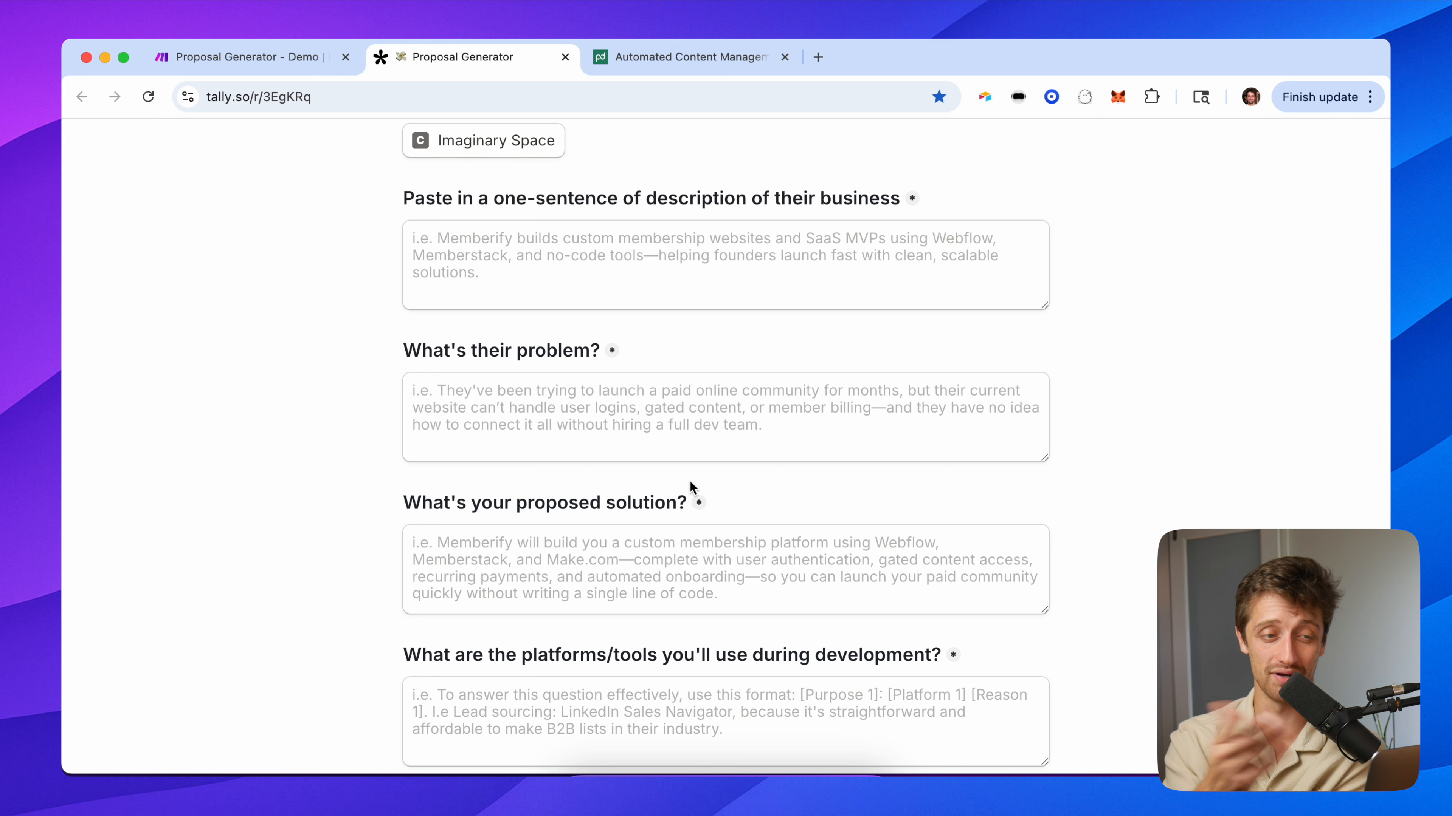
{"action": "scroll", "coordinate": [689, 486], "scroll_direction": "down", "scroll_amount": 4}
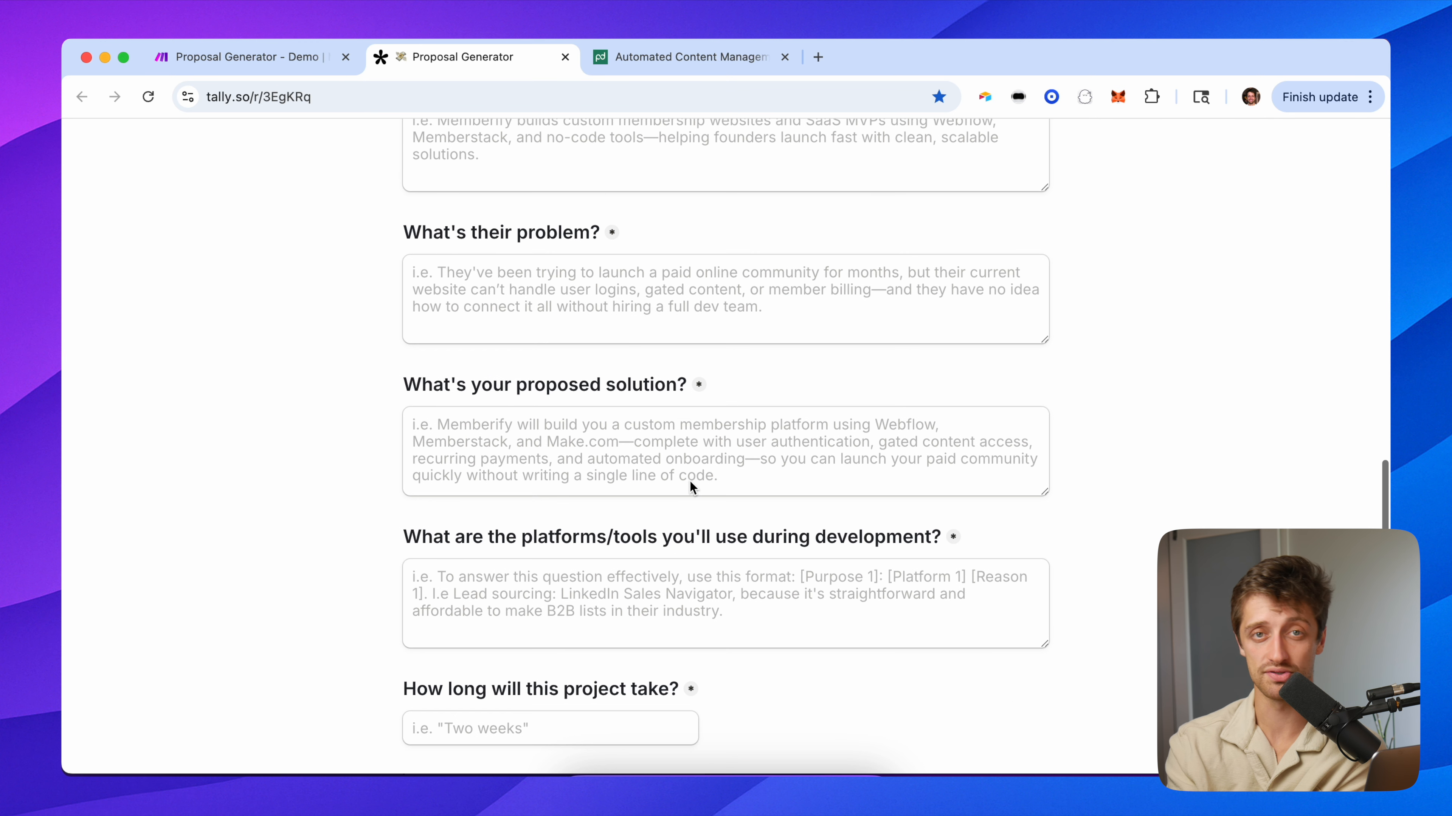